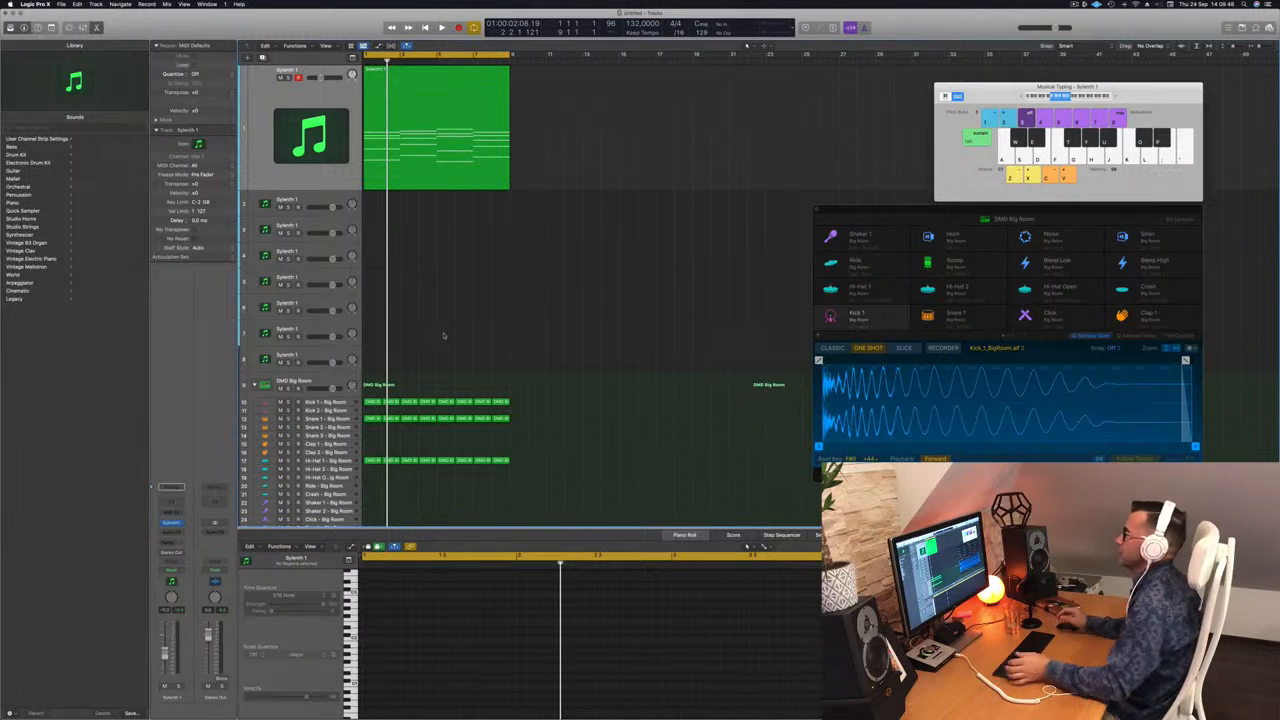
Audition the chord region, then duplicate its Synth 1 track with Cmd+D.
left_click(427, 166)
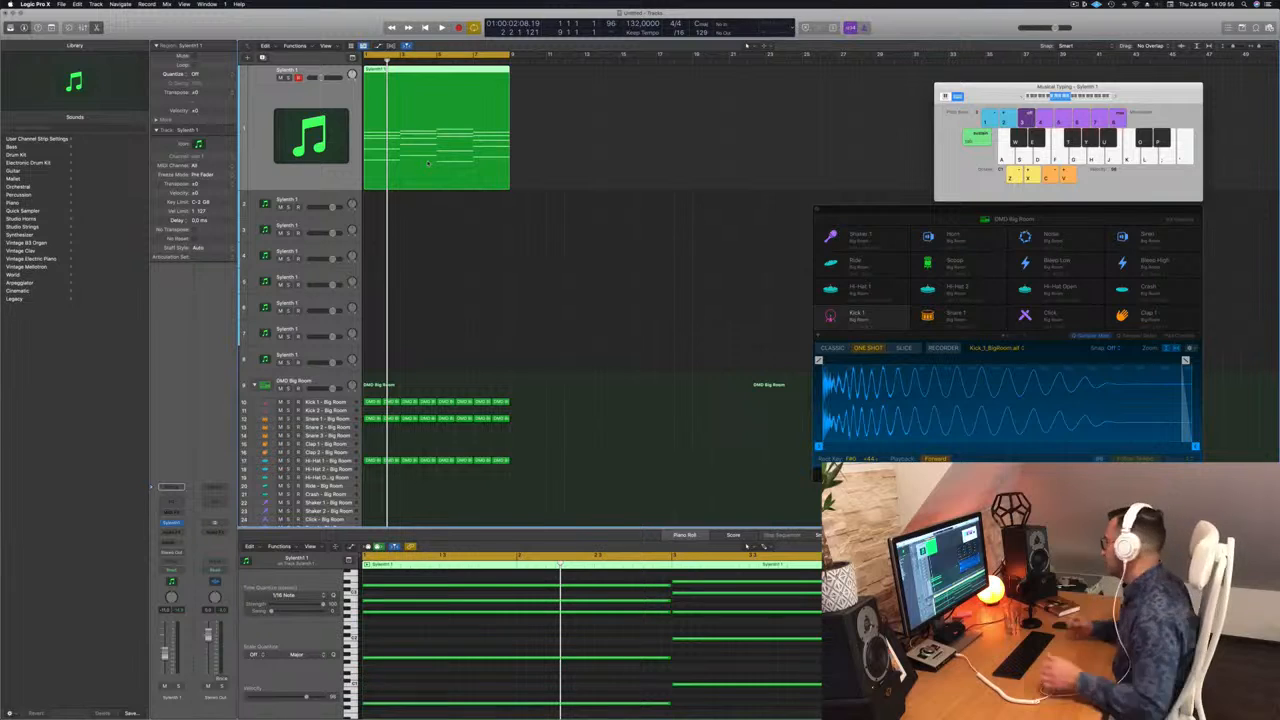
left_click(466, 215)
key("space")
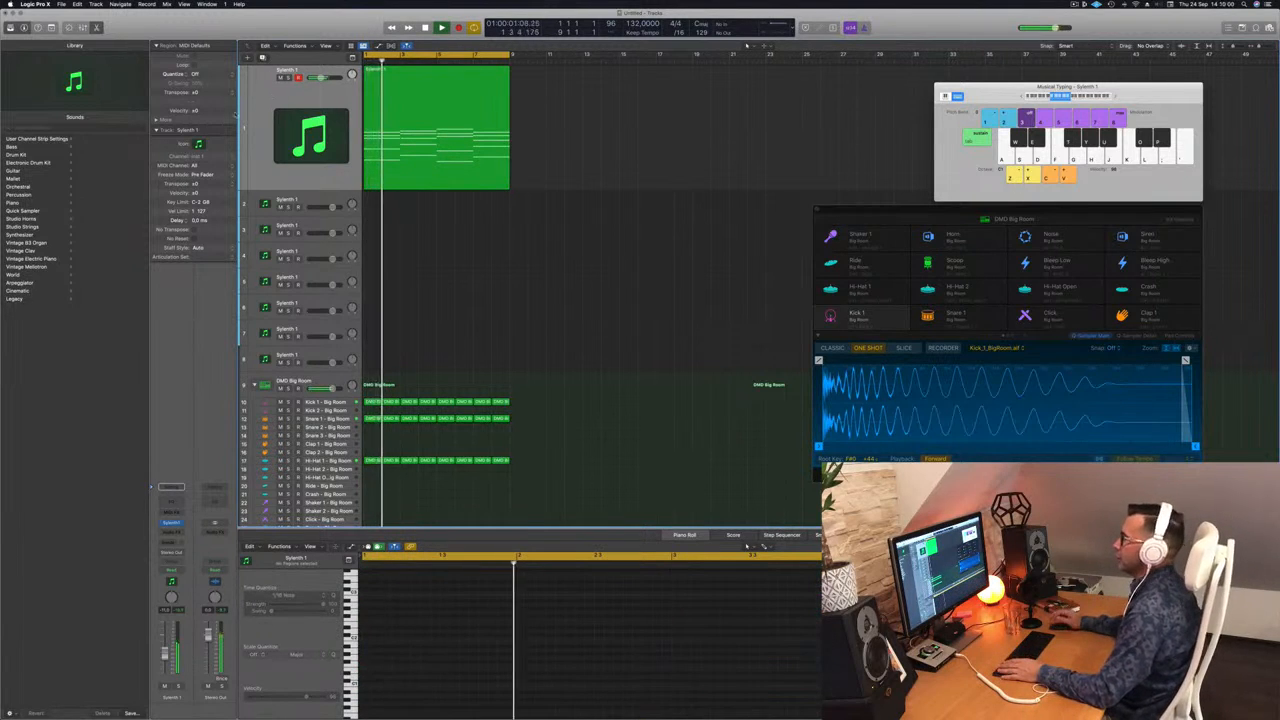
key("super+d")
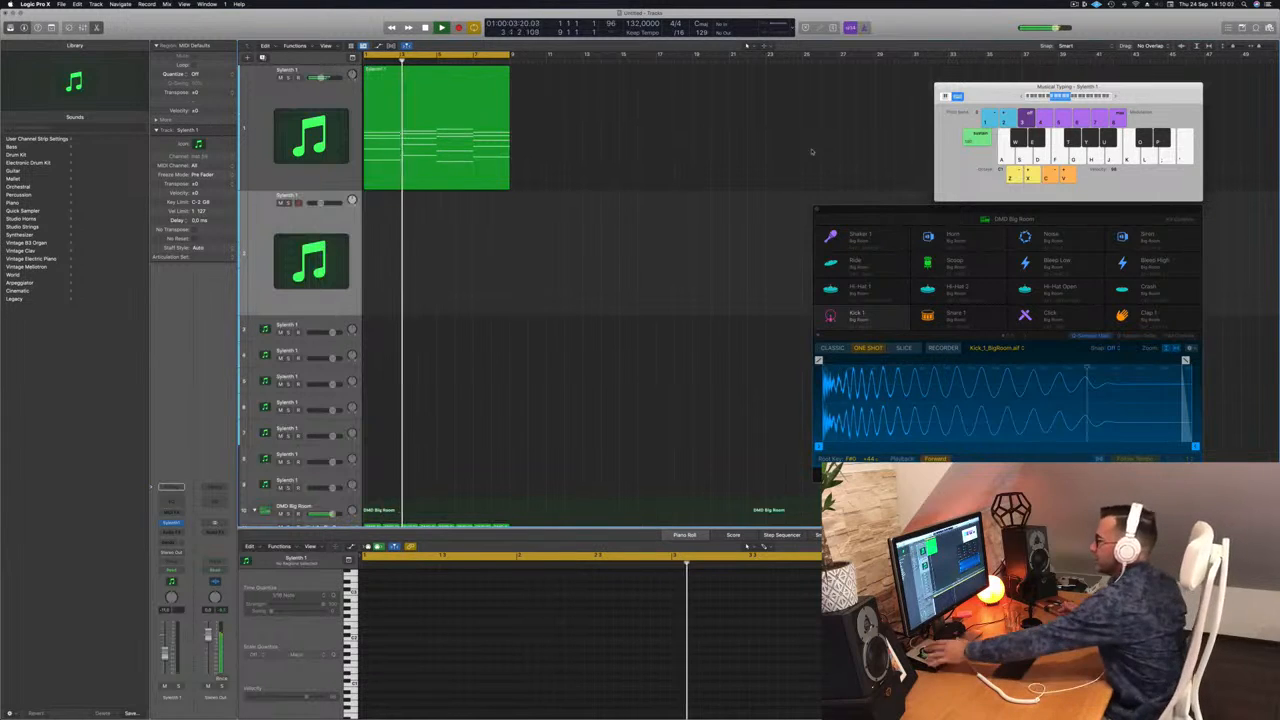
Copy the chord region from track 1 onto the new second track.
left_click(415, 104)
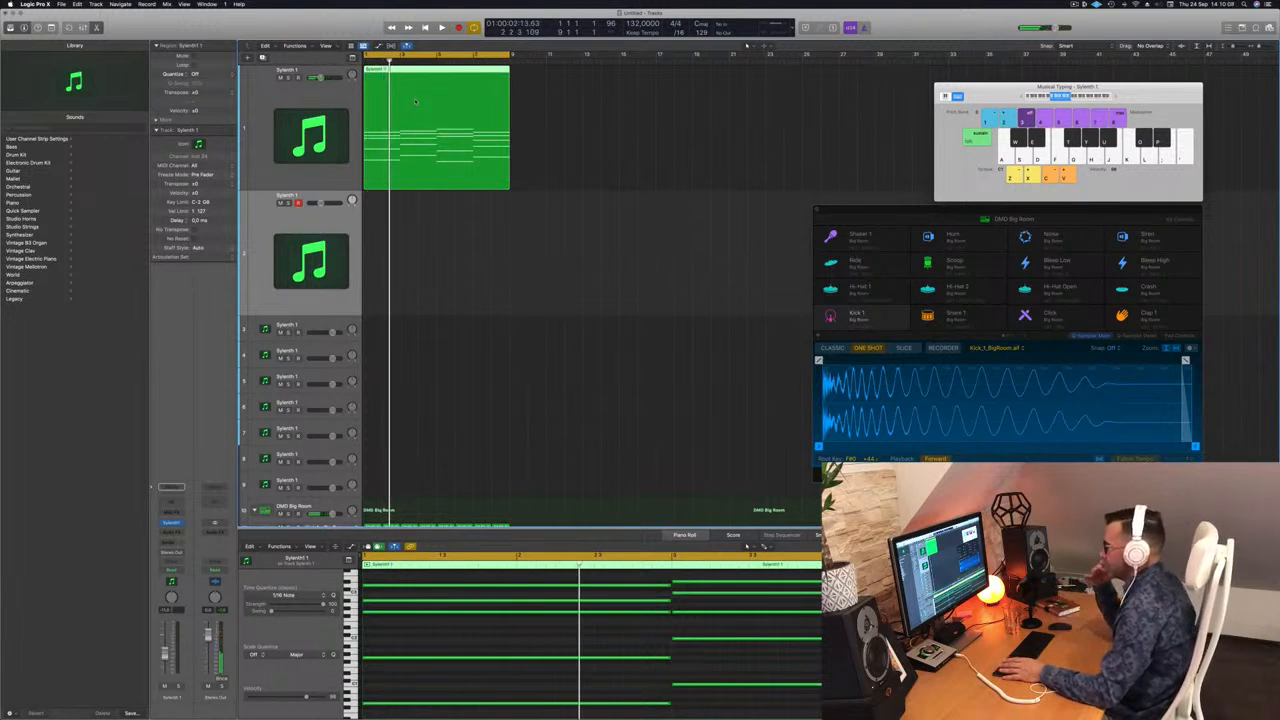
left_click_drag(403, 69, 400, 197)
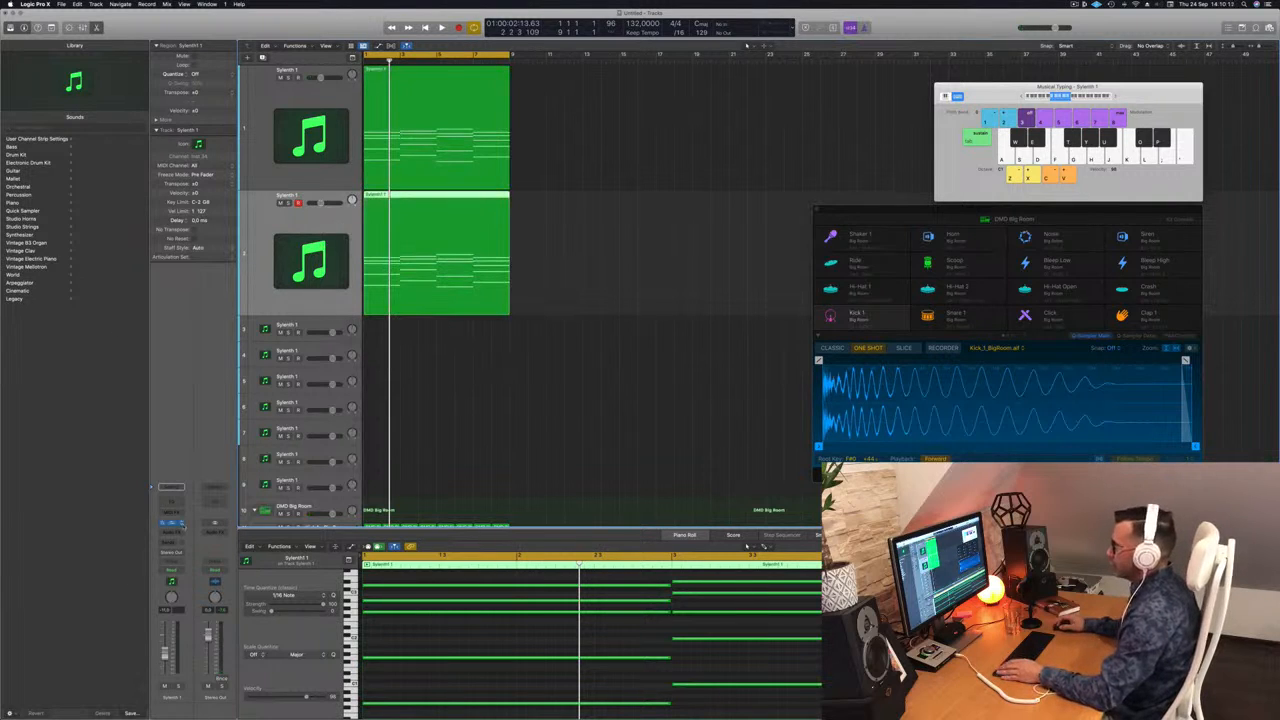
left_click(171, 522)
Load Alchemy (Stereo) as the second track's instrument and play it back.
mouse_move(248, 496)
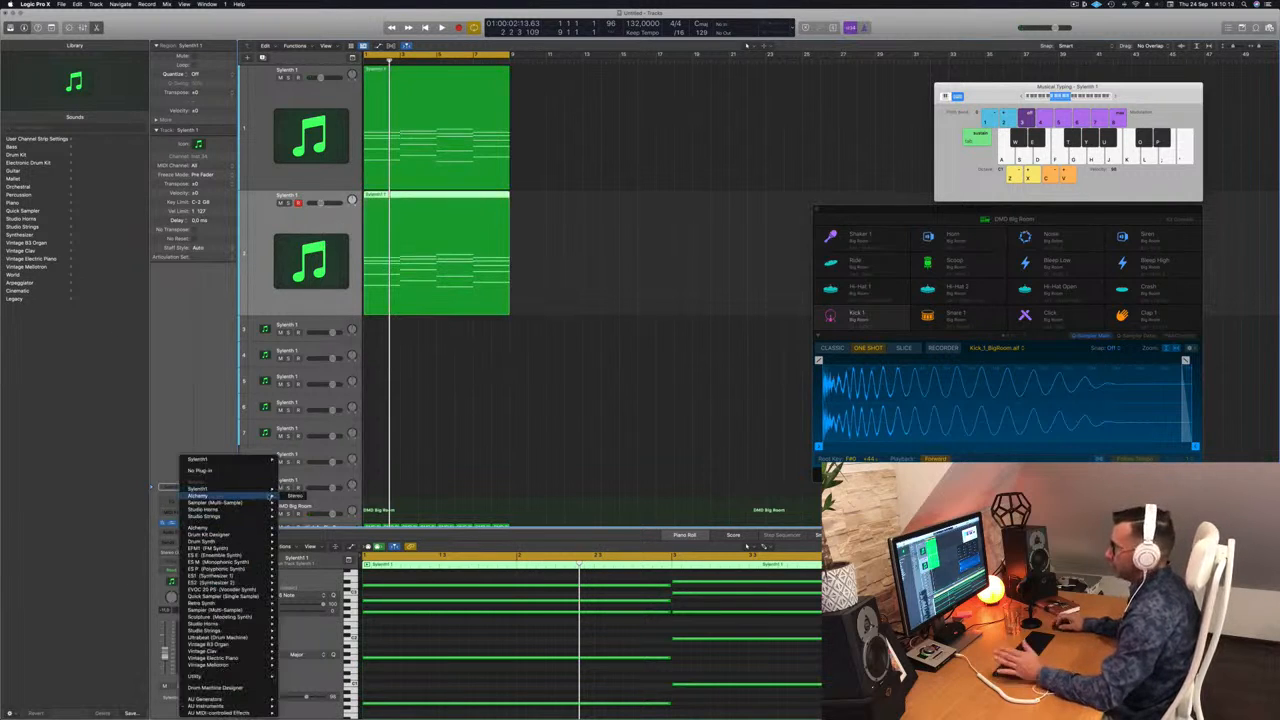
left_click(293, 496)
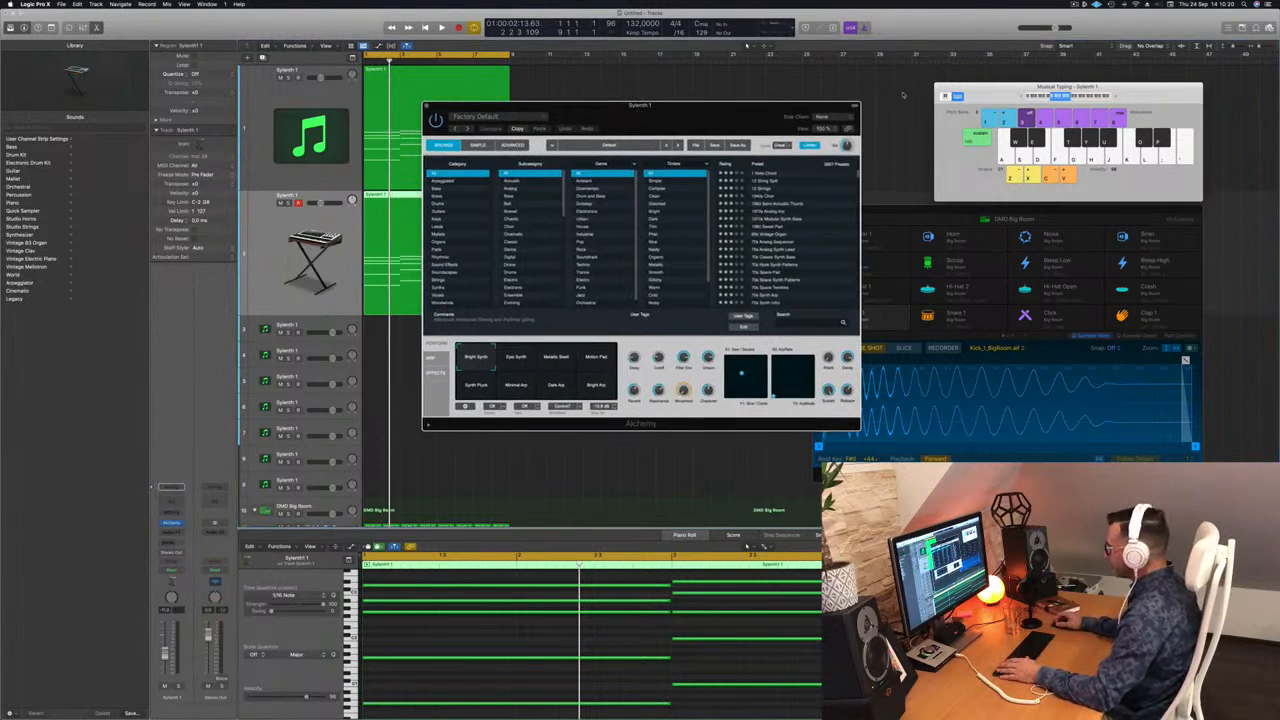
scroll(797, 233, "down", 10)
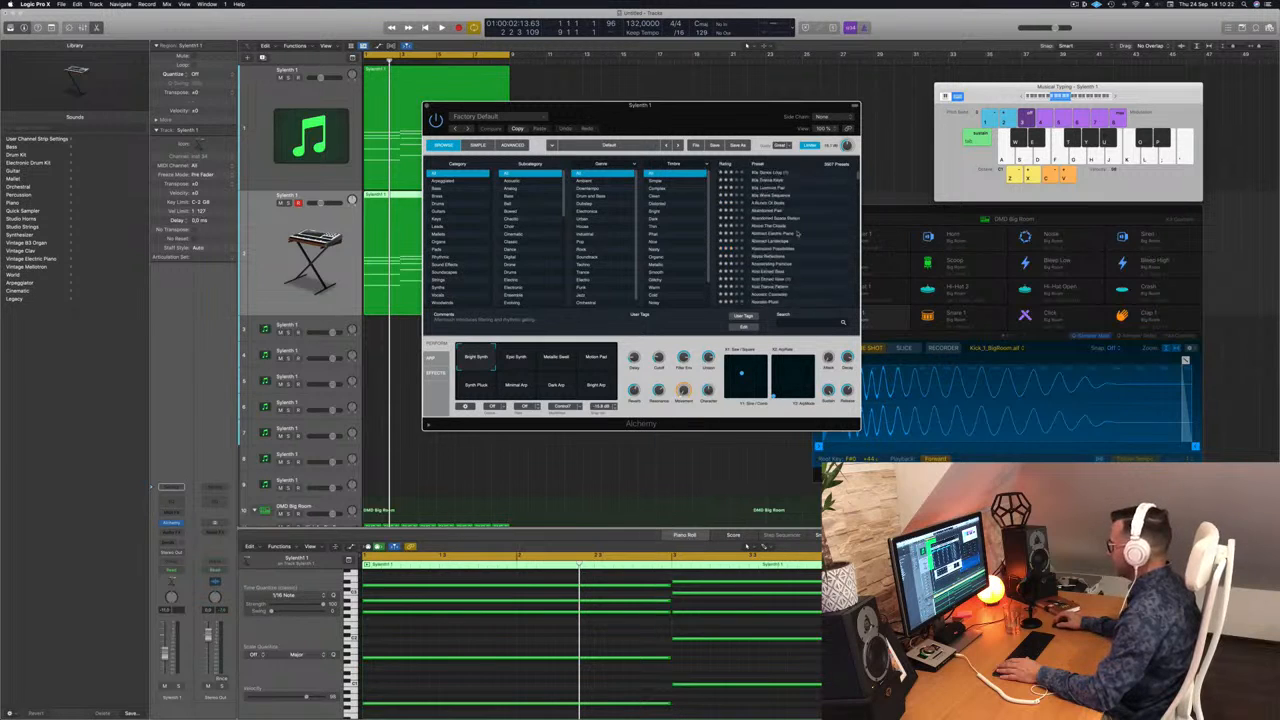
scroll(797, 233, "up", 3)
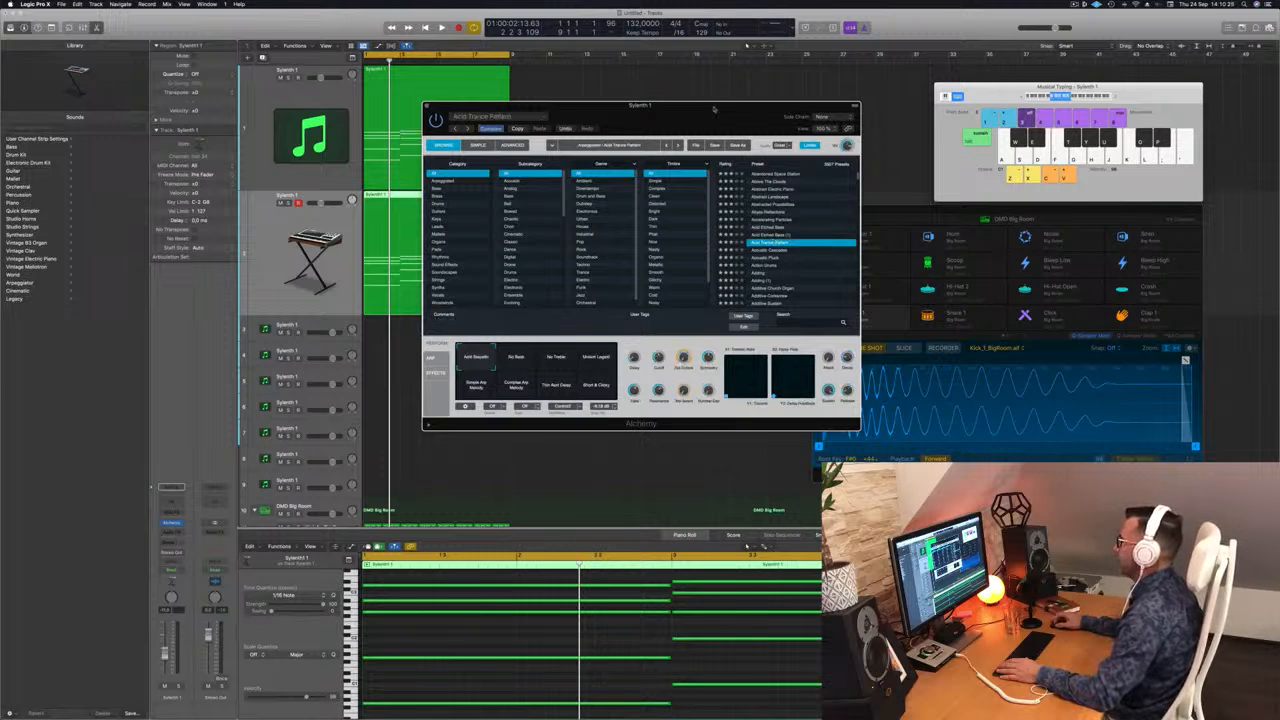
left_click_drag(690, 105, 899, 82)
key("space")
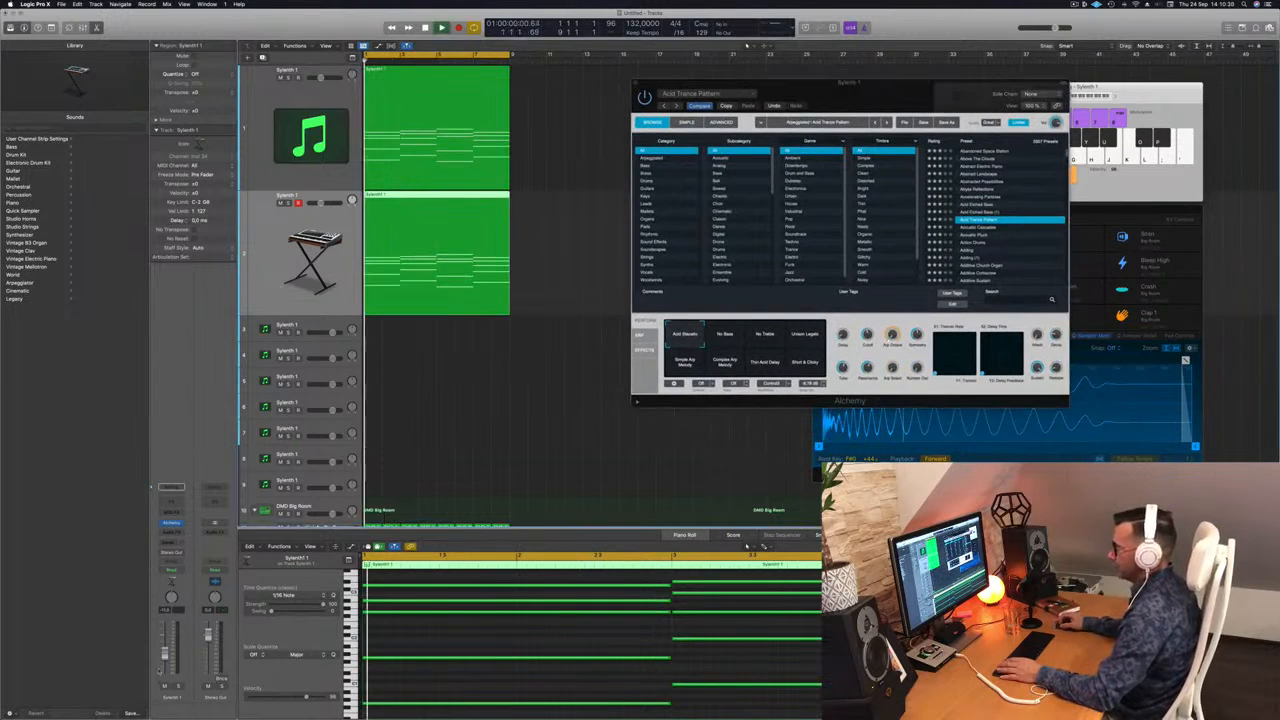
key("space")
key("space")
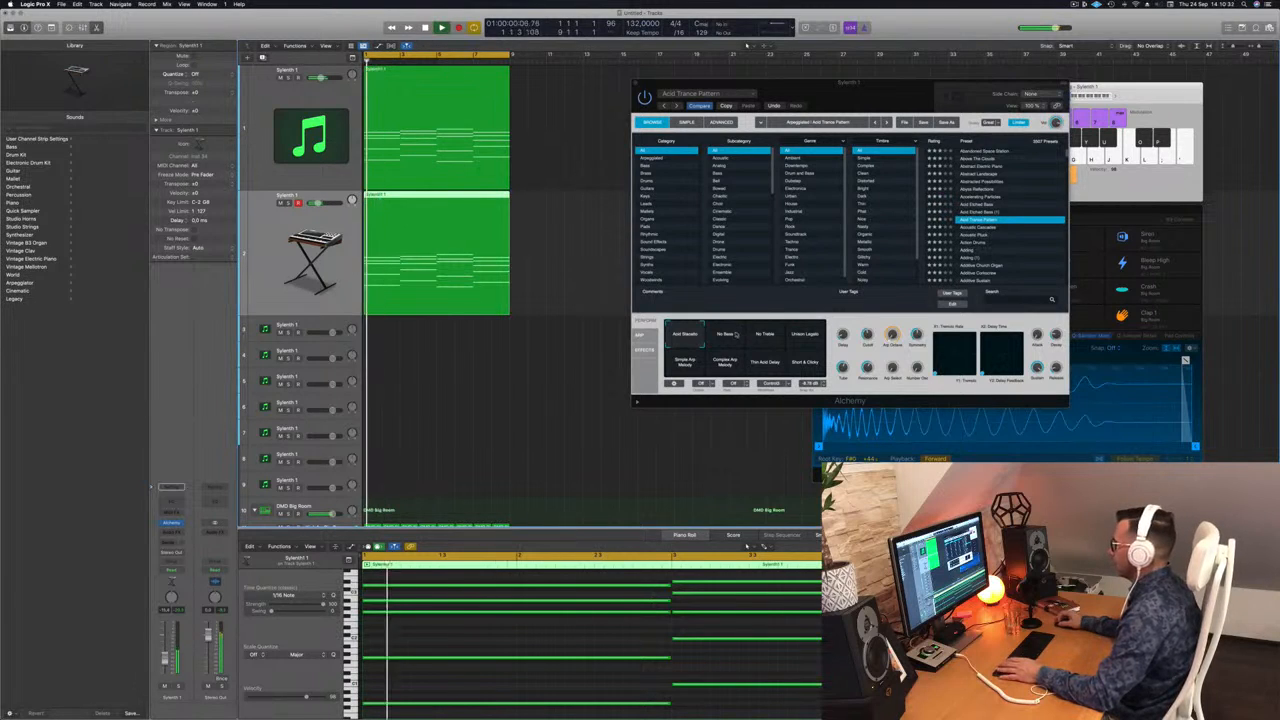
Audition acid presets, then search 'acid' and load Modern Acid Patterns.
left_click(725, 334)
left_click(985, 205)
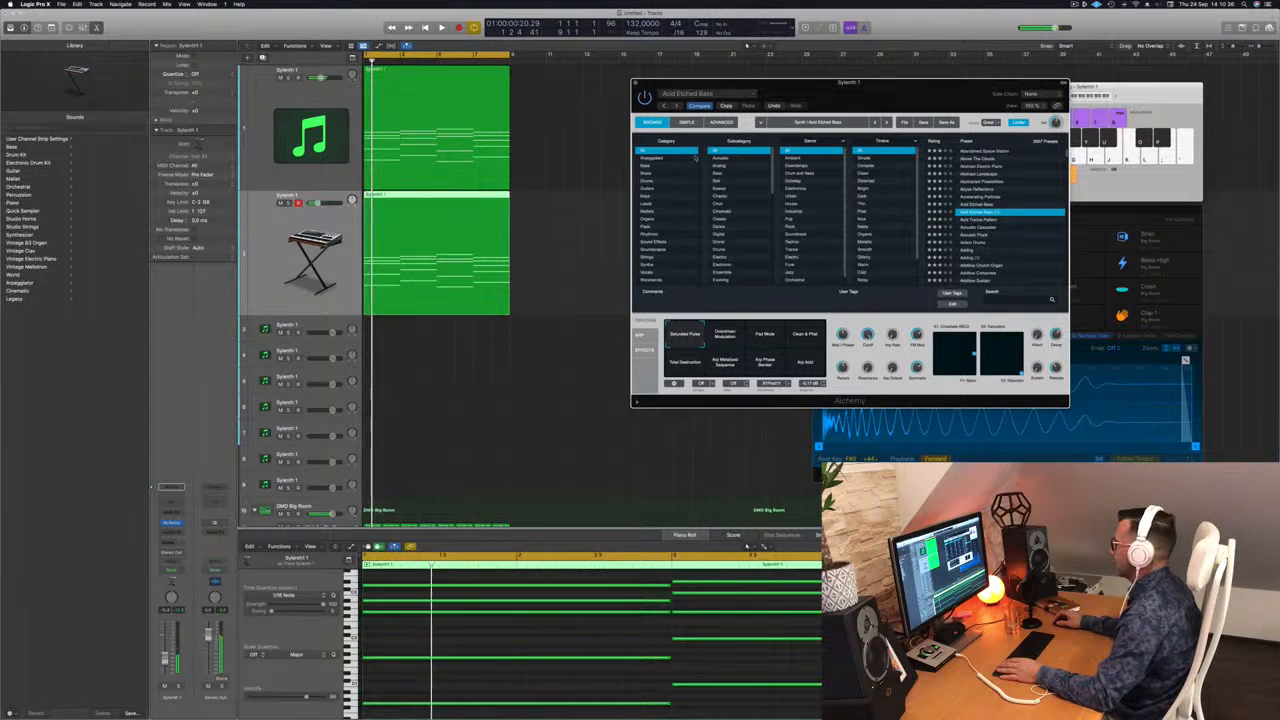
left_click(652, 158)
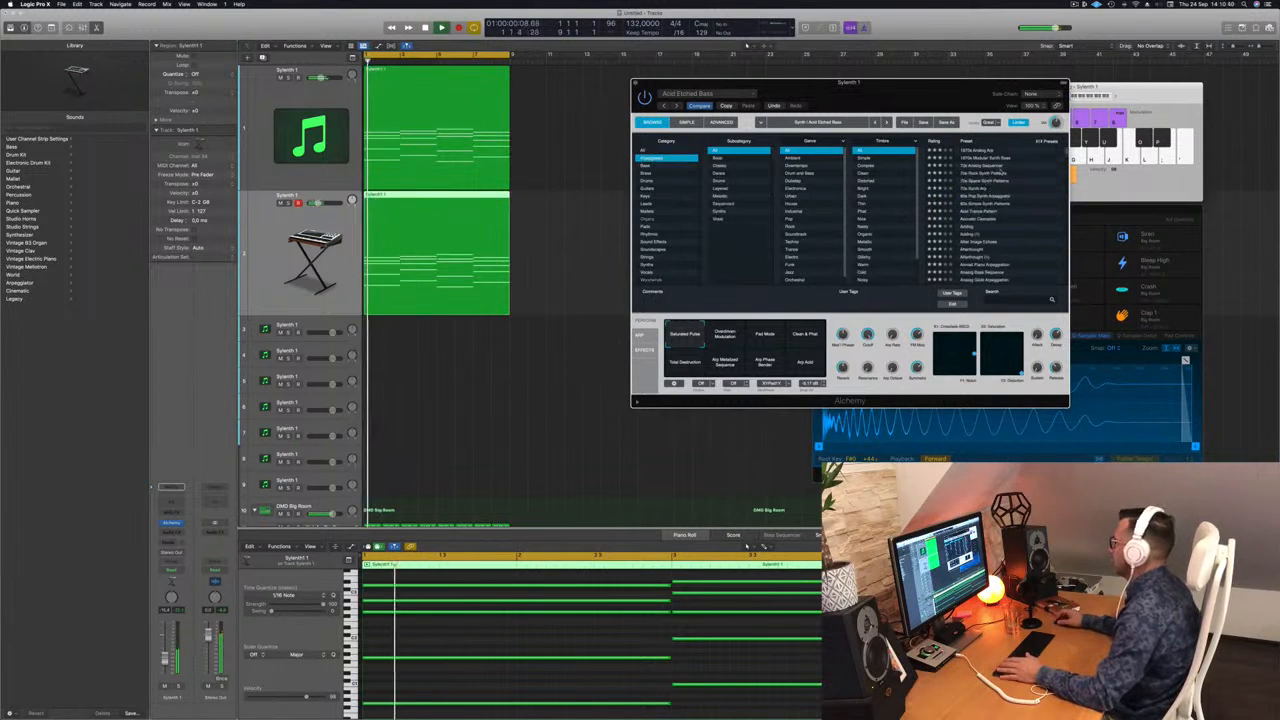
scroll(1000, 190, "down", 3)
scroll(1013, 201, "down", 1)
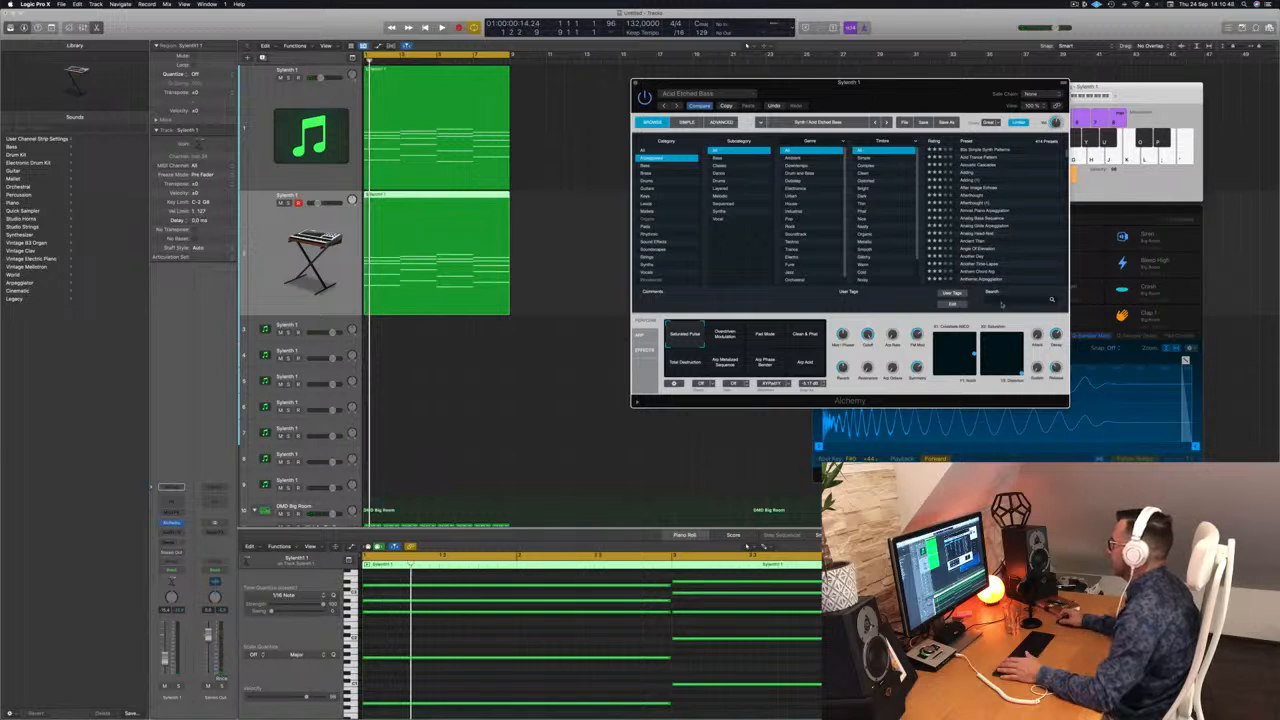
type("cid")
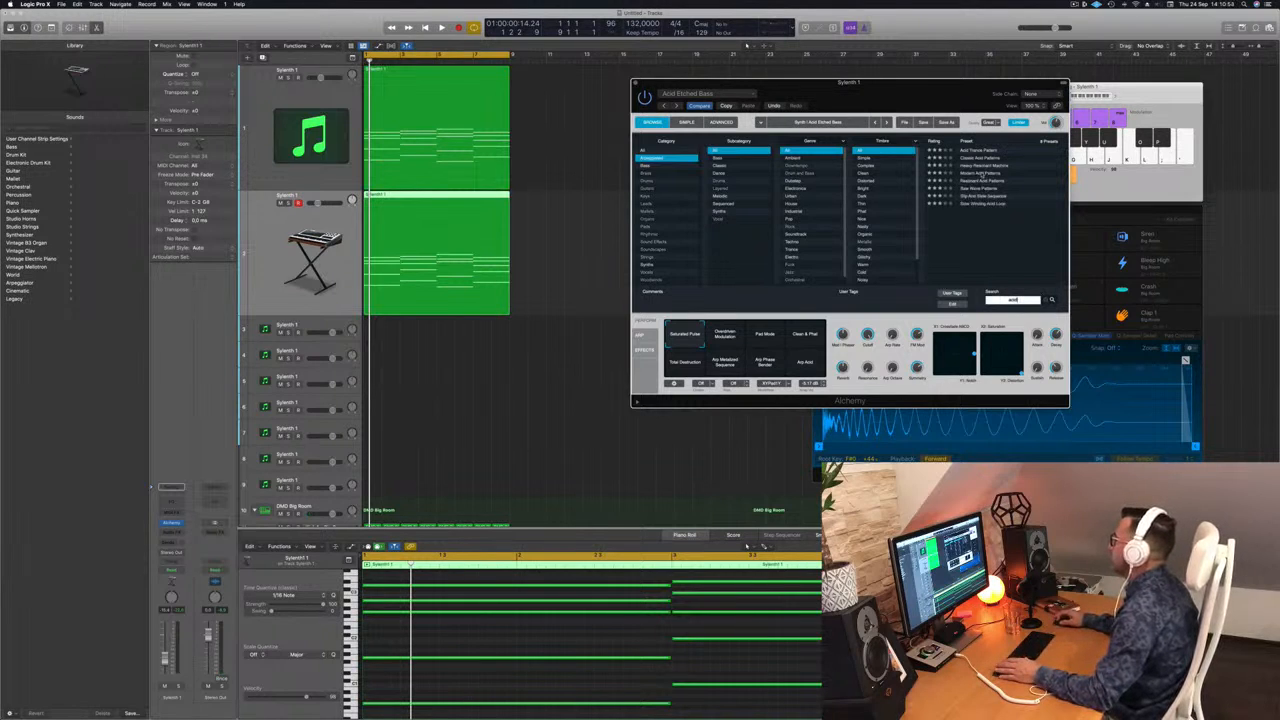
left_click(985, 174)
key("space")
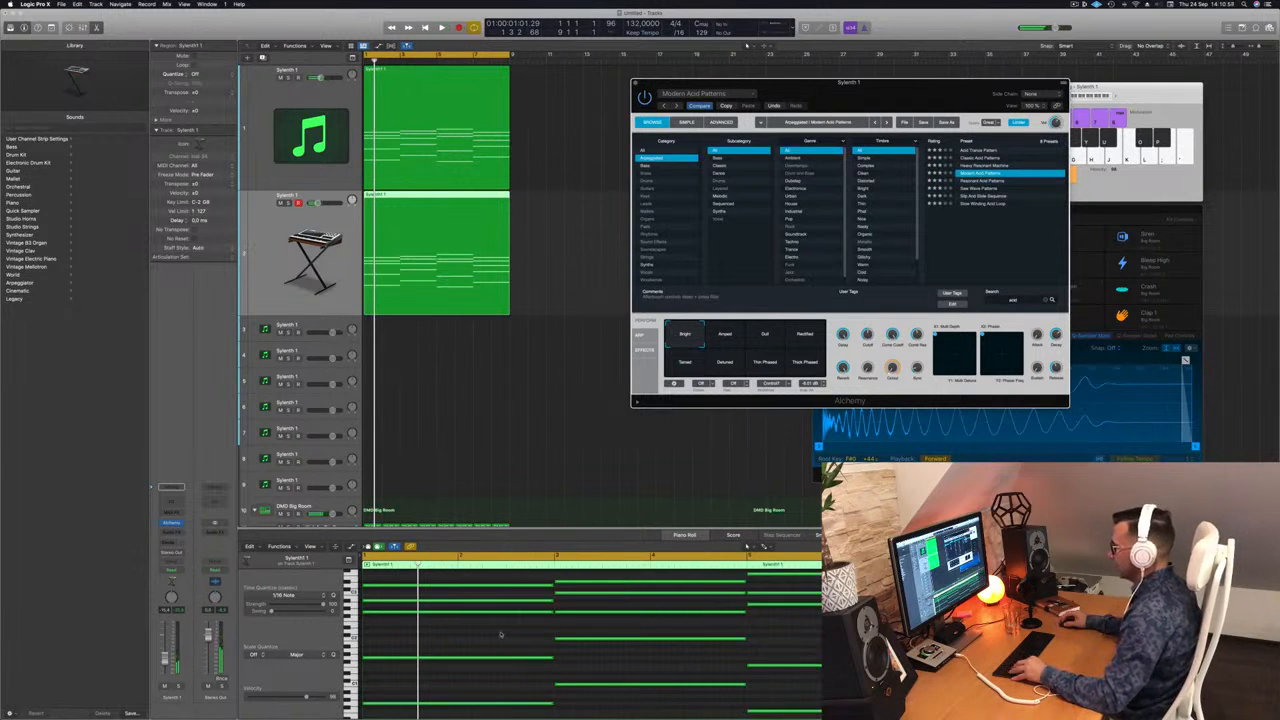
Delete the copied chords' upper notes, keeping only the lowest notes at their original octave.
scroll(503, 631, "down", 2)
left_click_drag(500, 584, 822, 668)
key("Delete")
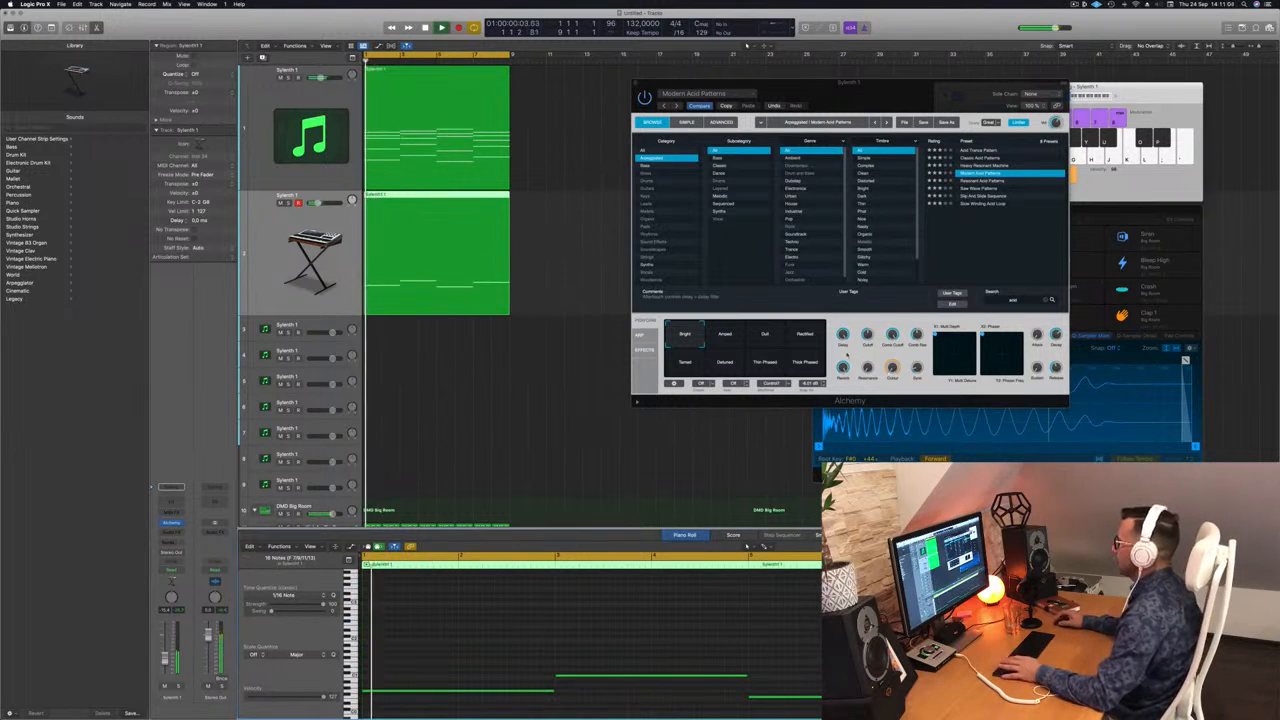
key("super+a")
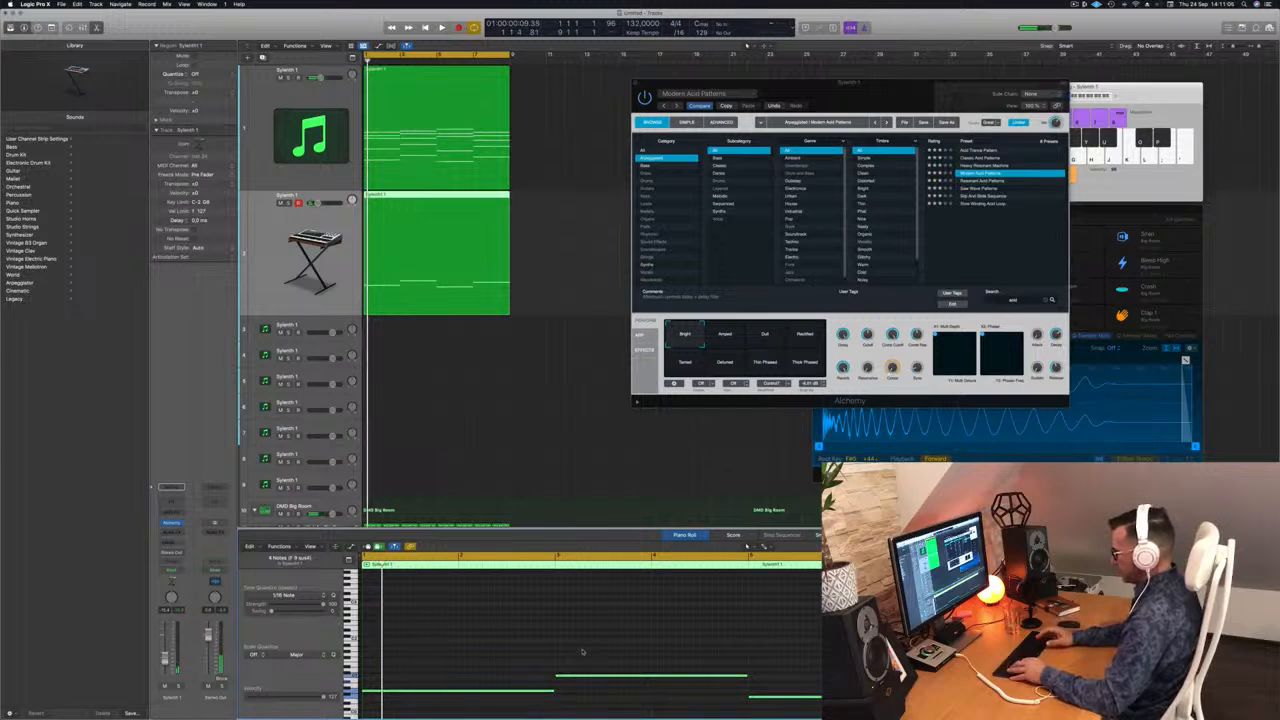
key("alt+shift+Up")
key("alt+shift+Up")
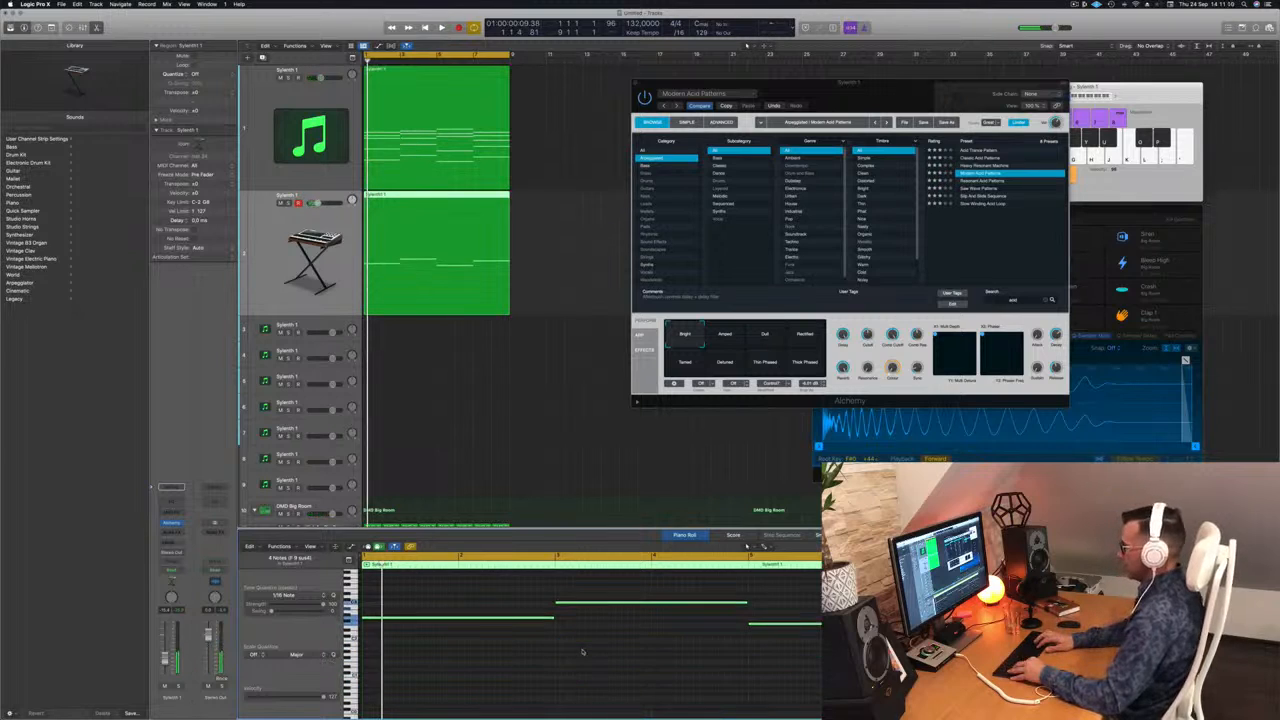
key("alt+shift+Down")
key("space")
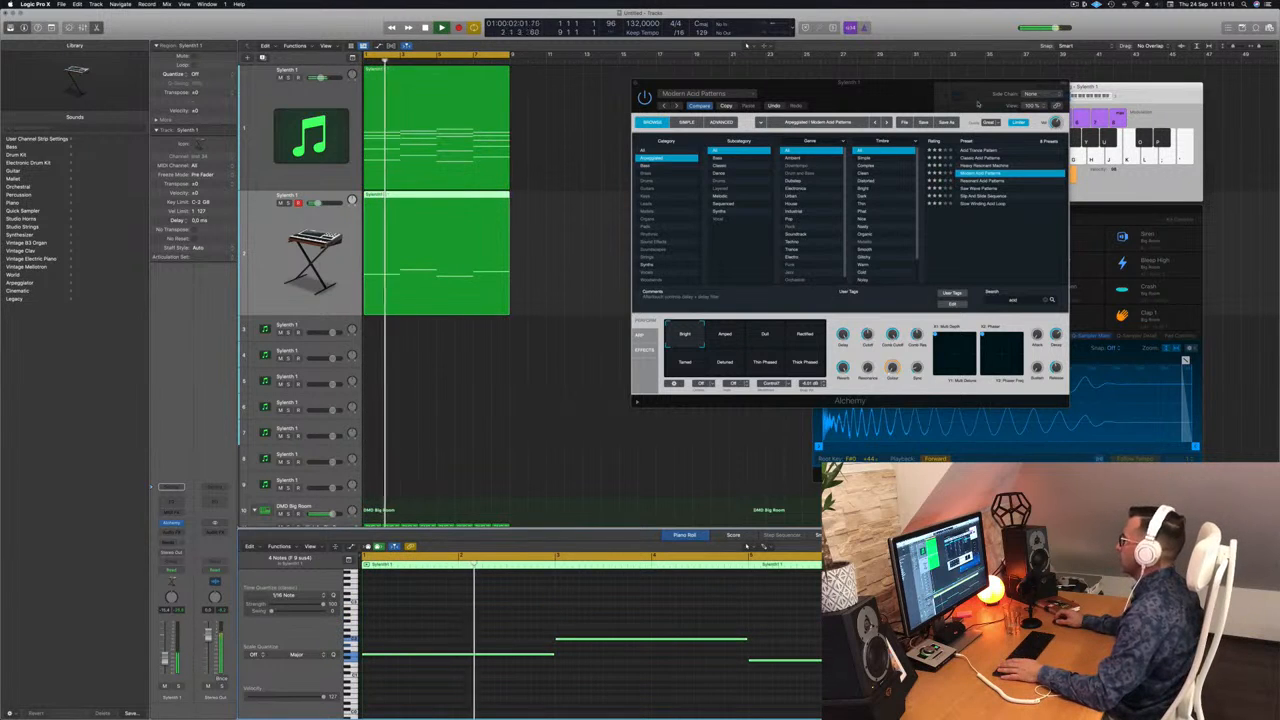
Audition Alchemy's acid pattern presets and settle on Classic Acid Patterns.
left_click_drag(979, 104, 952, 97)
left_click(962, 179)
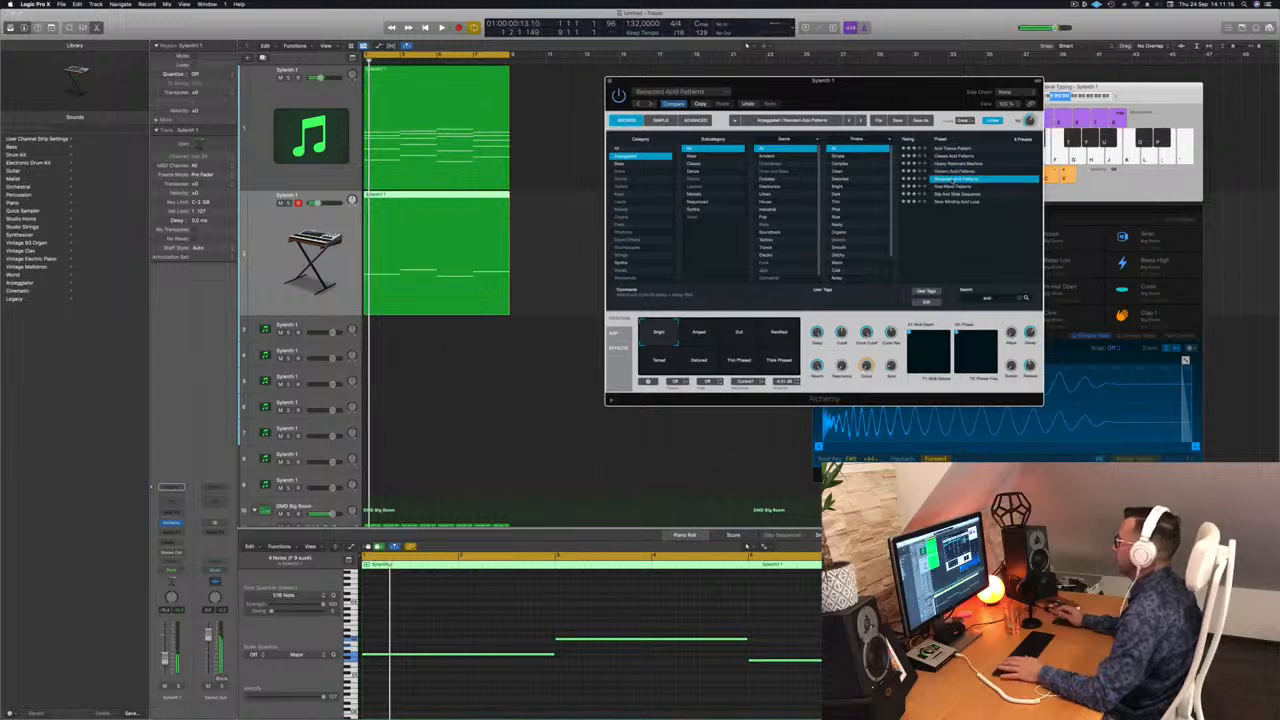
left_click(960, 186)
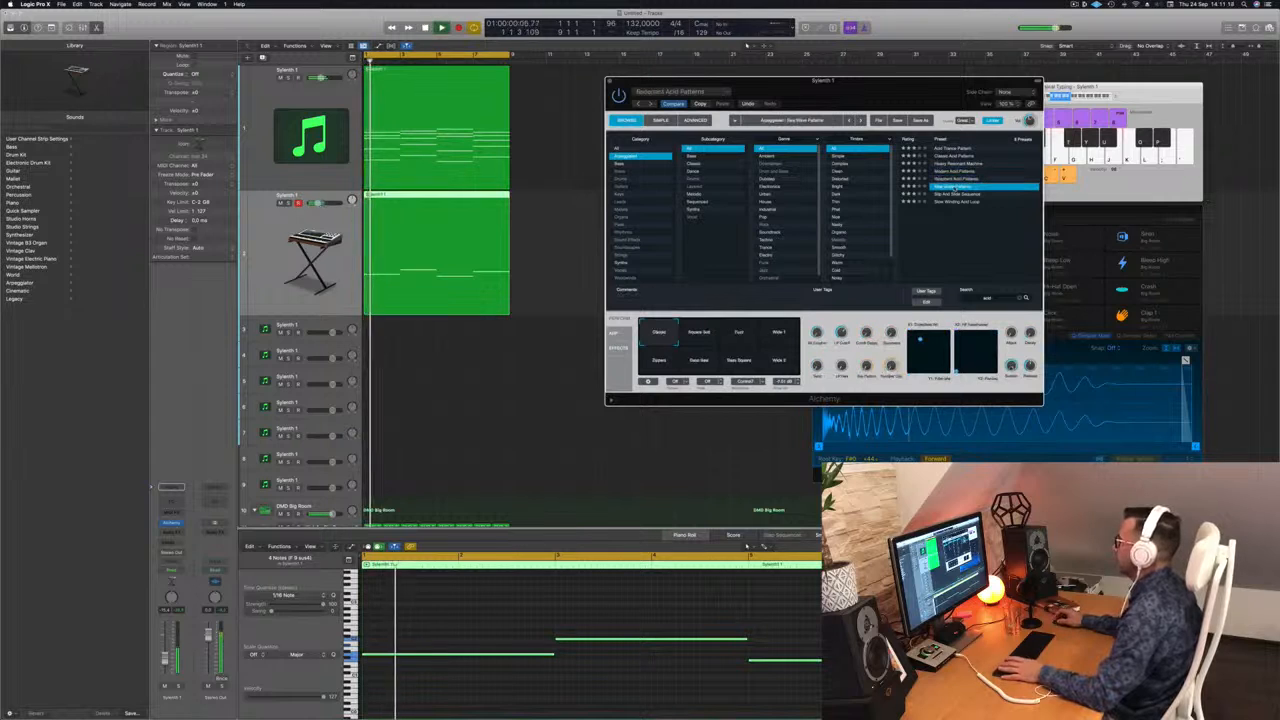
left_click(960, 194)
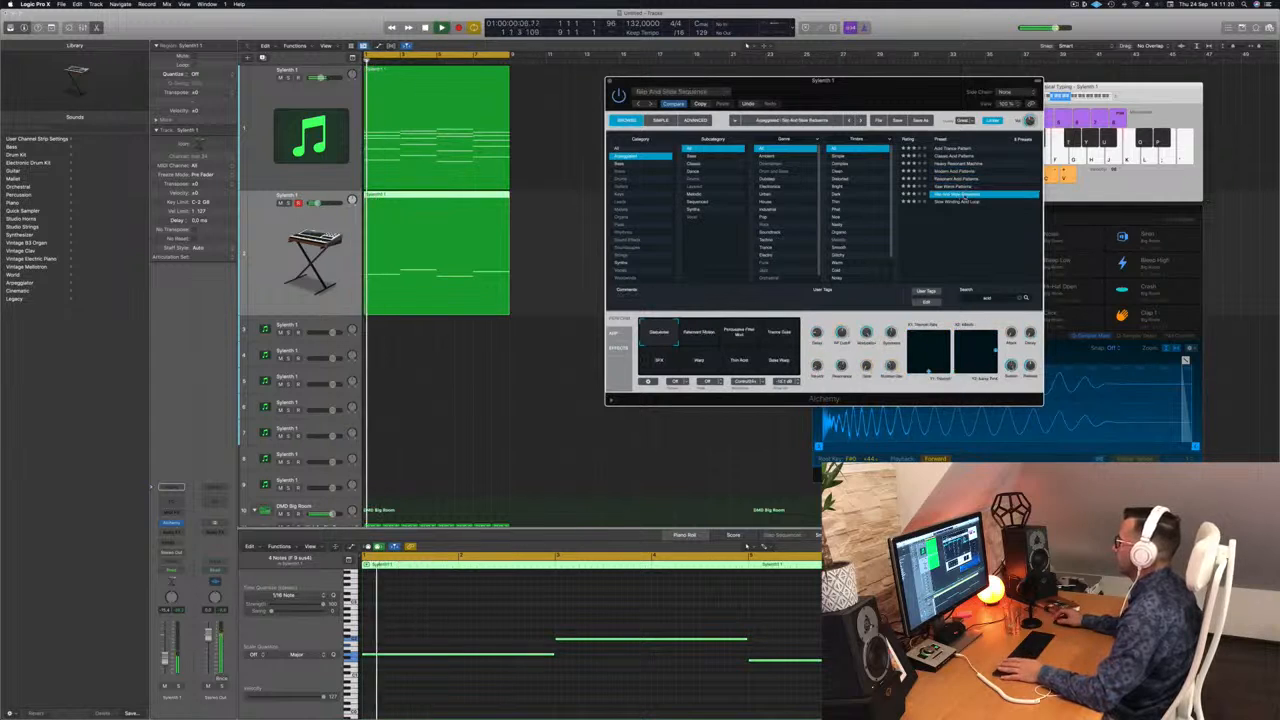
left_click(960, 201)
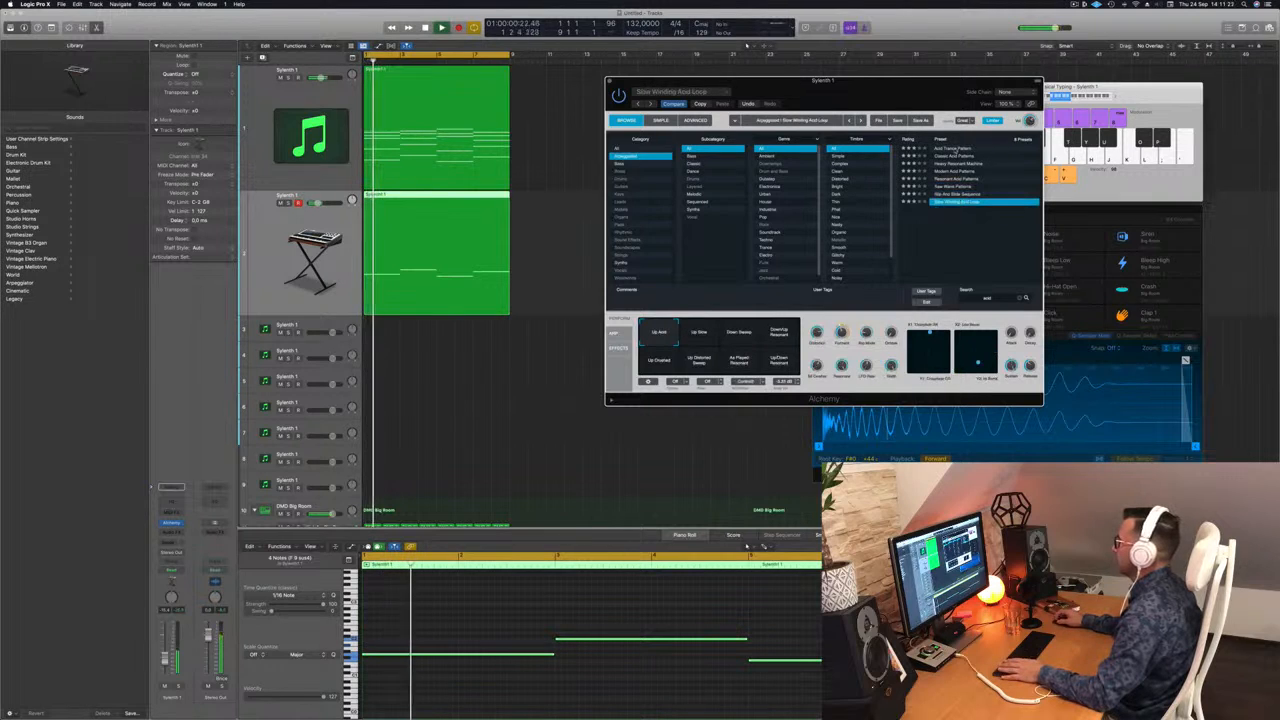
left_click(956, 148)
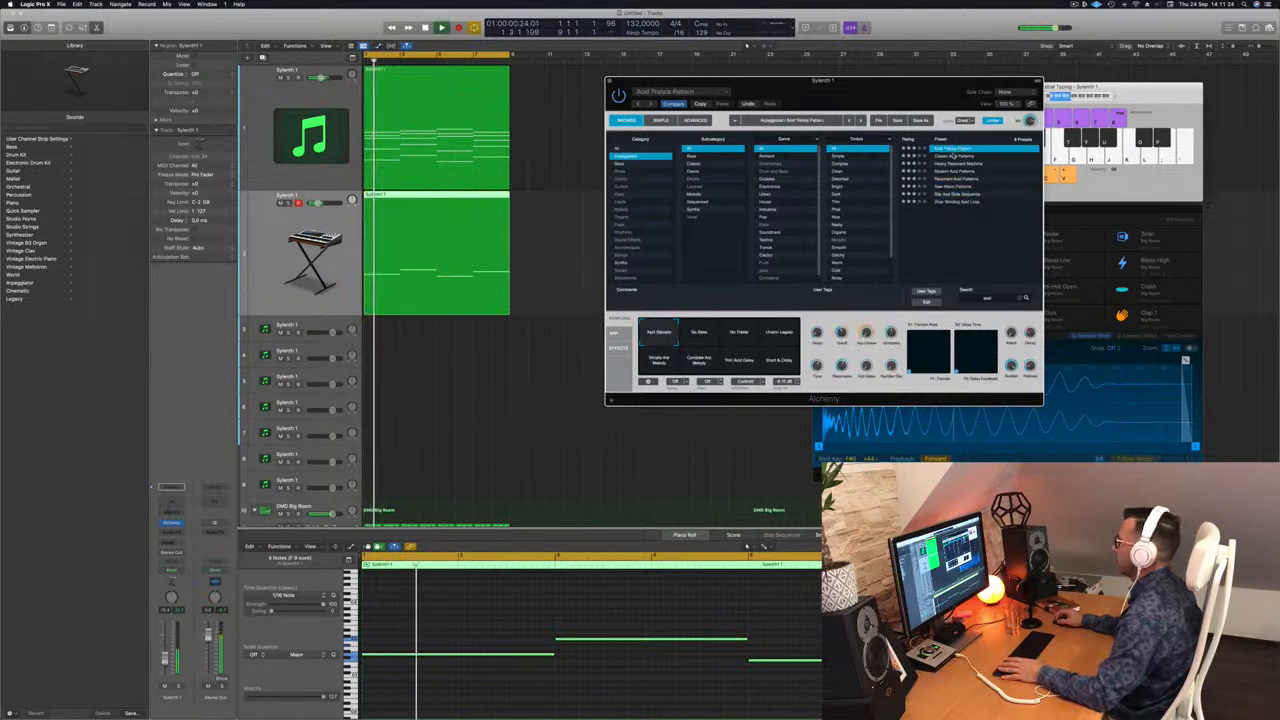
left_click(955, 156)
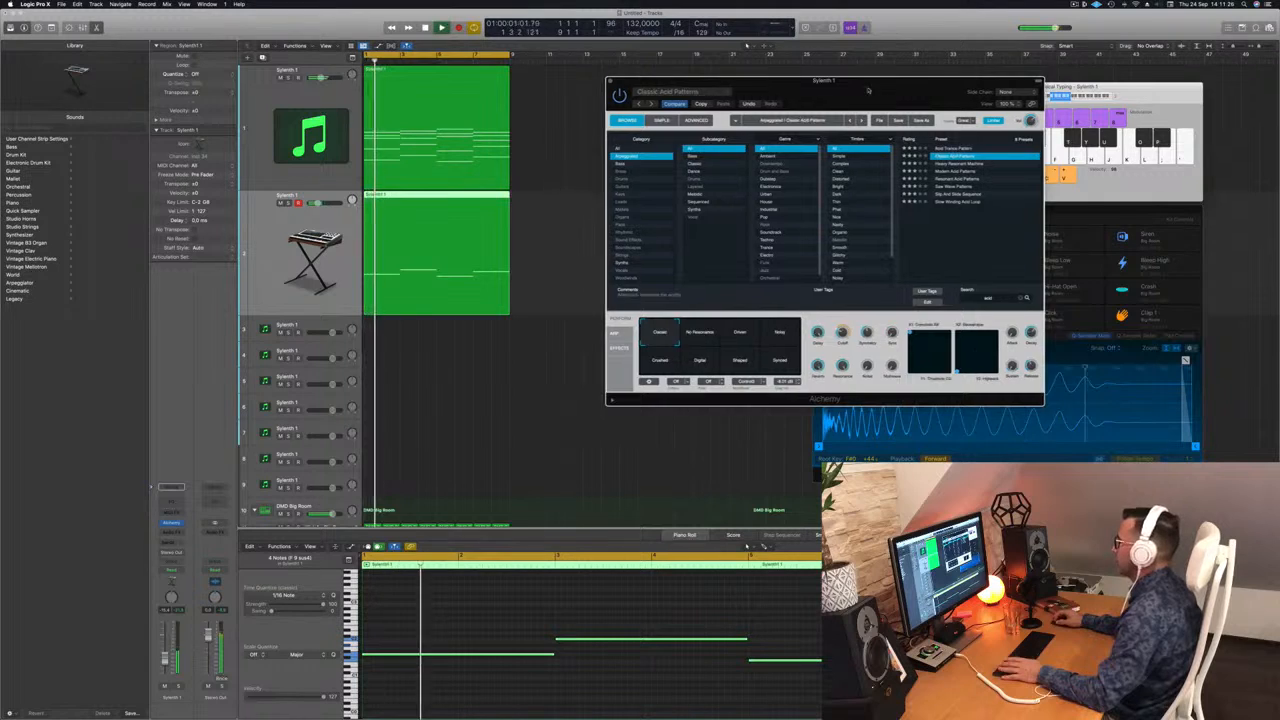
left_click_drag(862, 90, 929, 85)
key("space")
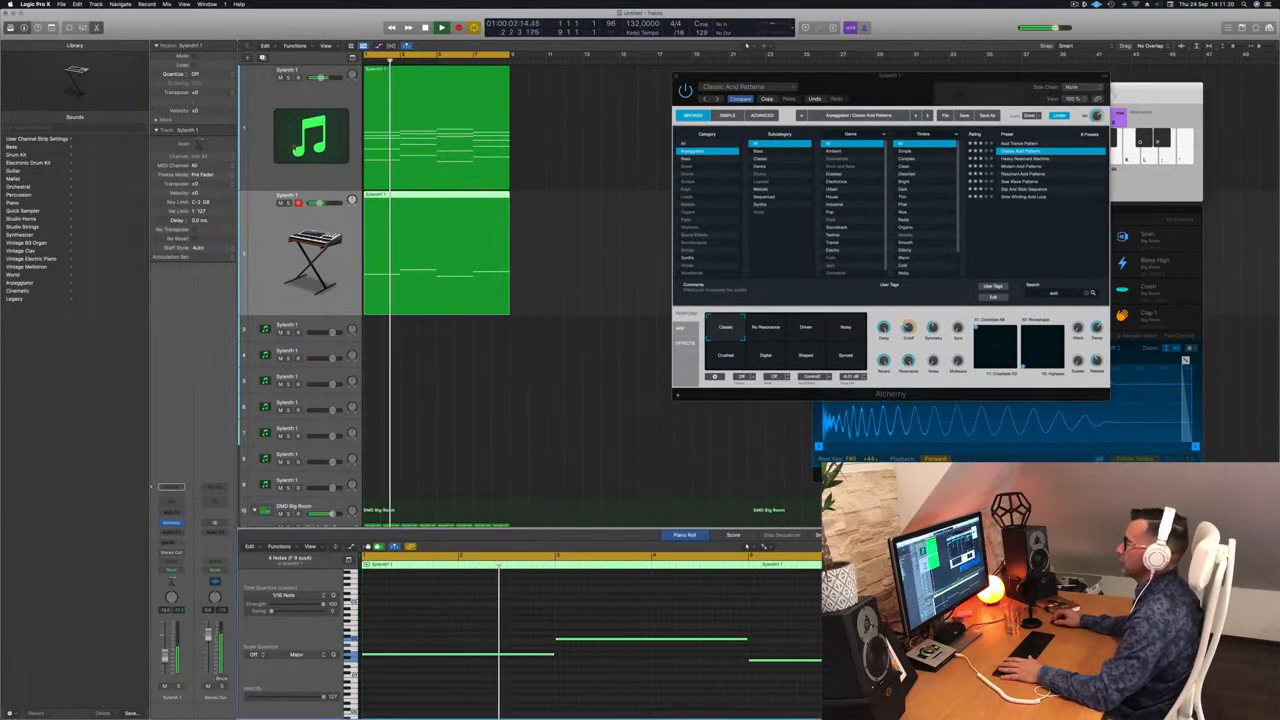
key("Up")
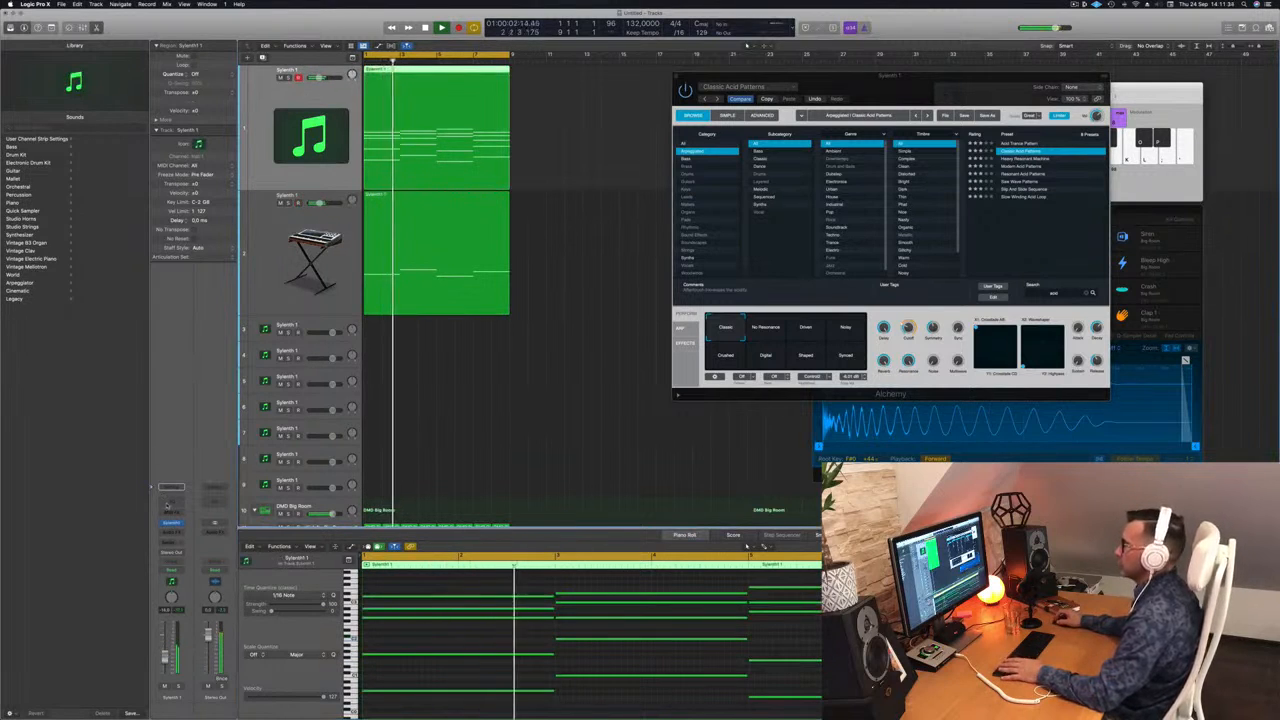
Add a Channel EQ to the chord track with a low cut and dipped low mids.
left_click(167, 504)
left_click(441, 149)
left_click_drag(459, 247, 561, 263)
key("space")
left_click_drag(497, 262, 532, 262)
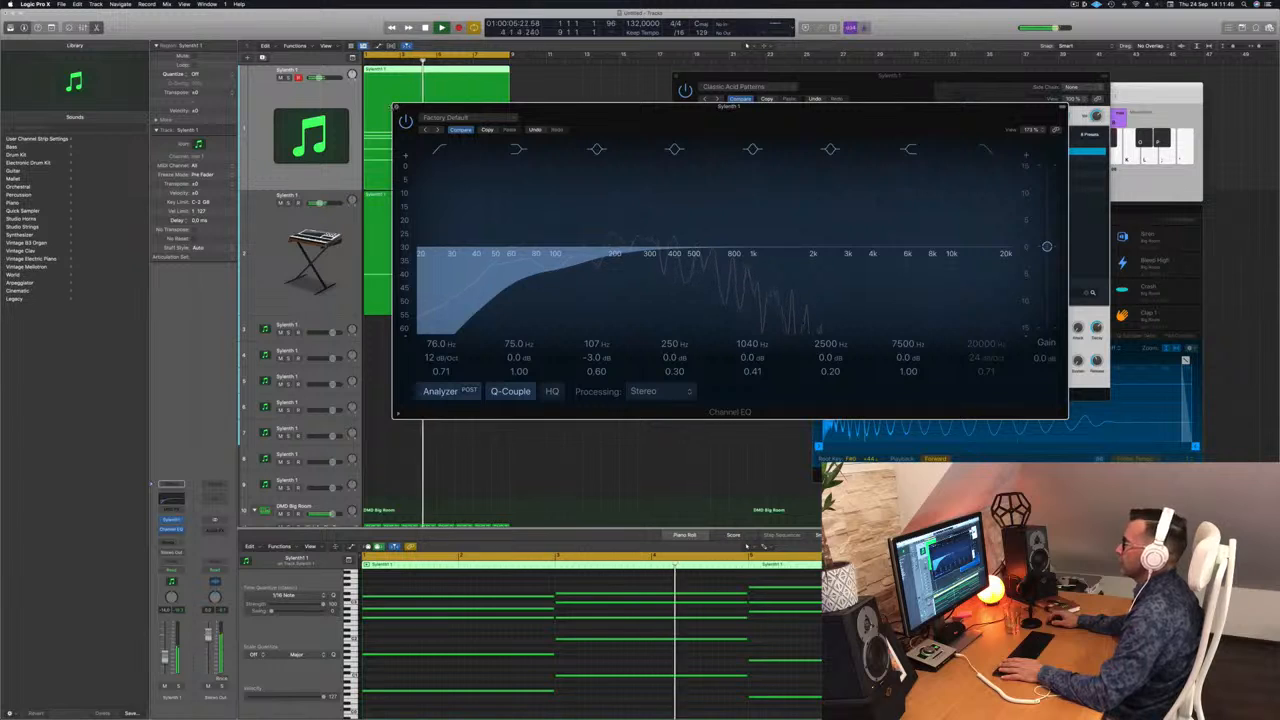
left_click(397, 107)
key("space")
Try the arp's Driven, Noisy, Crushed, Digital, Shaped and Synced filters, keep No Resonance, lower the track slightly.
key("space")
left_click(297, 220)
key("space")
key("space")
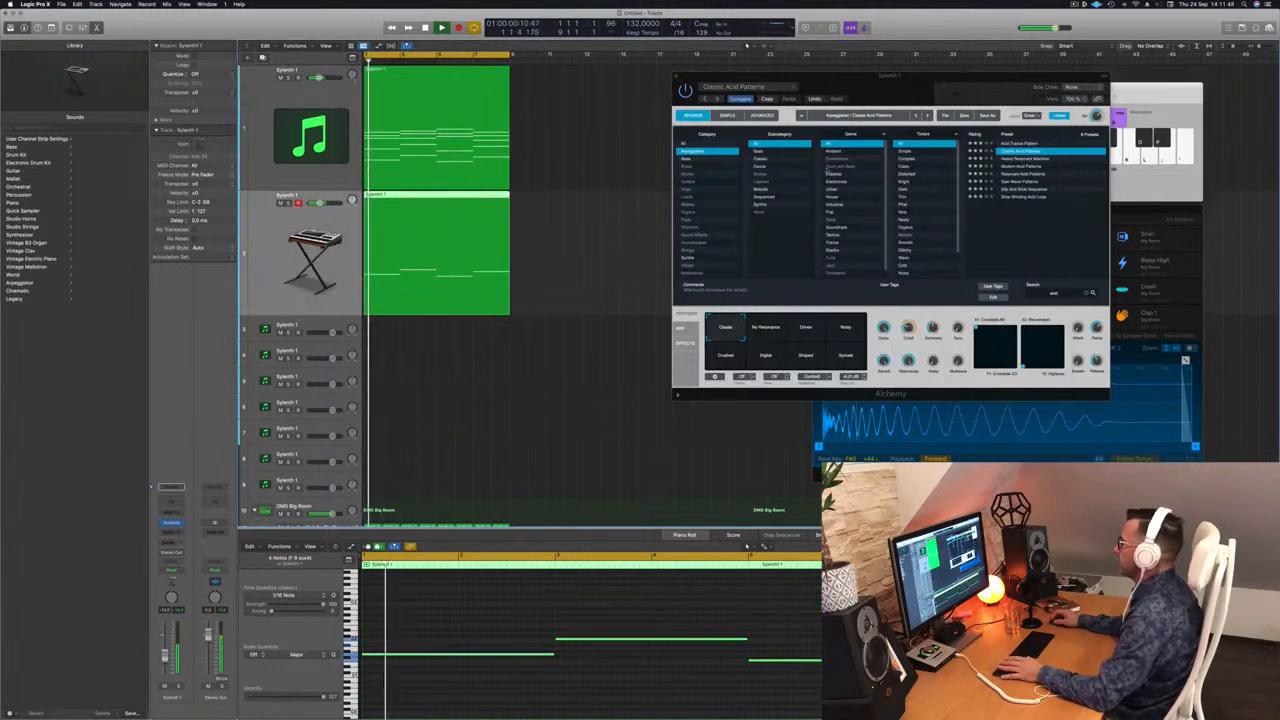
left_click_drag(900, 80, 833, 92)
left_click(701, 341)
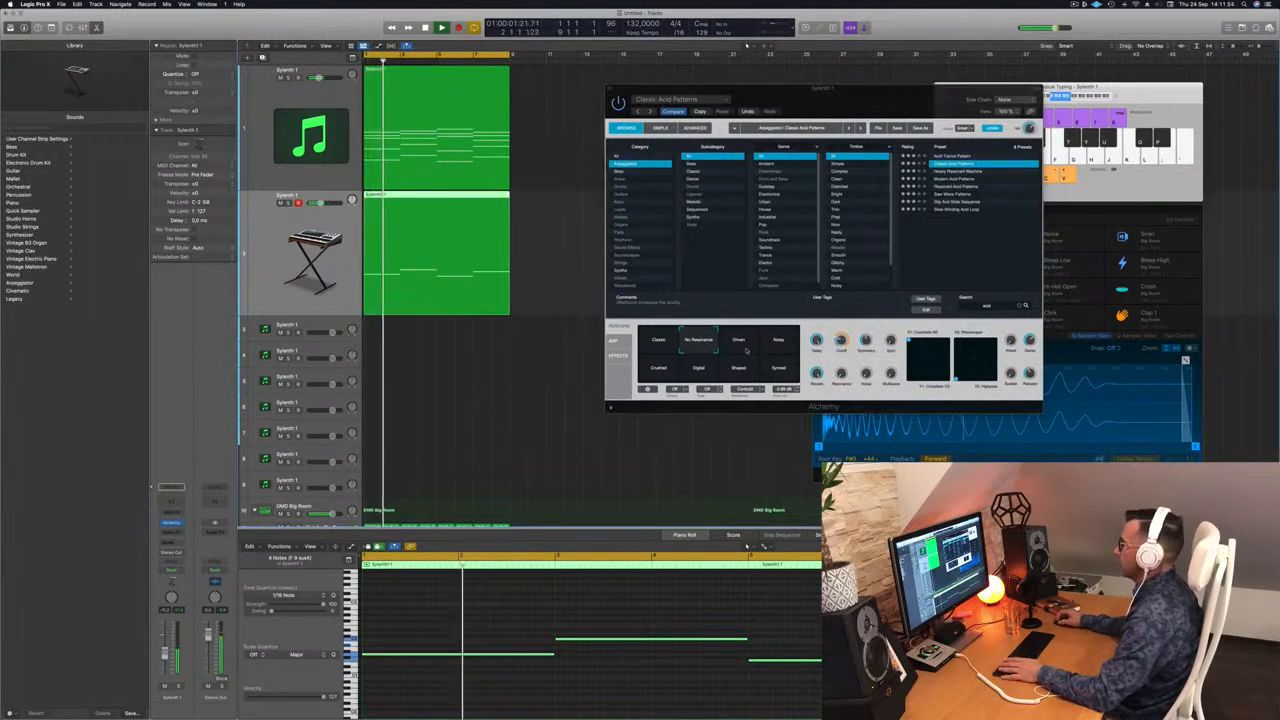
left_click(740, 346)
left_click(776, 346)
left_click(661, 371)
left_click(696, 373)
left_click(737, 373)
left_click(776, 372)
left_click(741, 345)
left_click(698, 341)
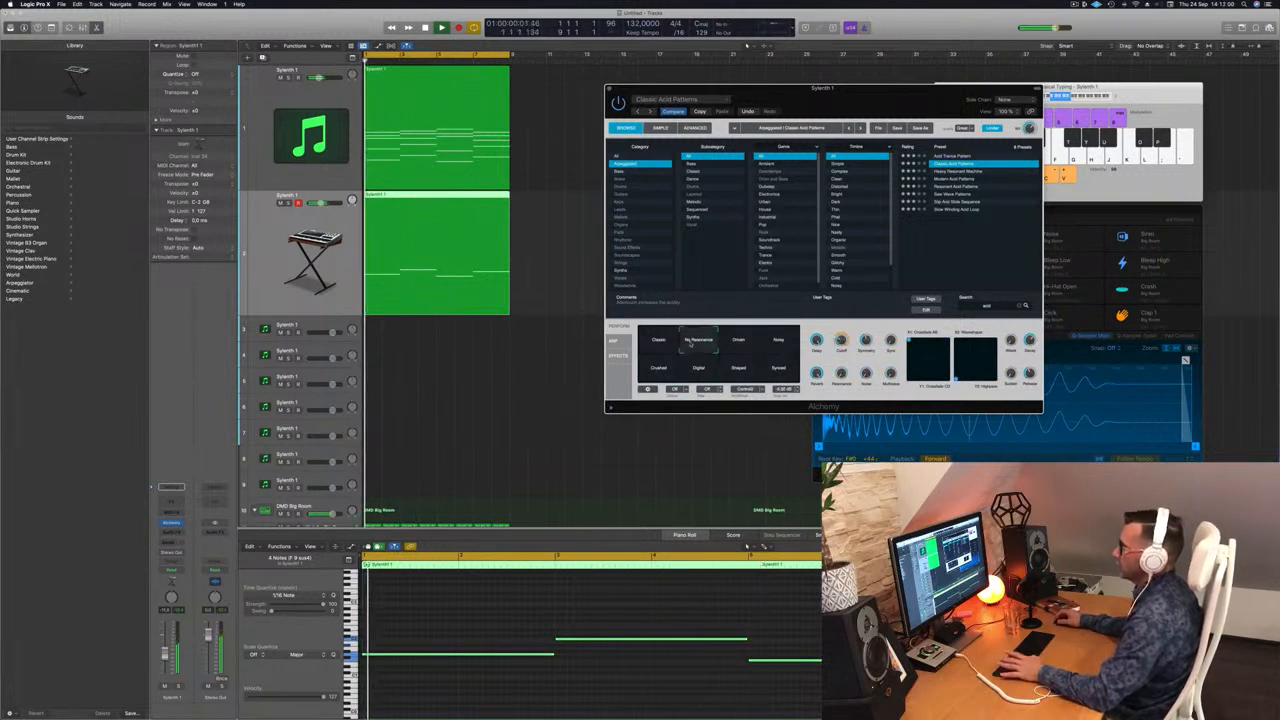
left_click_drag(166, 655, 165, 662)
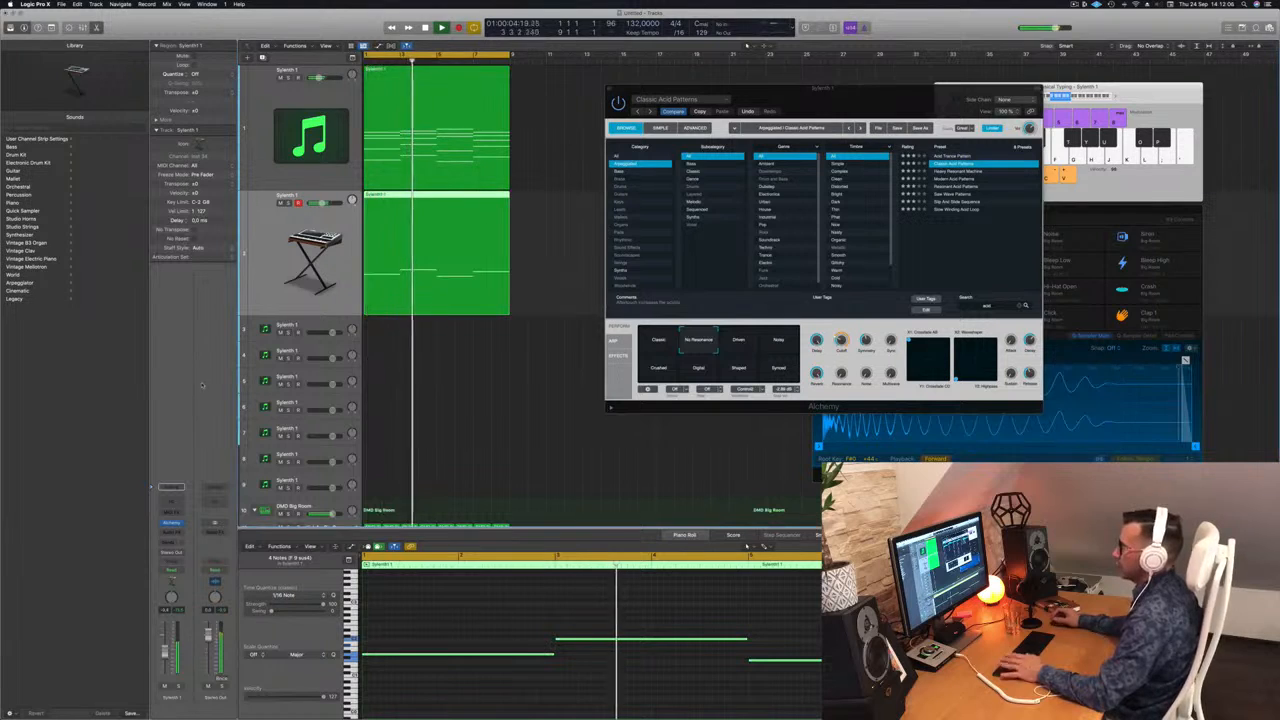
left_click(172, 488)
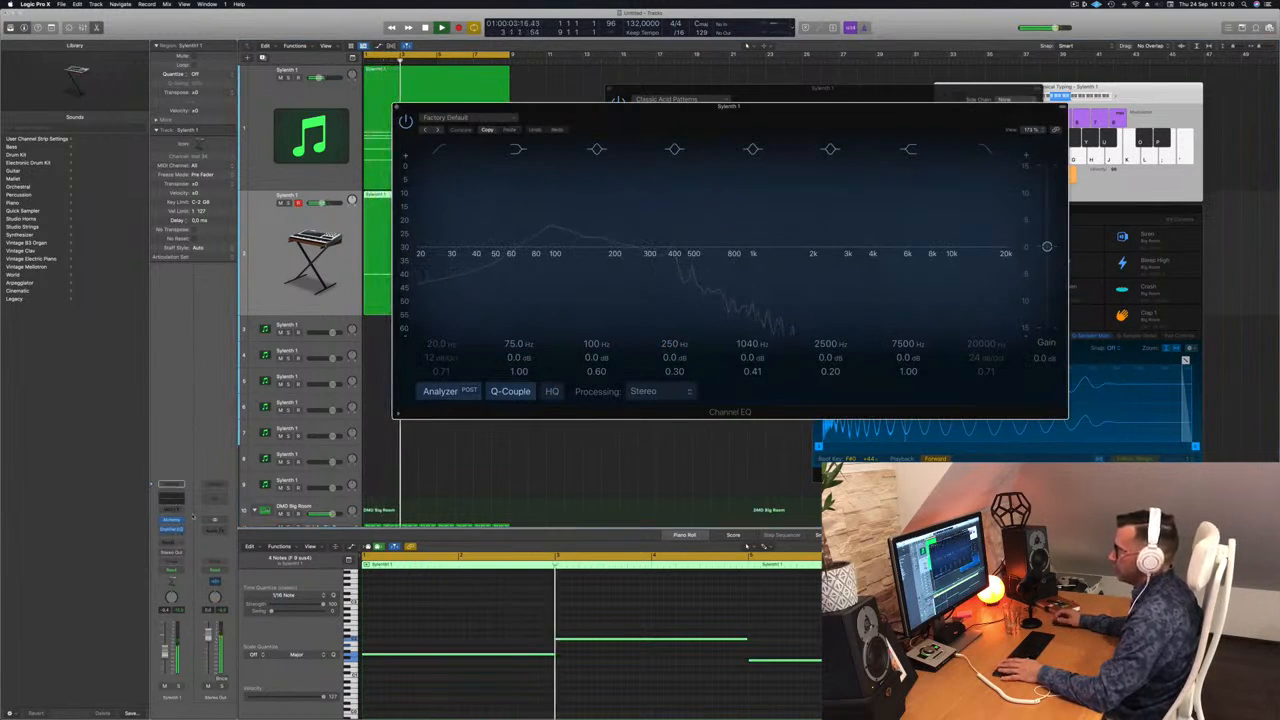
Insert a stereo Compressor on the arp track, side-chained from Inst 8.
left_click(172, 530)
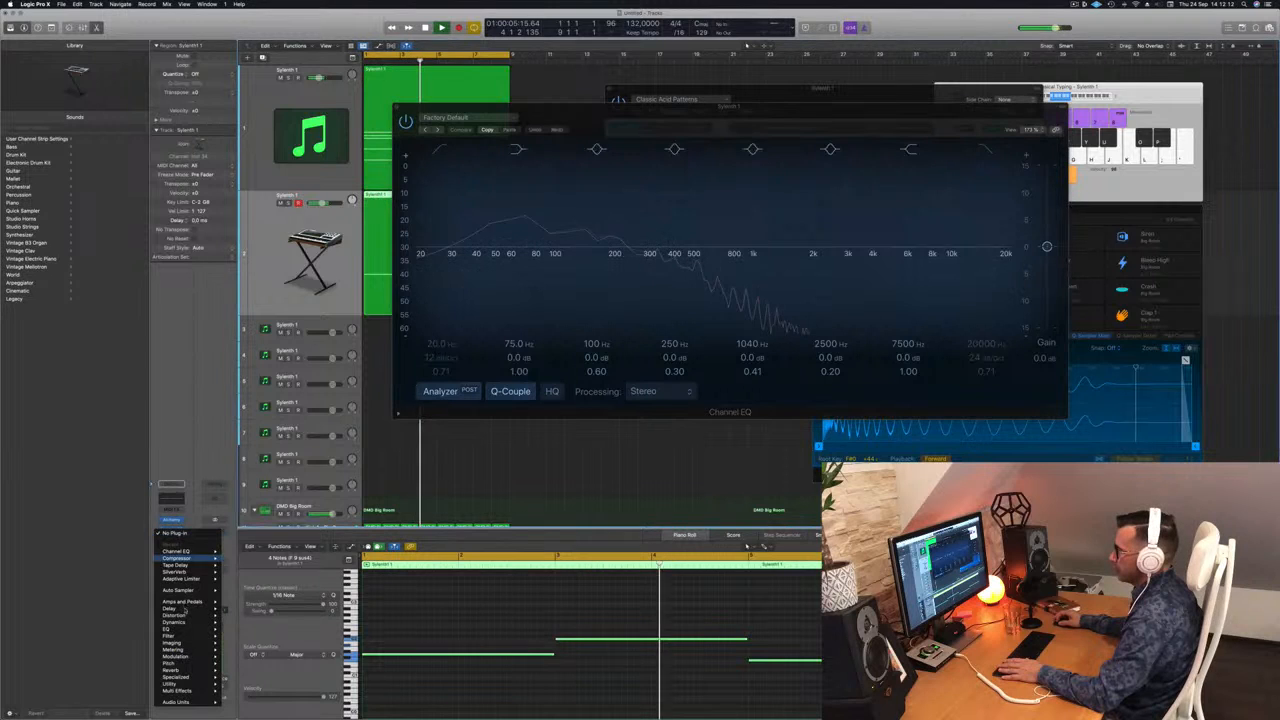
mouse_move(200, 558)
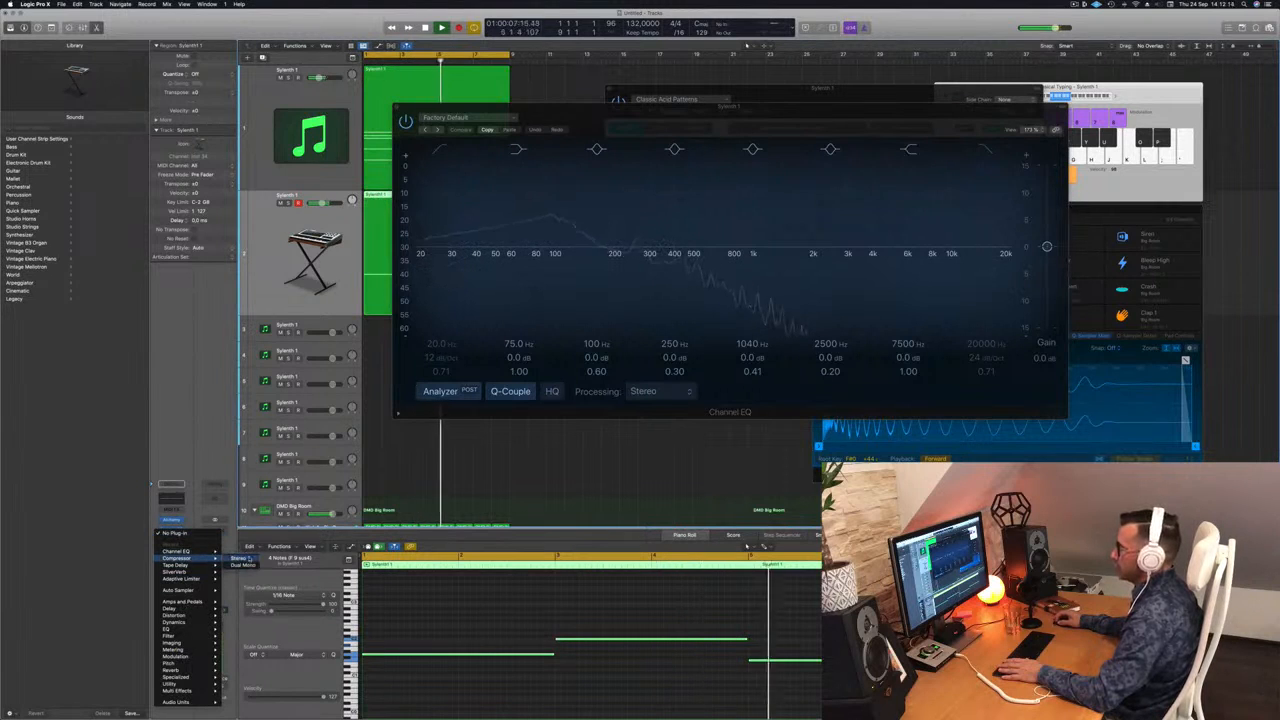
left_click(629, 3)
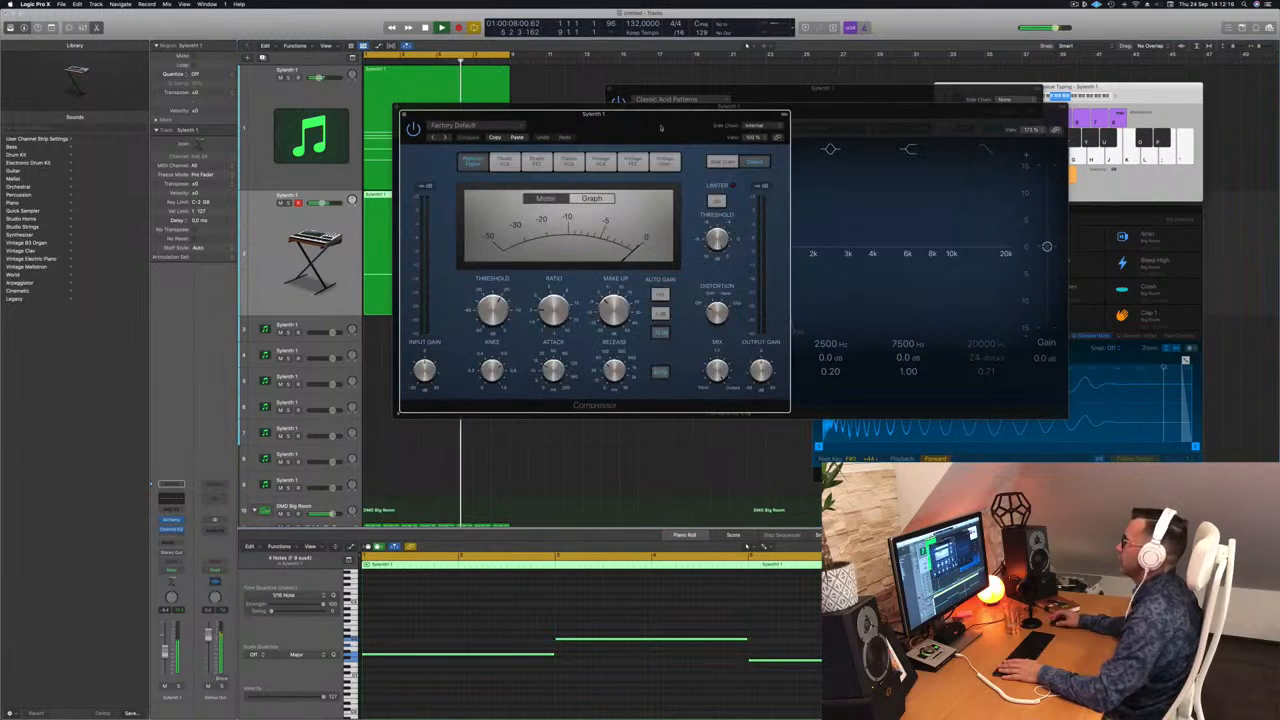
left_click(770, 126)
mouse_move(766, 145)
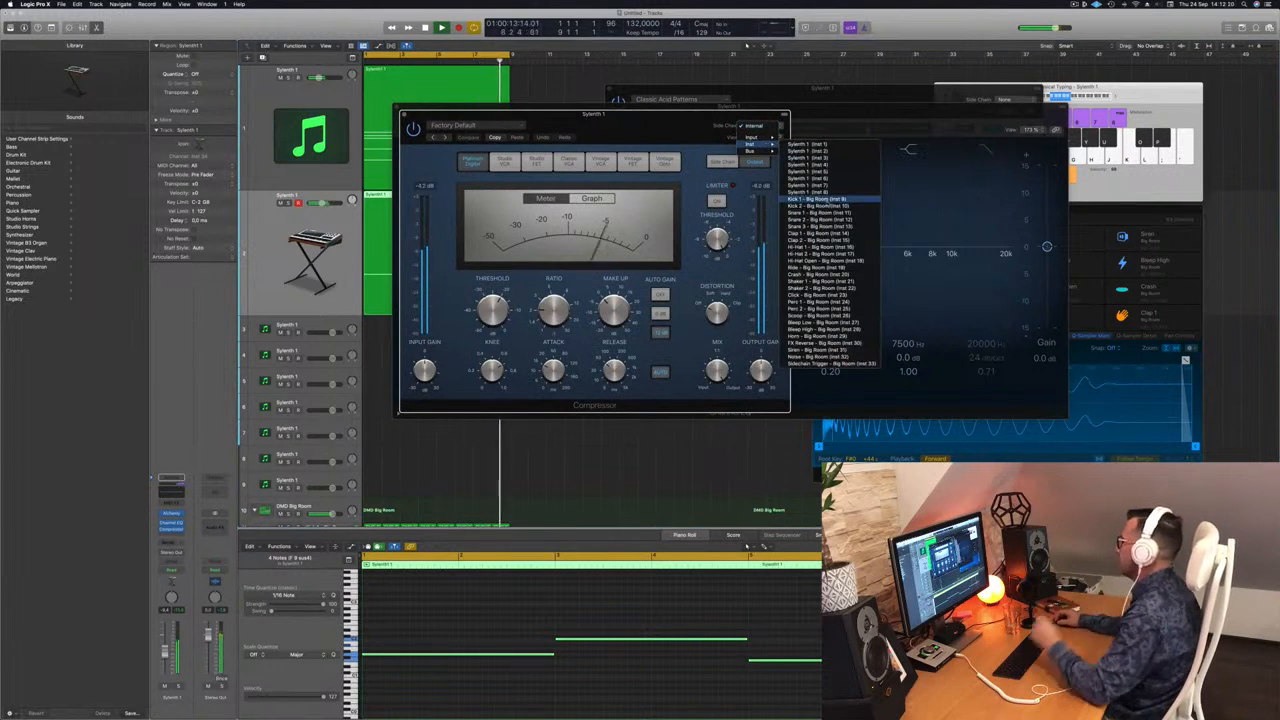
left_click(810, 192)
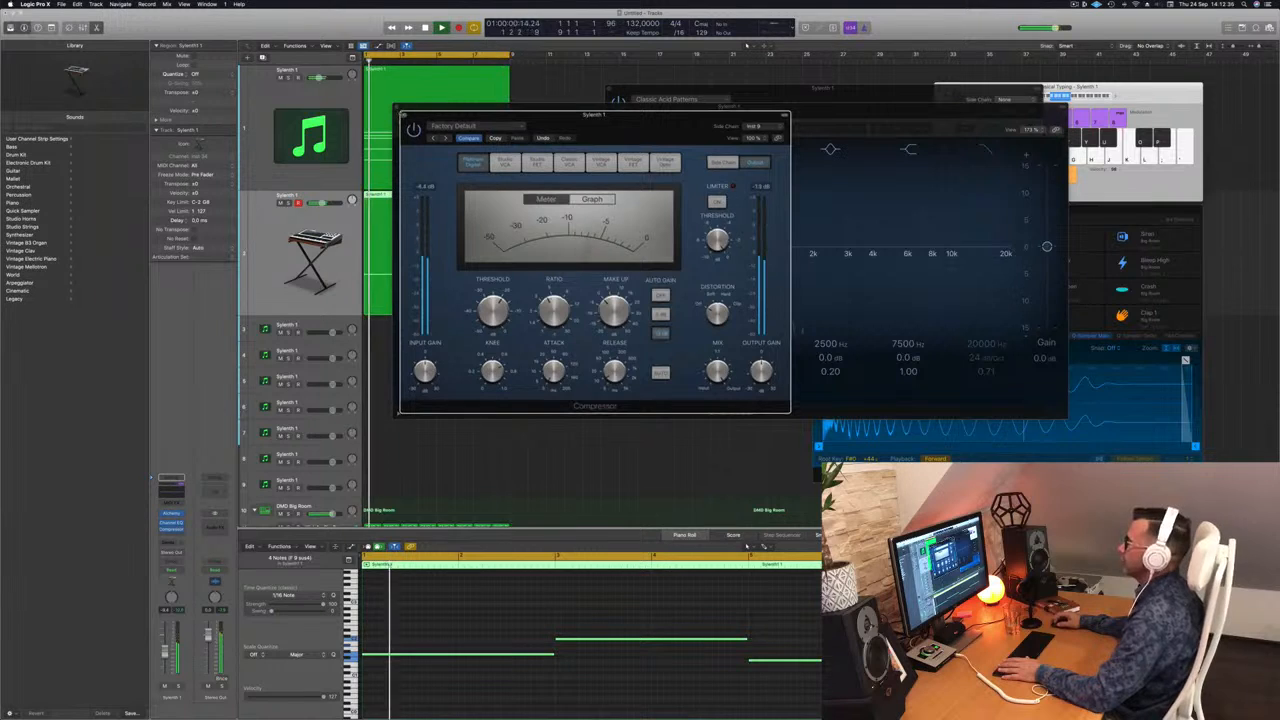
left_click(404, 116)
Close the Channel EQ and adjust Alchemy's filter cutoff during playback.
left_click_drag(538, 108, 573, 120)
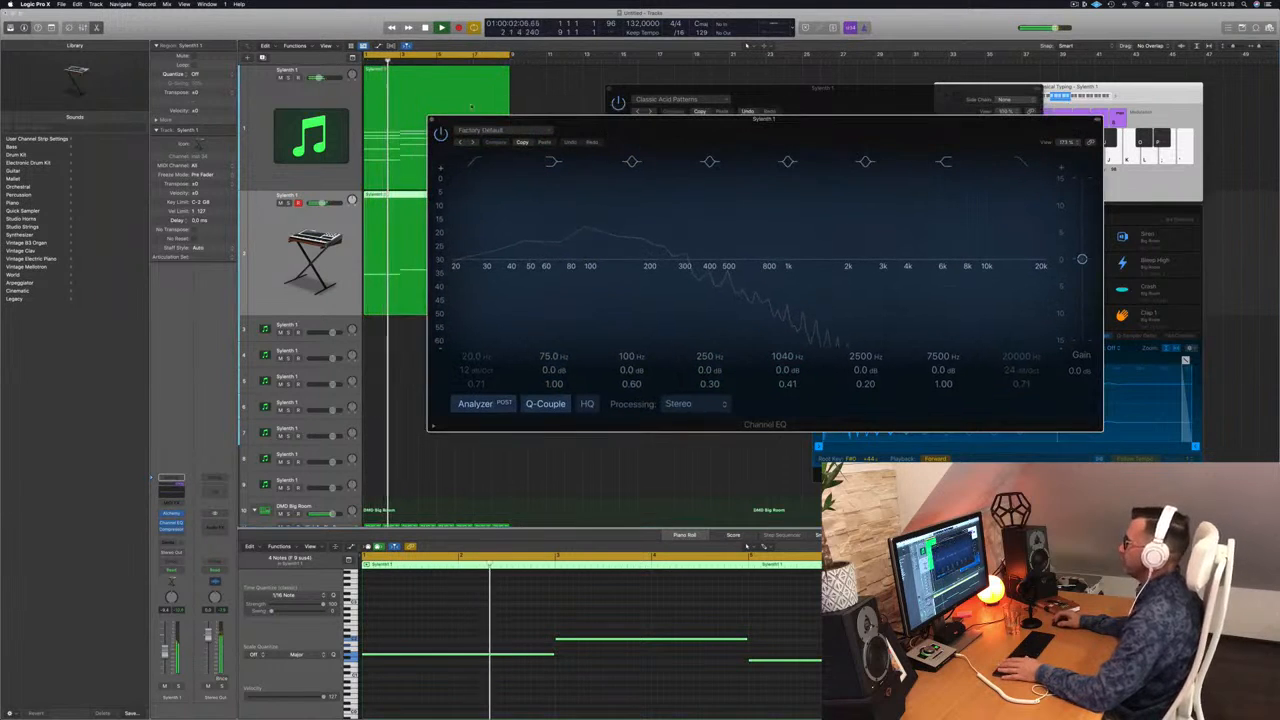
left_click(433, 119)
key("Return")
left_click_drag(841, 341, 842, 340)
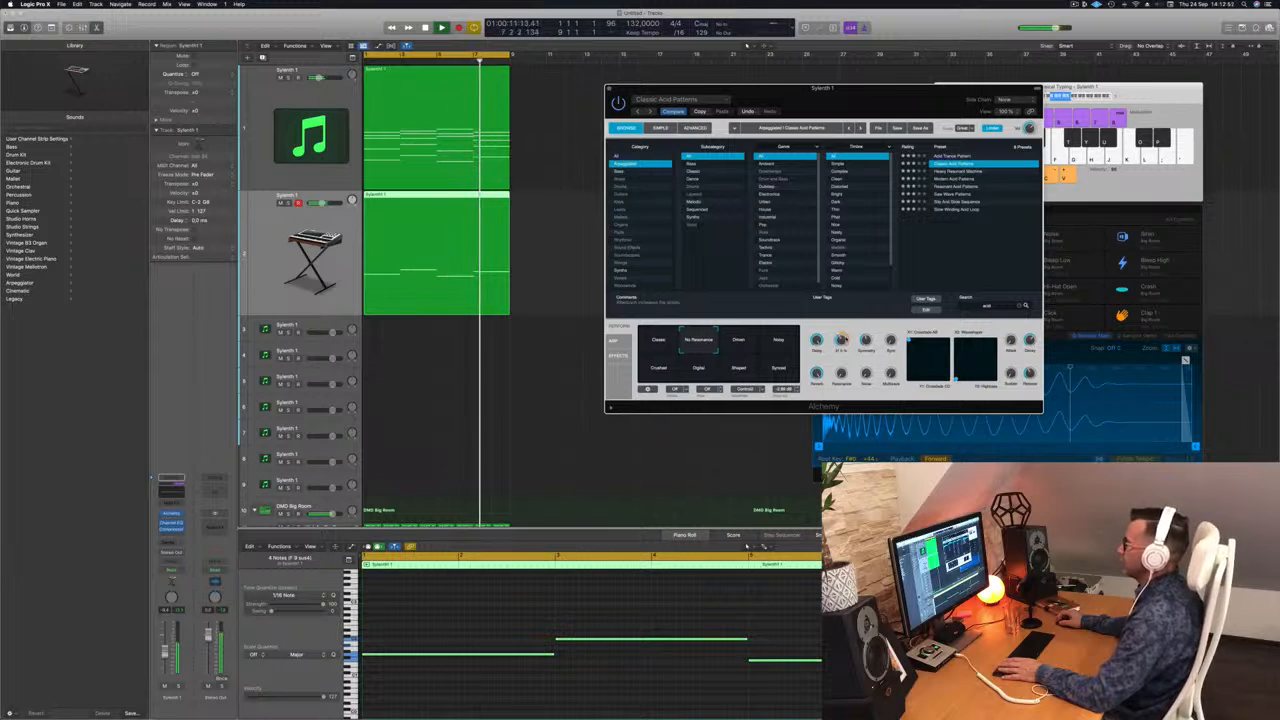
Close Alchemy and Option-drag the top Sylenth 1 chord region down onto track 3.
left_click_drag(850, 89, 817, 86)
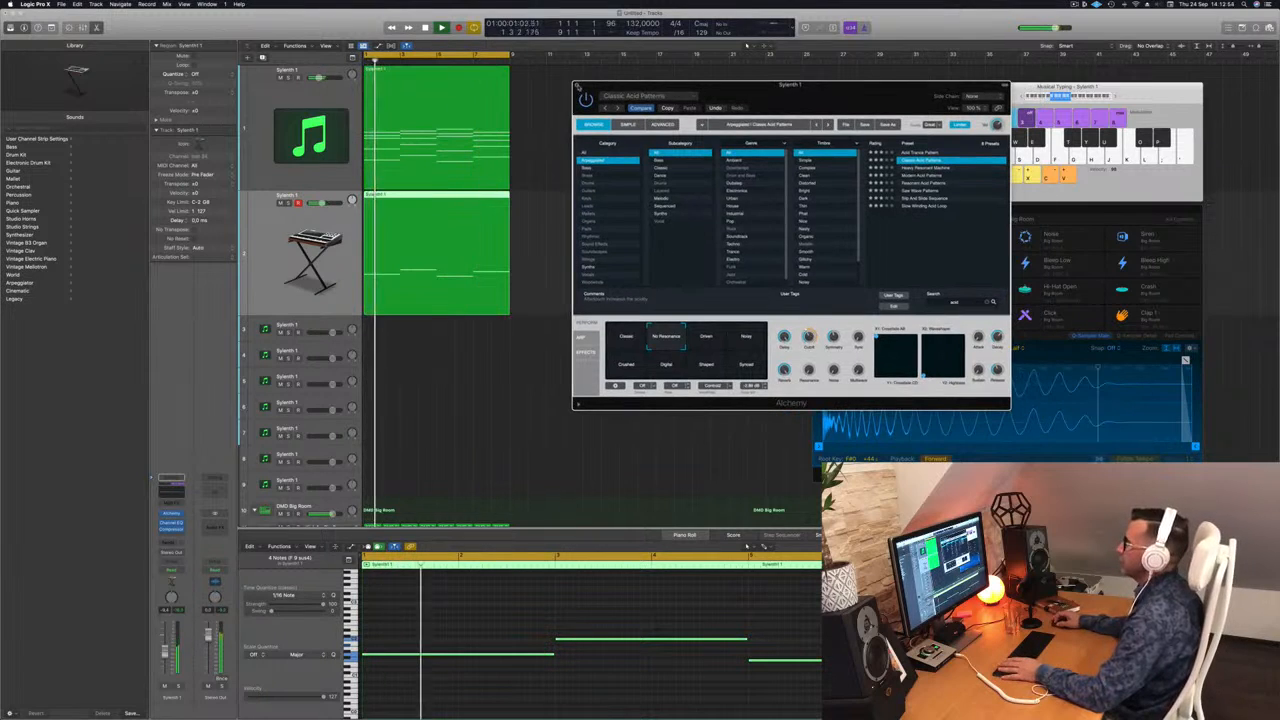
left_click(576, 86)
scroll(575, 288, "down", 5)
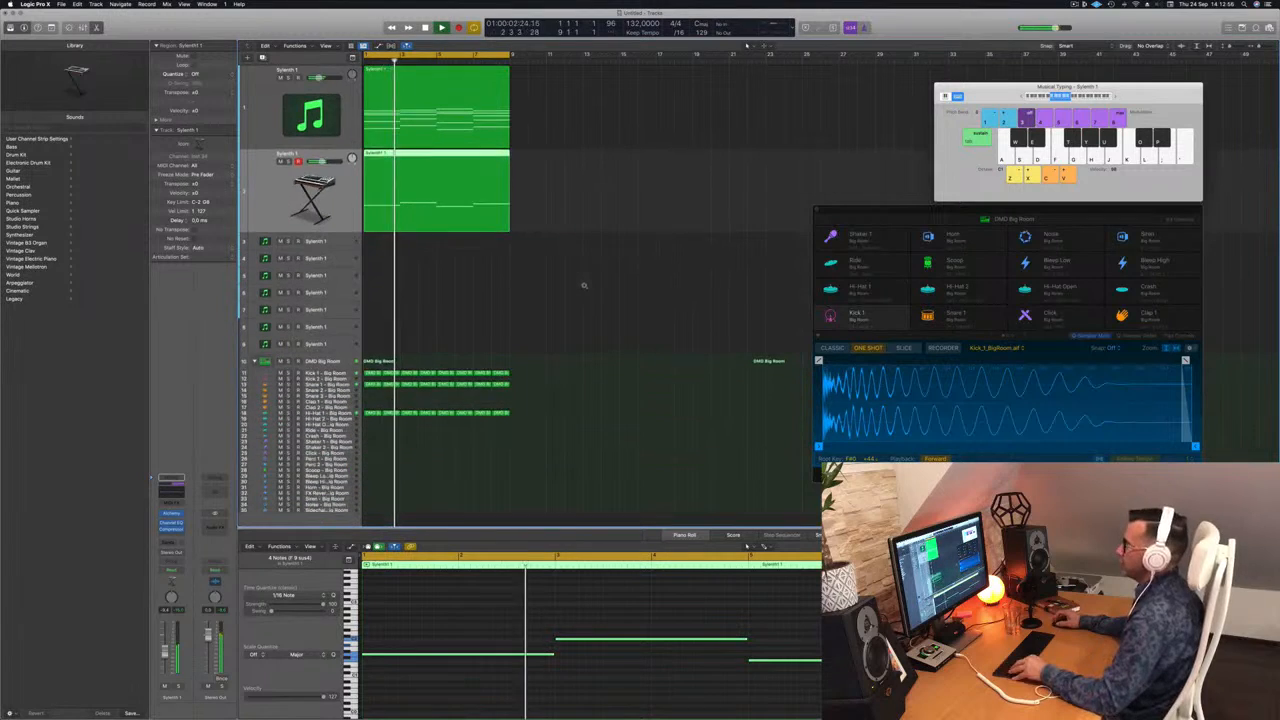
left_click(651, 146)
left_click(401, 93)
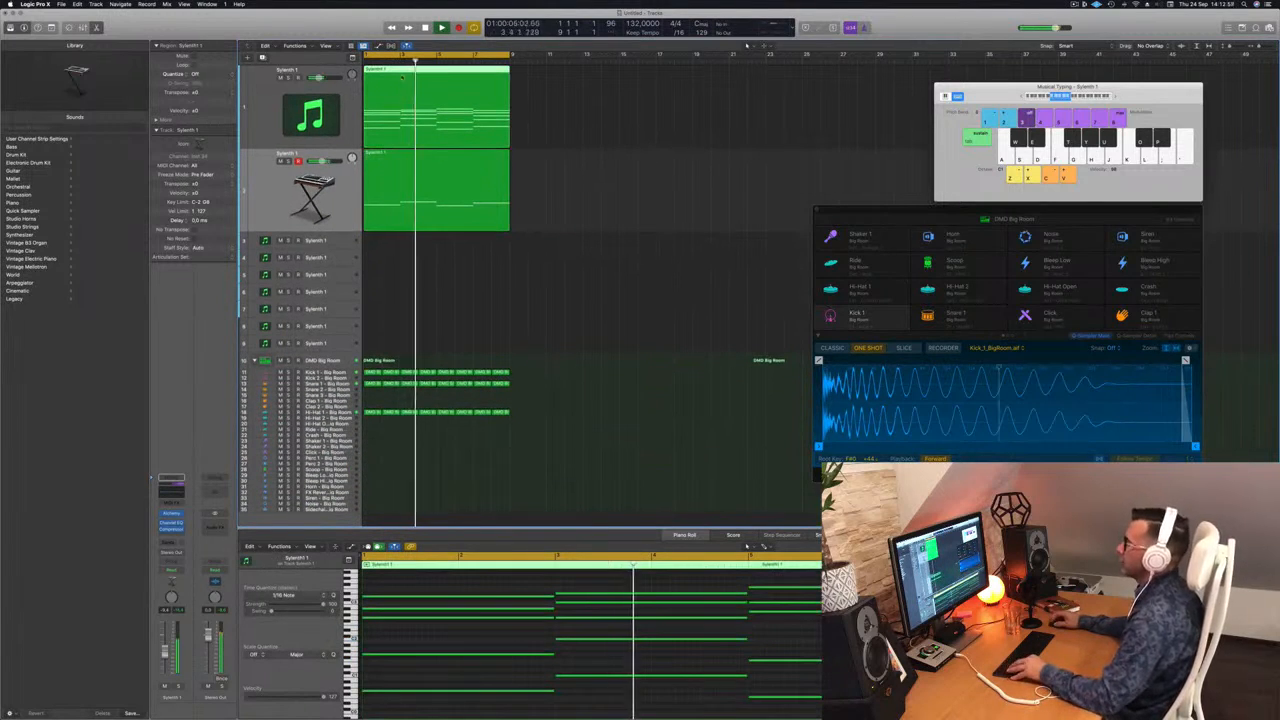
left_click_drag(473, 93, 473, 241)
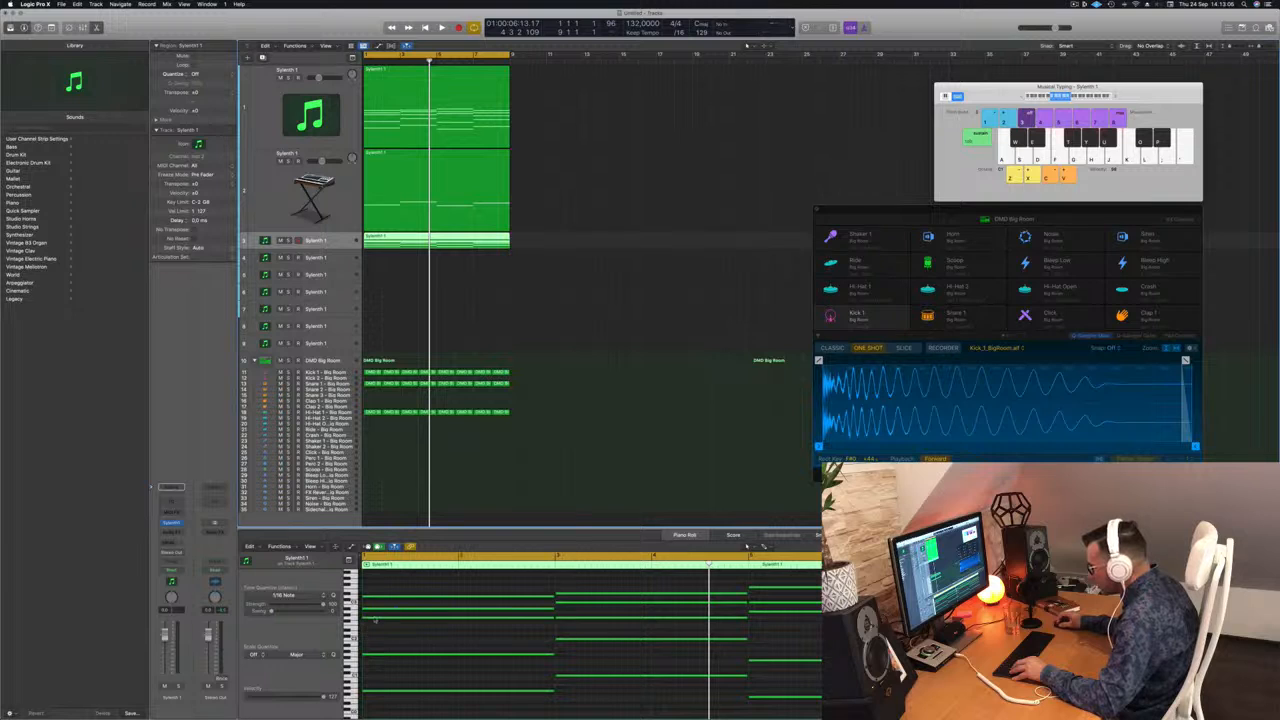
Select all notes in track 3's copied region and shorten them into short stabs.
key("space")
scroll(481, 646, "left", 3)
key("super+a")
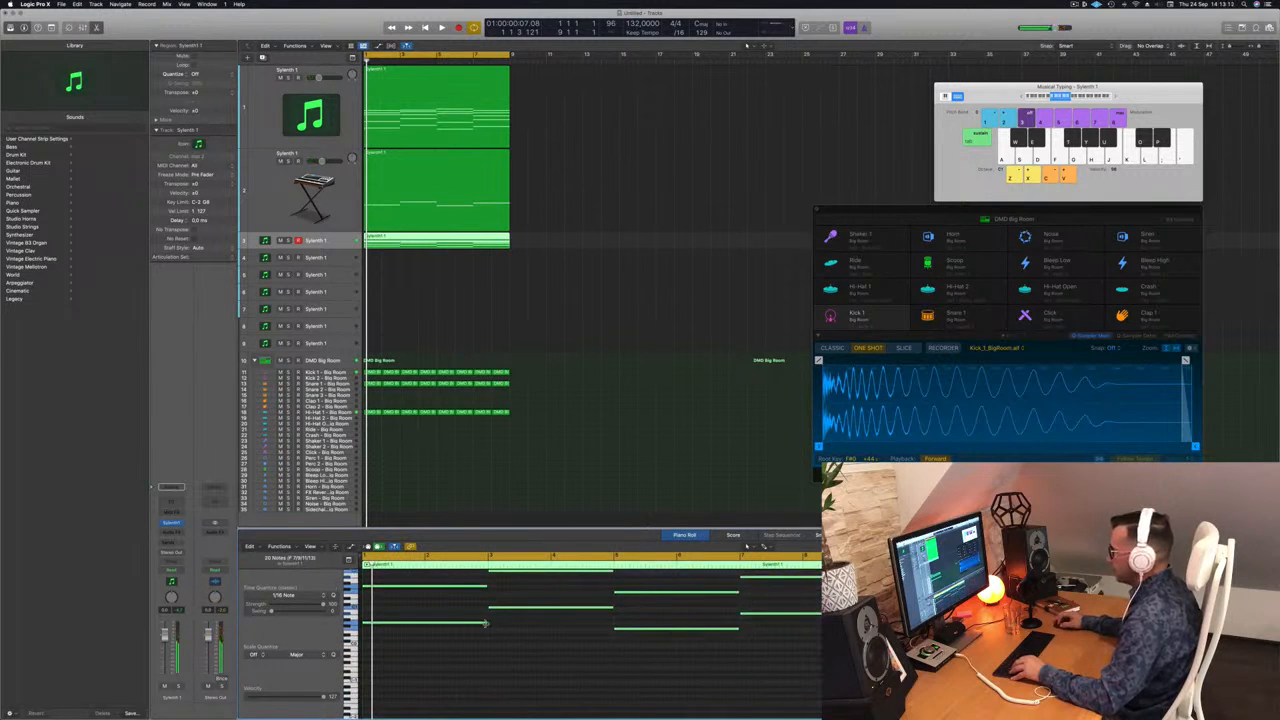
left_click_drag(487, 623, 373, 624)
scroll(402, 626, "right", 4)
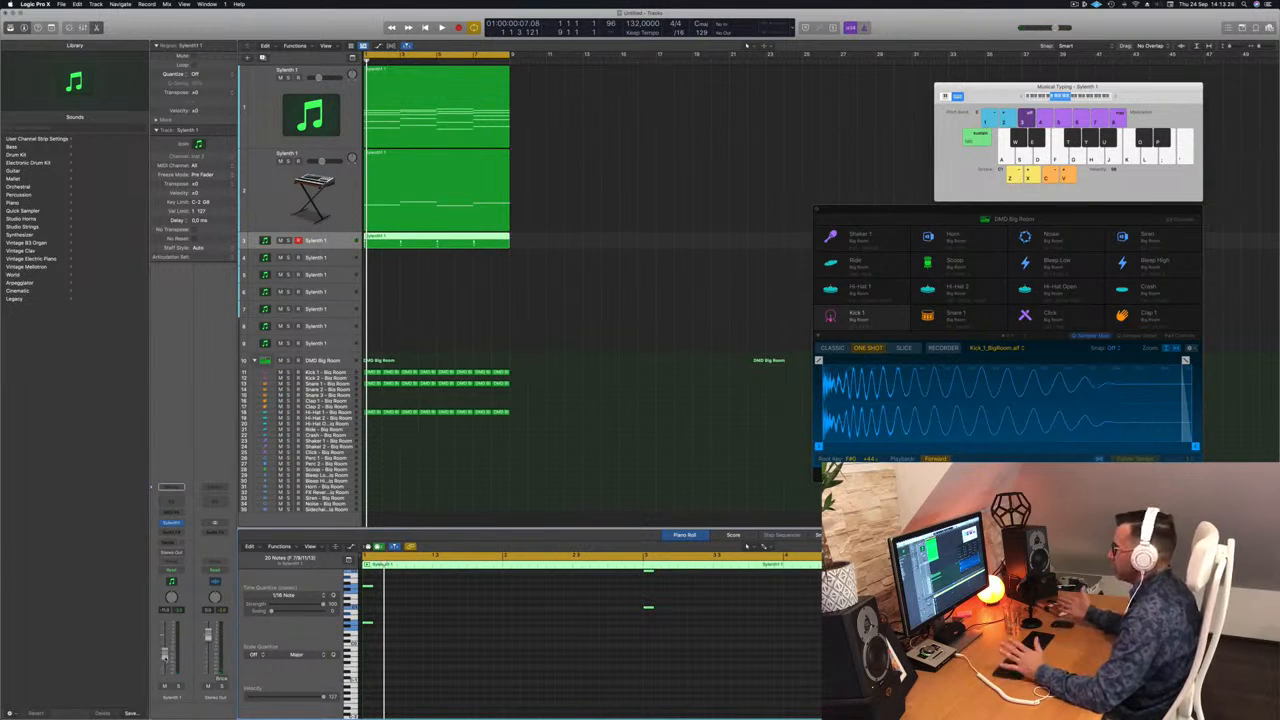
key("space")
key("space")
key("space")
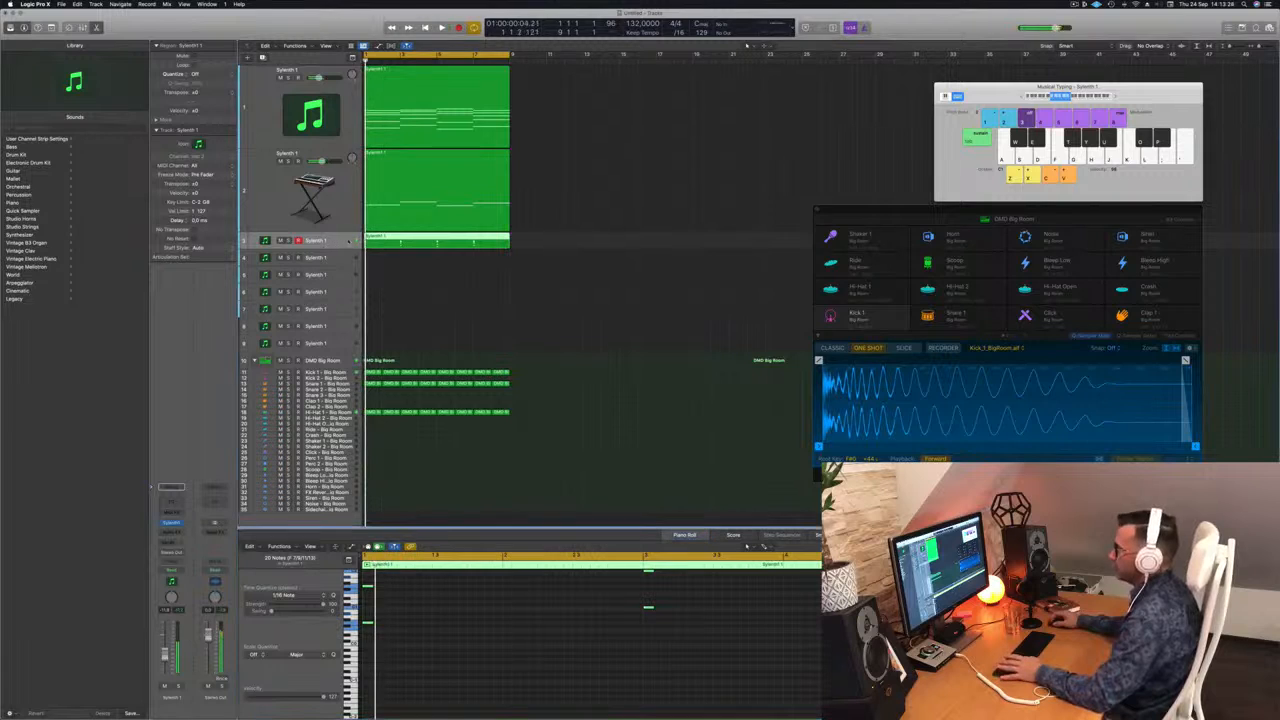
left_click(172, 523)
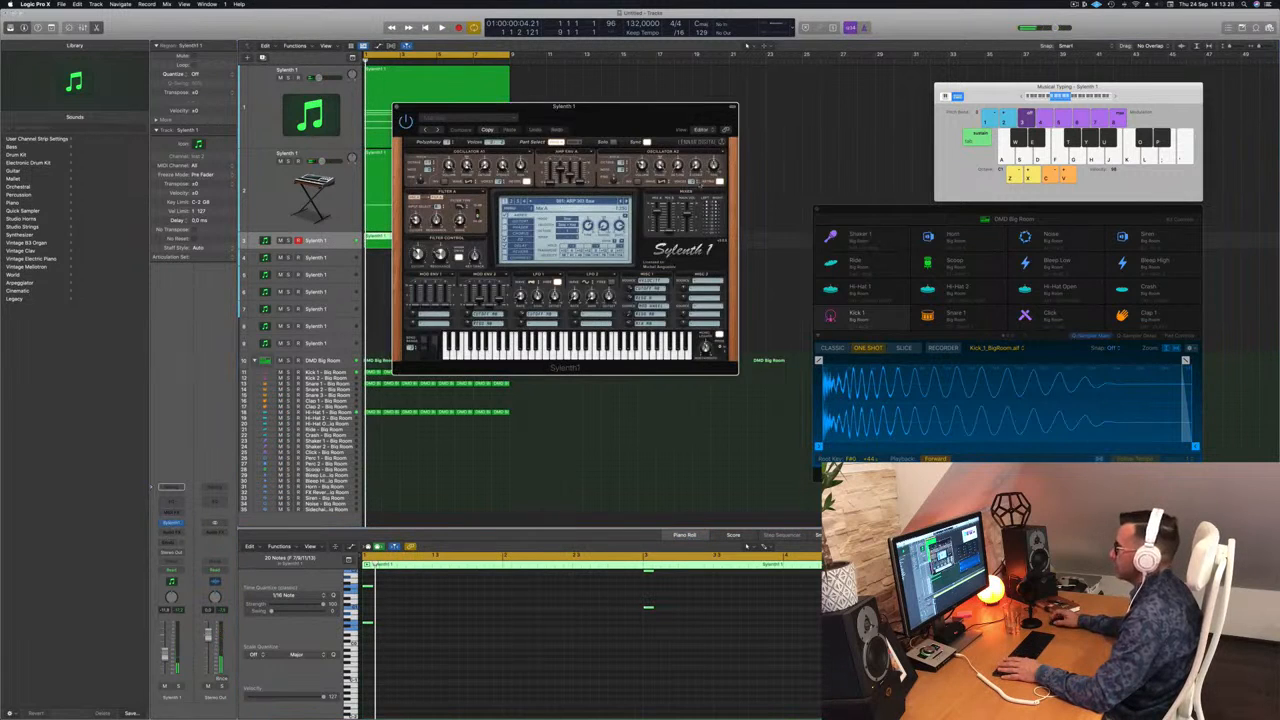
Load a different sound bank into track 3's Sylenth1 from its main menu.
left_click_drag(613, 119, 641, 116)
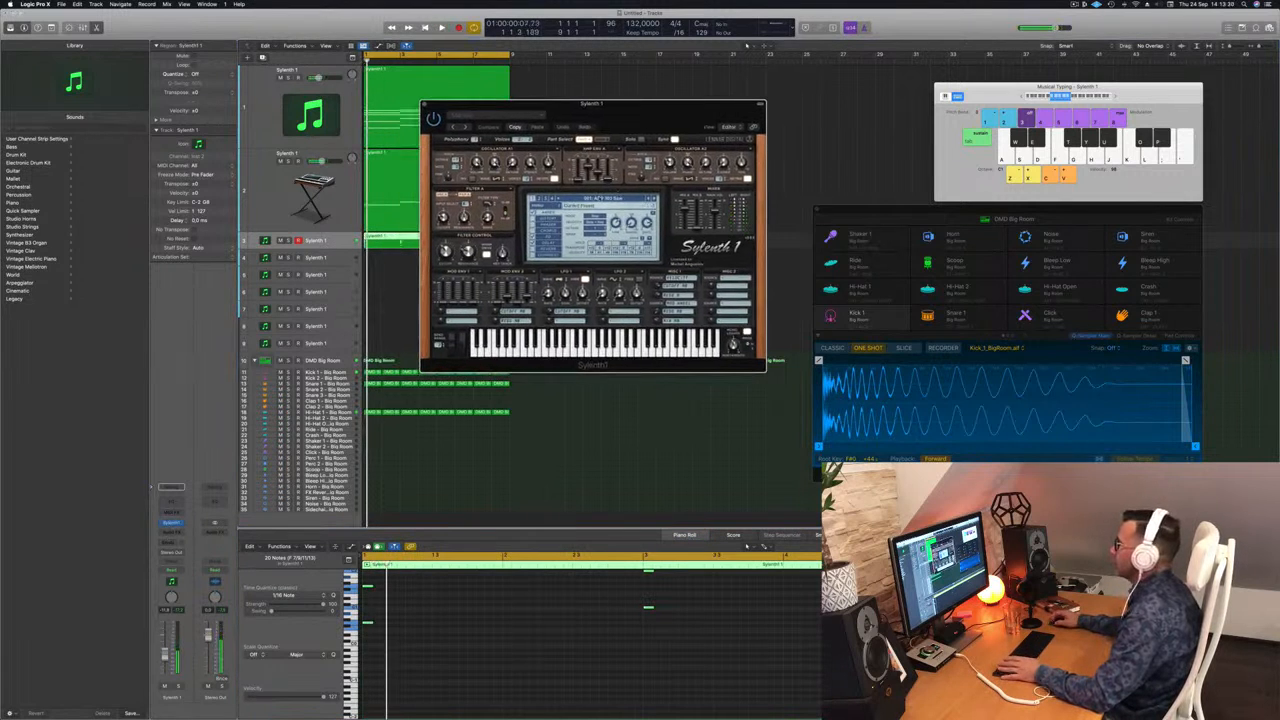
left_click(597, 199)
left_click(540, 199)
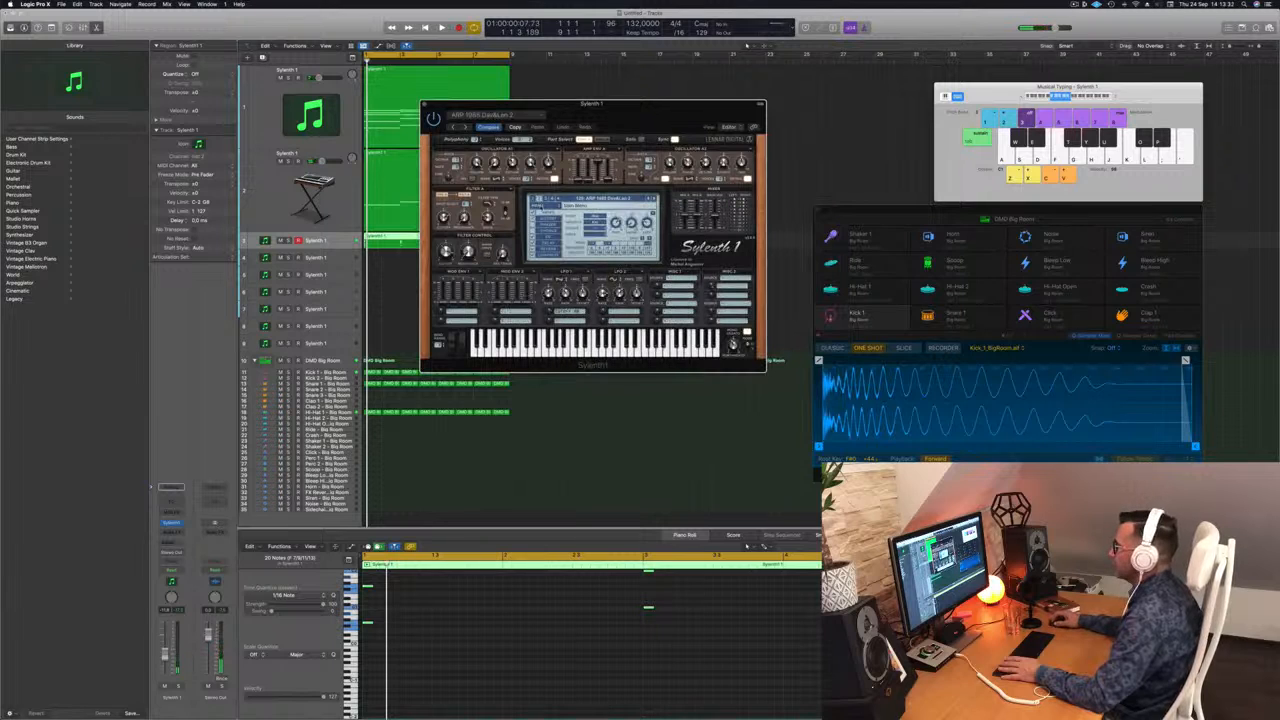
left_click(540, 206)
mouse_move(553, 220)
mouse_move(620, 220)
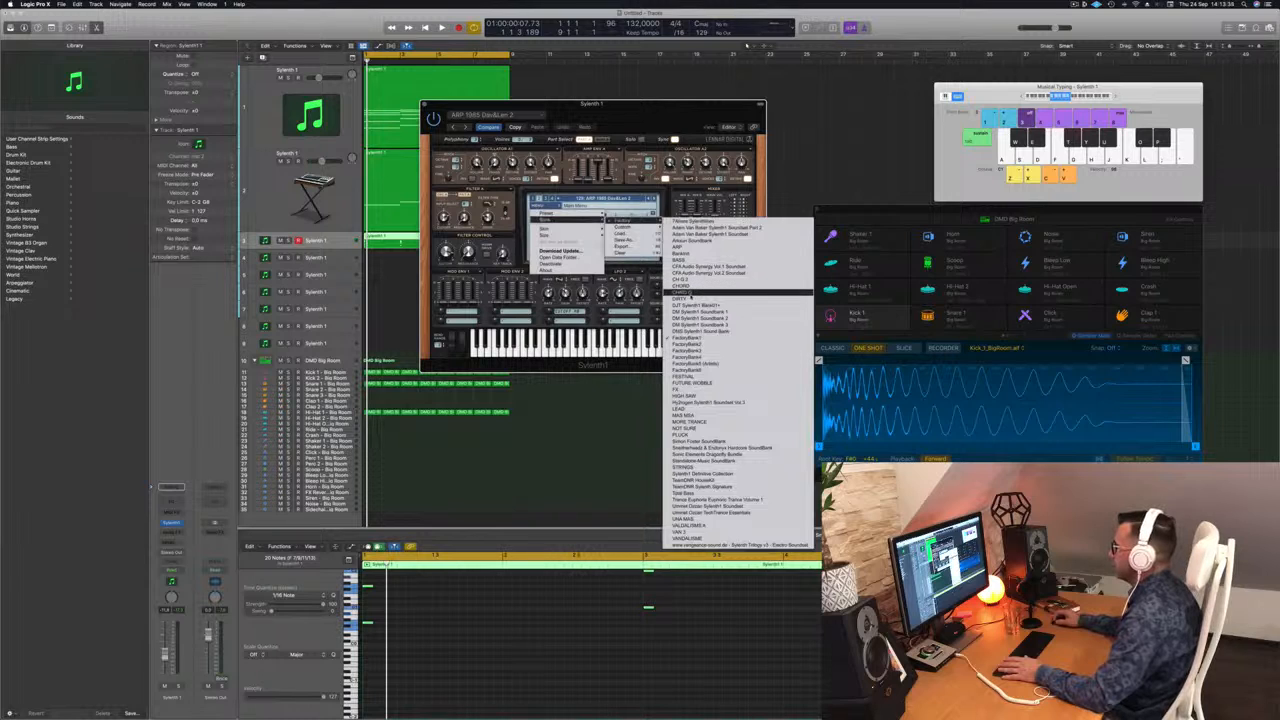
left_click(691, 295)
key("space")
Audition LEAD presets from LEAD - Aquamarine to LEAD - EDC, lowering the track to about -11 dB.
left_click(637, 199)
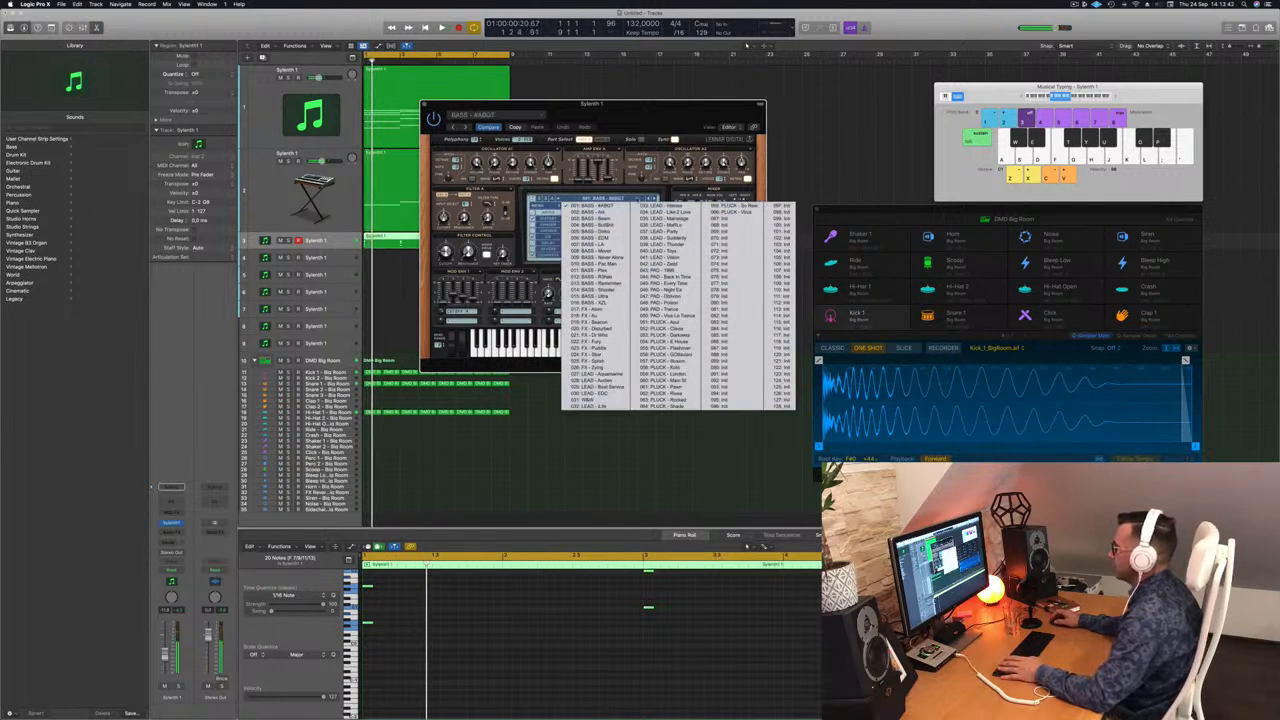
left_click(598, 374)
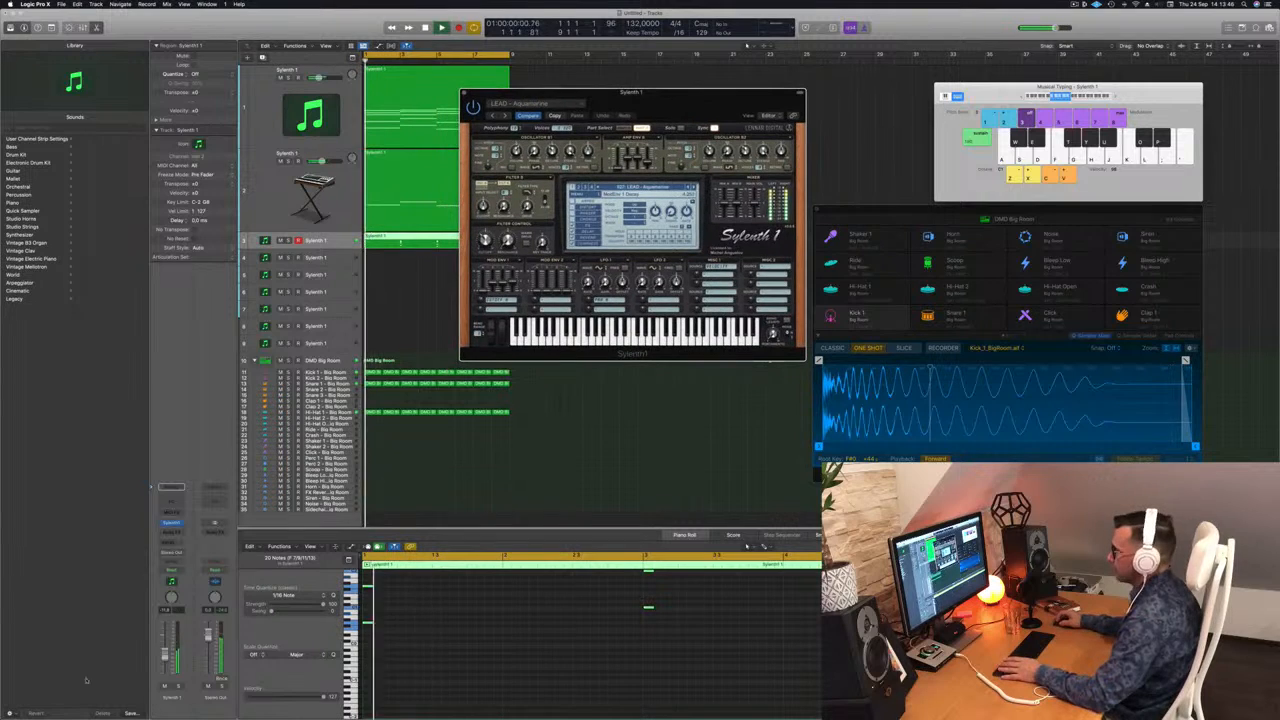
left_click(448, 626)
scroll(448, 626, "up", 5)
key("space")
key("space")
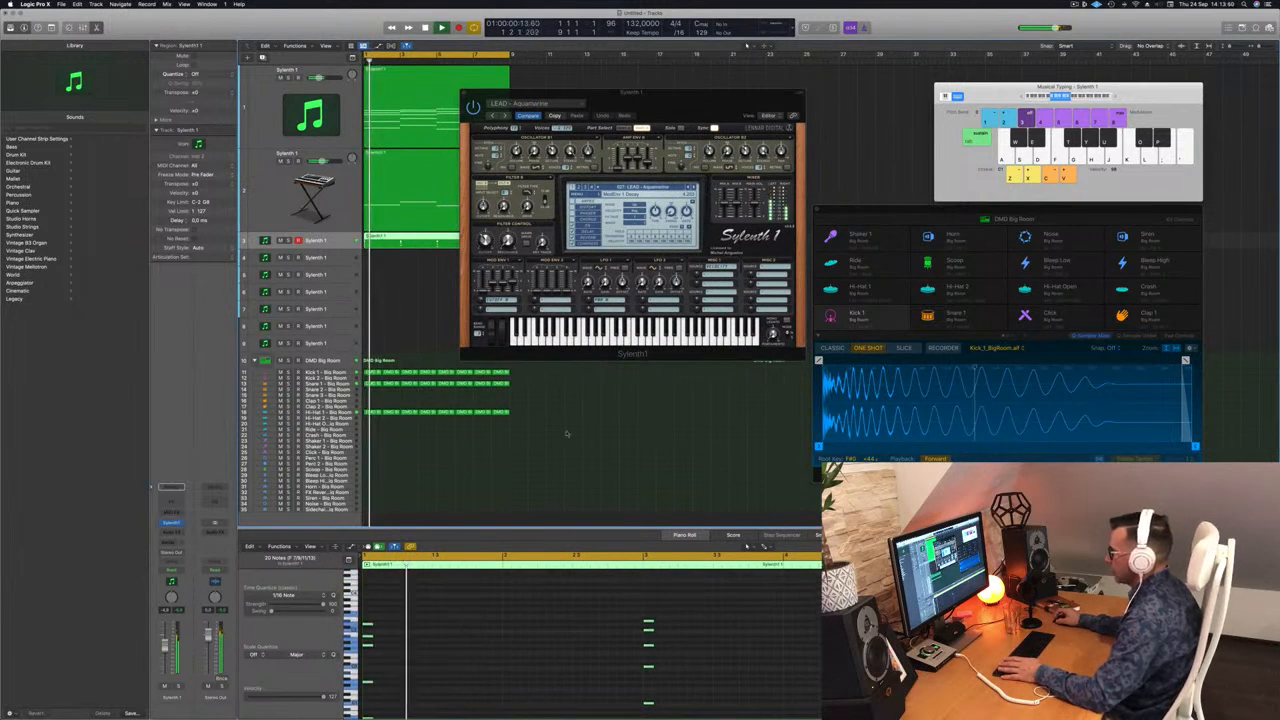
key("space")
key("space")
key("space")
left_click(695, 188)
key("space")
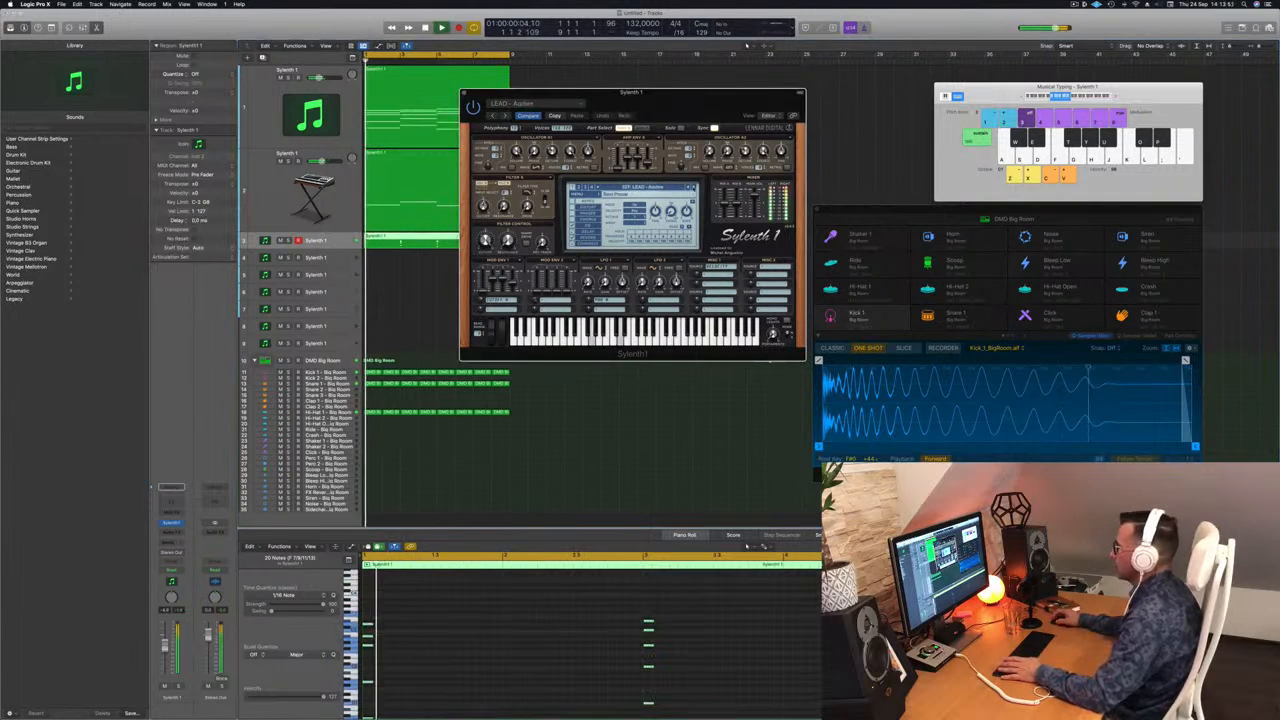
left_click_drag(165, 648, 165, 655)
key("space")
key("space")
left_click(695, 188)
left_click(695, 188)
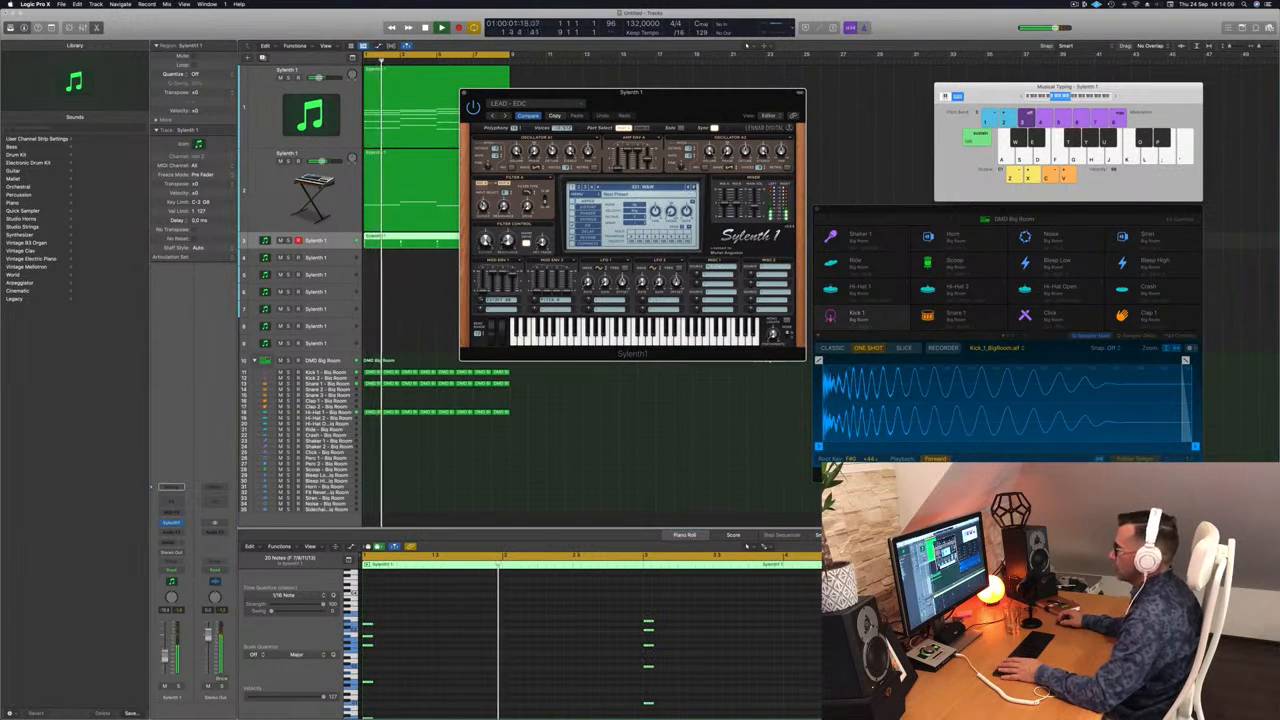
left_click_drag(165, 655, 165, 660)
key("space")
key("space")
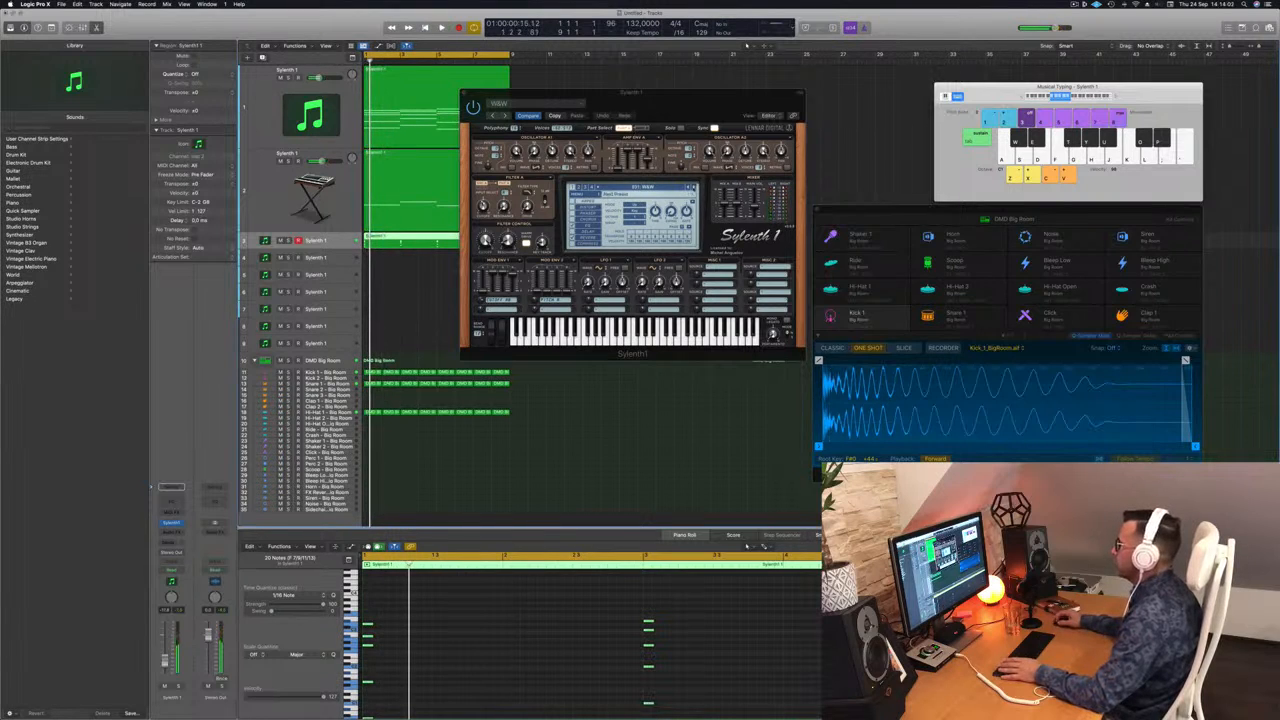
Step through LEAD - Intense, LEAD - Retro and others, settle on LEAD - Vision, and close Sylenth1.
left_click(695, 188)
key("space")
left_click(694, 188)
key("space")
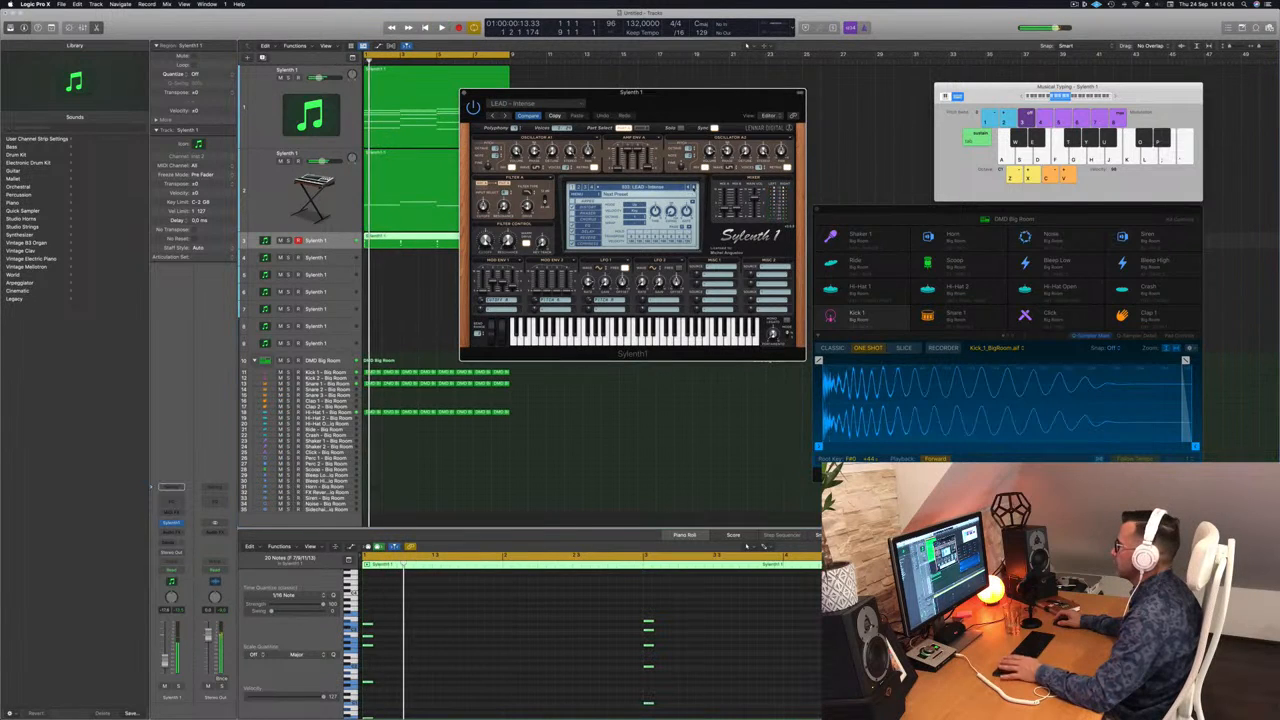
key("space")
key("space")
left_click(694, 188)
key("space")
left_click(694, 188)
key("space")
left_click(694, 188)
key("space")
key("space")
left_click(694, 188)
key("space")
key("space")
left_click(694, 188)
key("space")
key("space")
left_click(694, 188)
key("space")
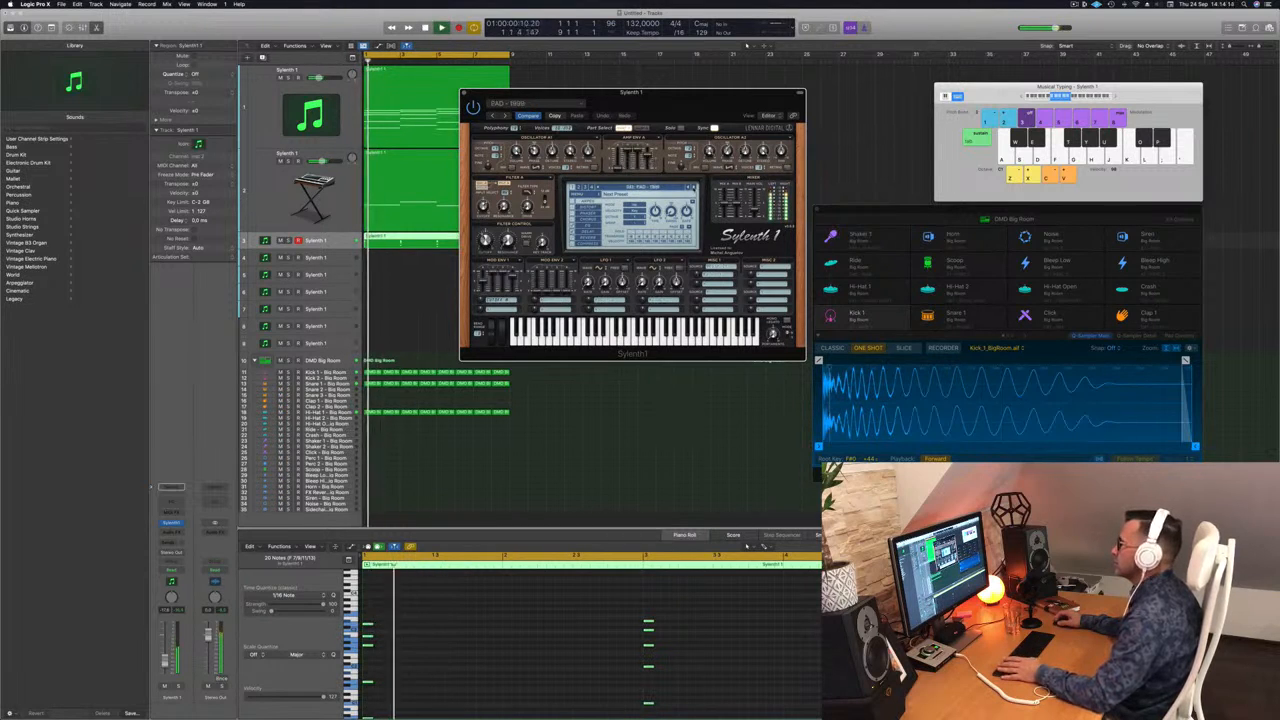
left_click(689, 188)
key("space")
key("space")
left_click(689, 188)
key("space")
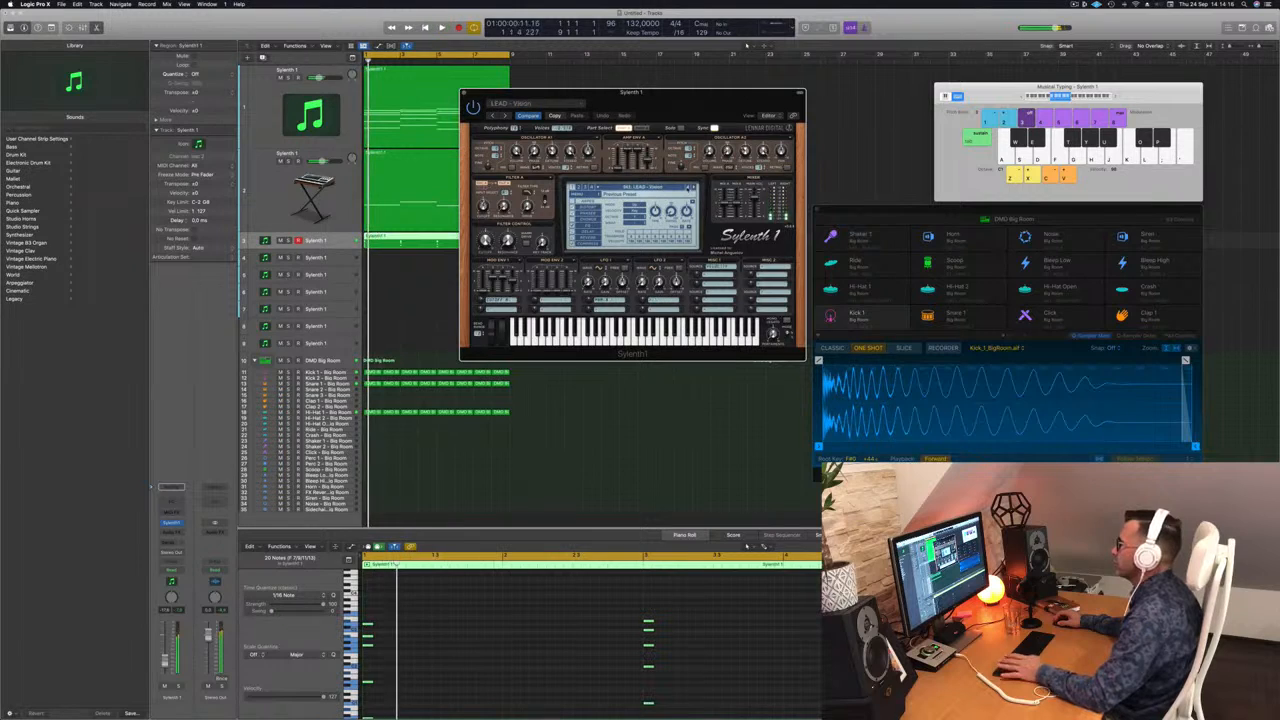
left_click_drag(679, 97, 716, 96)
key("space")
key("space")
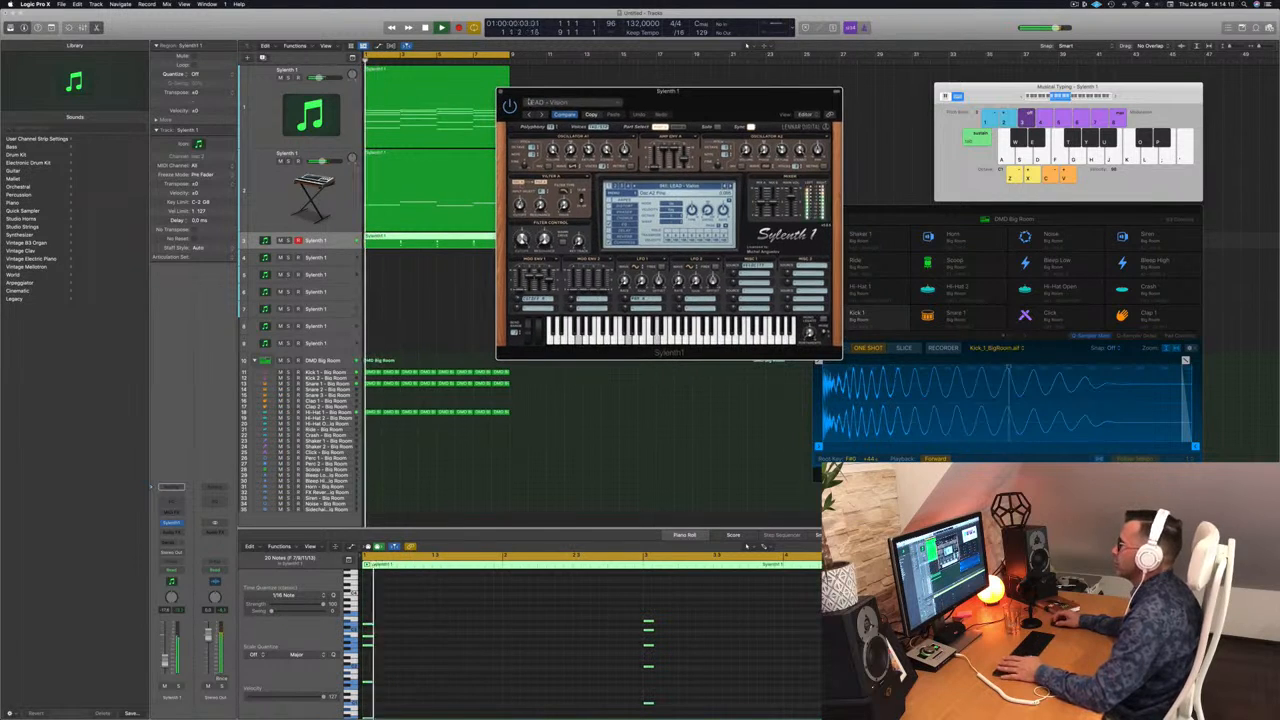
left_click(501, 92)
key("space")
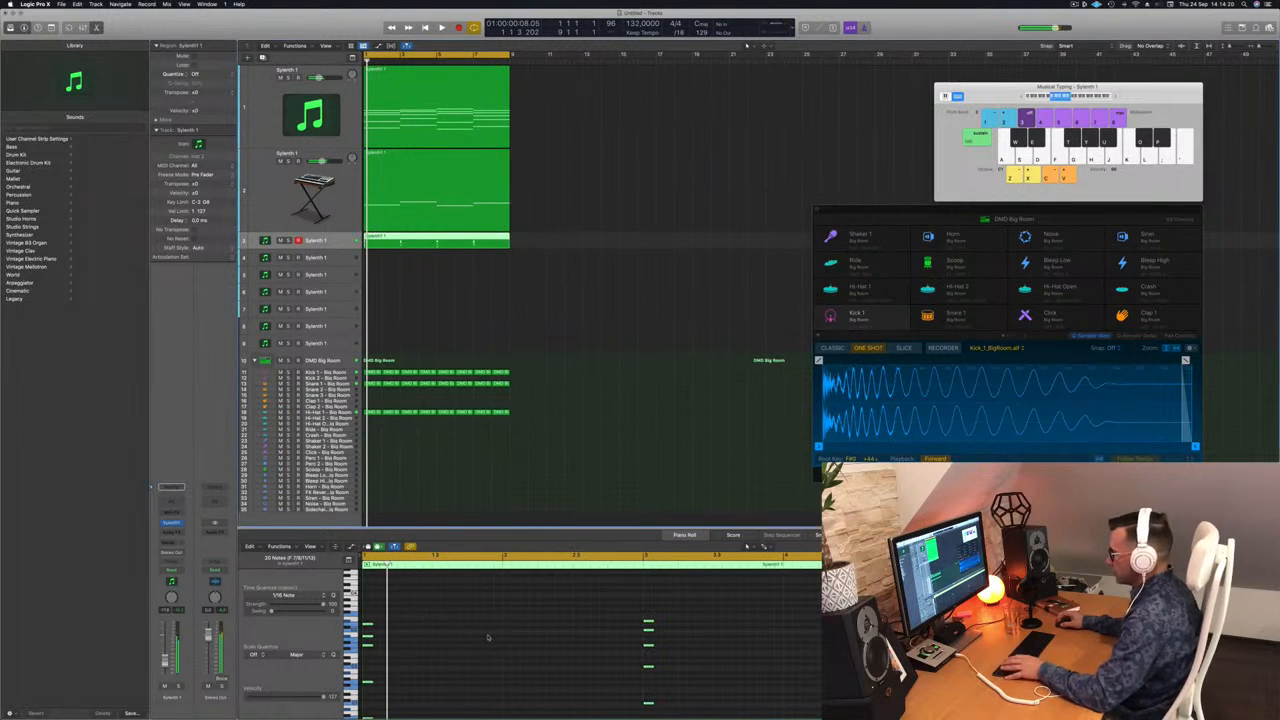
Copy the track 3 chord notes twice to the right into short stab groups and audition them.
left_click_drag(368, 627, 395, 628)
key("space")
key("space")
left_click_drag(394, 626, 413, 632)
key("space")
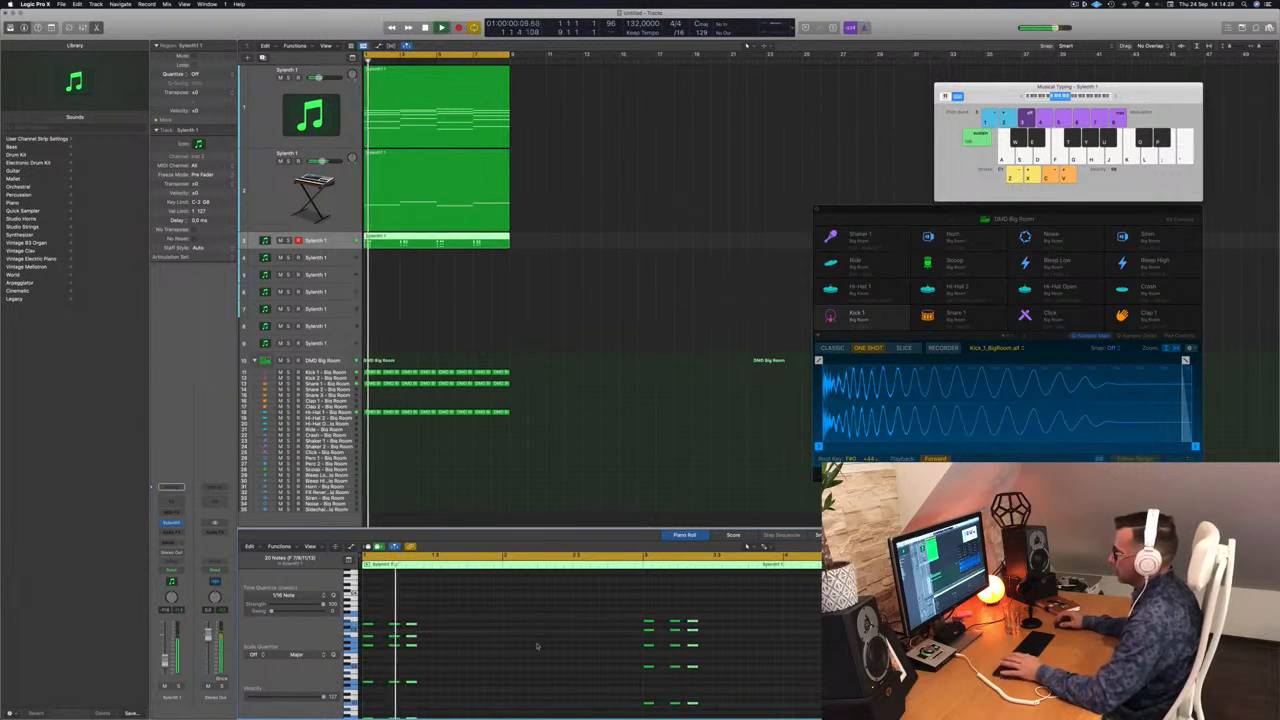
key("space")
key("space")
key("space")
key("space")
Shift the copied chords later, nudging them a step forward and back while auditioning.
left_click_drag(417, 625, 419, 624)
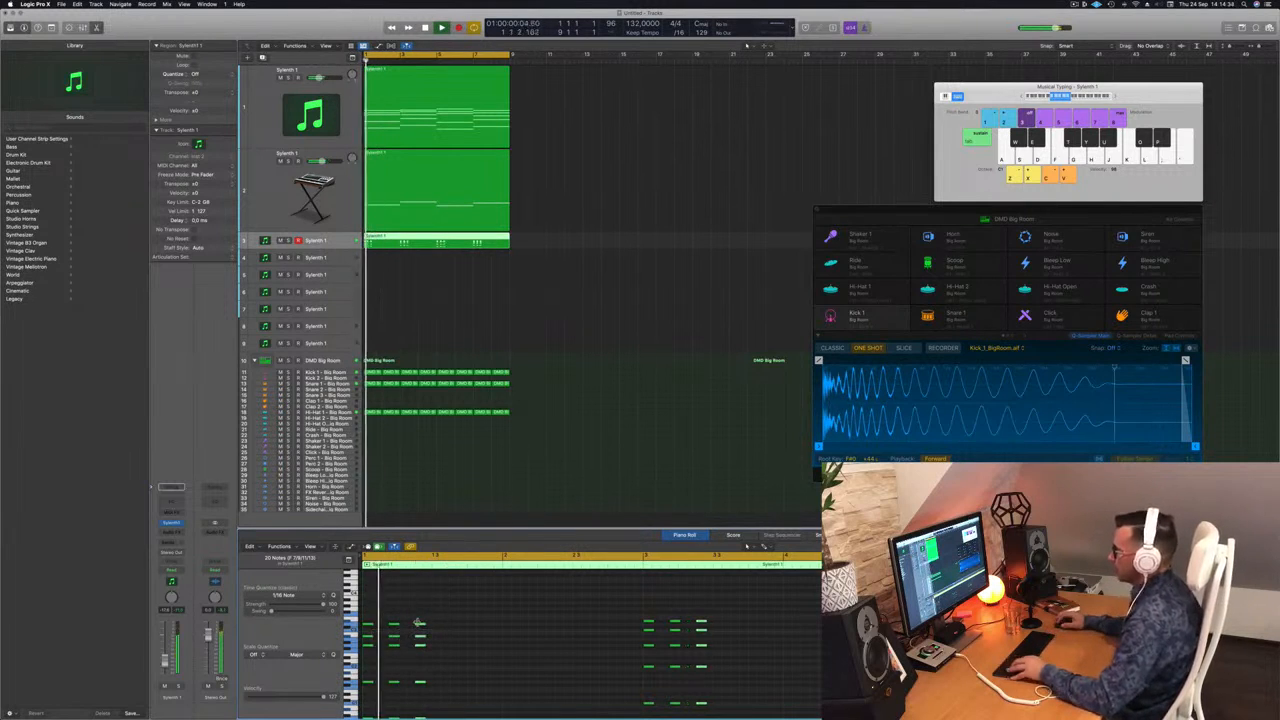
left_click_drag(420, 628, 437, 628)
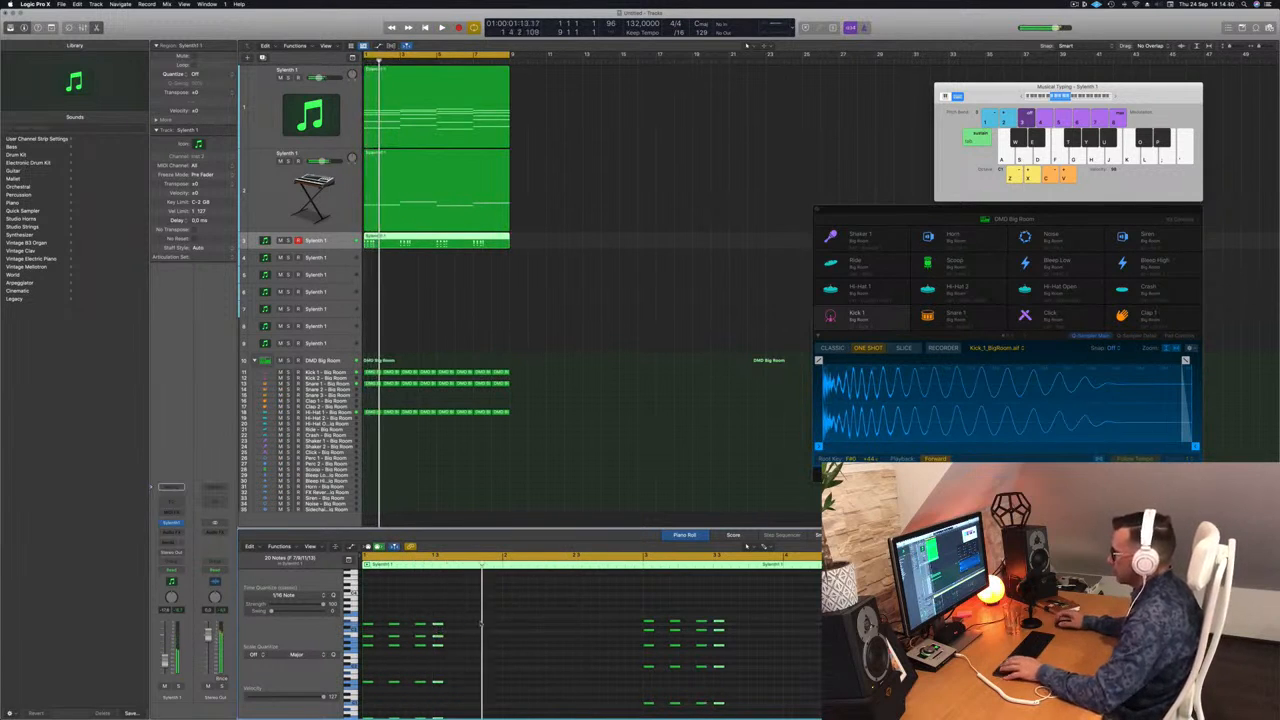
key("space")
key("space")
key("alt+Right")
key("space")
key("space")
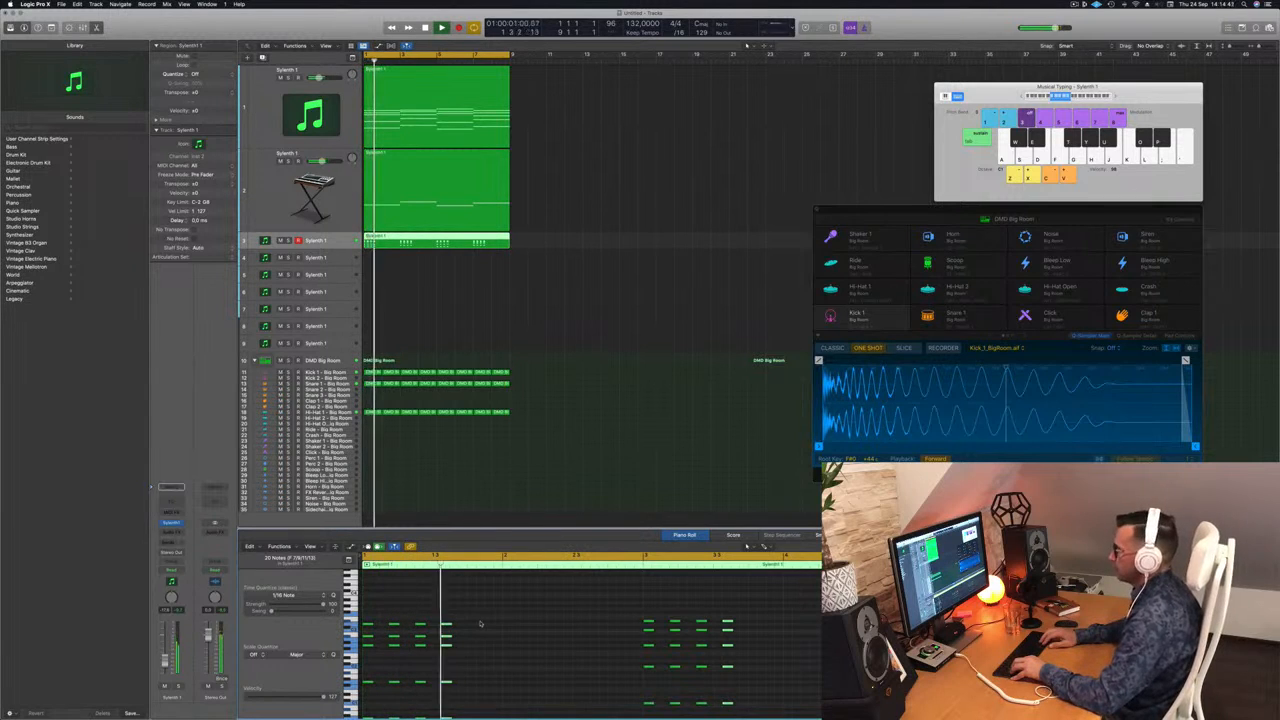
key("space")
key("space")
key("alt+Left")
key("space")
key("space")
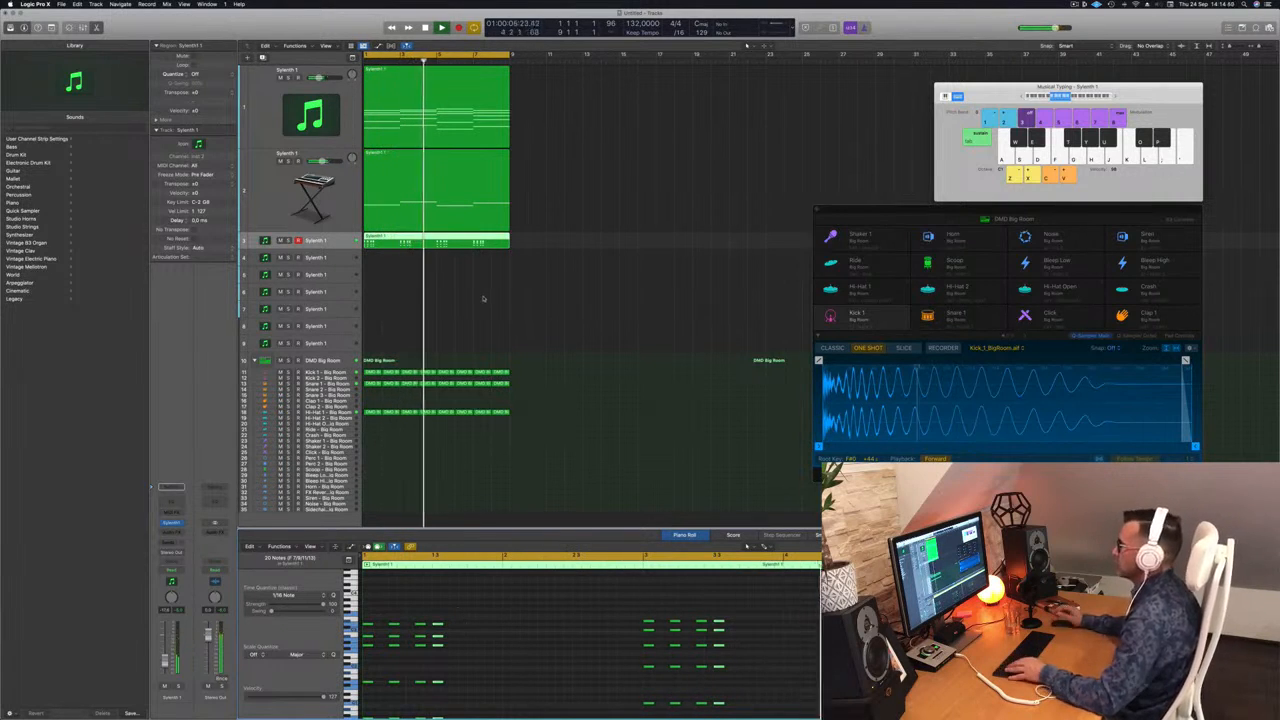
Move the final chord of each group one step later, undoing an extra nudge.
key("super+Left")
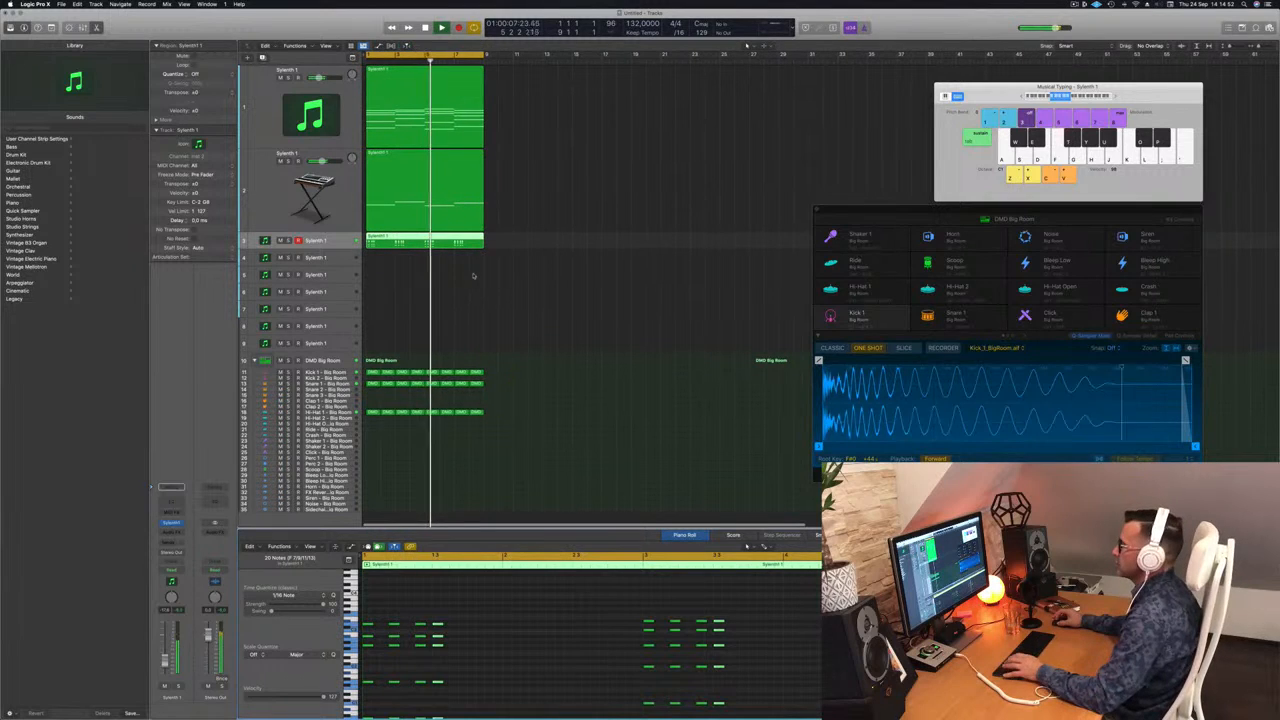
key("Return")
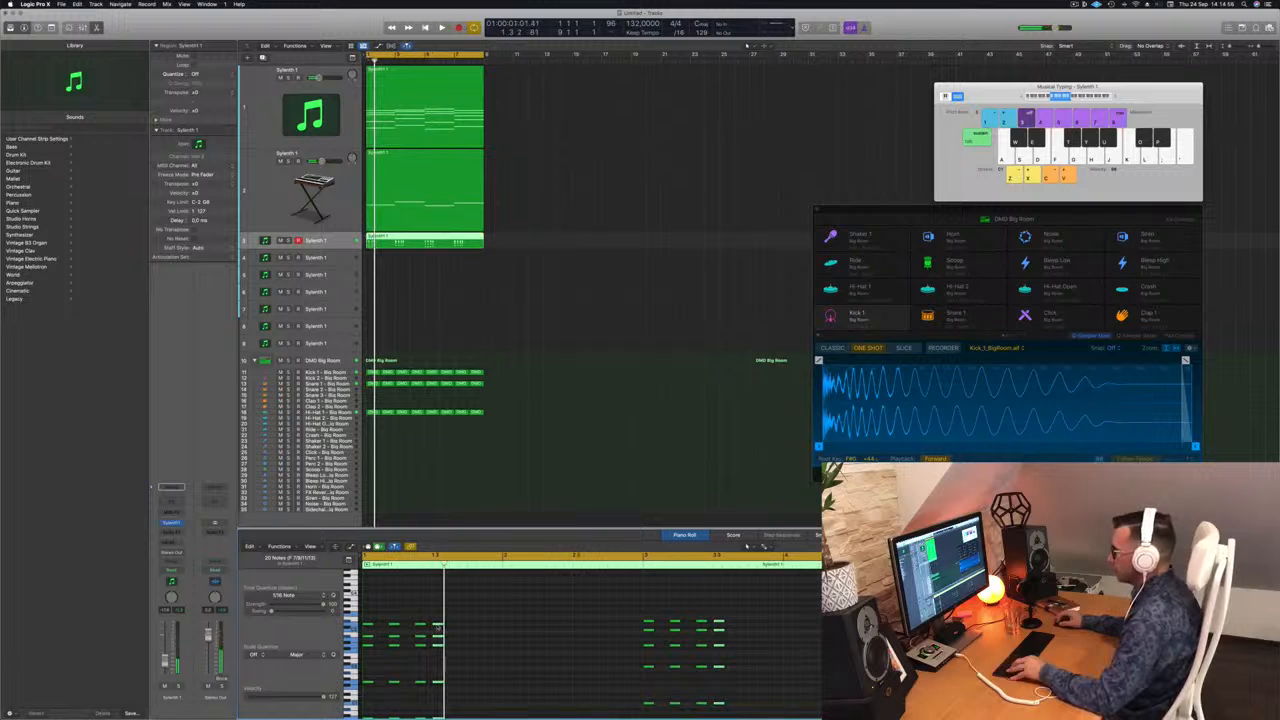
key("alt+Right")
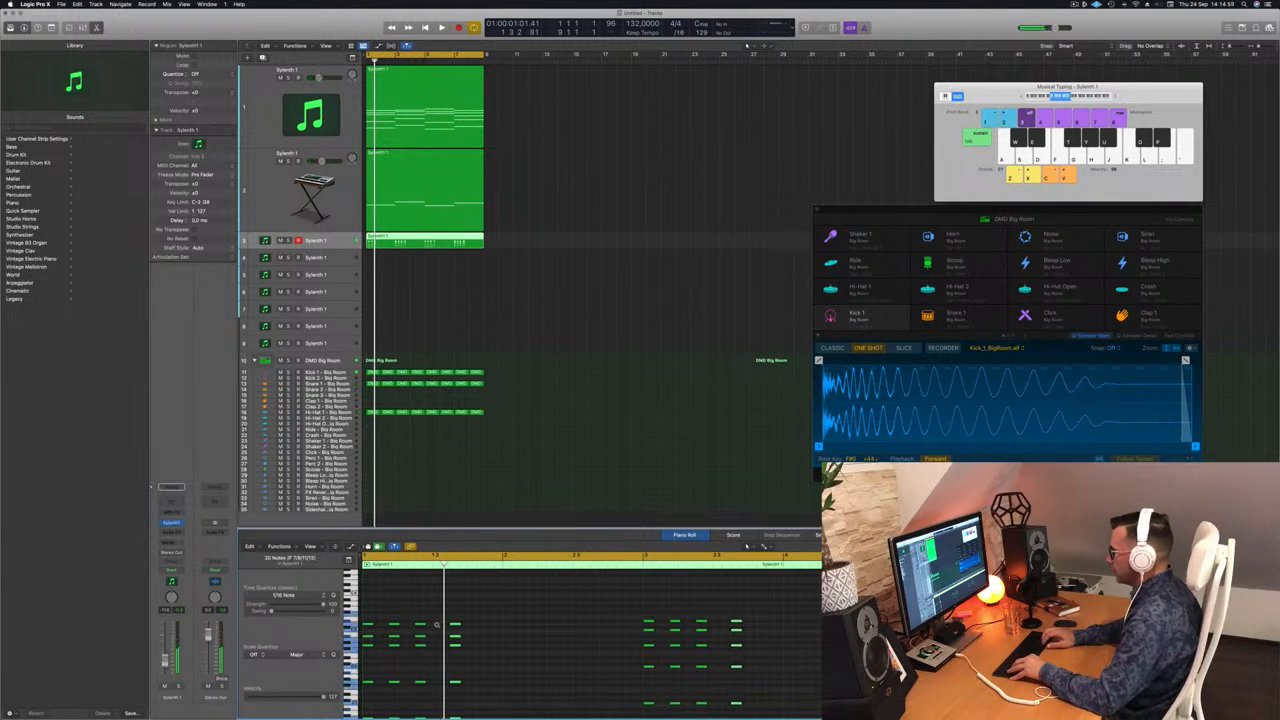
key("space")
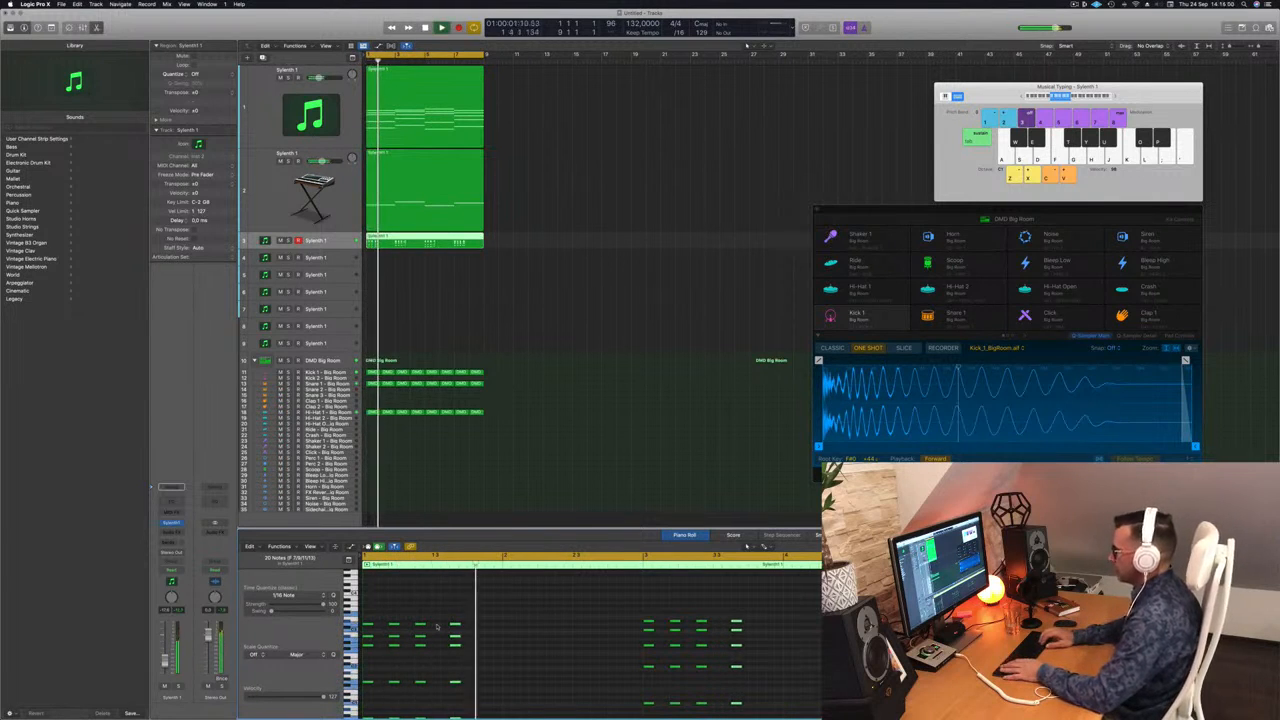
key("alt+Right")
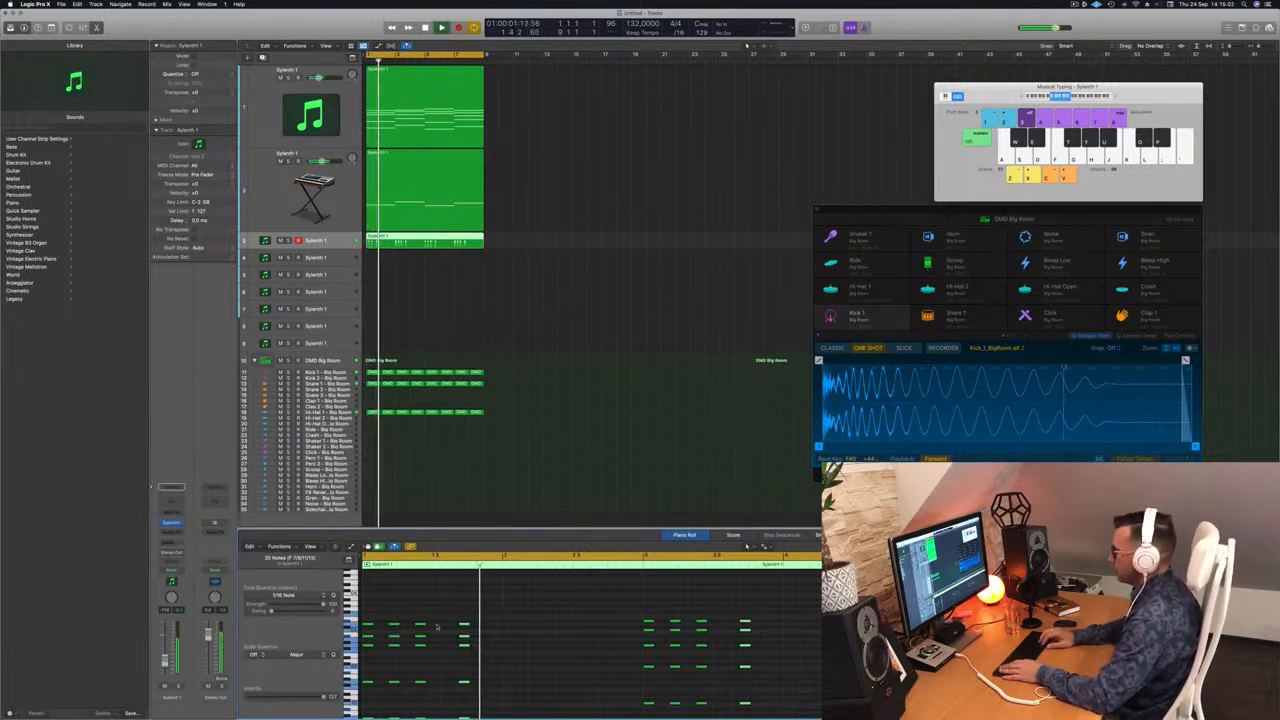
key("Left")
key("z")
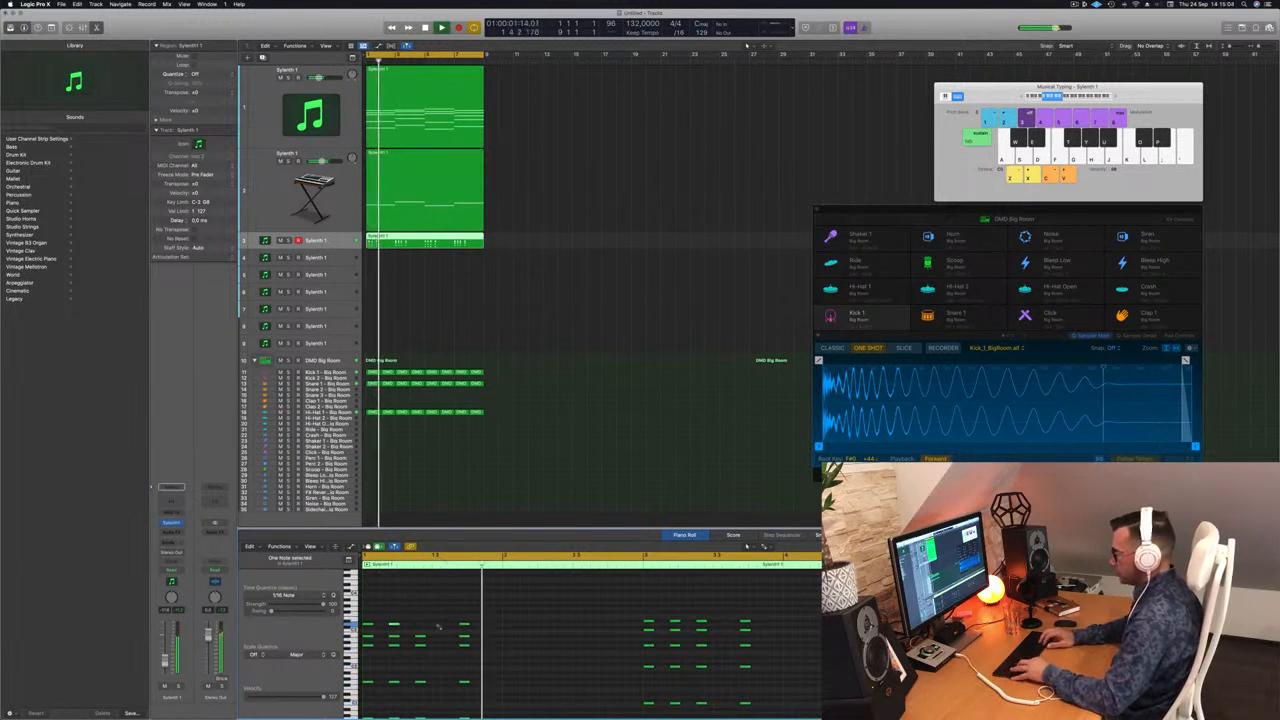
key("super+z")
key("super+z")
key("space")
key("space")
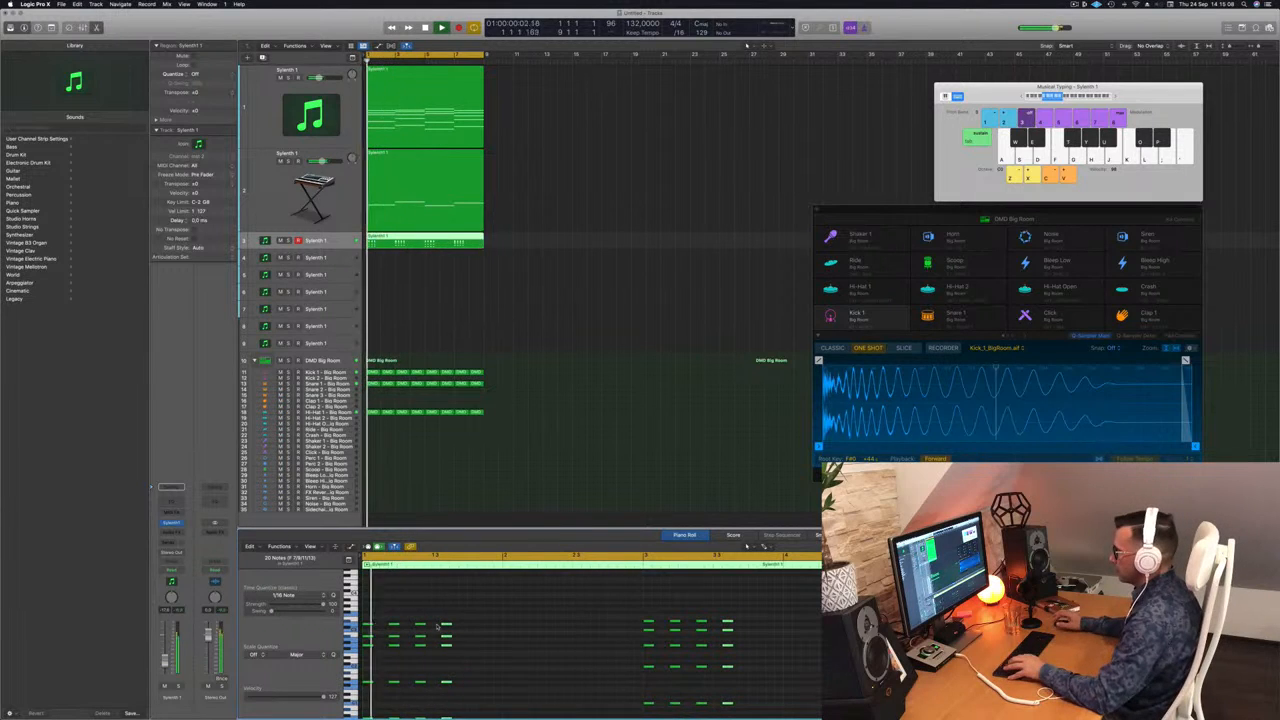
key("alt+Left")
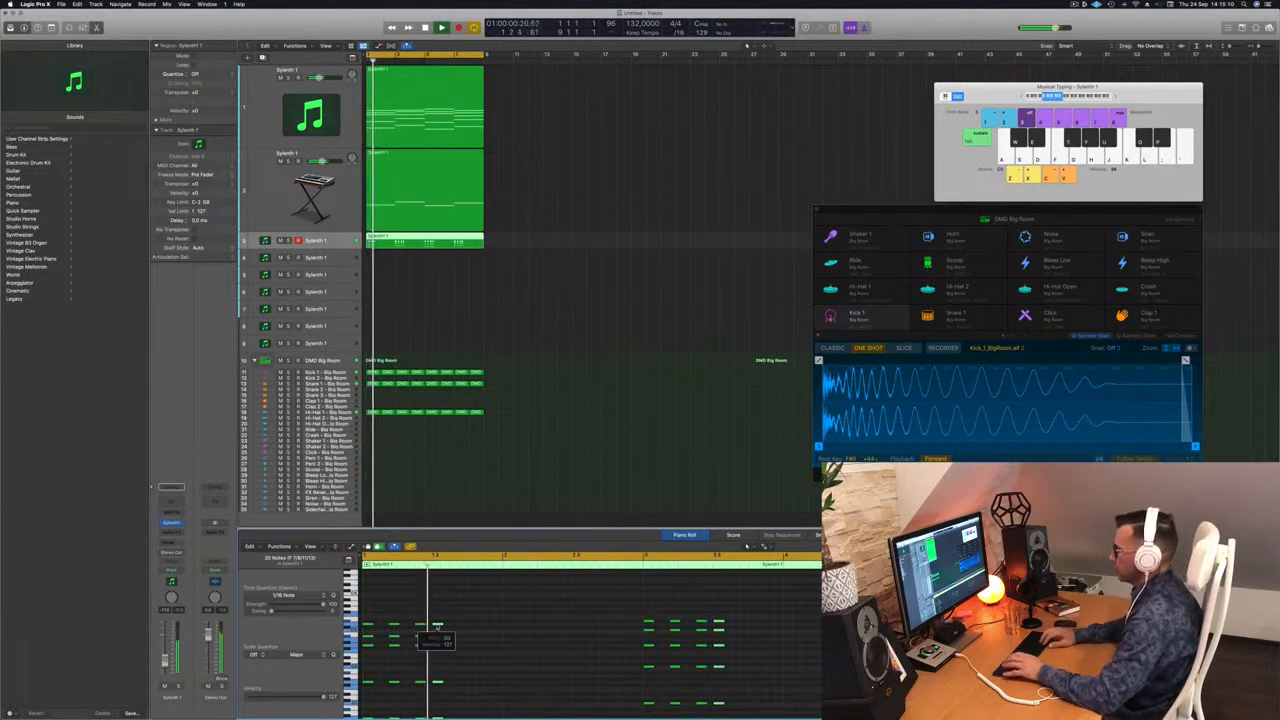
key("alt+Right")
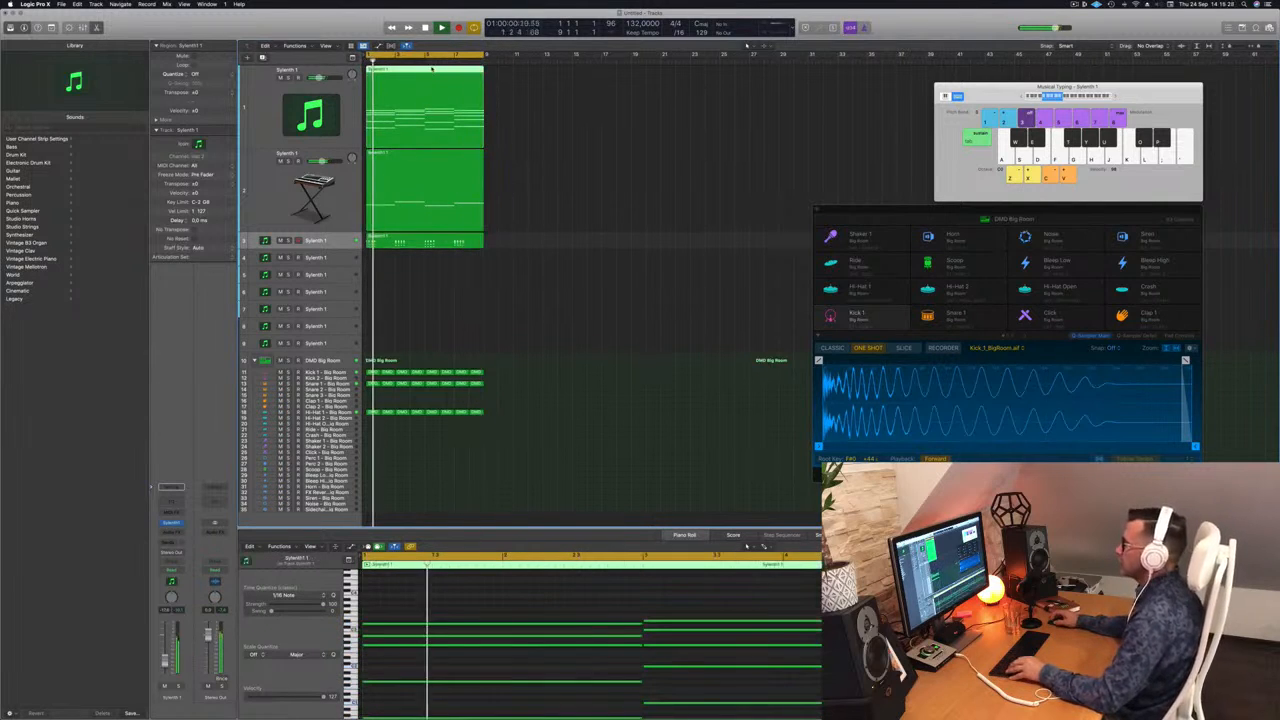
Copy the track 1 chord region onto track 4 and make track 4 taller.
left_click_drag(538, 190, 402, 262)
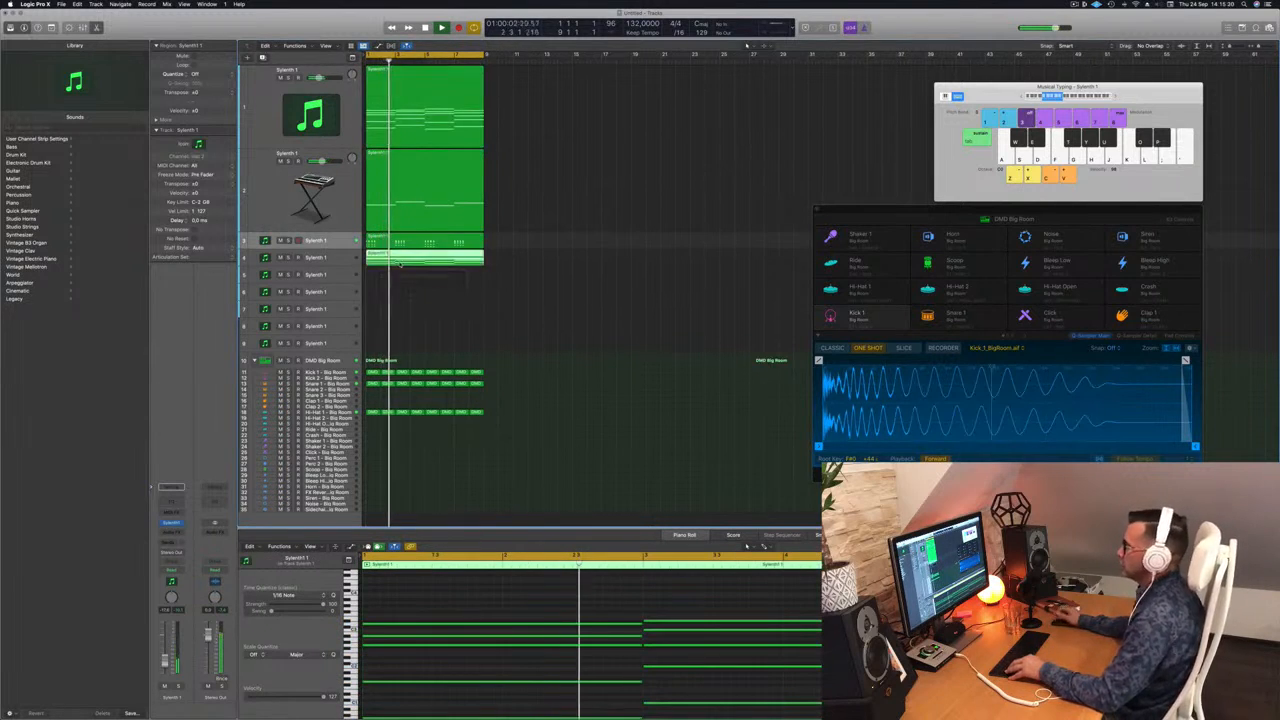
left_click(332, 261)
key("space")
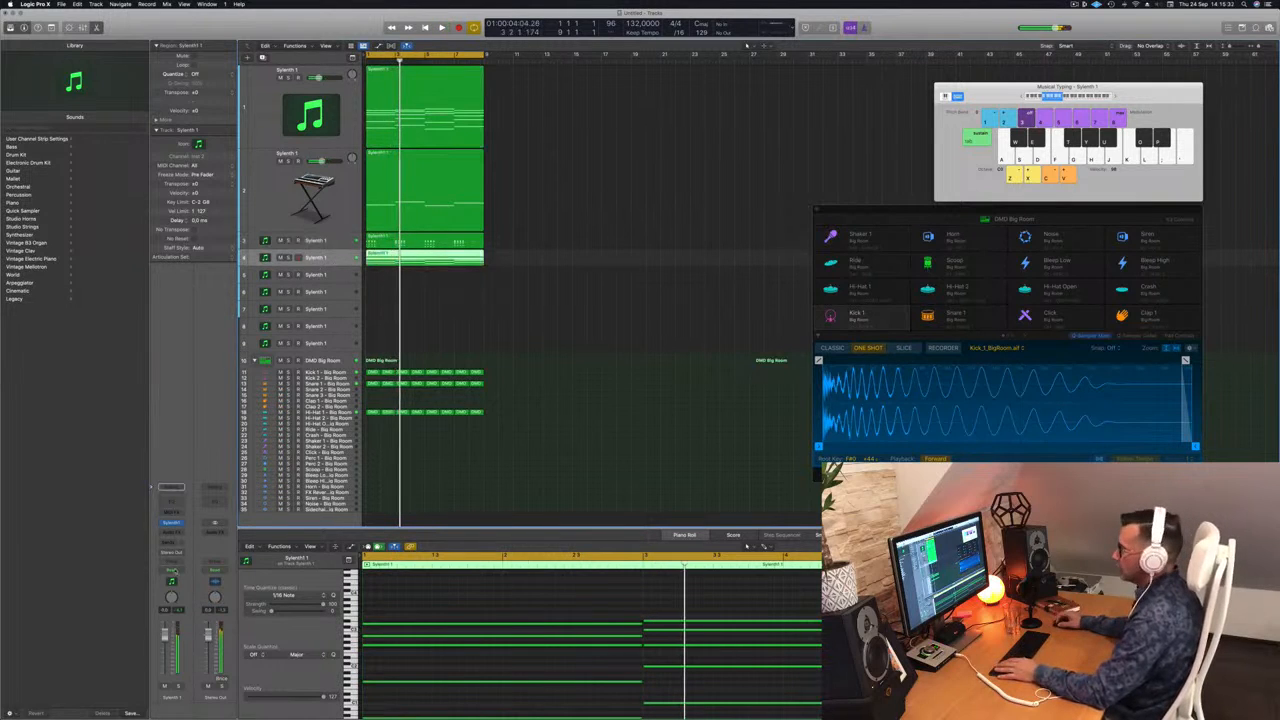
scroll(498, 599, "left", 5)
scroll(484, 638, "up", 3)
scroll(484, 638, "down", 2)
scroll(484, 638, "down", 3)
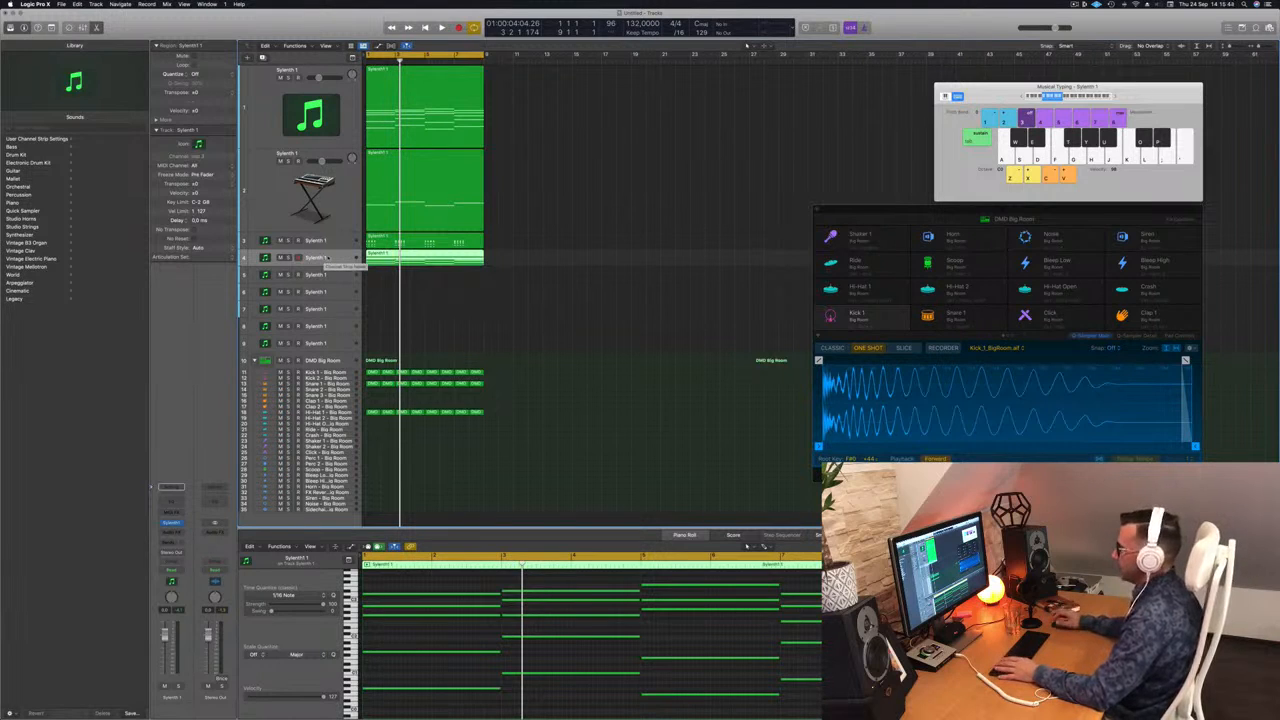
left_click_drag(343, 269, 344, 292)
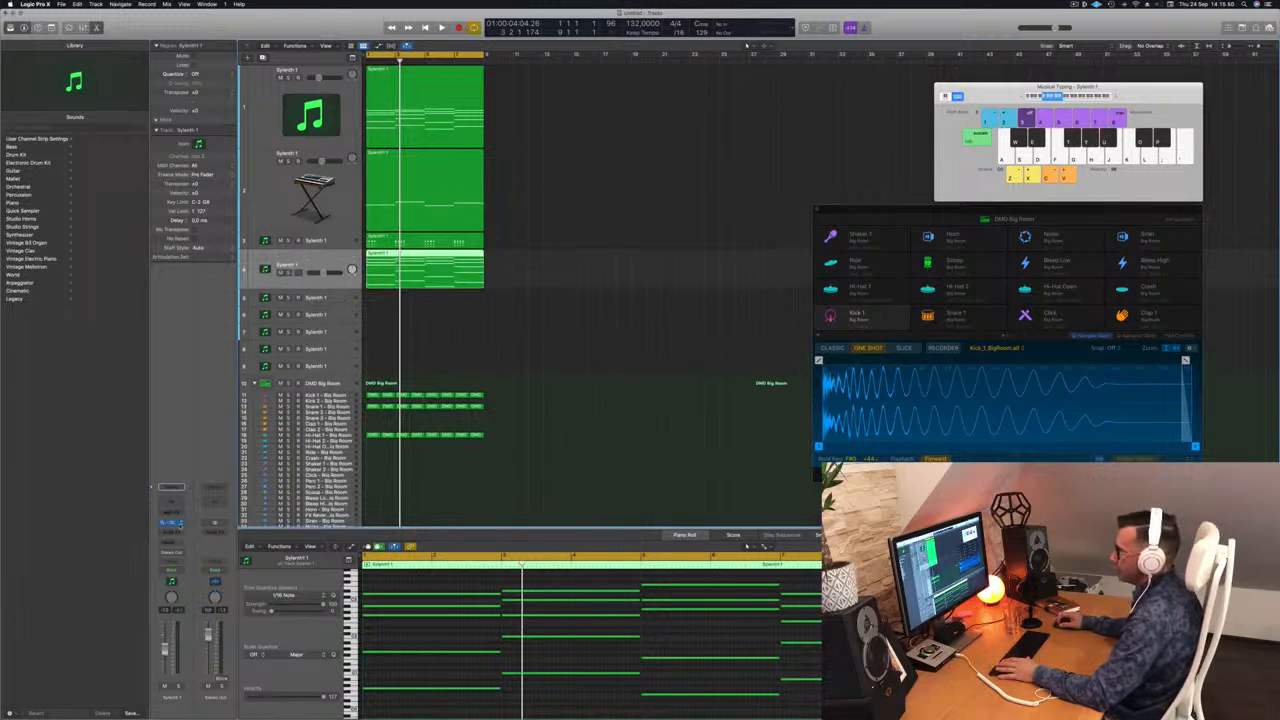
Load Alchemy on track 4 with the Arpeggiated '1970s Analog Arp' preset and audition it.
left_click(174, 522)
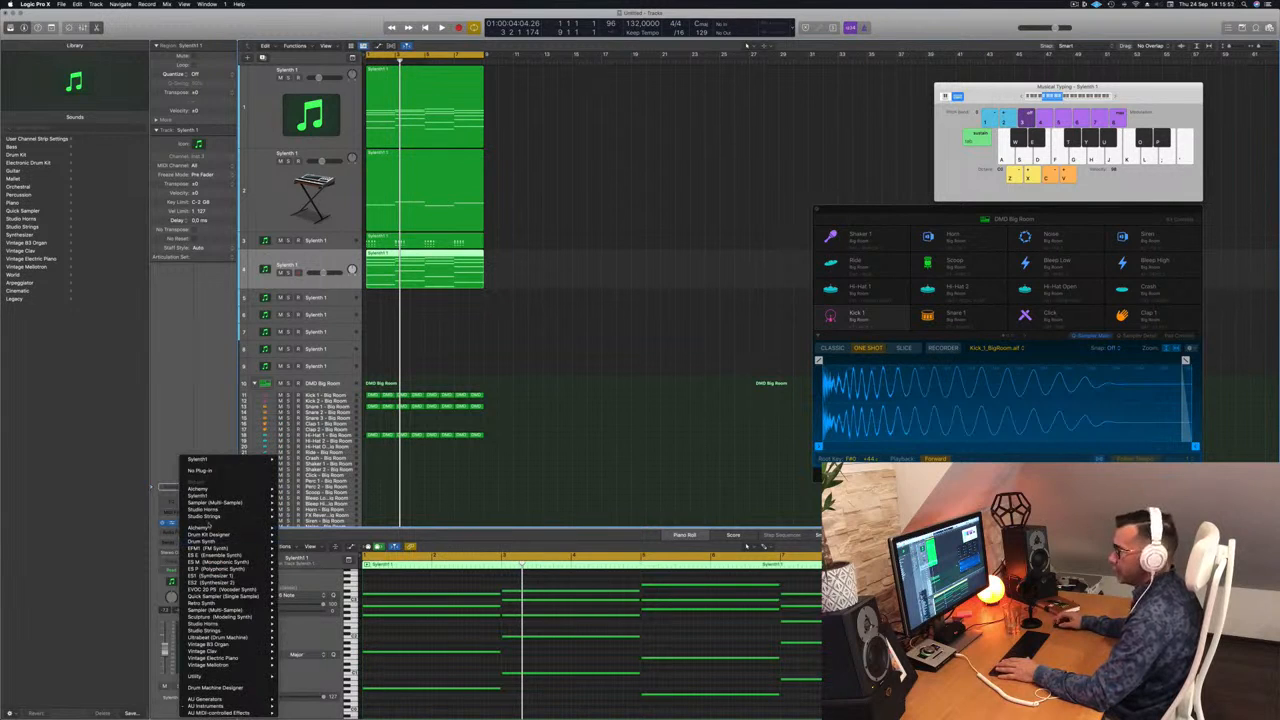
left_click(293, 529)
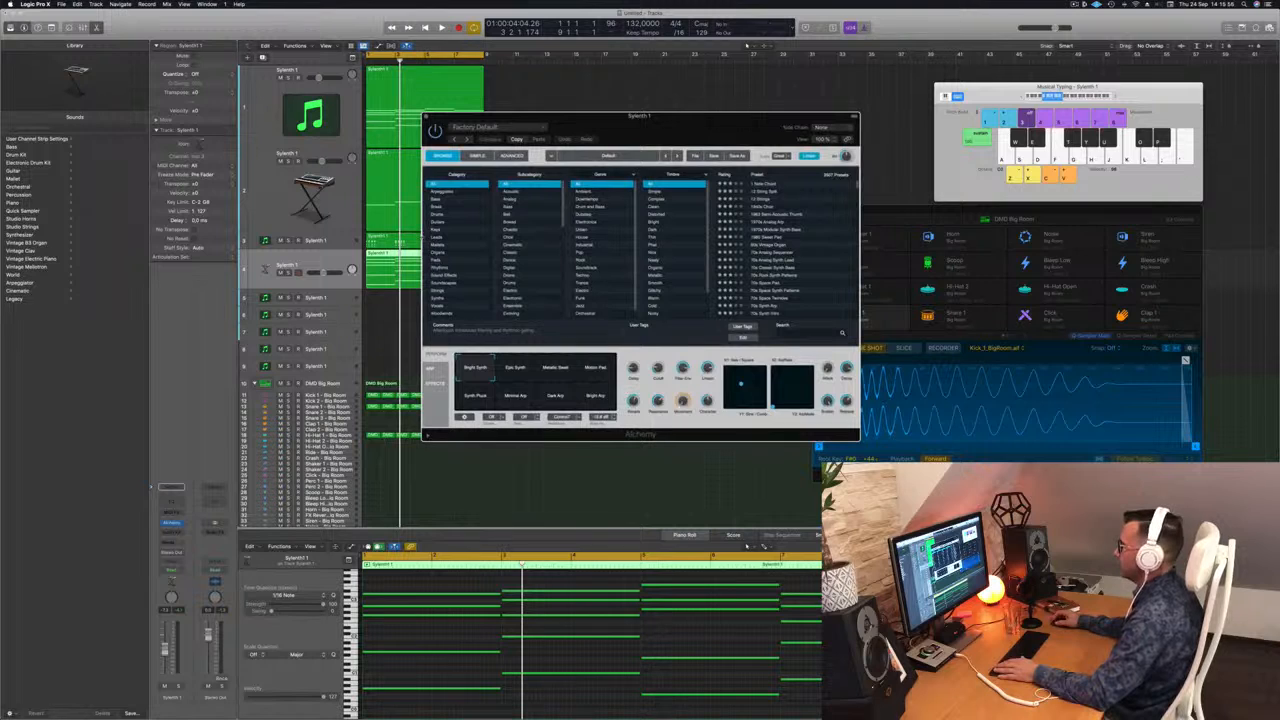
left_click(442, 191)
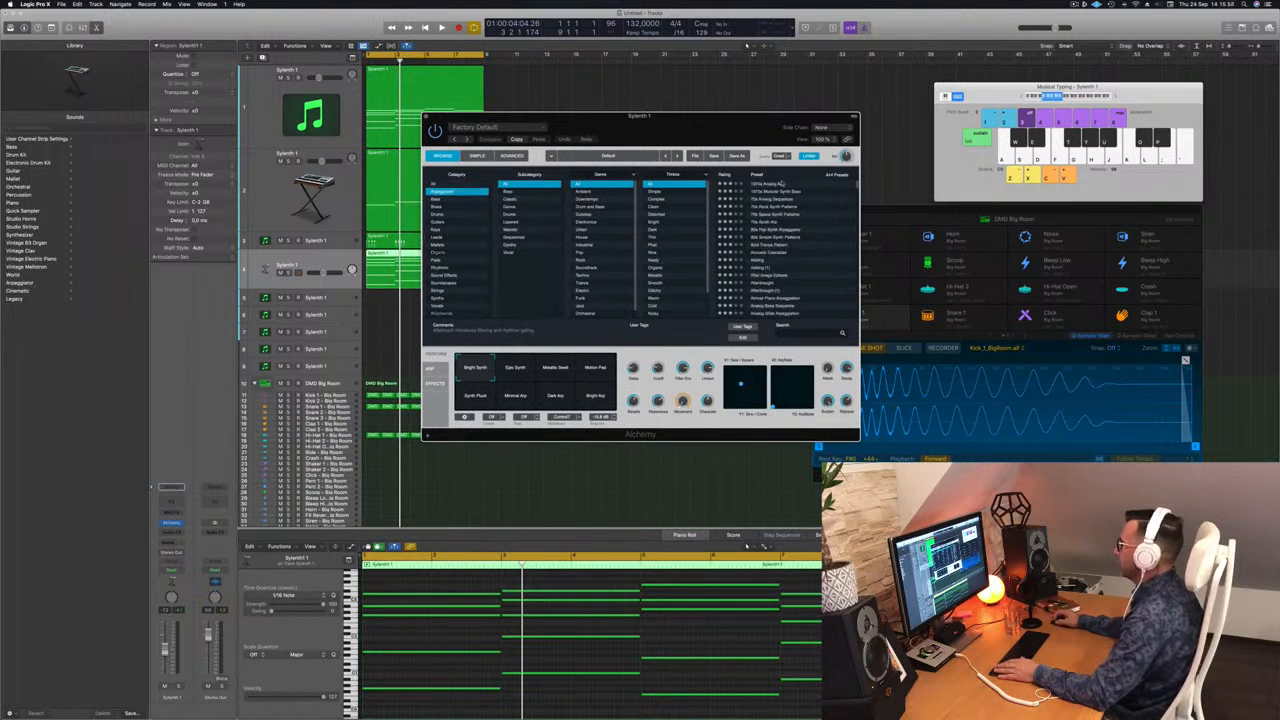
left_click_drag(742, 119, 880, 109)
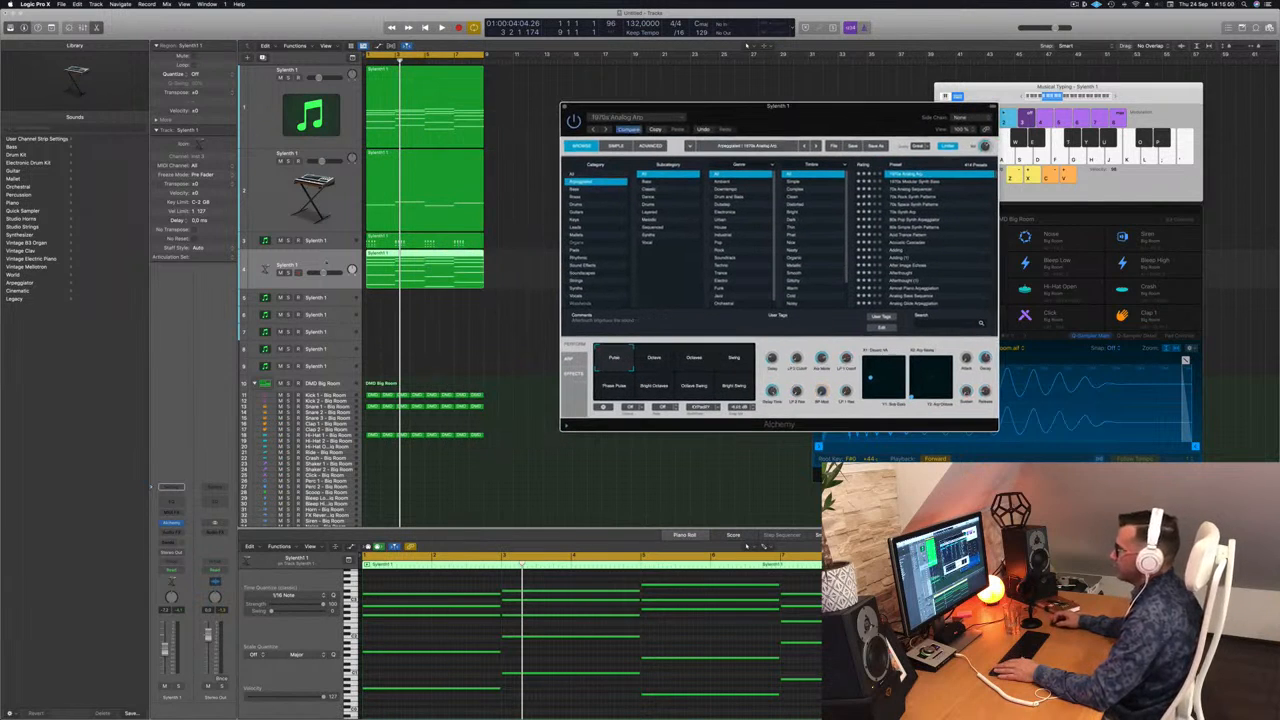
left_click(393, 520)
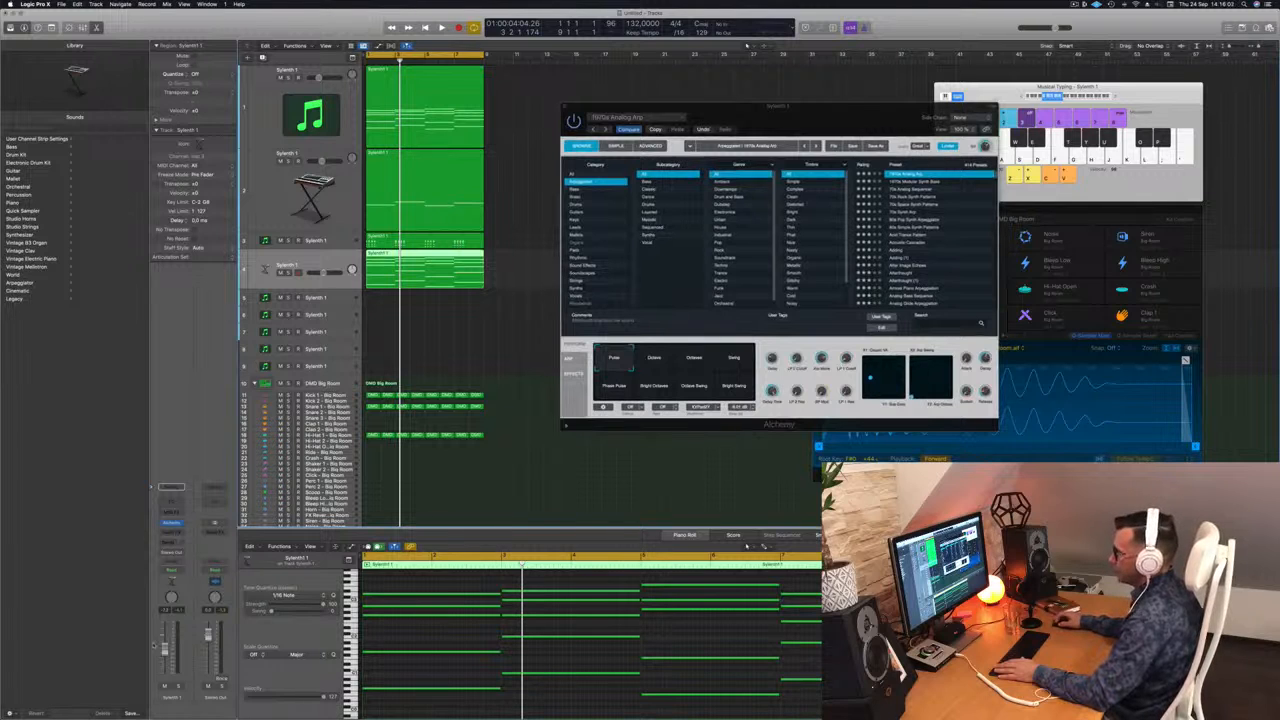
key("space")
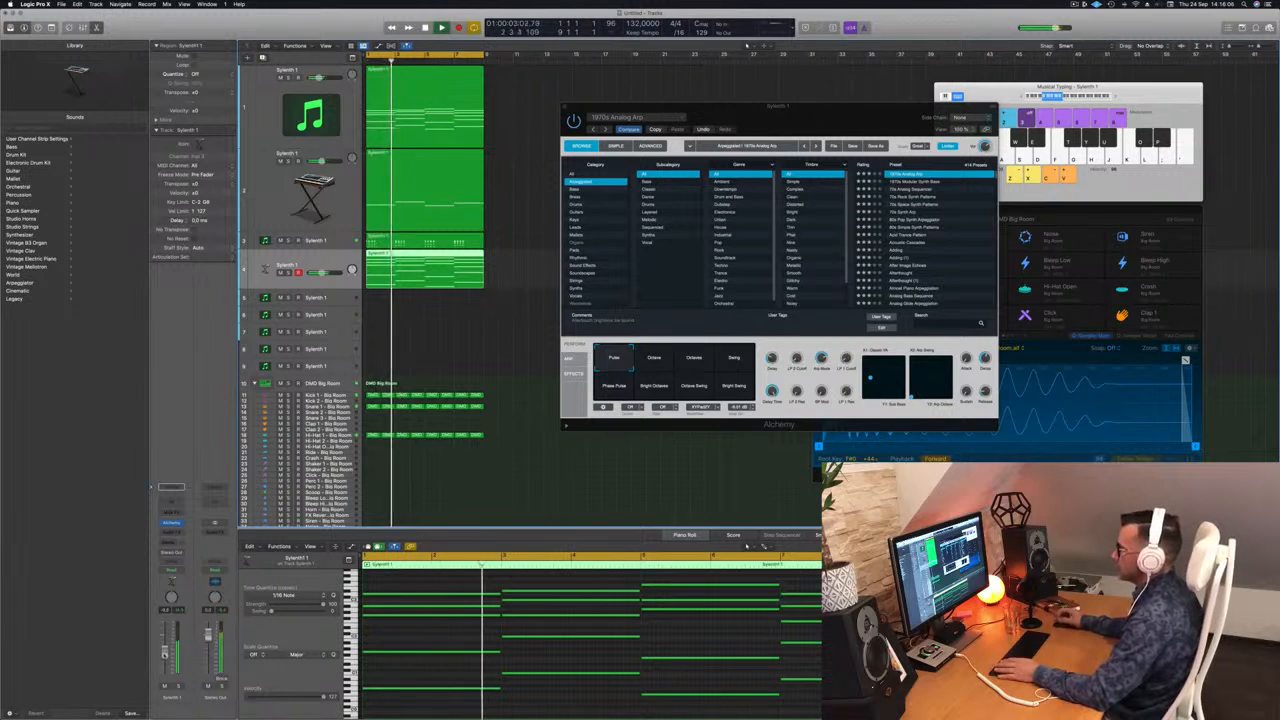
left_click_drag(840, 127, 891, 106)
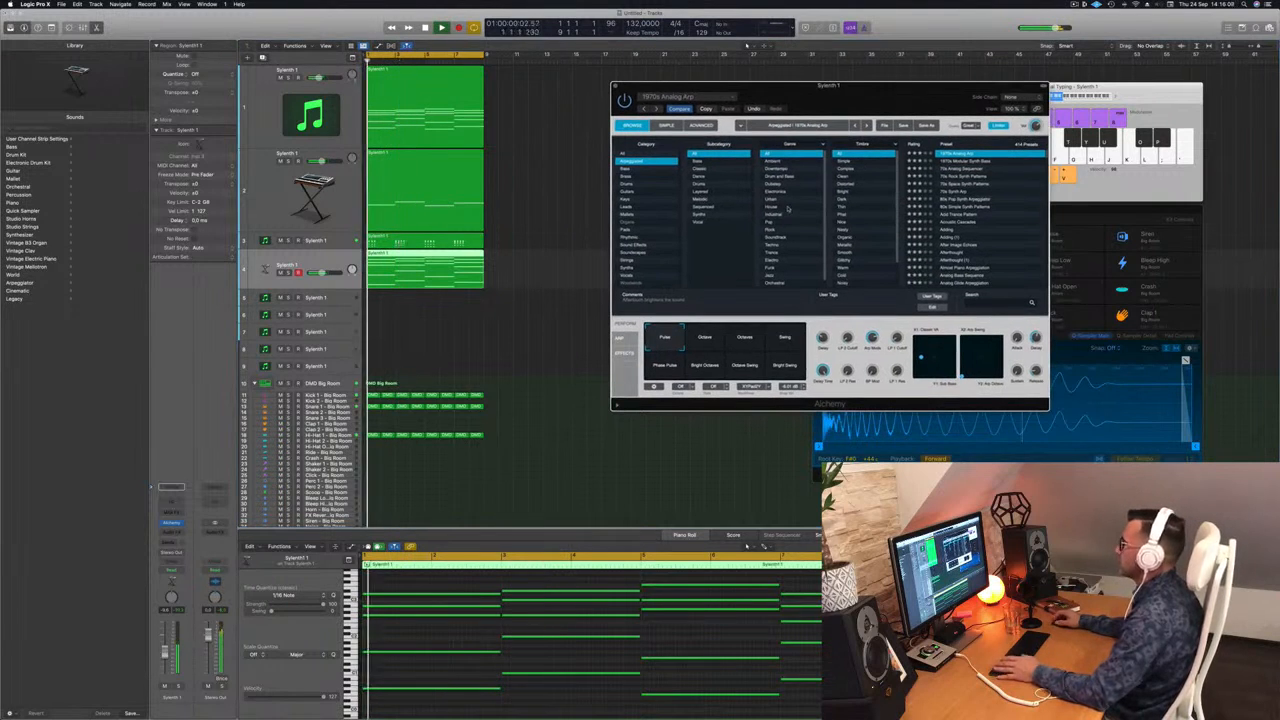
key("space")
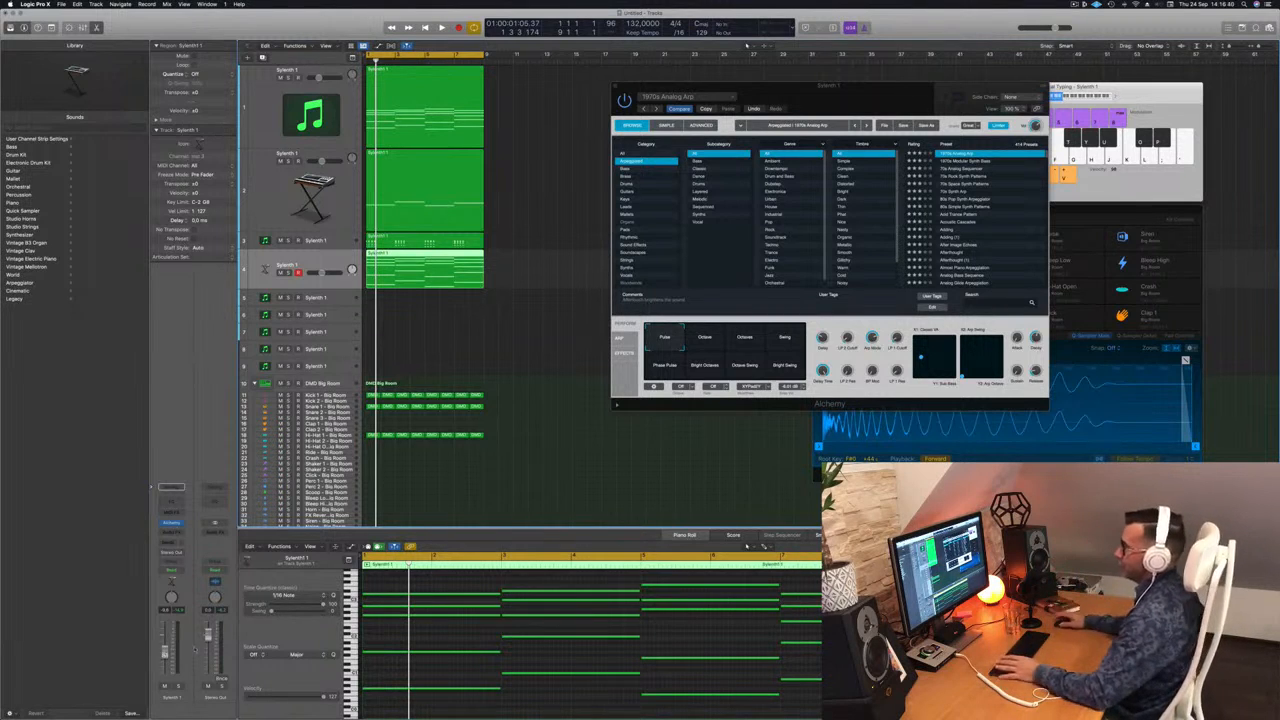
Bring the Alchemy window forward, start playback and reposition the window.
left_click(893, 100)
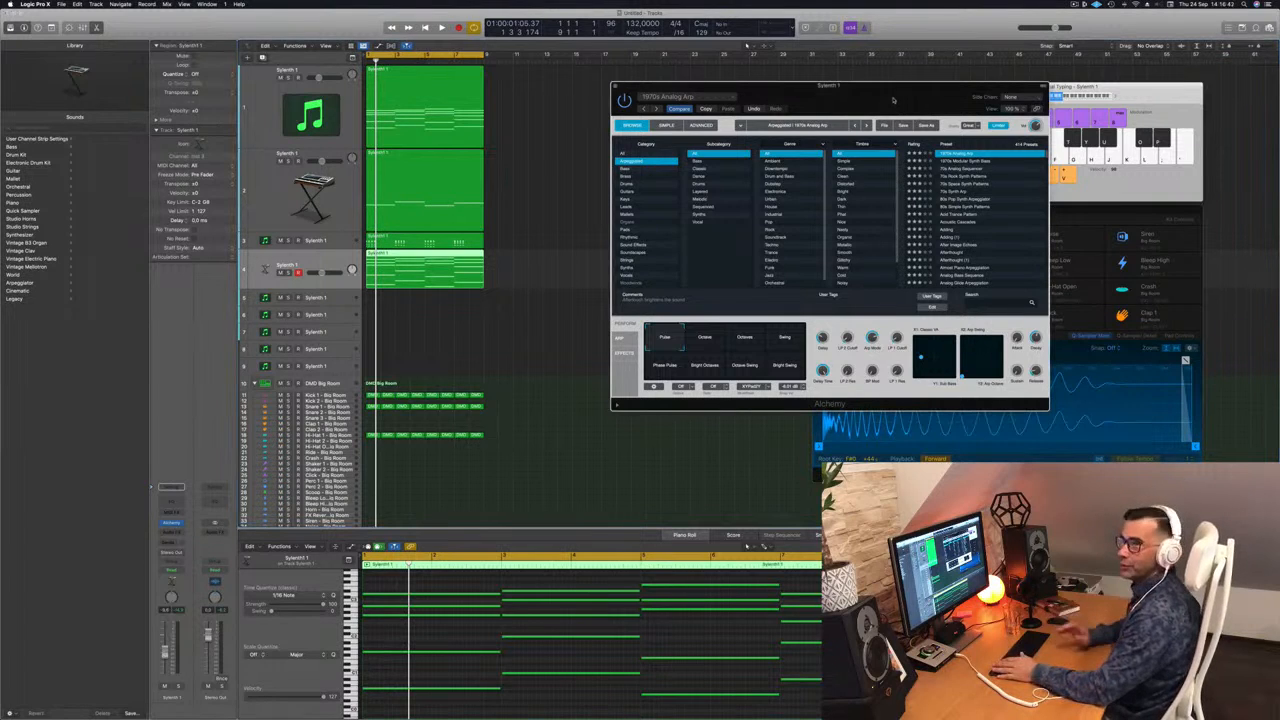
key("space")
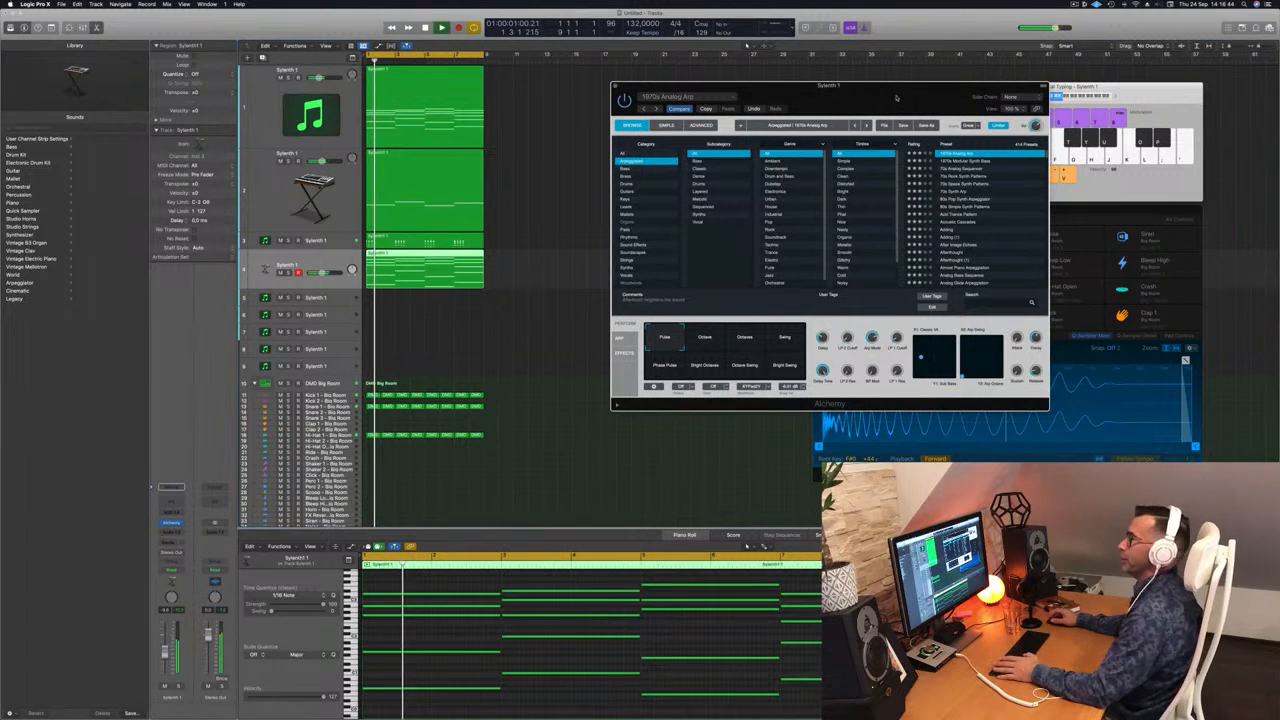
left_click_drag(897, 97, 803, 157)
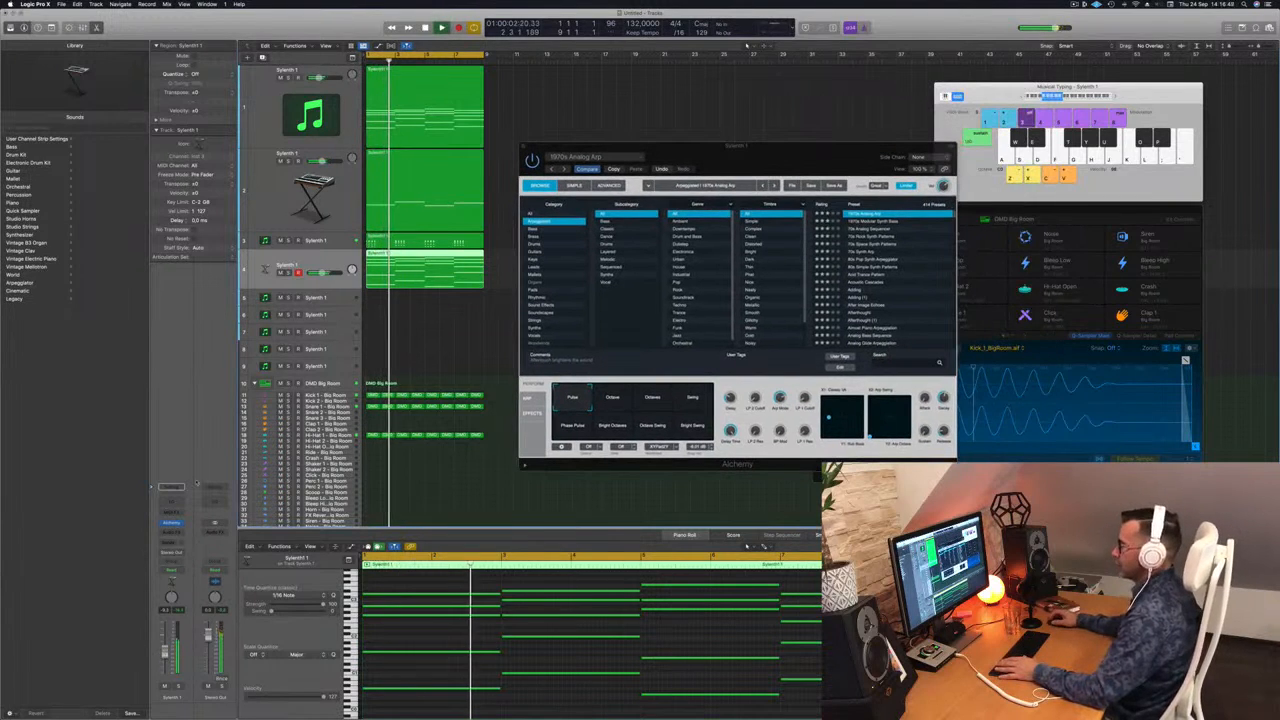
left_click_drag(801, 157, 906, 174)
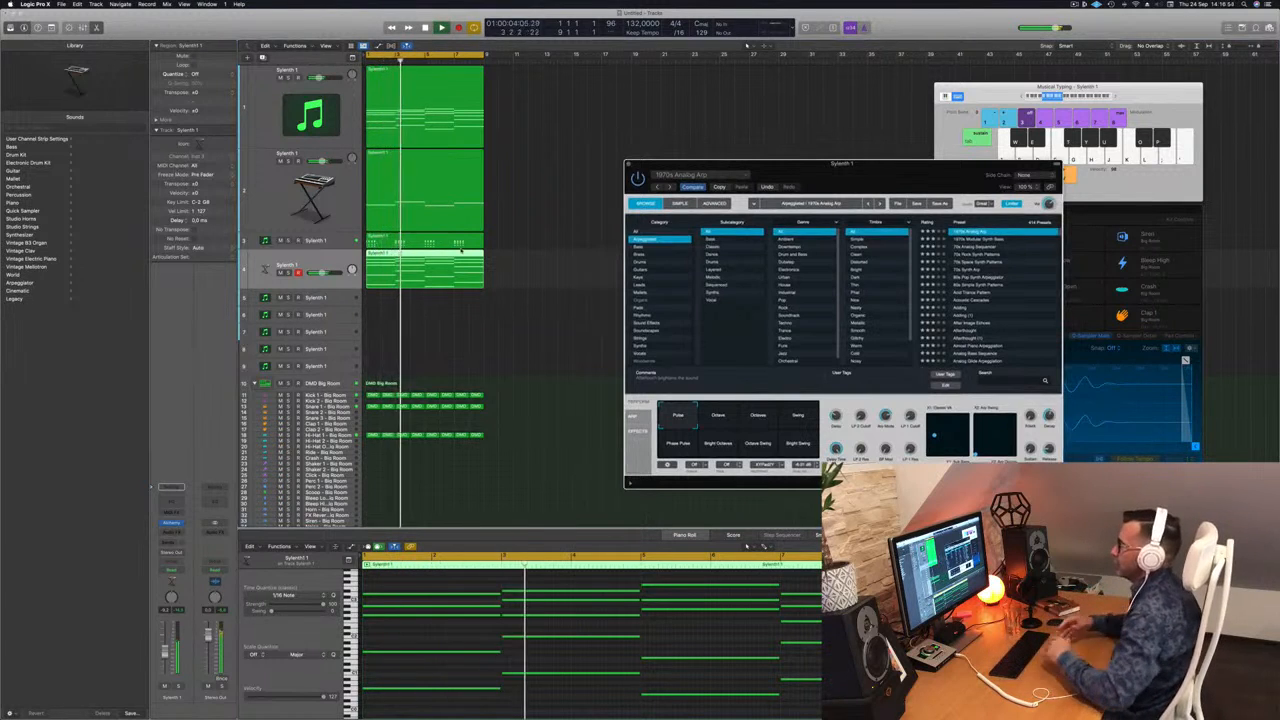
left_click_drag(840, 162, 849, 122)
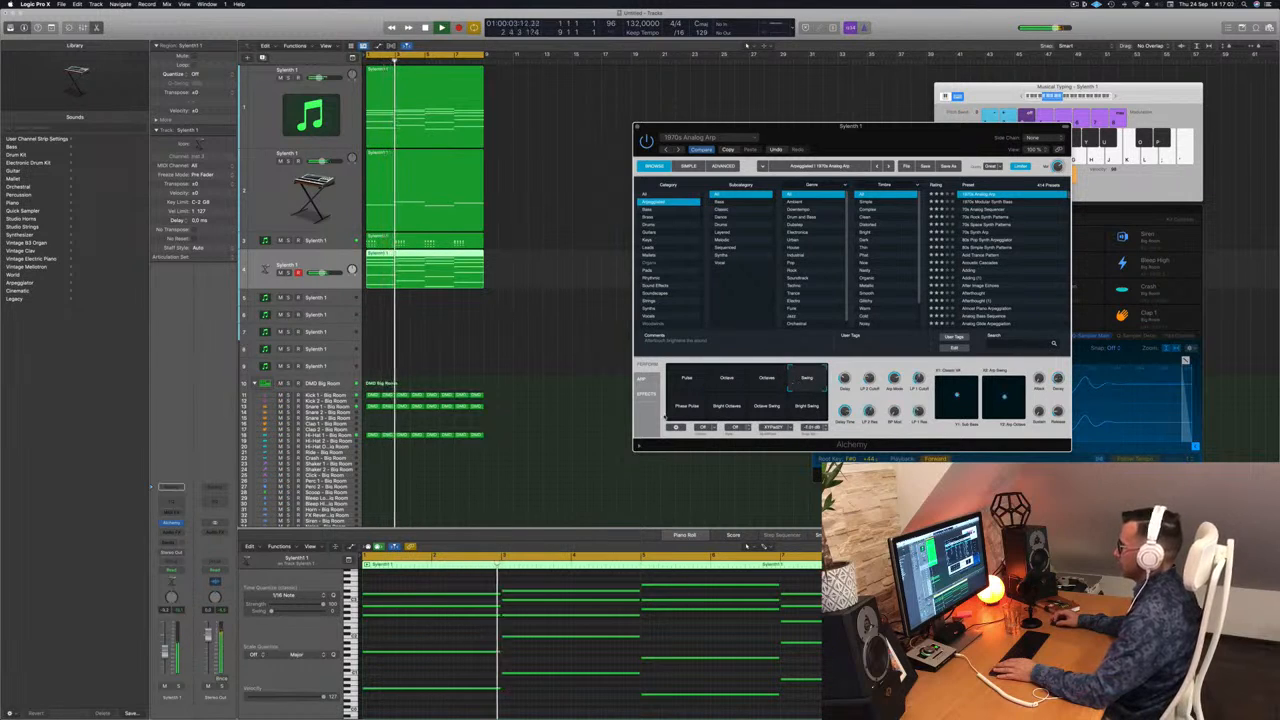
Try the Bright Octaves and Bright Swing arp variations, then settle on Pulse and replay.
left_click(720, 408)
left_click(804, 407)
left_click(681, 385)
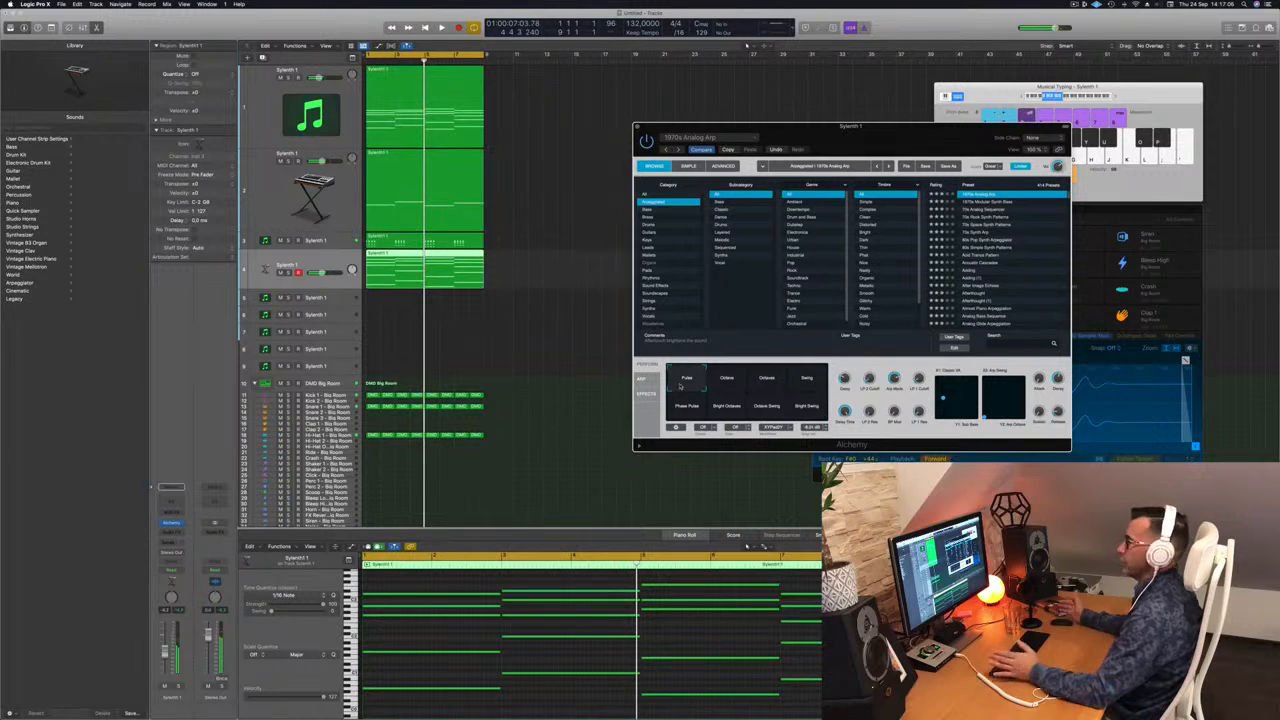
key("Return")
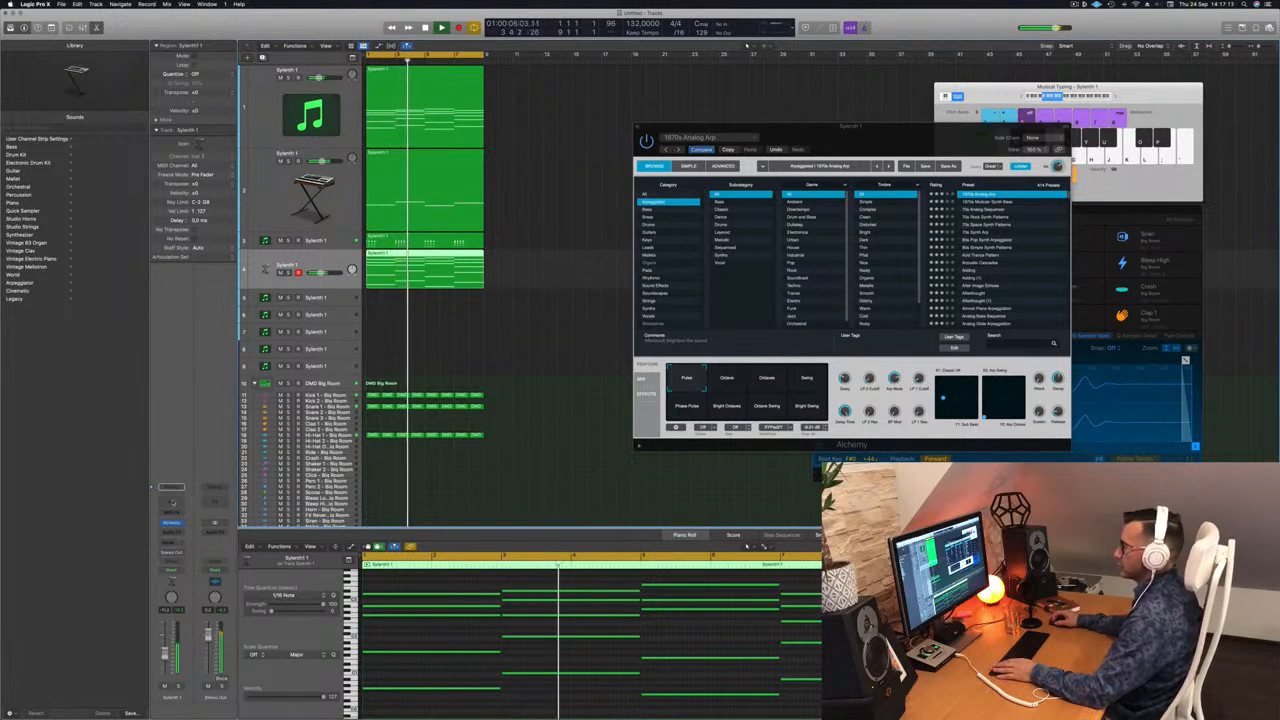
left_click(173, 502)
Enable the Channel EQ's low cut and set it to 124 Hz.
left_click(441, 149)
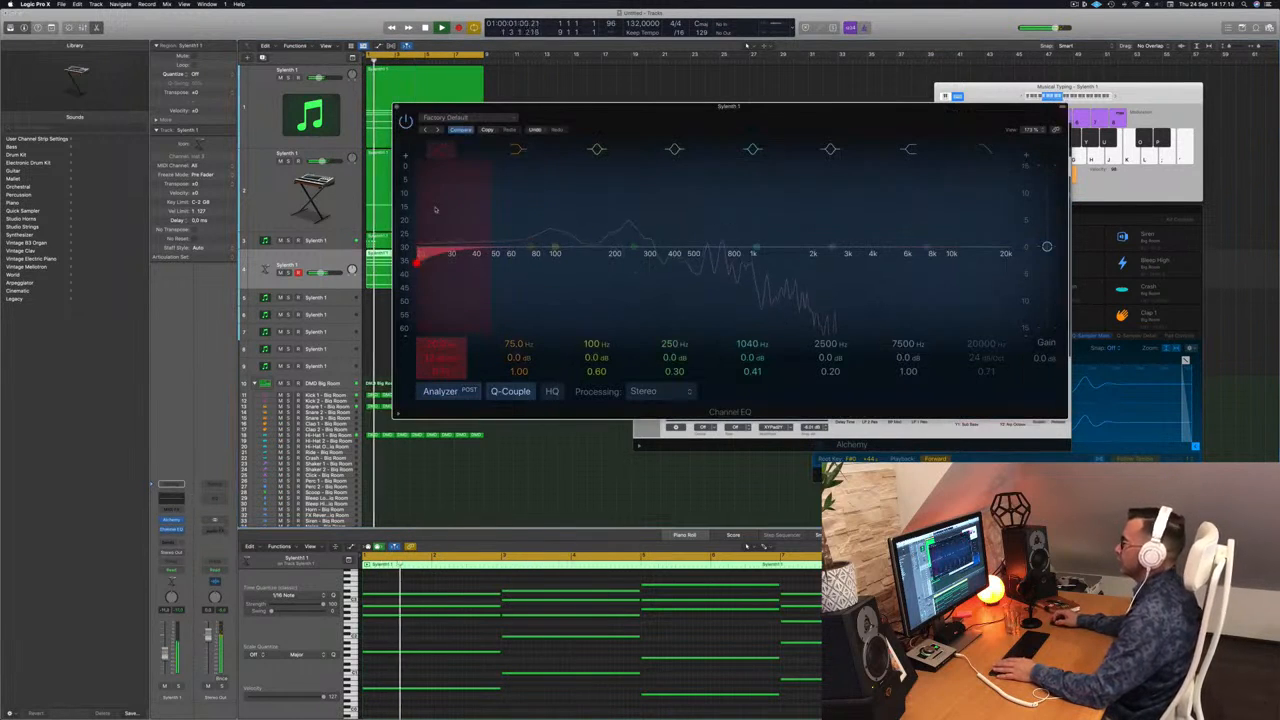
left_click_drag(435, 209, 581, 261)
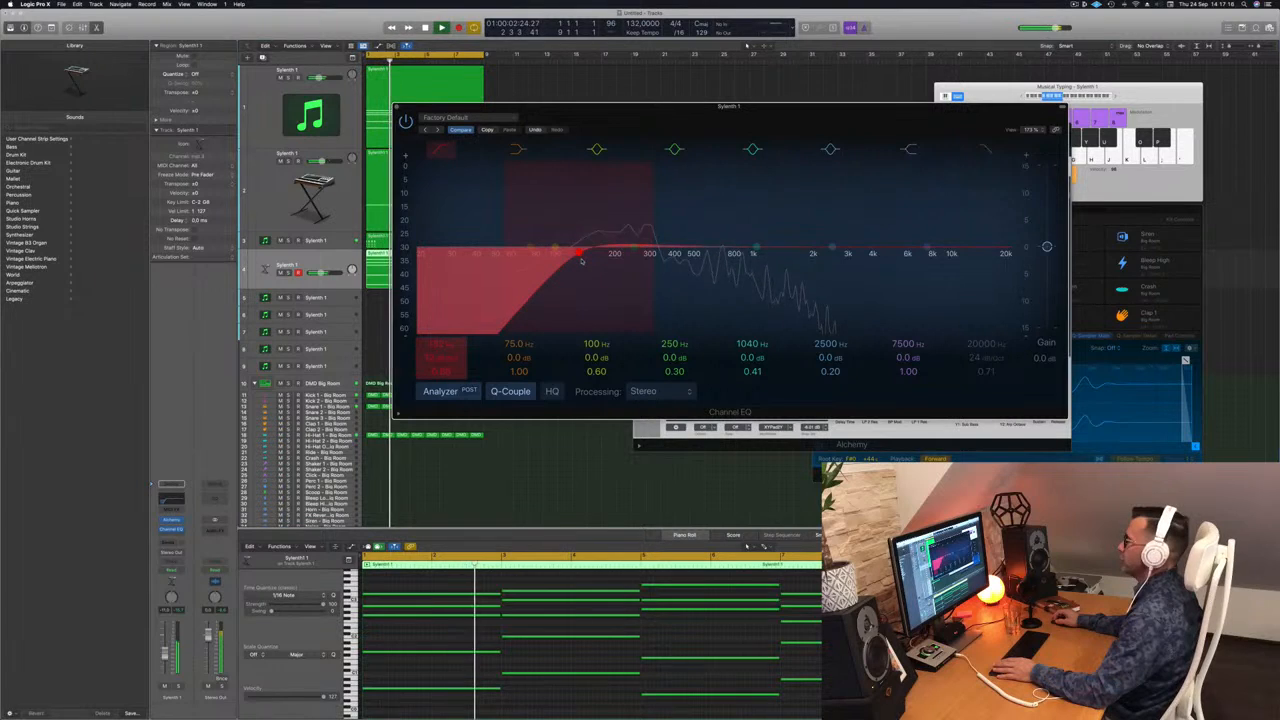
left_click_drag(589, 261, 557, 260)
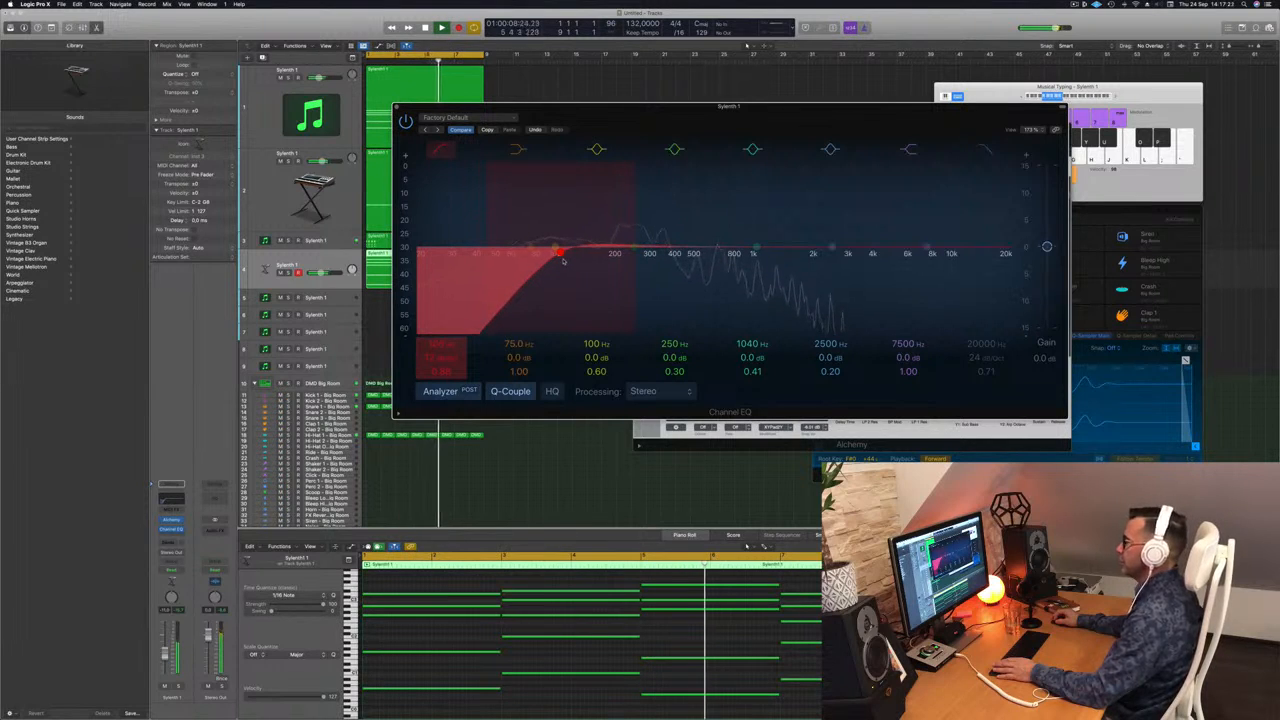
left_click_drag(568, 260, 580, 260)
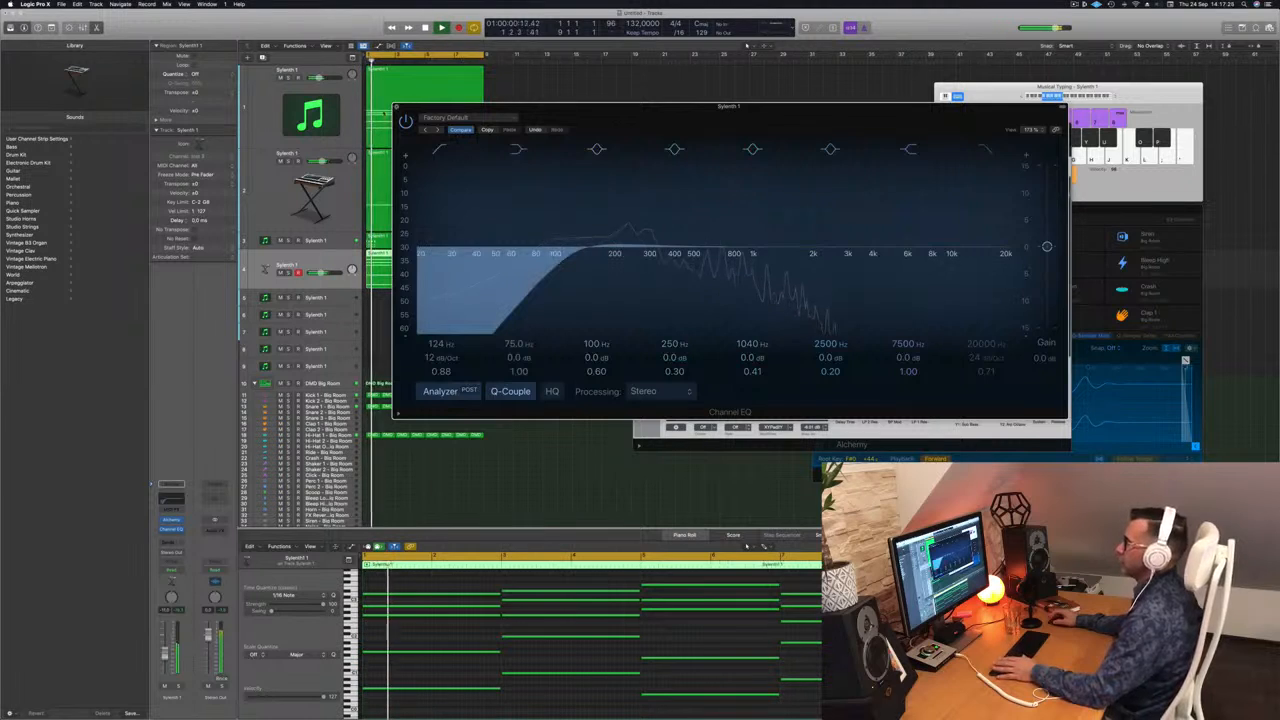
left_click(396, 107)
Solo-check track 4, tweak Alchemy's LP 2 Cutoff, lower the track volume slightly, and close Alchemy.
left_click(289, 273)
left_click(289, 273)
key("space")
key("space")
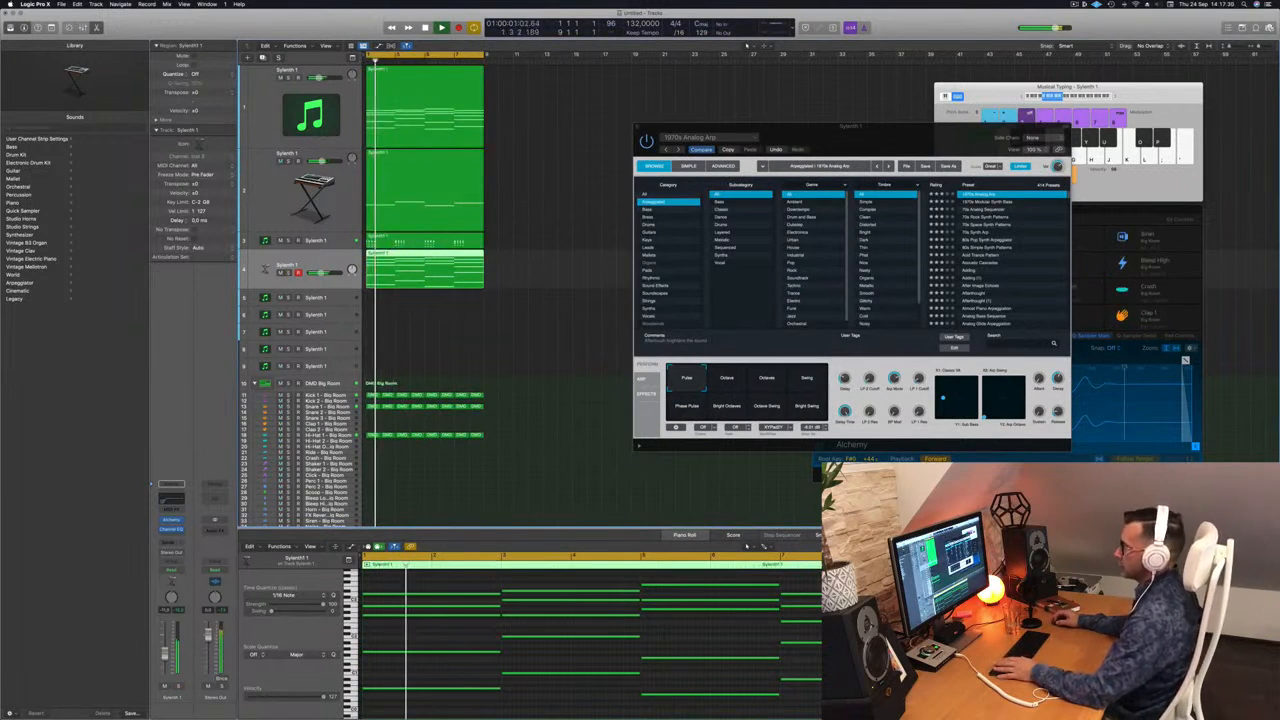
key("space")
key("space")
left_click_drag(871, 378, 873, 374)
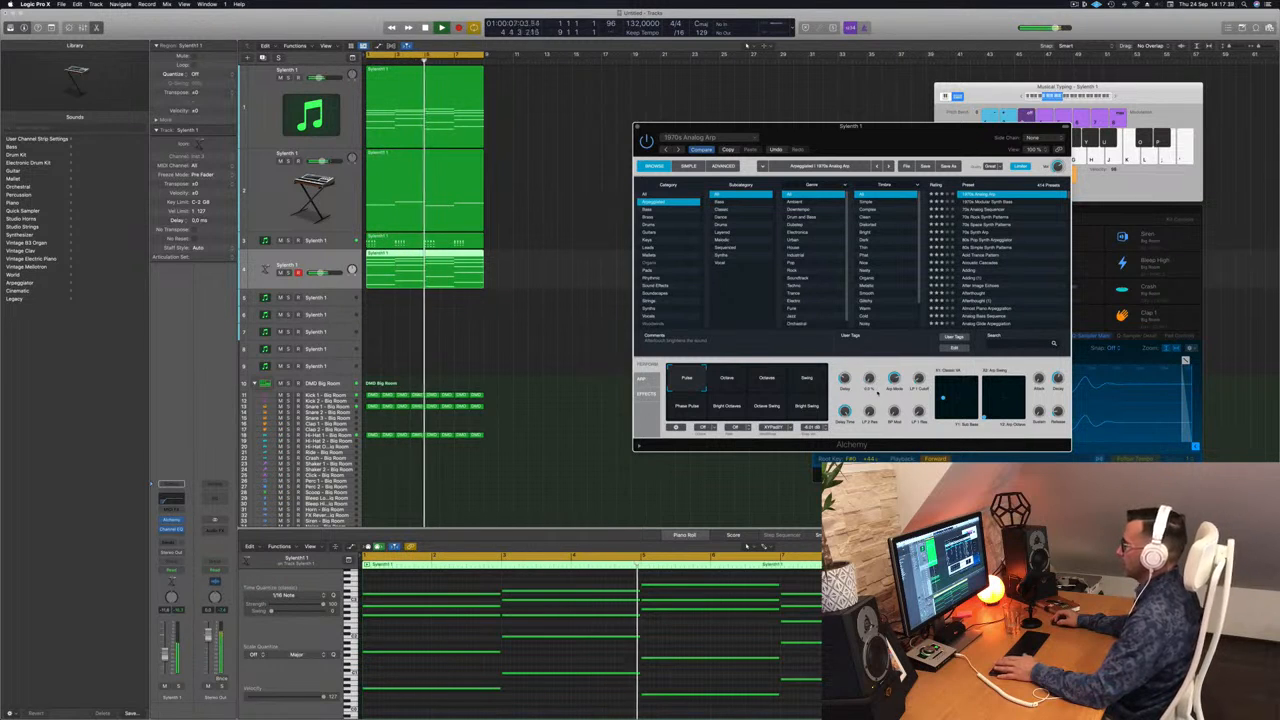
left_click_drag(165, 651, 165, 657)
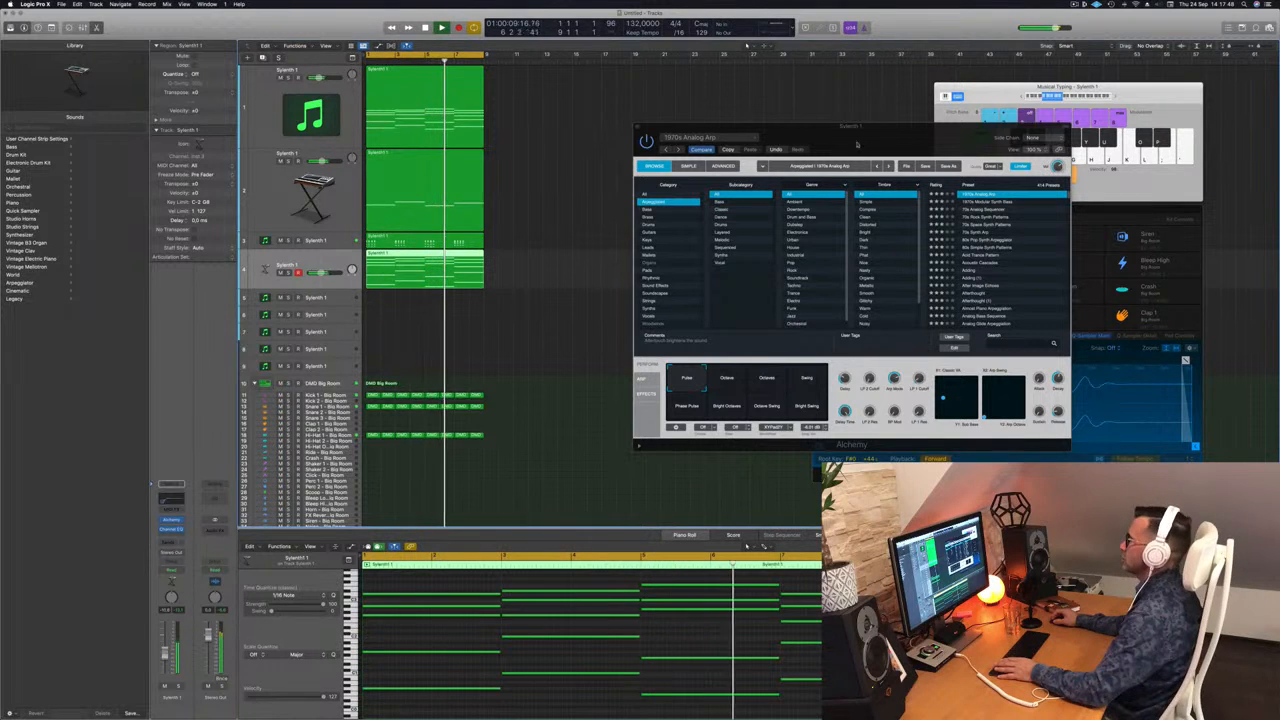
left_click_drag(842, 143, 625, 155)
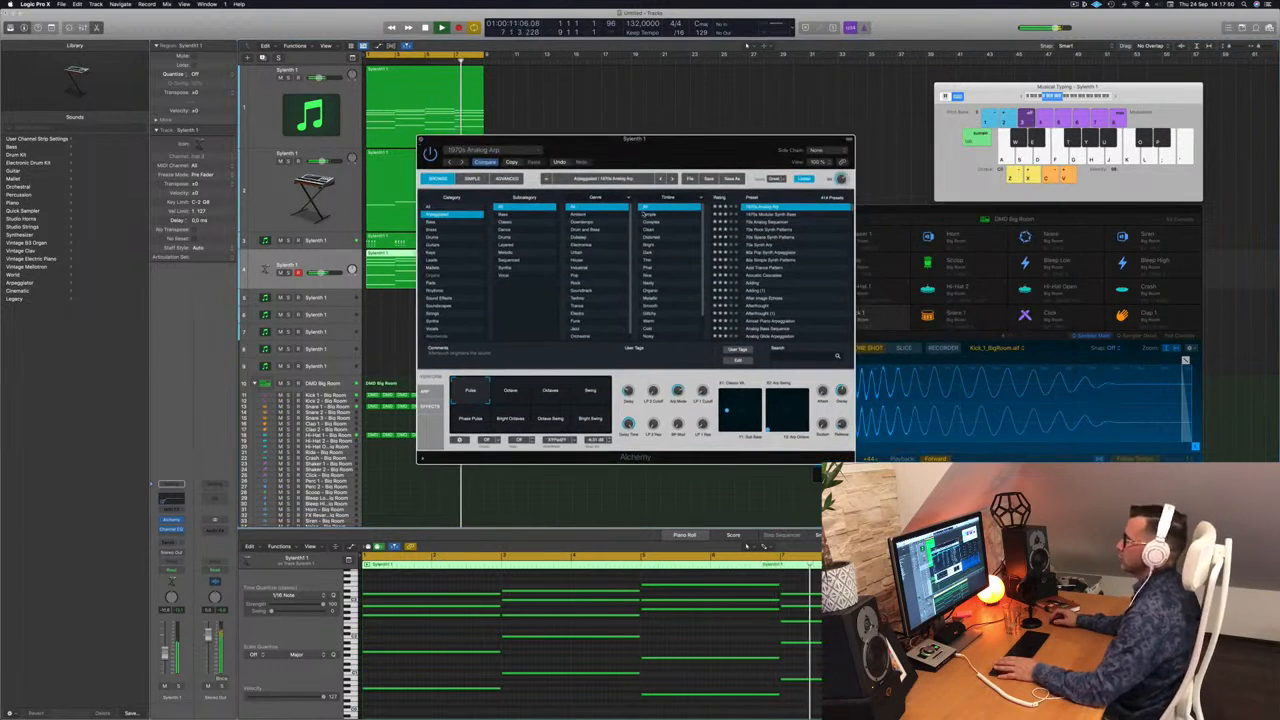
key("super+w")
Select all regions and repeat them twice to lengthen the arrangement.
key("super+a")
key("super+r")
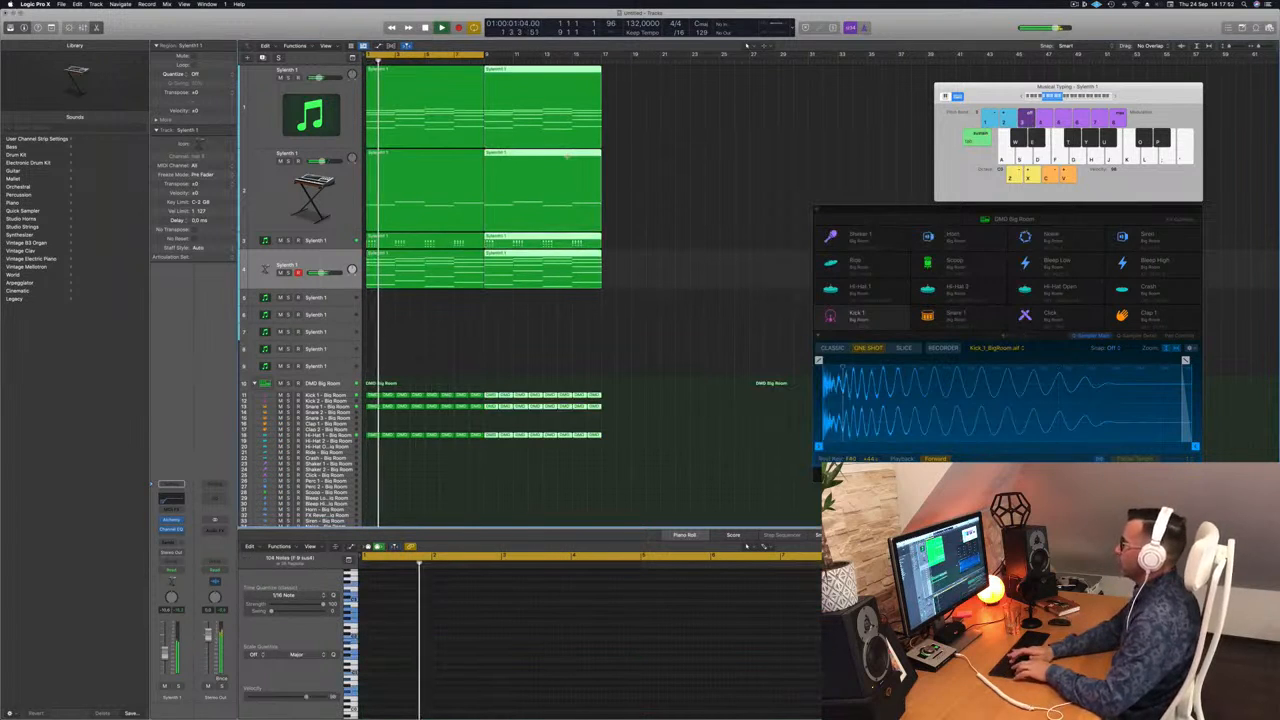
key("super+r")
key("super+r")
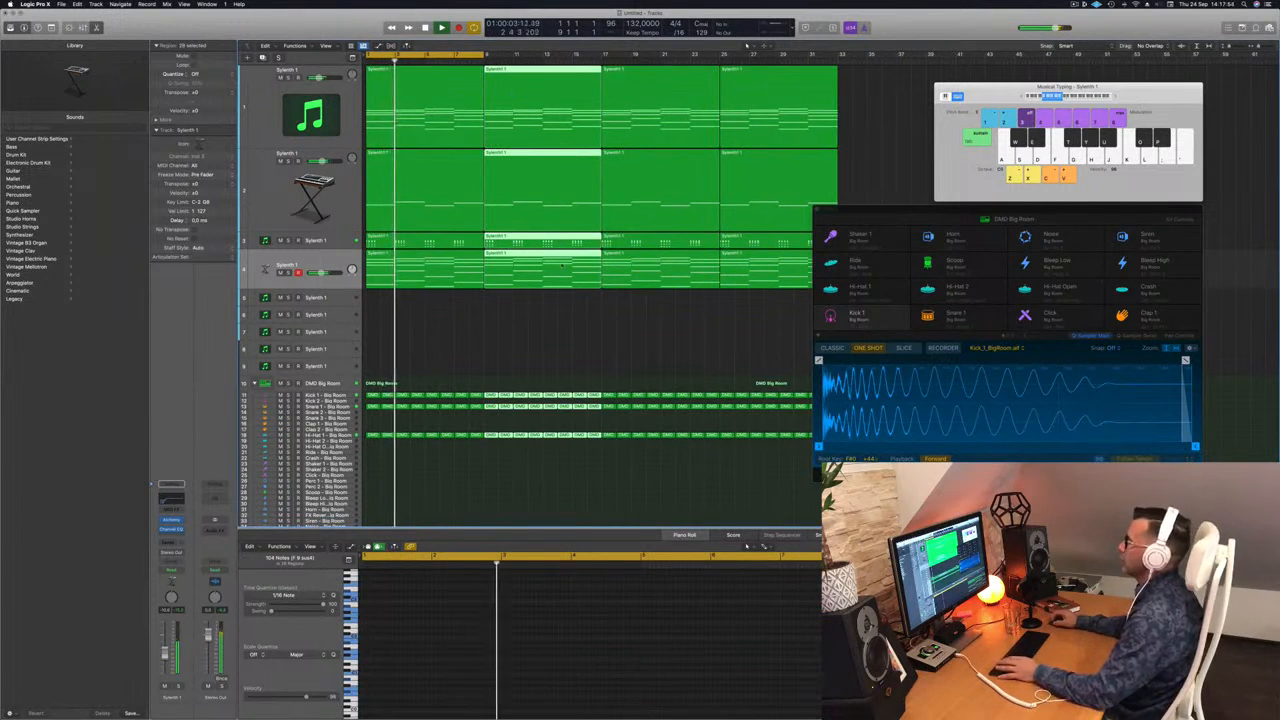
left_click(487, 333)
key("Return")
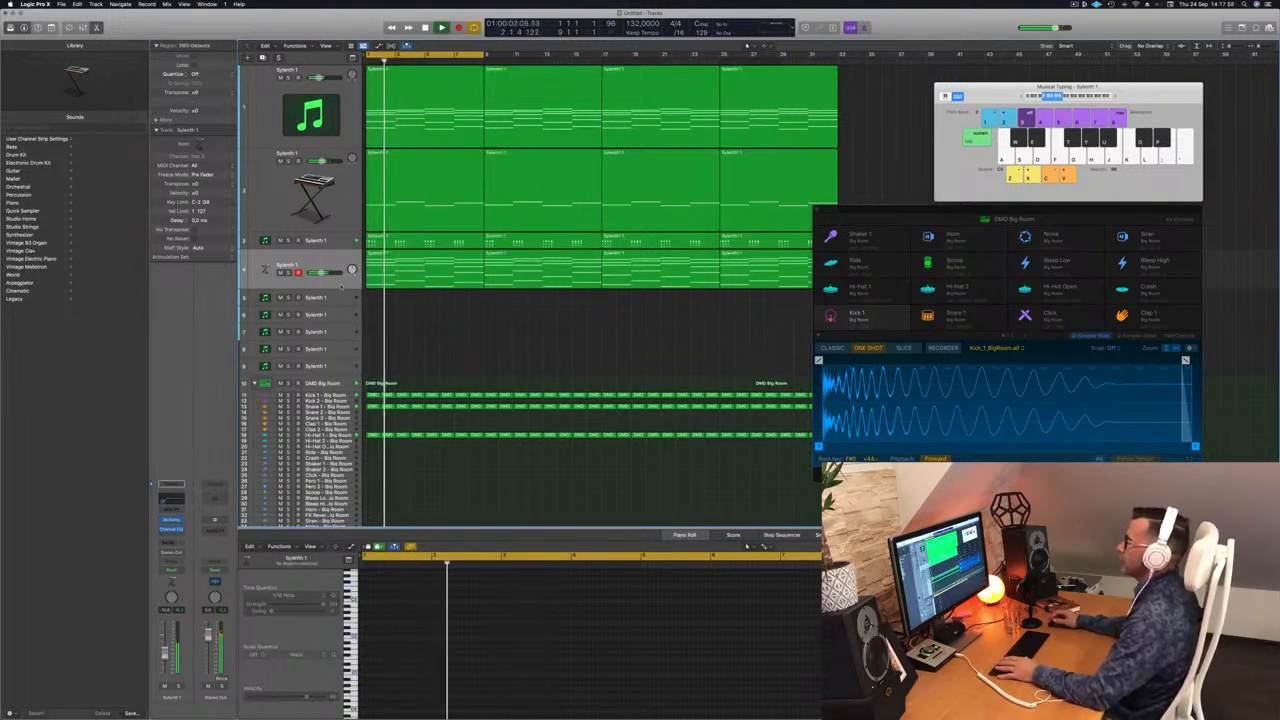
left_click(338, 242)
key("Return")
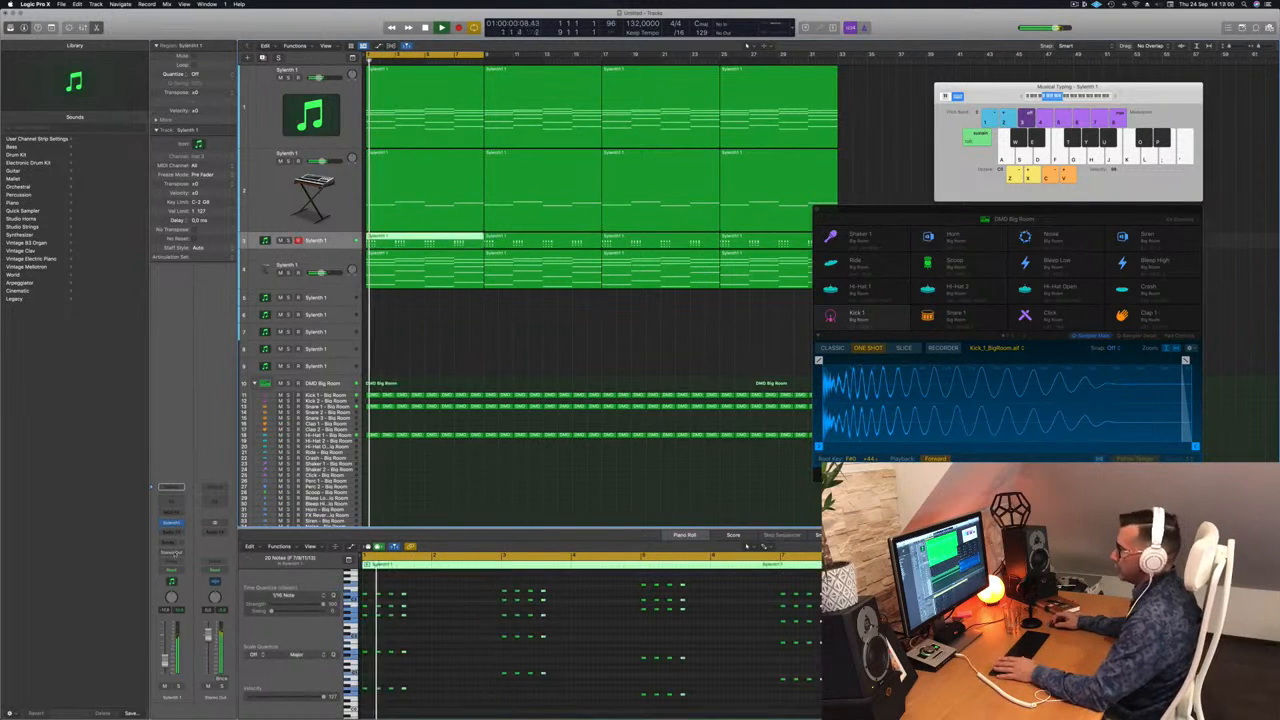
Add a send from track 3 to Bus 6.
left_click(171, 542)
mouse_move(181, 554)
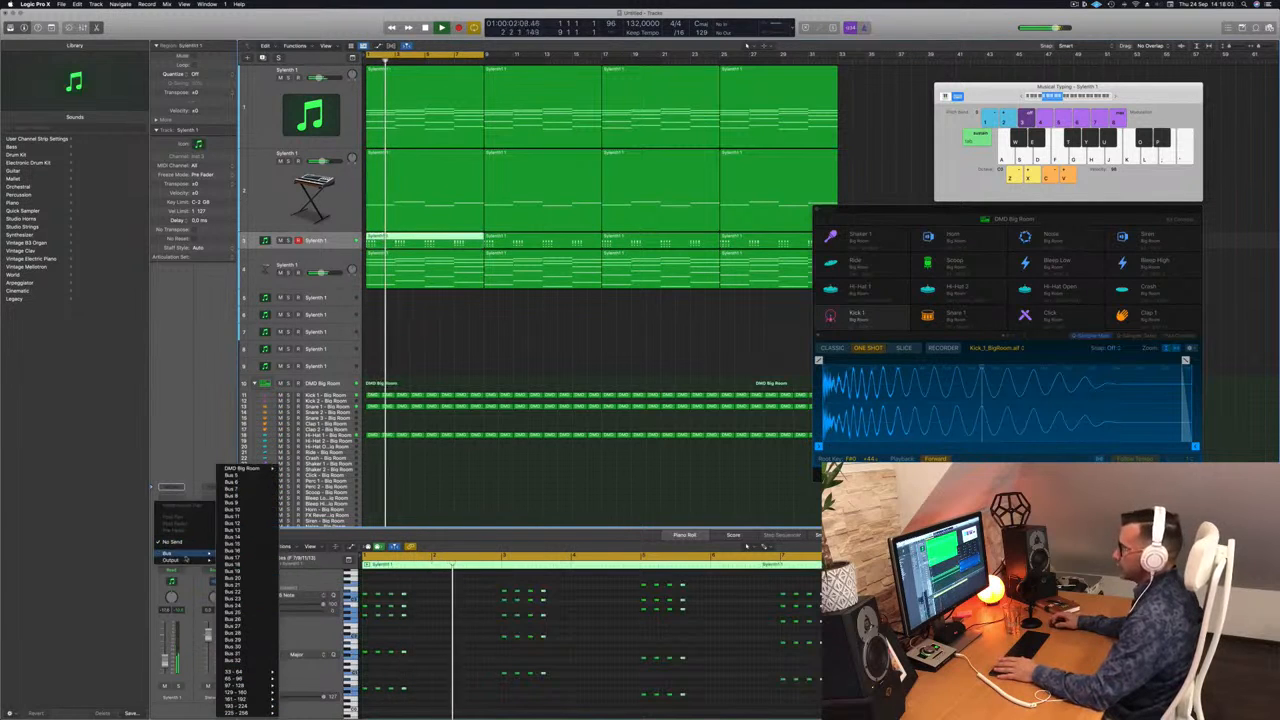
left_click(232, 484)
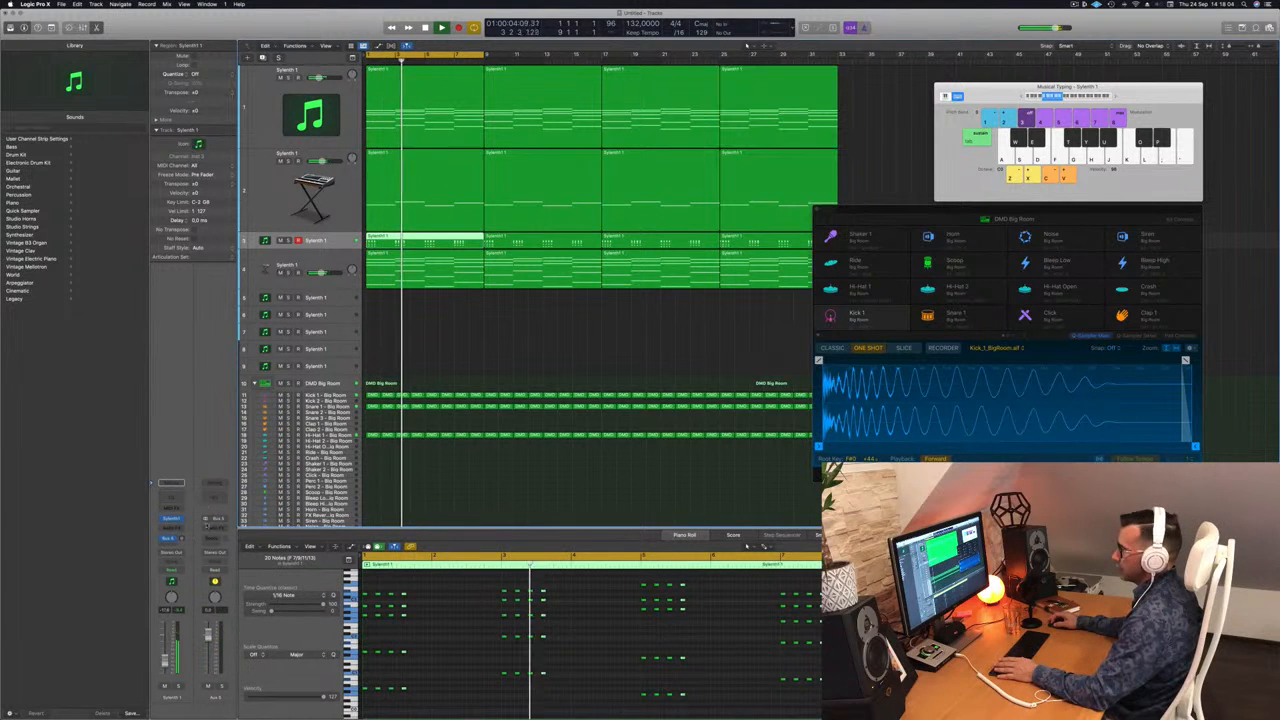
left_click(215, 502)
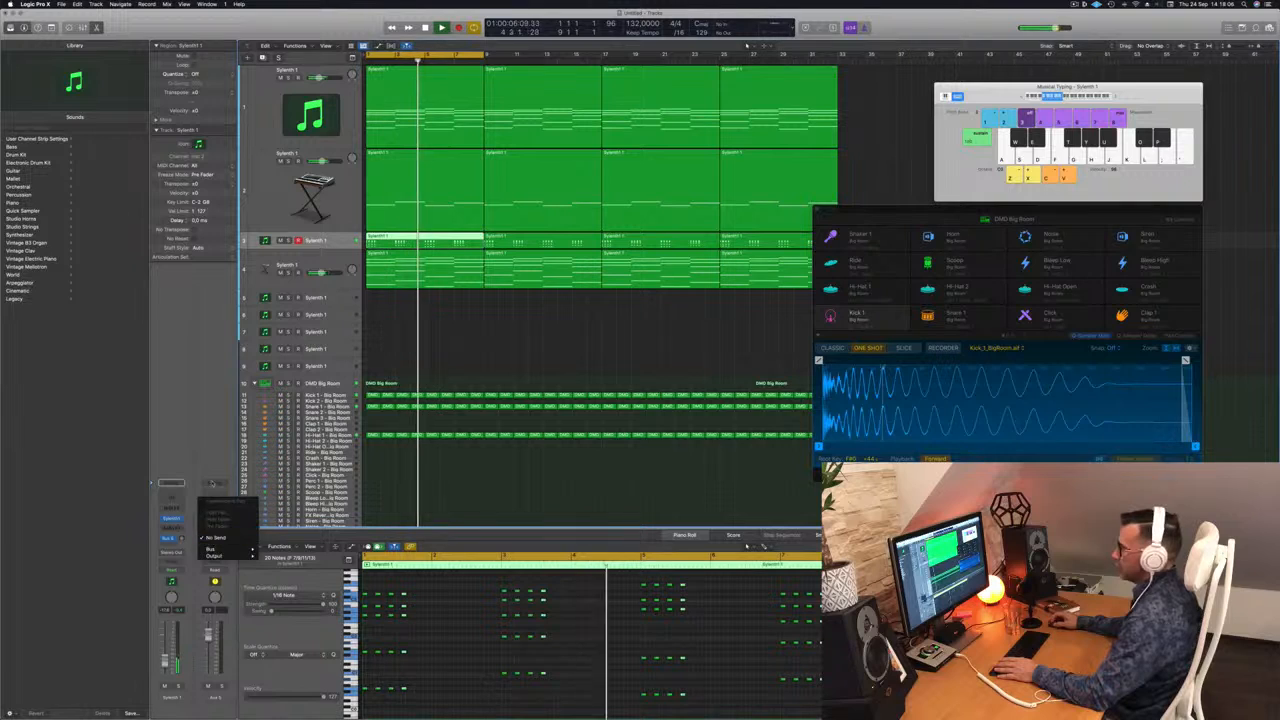
left_click(220, 491)
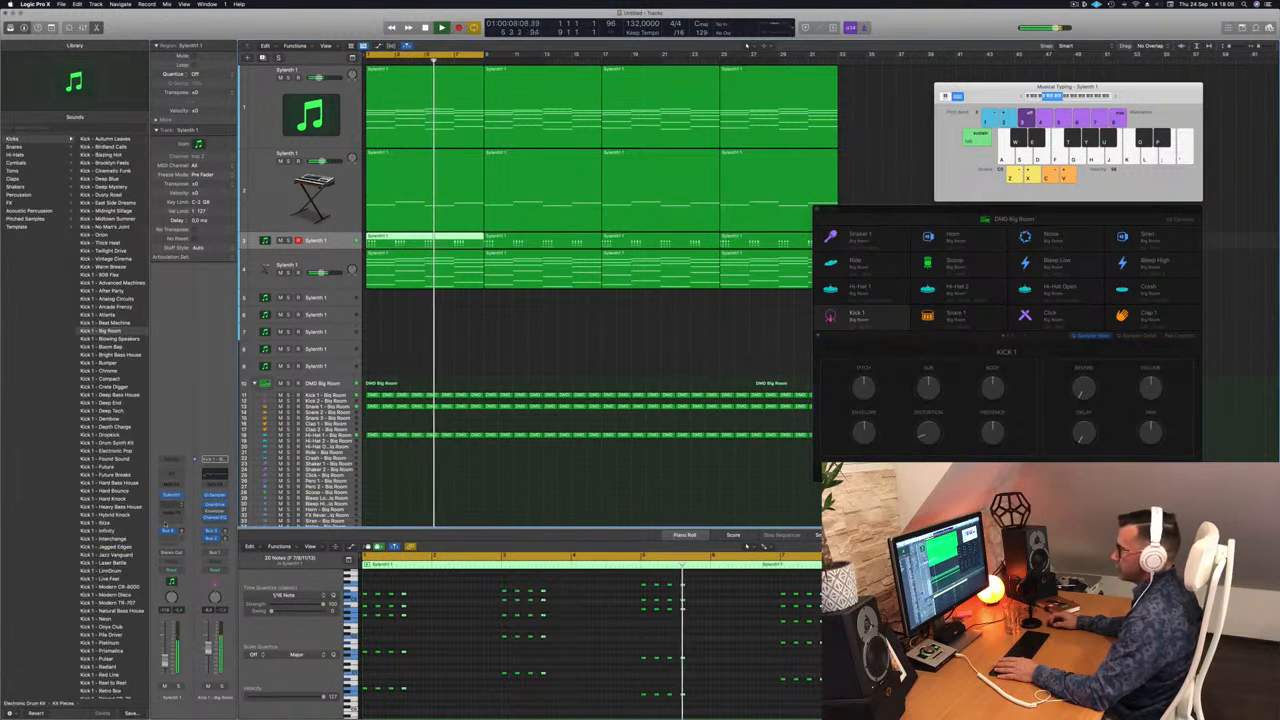
Insert a stereo SilverVerb reverb on the bus's aux channel.
left_click(168, 531)
left_click(215, 536)
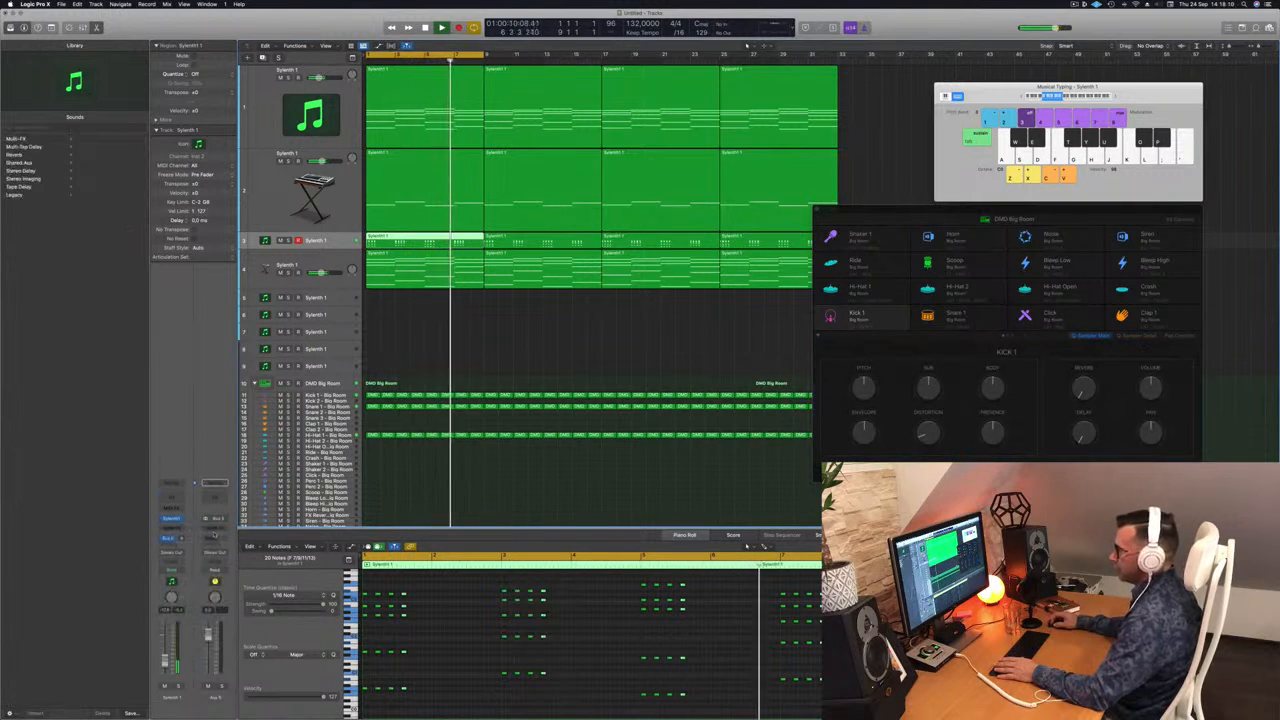
left_click(214, 532)
mouse_move(220, 622)
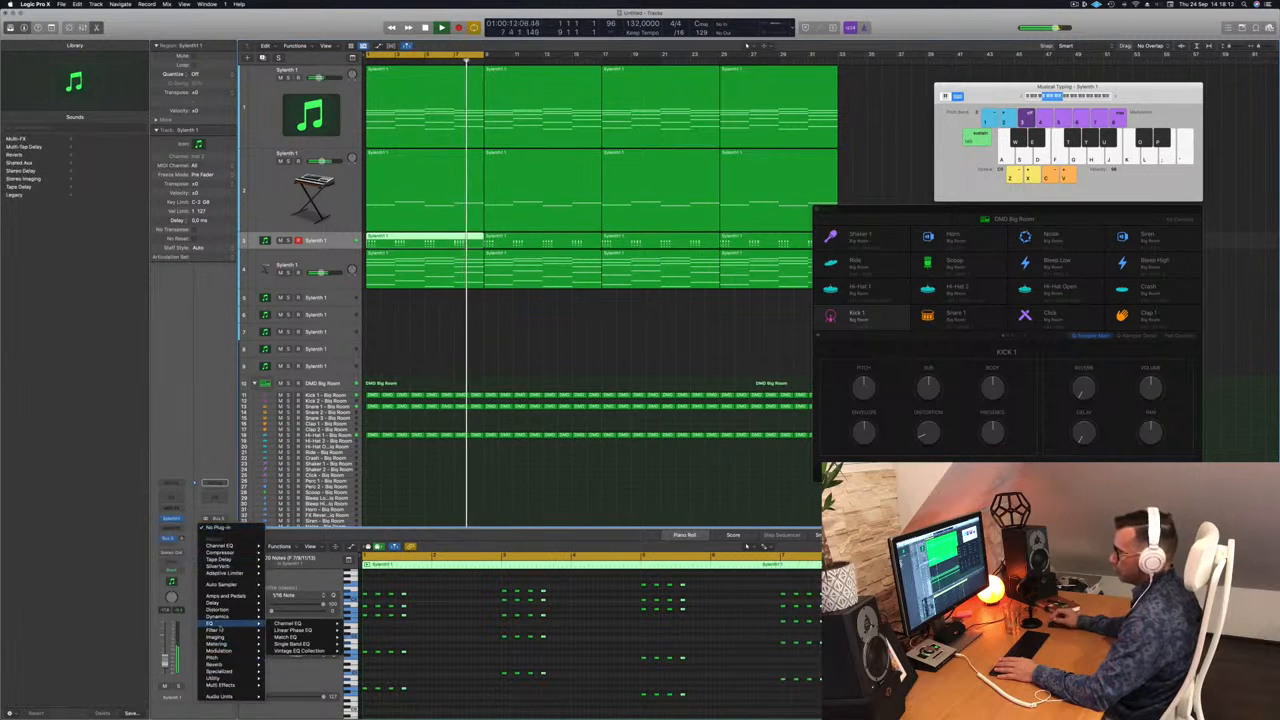
mouse_move(222, 671)
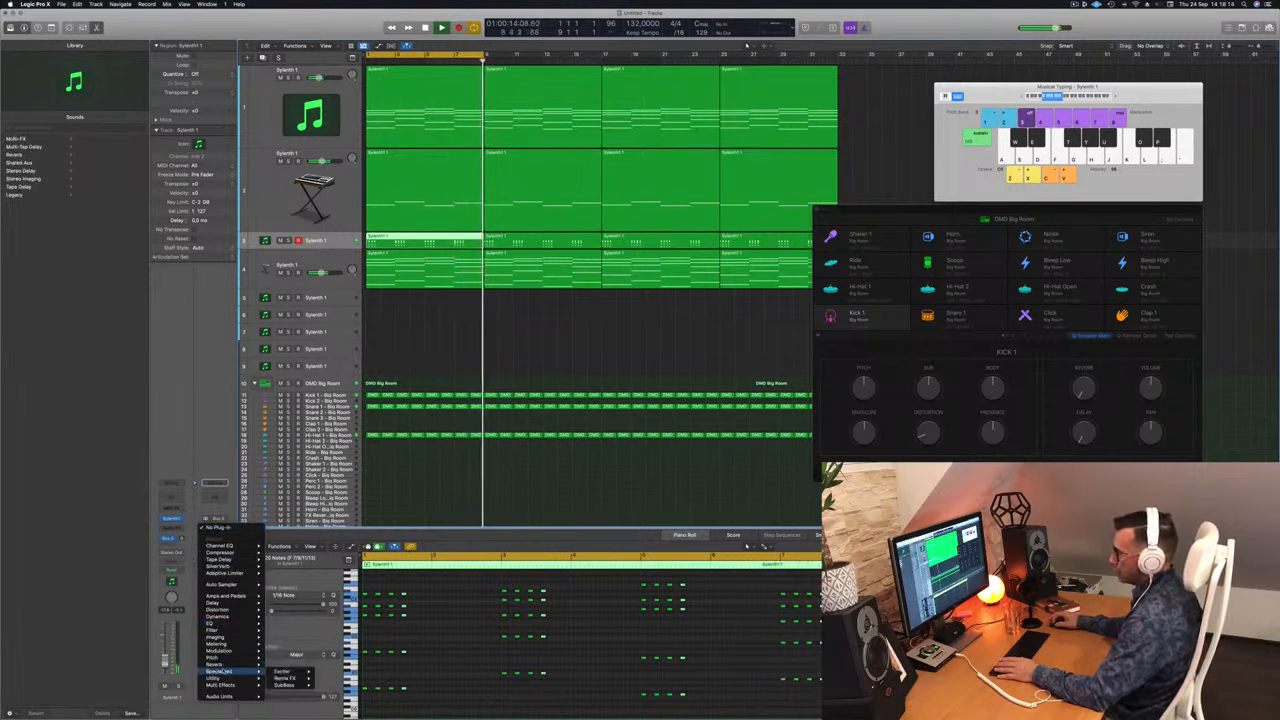
mouse_move(288, 678)
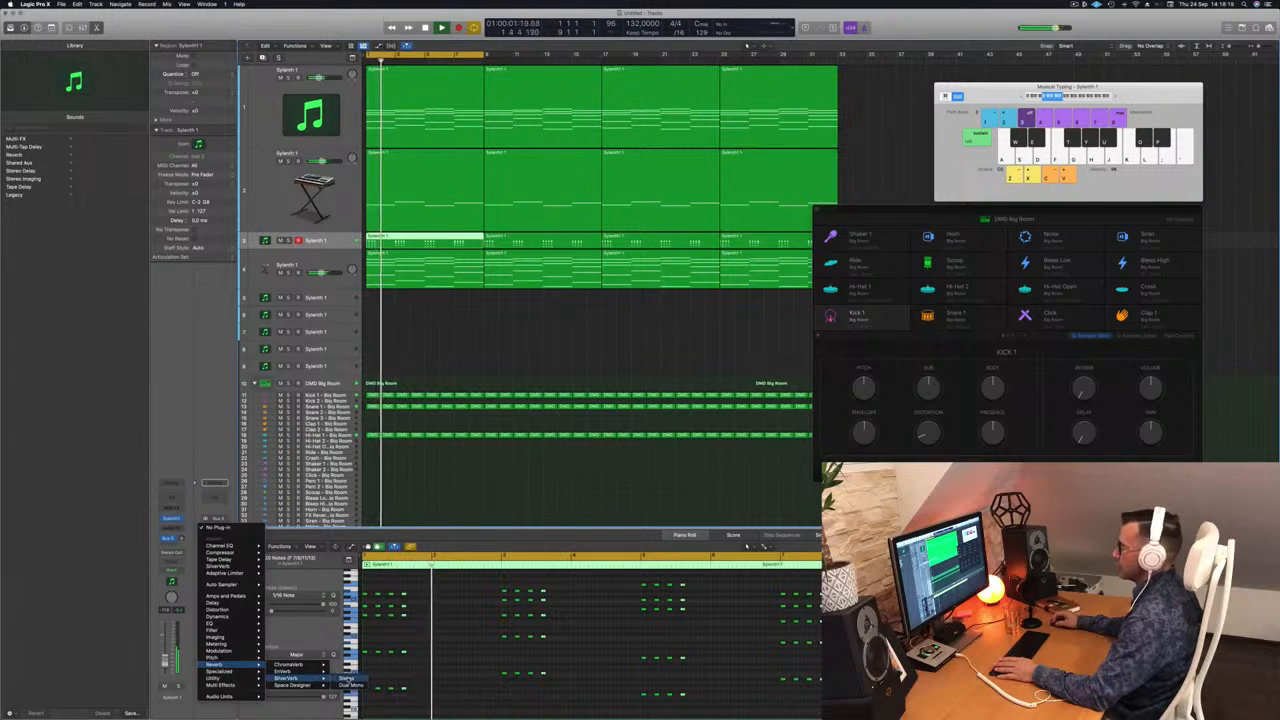
left_click(346, 679)
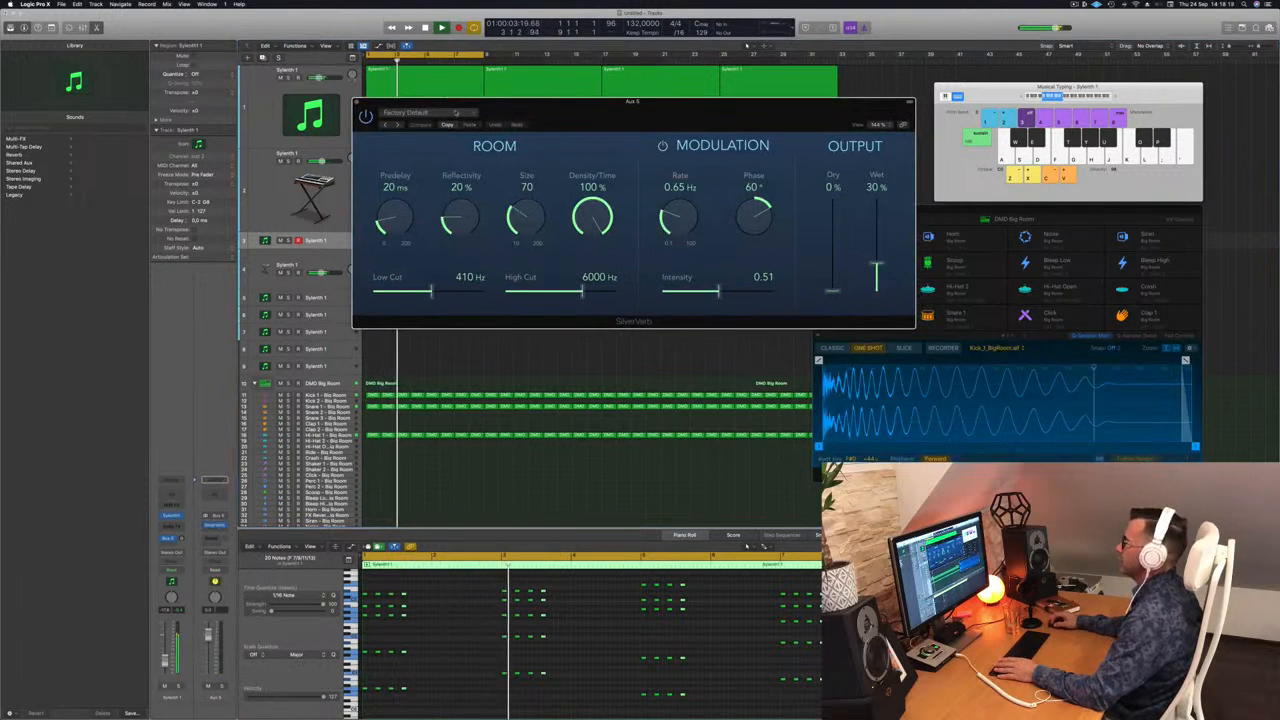
Load SilverVerb's 'grandiose' preset and raise Wet to 100%.
left_click(458, 112)
left_click(428, 260)
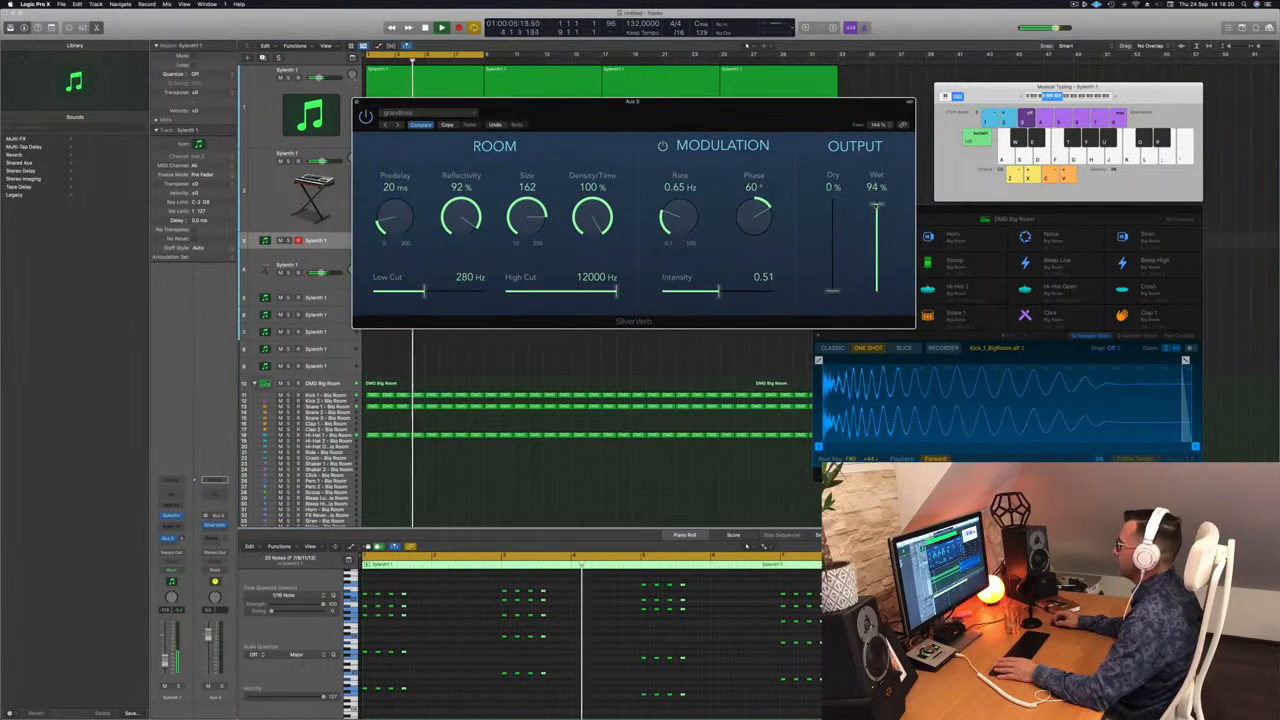
left_click_drag(877, 205, 877, 197)
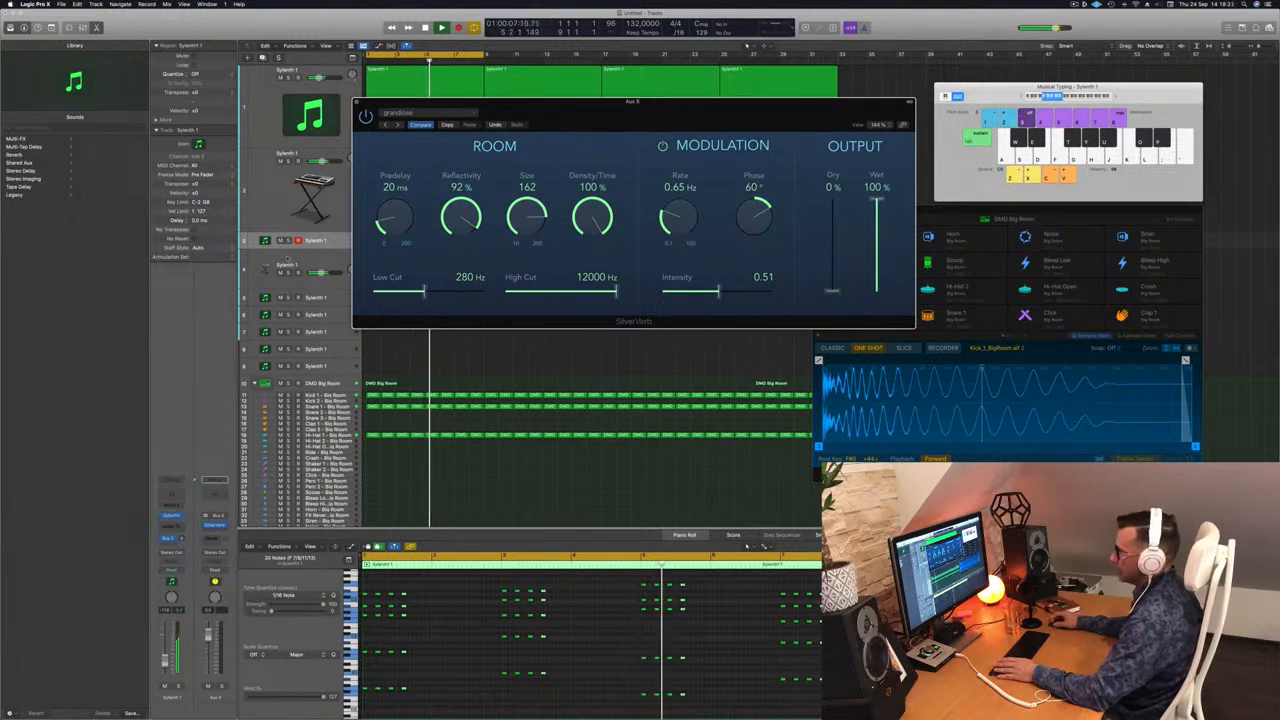
left_click(300, 261)
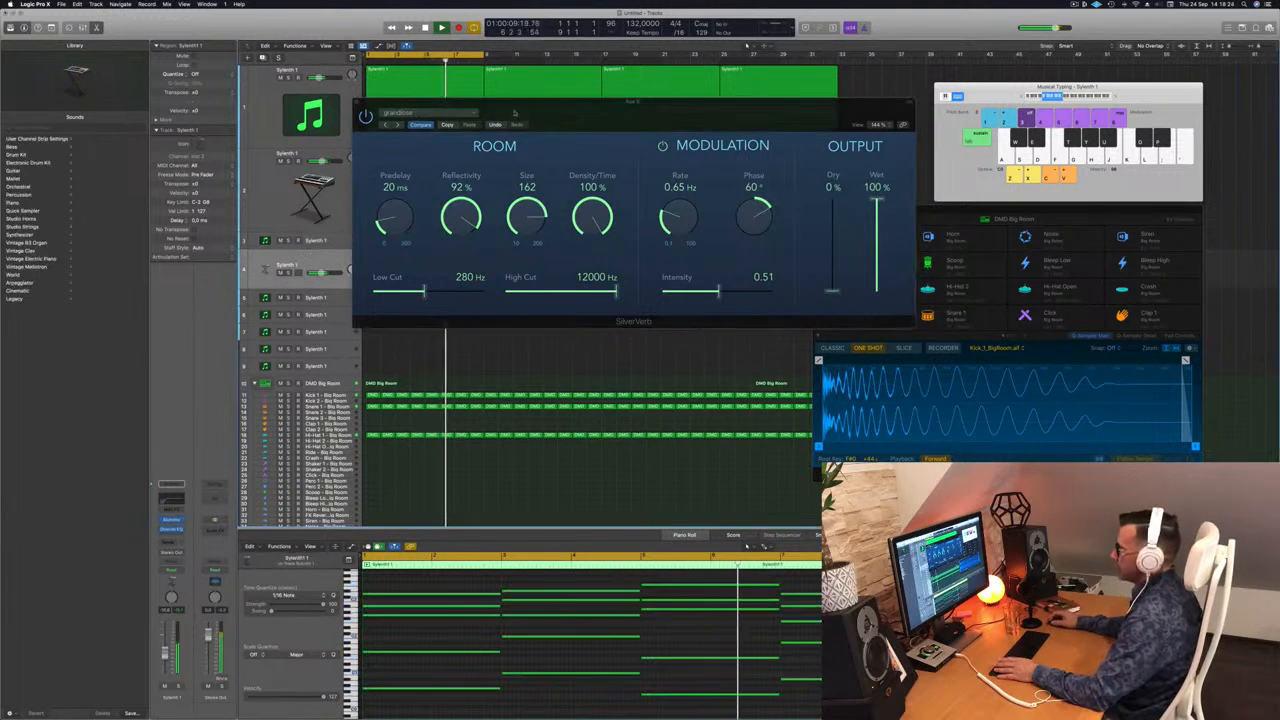
left_click_drag(540, 102, 877, 115)
View track 3's chord notes, close the reverb window, and select track 4.
left_click(335, 243)
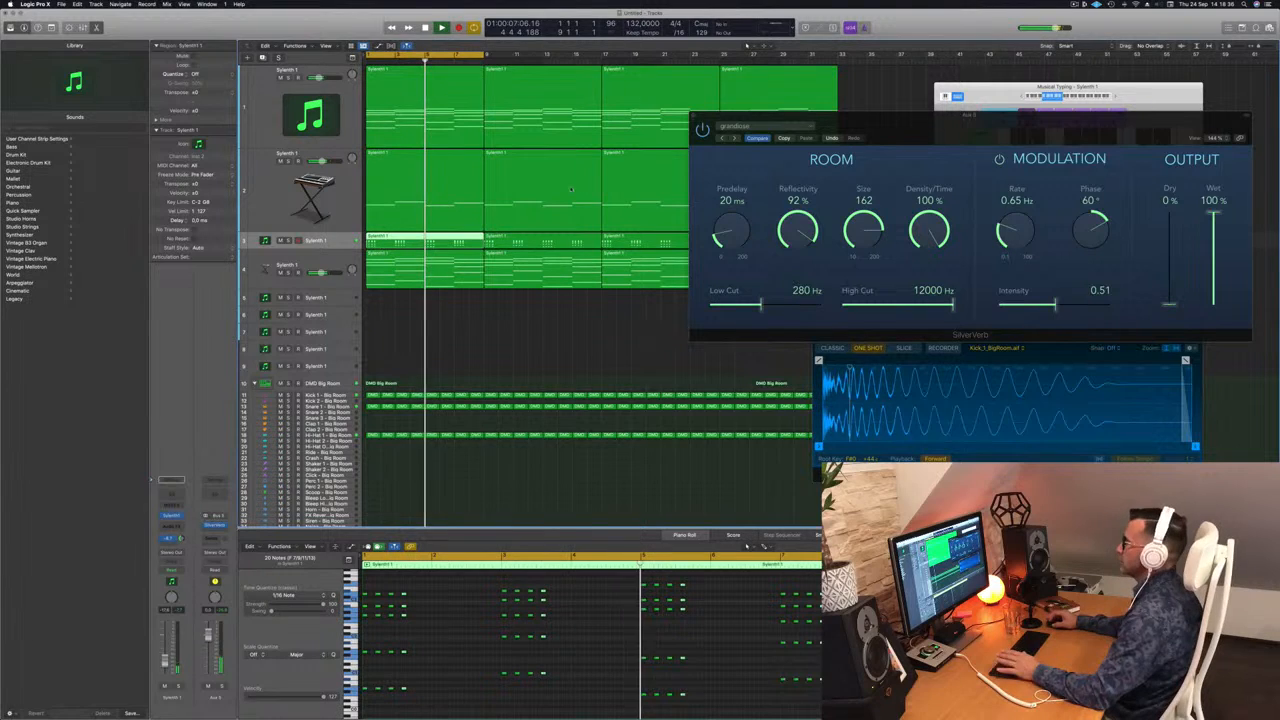
left_click_drag(742, 119, 632, 137)
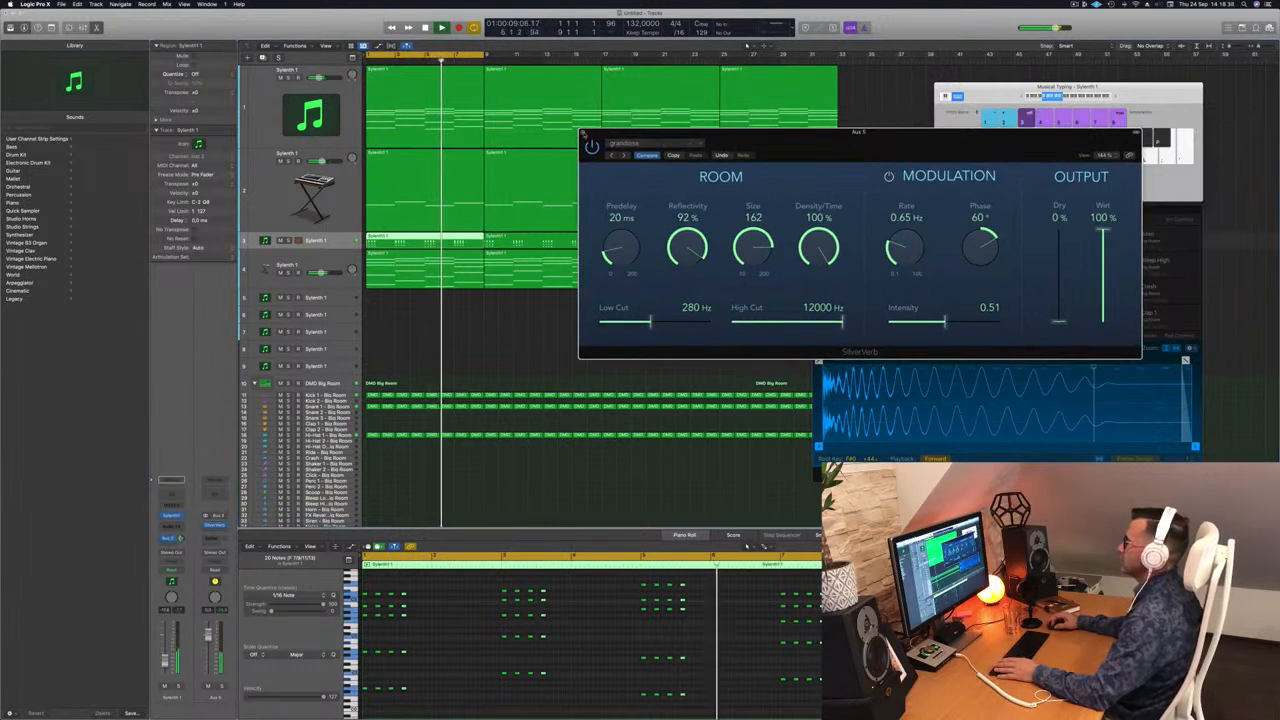
left_click(583, 132)
key("Down")
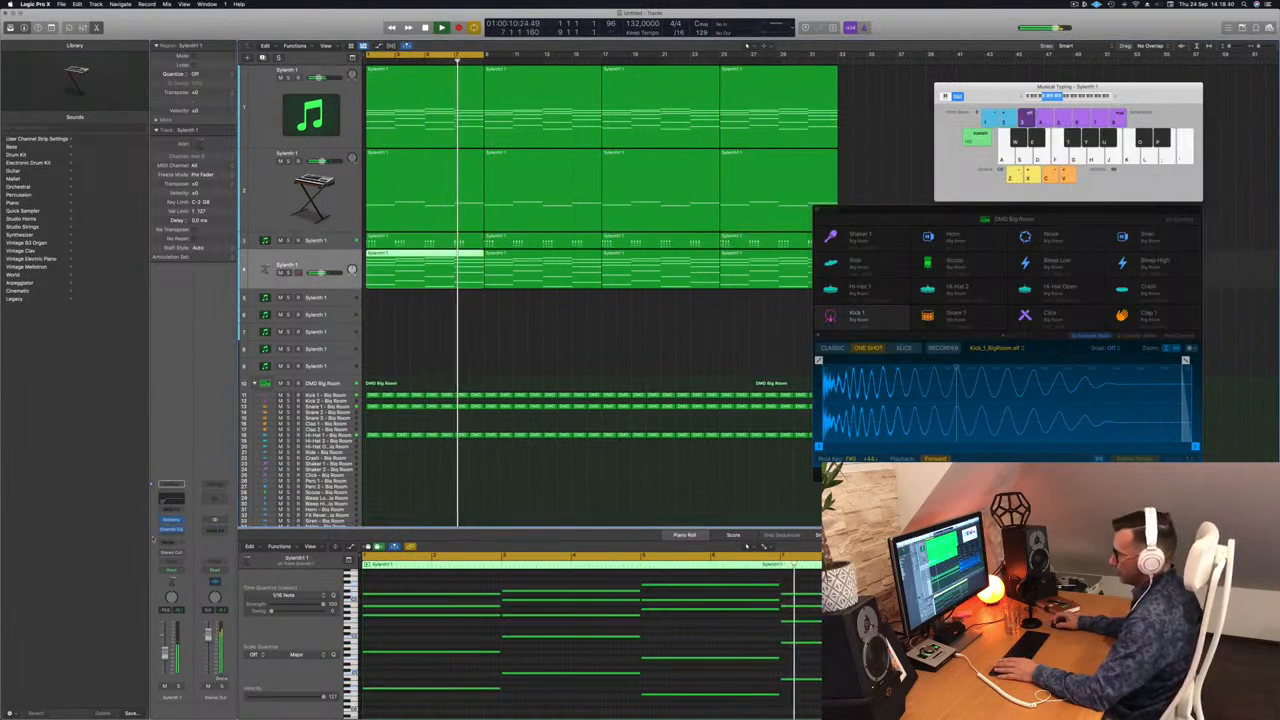
left_click(173, 542)
Send track 4 to Bus 5 and give Aux 5 a Channel EQ low cut near 400 Hz.
mouse_move(180, 553)
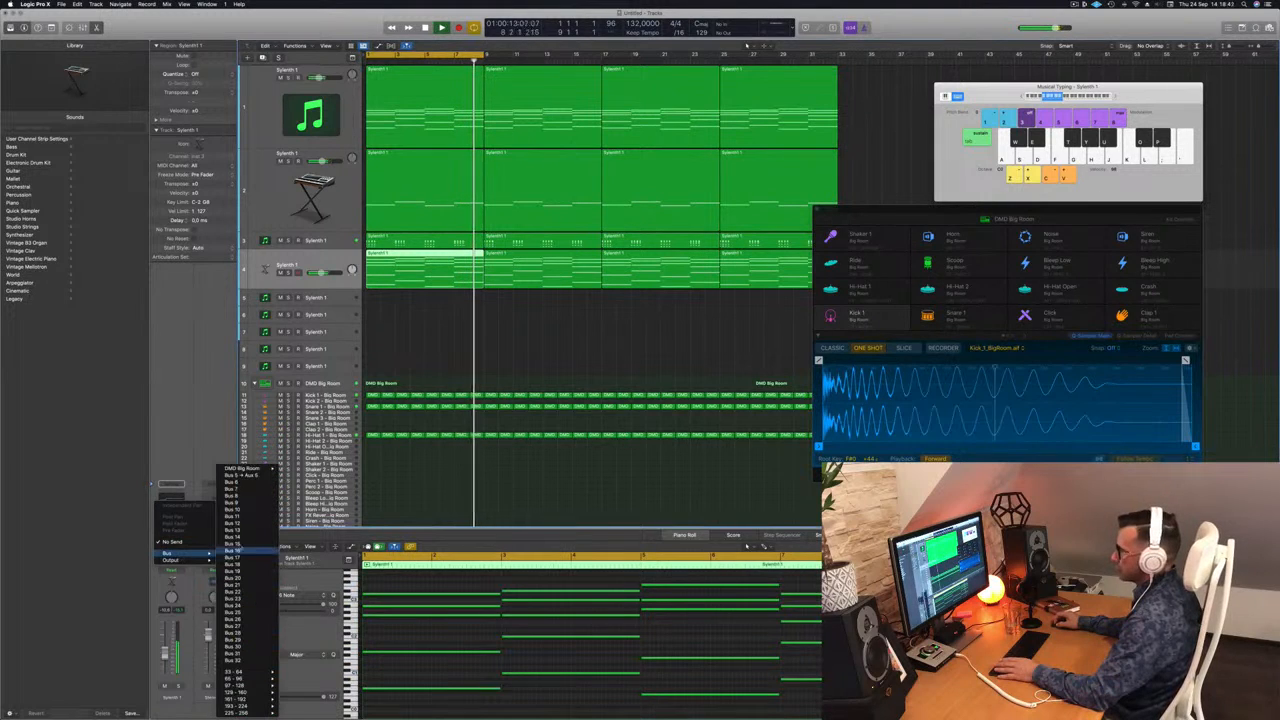
left_click(245, 479)
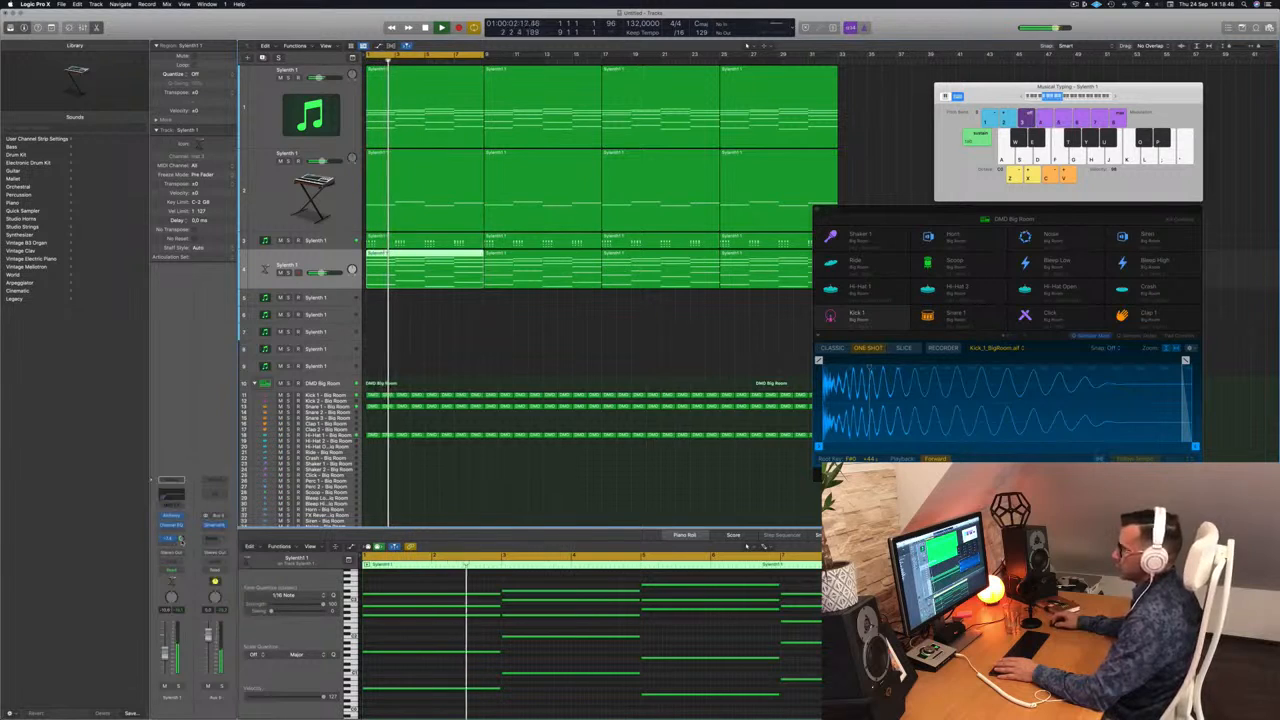
left_click(213, 494)
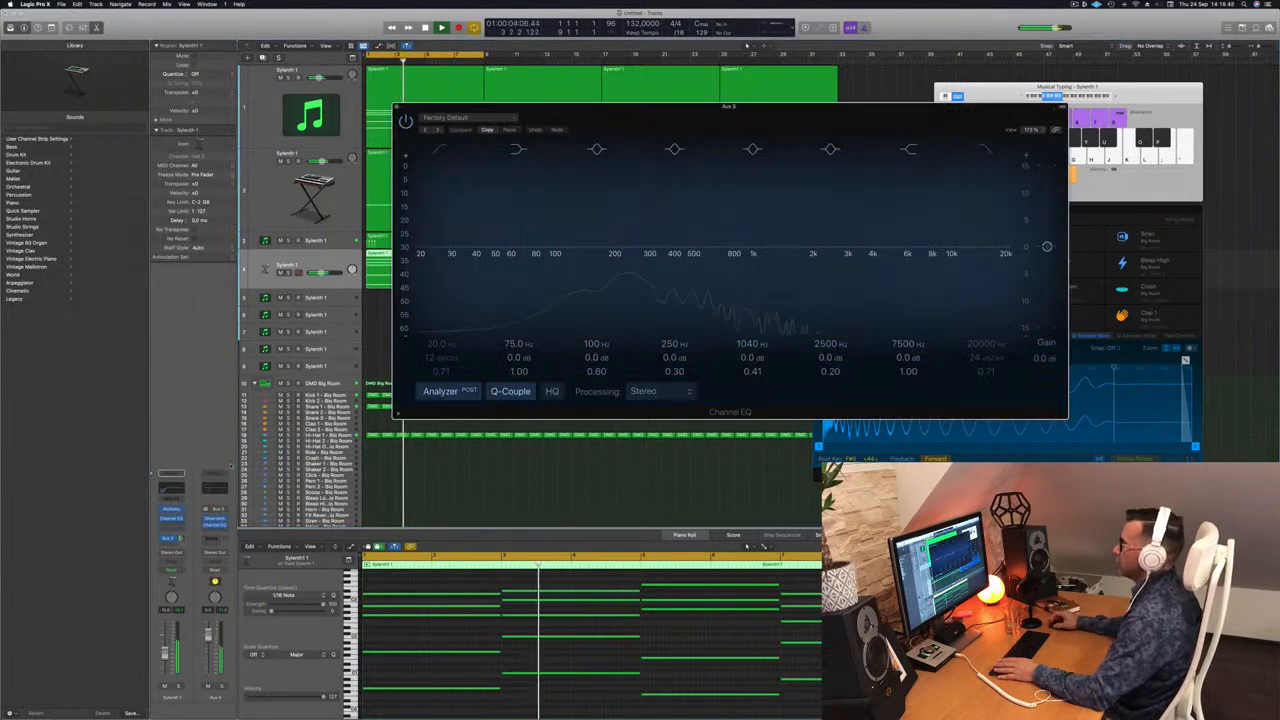
left_click(447, 152)
left_click_drag(444, 229, 689, 232)
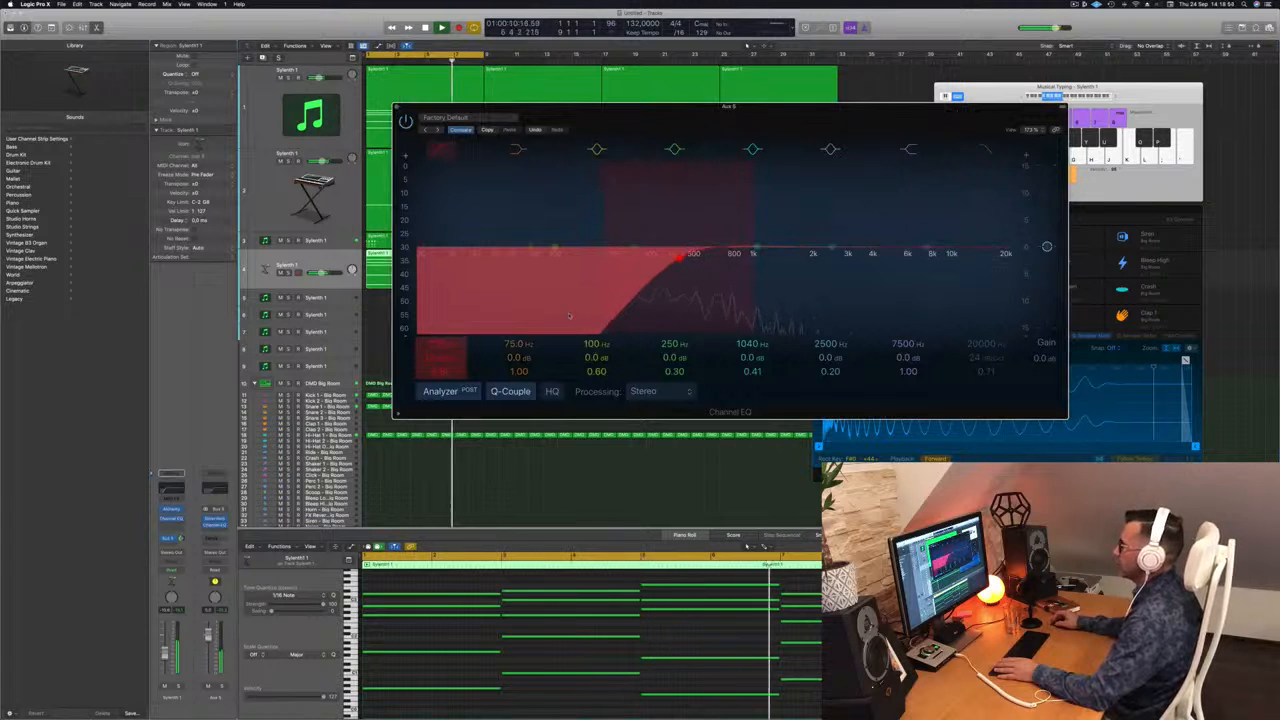
key("super+w")
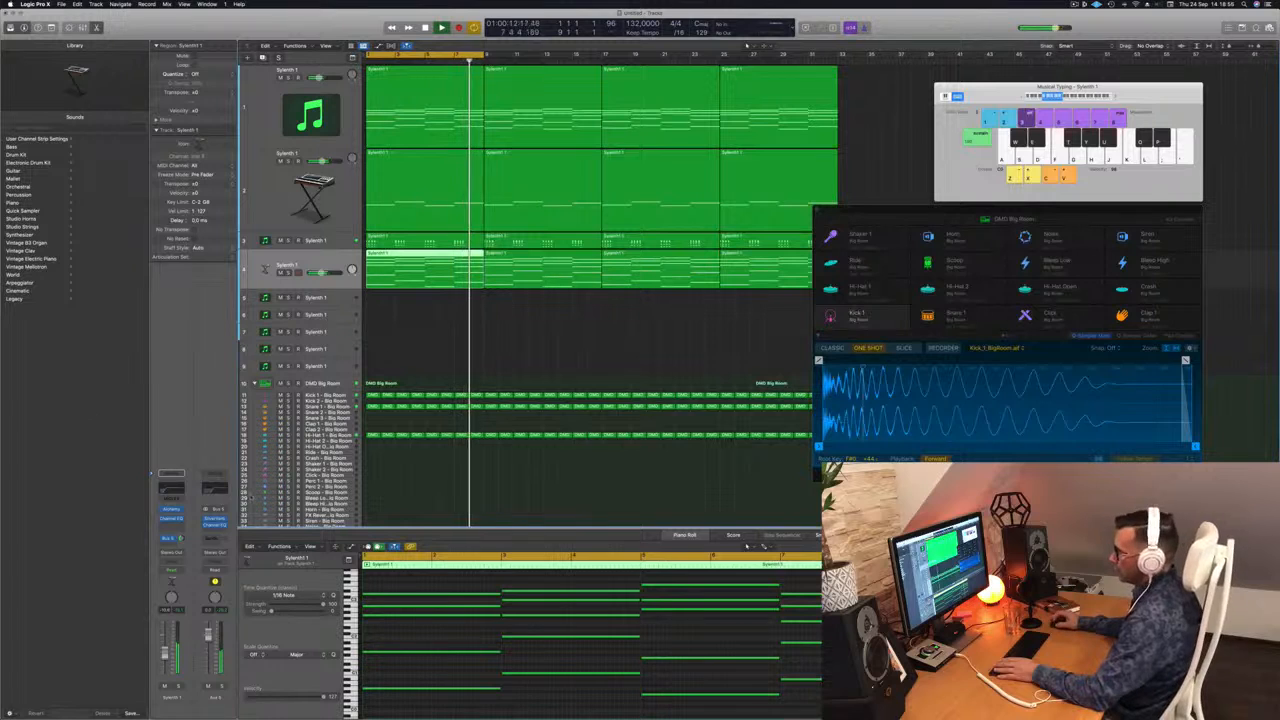
Insert a stereo Compressor on Aux 5, side-chained from Kick 1 - Big Room.
left_click(219, 531)
mouse_move(222, 561)
left_click(283, 561)
left_click(745, 118)
mouse_move(752, 140)
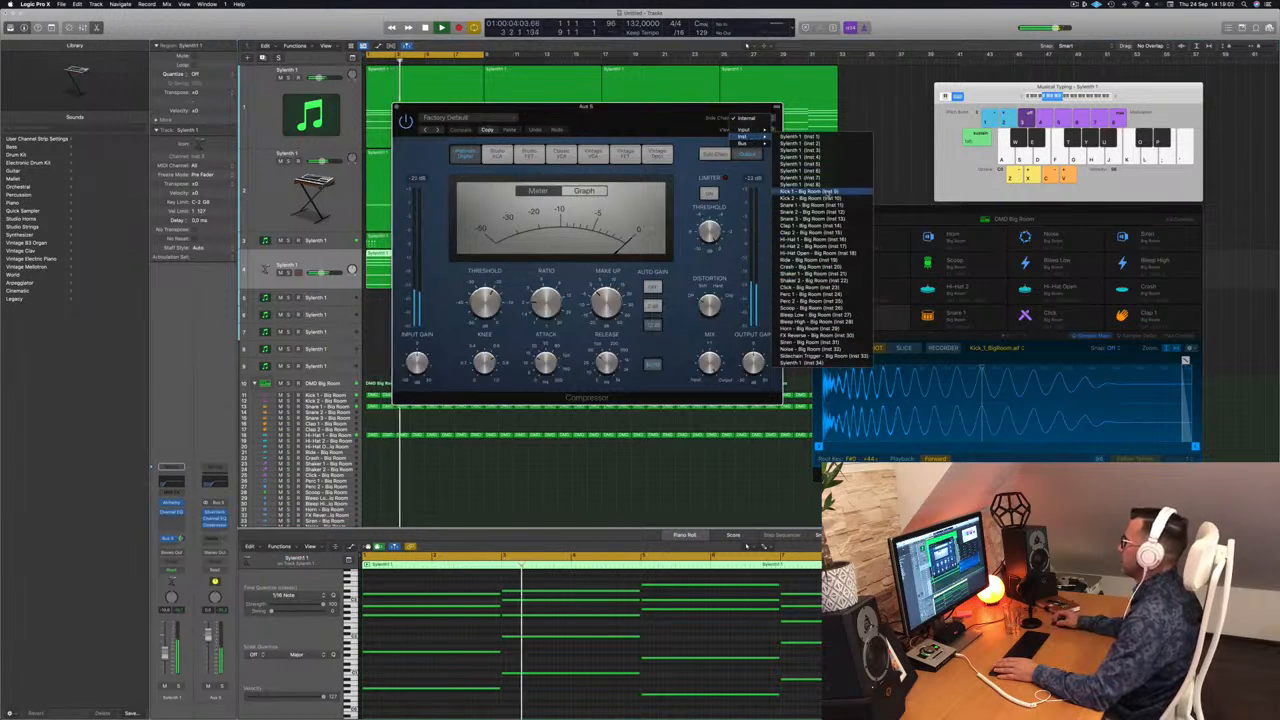
left_click(805, 192)
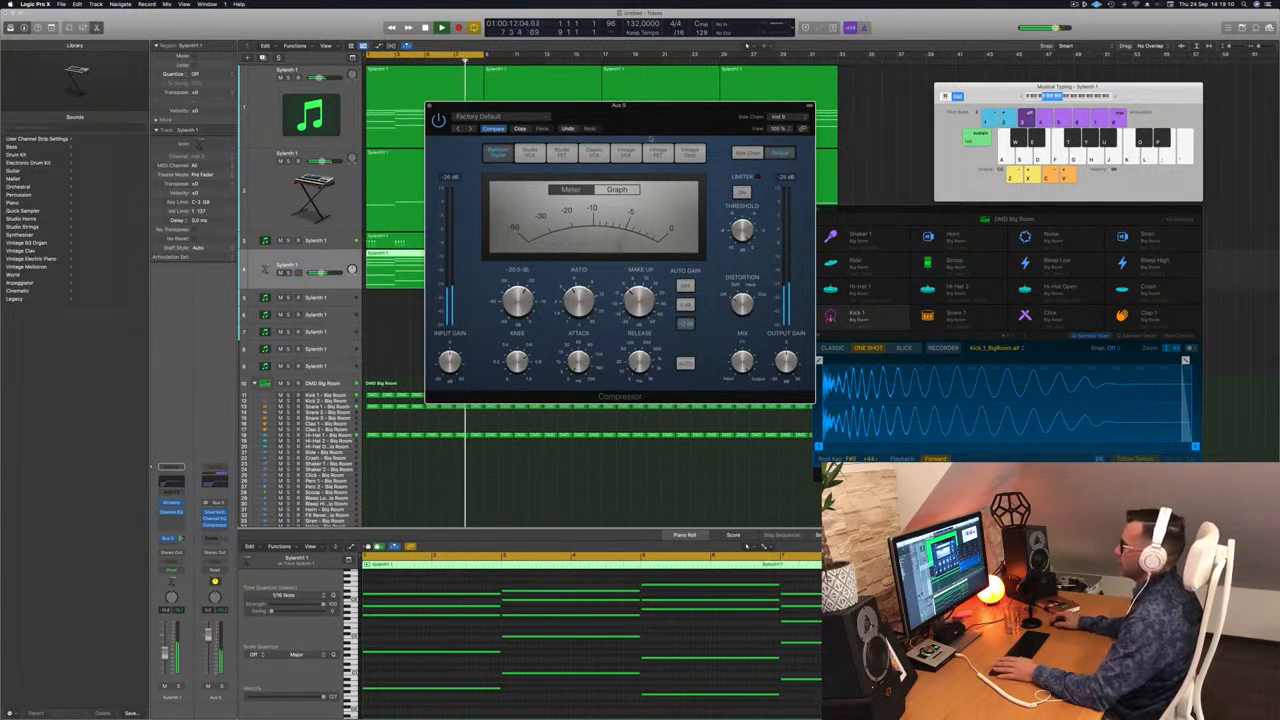
left_click_drag(672, 119, 668, 119)
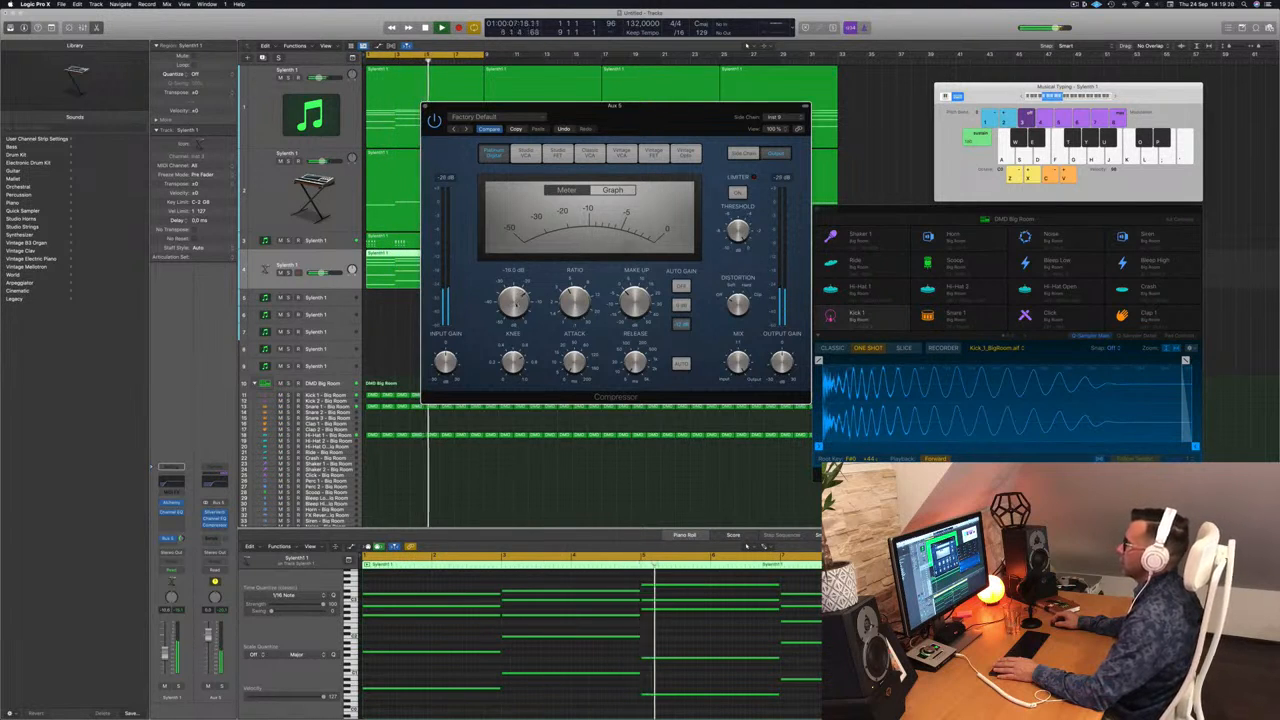
key("space")
left_click(424, 106)
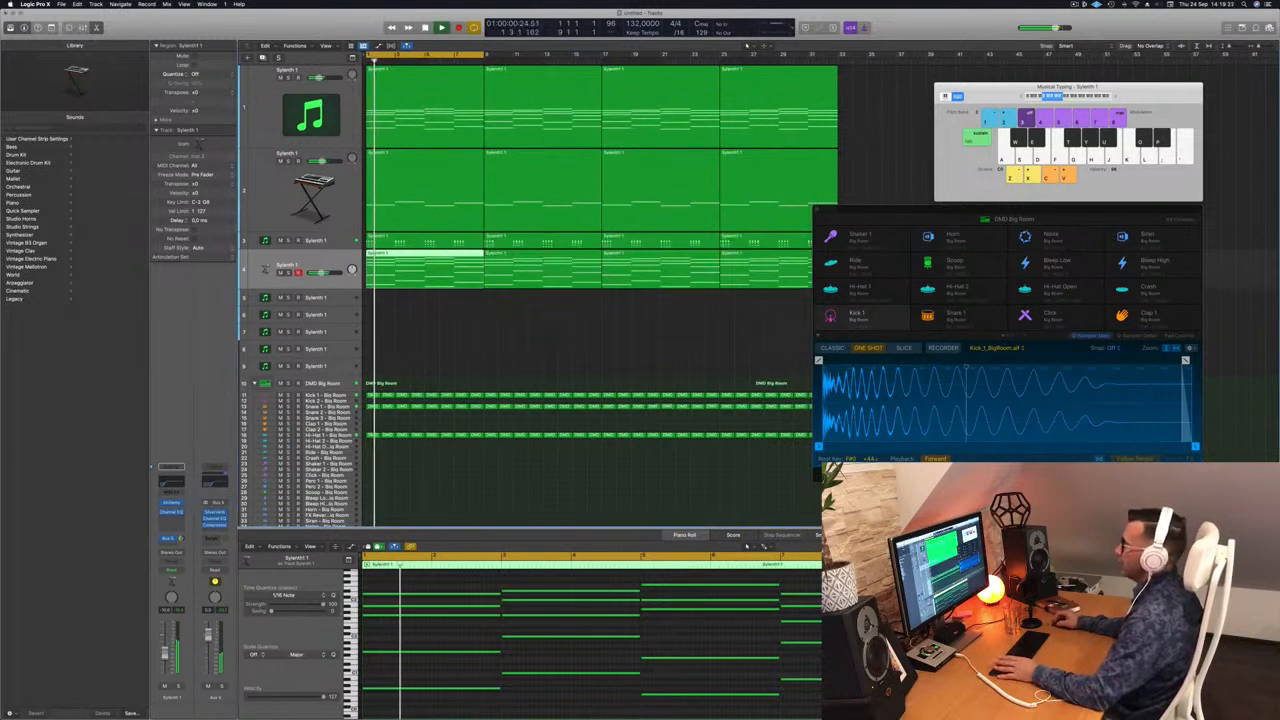
Deselect the region and close the Drum Machine Designer Big Room window.
left_click(466, 337)
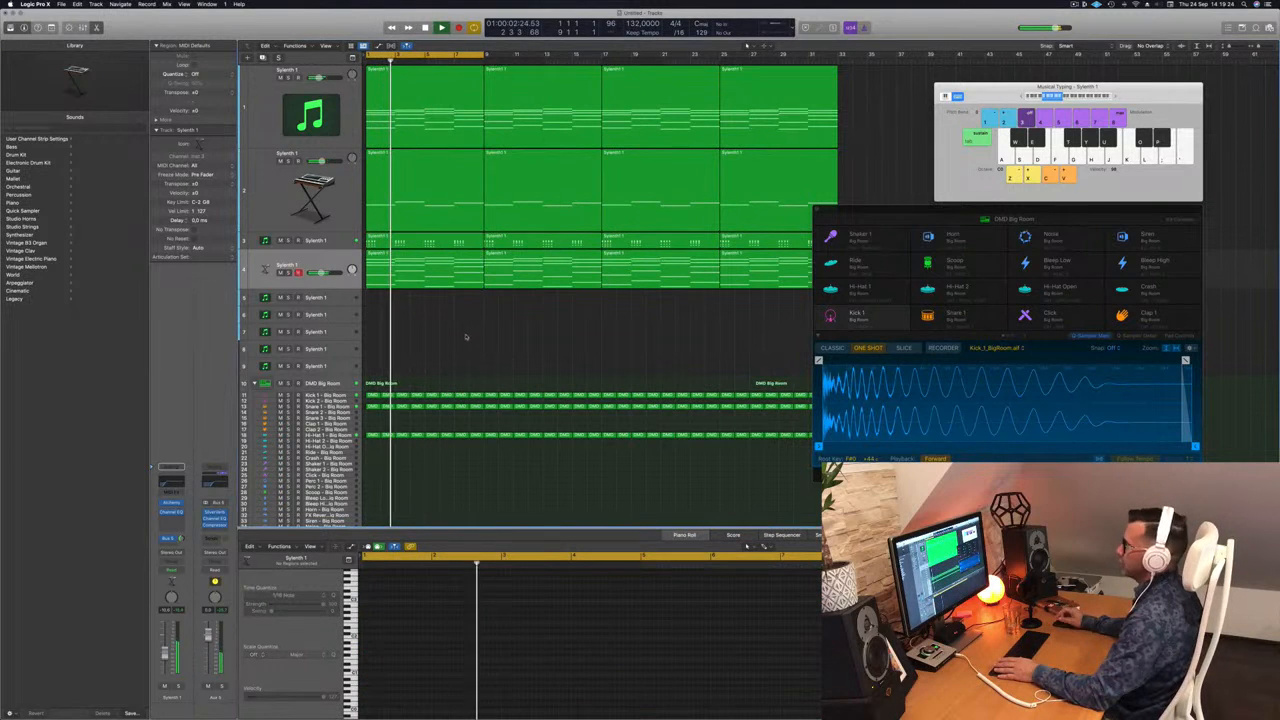
left_click(1057, 219)
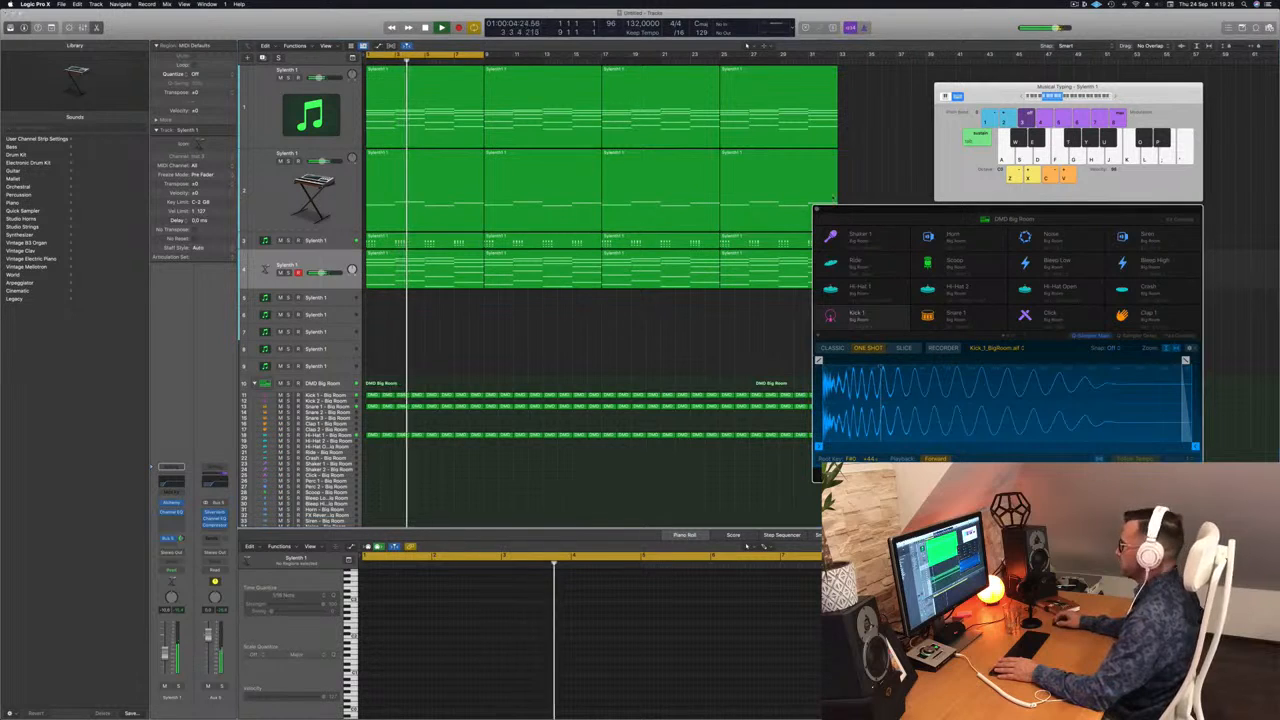
left_click(817, 211)
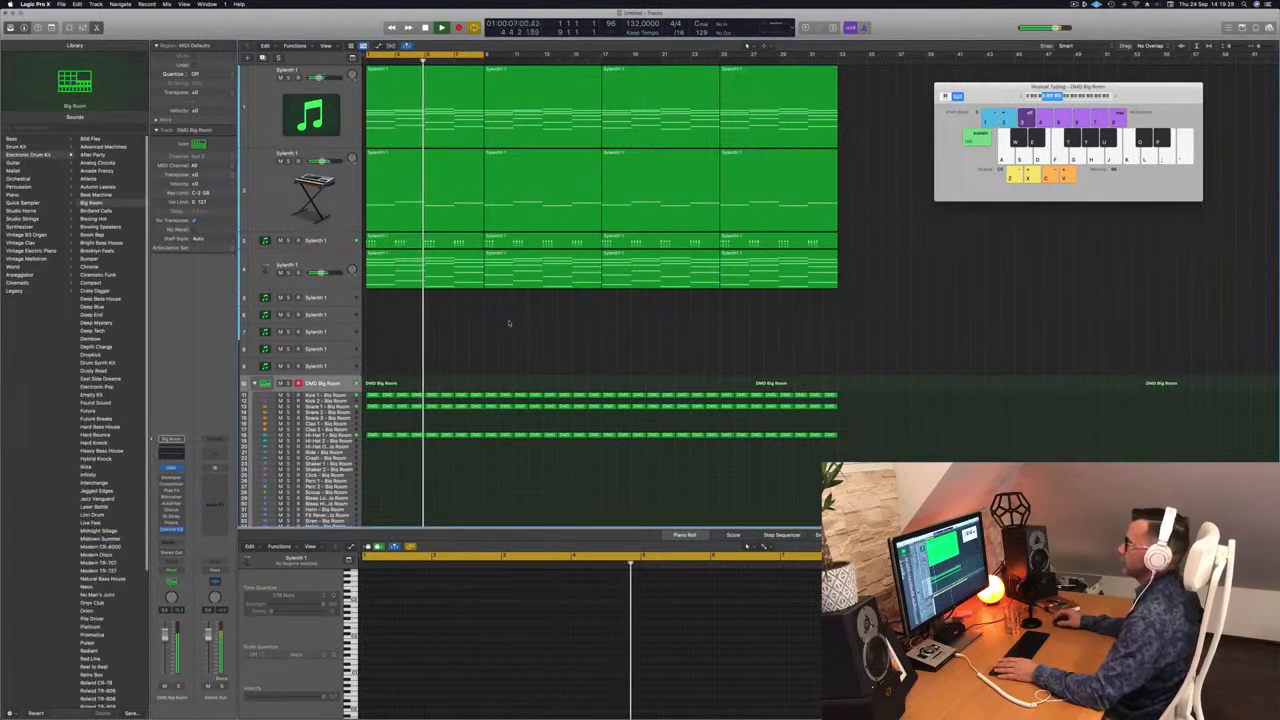
Duplicate Sylenth1 track 3 as a new track 5 and open its Sylenth1 window.
left_click(345, 284)
left_click(345, 240)
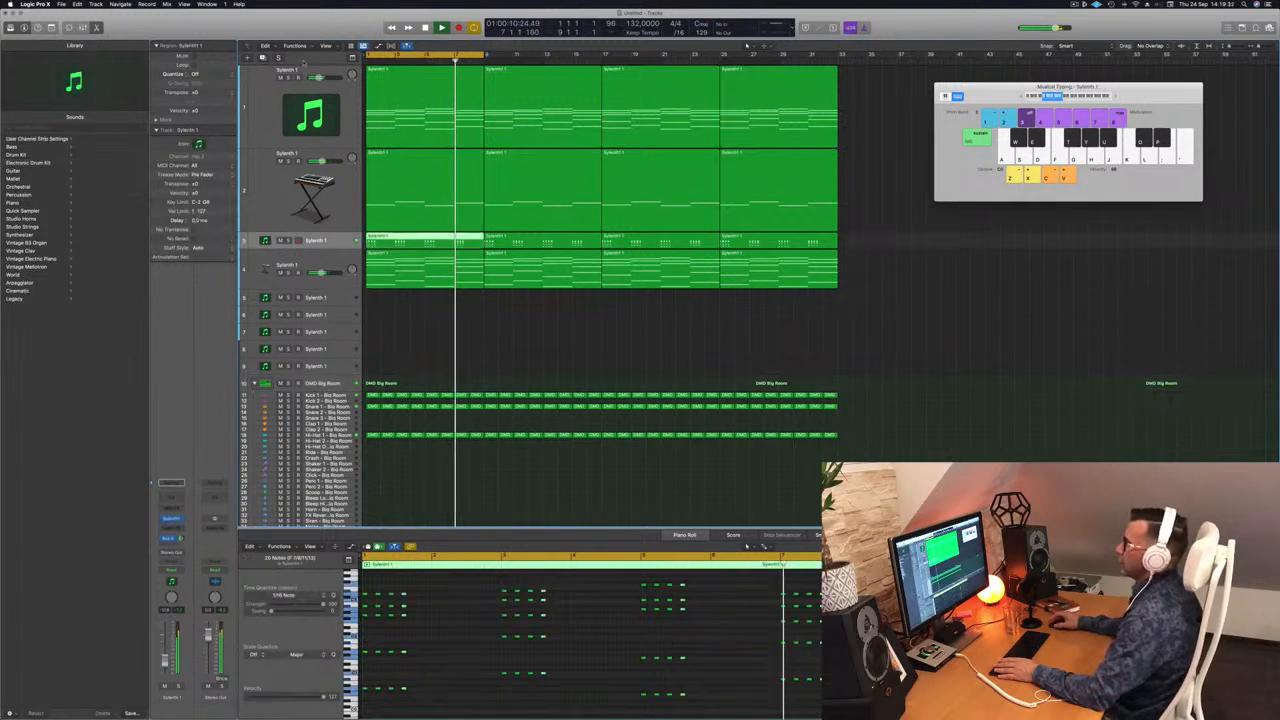
key("super+d")
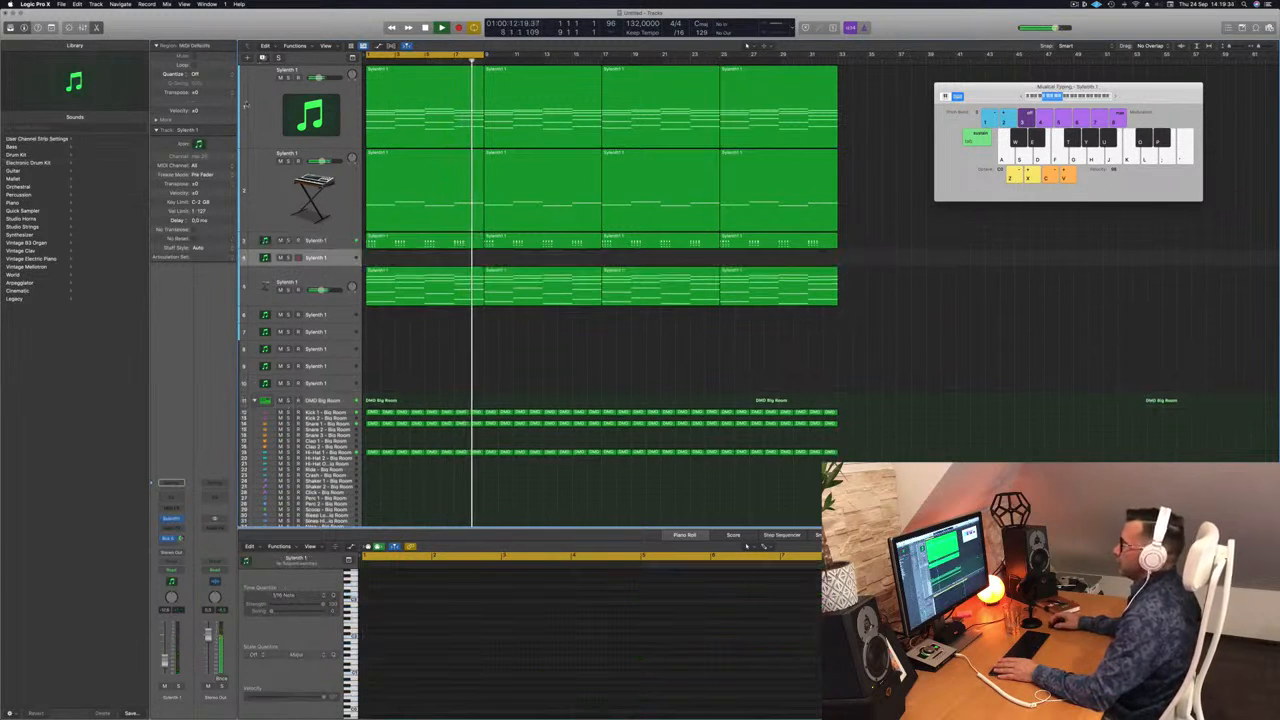
left_click_drag(336, 264, 342, 302)
left_click_drag(341, 311, 343, 314)
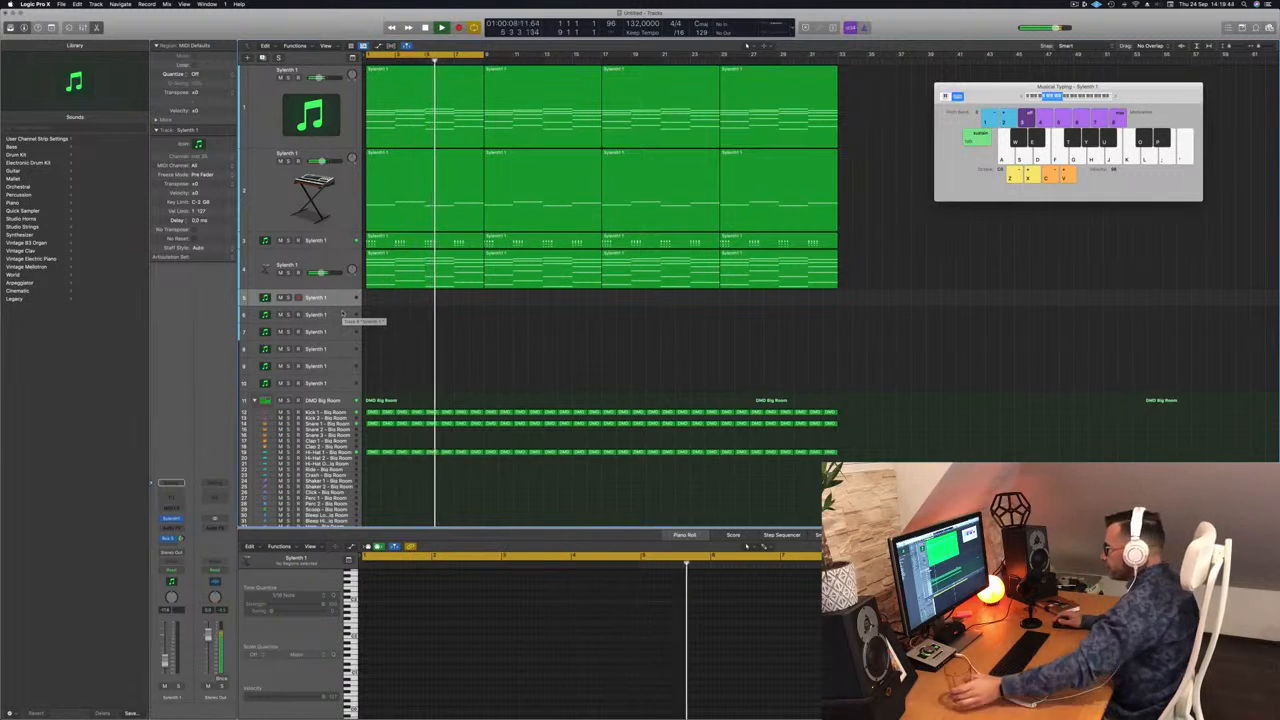
key("ctrl+z")
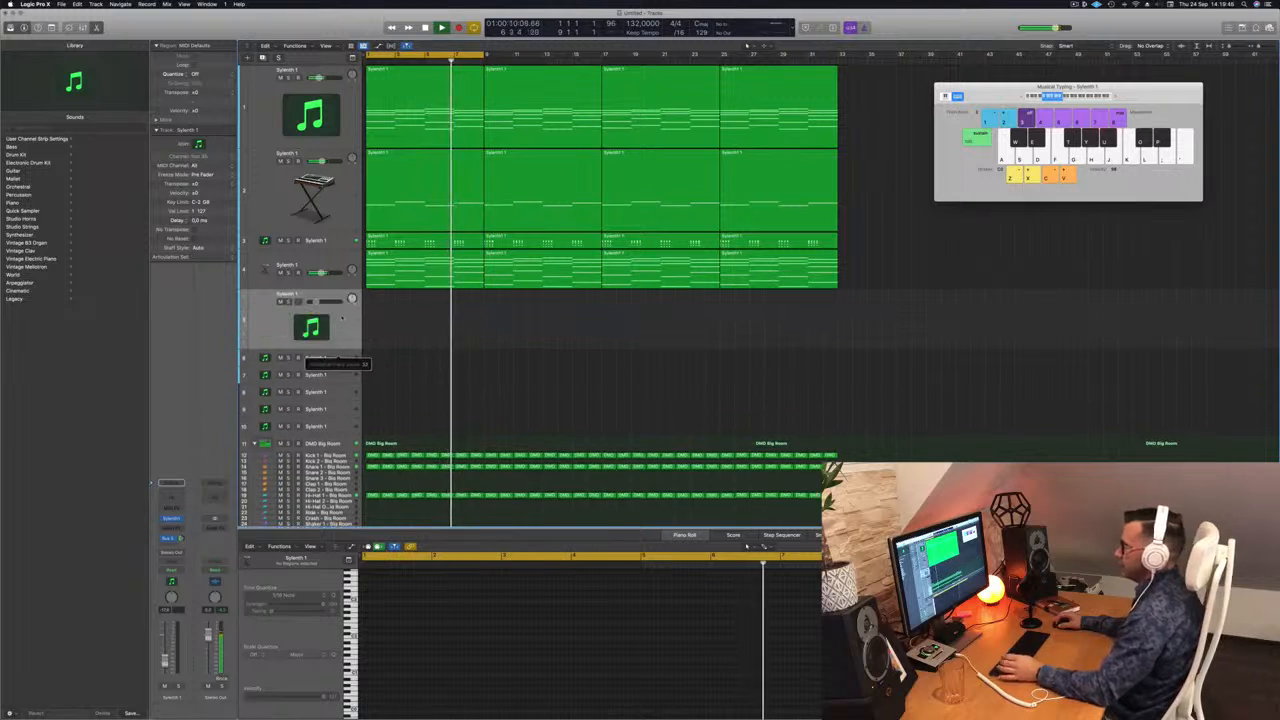
left_click(172, 519)
key("super+w")
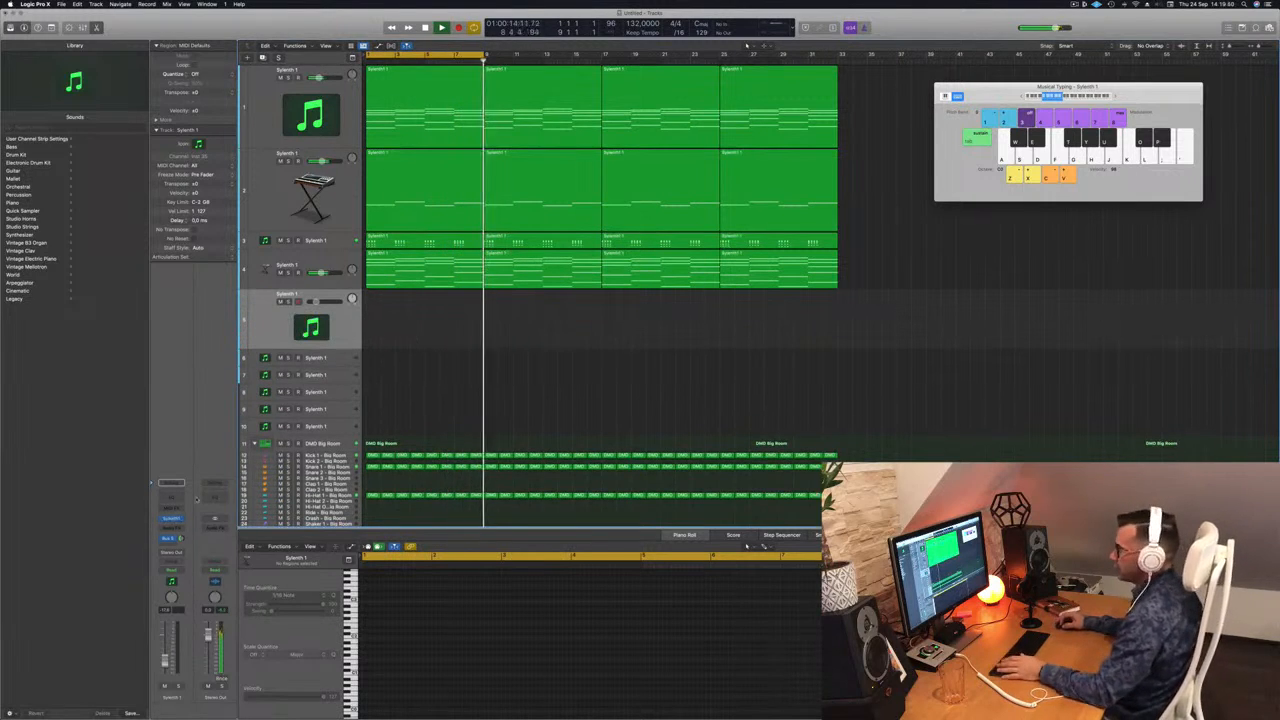
left_click(172, 519)
Lower the lead's fader slightly, set its Bus 5 send to -2,1, hide Inspector, show Mixer.
left_click_drag(660, 122, 975, 249)
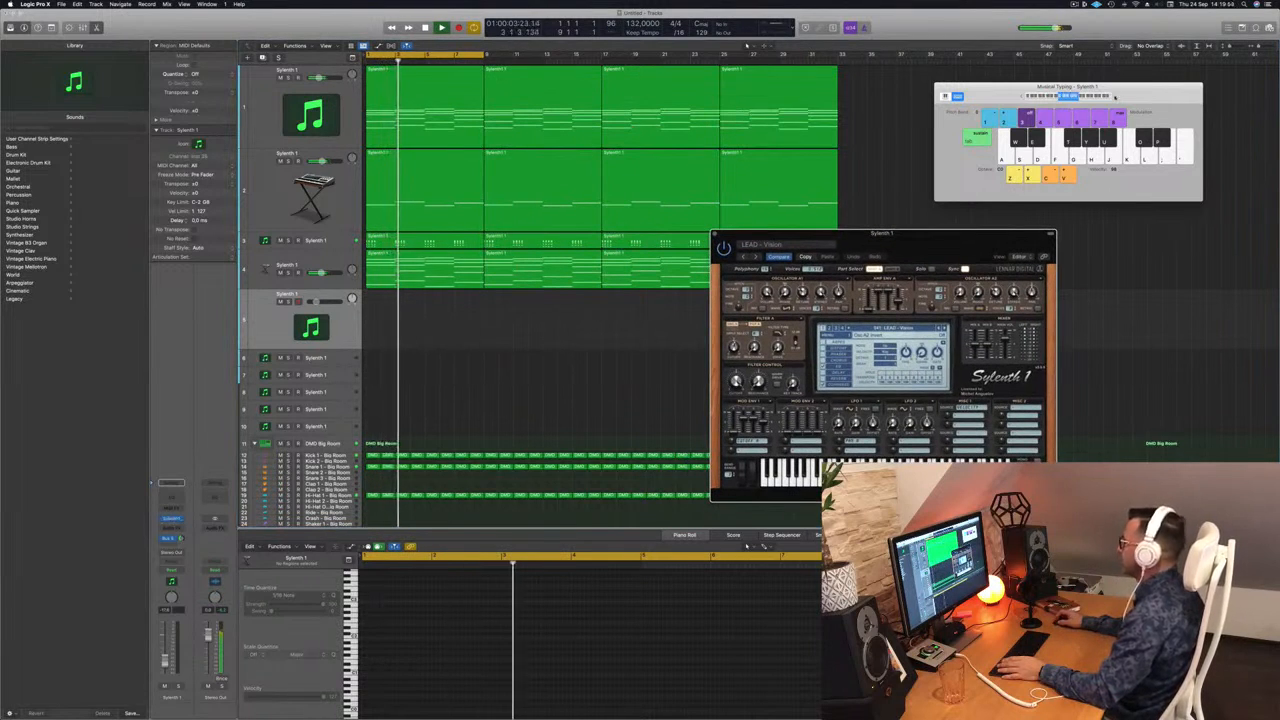
left_click_drag(939, 238, 776, 175)
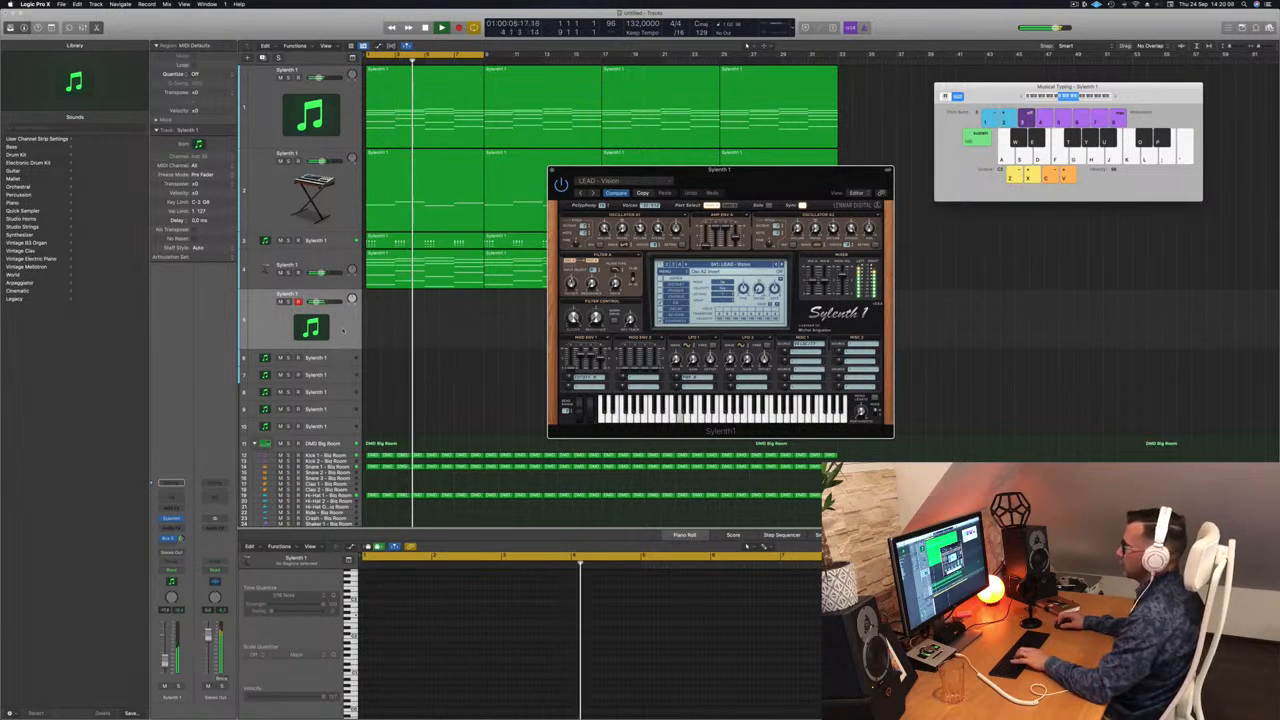
left_click_drag(165, 661, 165, 664)
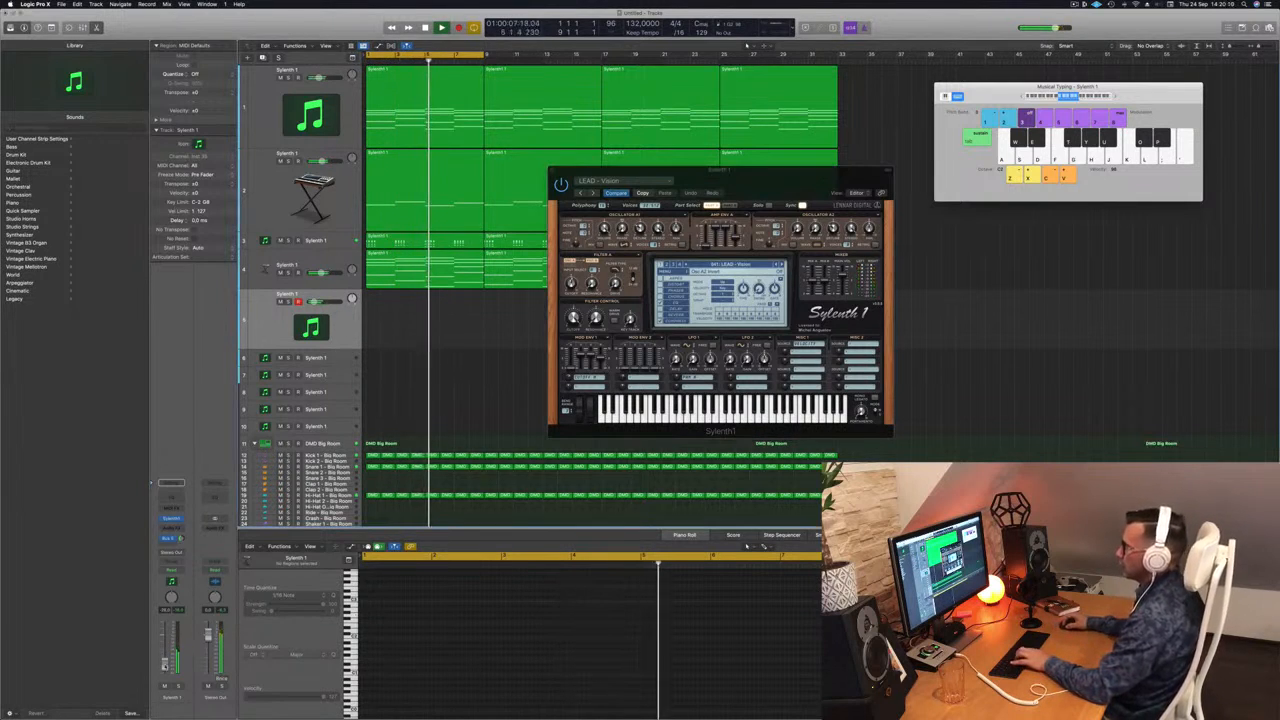
left_click_drag(181, 539, 182, 539)
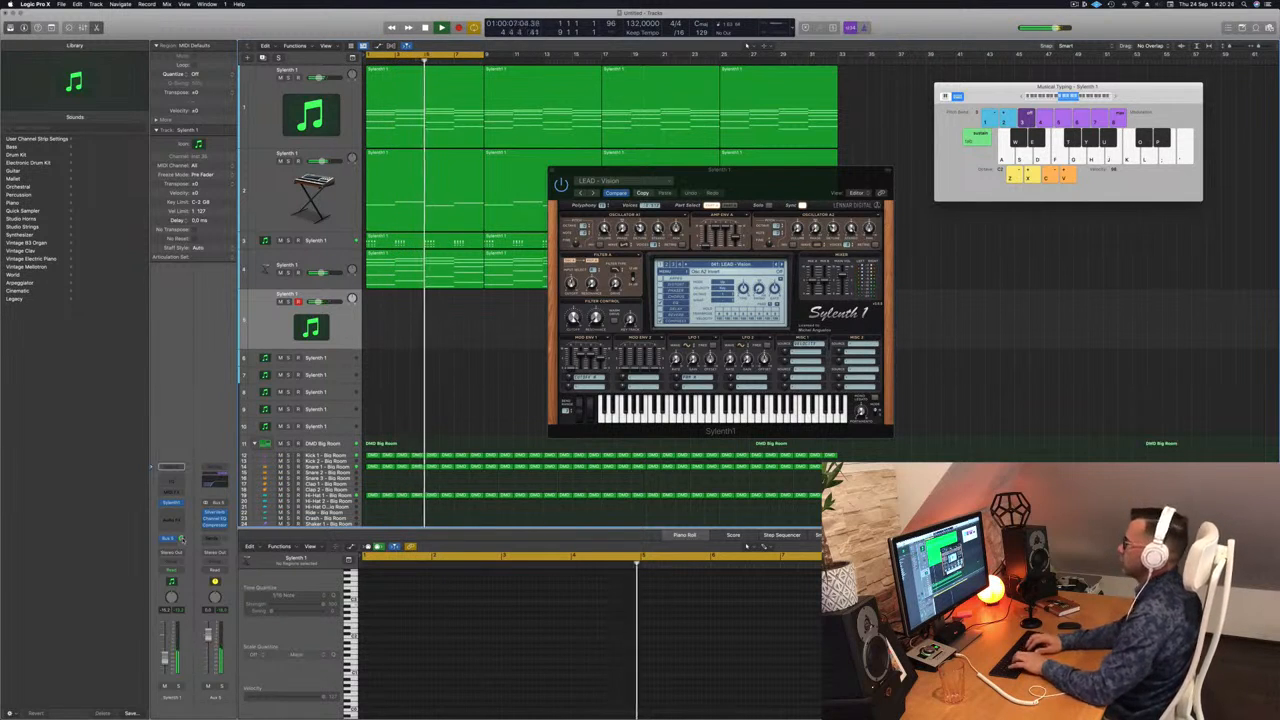
key("i")
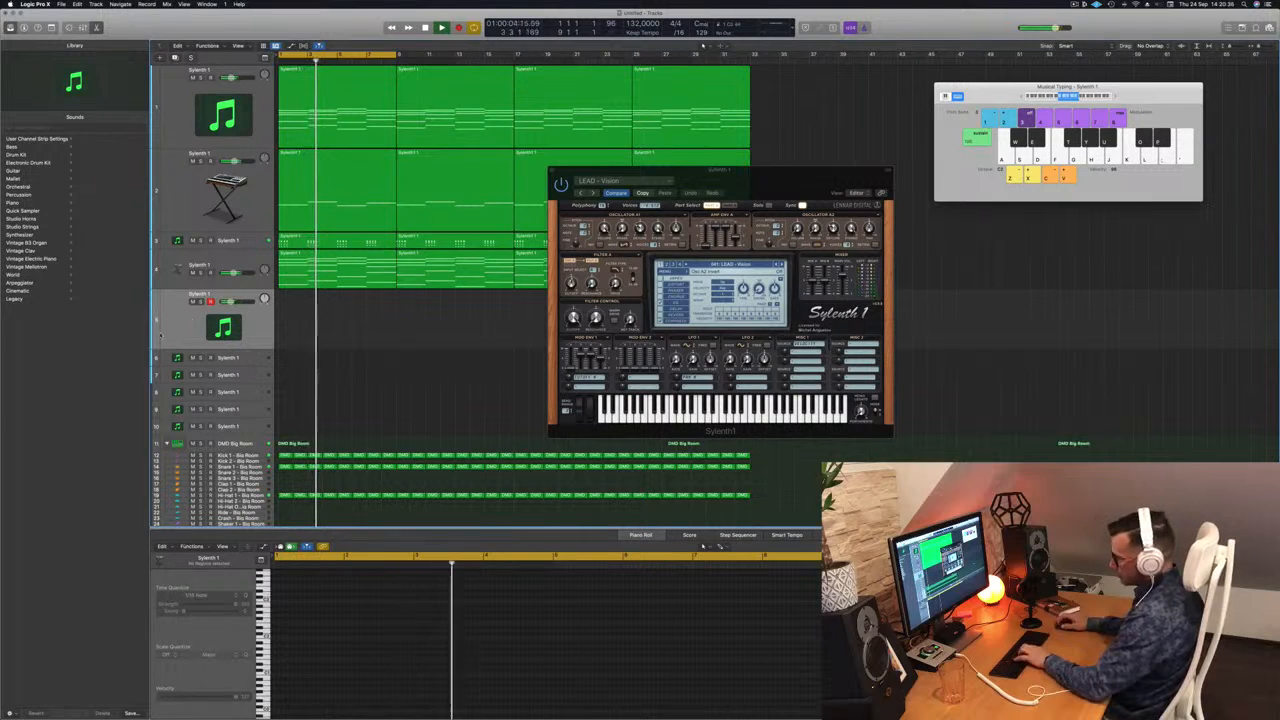
key("x")
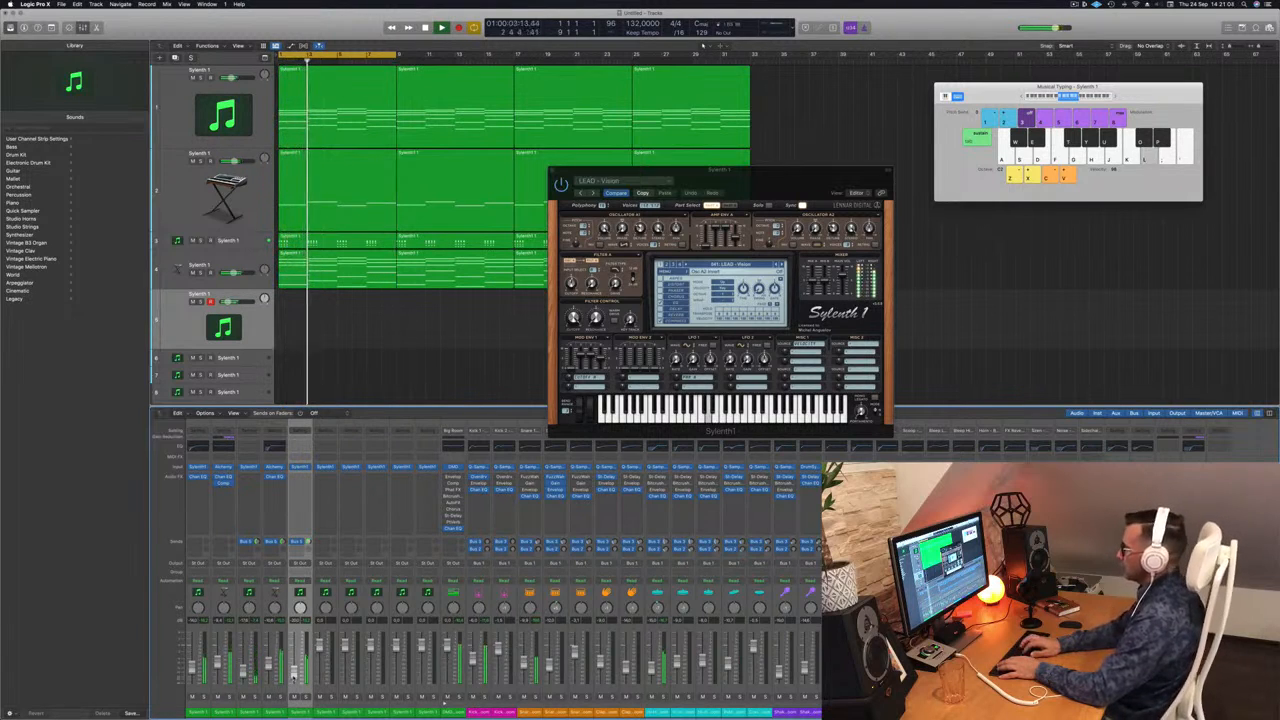
Record a take on track 5, then delete the newly recorded region.
key("r")
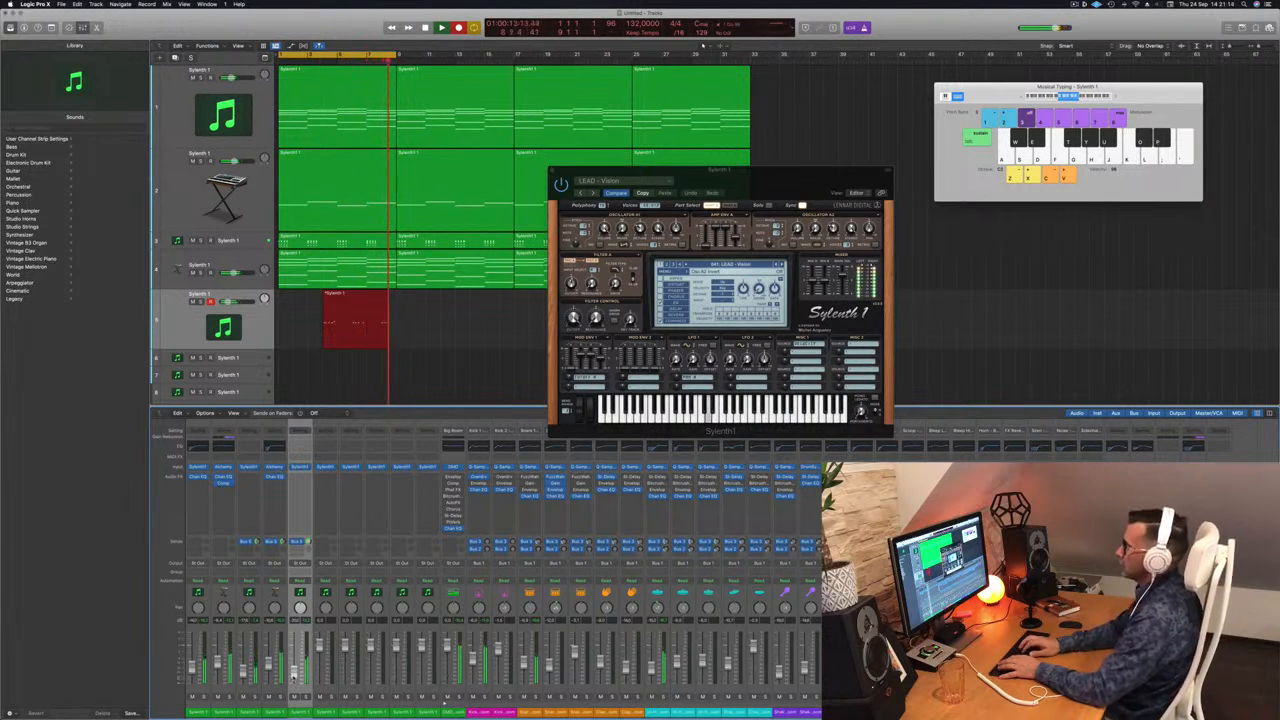
key("space")
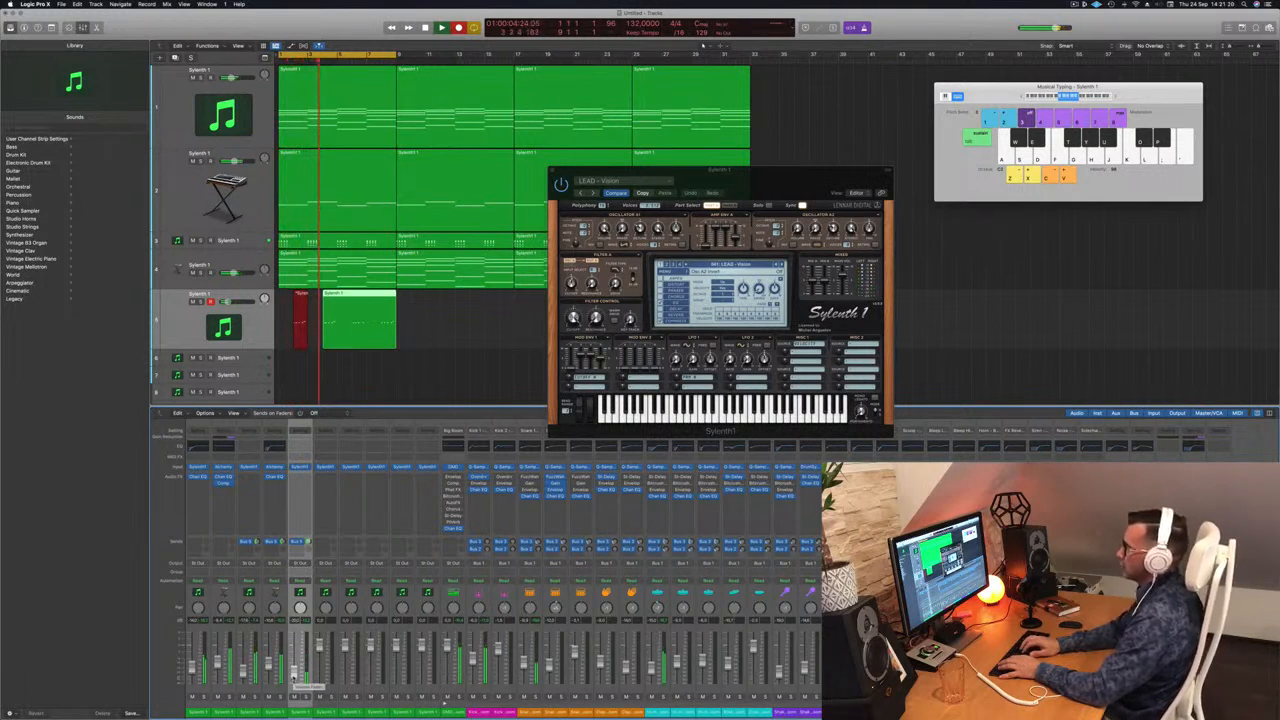
key("space")
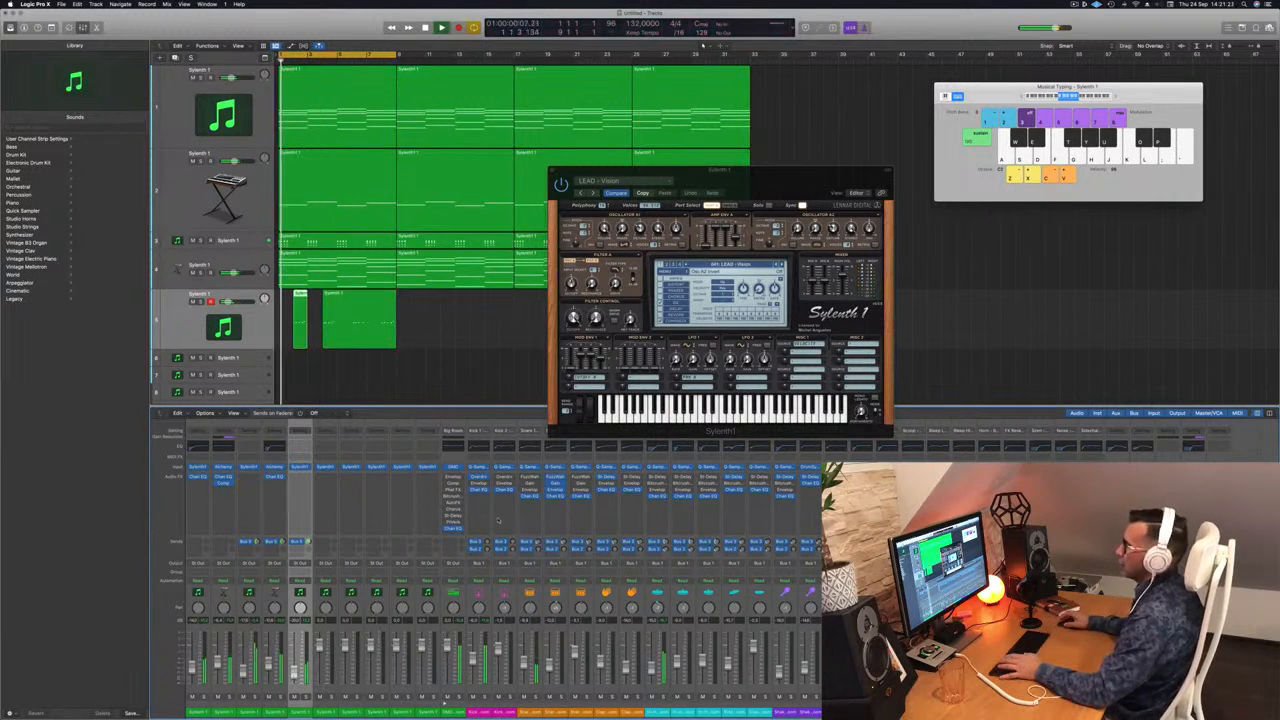
key("space")
left_click(366, 307)
key("Delete")
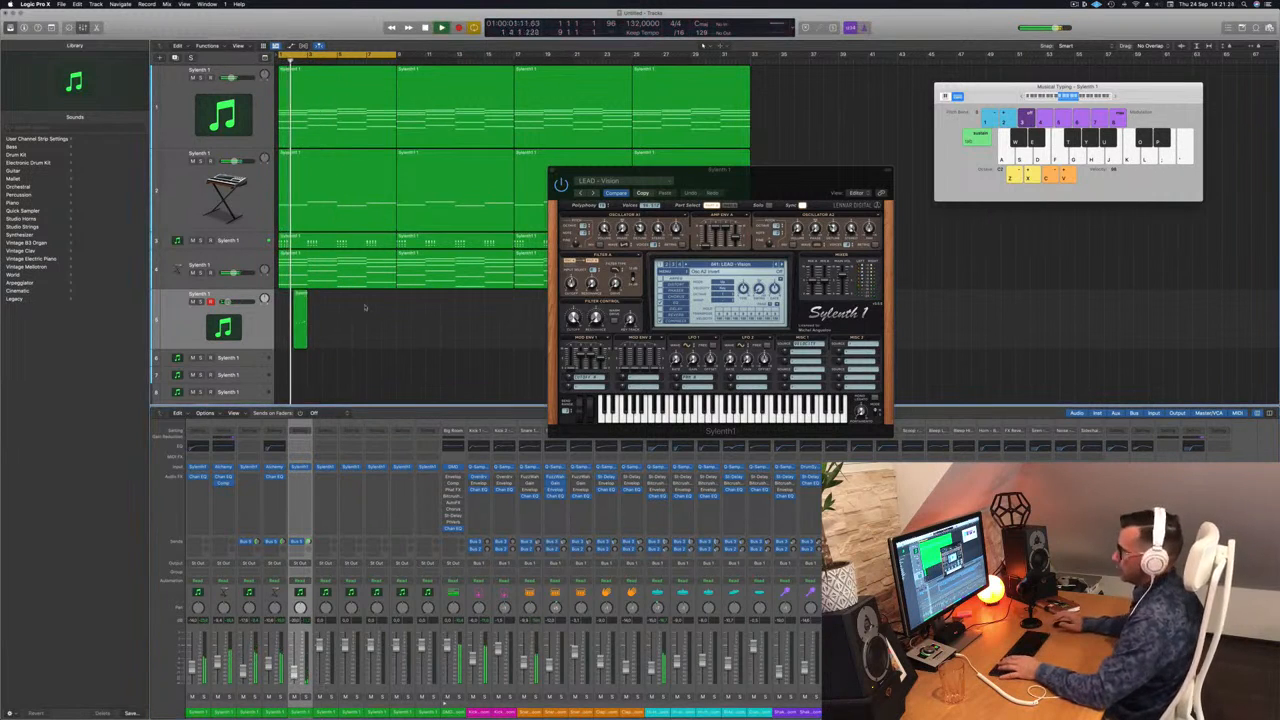
key("space")
With track 5's note editor shown, copy its region to sit beside the original.
key("p")
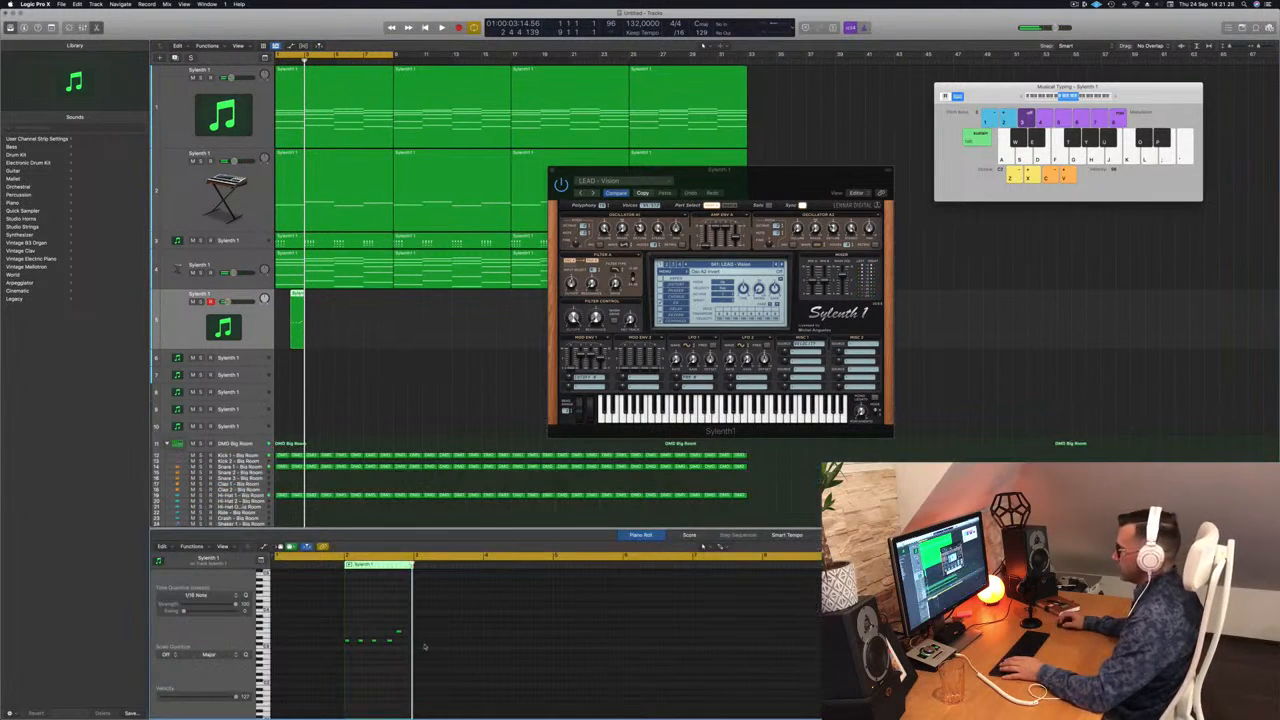
key("space")
scroll(366, 349, "up", 5)
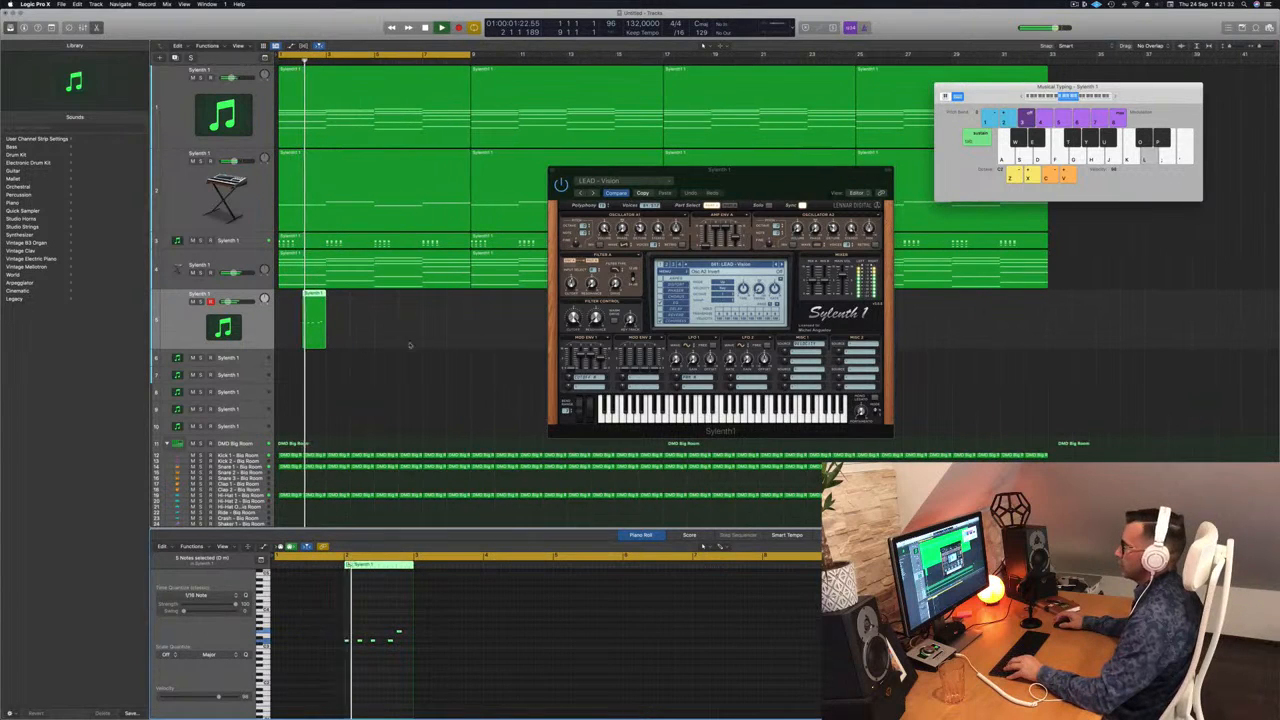
left_click_drag(789, 171, 941, 143)
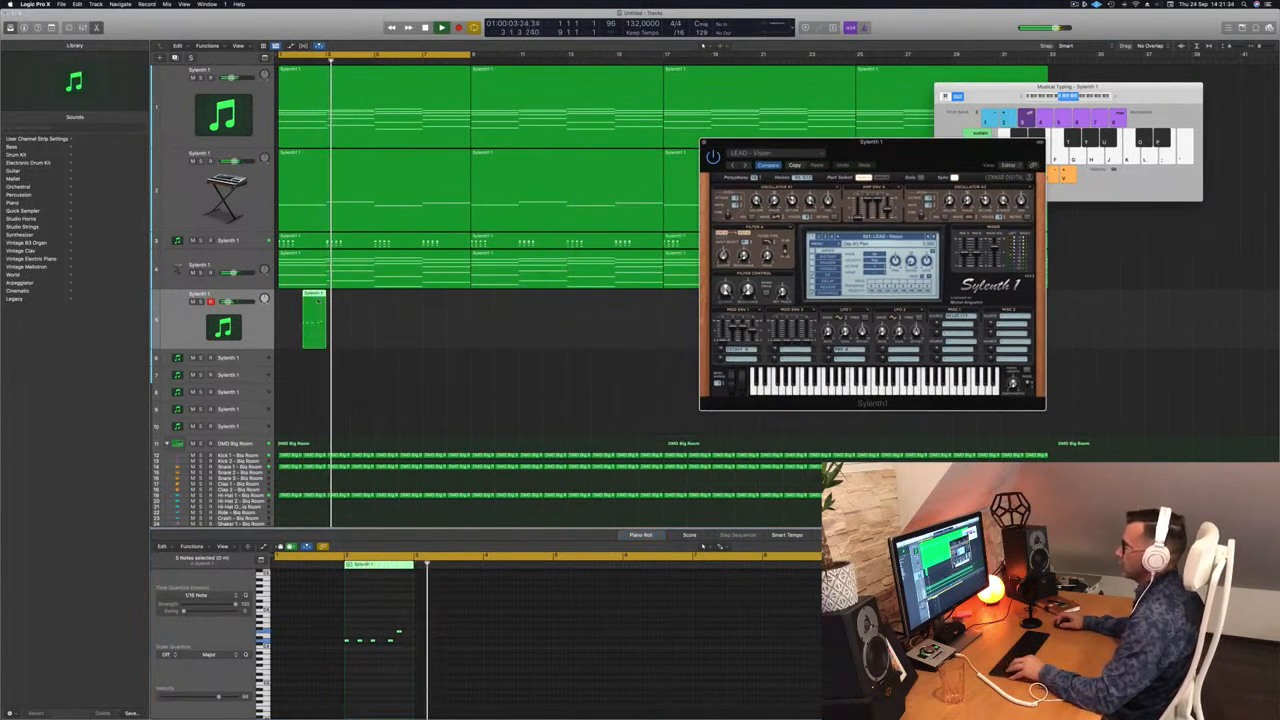
left_click_drag(318, 300, 419, 311)
left_click(318, 293, "shift")
Lower track 5's volume slightly, then swap the note editor for the mixer.
left_click(254, 316)
left_click_drag(228, 302, 226, 302)
left_click_drag(780, 142, 647, 78)
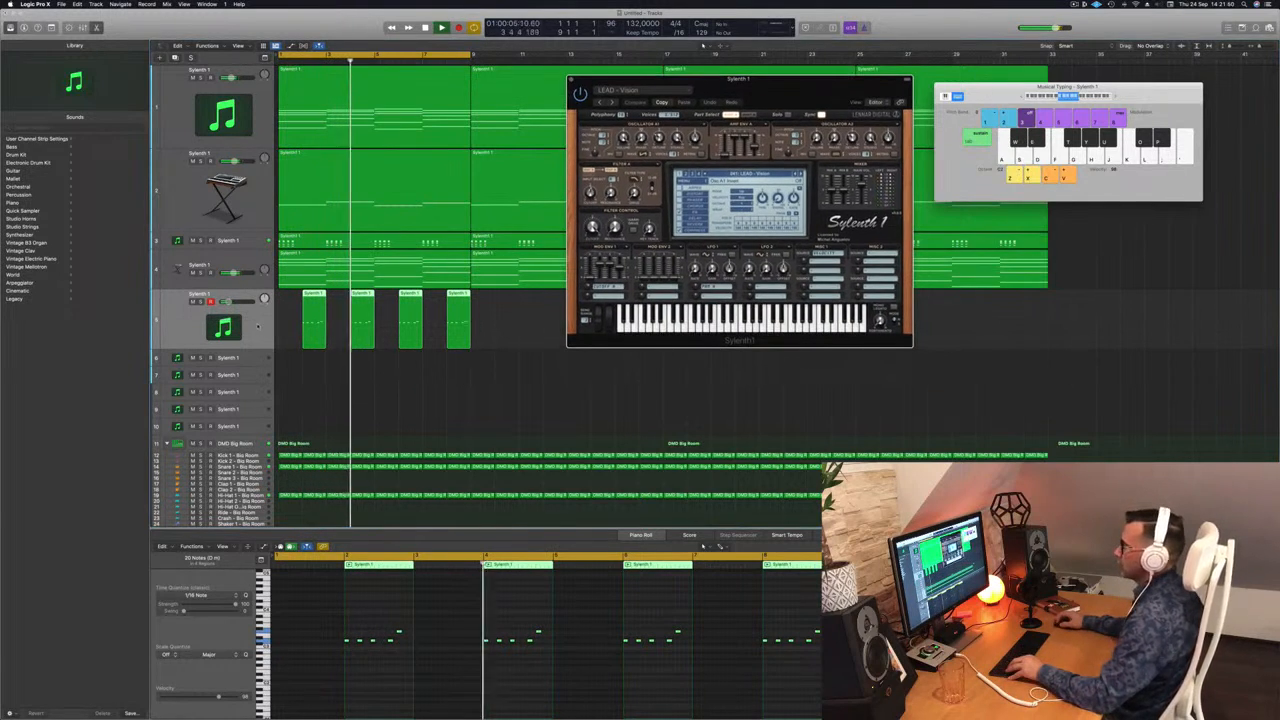
left_click(259, 324)
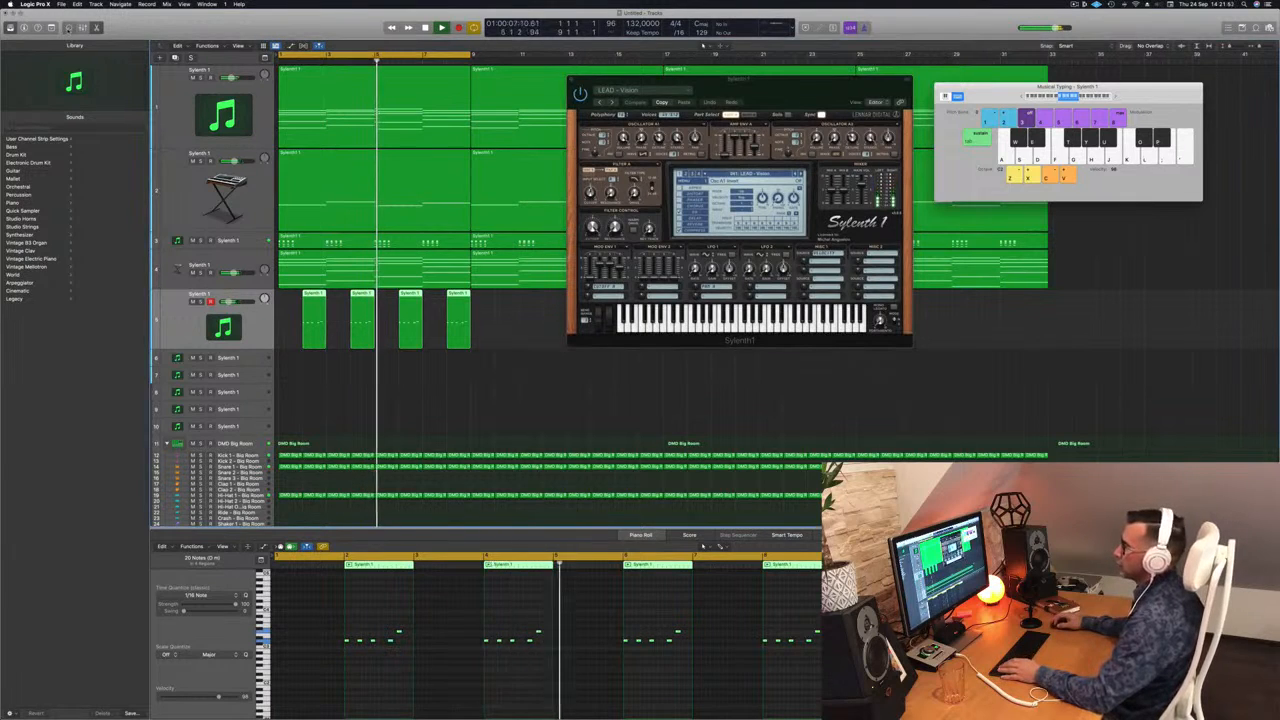
left_click(68, 27)
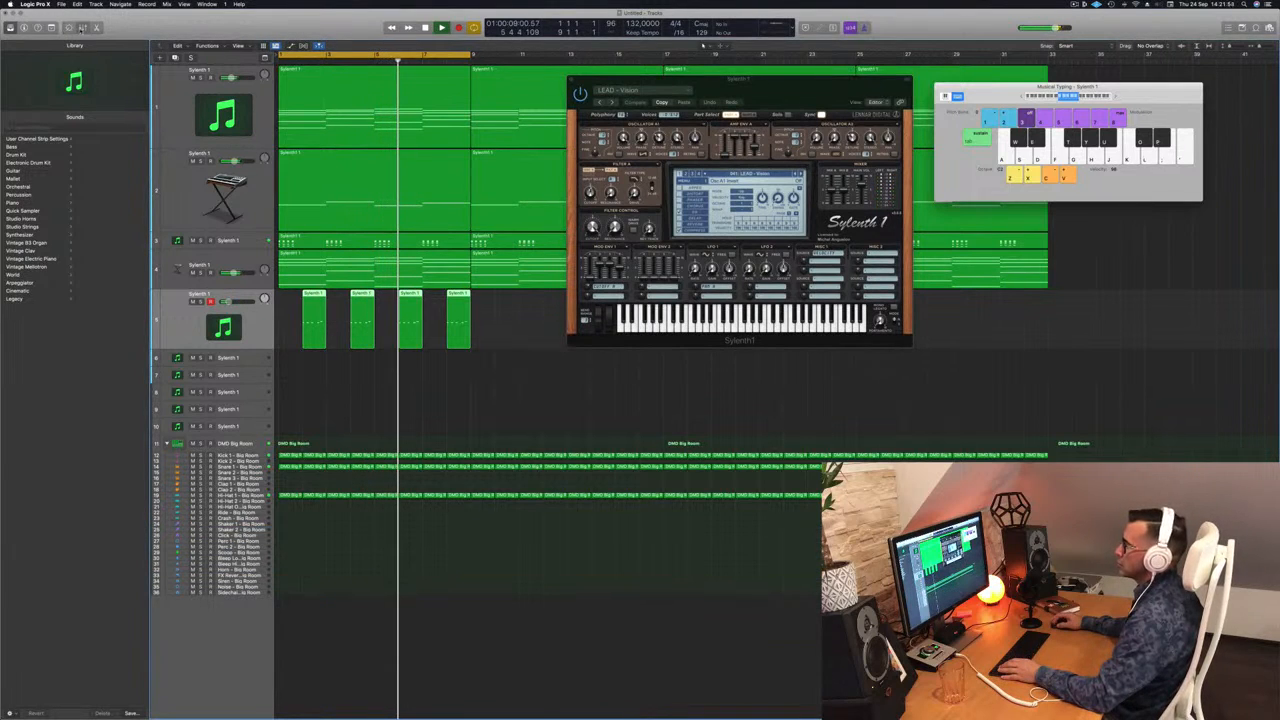
left_click(82, 27)
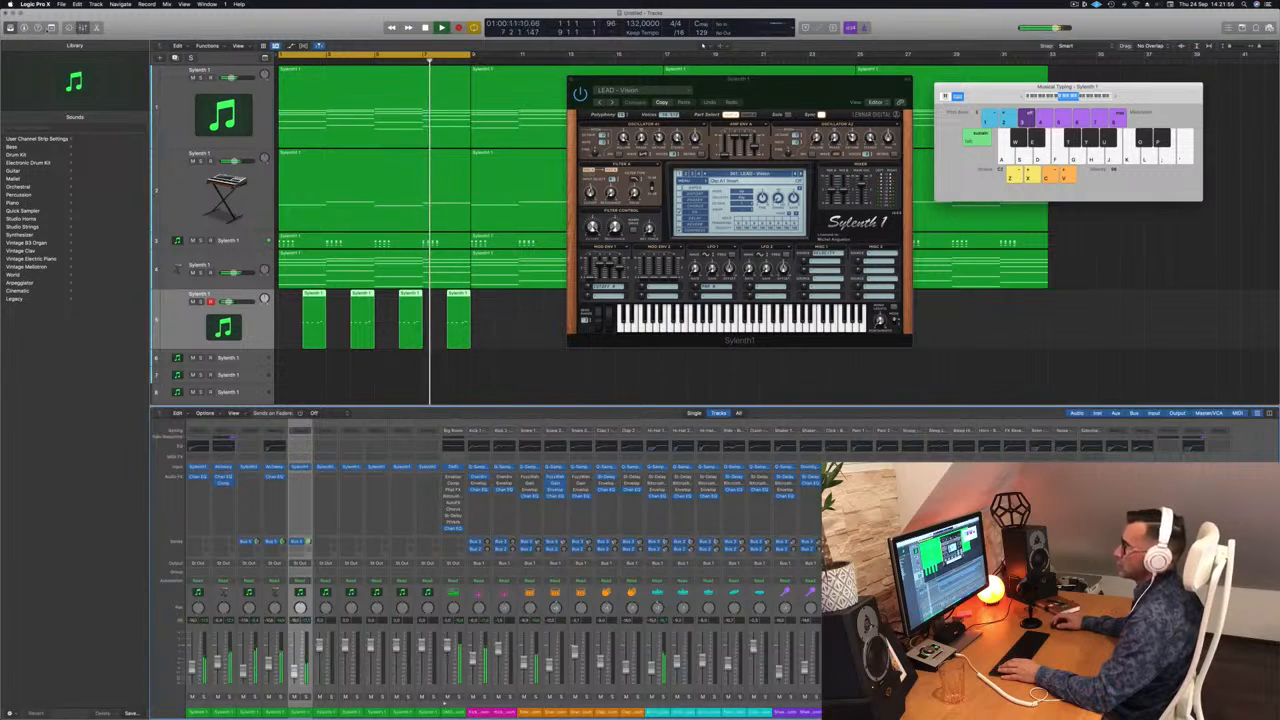
Show toolbar and inspector, and insert a Dual Mono Compressor side-chained from Kick 1.
key("ctrl+alt+super+t")
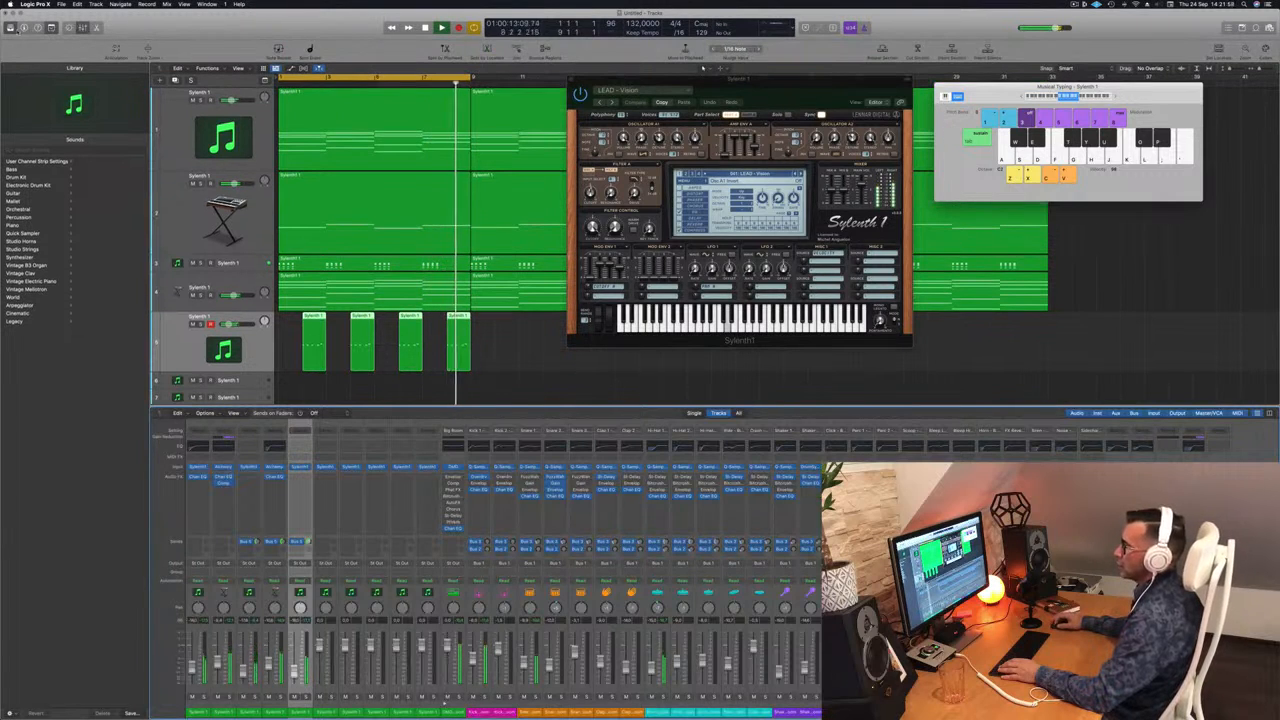
key("i")
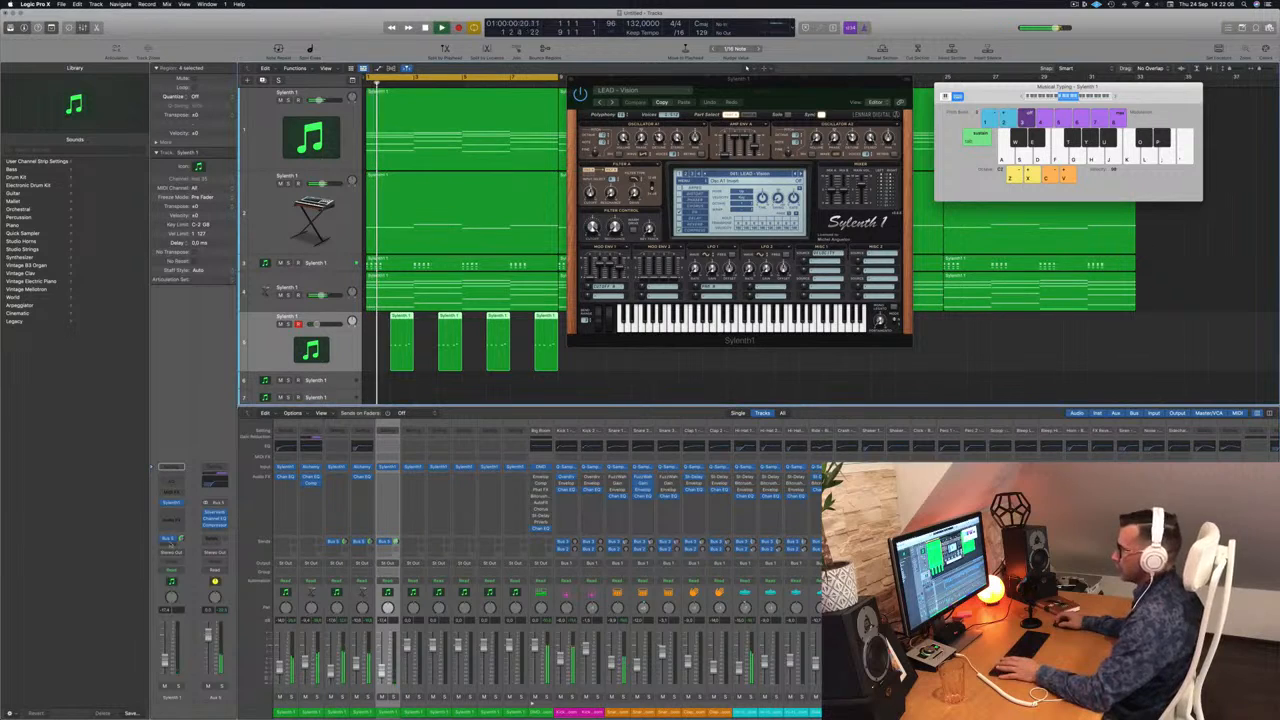
left_click(173, 515)
mouse_move(178, 530)
left_click(242, 540)
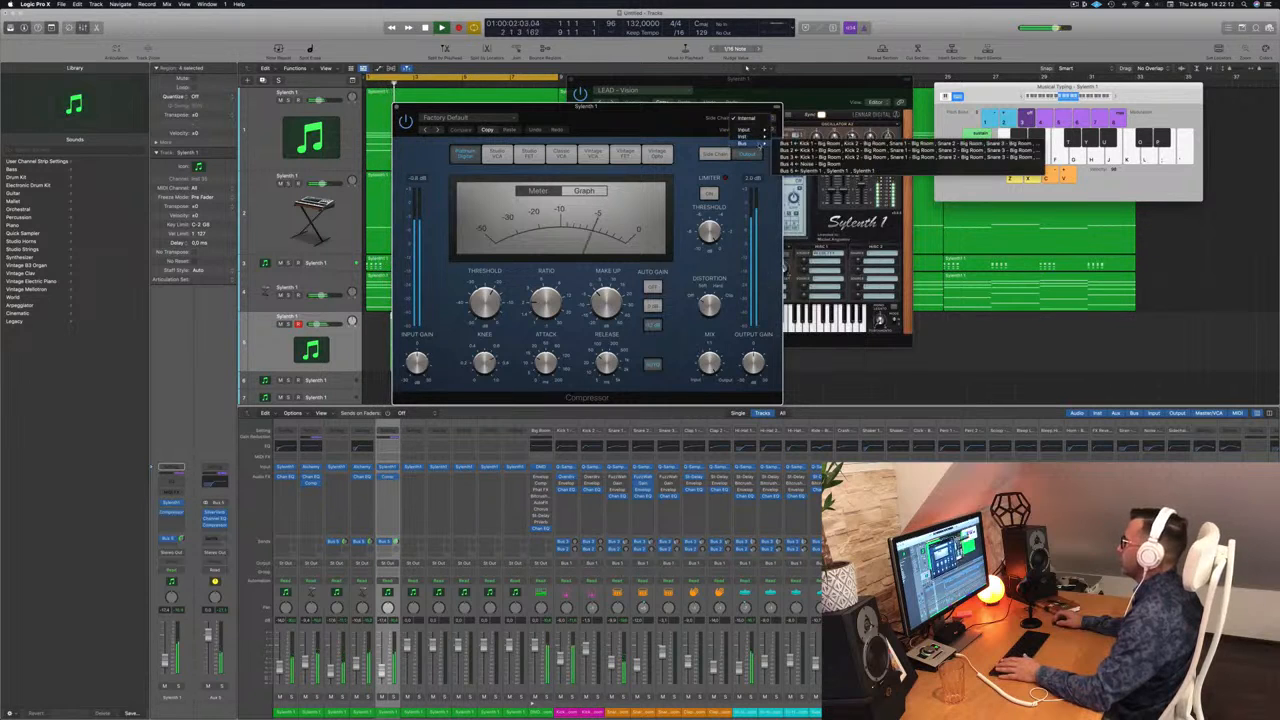
mouse_move(758, 137)
left_click(823, 191)
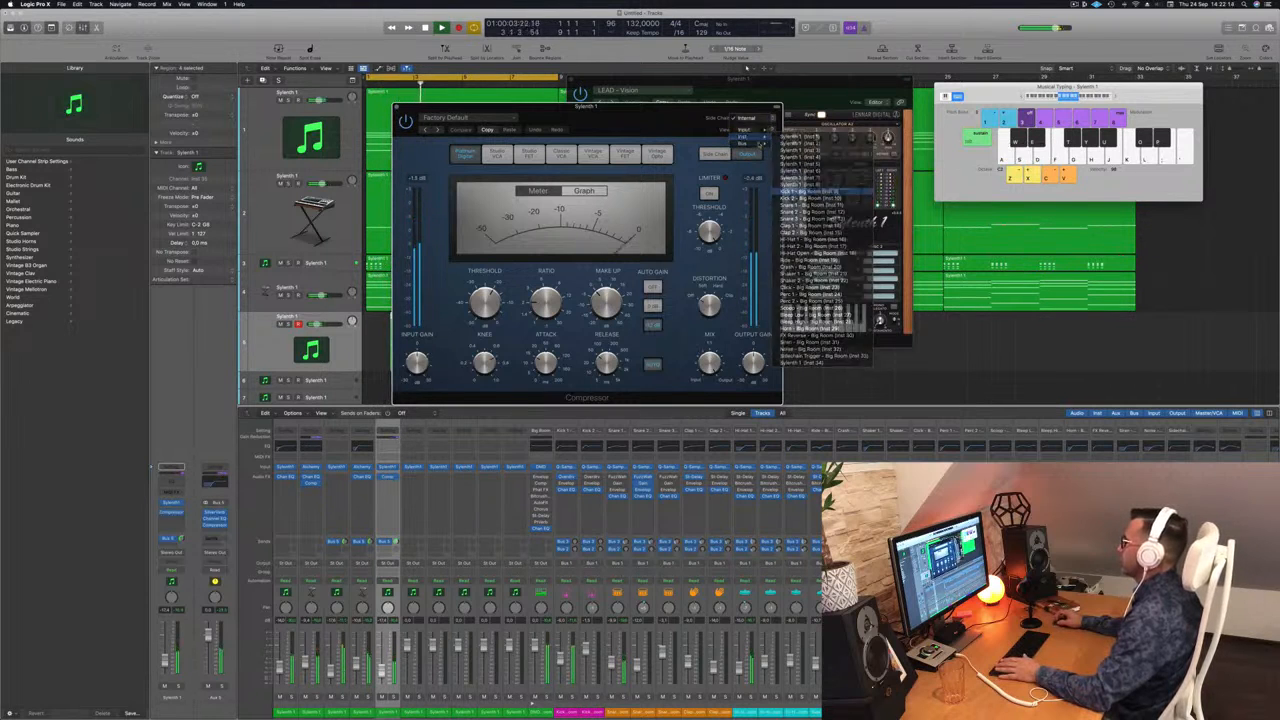
Audition the side-chained lead from the start, then close the Compressor window.
left_click_drag(587, 106, 688, 158)
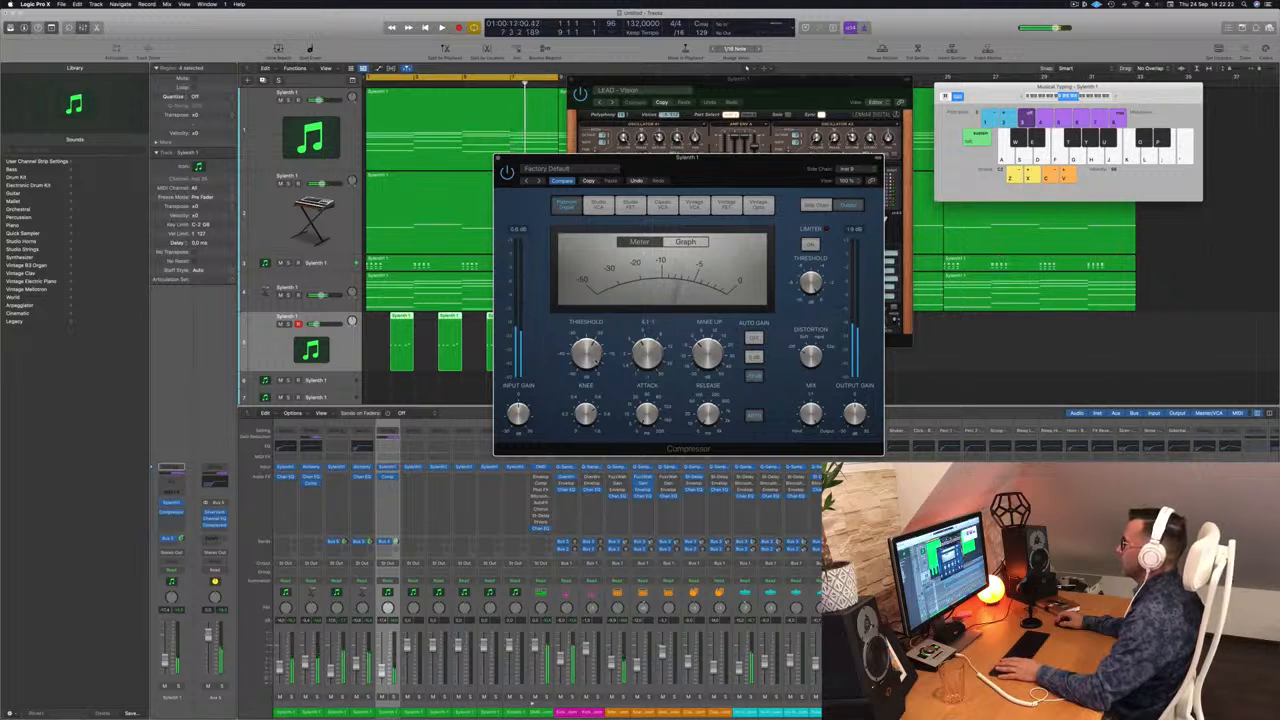
key("space")
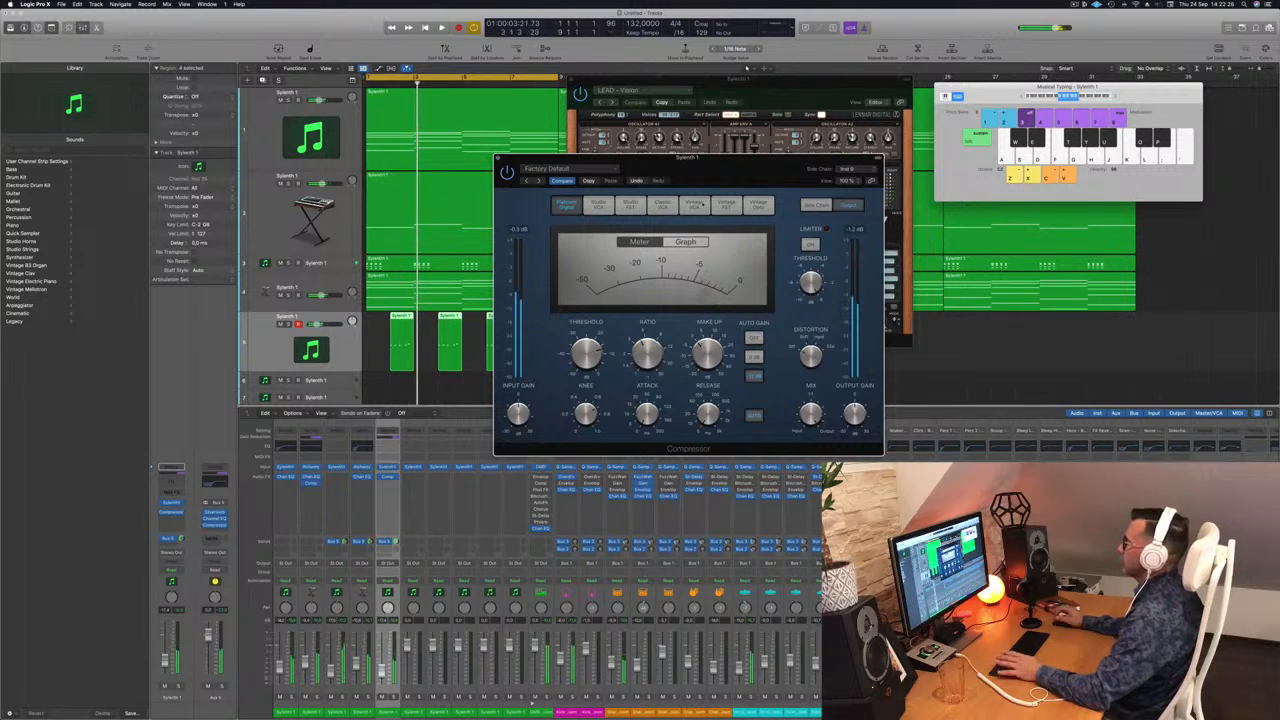
left_click_drag(516, 159, 495, 162)
left_click(476, 162)
key("space")
key("space")
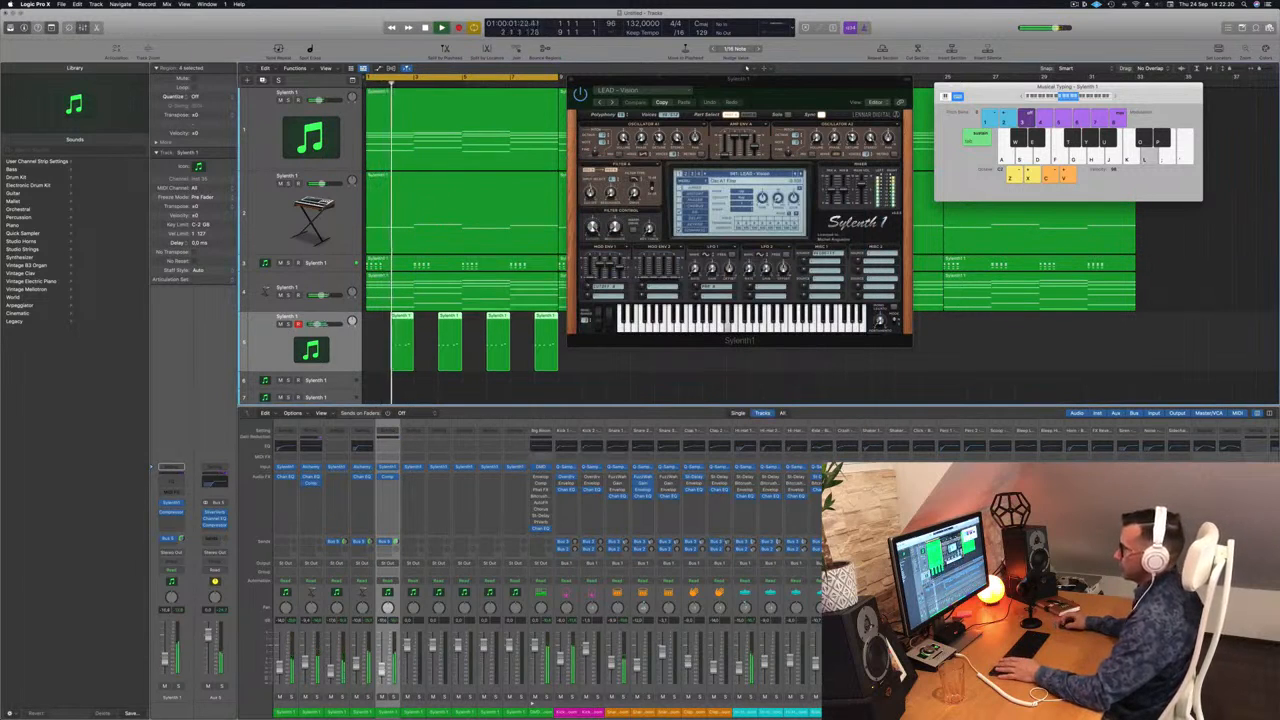
left_click_drag(775, 85, 1102, 118)
Copy the four short regions further along track 5 and extend the cycle to bar 33.
key("super+Left")
key("super+Left")
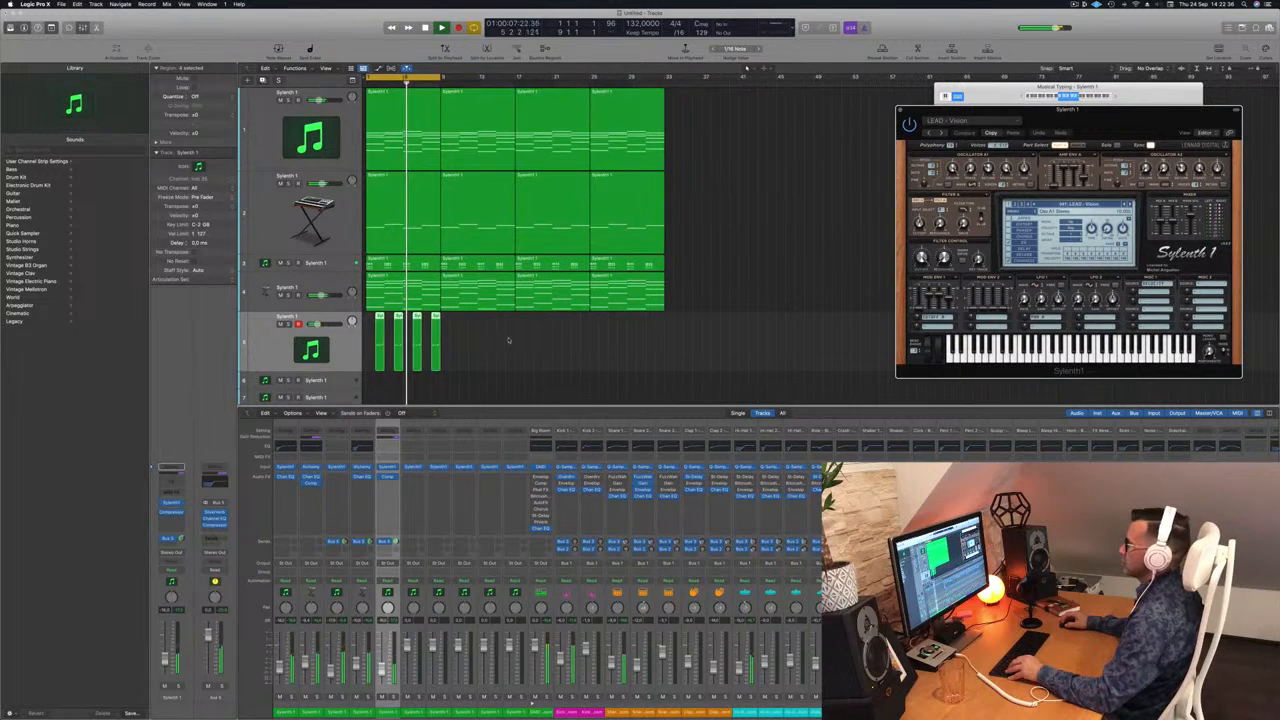
left_click_drag(379, 317, 537, 325)
left_click_drag(441, 77, 665, 77)
left_click_drag(1132, 120, 793, 91)
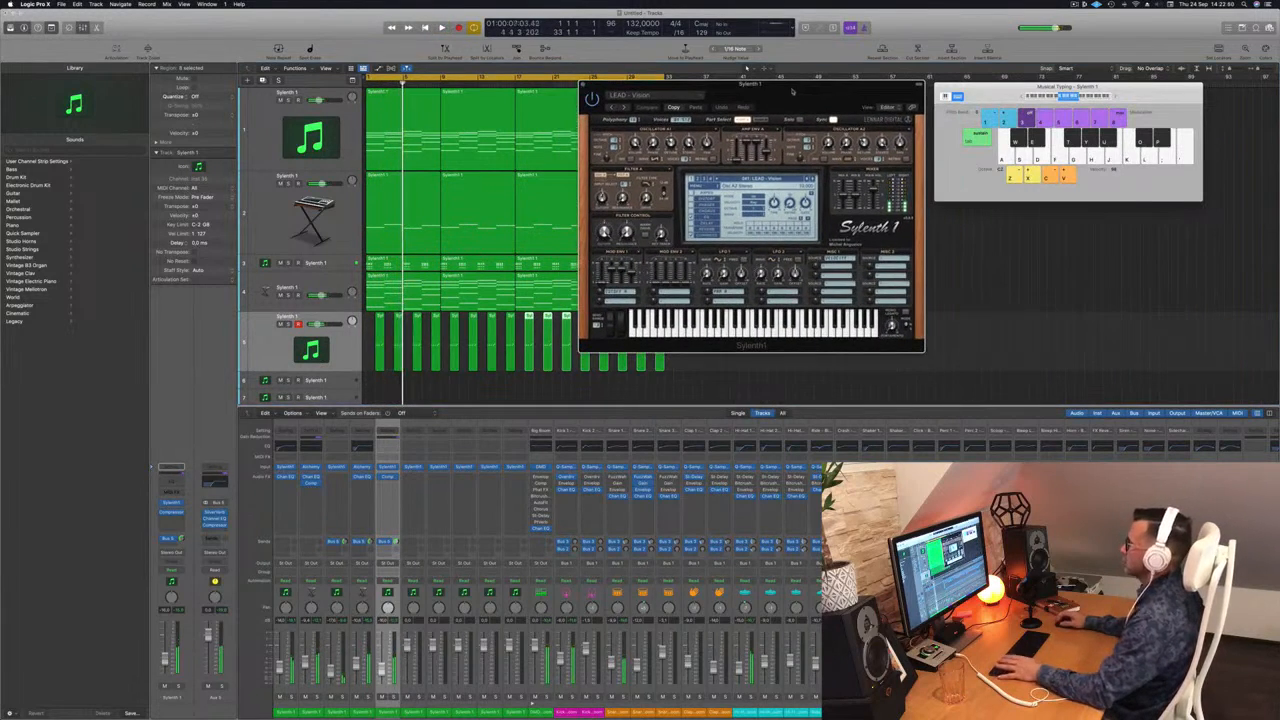
Undo the stray region copies that landed on track 6.
left_click(337, 349)
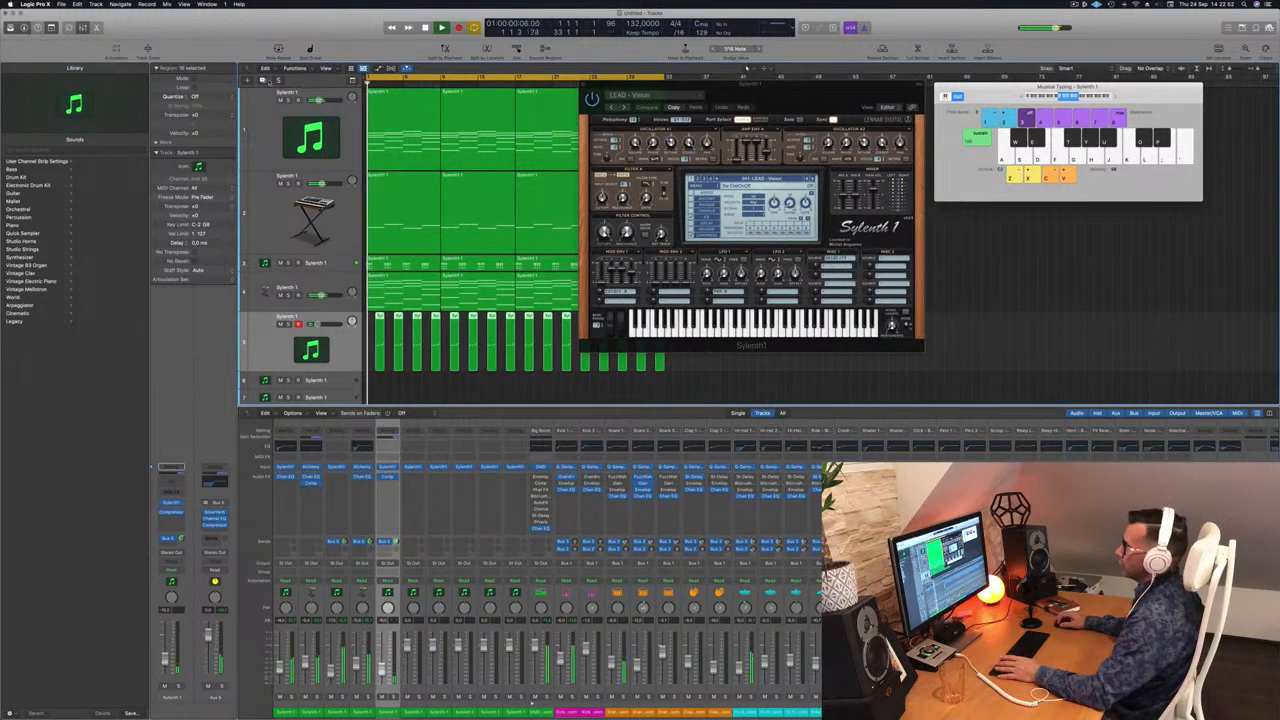
key("Down")
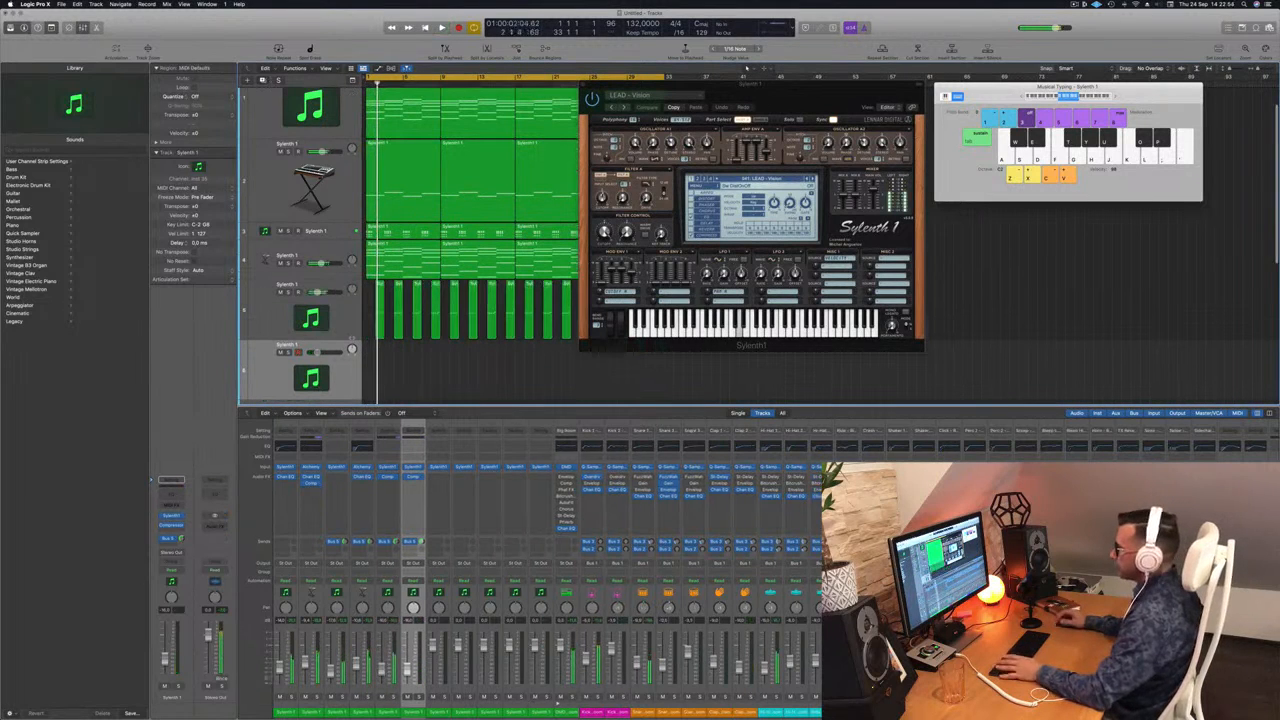
left_click_drag(680, 91, 909, 104)
left_click_drag(660, 313, 377, 369)
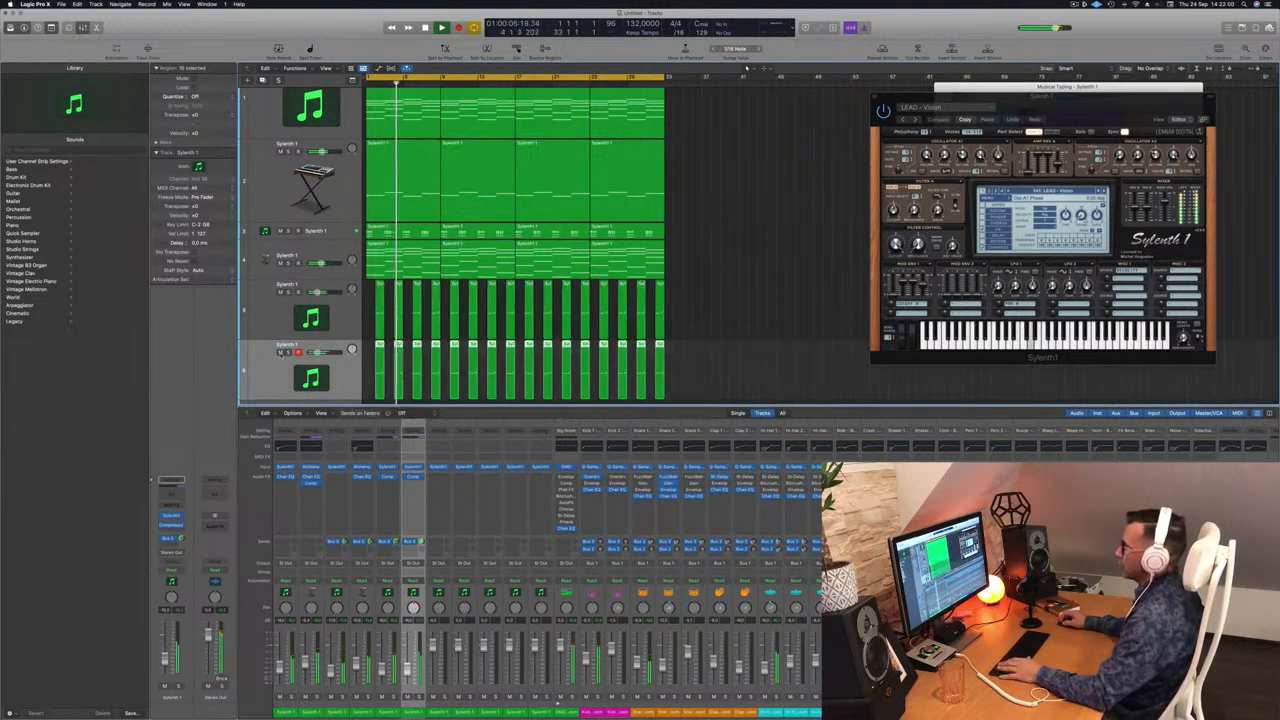
key("super+z")
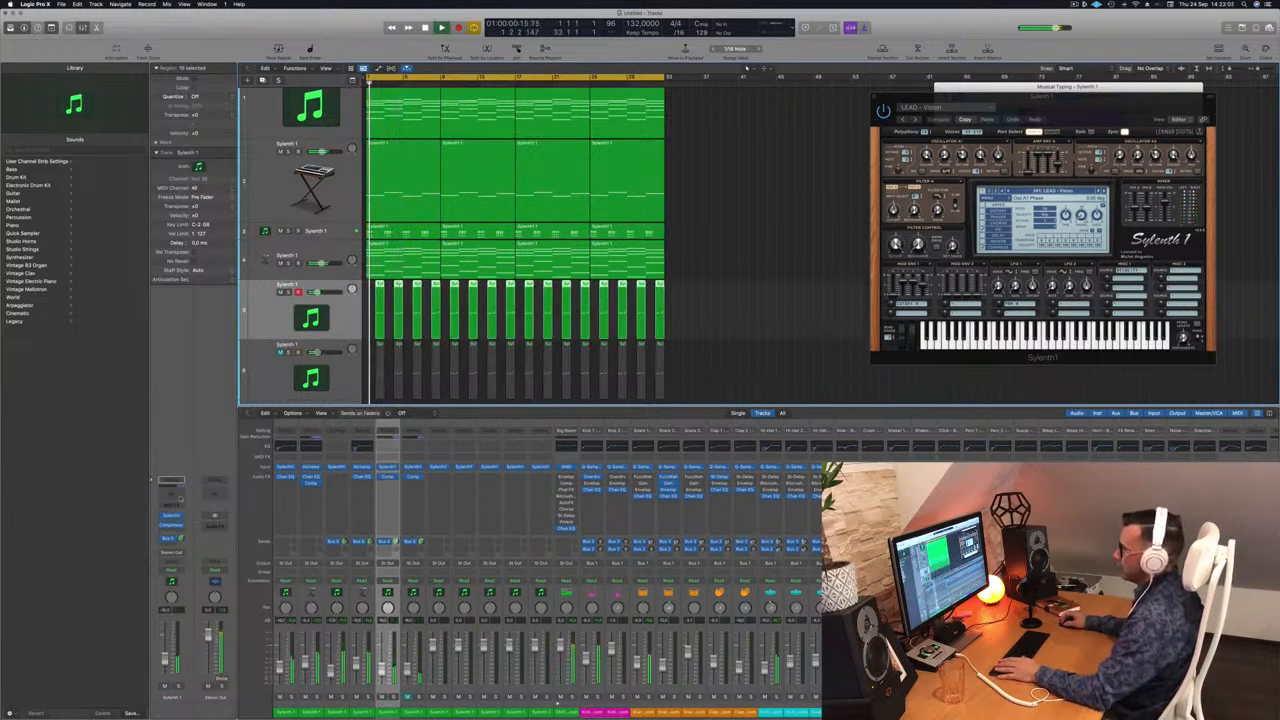
Reopen the Sylenth1 window and bring up its preset list.
left_click(171, 517)
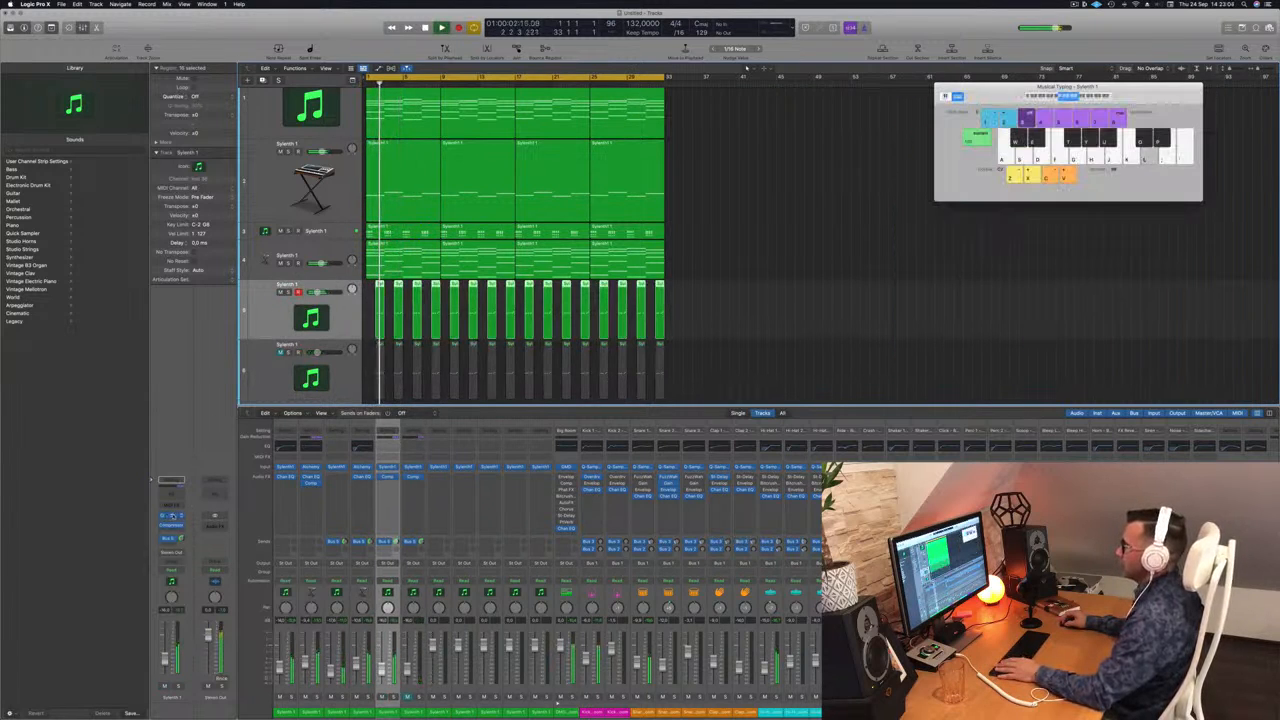
left_click(171, 517)
left_click_drag(1048, 110, 745, 92)
left_click(738, 173)
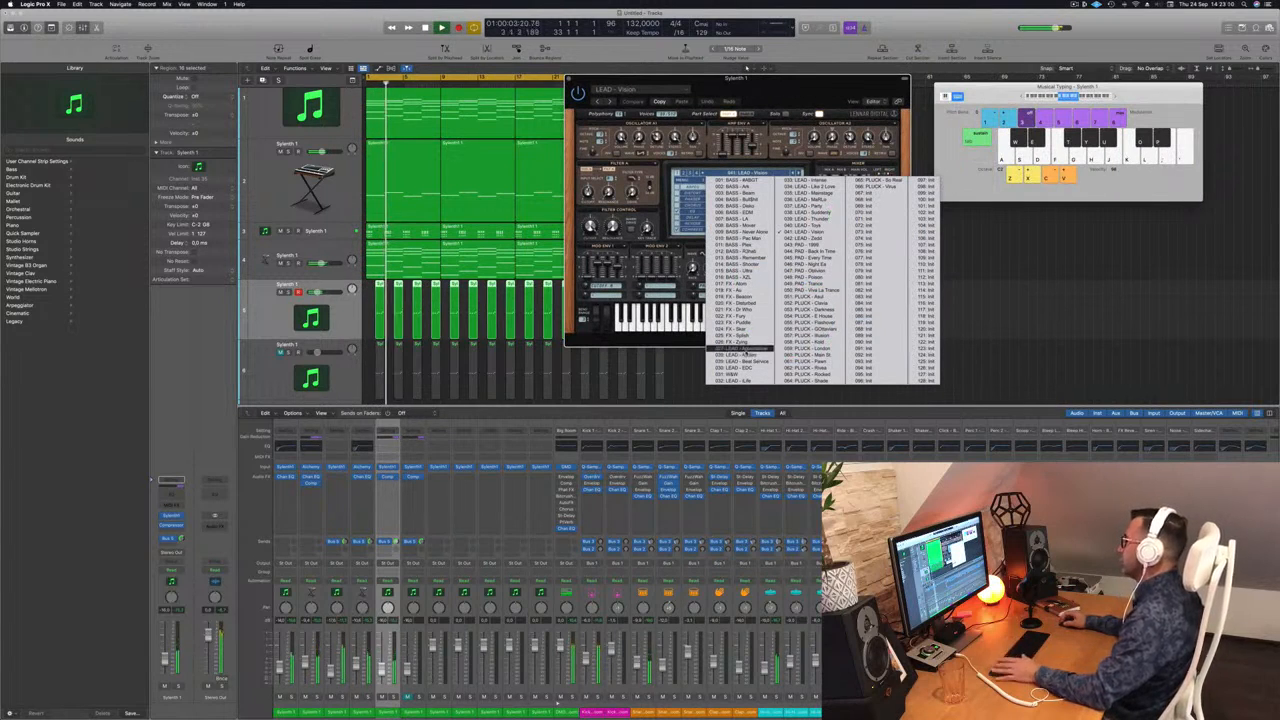
Try the LEAD - Aquamarine preset, then load PLUCK - Acid in Sylenth1.
left_click(746, 350)
left_click_drag(800, 93, 739, 84)
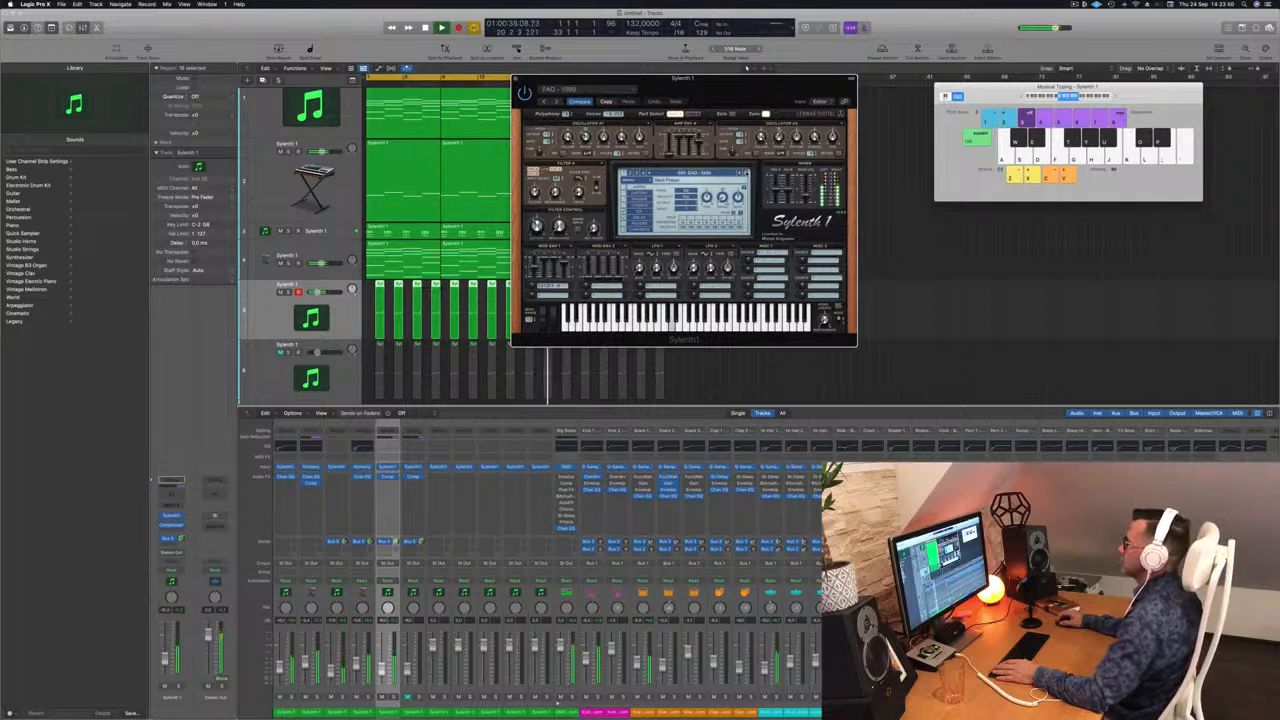
left_click(701, 173)
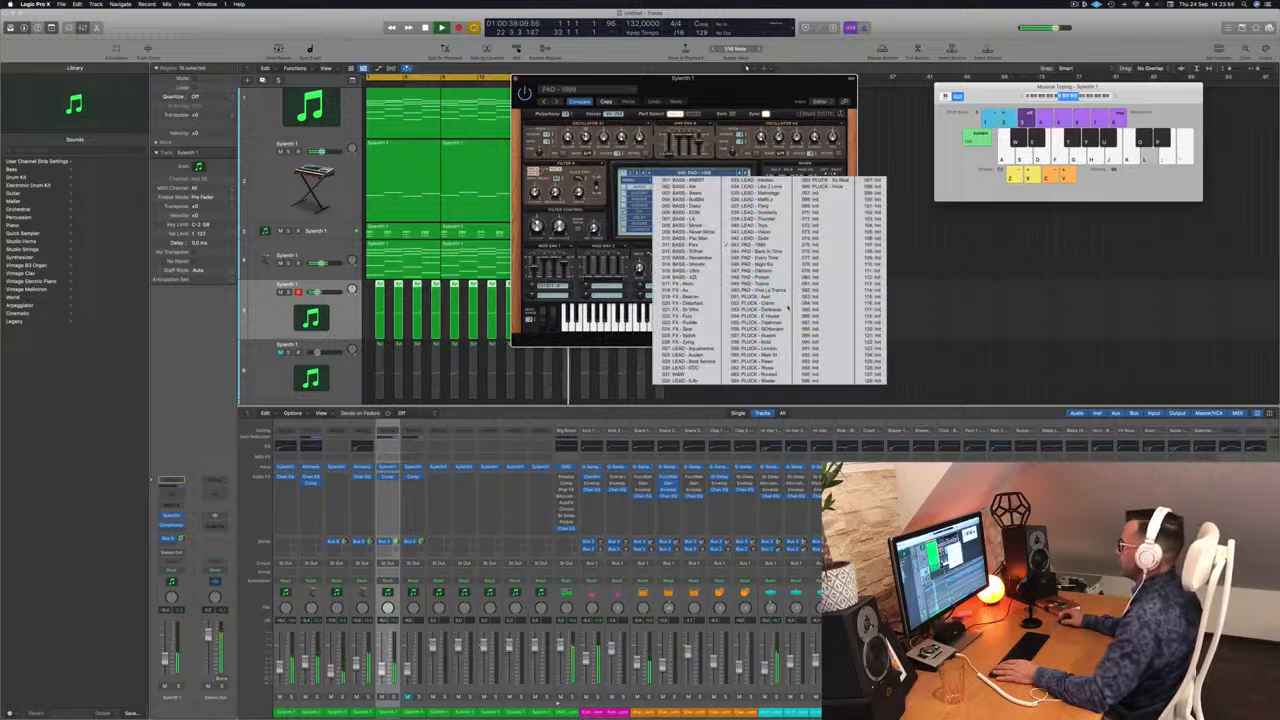
left_click(781, 299)
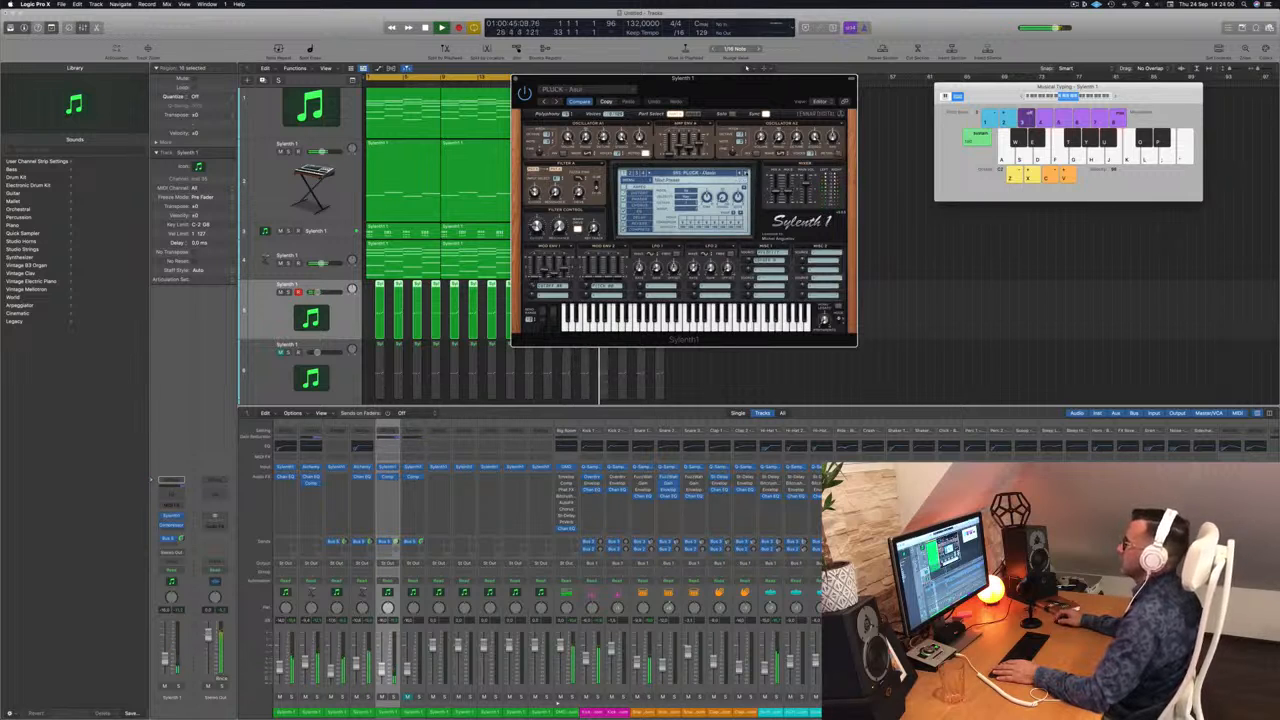
Step through the PLUCK presets to PLUCK - London and close Sylenth1.
left_click(746, 173)
left_click(746, 173)
left_click(746, 173)
left_click(746, 173)
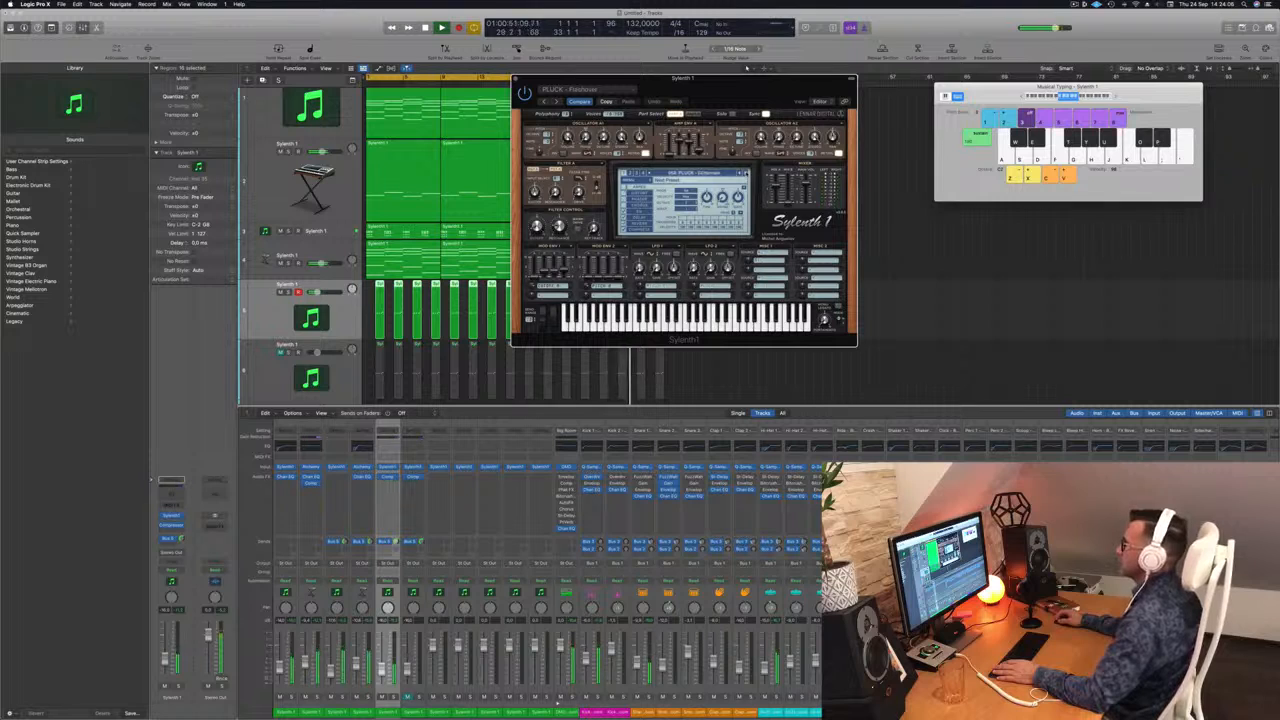
left_click(746, 173)
left_click(746, 173)
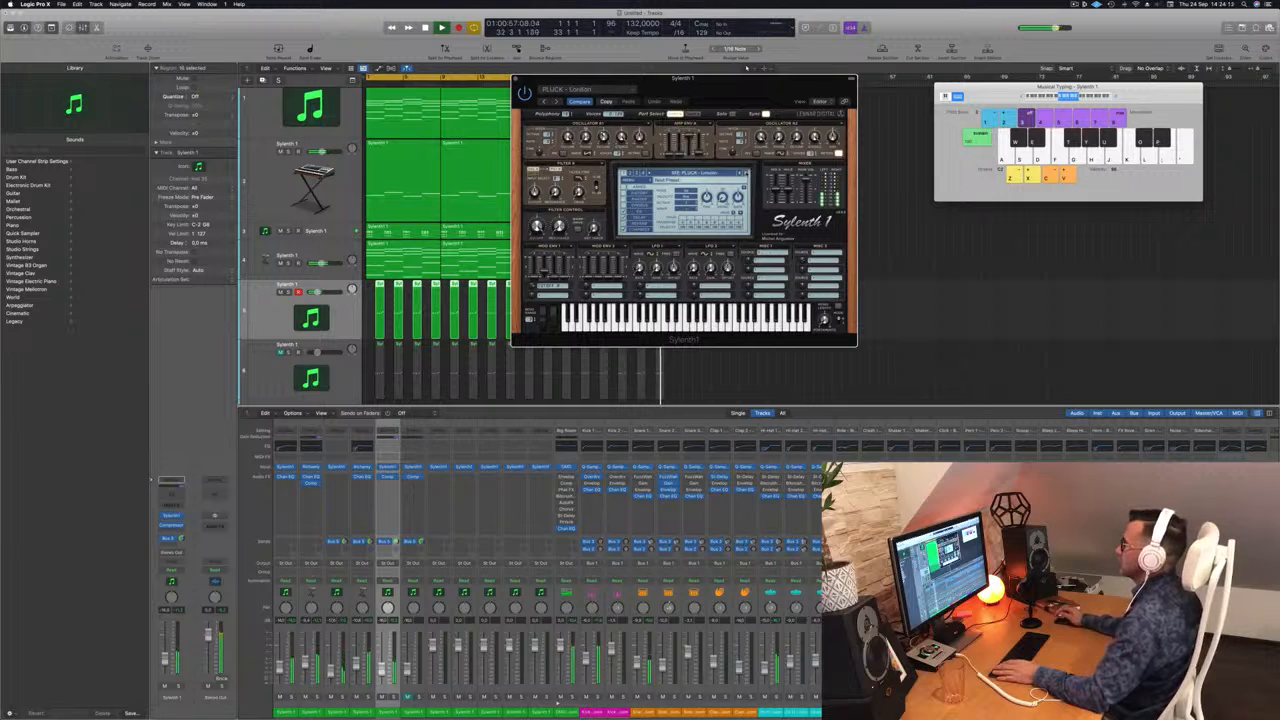
left_click(746, 173)
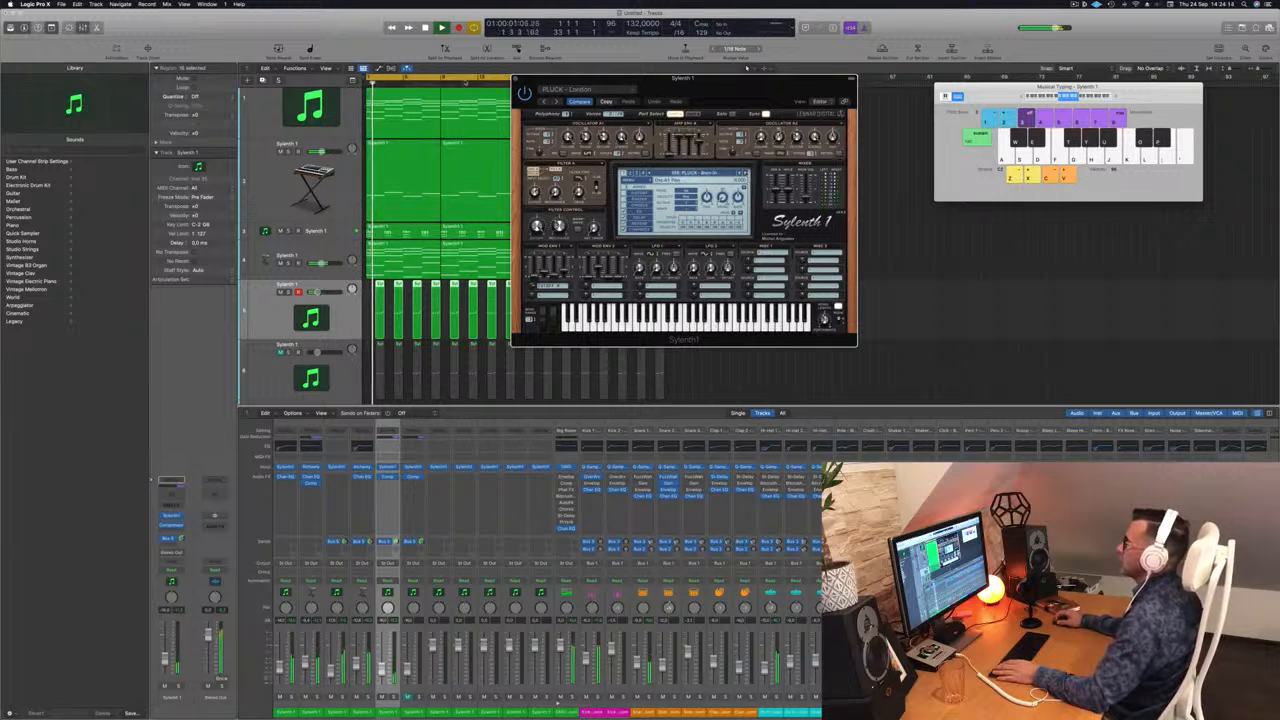
left_click(516, 78)
Move muted track 6 up into slot 5 and delete its regions.
key("space")
left_click_drag(266, 371, 287, 300)
key("space")
left_click_drag(373, 363, 372, 364)
key("Delete")
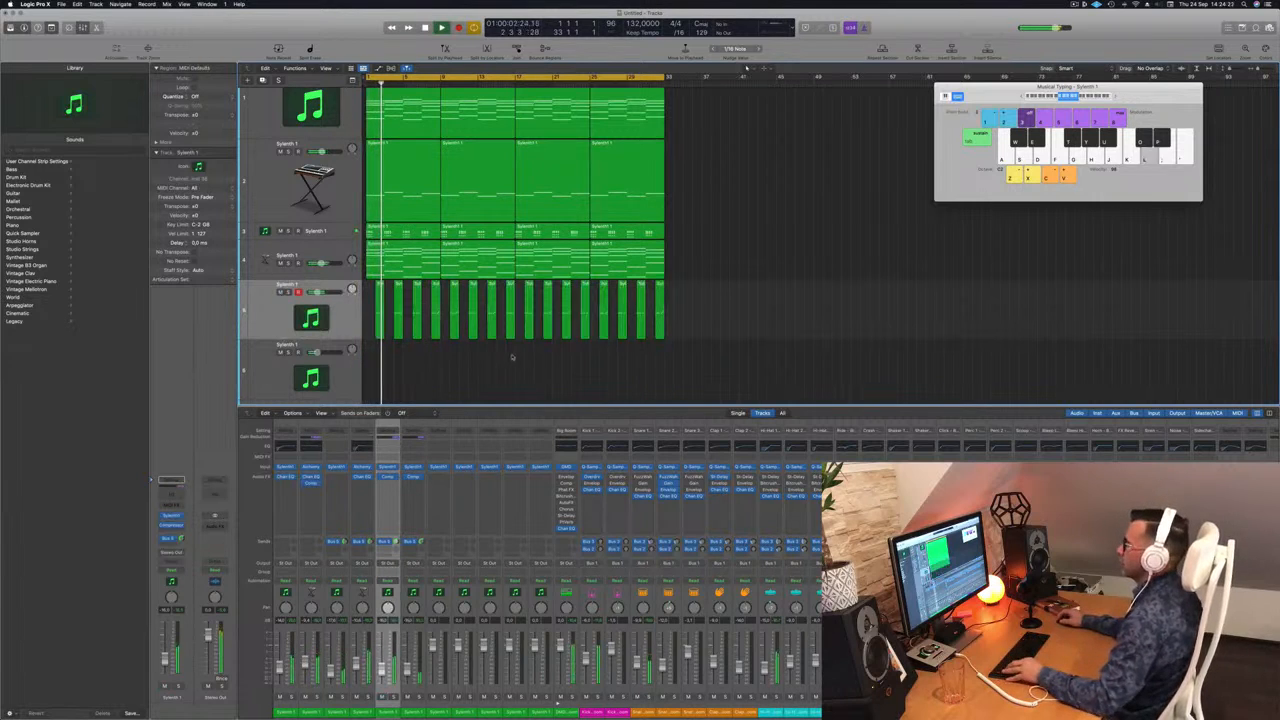
Review track 5's regions, stop playback and return the playhead to the project start.
scroll(488, 370, "up", 2)
scroll(499, 370, "down", 4)
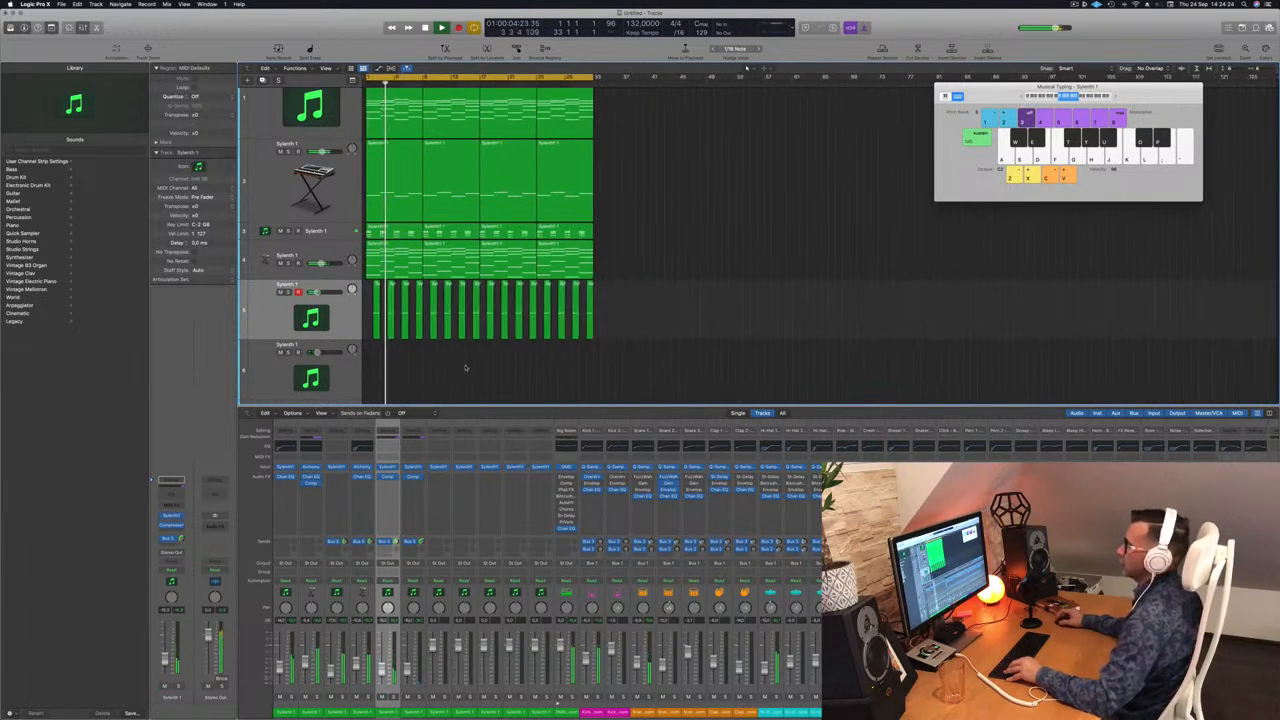
scroll(466, 369, "up", 2)
scroll(484, 369, "down", 2)
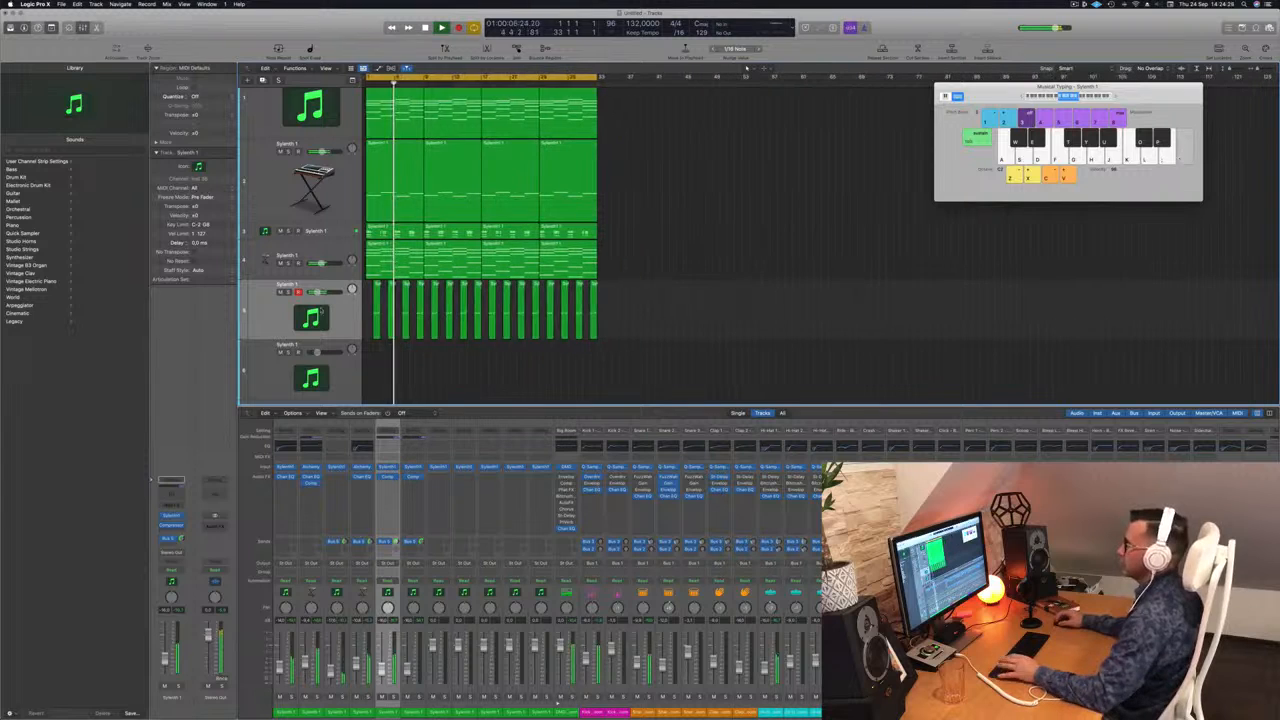
left_click(268, 313)
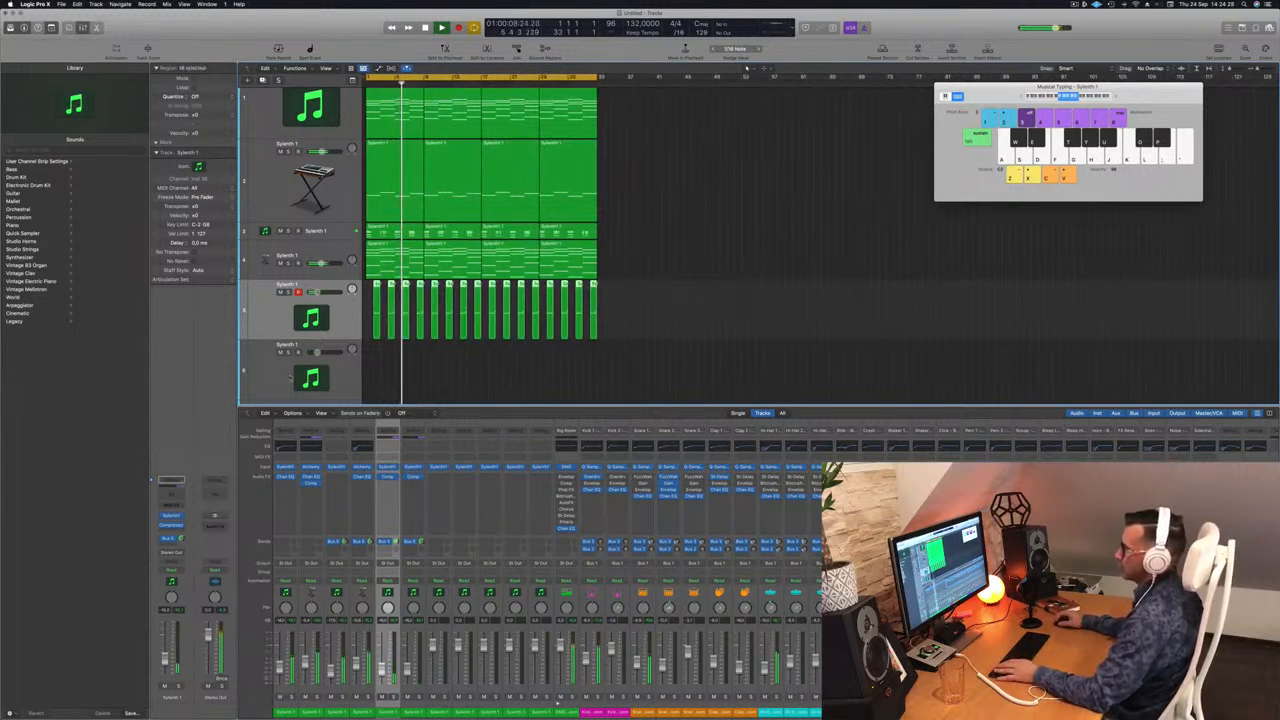
scroll(654, 240, "up", 1)
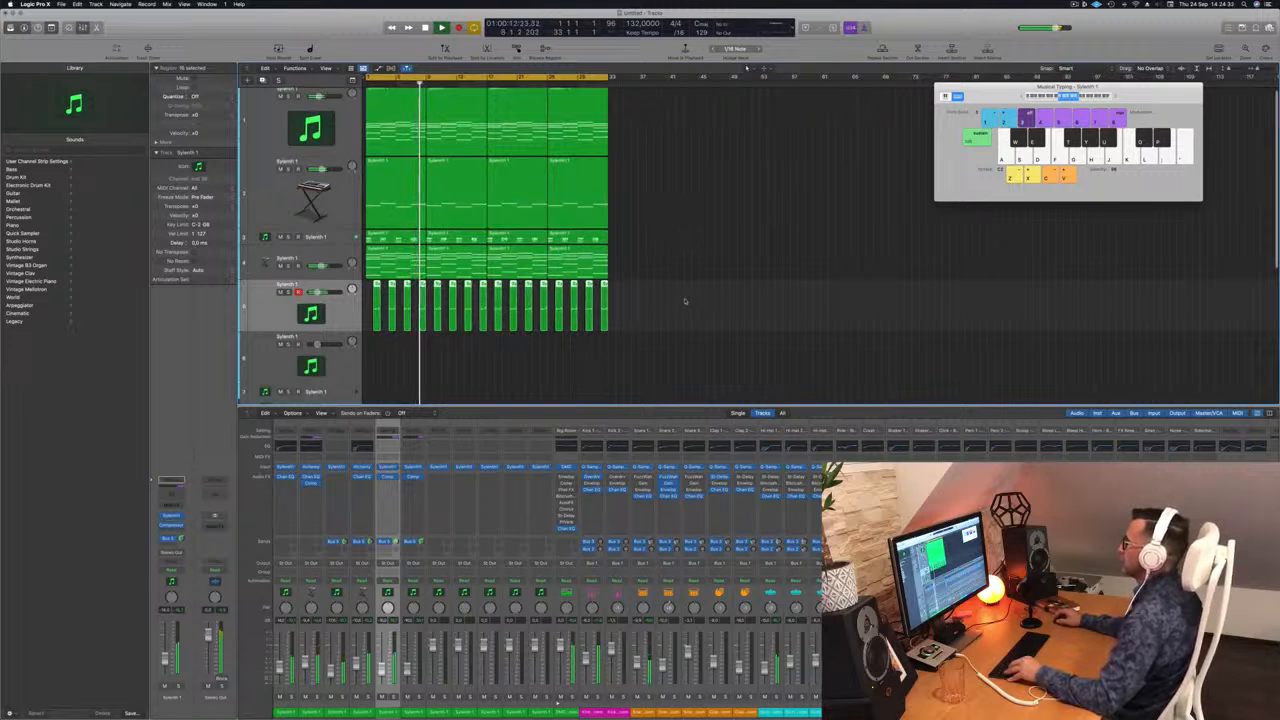
scroll(680, 288, "up", 1)
key("space")
key("Return")
scroll(654, 270, "up", 3)
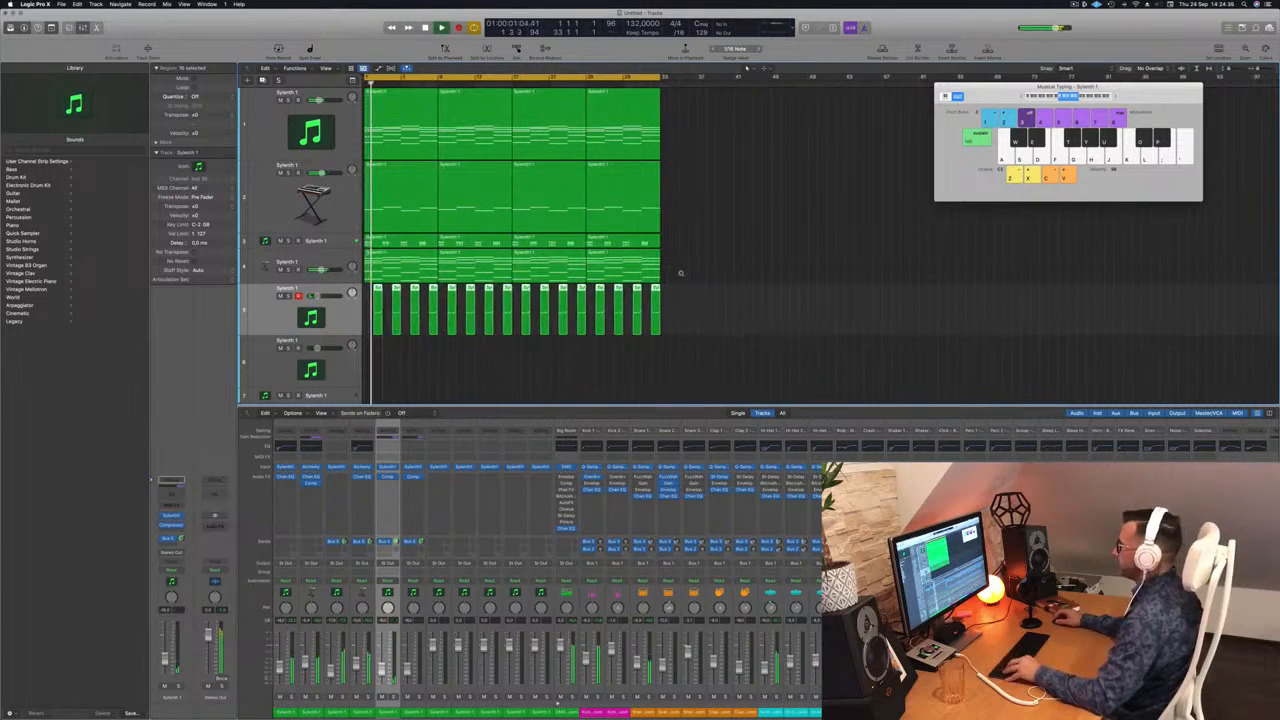
scroll(680, 275, "down", 4)
scroll(677, 272, "up", 2)
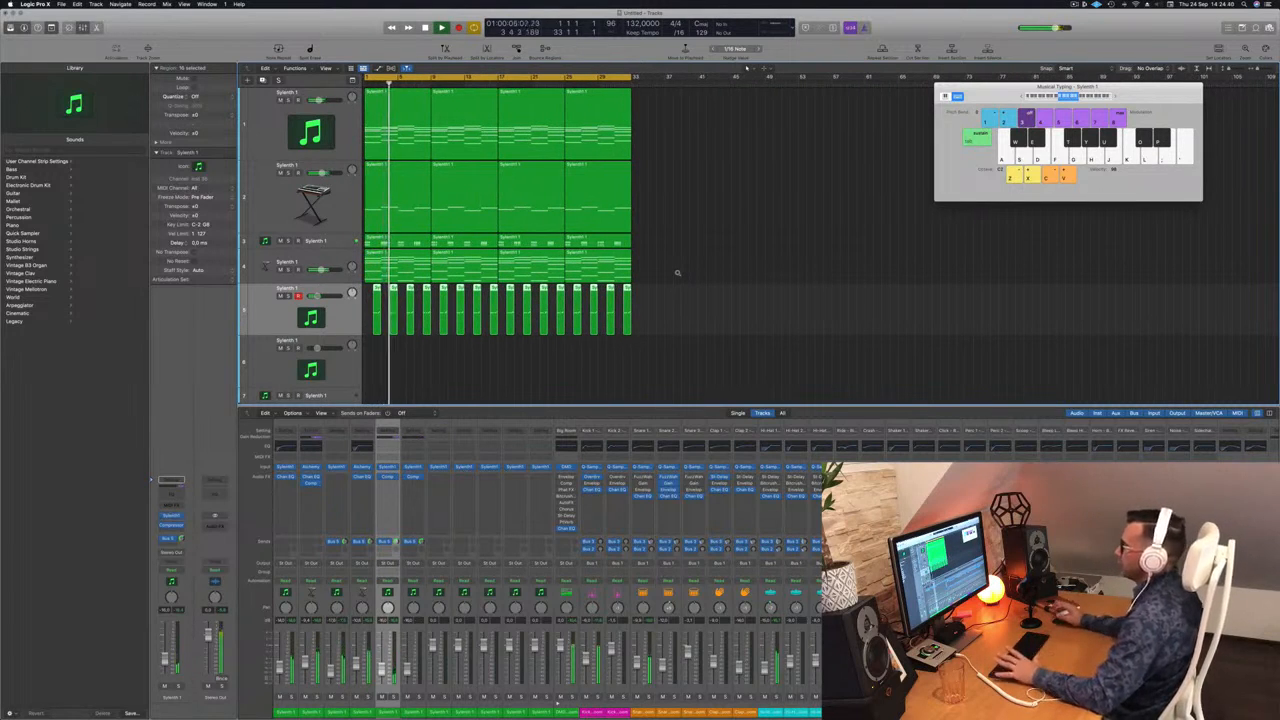
scroll(356, 296, "down", 2)
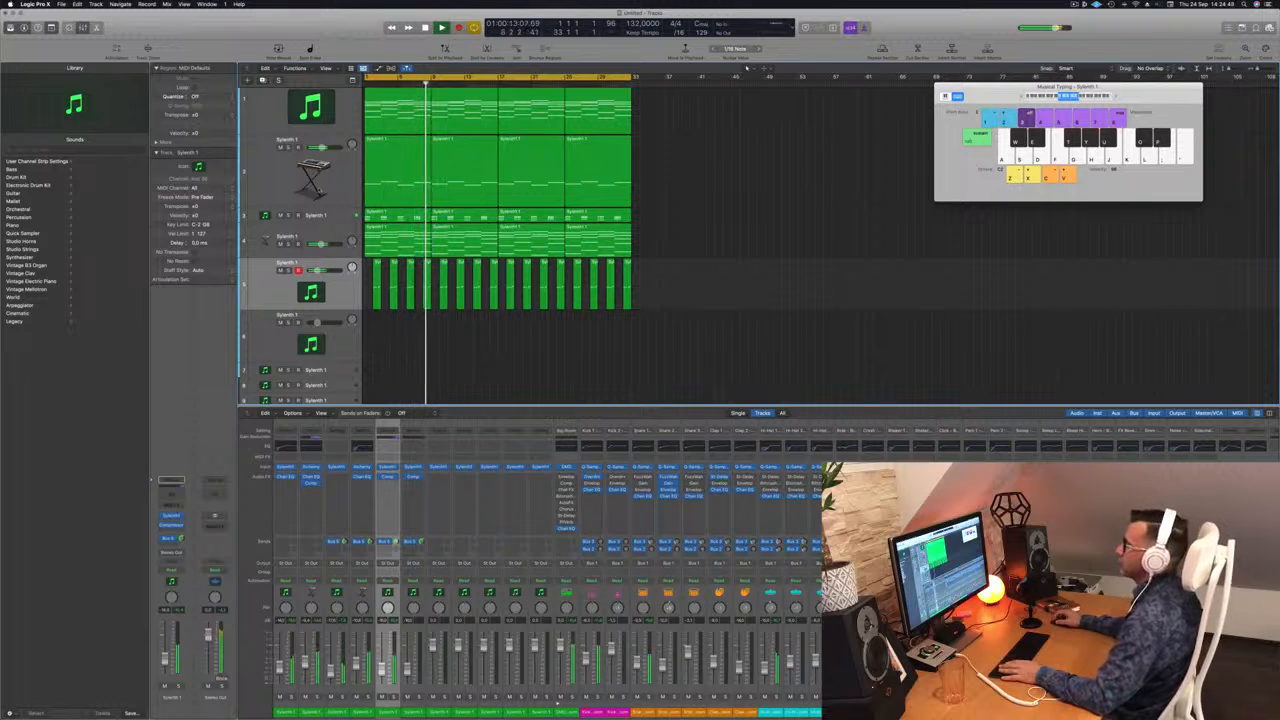
Below track 3, create a new instrument track and copy the first chord region onto it.
left_click(333, 216)
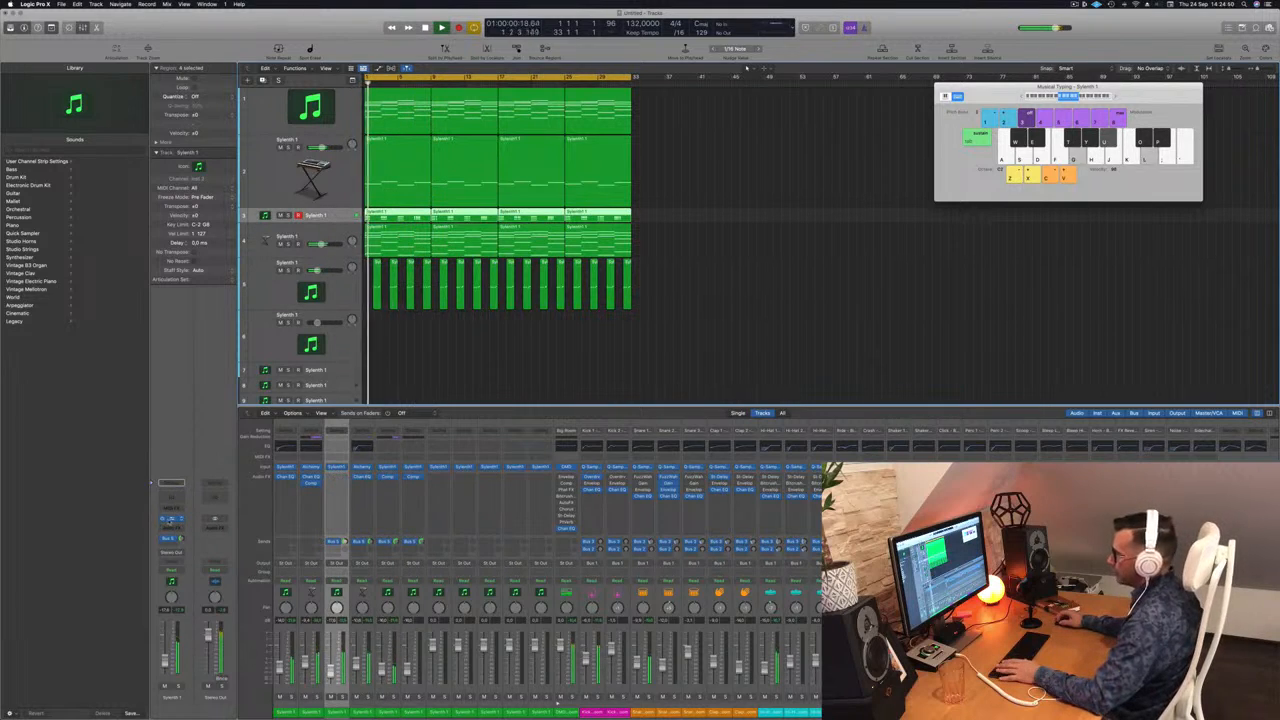
left_click(171, 519)
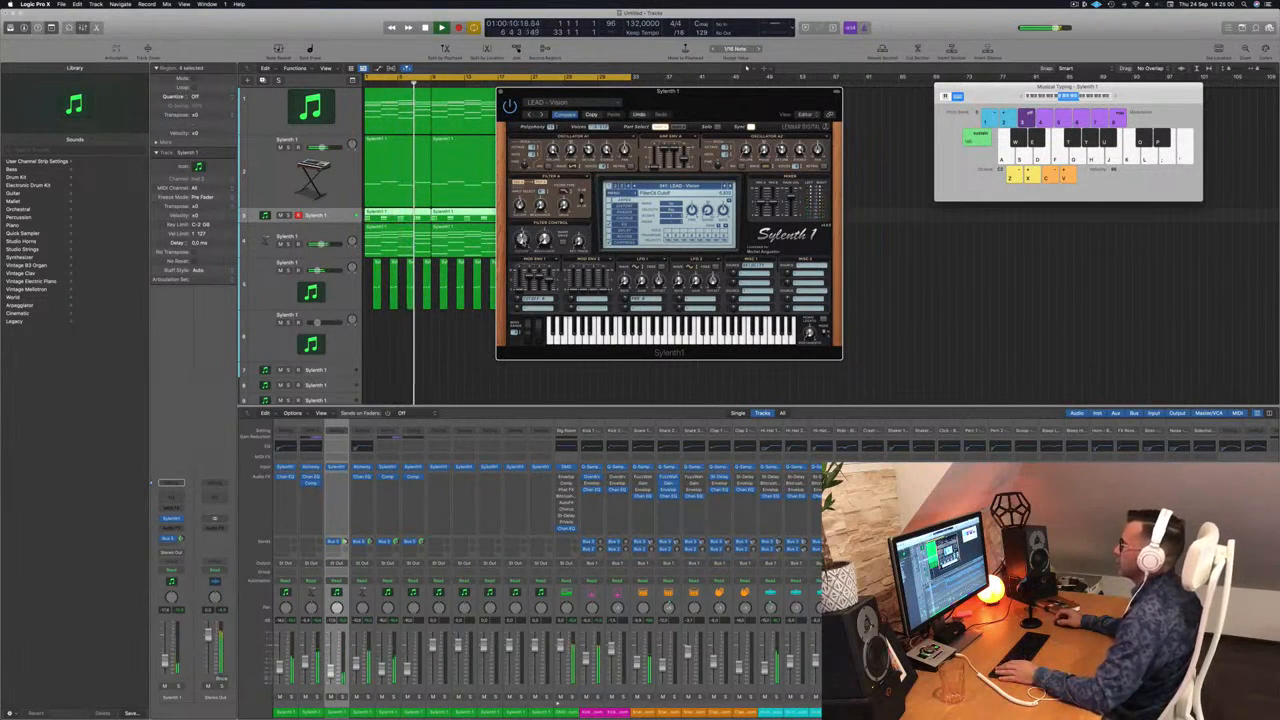
left_click_drag(543, 88, 439, 87)
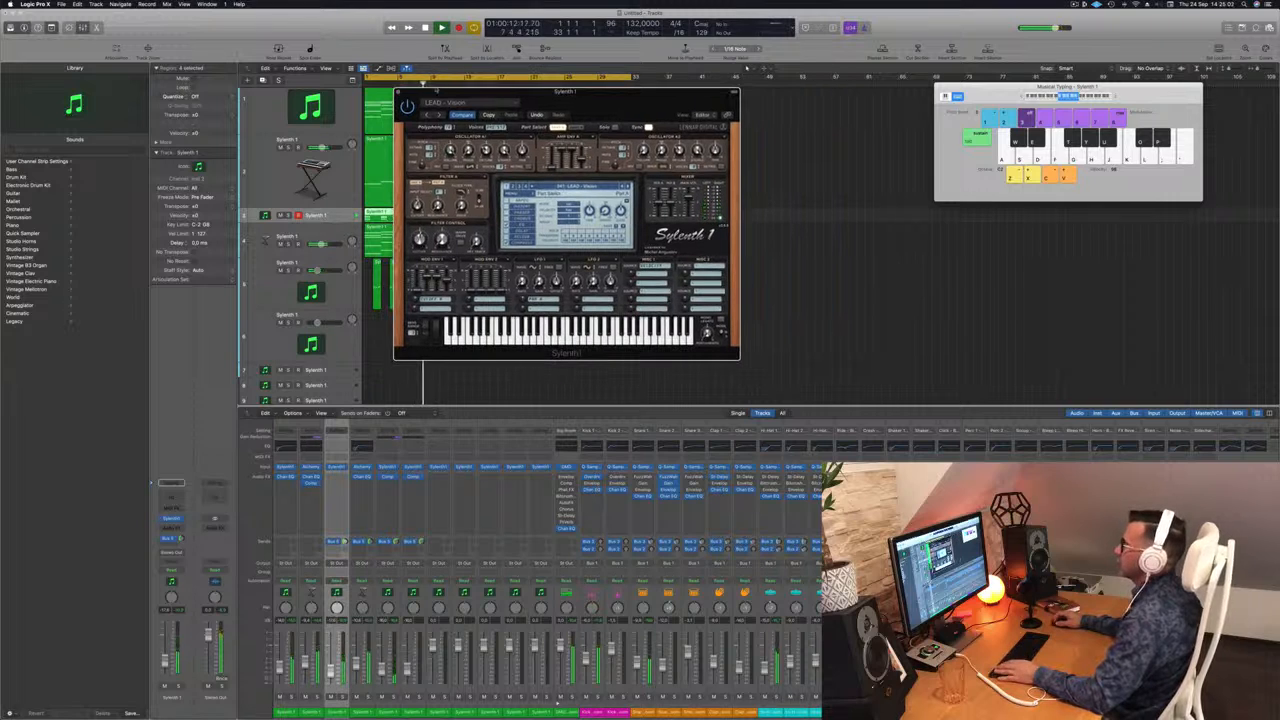
left_click(399, 92)
key("space")
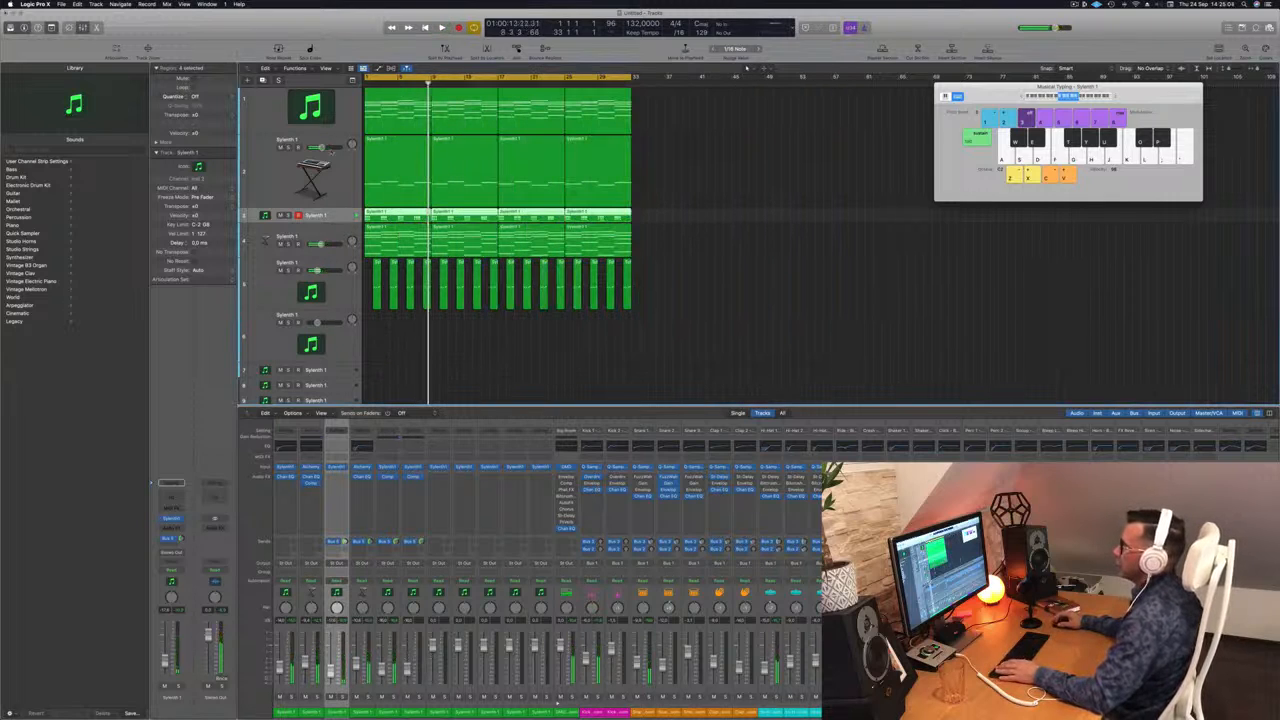
key("super+d")
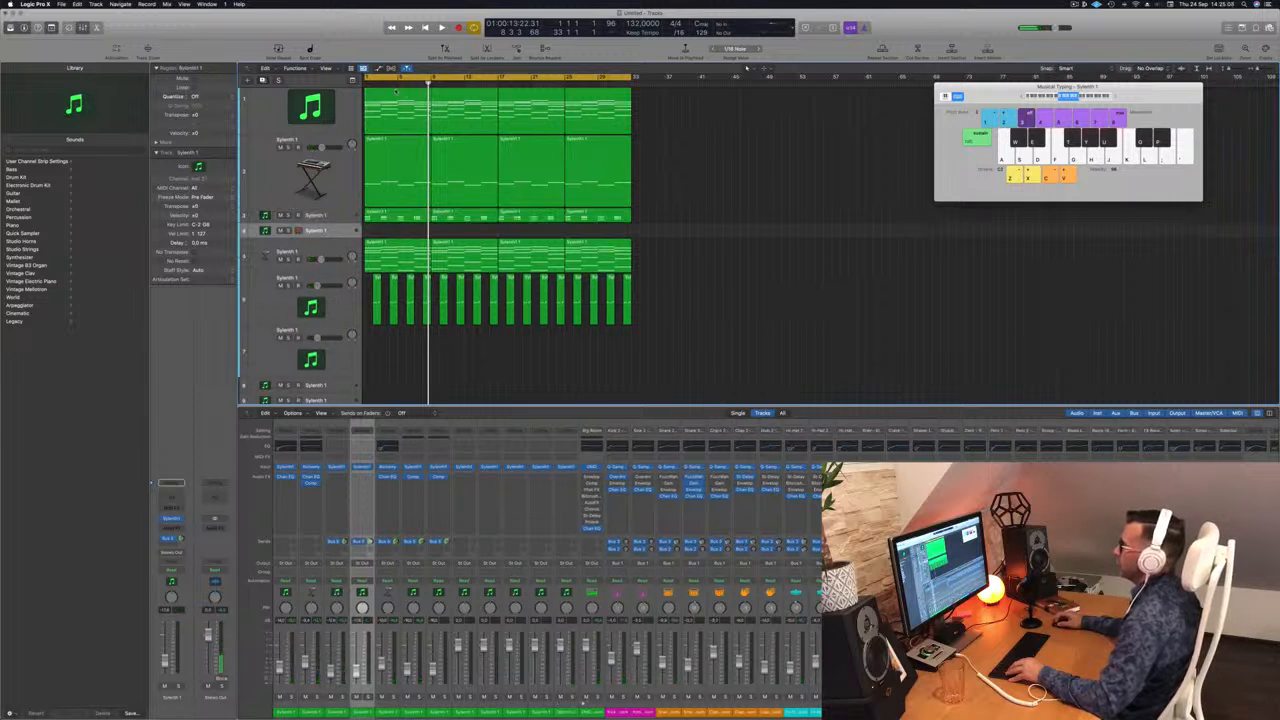
left_click_drag(395, 92, 396, 232)
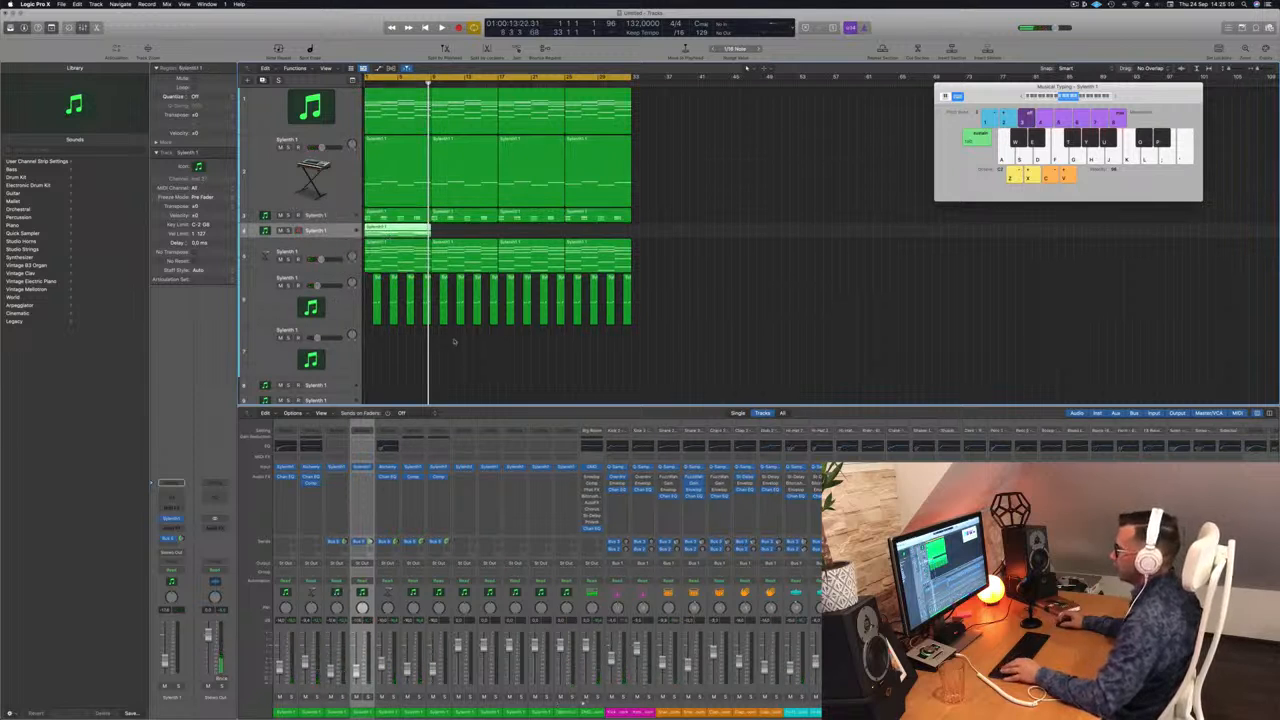
In the copied region, delete the upper chord notes and shorten the three low notes.
double_click(407, 228)
key("super+Left")
key("super+Left")
key("super+Left")
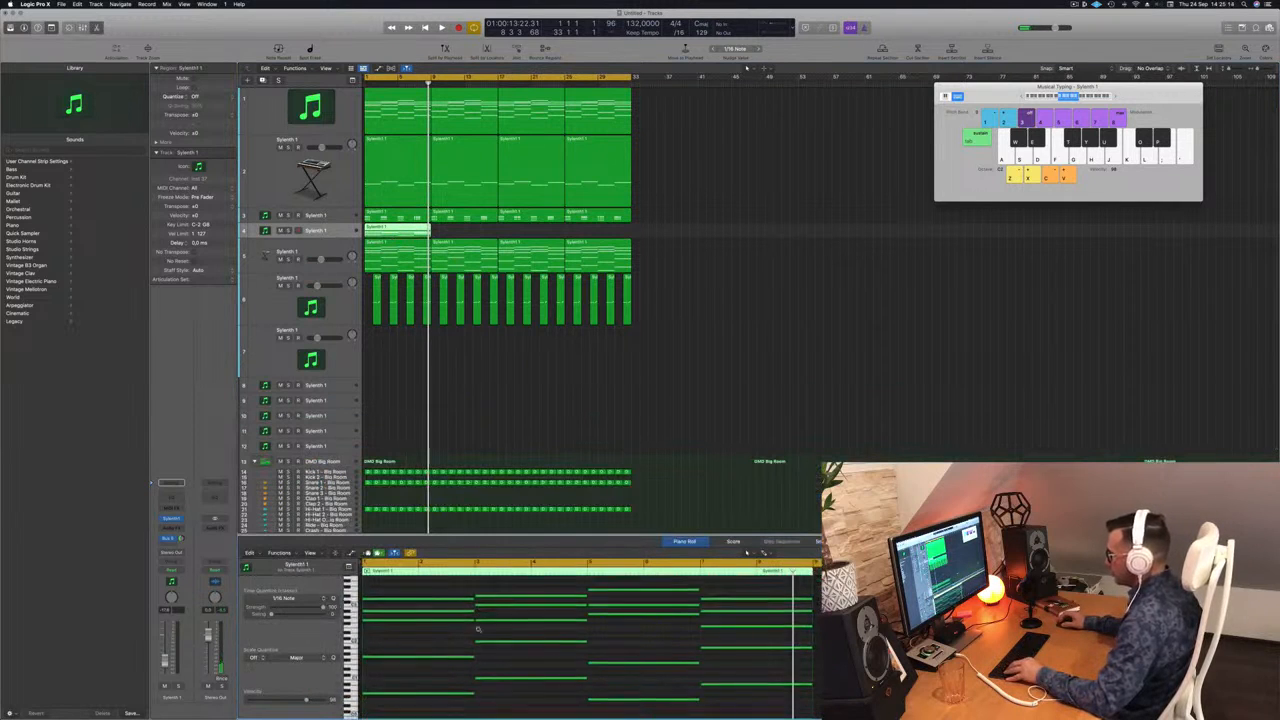
left_click_drag(442, 596, 763, 675)
key("Delete")
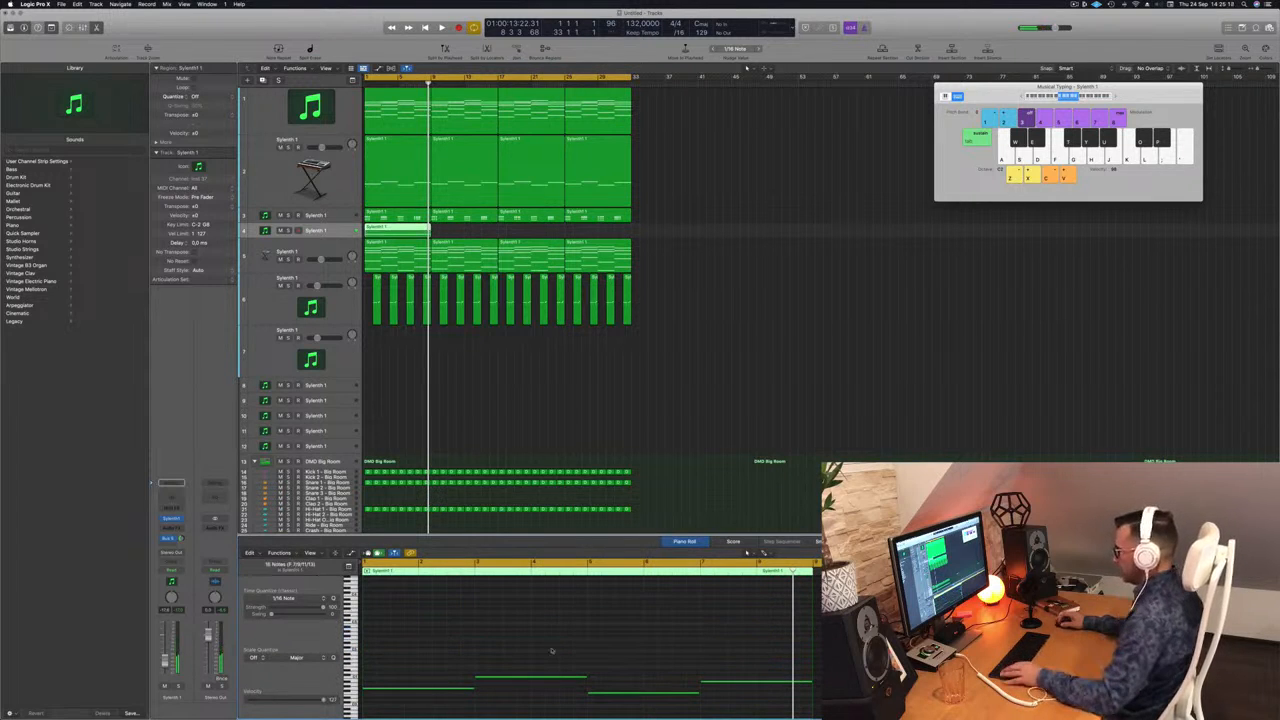
scroll(543, 681, "down", 3)
left_click_drag(810, 640, 710, 640)
Duplicate the short bass notes further right and lengthen both, replaying from bar 1.
key("space")
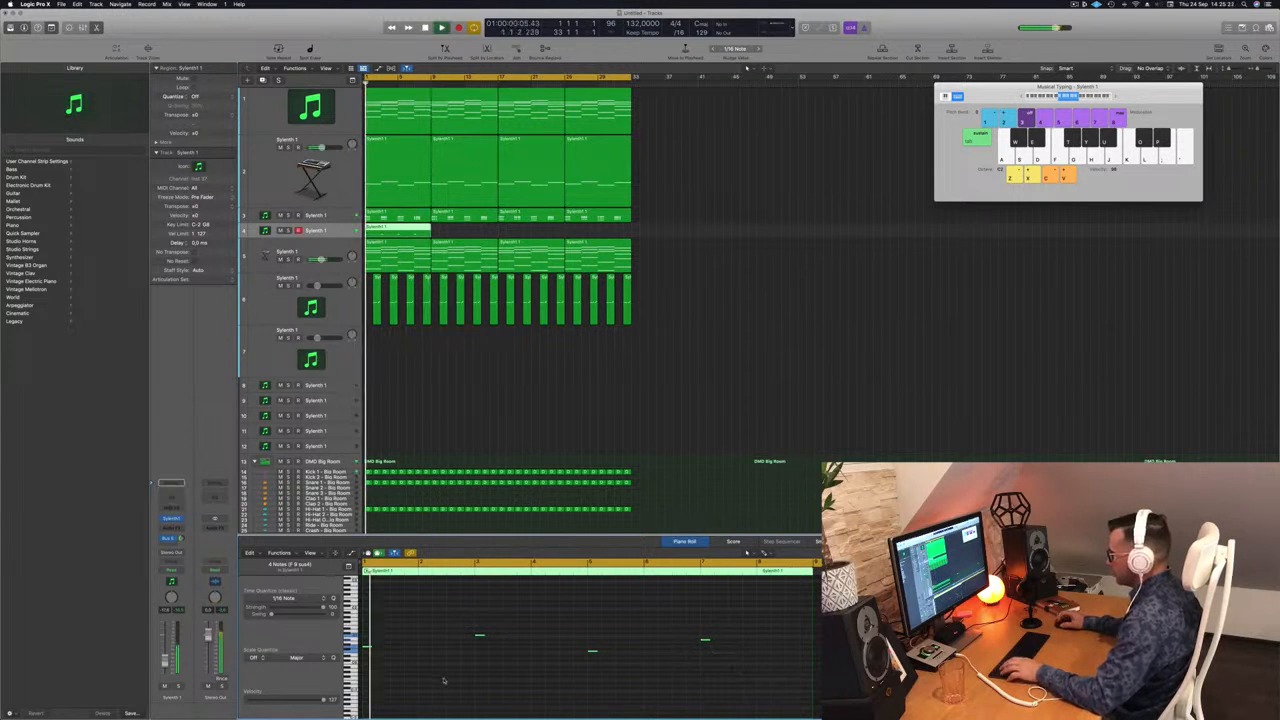
key("space")
scroll(443, 674, "up", 3)
key("space")
key("space")
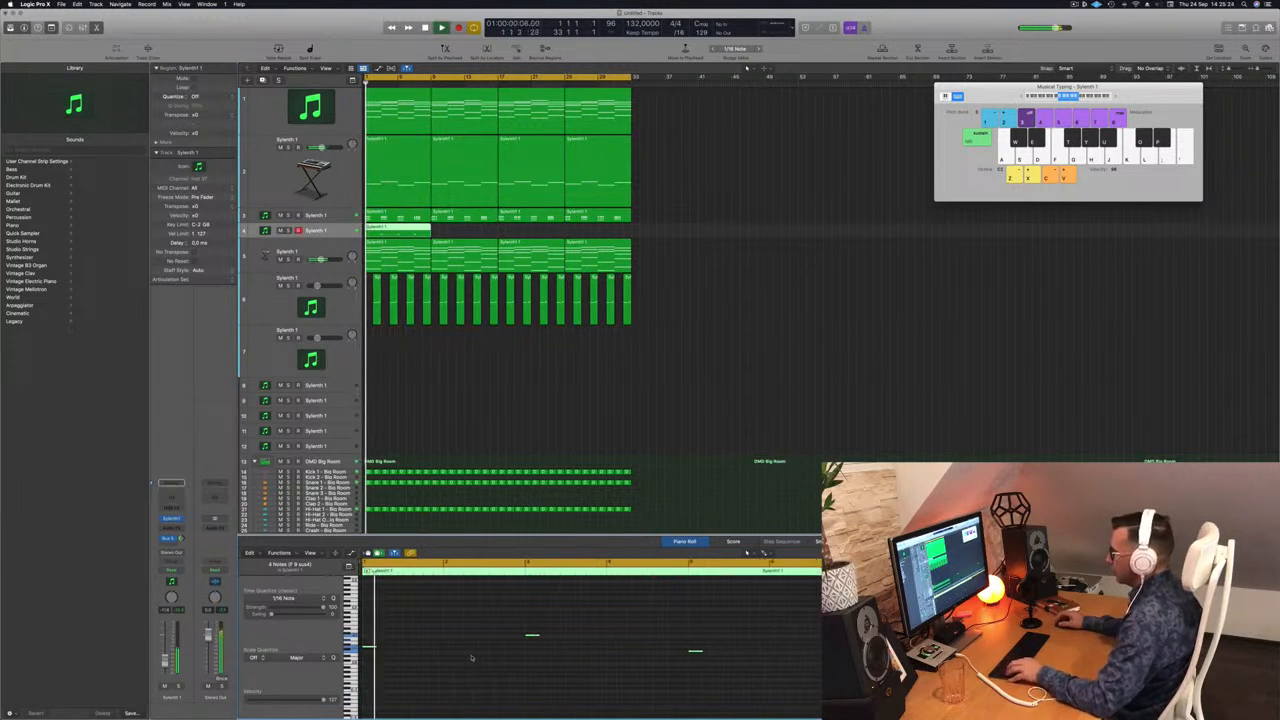
scroll(389, 650, "up", 3)
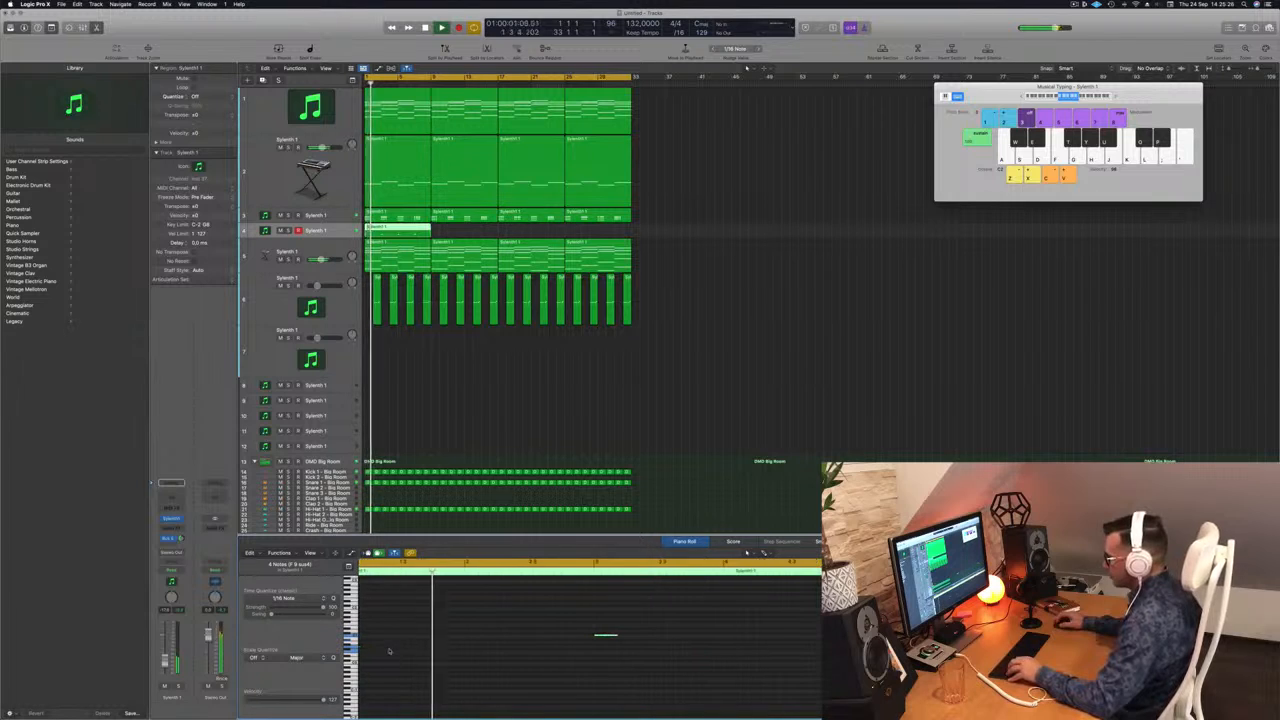
key("space")
key("space")
left_click_drag(379, 648, 402, 649)
key("space")
key("space")
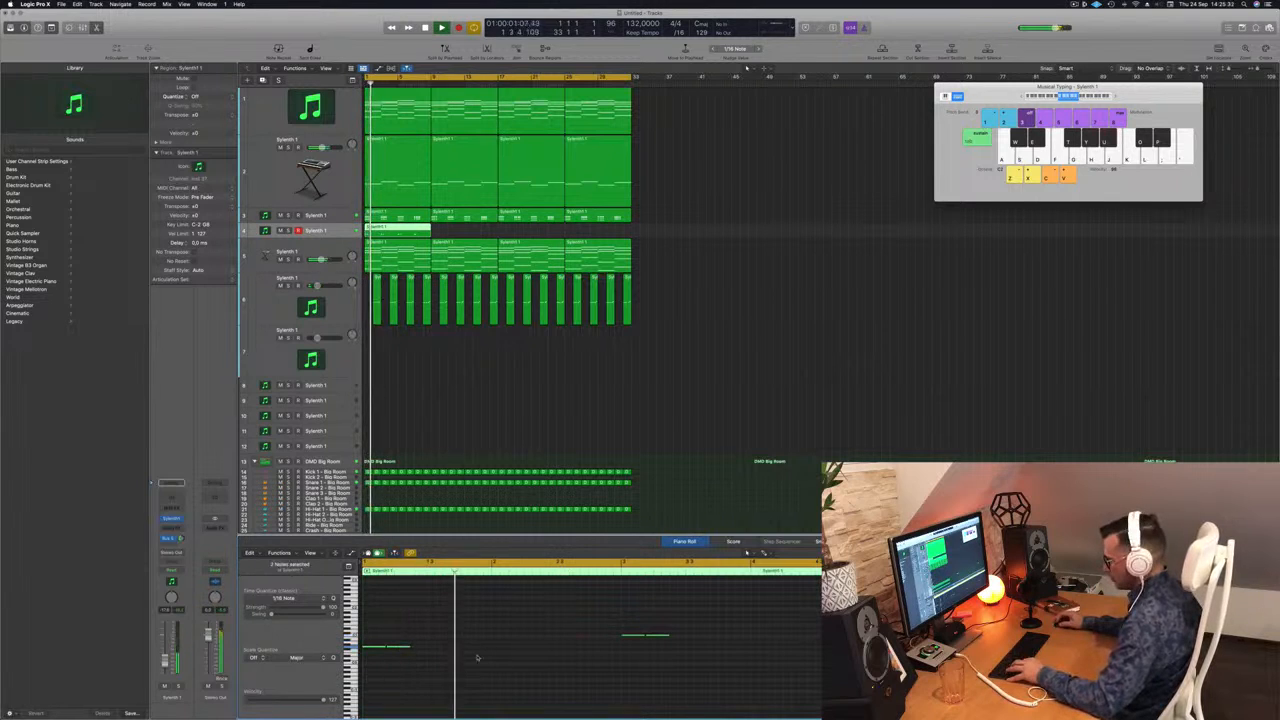
key("space")
key("space")
left_click_drag(406, 650, 452, 650)
Stretch the two notes further and move a group of three notes later in the phrase.
scroll(474, 649, "left", 2)
key("space")
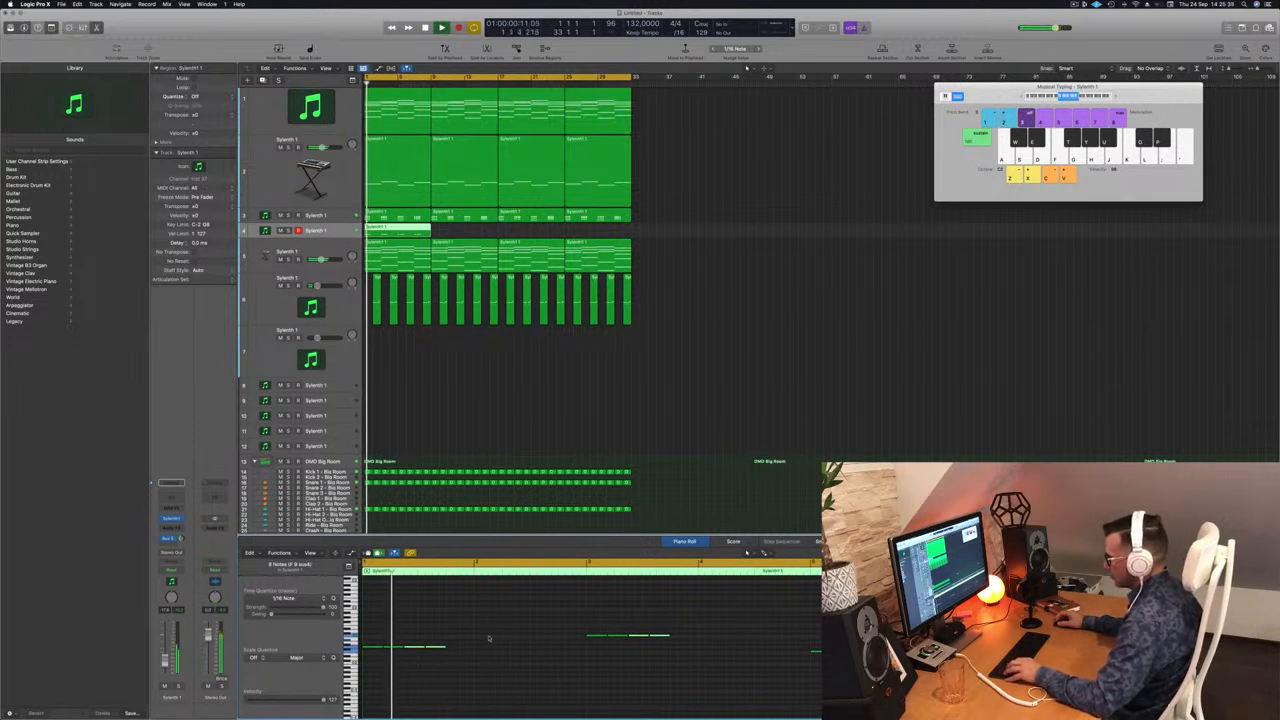
key("space")
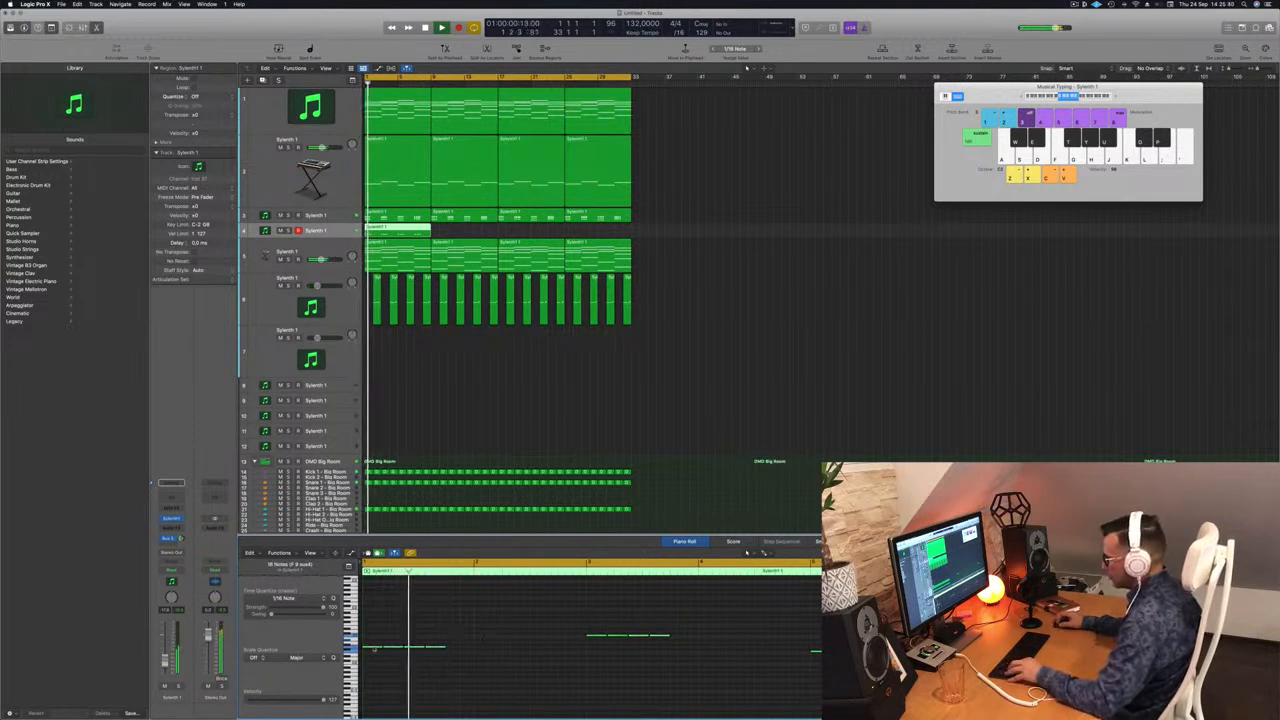
left_click_drag(374, 650, 459, 649)
key("Return")
scroll(463, 646, "left", 1)
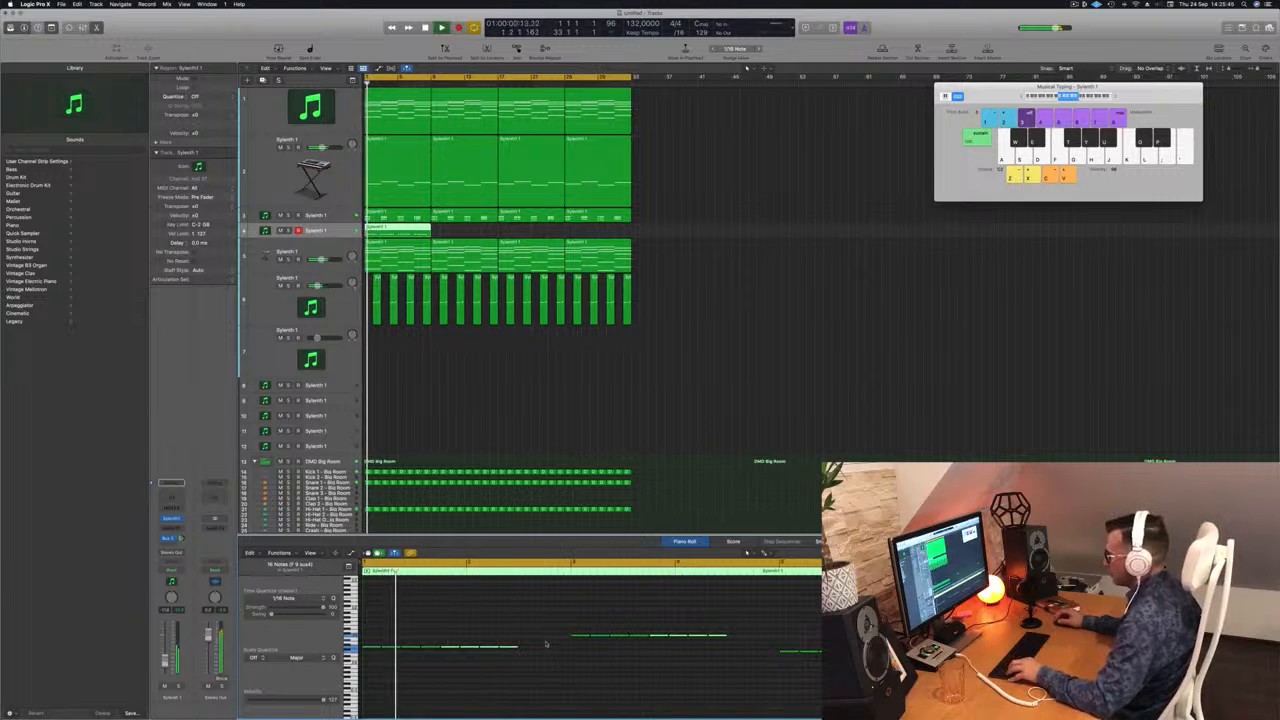
left_click_drag(545, 640, 476, 654)
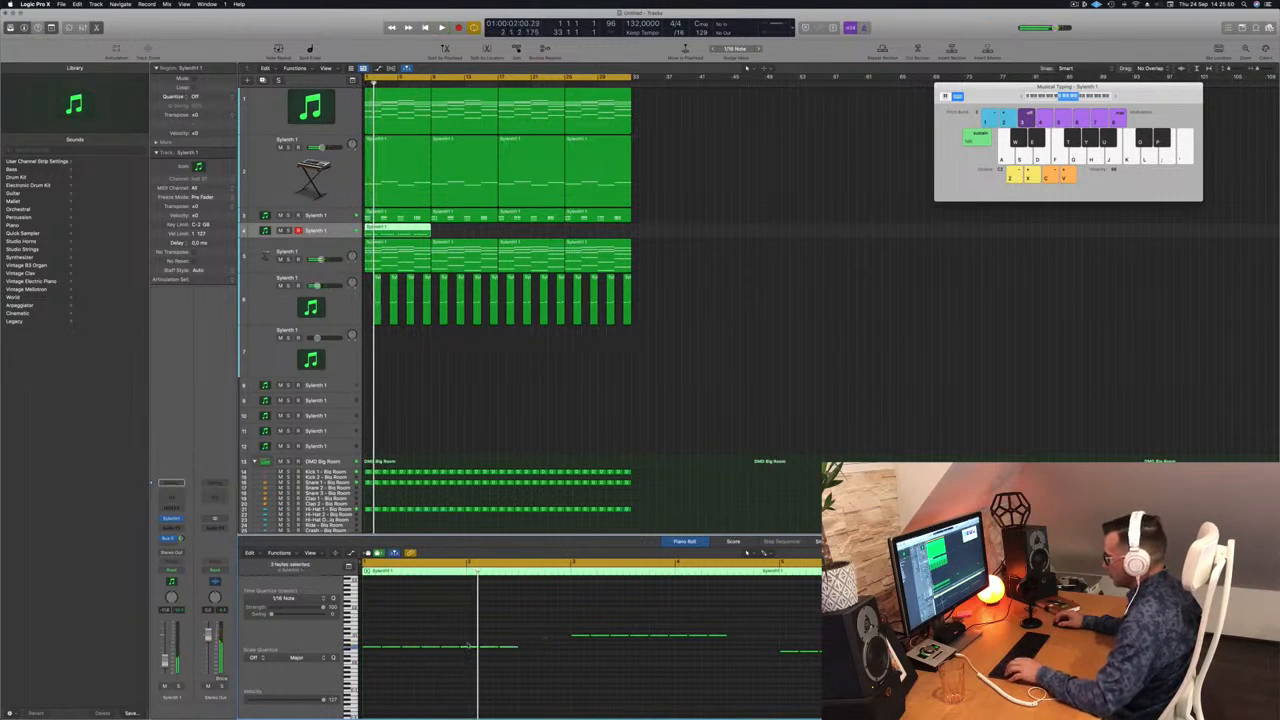
left_click_drag(370, 649, 428, 655)
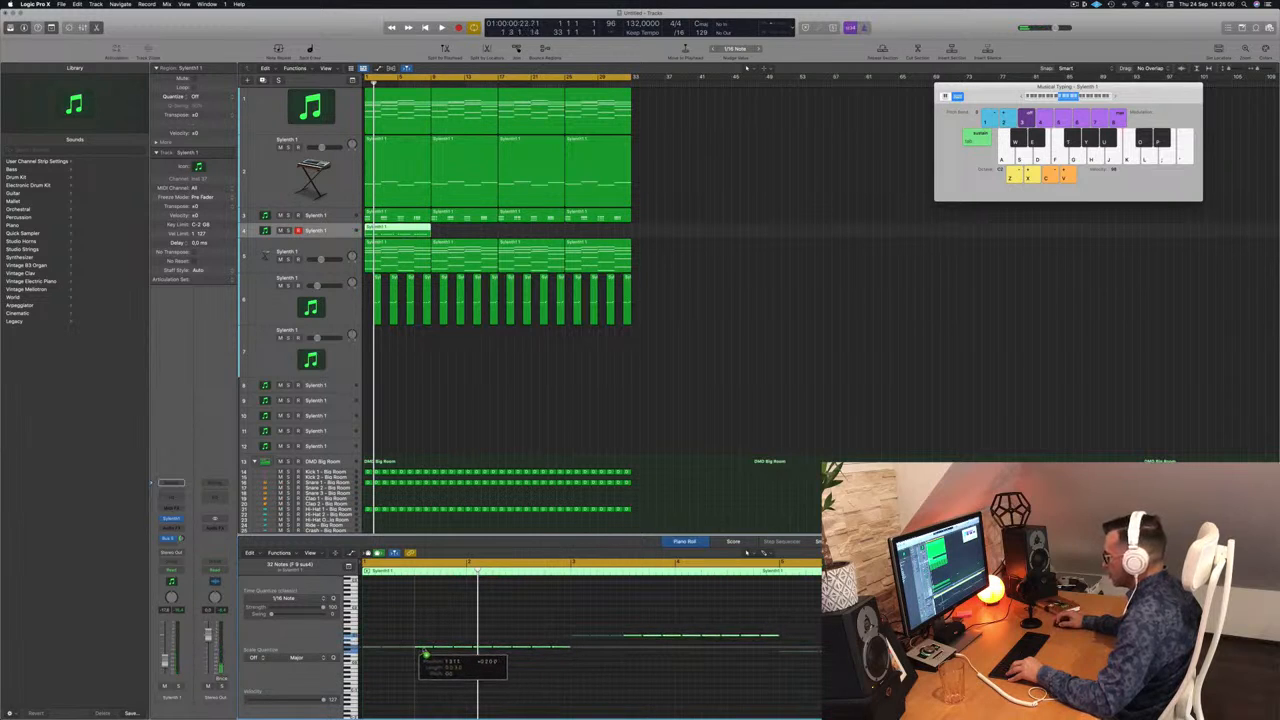
left_click_drag(424, 655, 426, 655)
key("space")
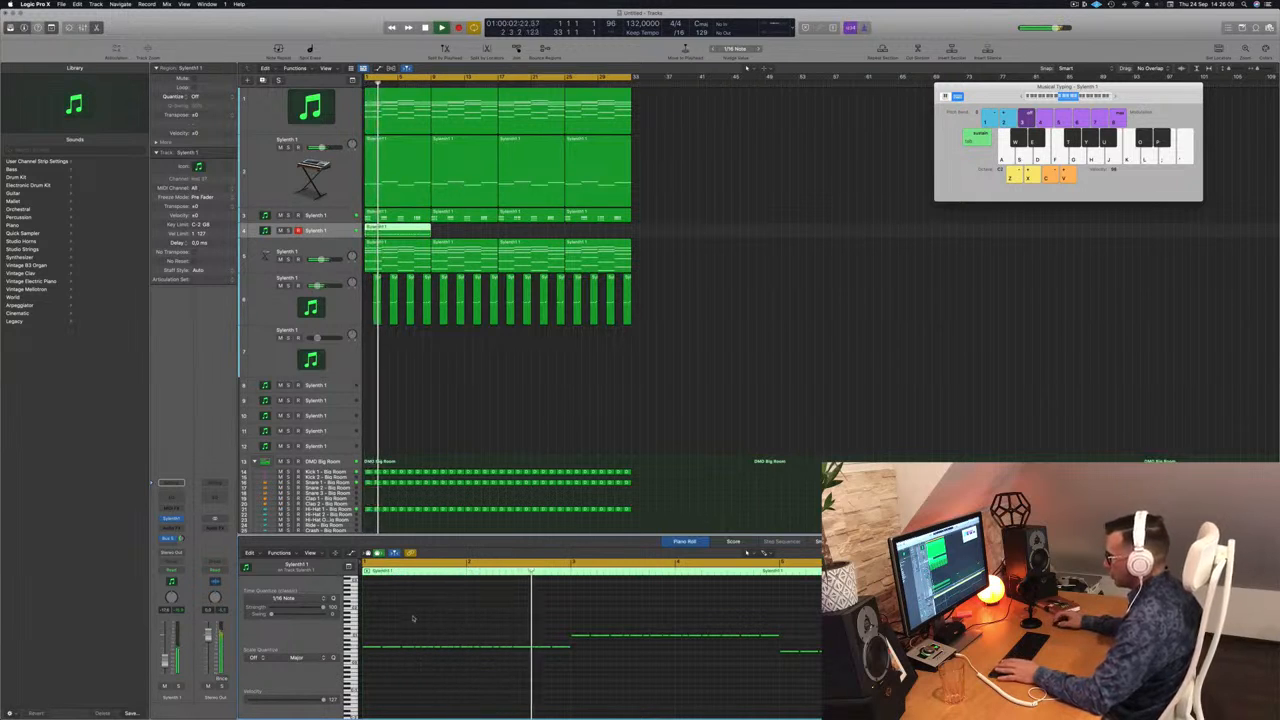
key("space")
key("space")
key("space")
Copy the phrase-ending notes right and stretch the lower notes toward bars 6 and 8.
mouse_move(544, 637)
left_mouse_down()
mouse_move(486, 650)
mouse_move(528, 652)
left_mouse_up()
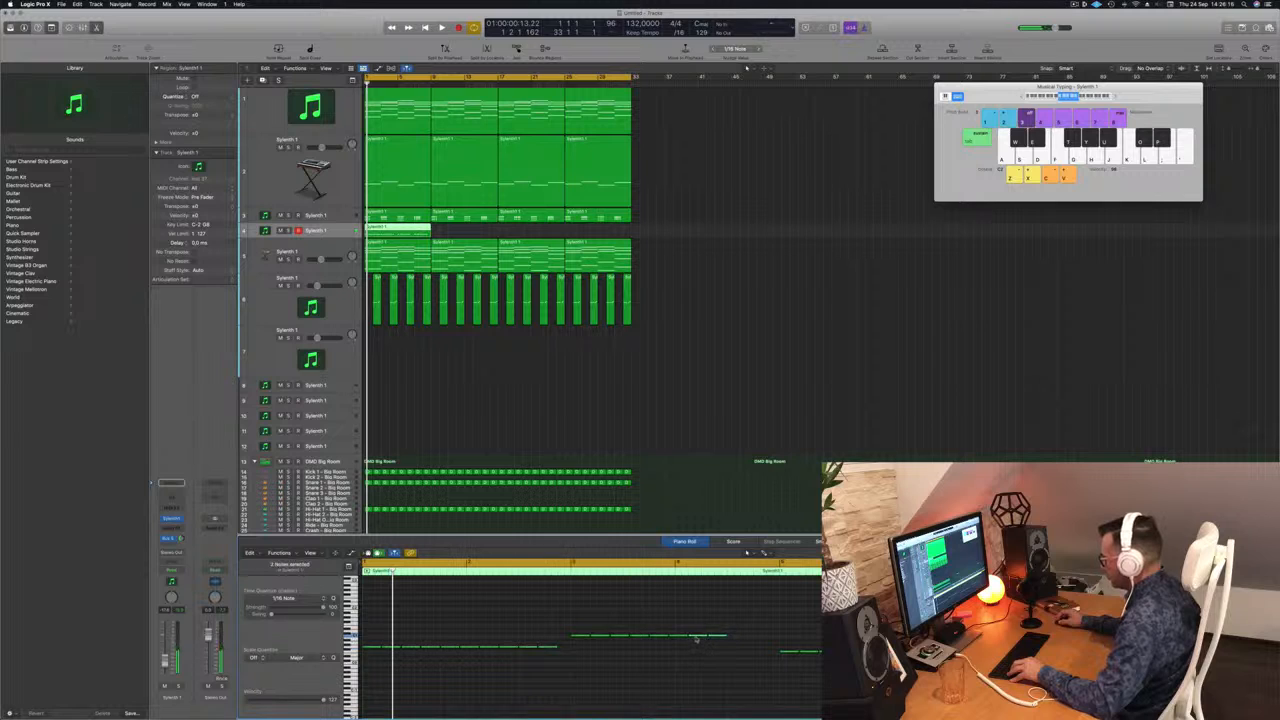
left_click_drag(698, 637, 741, 640)
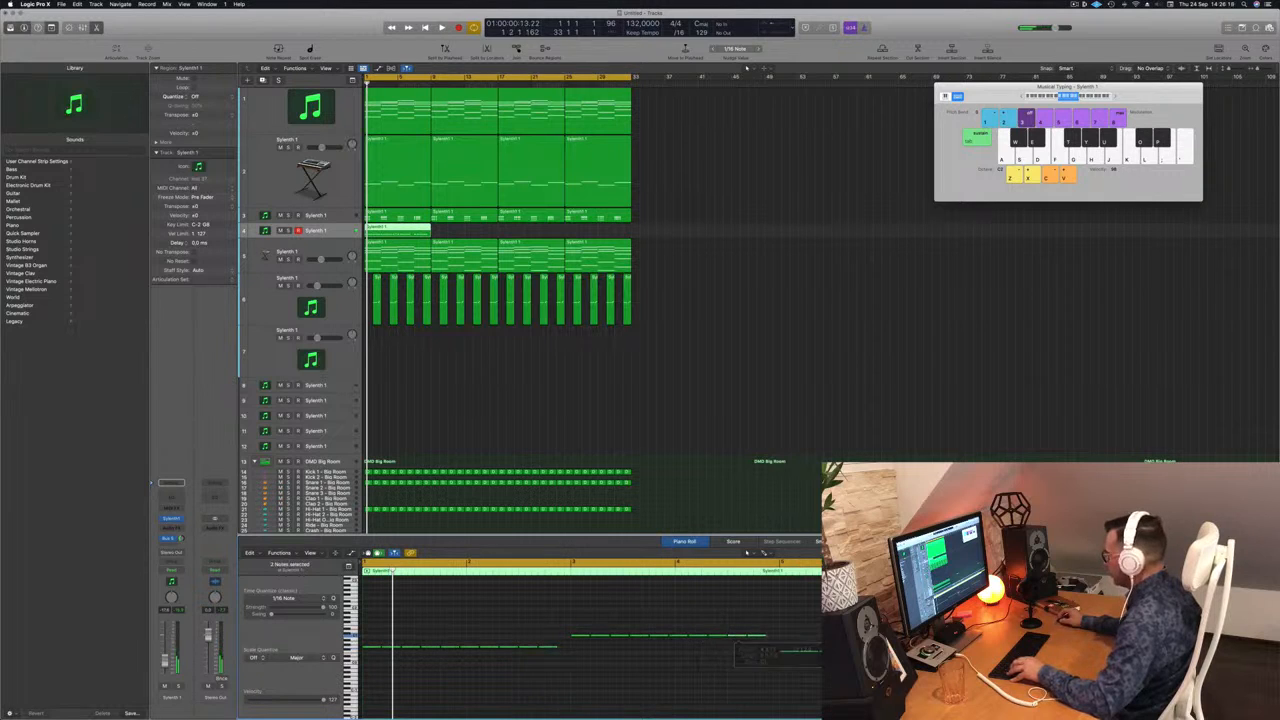
left_click_drag(908, 651, 948, 651)
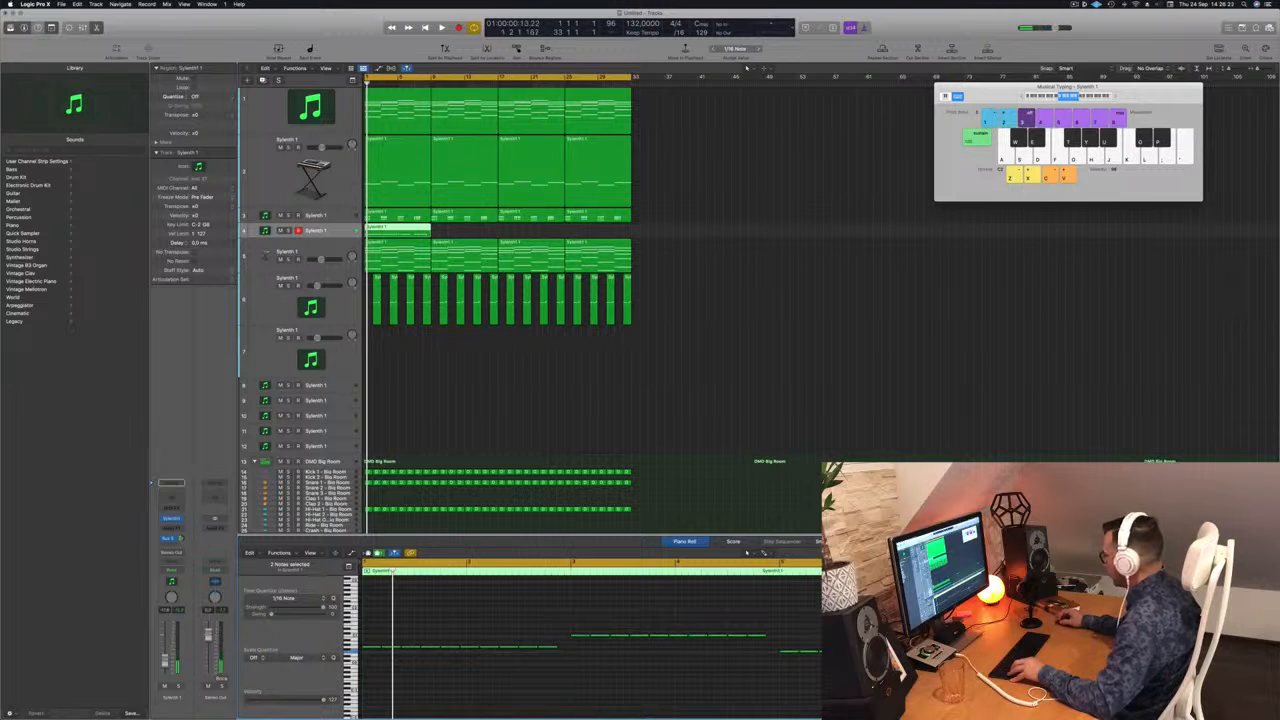
left_click_drag(1112, 641, 1130, 641)
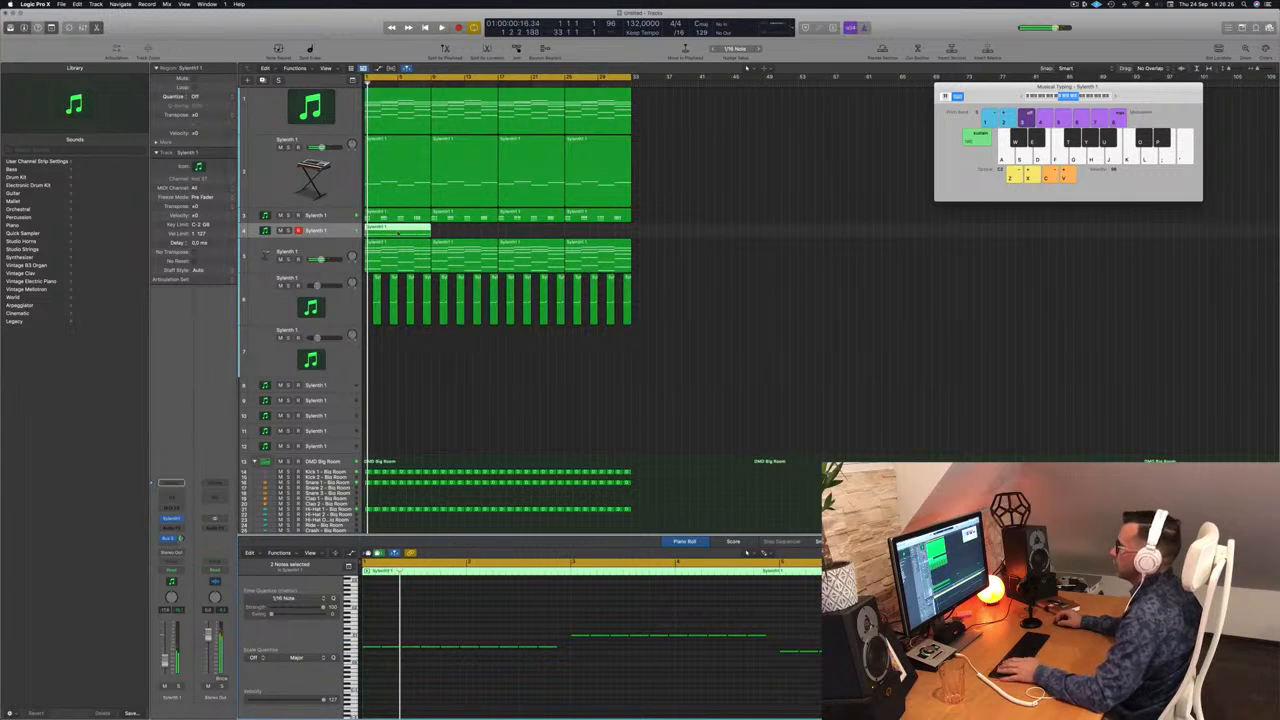
Repeat the track 4 region along the timeline, enlarge track 4 and open its Sylenth1.
left_click_drag(399, 228, 548, 234)
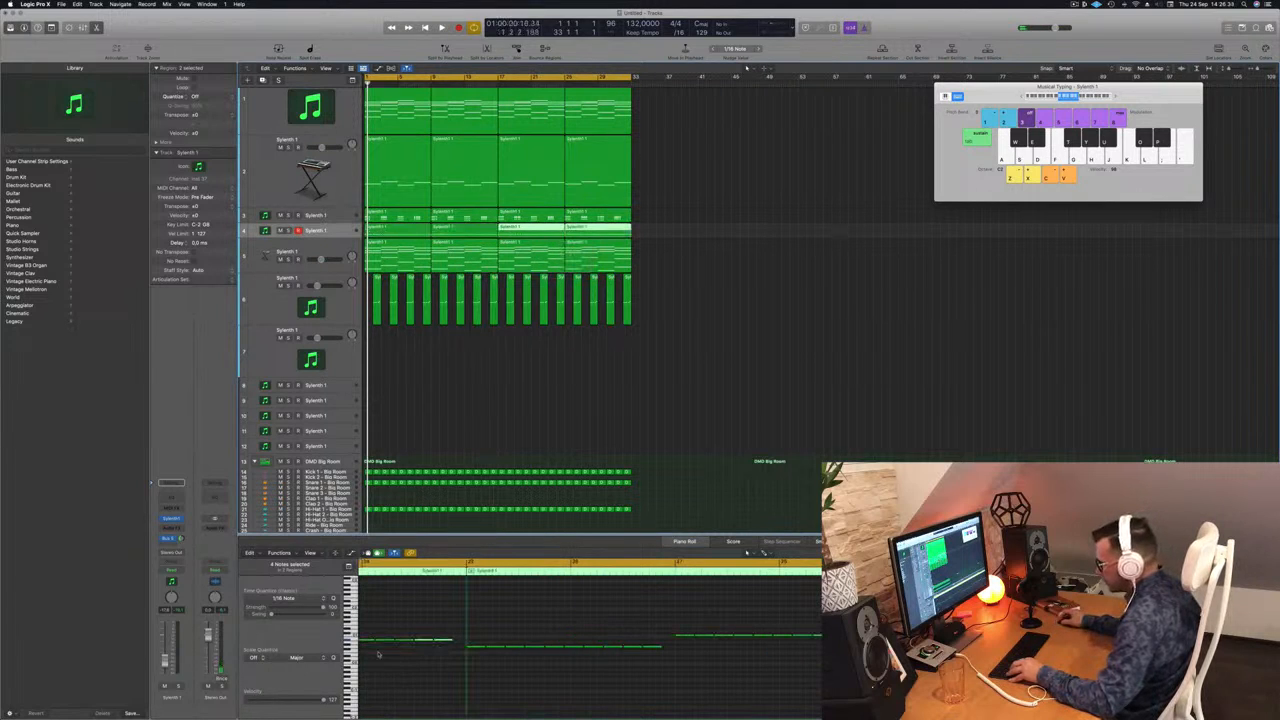
key("space")
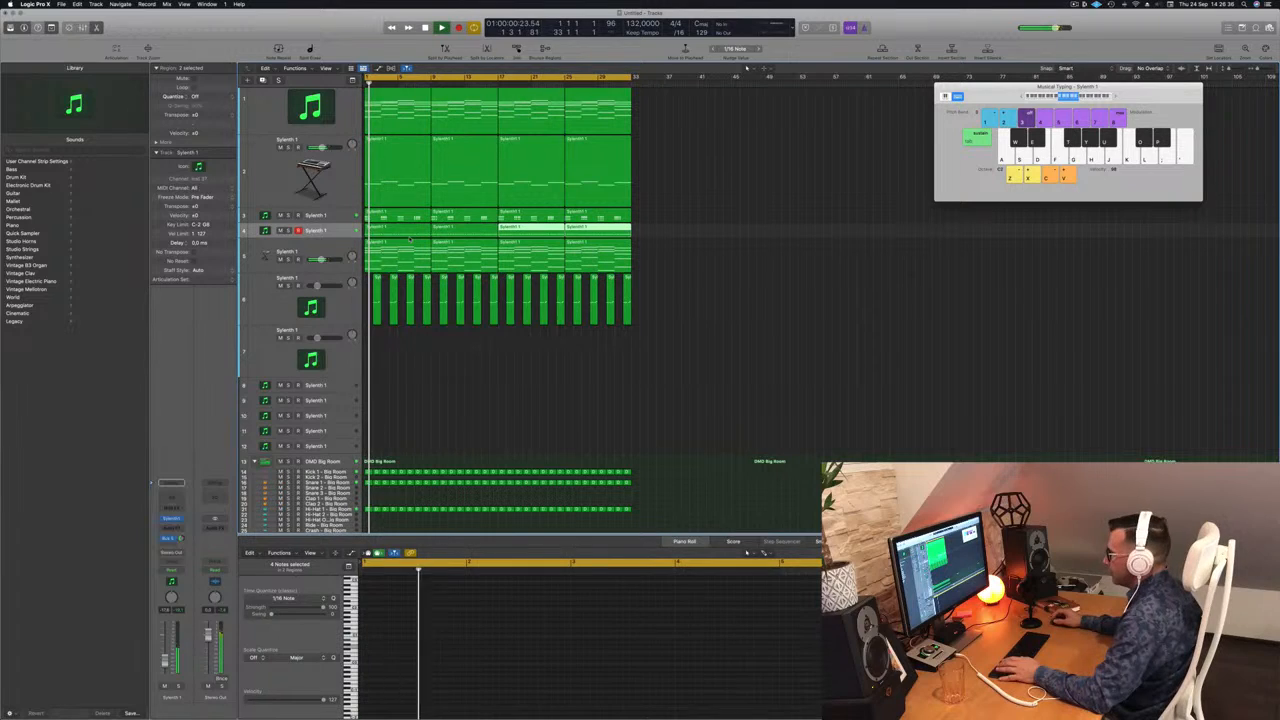
left_click(320, 230)
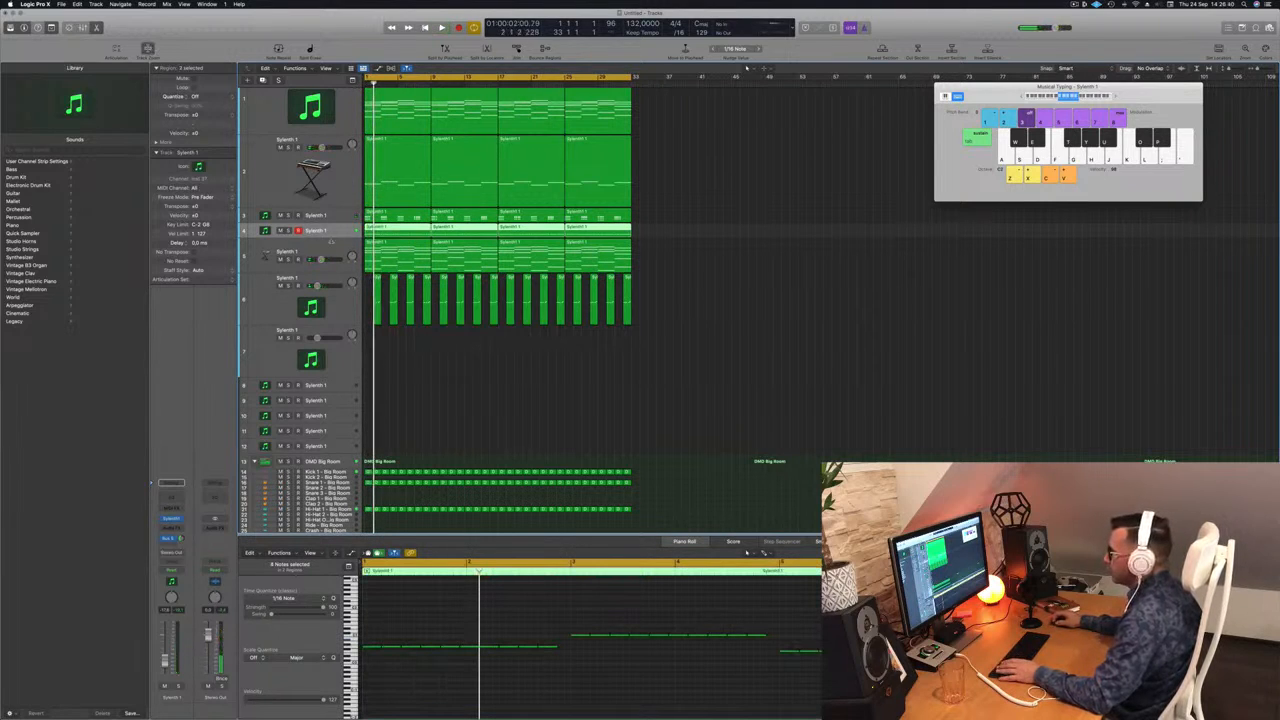
key("ctrl+z")
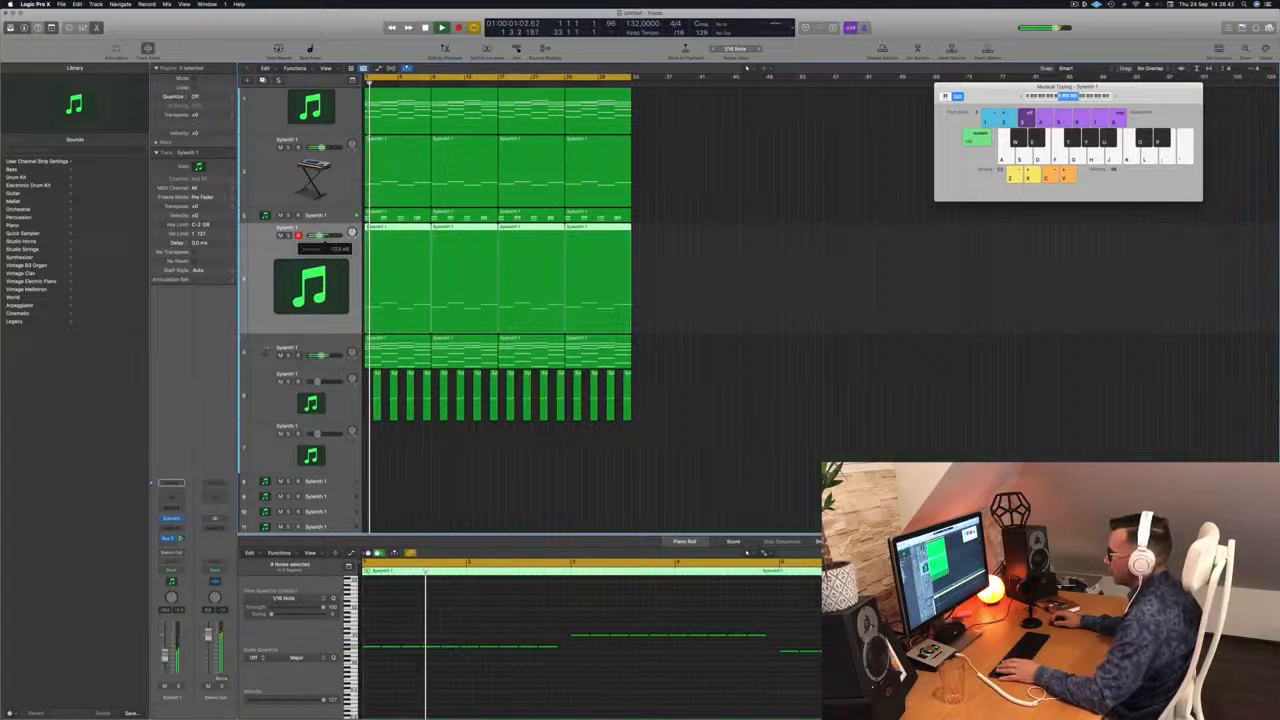
scroll(505, 680, "down", 2)
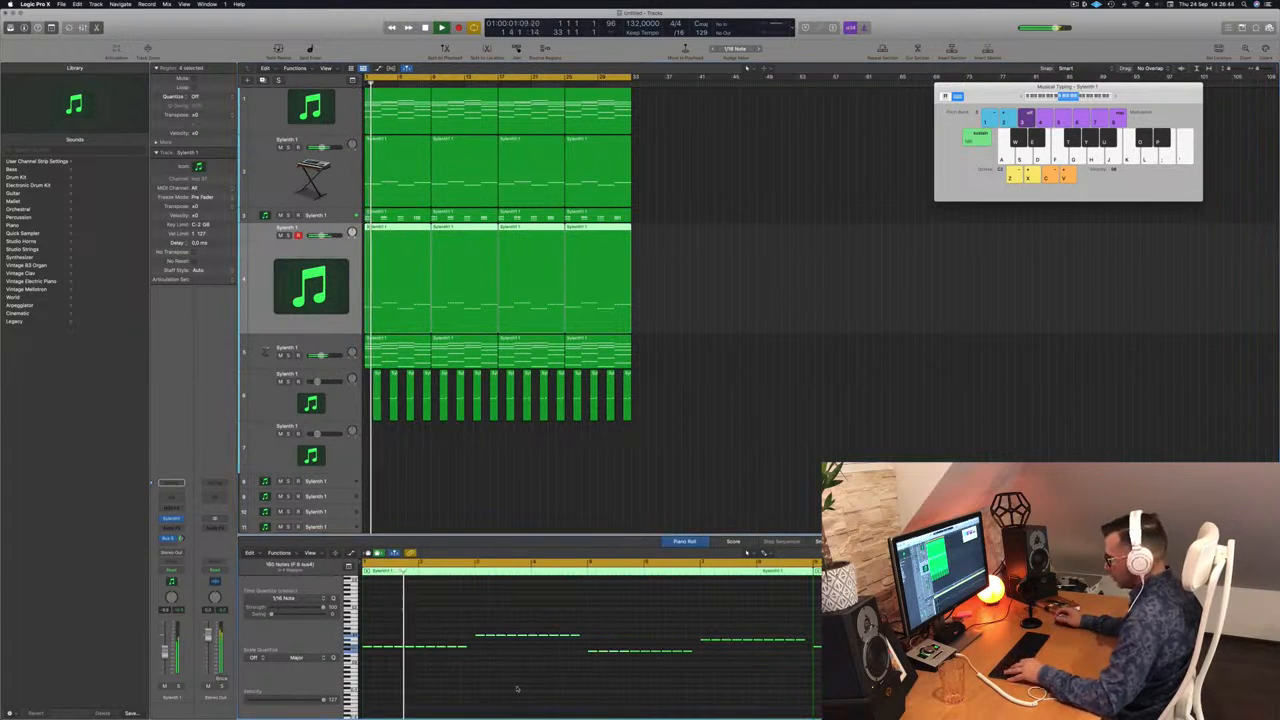
scroll(518, 688, "down", 2)
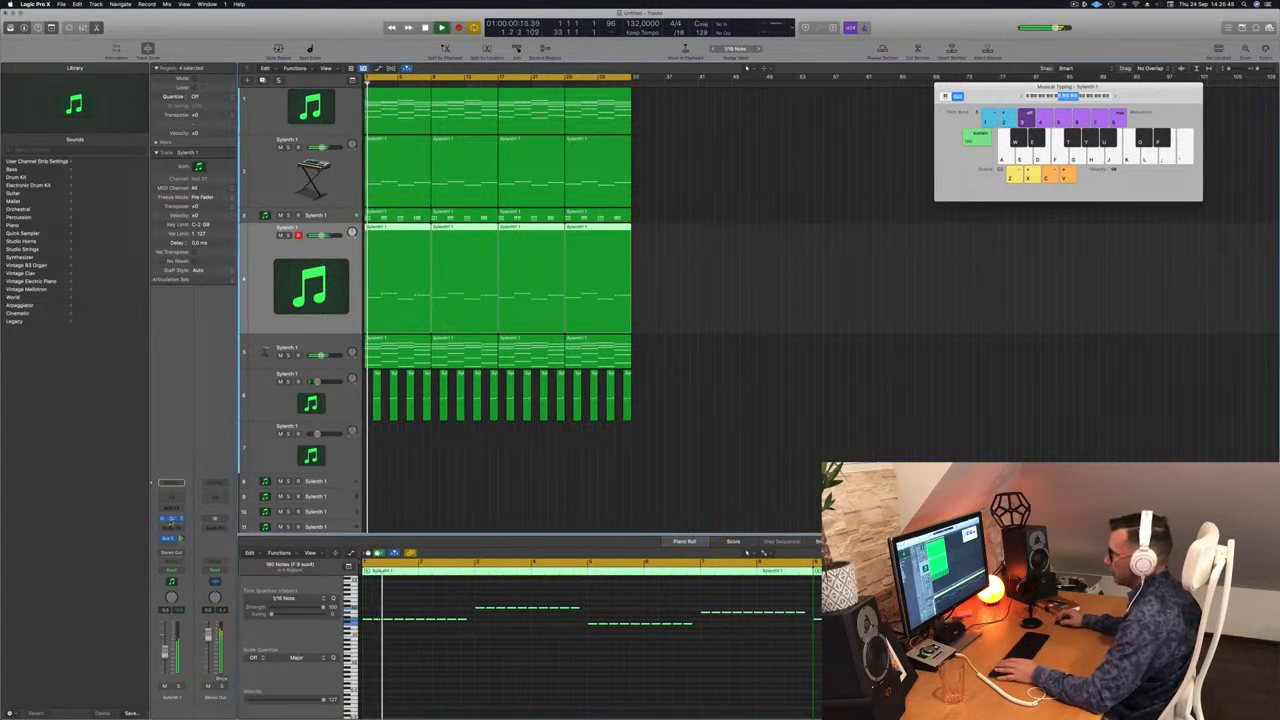
left_click(172, 519)
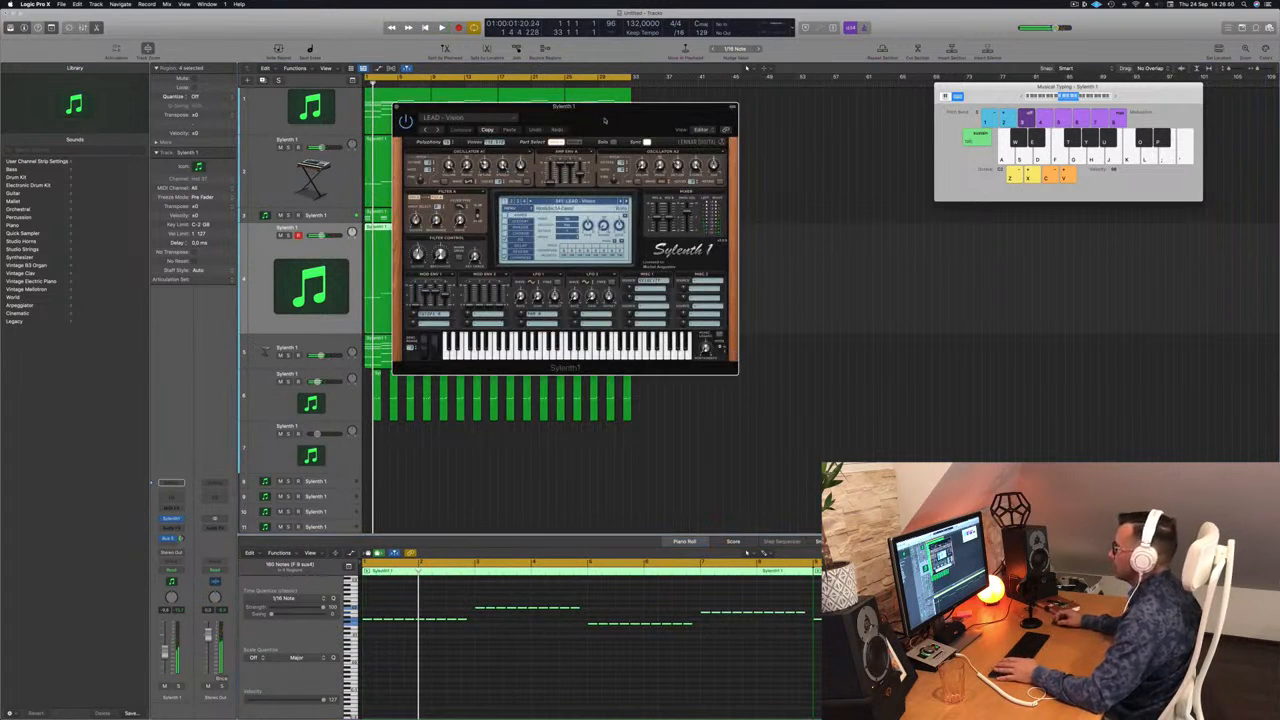
Load the 000: BASS - RABIT preset on Sylenth1, then try the next bass preset.
left_click_drag(600, 116, 734, 120)
left_click(729, 205)
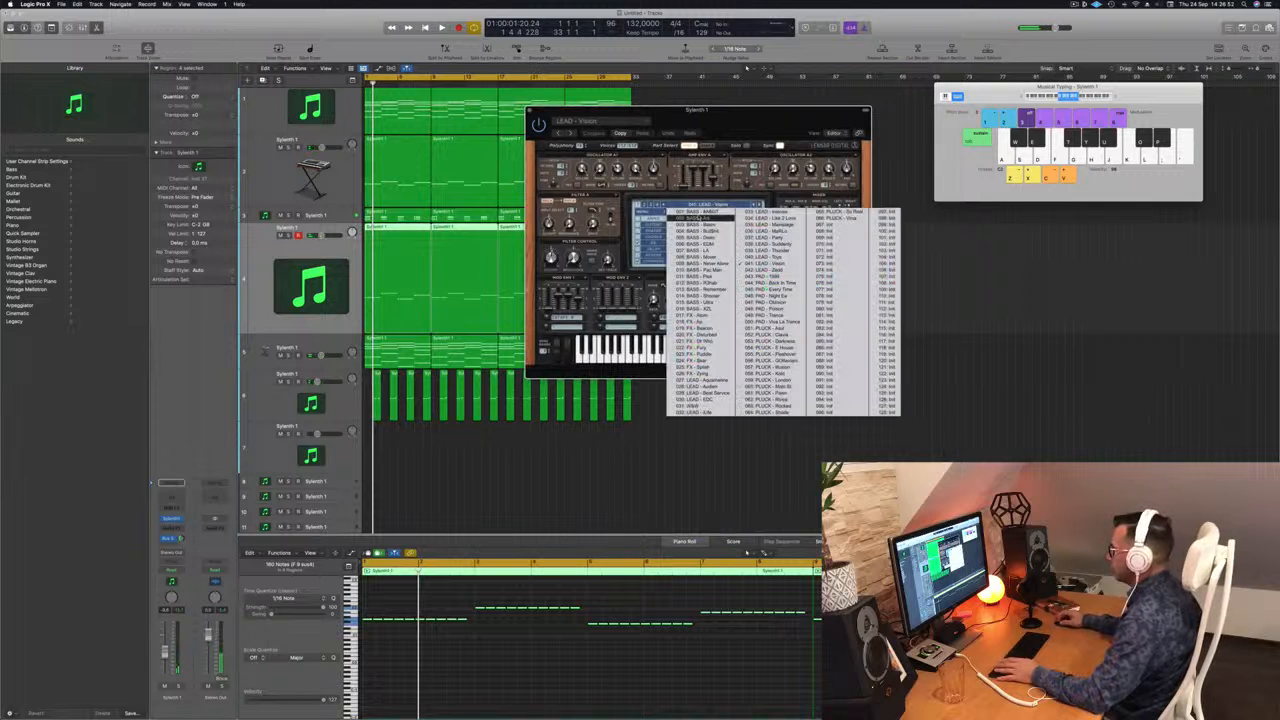
left_click(700, 213)
left_click_drag(734, 121, 739, 151)
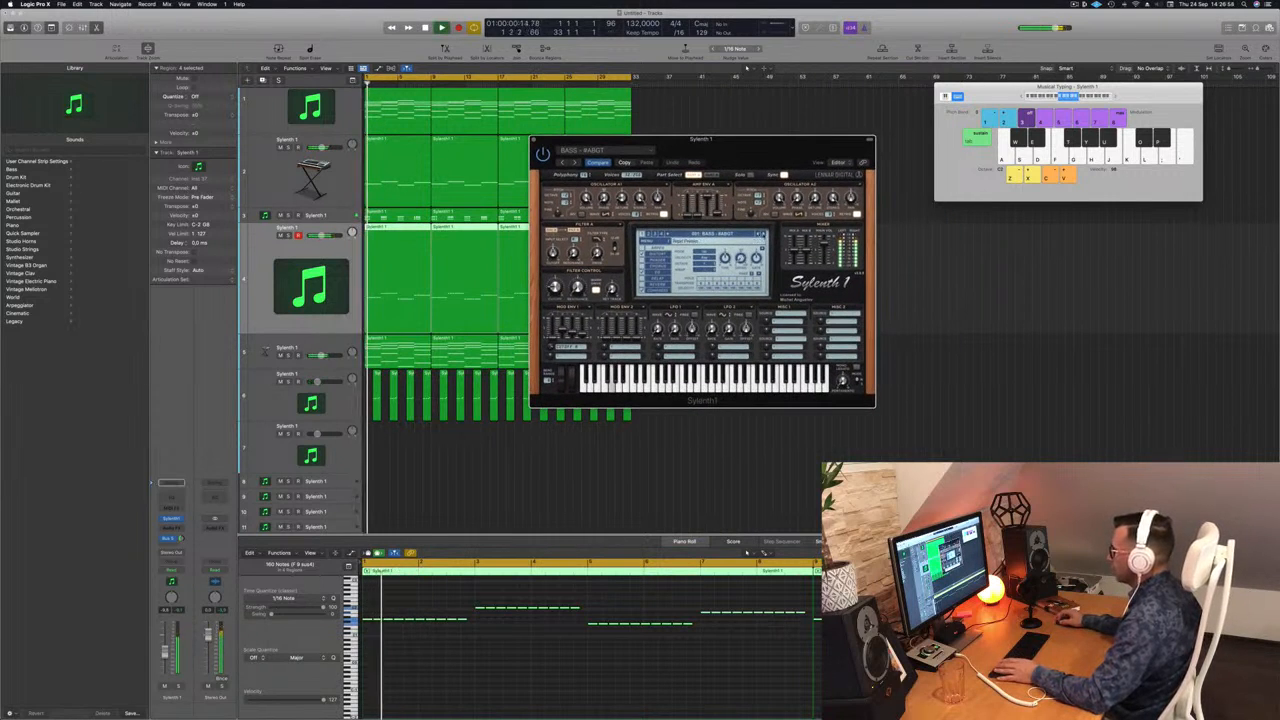
left_click(763, 234)
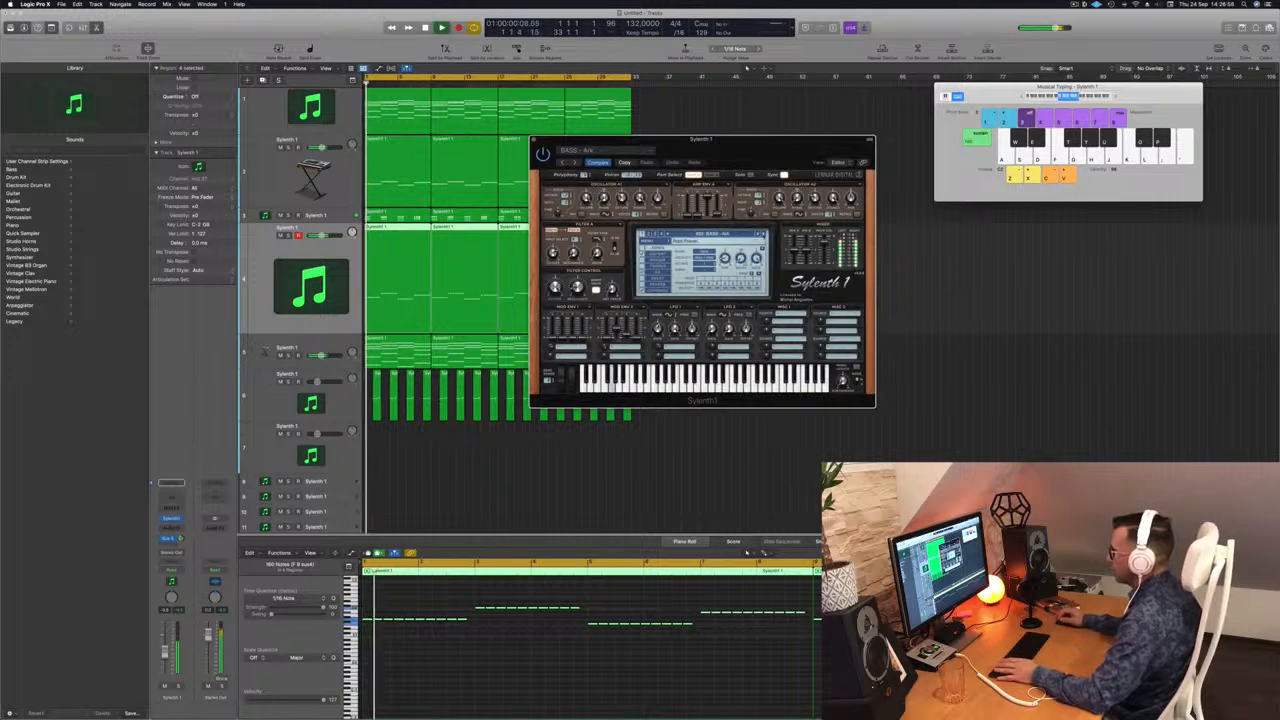
left_click_drag(778, 153, 852, 153)
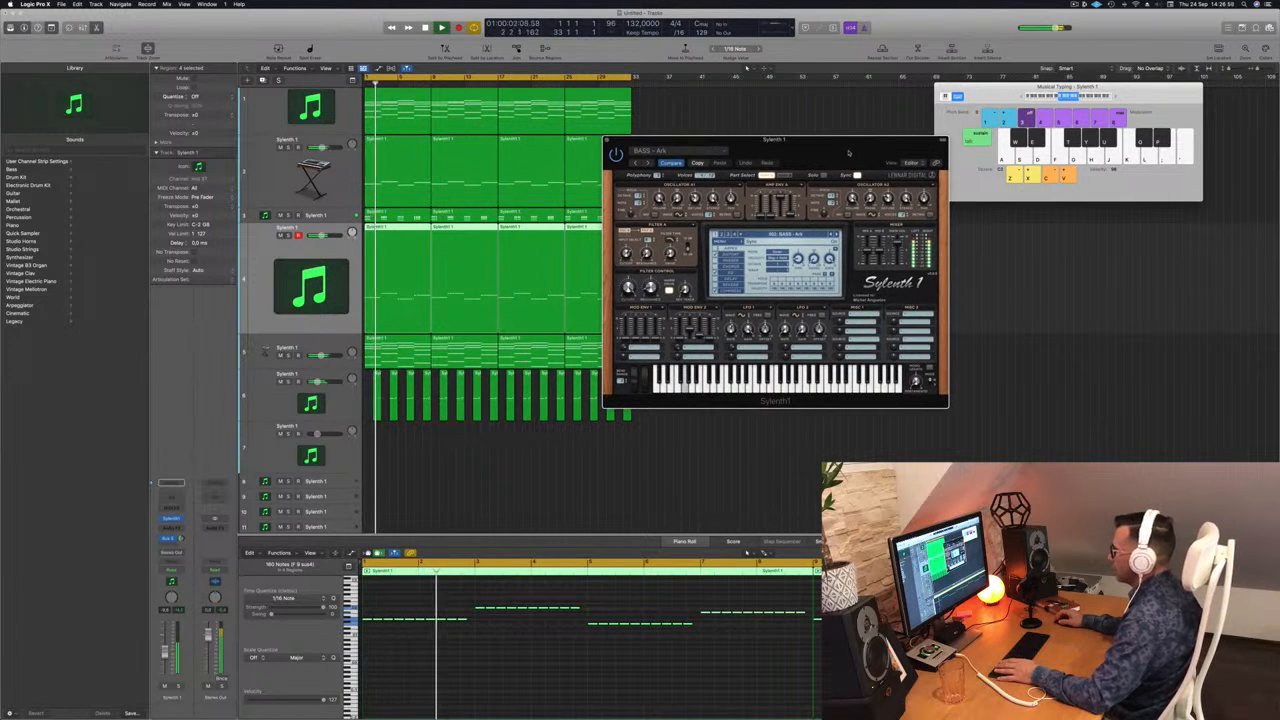
Select all the bass notes and transpose them up an octave.
left_click(516, 701)
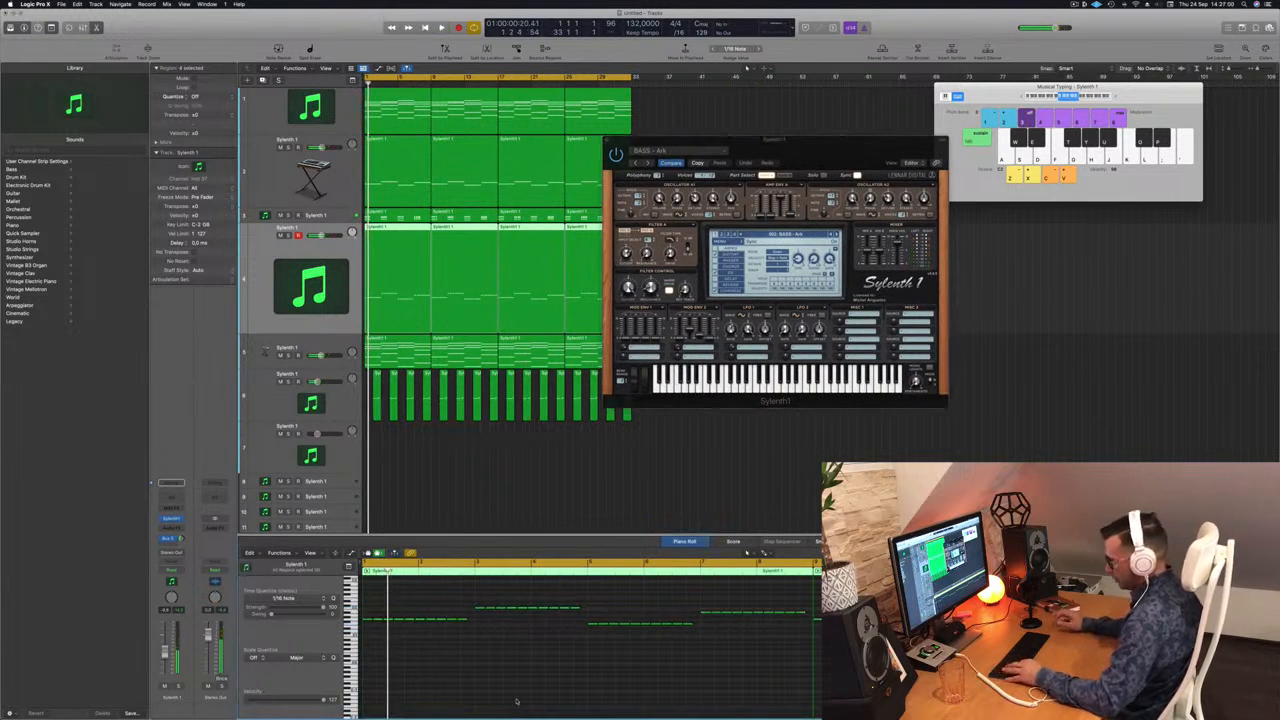
key("super+a")
key("alt+shift+Up")
key("space")
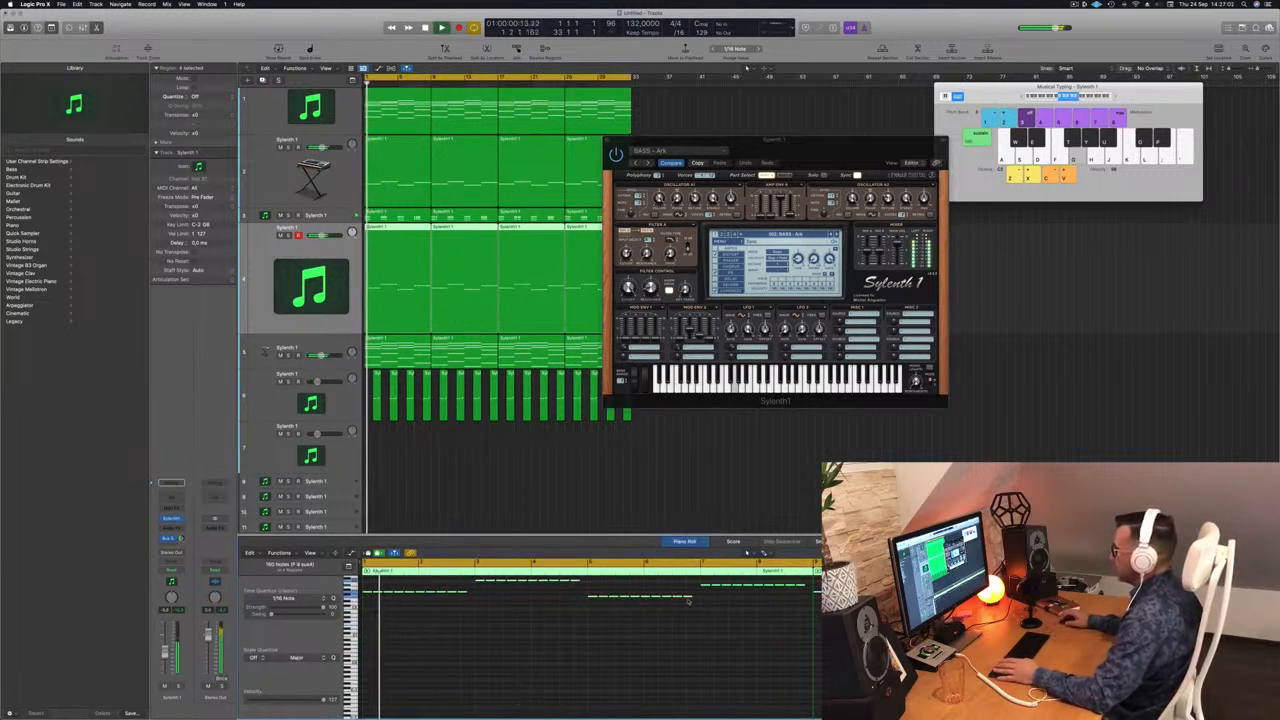
Audition further Sylenth1 bass presets from bar 1, briefly soloing the bass track.
left_click_drag(774, 155, 768, 153)
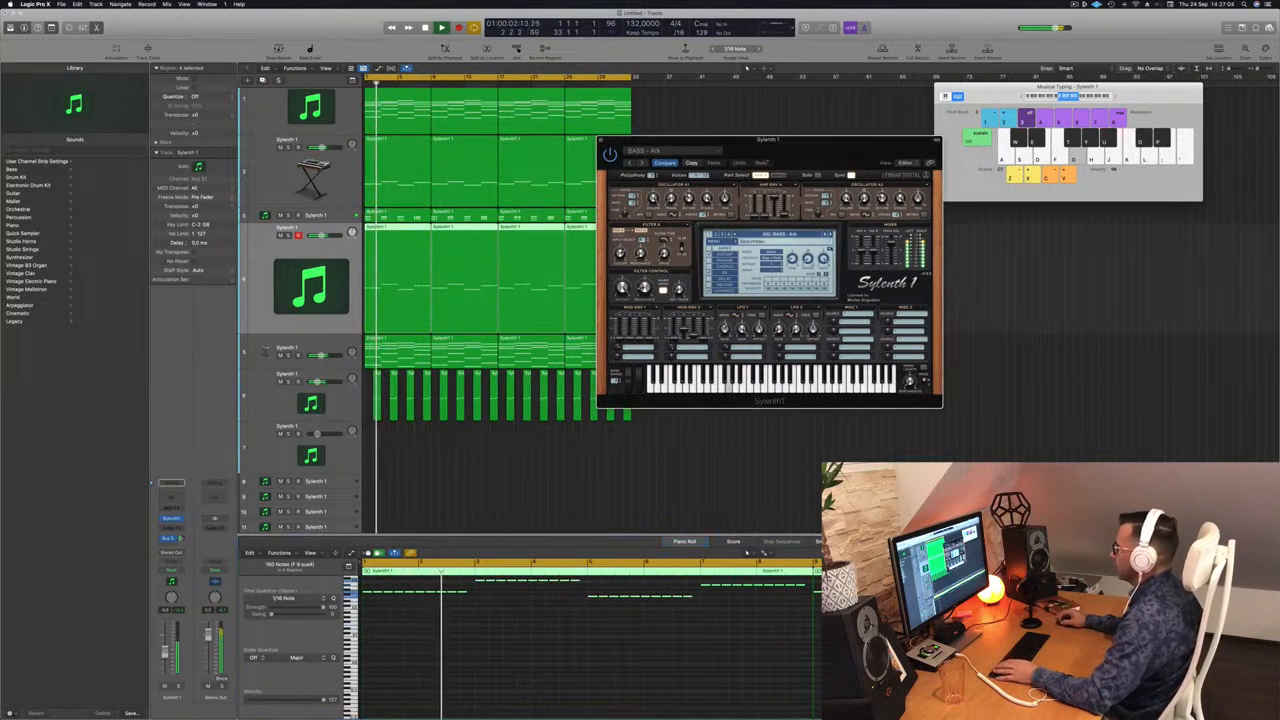
left_click(831, 234)
key("space")
key("space")
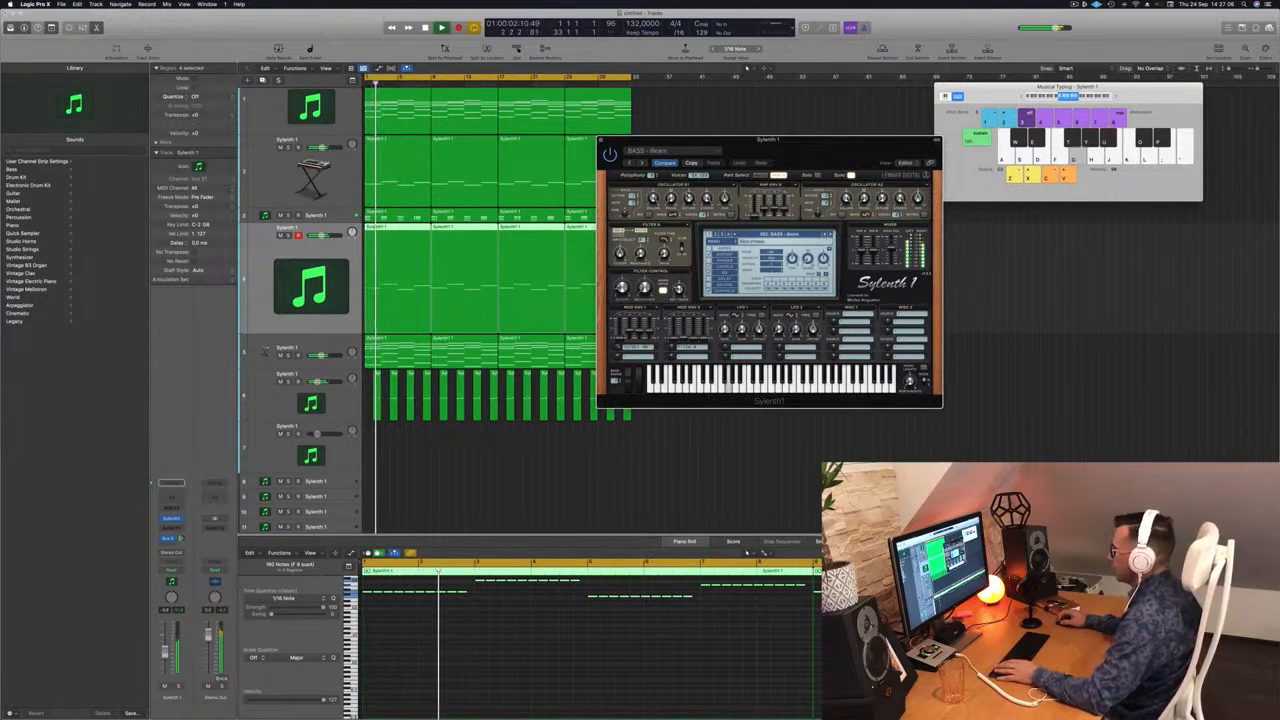
left_click(831, 234)
key("space")
key("space")
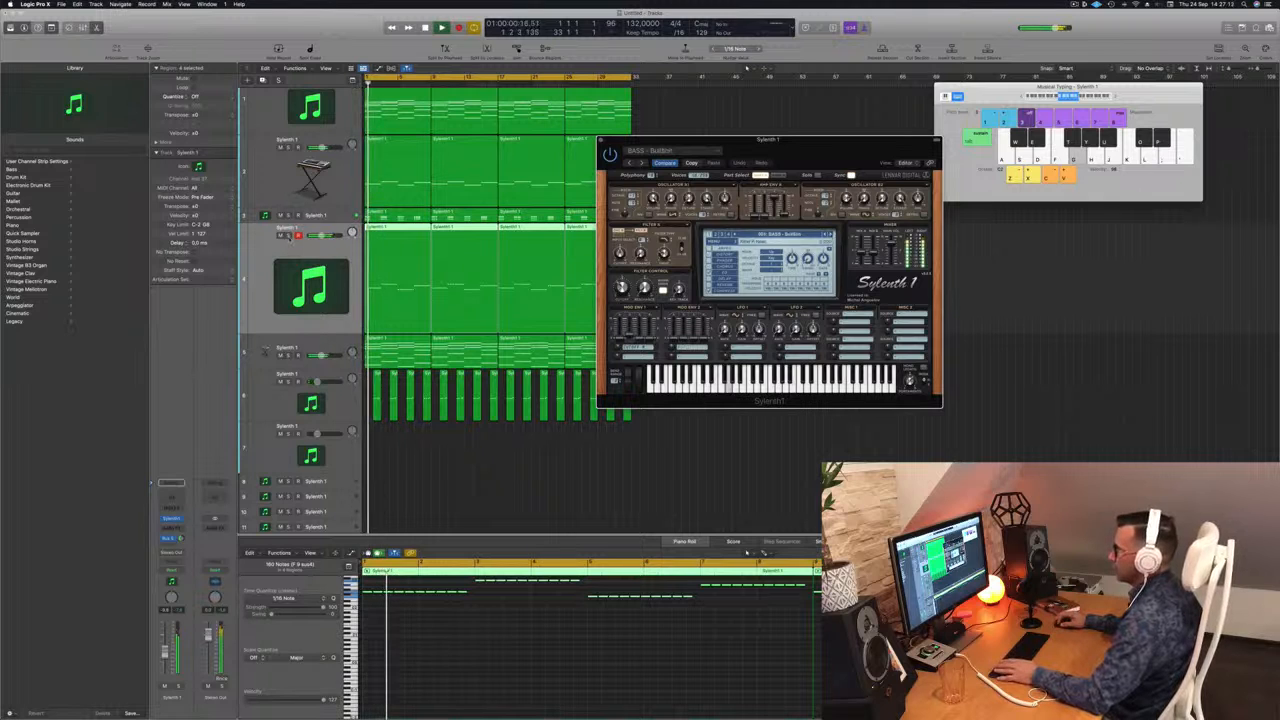
left_click(288, 234)
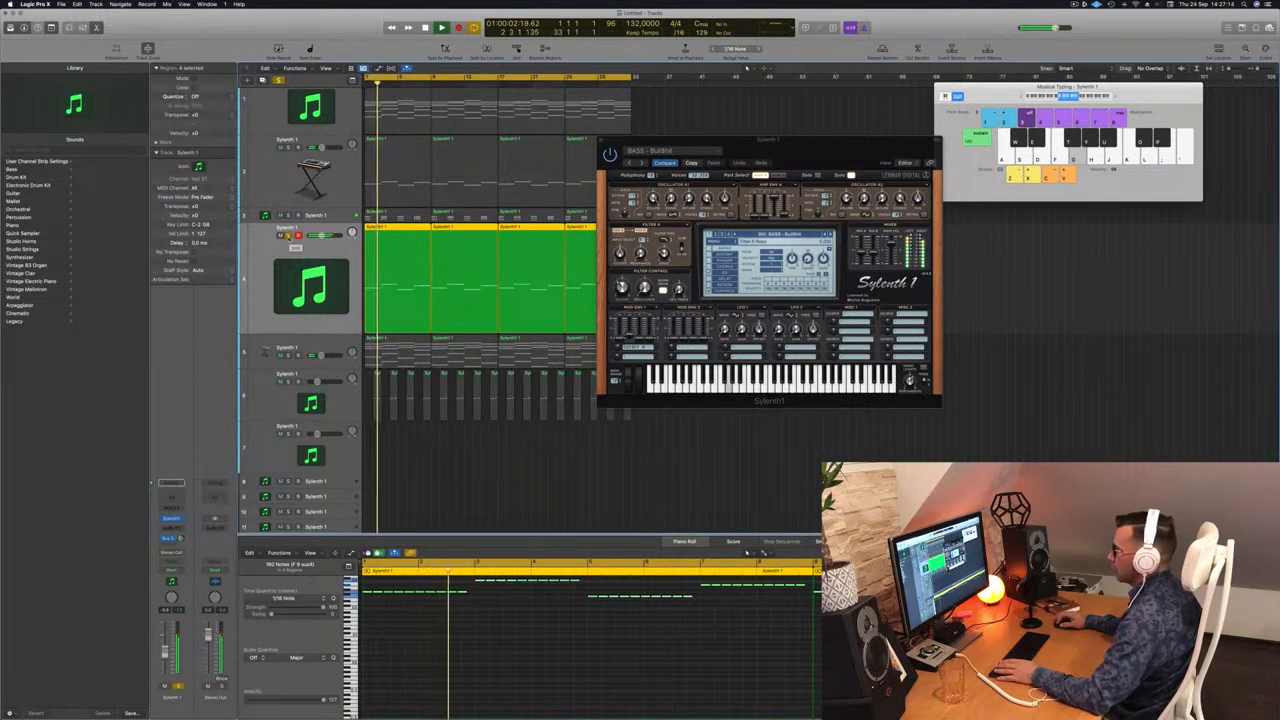
left_click(288, 236)
key("space")
key("space")
key("space")
key("space")
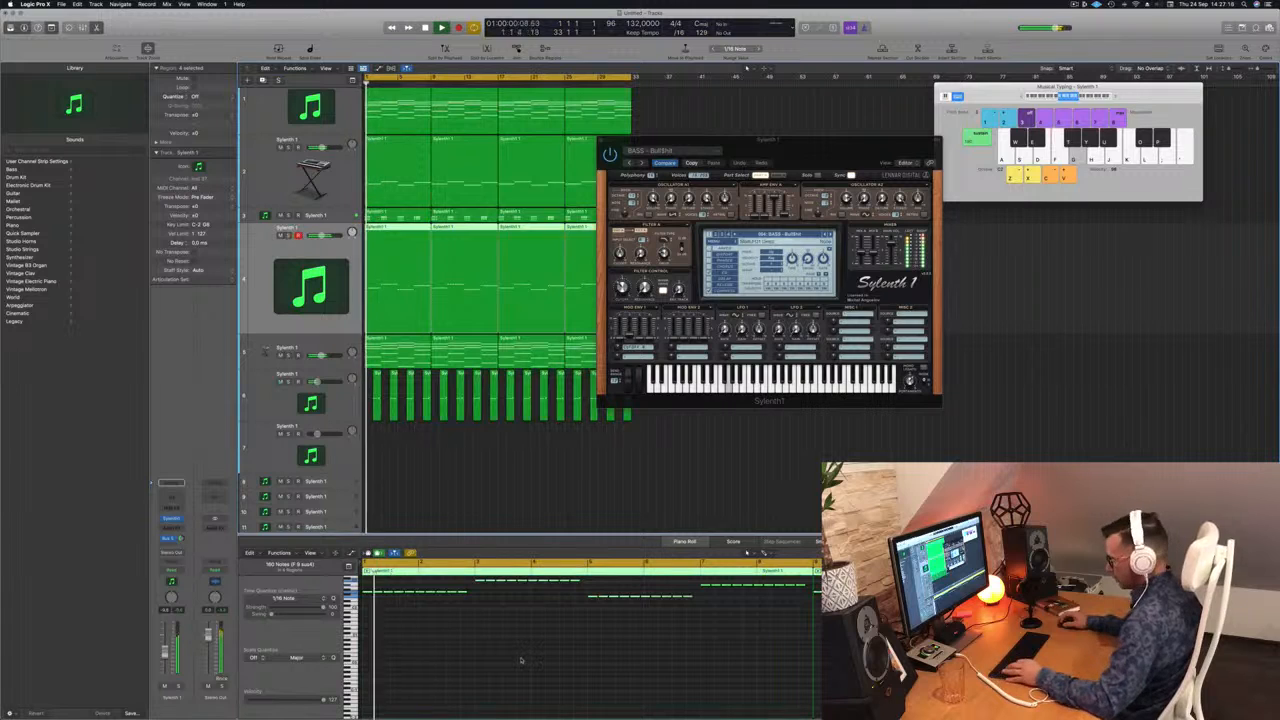
Select every note in the bass regions and shorten them all.
key("super+a")
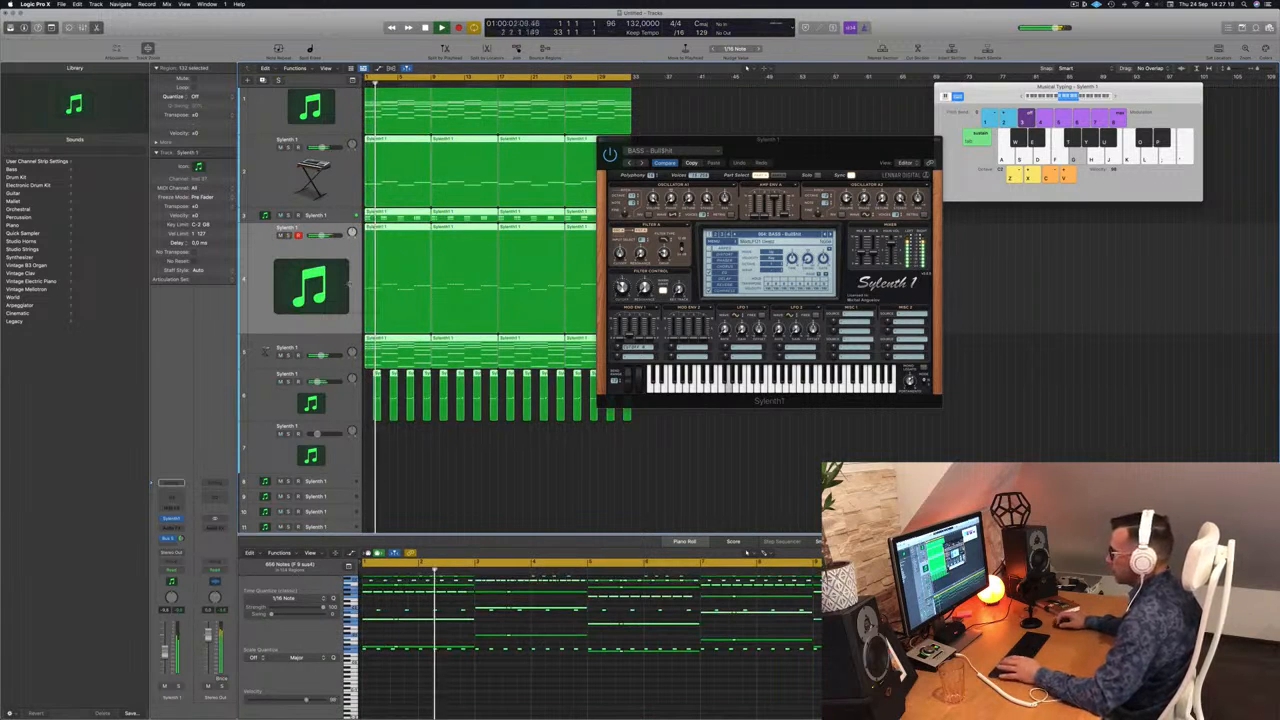
left_click(345, 277)
key("space")
left_click(720, 115)
left_click_drag(788, 143, 992, 160)
left_click(345, 280)
left_click(552, 627)
key("super+a")
scroll(470, 610, "up", 5)
left_click_drag(467, 591, 462, 591)
Play back the shortened bass and step through two more Sylenth1 bass presets.
key("space")
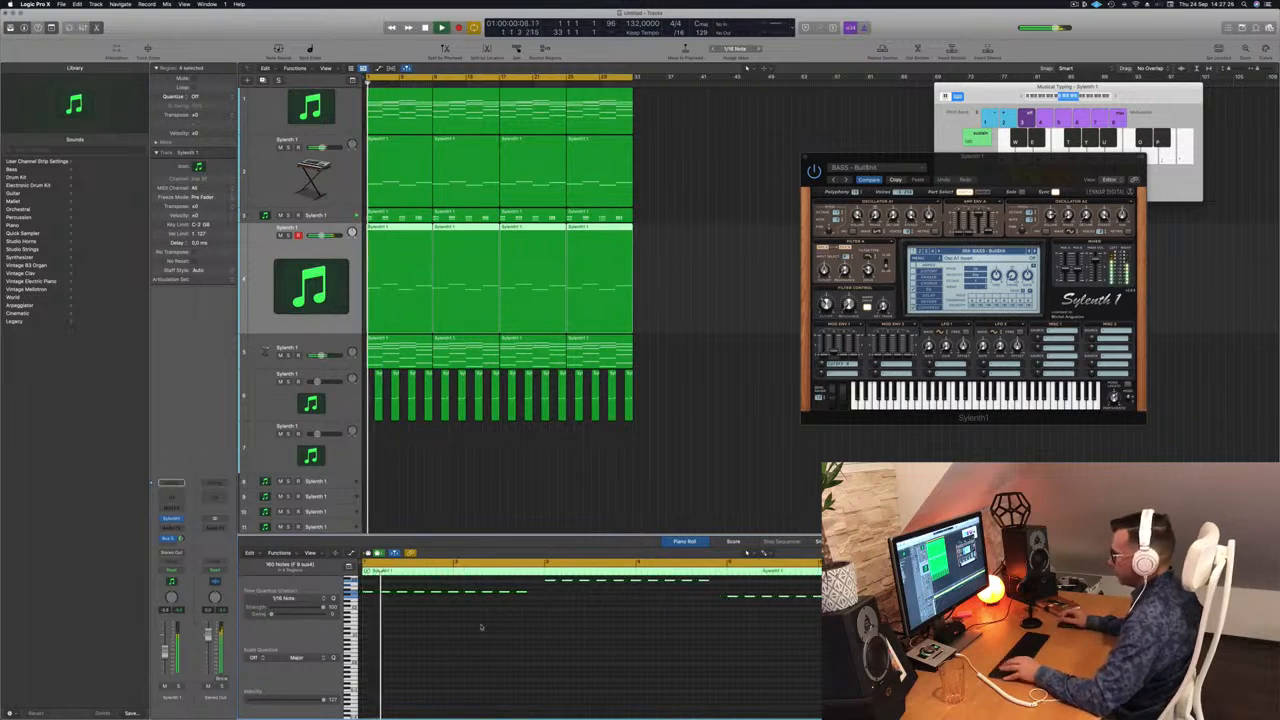
left_click_drag(1033, 167, 904, 161)
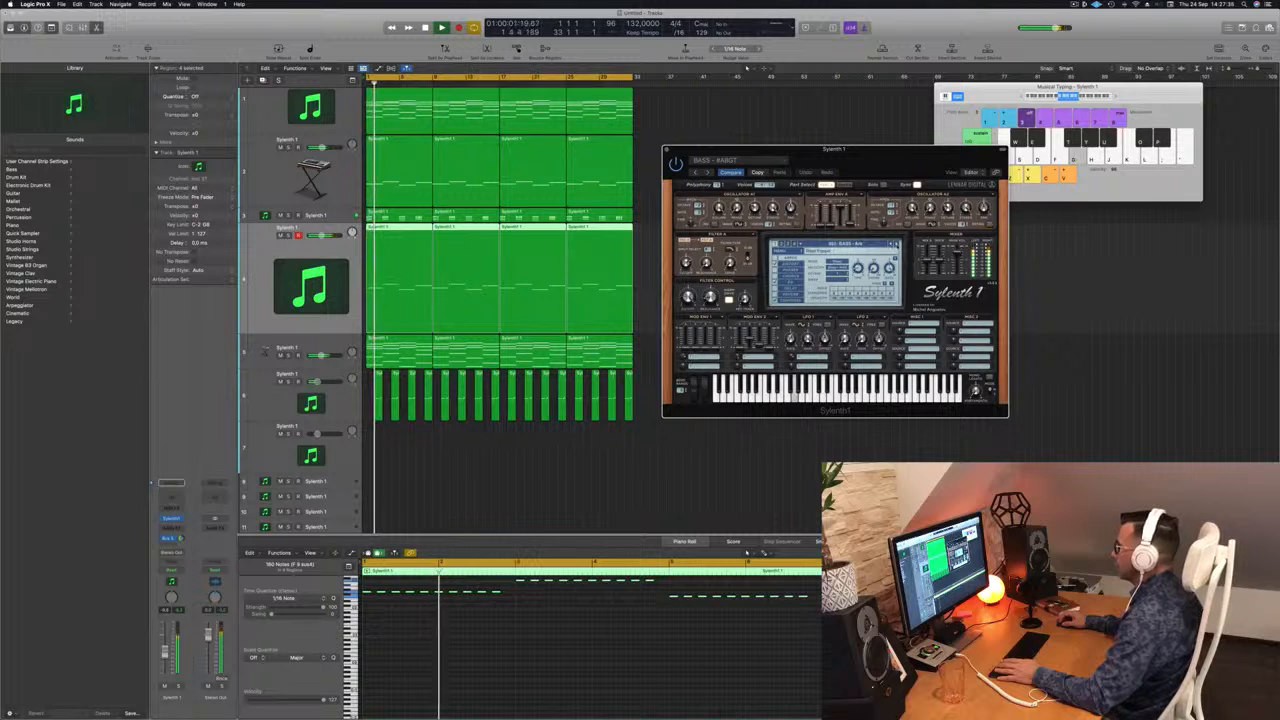
left_click(897, 244)
key("space")
key("space")
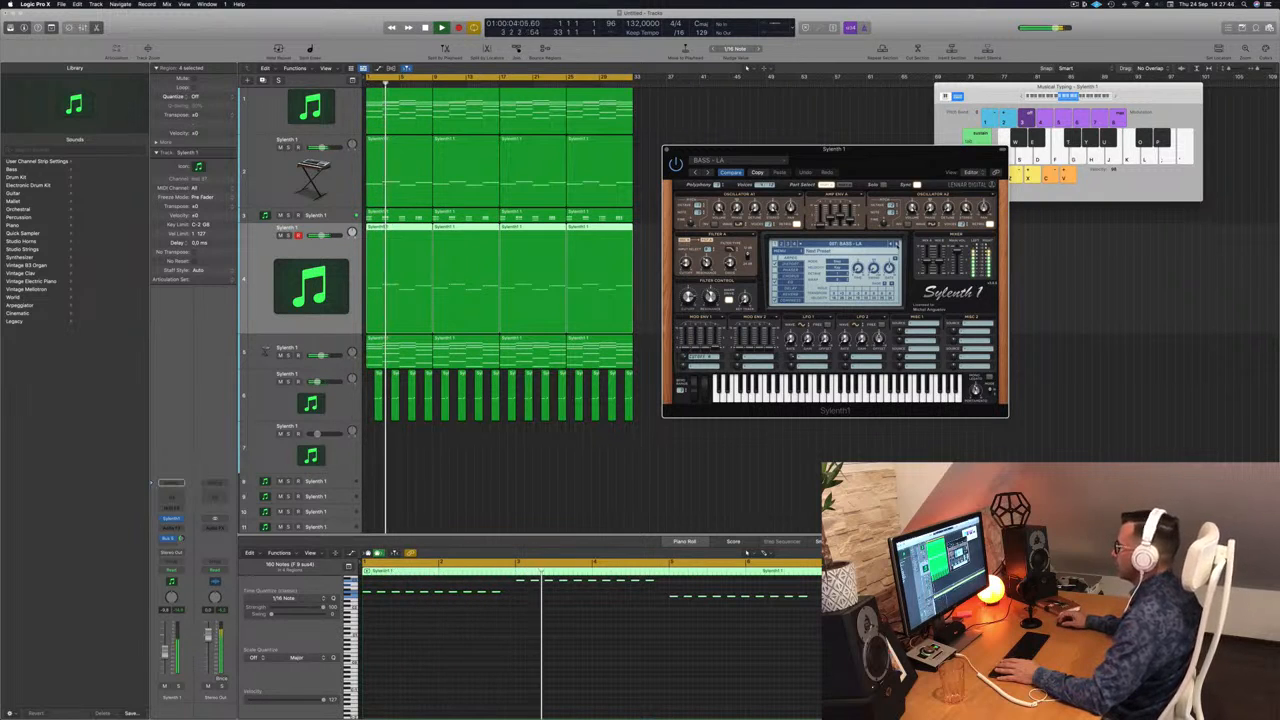
left_click(897, 244)
key("space")
key("space")
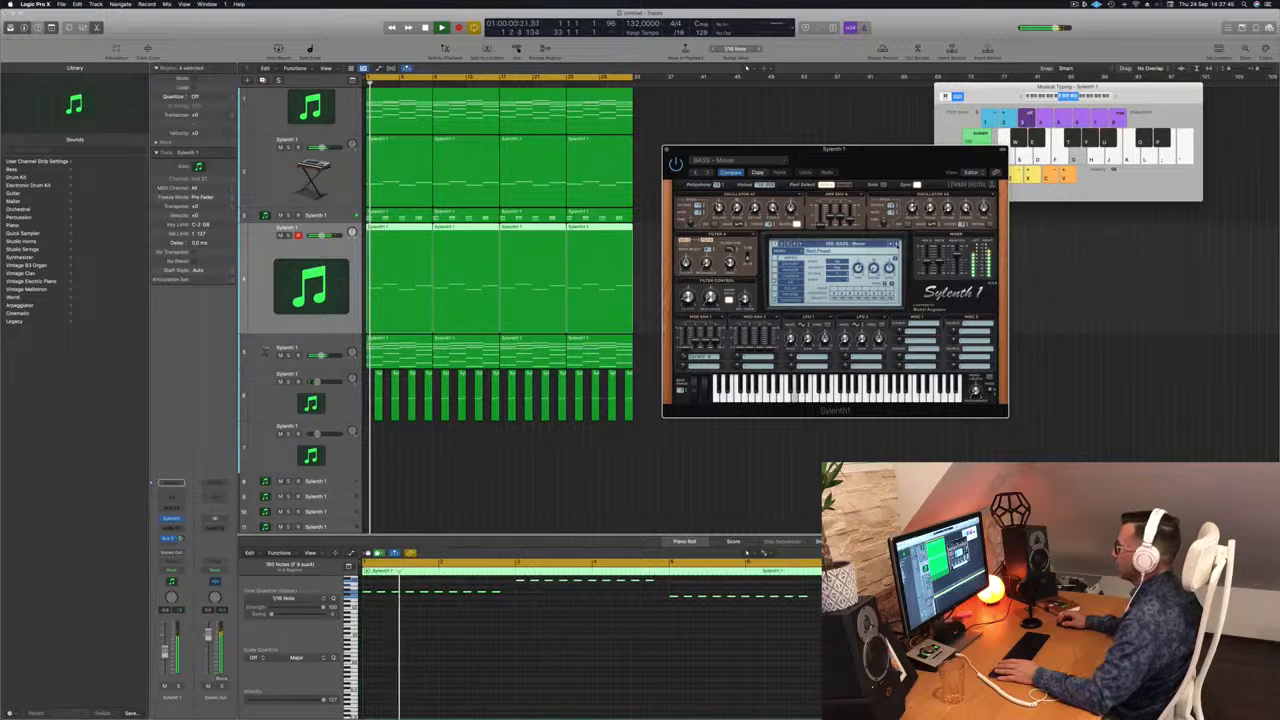
Compare the bass soloed and in the mix, then step on to the BASS - Pleo preset.
left_click(289, 237)
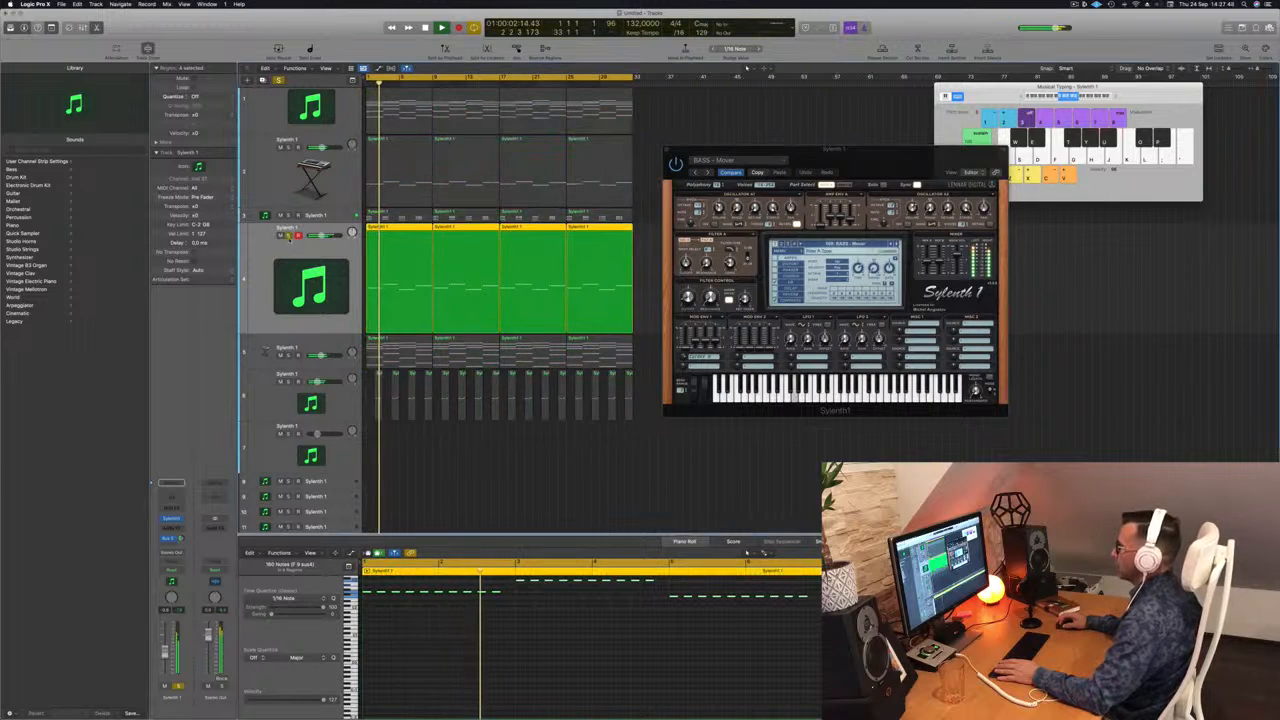
left_click(289, 237)
key("space")
key("space")
left_click(897, 244)
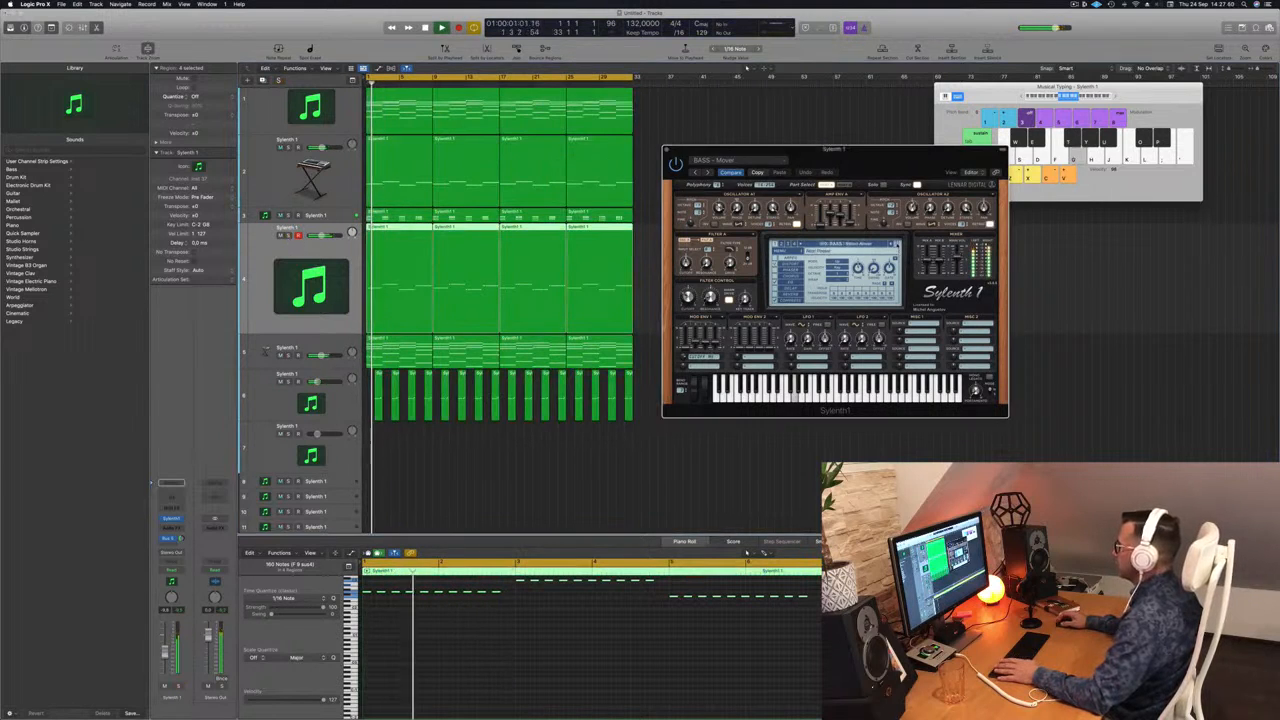
left_click(897, 244)
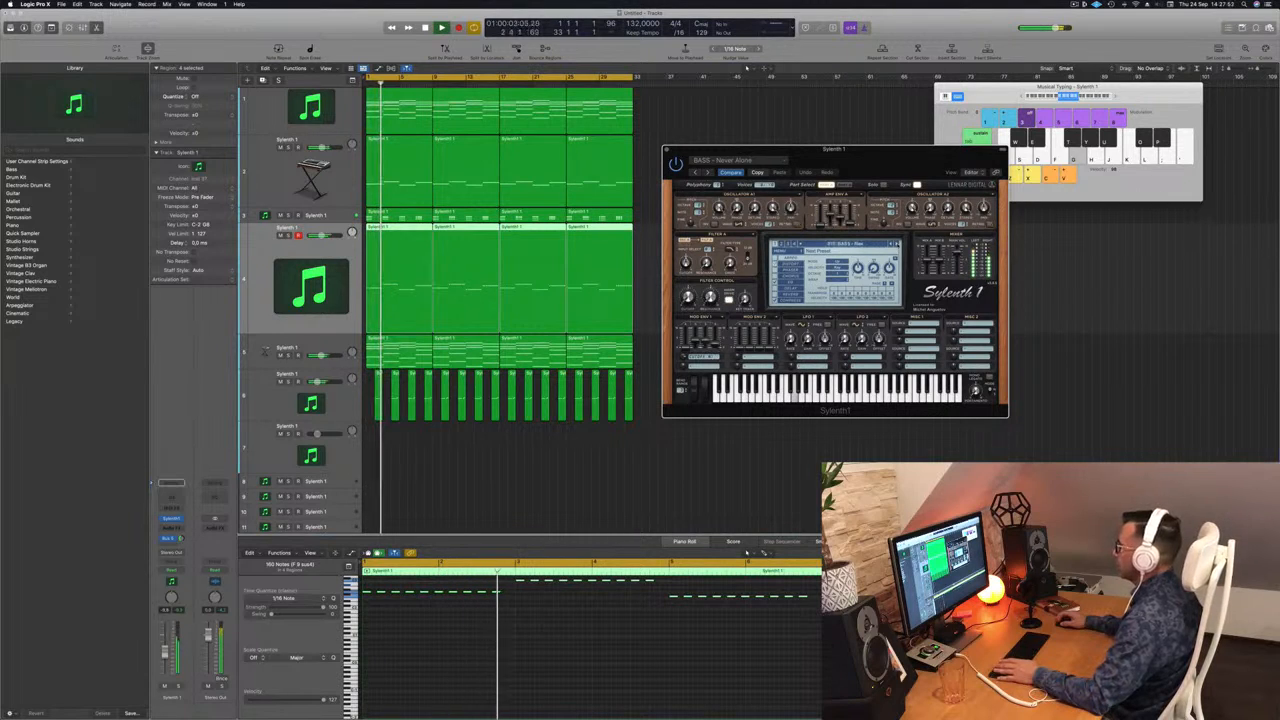
key("space")
key("space")
Move one bass note later and copy the last note further right in the Piano Roll.
scroll(507, 632, "up", 1)
key("space")
left_click(508, 634)
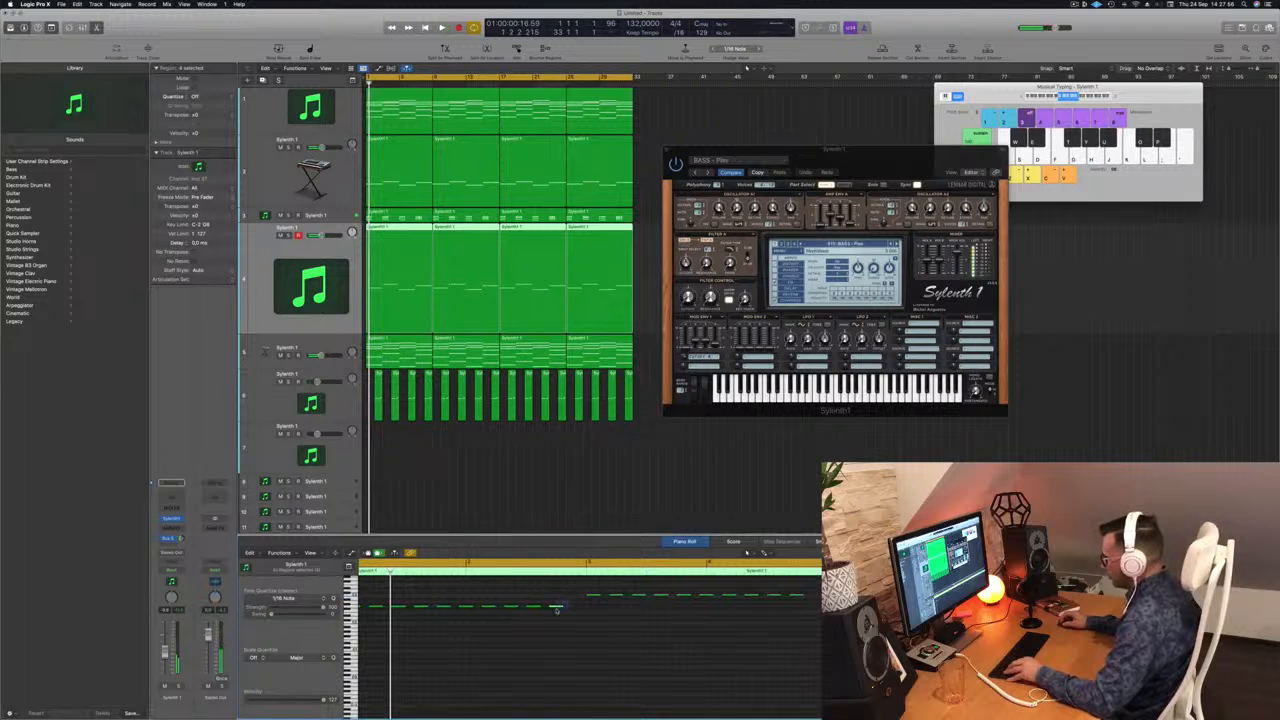
left_click_drag(556, 607, 579, 608)
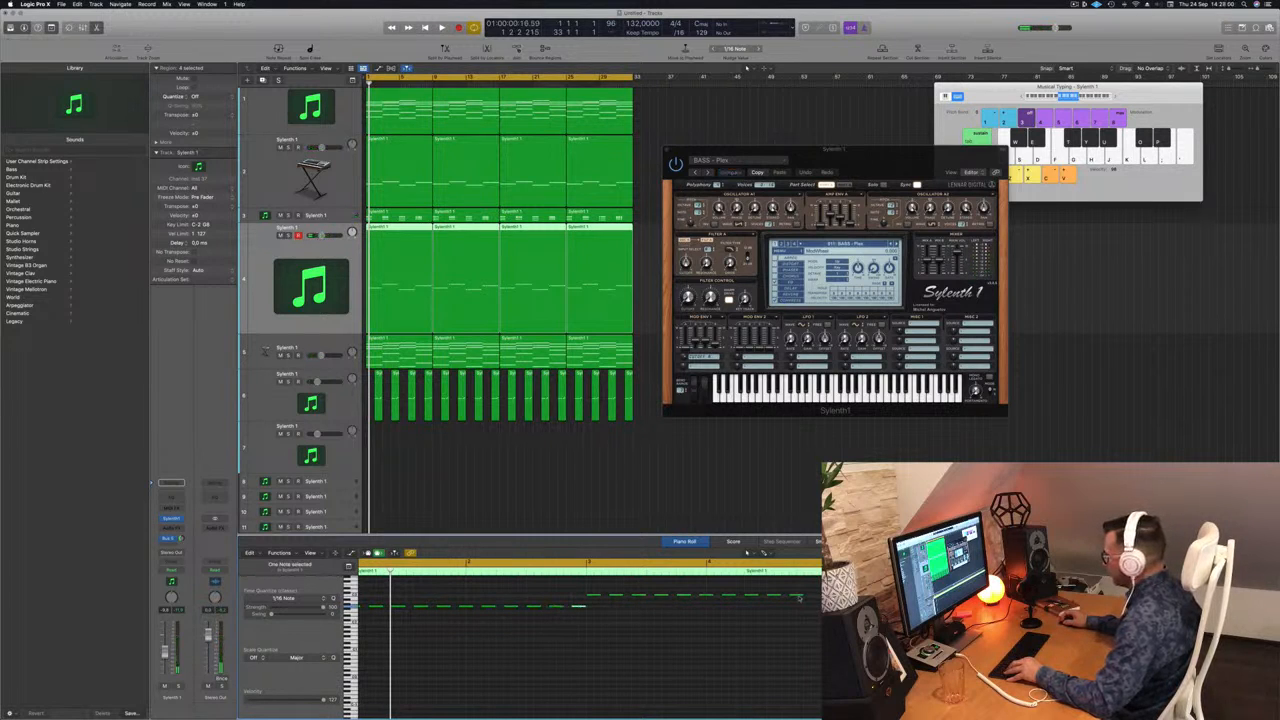
left_click_drag(797, 597, 819, 603)
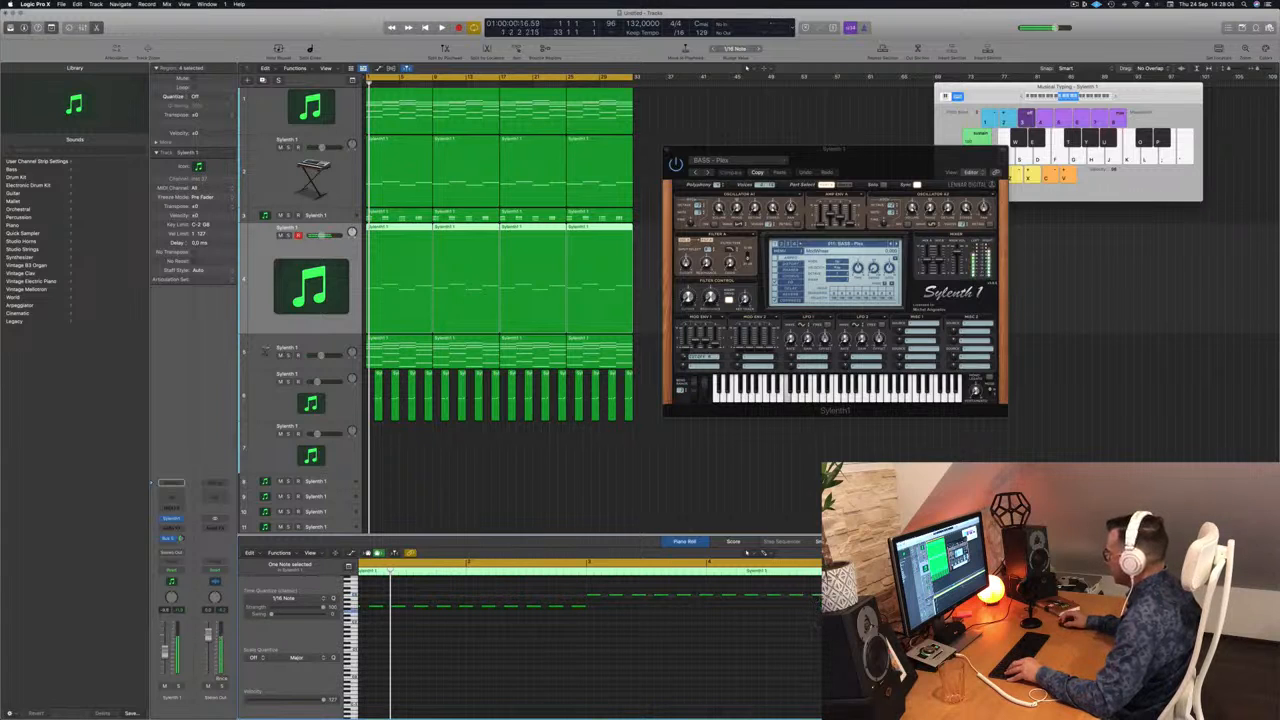
key("super+Left")
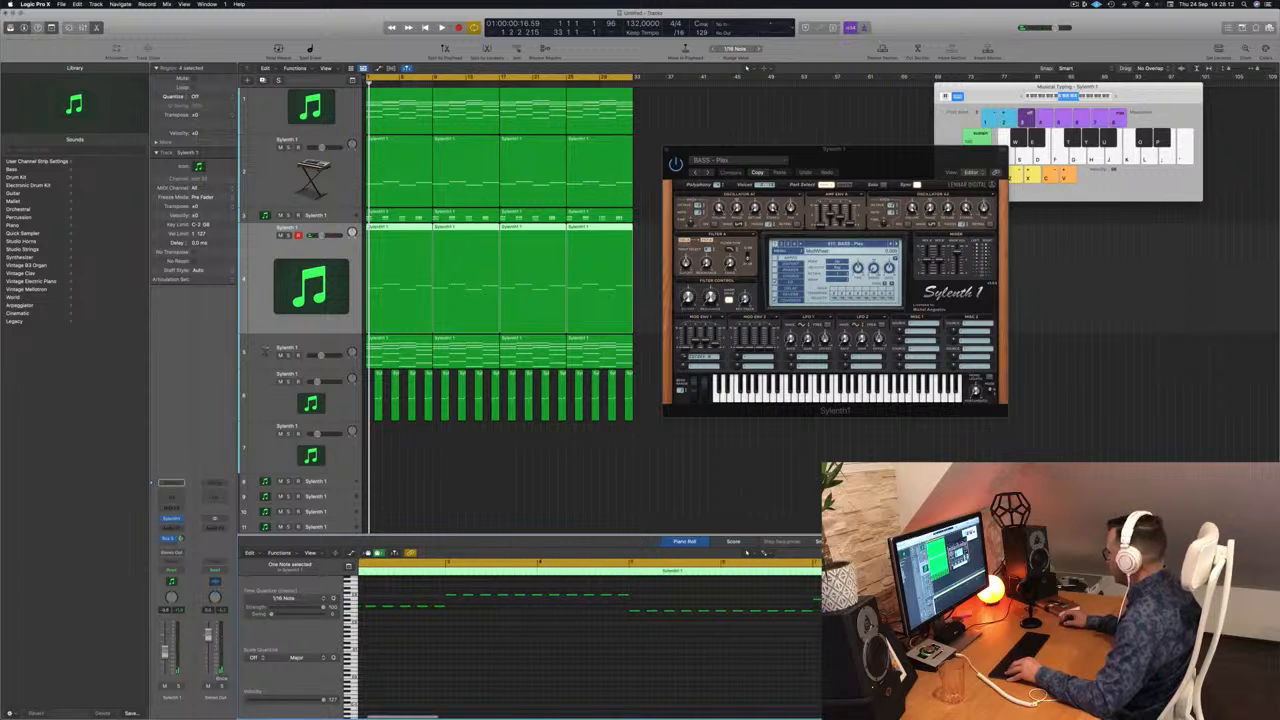
Delete the three later bass regions on track 4.
left_click(478, 484)
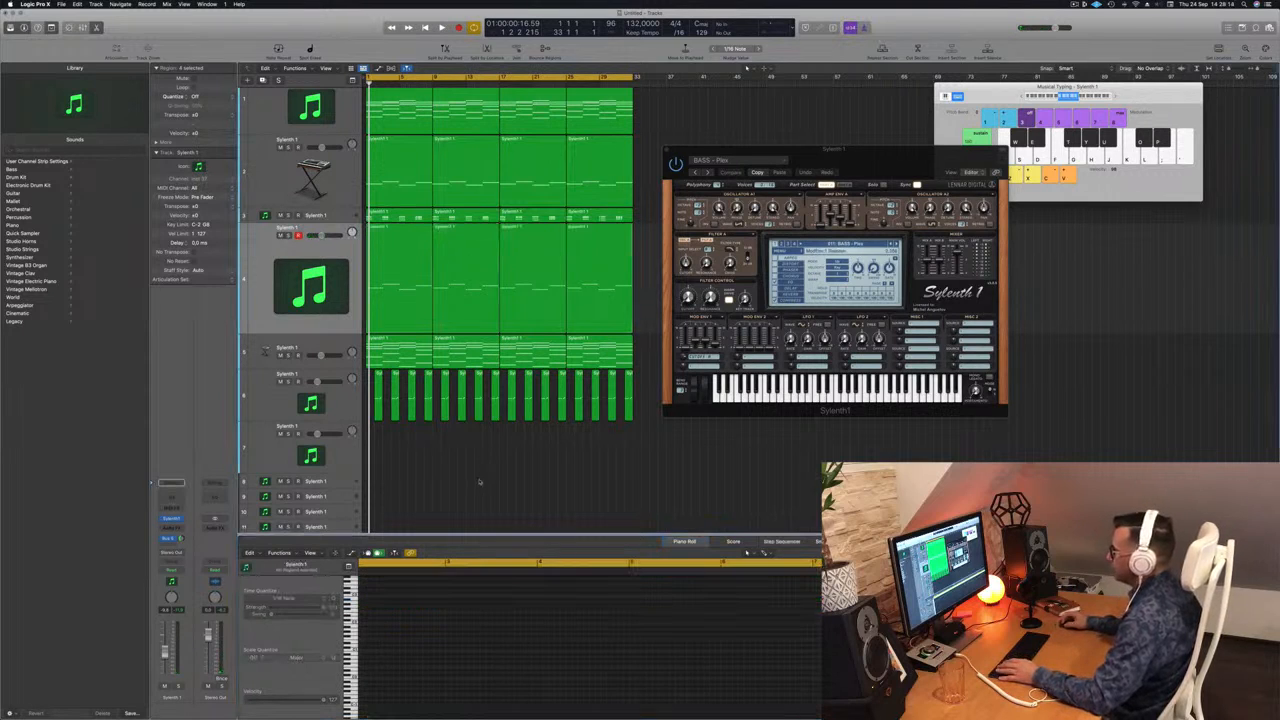
left_click_drag(638, 251, 440, 256)
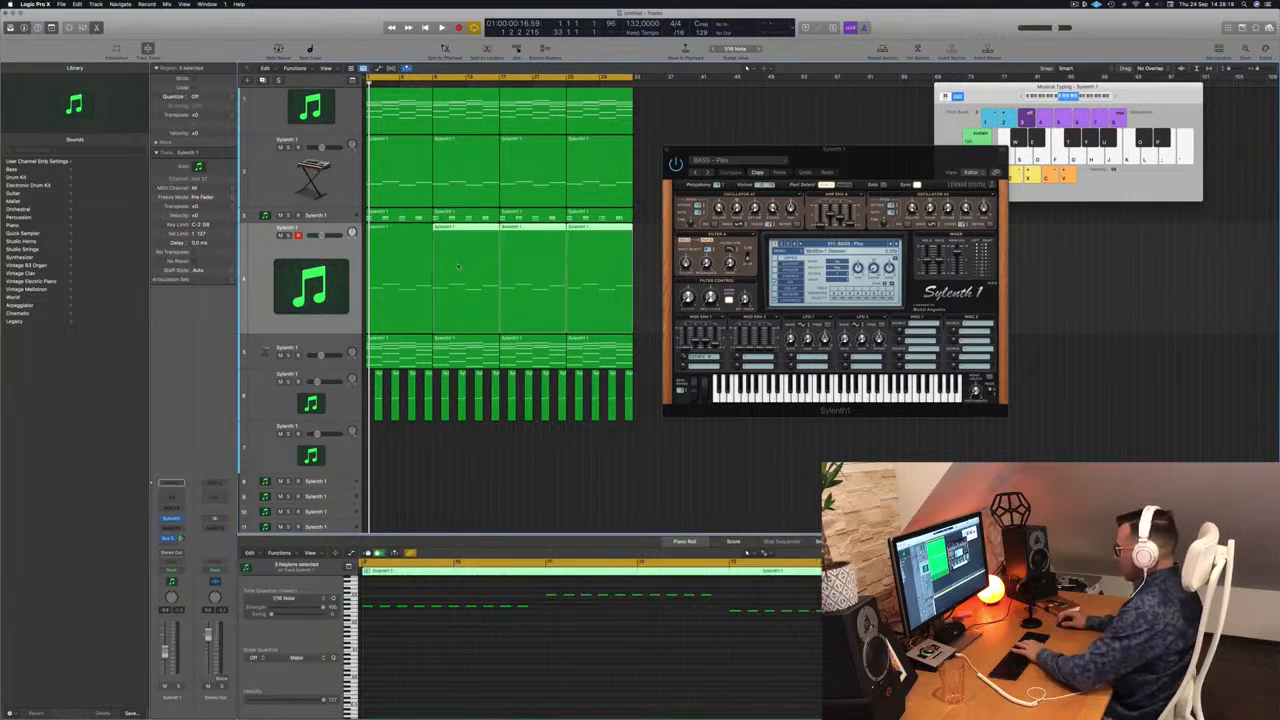
key("Delete")
Copy the first one-bar bass region into the following bars to make four repeats.
left_click(390, 255)
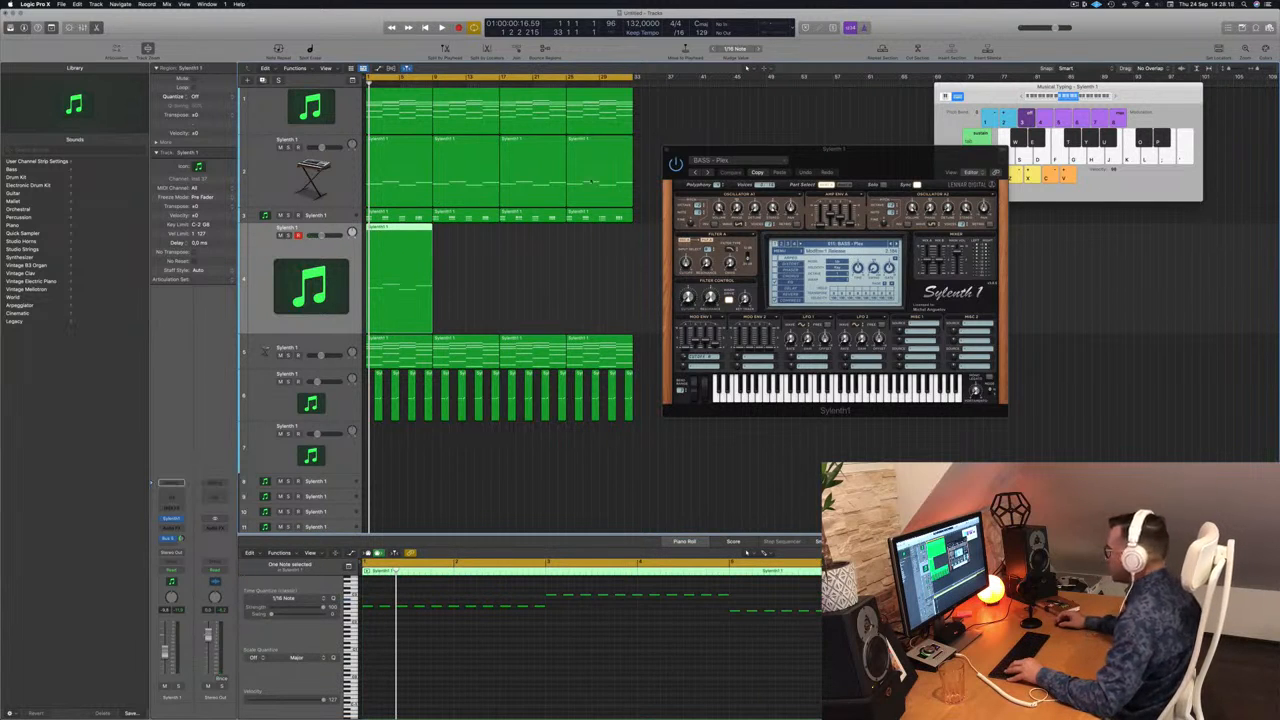
left_click_drag(401, 236, 468, 236)
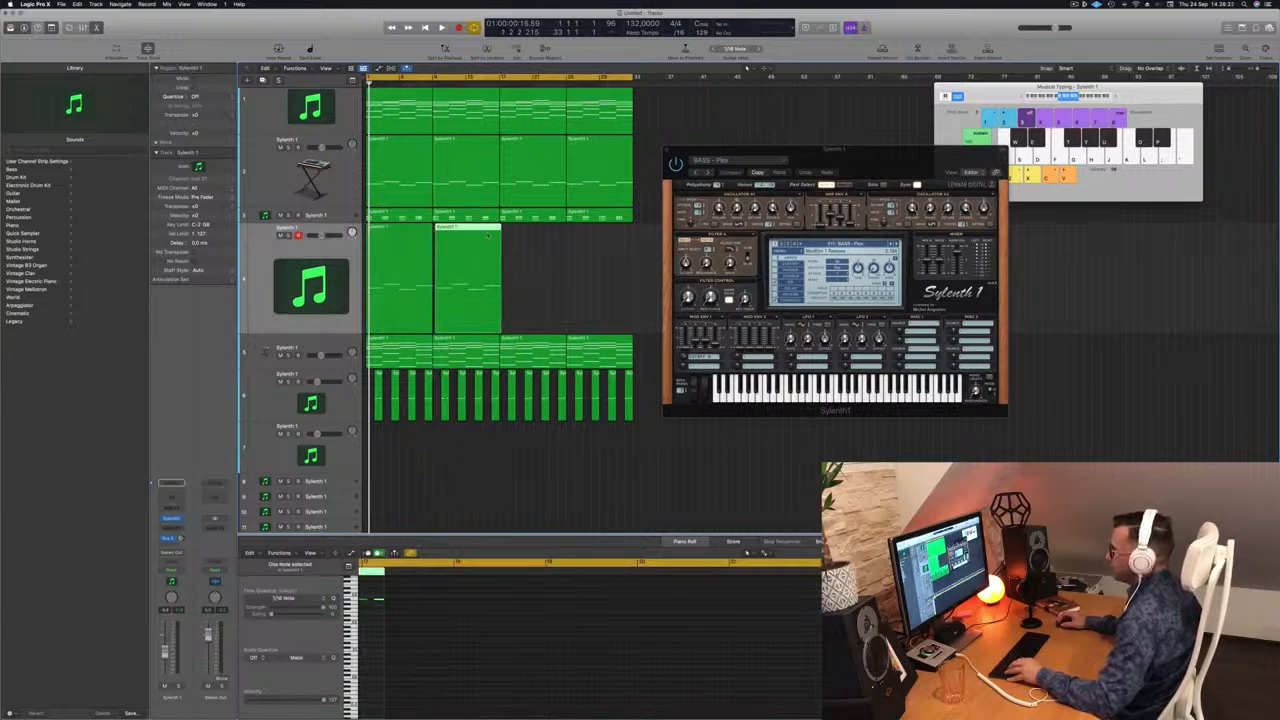
key("Delete")
left_click(380, 236)
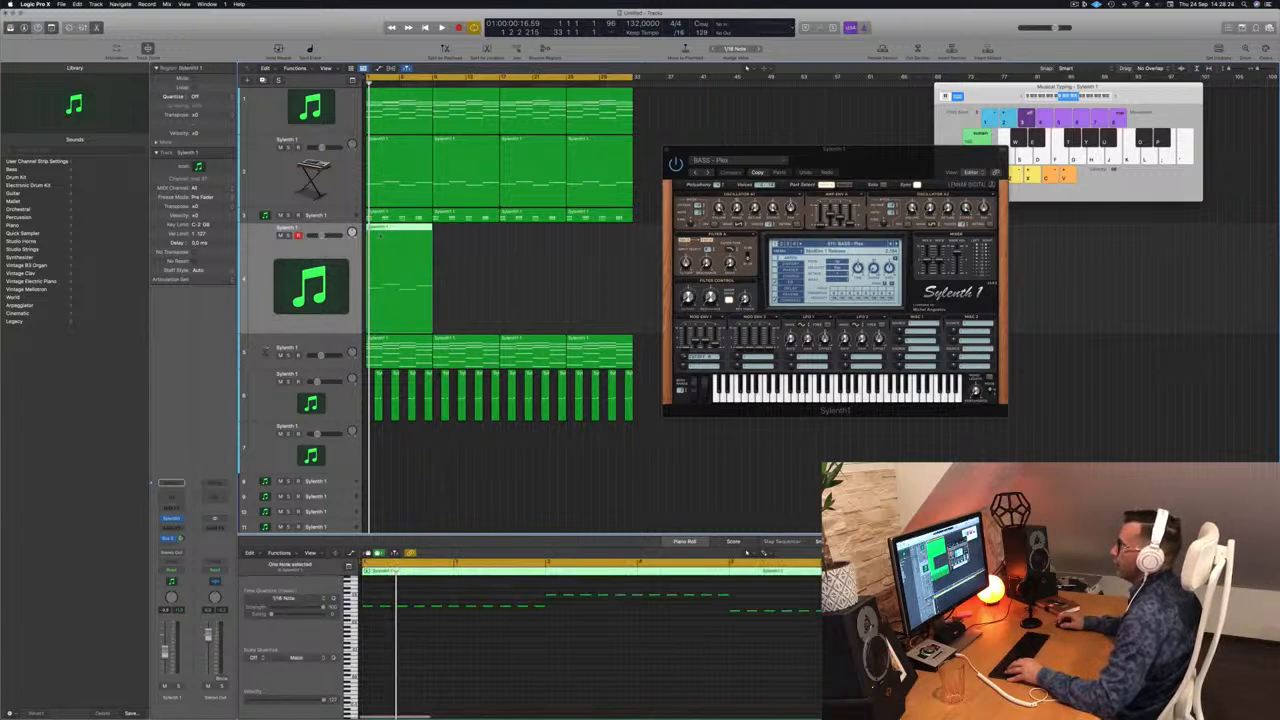
left_click_drag(387, 228, 520, 240)
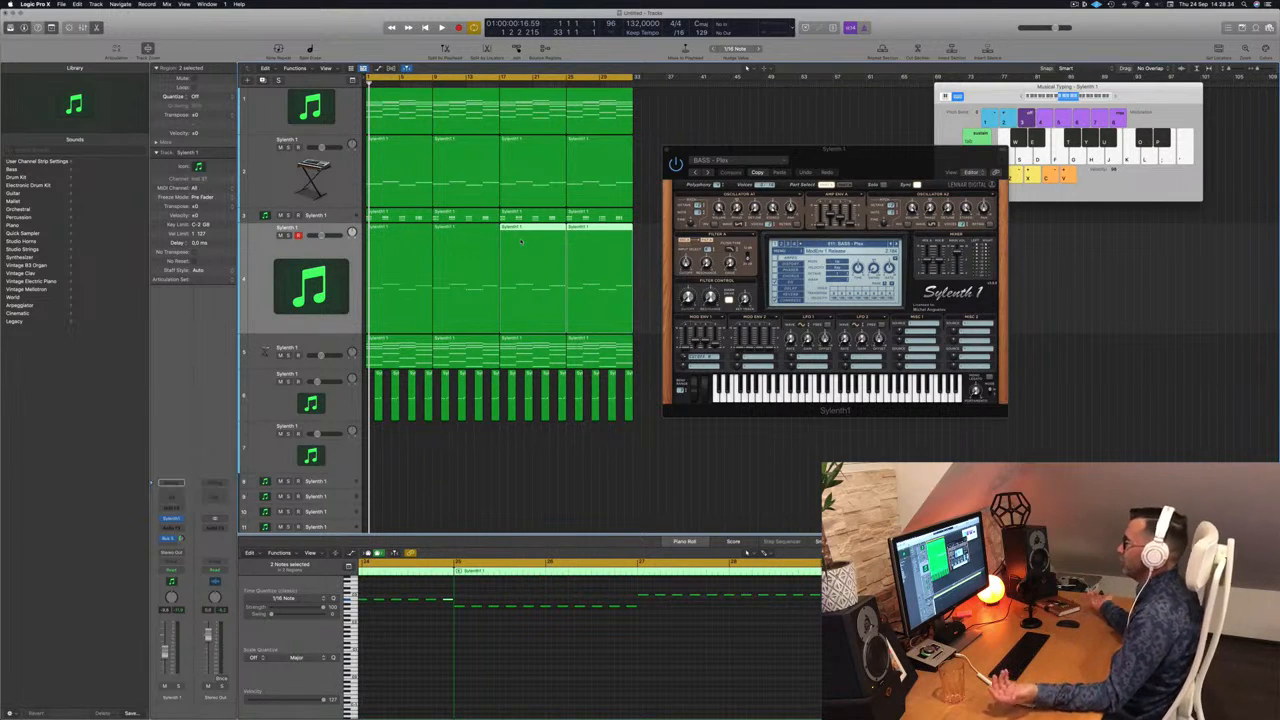
left_click(325, 245)
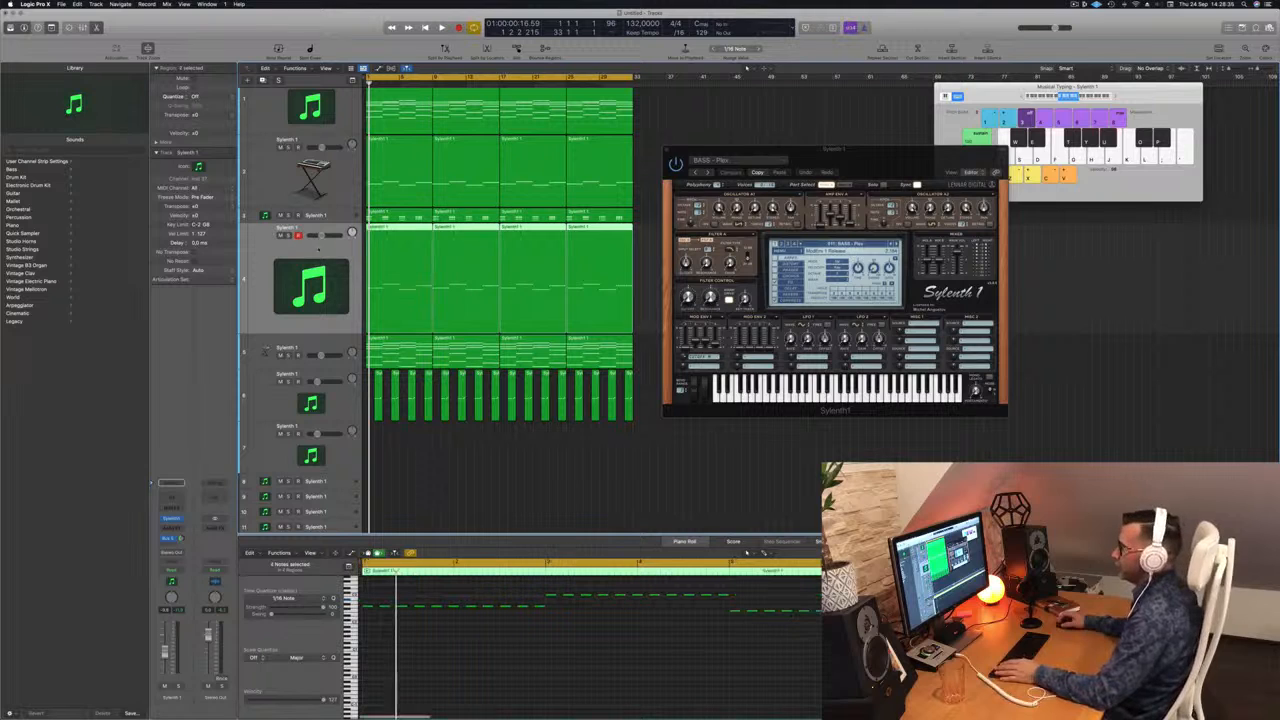
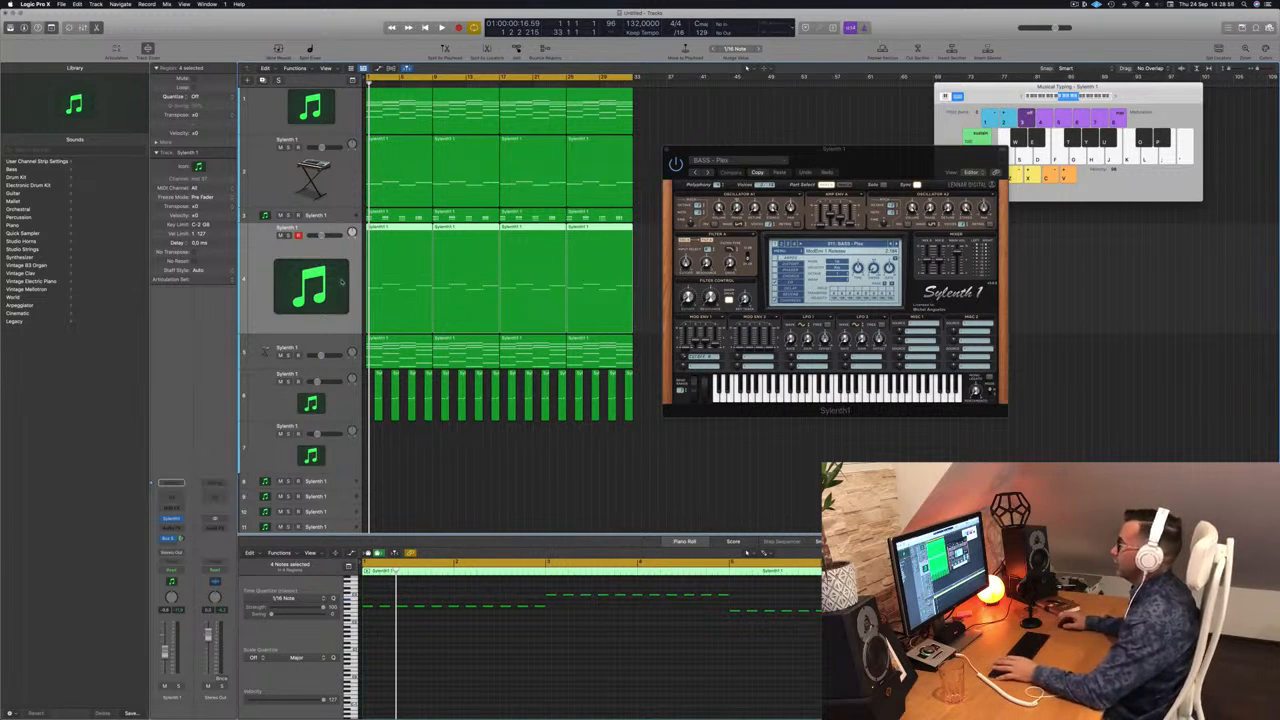
Play the project and step through several Sylenth1 bass presets with the next-preset arrow.
key("space")
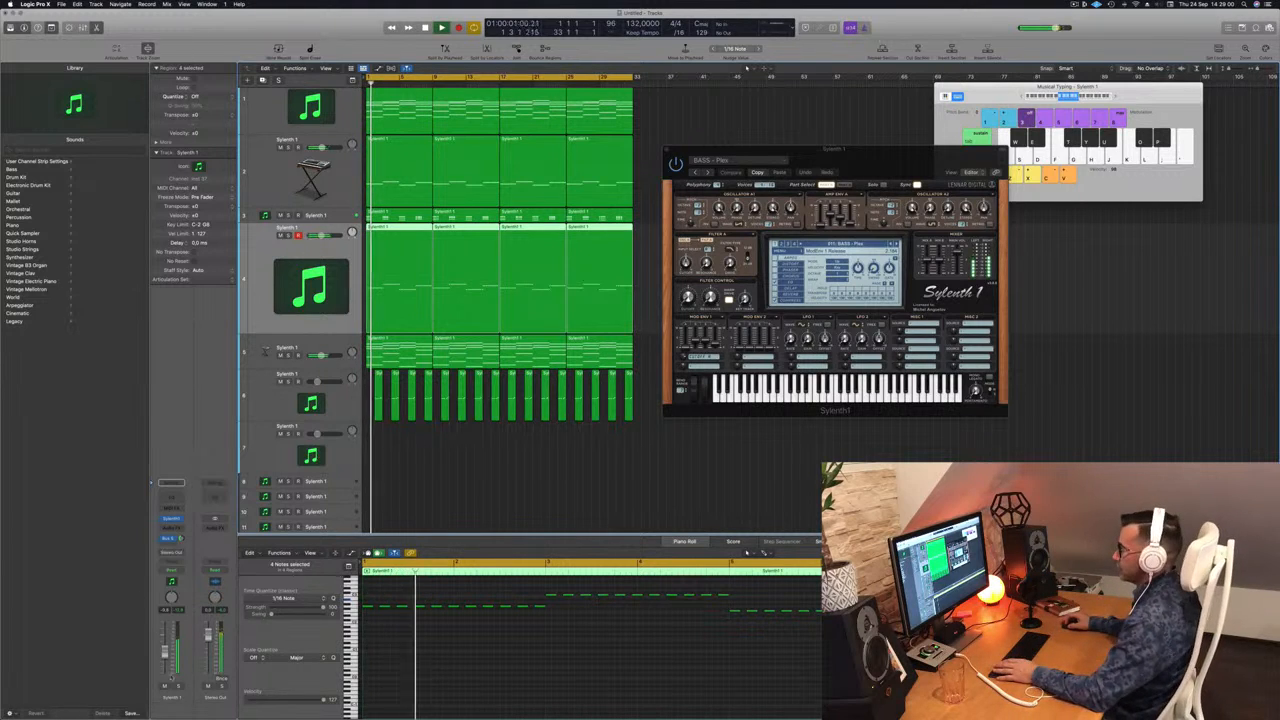
left_click(178, 686)
left_click(178, 686)
key("Return")
left_click(897, 244)
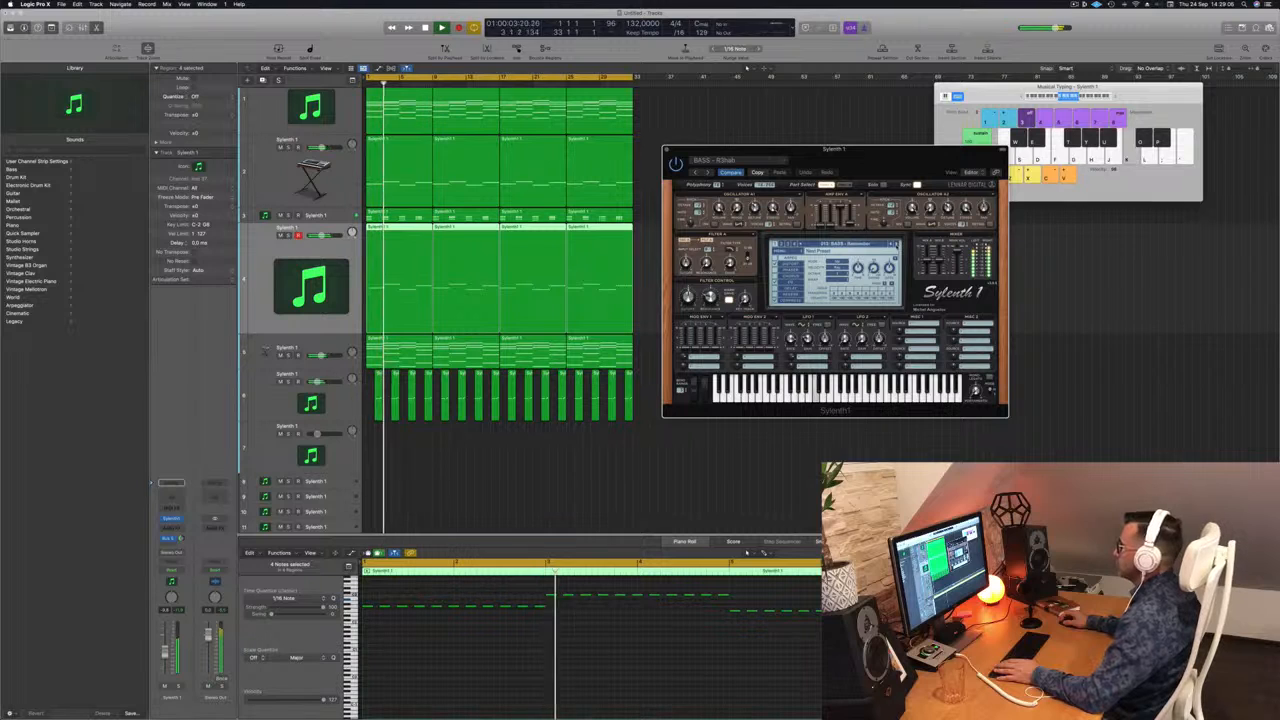
left_click(897, 244)
left_click(897, 244)
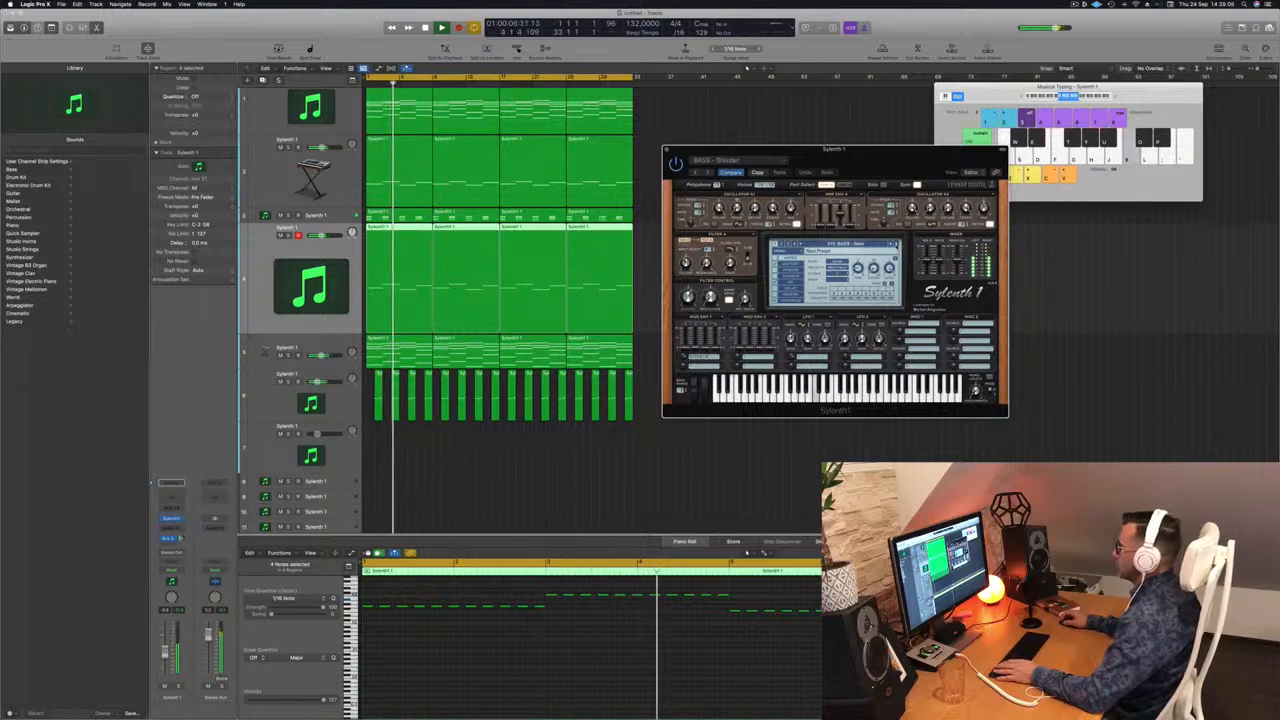
left_click(897, 244)
left_click(897, 244)
left_click(897, 244)
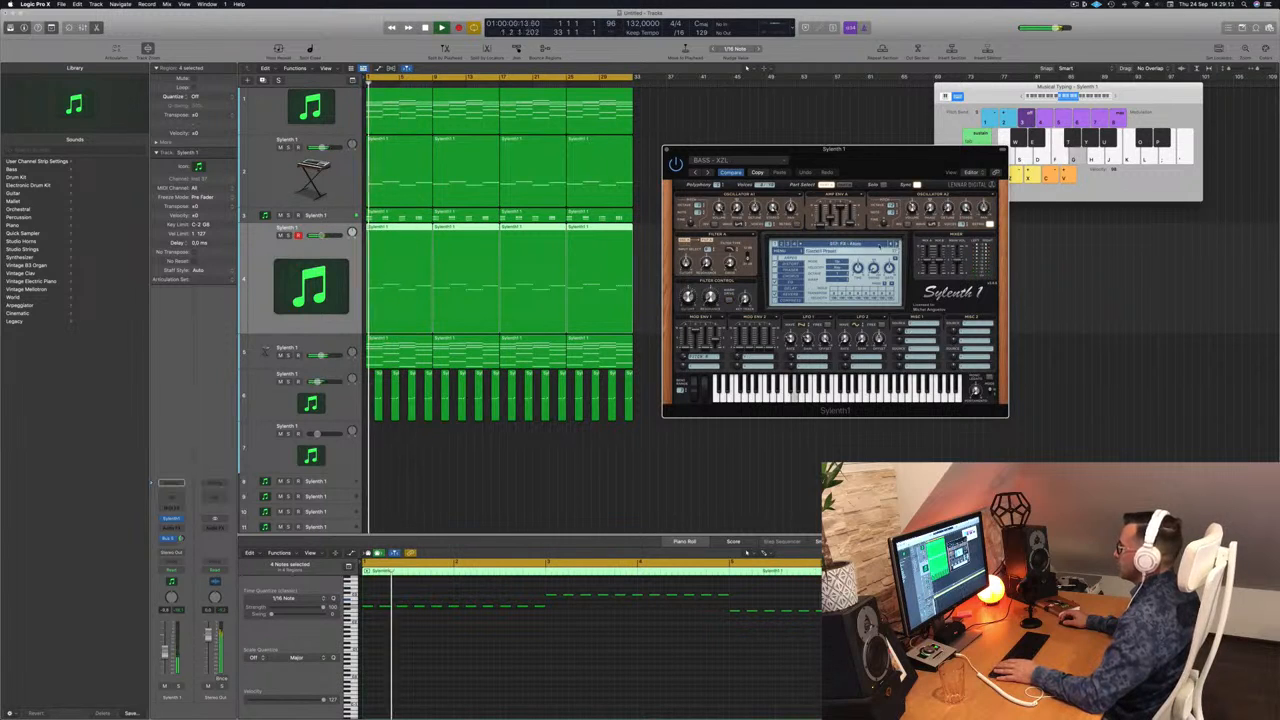
Load 001: BASS - ABBOT from the Sylenth1 preset list and replay from bar 1.
left_click(838, 244)
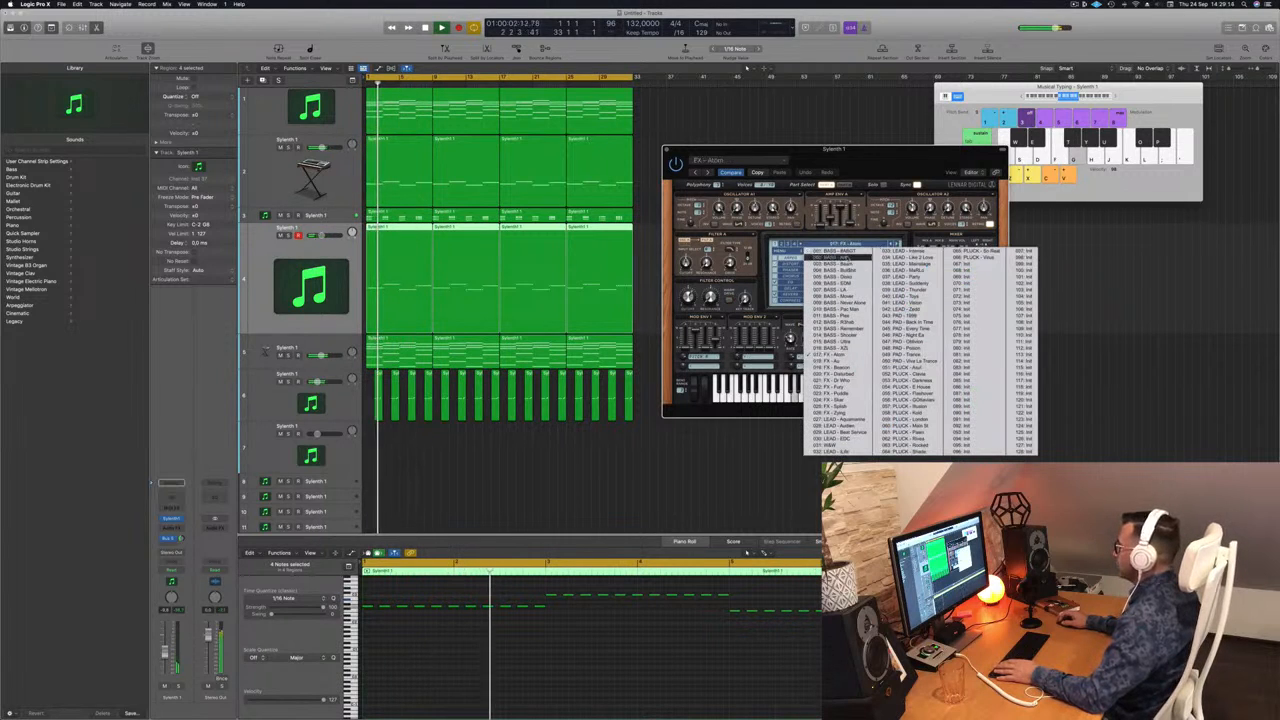
left_click(832, 251)
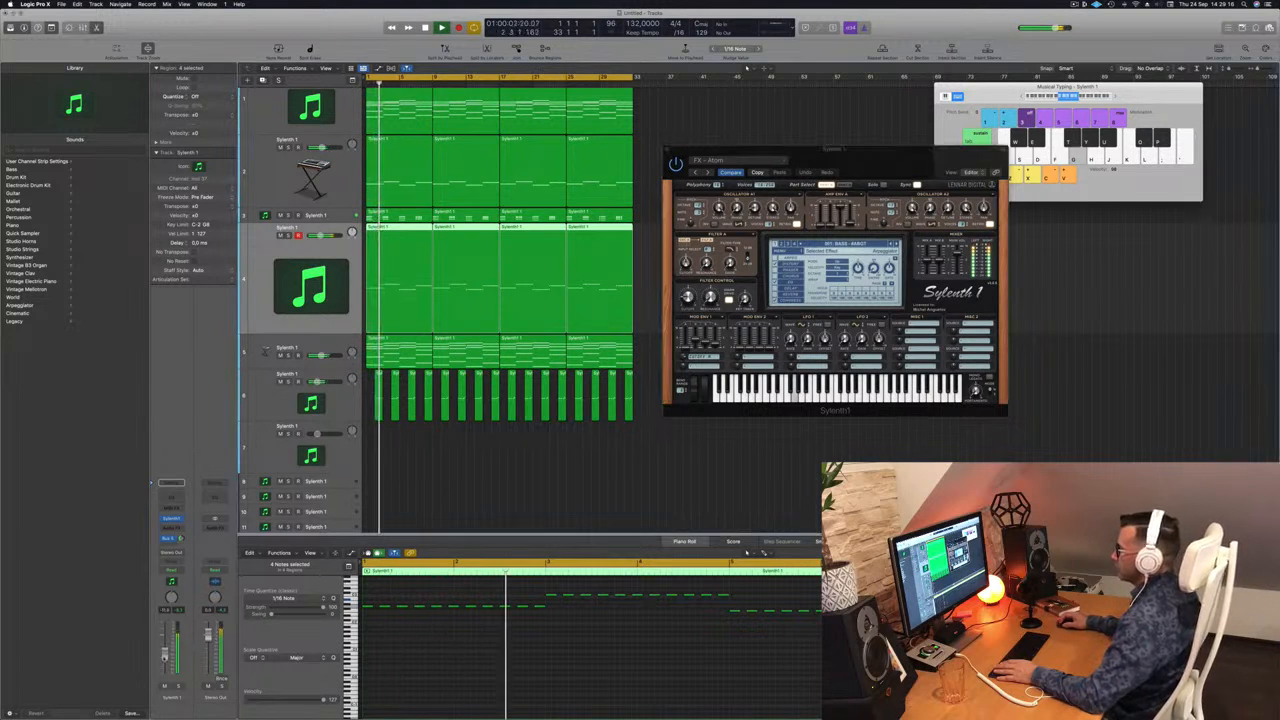
left_click_drag(892, 163, 840, 174)
key("space")
key("space")
left_click(843, 255)
key("space")
key("space")
left_click(844, 256)
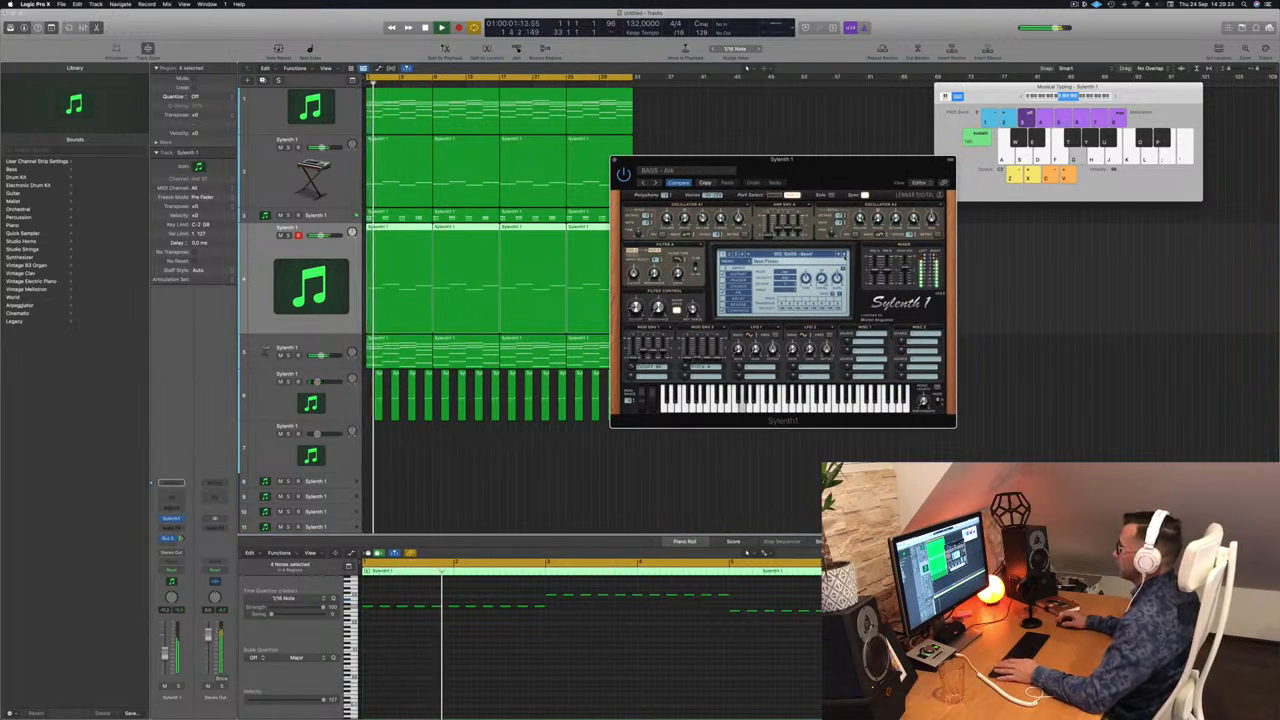
Step on to the BASS - EDM preset and close the Sylenth1 window.
left_click(844, 256)
left_click(844, 256)
left_click(844, 256)
left_click(844, 256)
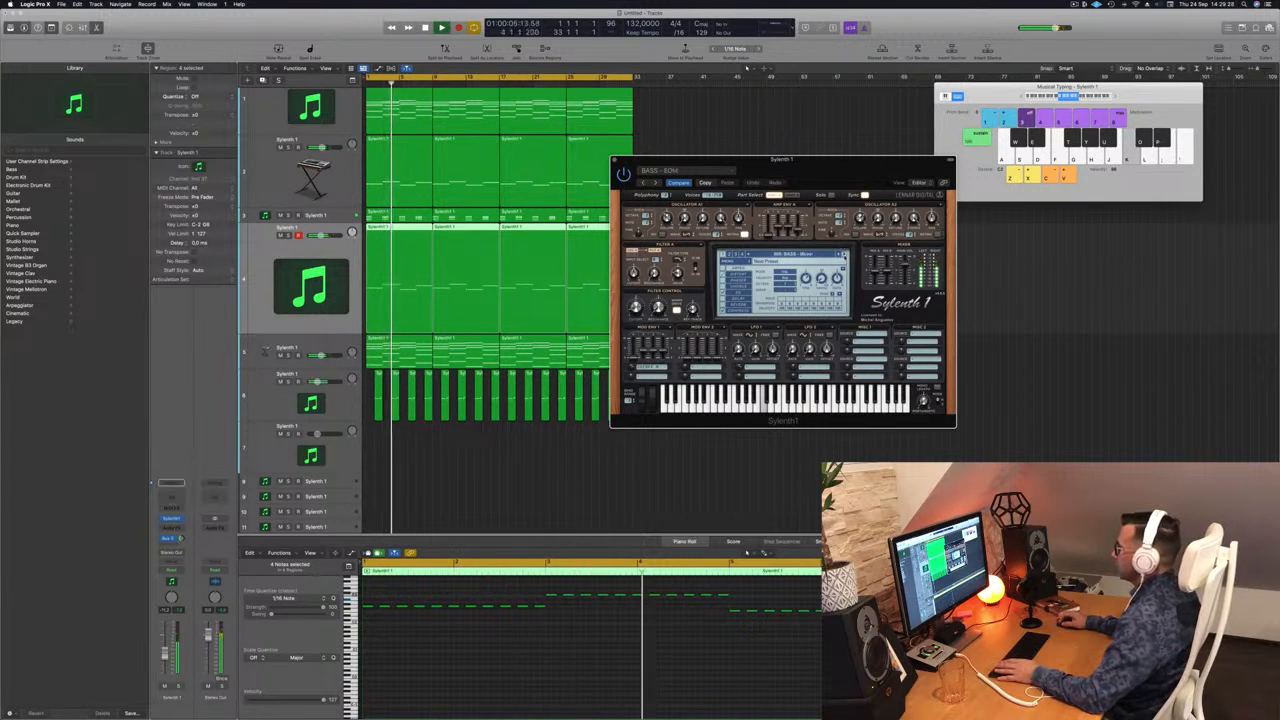
left_click_drag(875, 161, 933, 142)
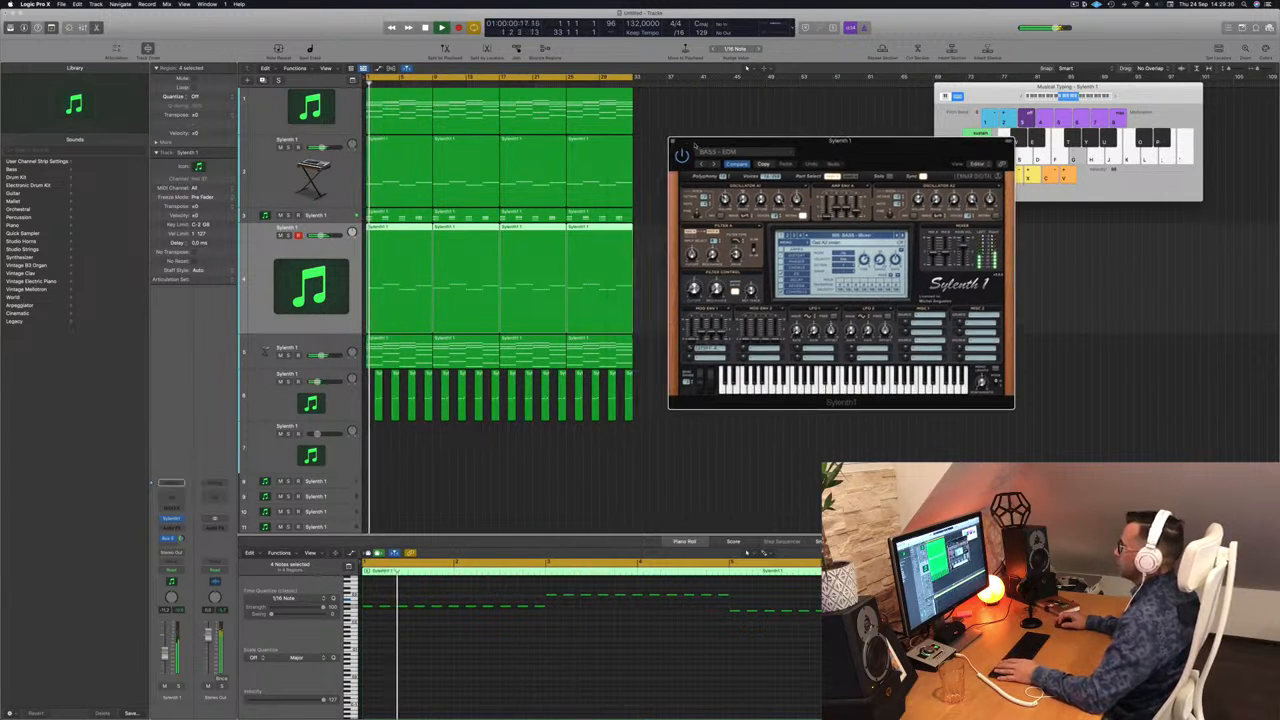
left_click(672, 142)
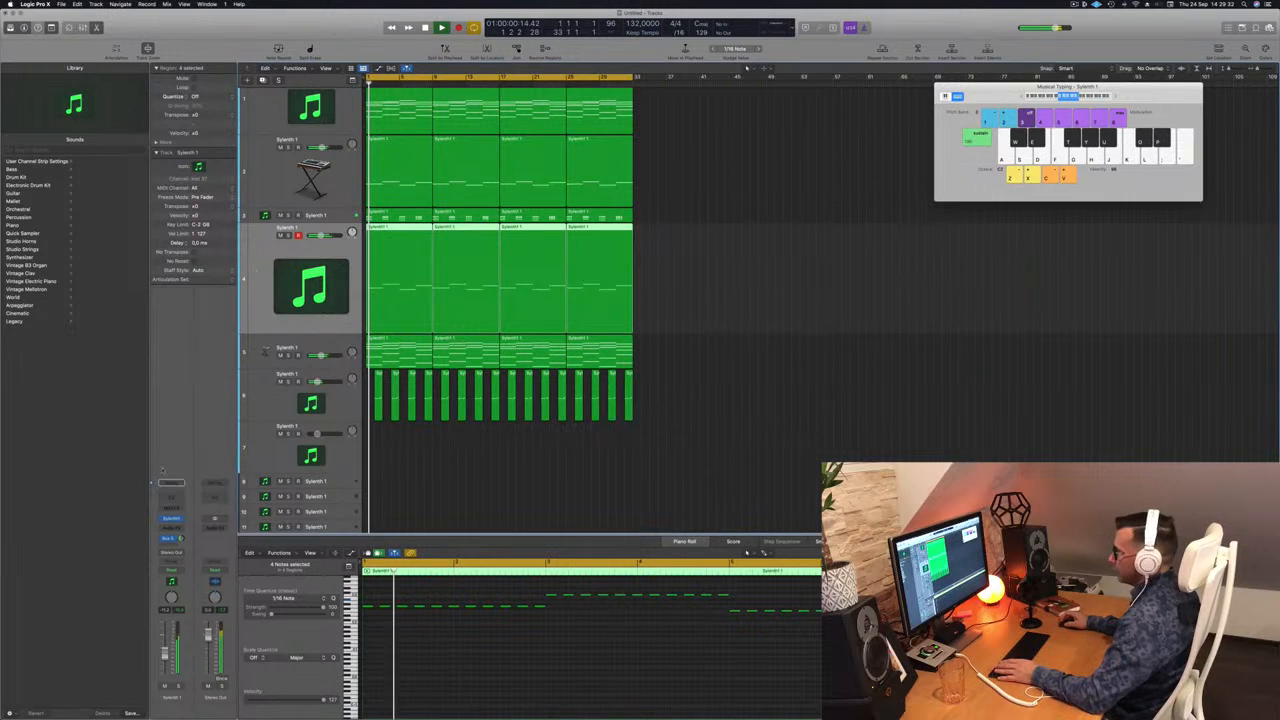
Insert a stereo Compressor on Sylenth 1, side-chained from Kick 1 (Inst 9).
left_click(171, 528)
mouse_move(185, 550)
left_click(239, 547)
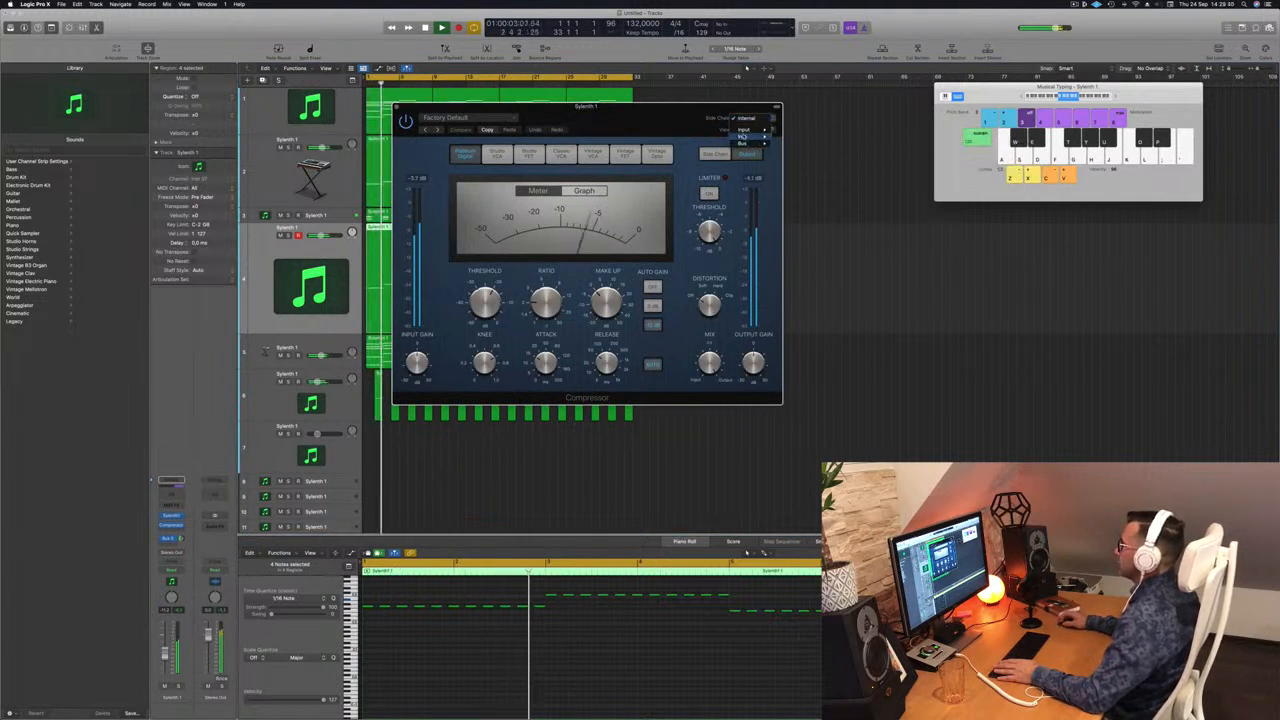
mouse_move(757, 136)
left_click(812, 191)
left_click_drag(644, 395, 910, 411)
Play back to check the side-chain, close the Compressor, and show all 38 tracks.
key("space")
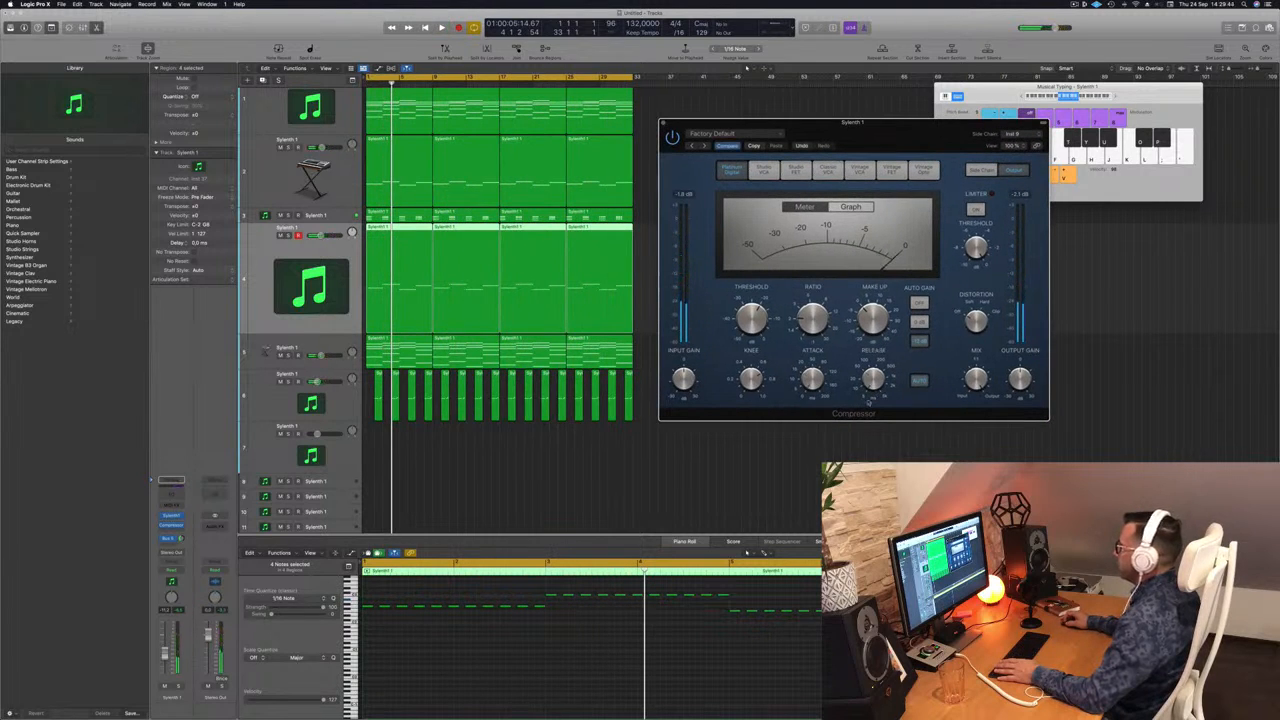
key("space")
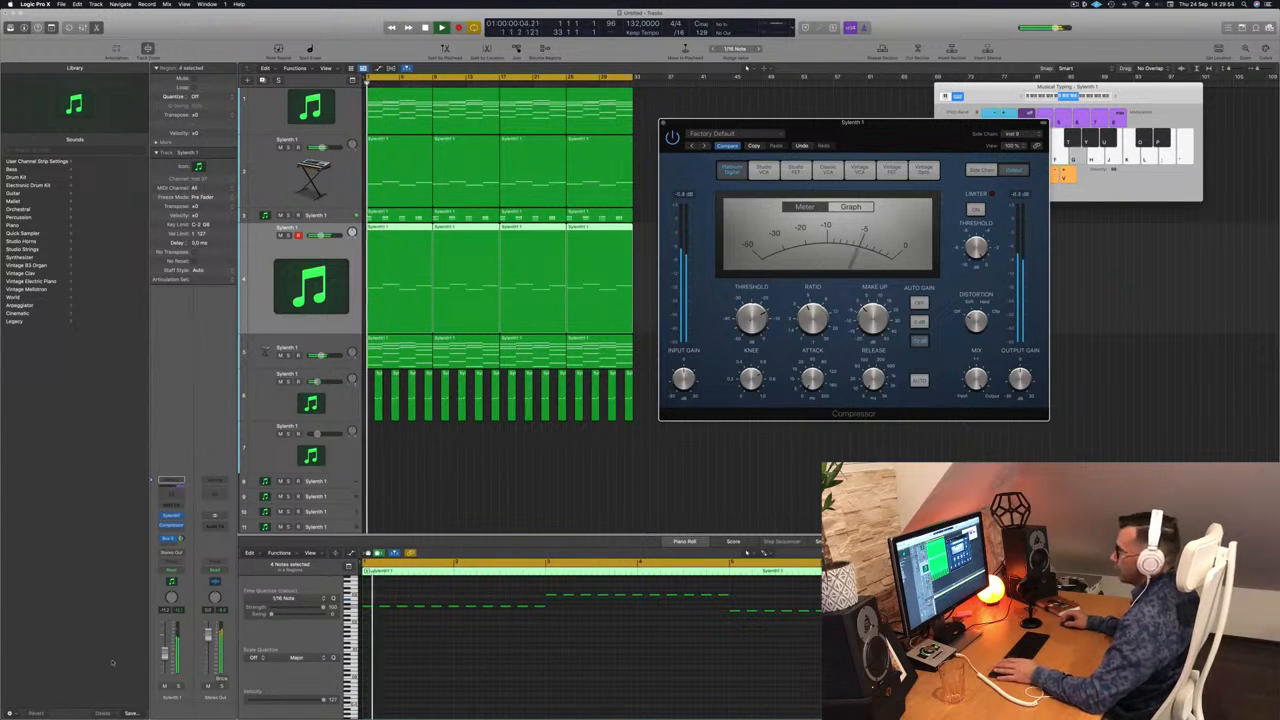
key("s")
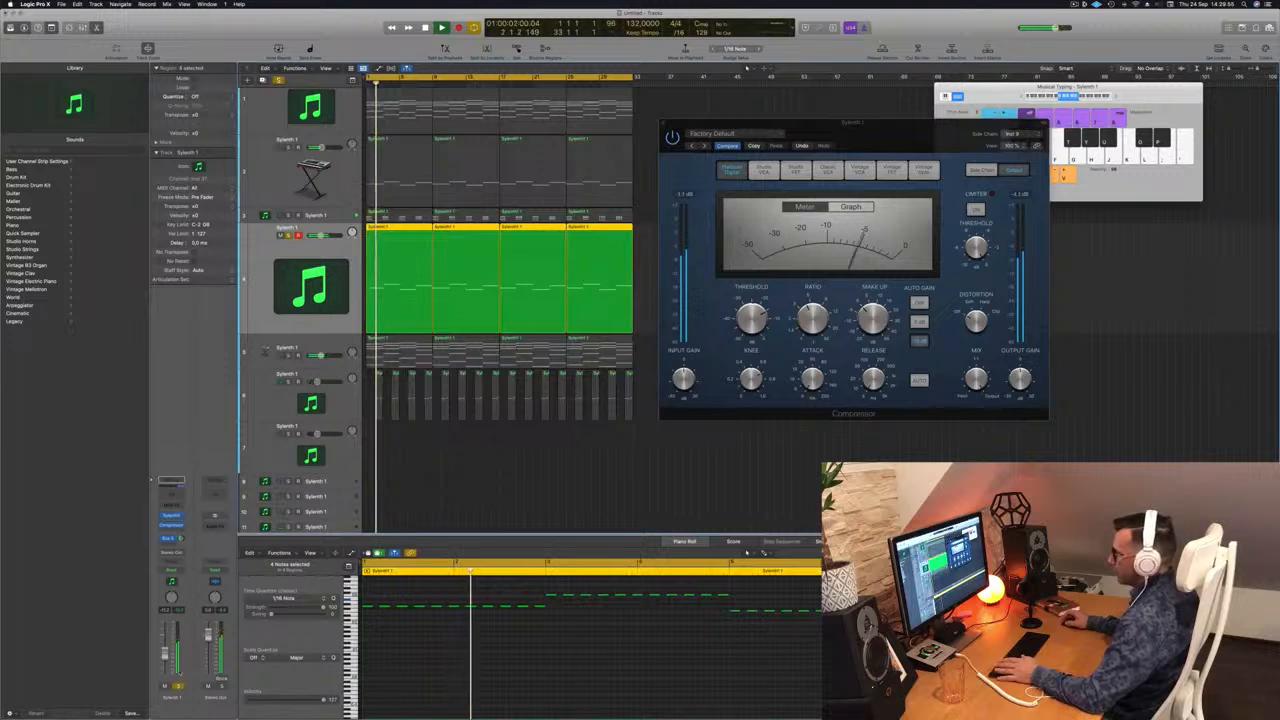
key("s")
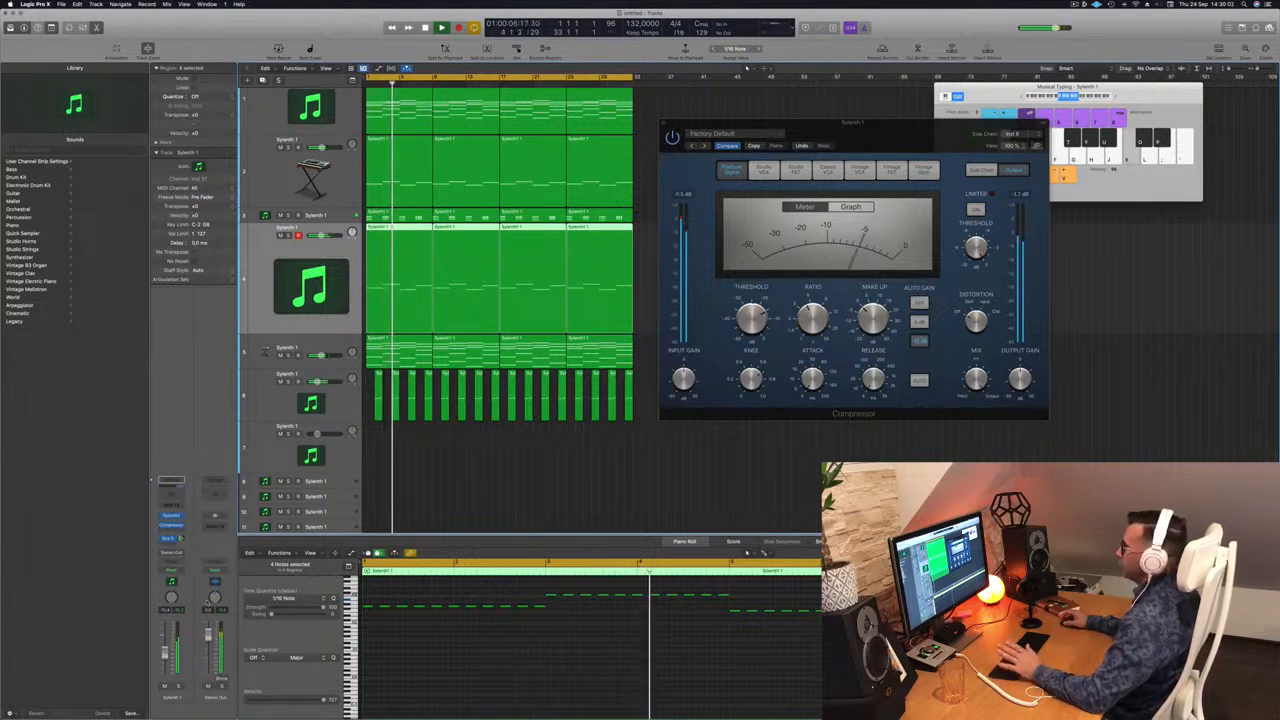
left_click_drag(671, 123, 596, 178)
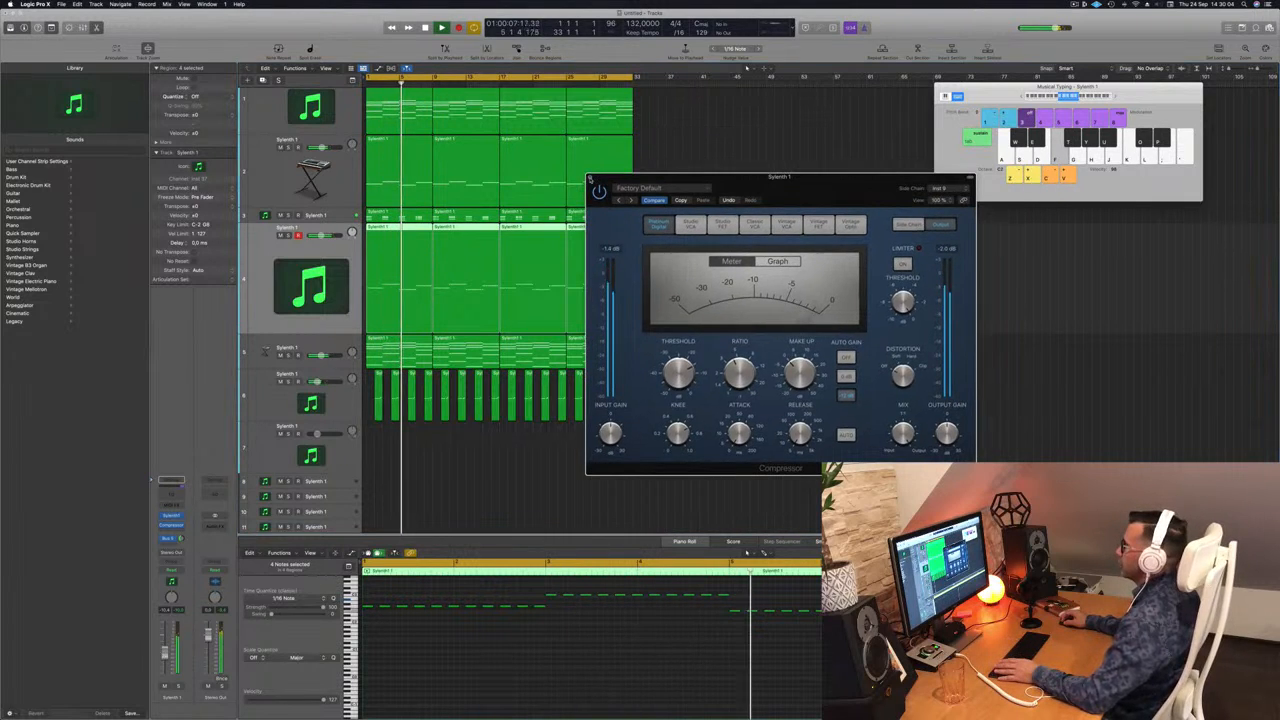
left_click(590, 180)
key("super+Up")
key("super+Up")
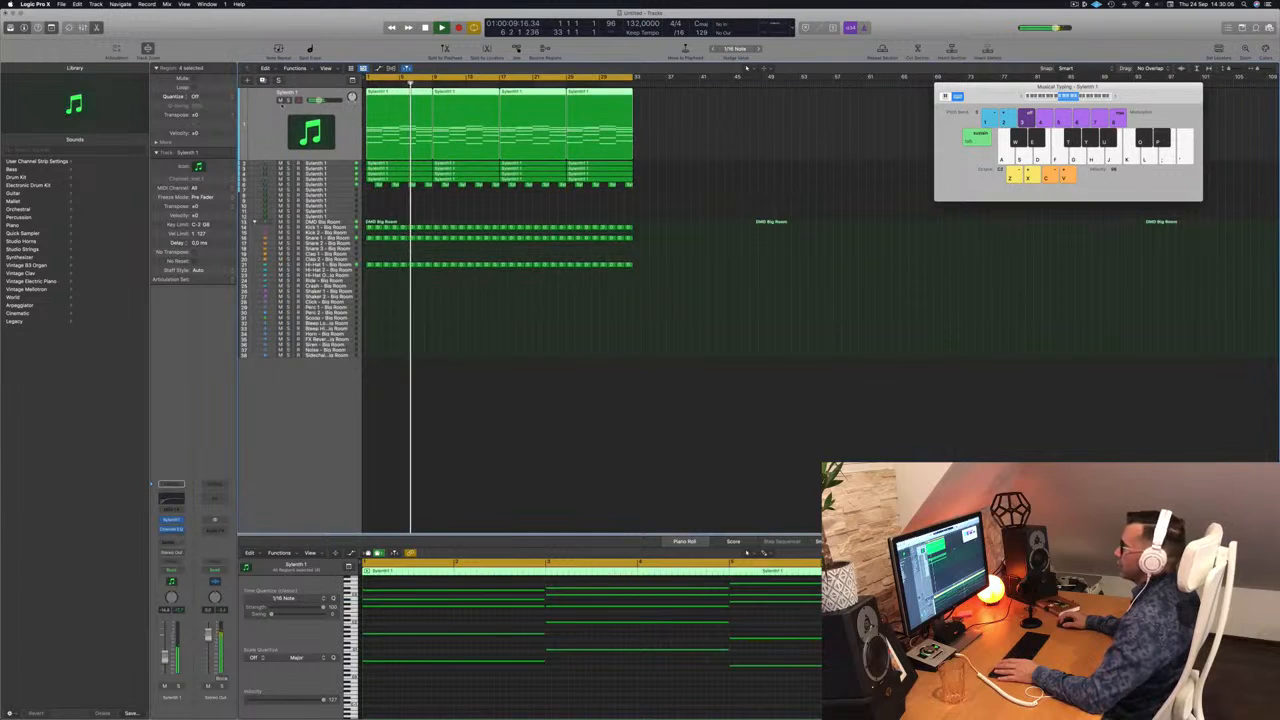
key("Return")
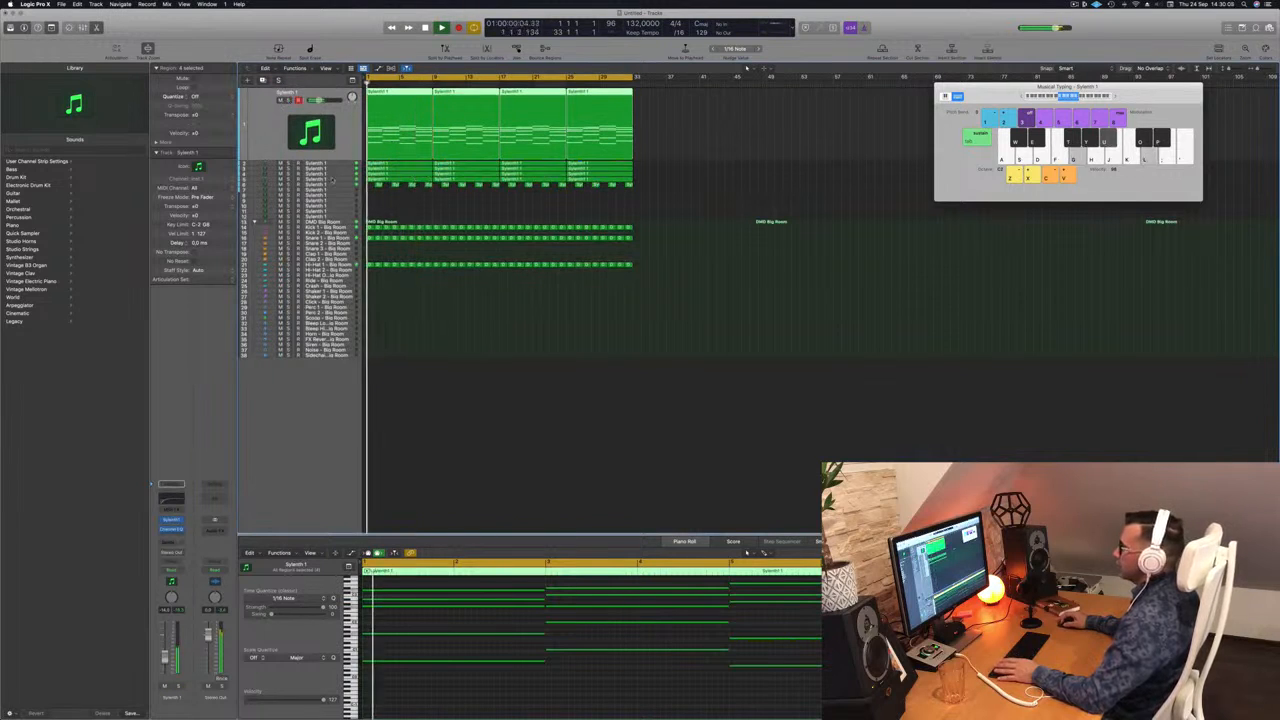
key("Down")
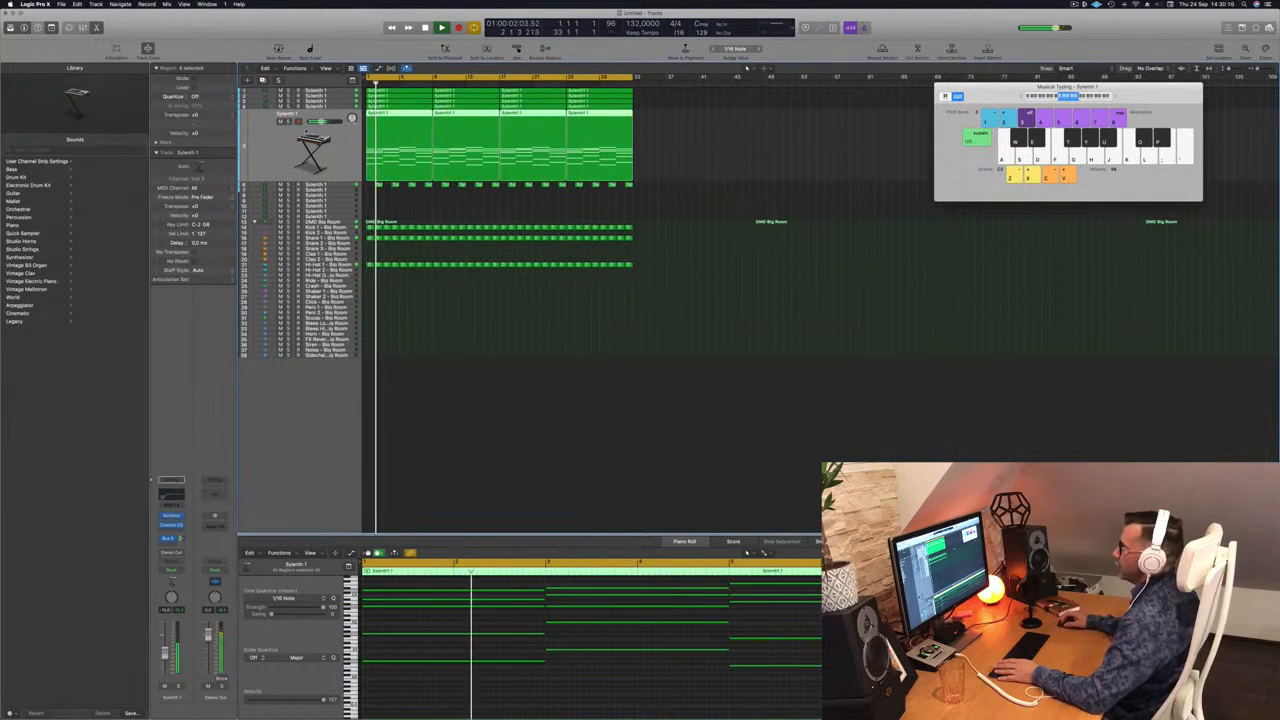
left_click(281, 122)
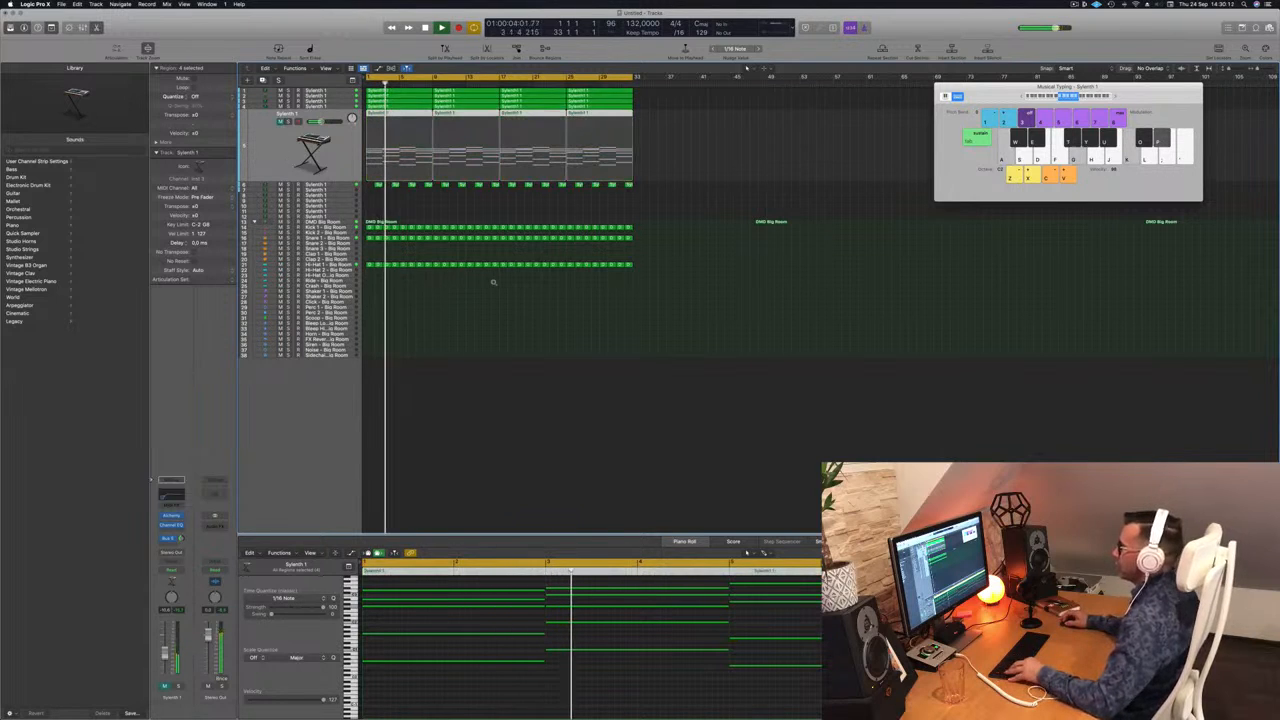
scroll(494, 281, "up", 2)
scroll(494, 281, "up", 4)
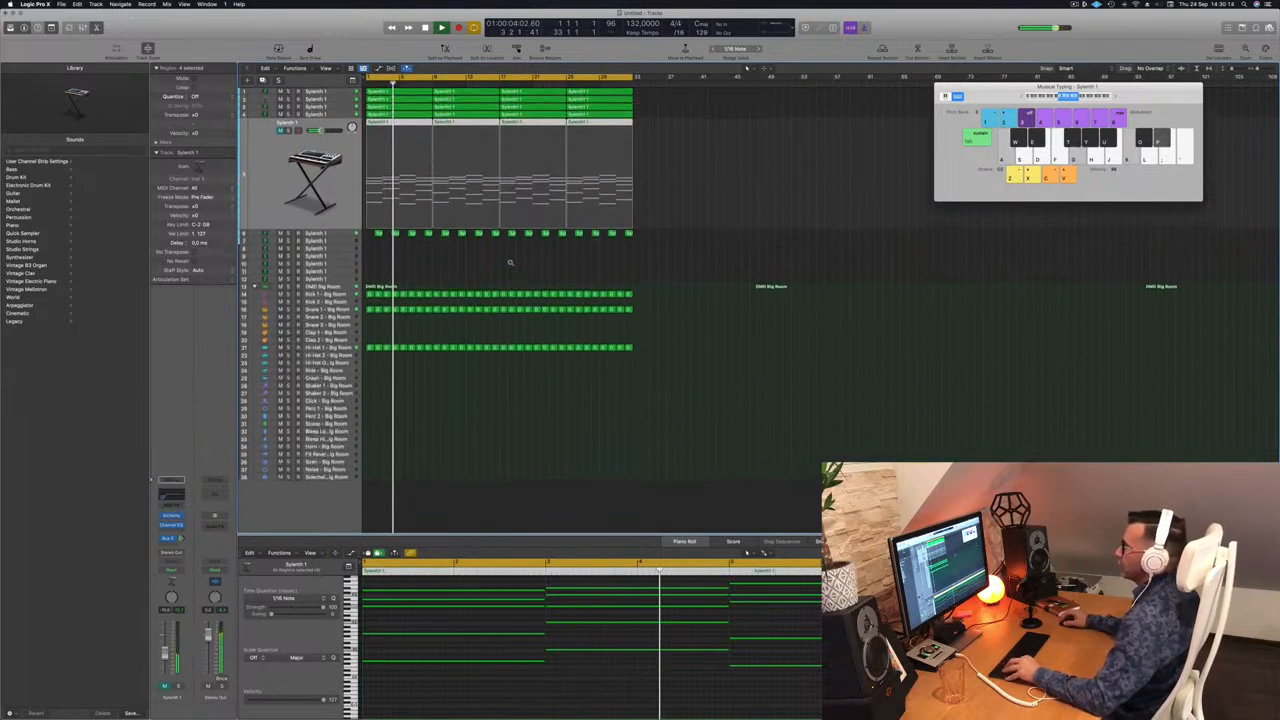
key("super+Right")
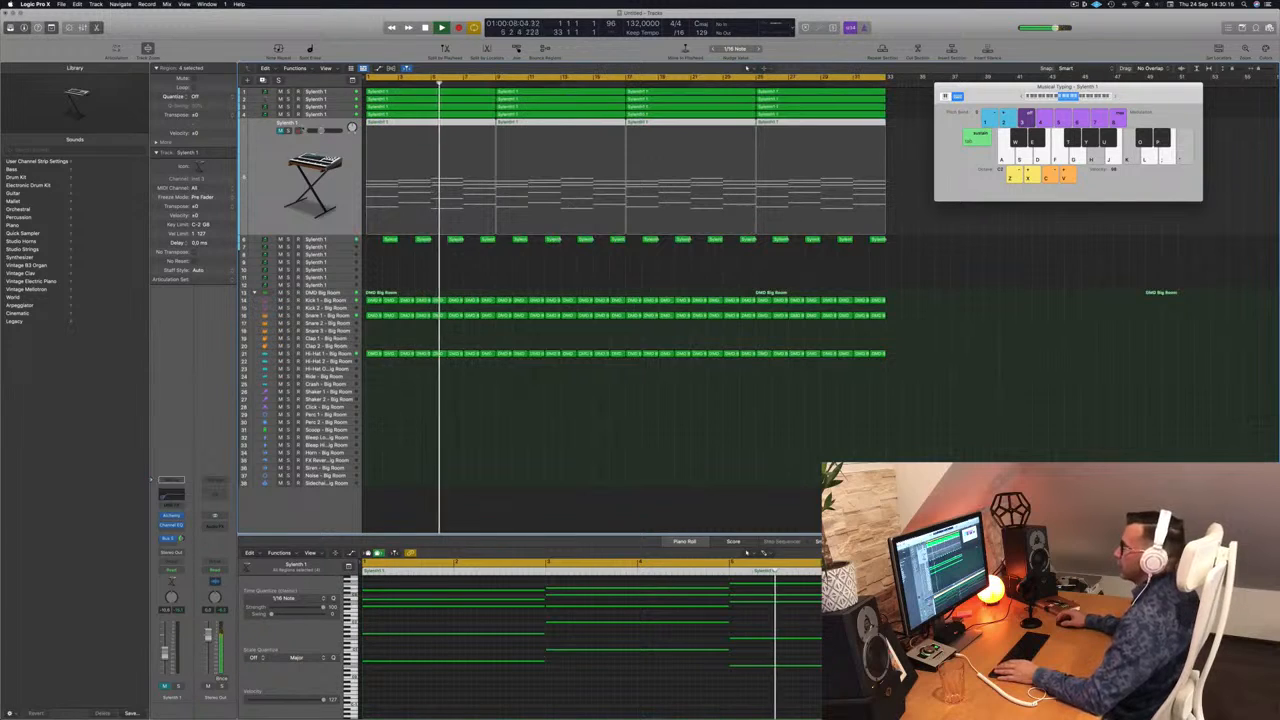
key("ctrl+m")
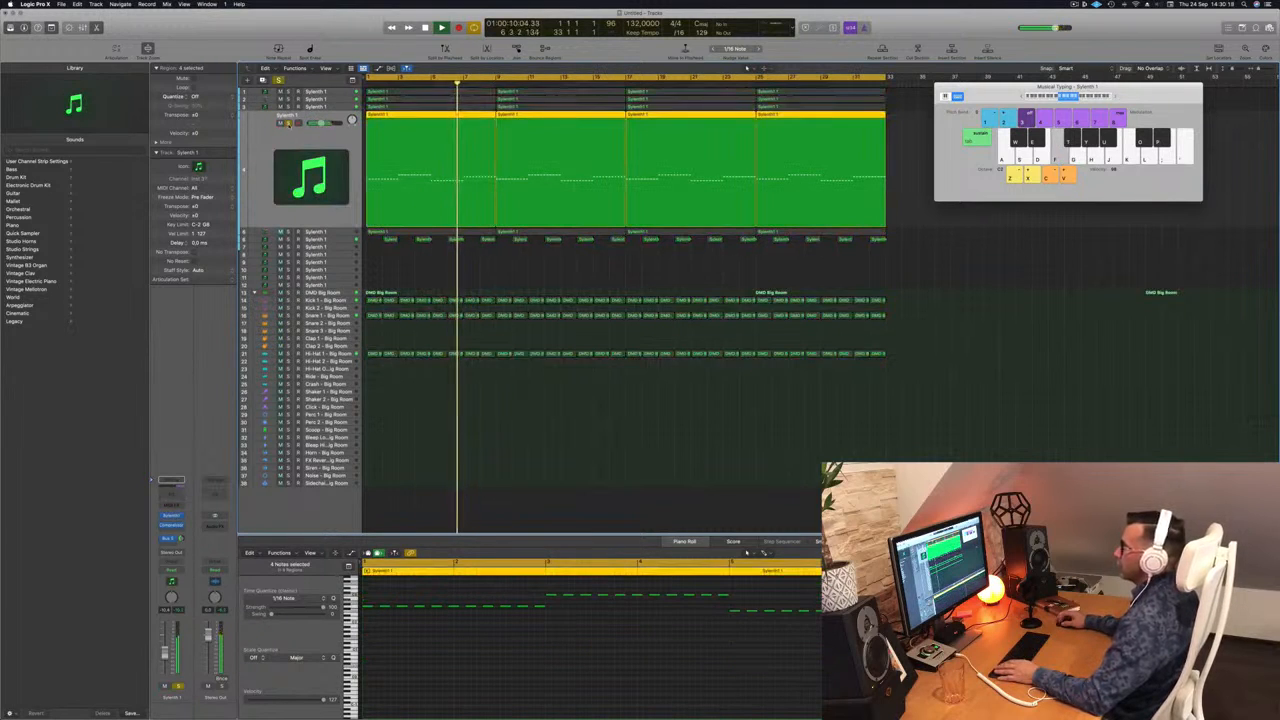
key("Up")
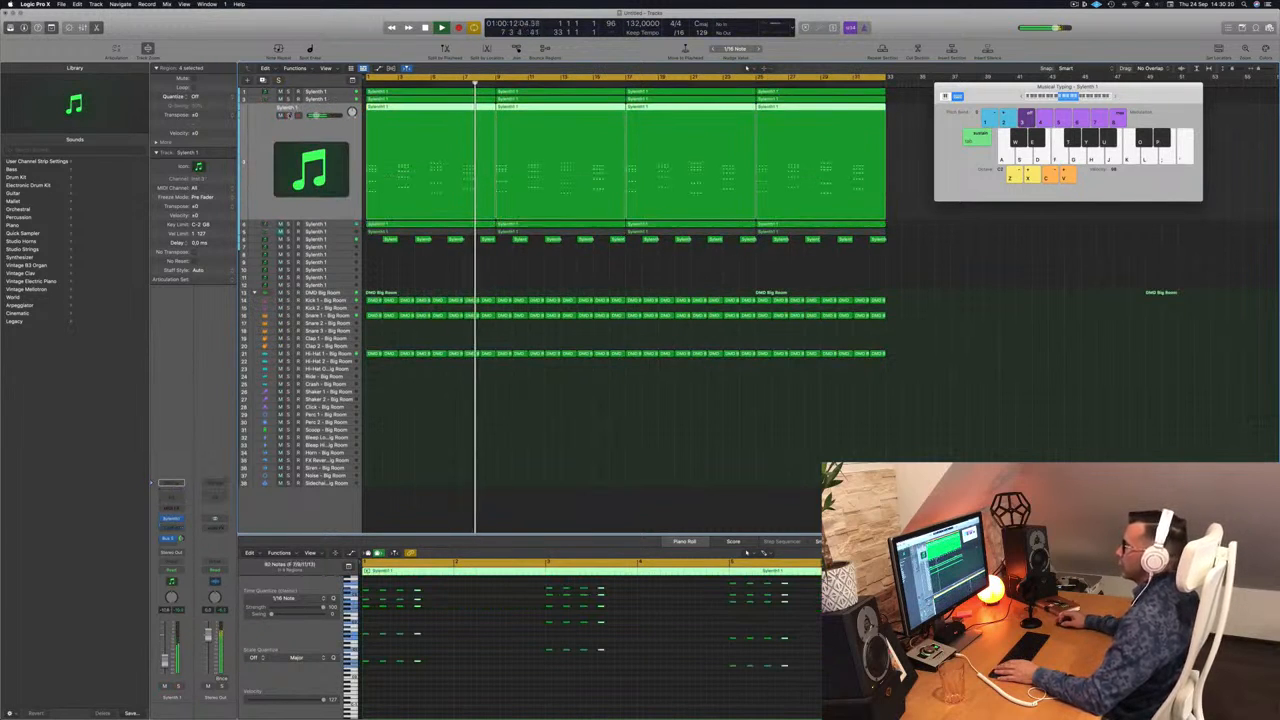
key("ctrl+m")
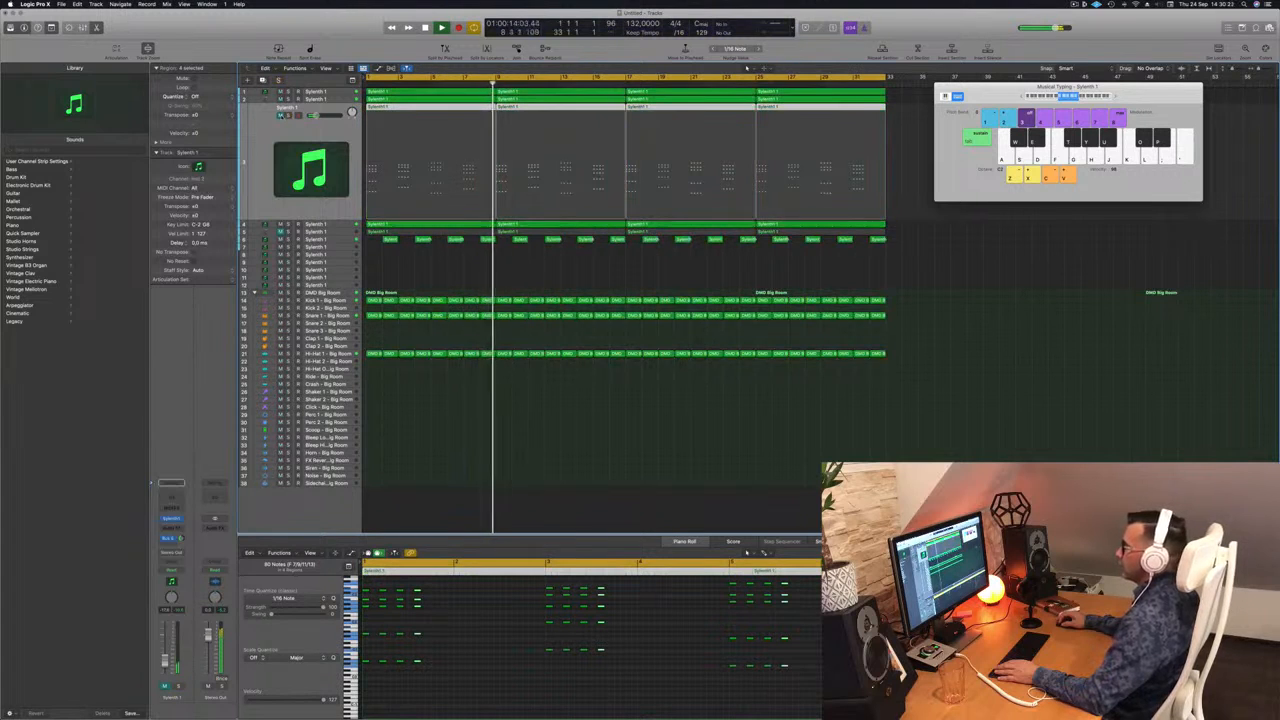
key("ctrl+m")
key("Down")
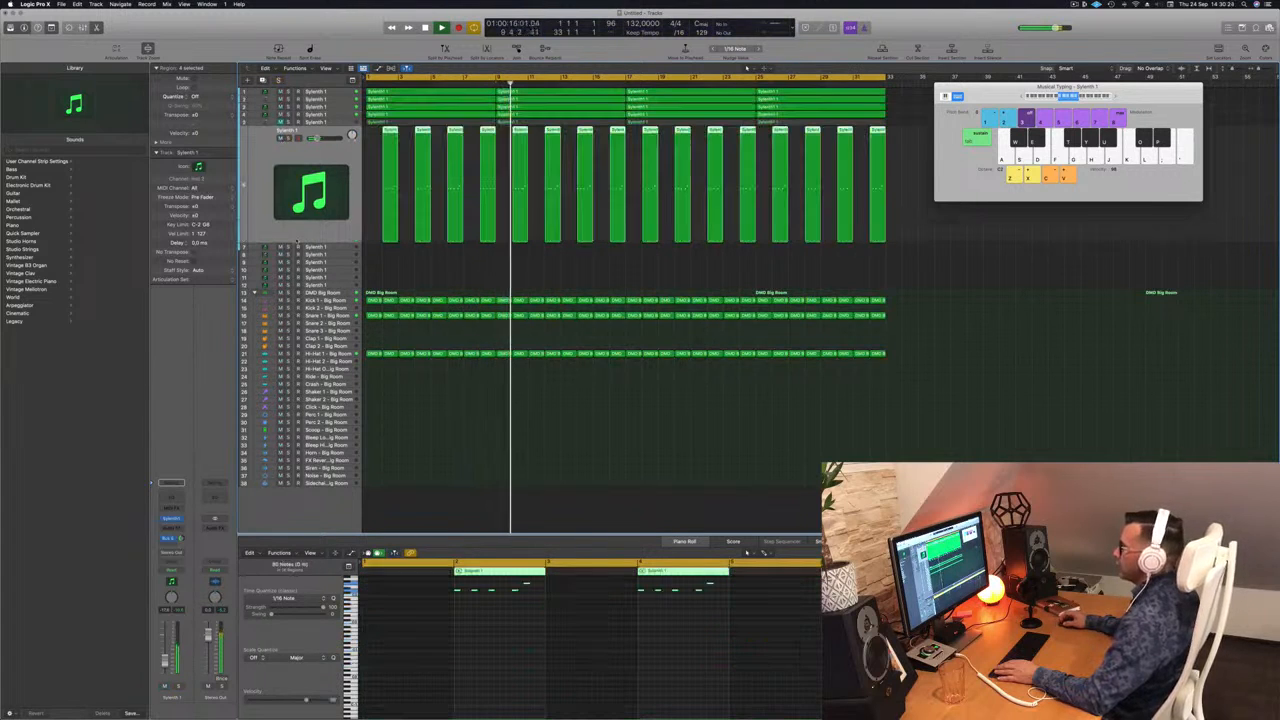
key("ctrl+m")
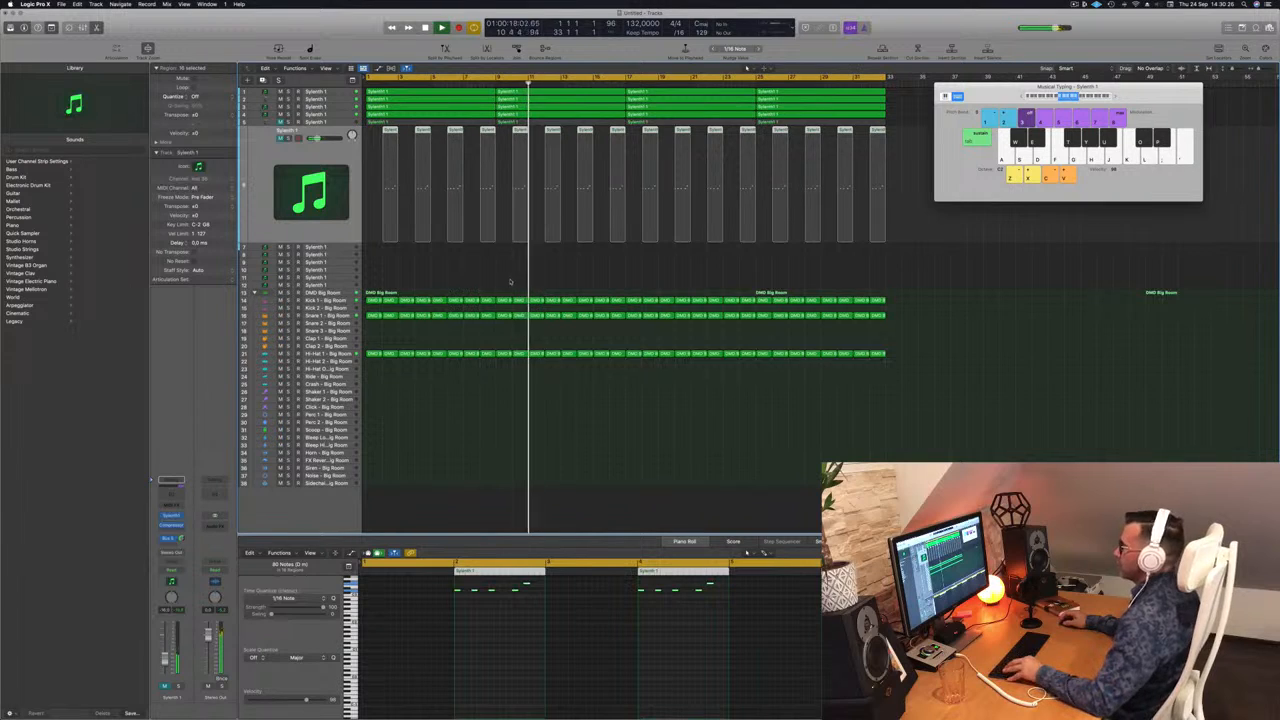
scroll(521, 227, "down", 4)
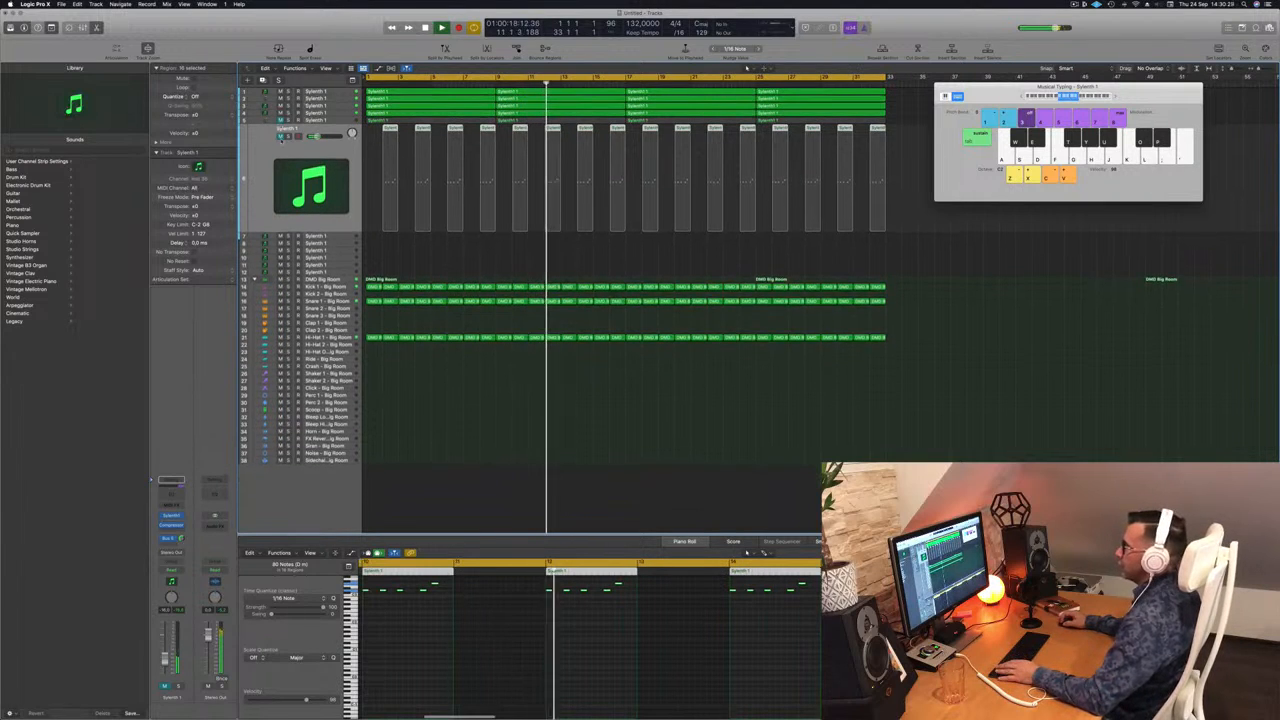
key("ctrl+m")
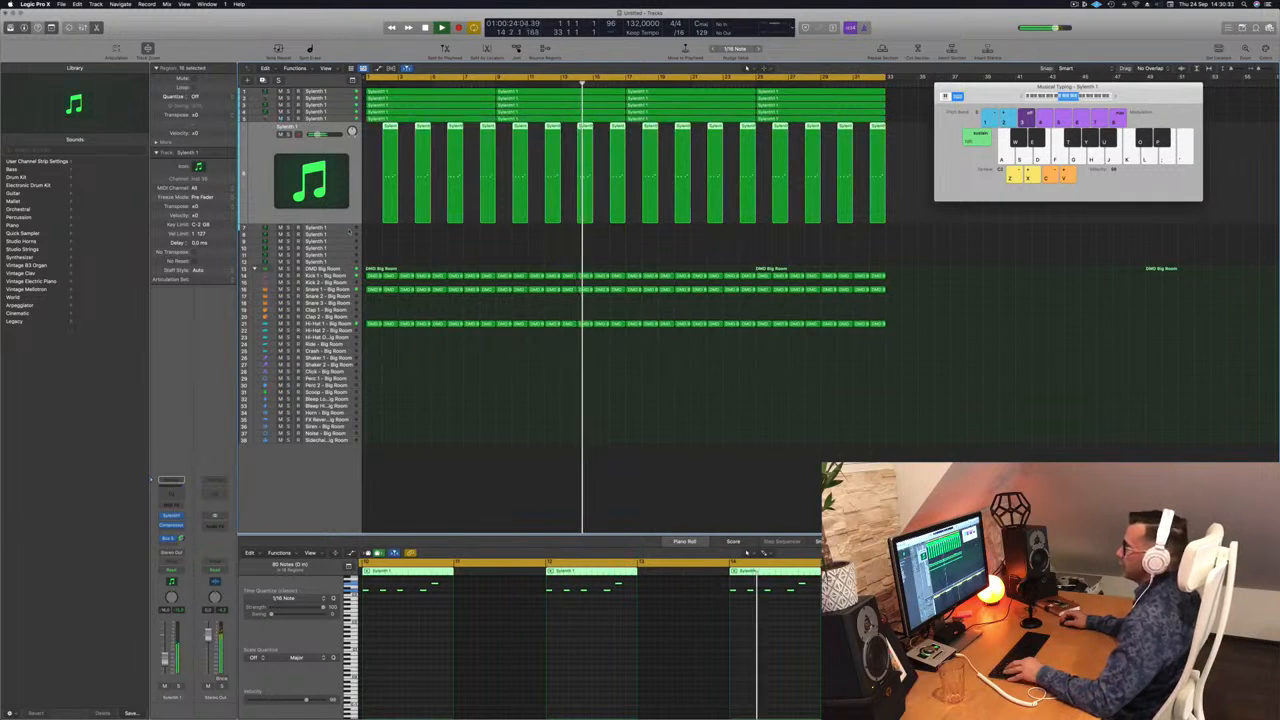
scroll(429, 241, "up", 1)
scroll(430, 241, "up", 1)
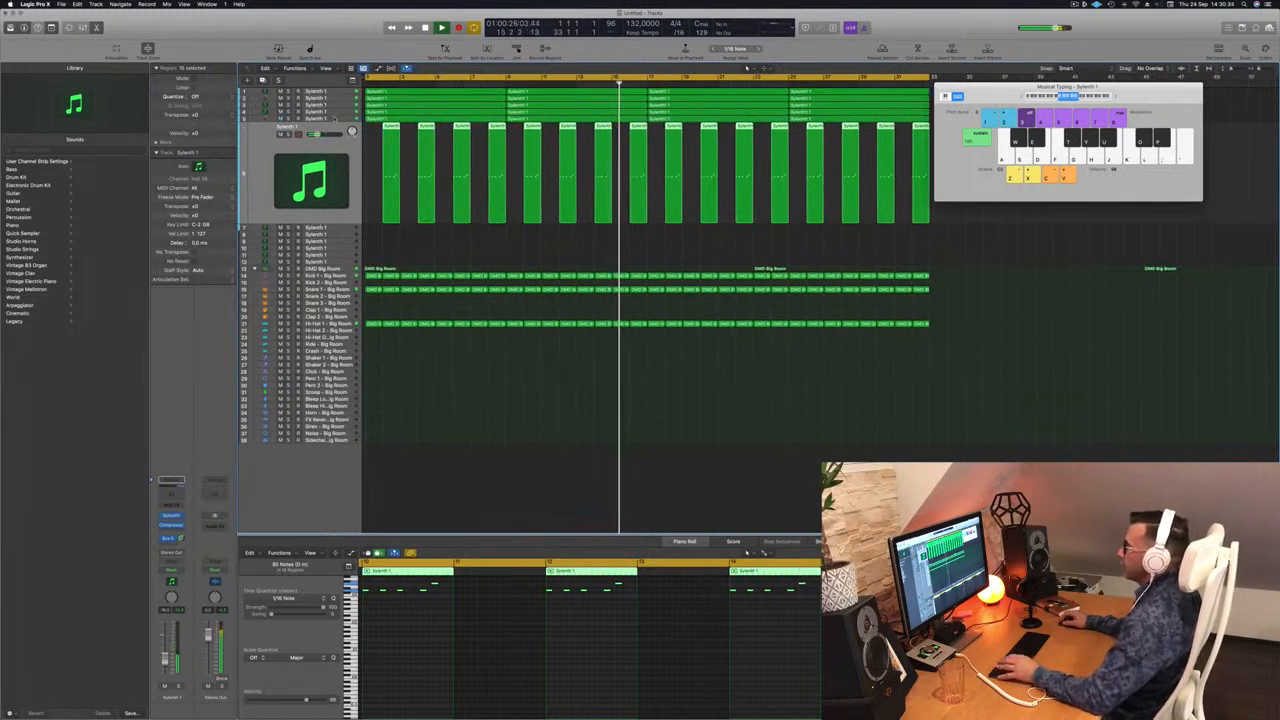
left_click(334, 118)
key("Return")
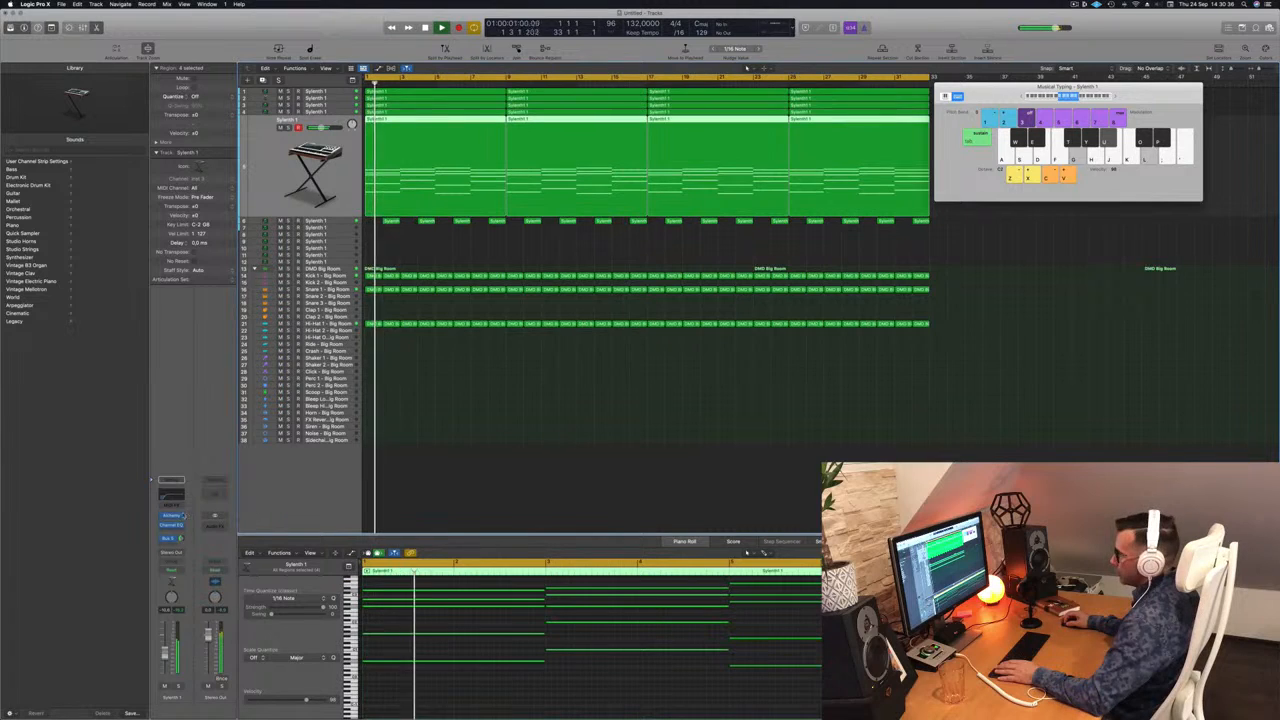
Enable the Channel EQ high cut at 48 dB/Oct and pull it down to about 660 Hz.
left_click(175, 516)
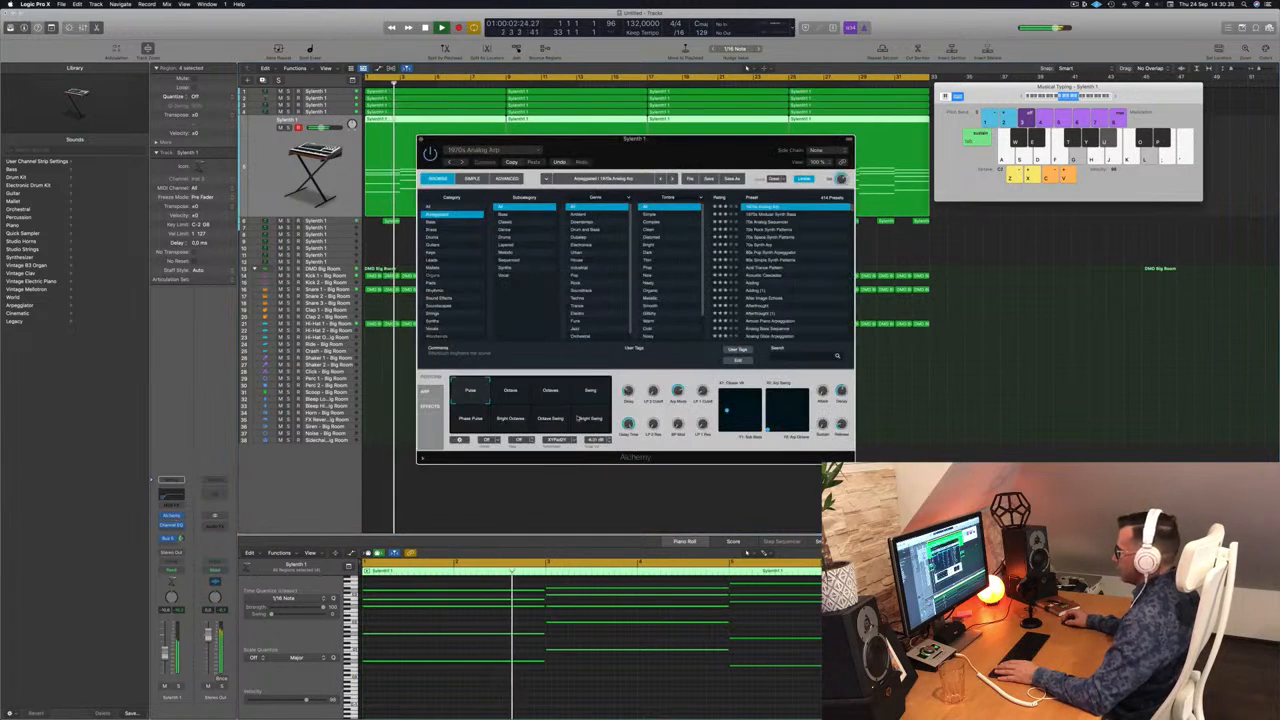
key("Return")
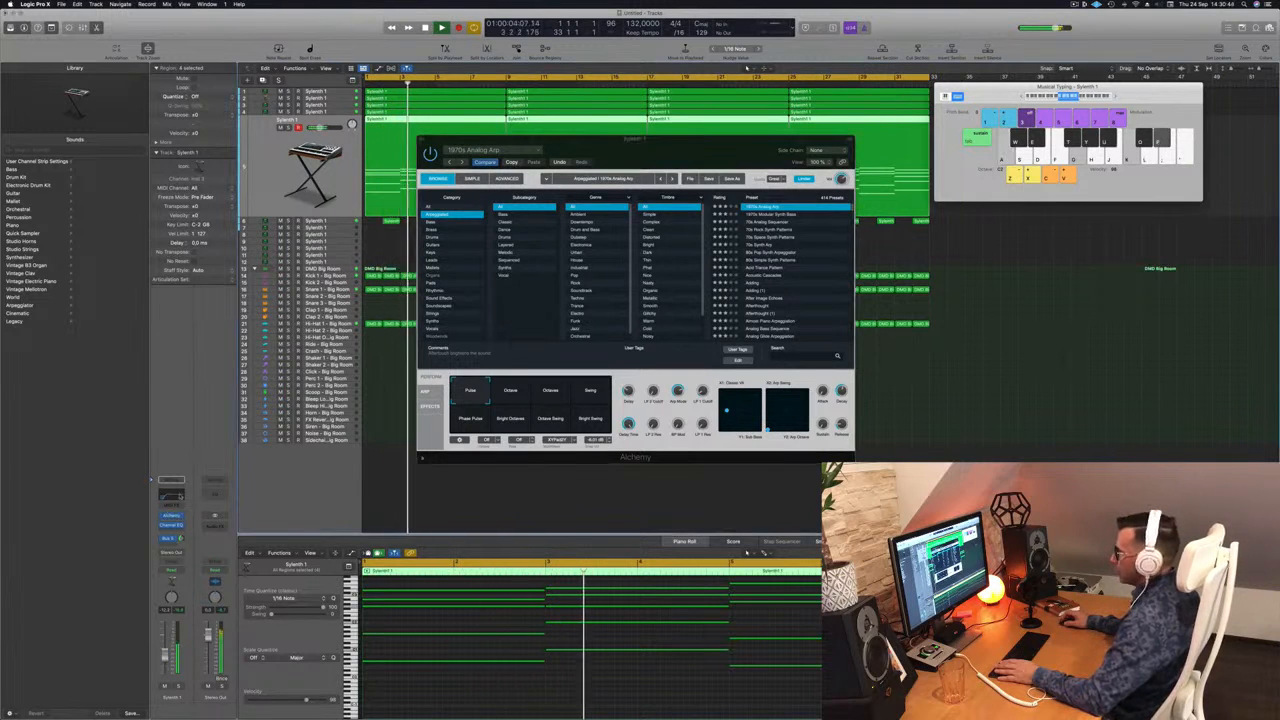
left_click(172, 525)
left_click(979, 151)
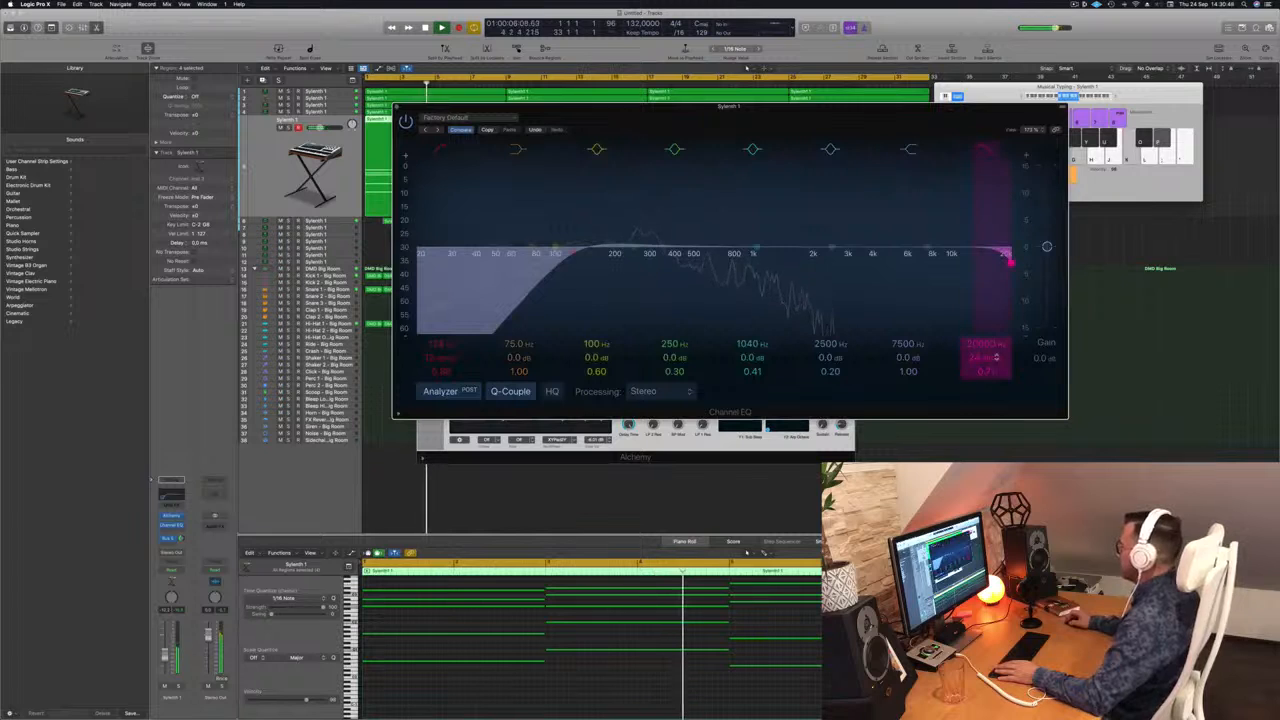
left_click_drag(980, 357, 980, 343)
left_click_drag(1010, 262, 708, 263)
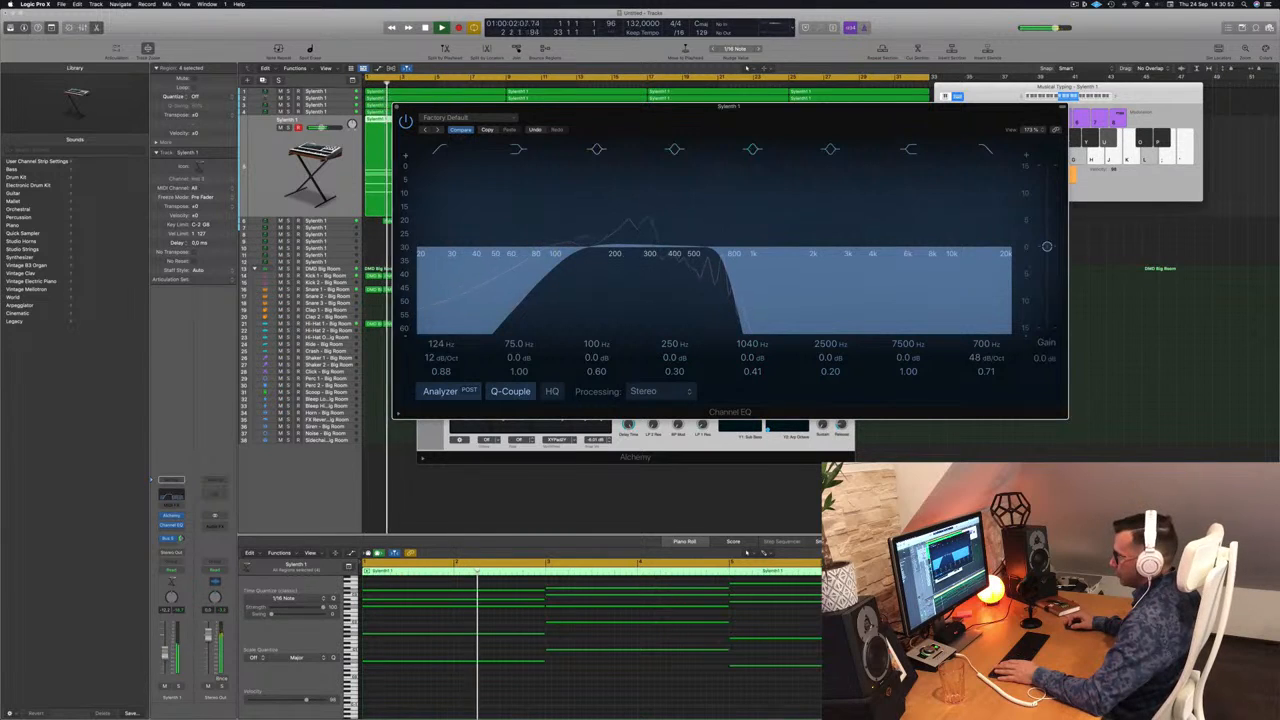
Raise the Sylenth 1 volume to about -7.8 dB, solo it, and close both plug-in windows.
left_click_drag(165, 656, 165, 652)
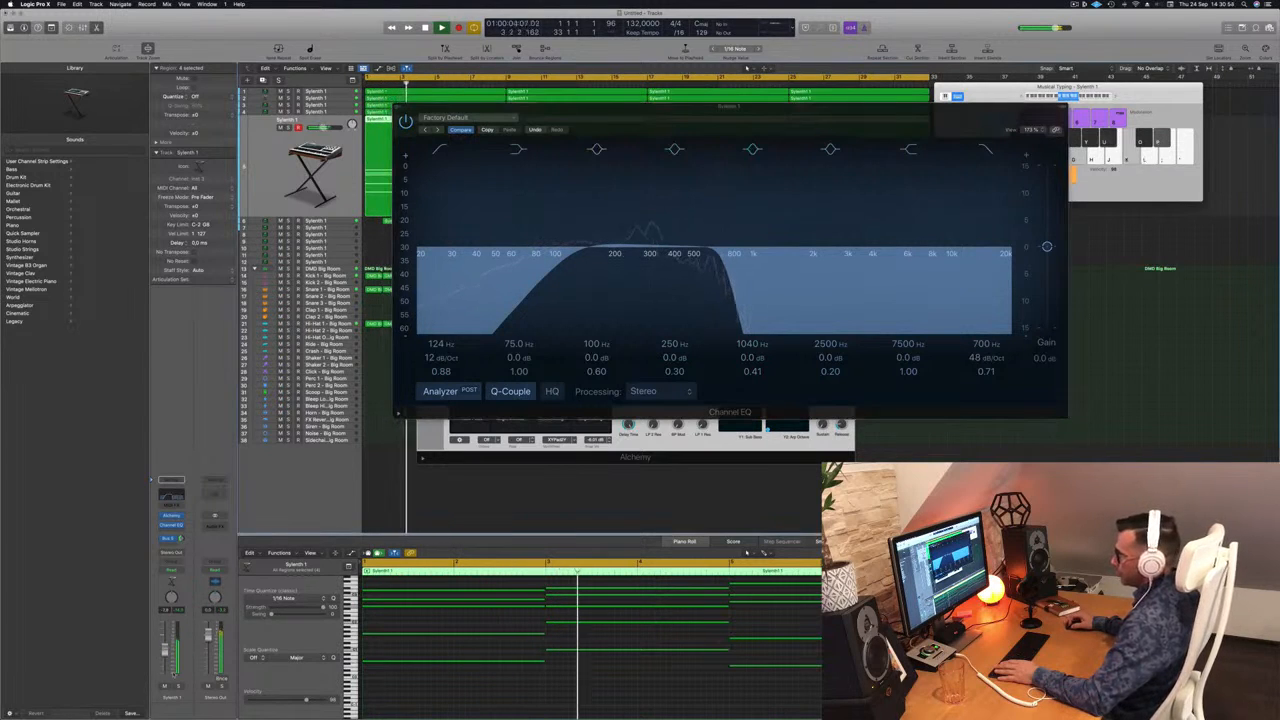
left_click(178, 687)
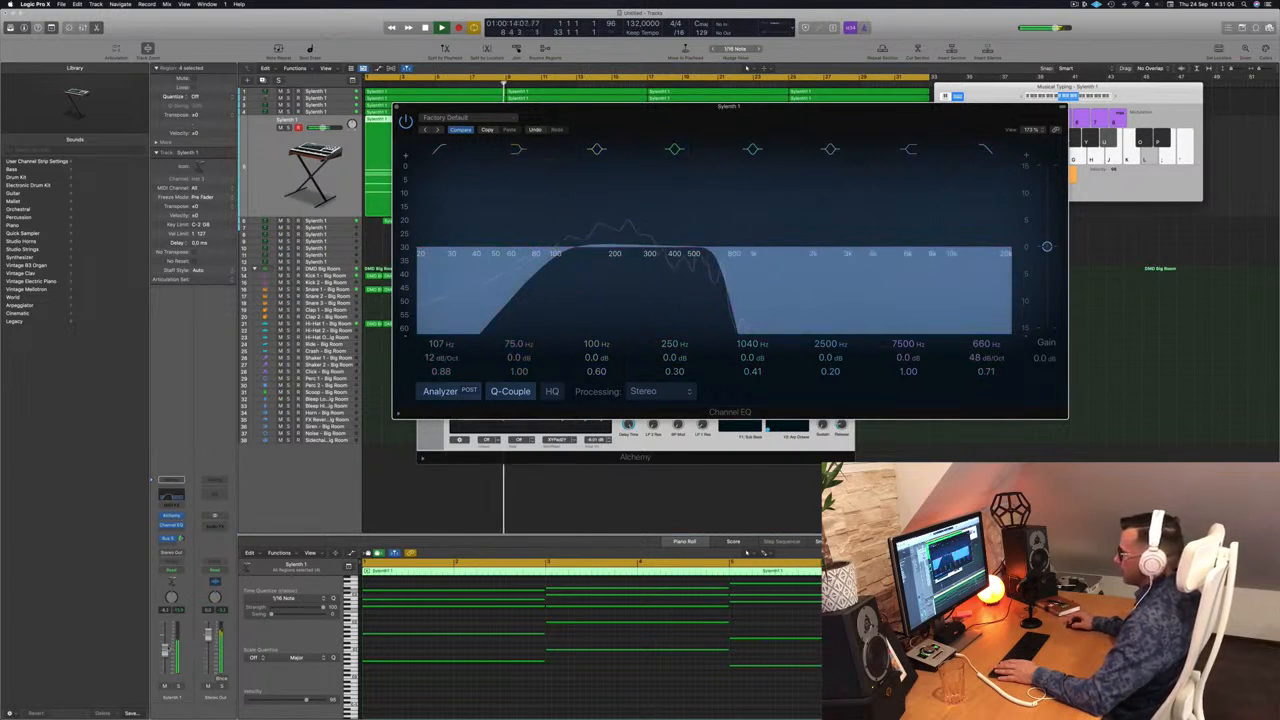
left_click(165, 656)
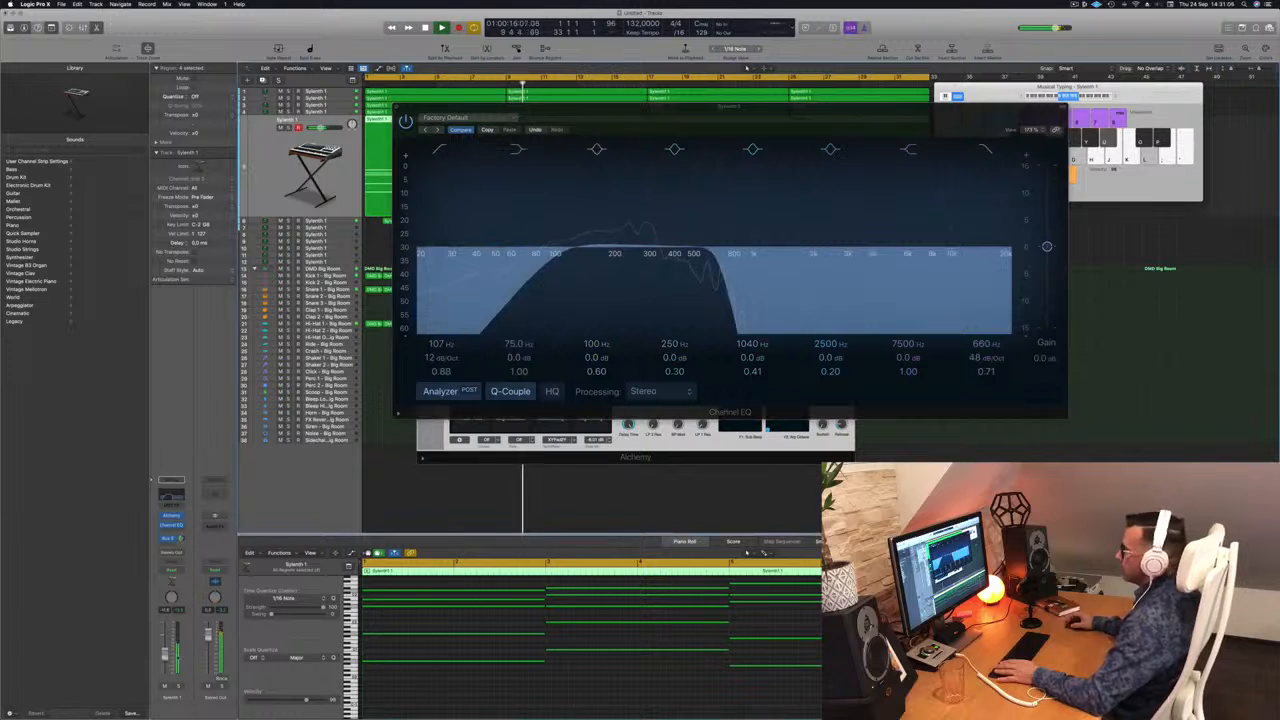
left_click(427, 110)
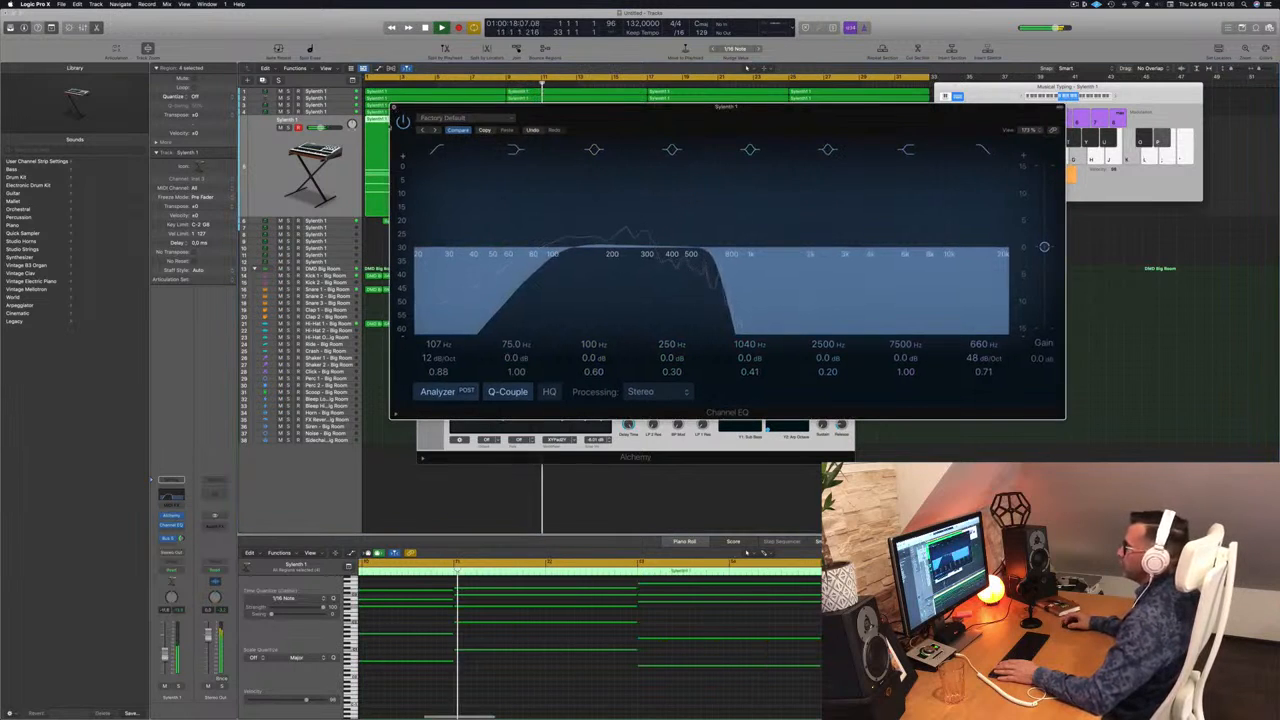
left_click(396, 107)
left_click(421, 140)
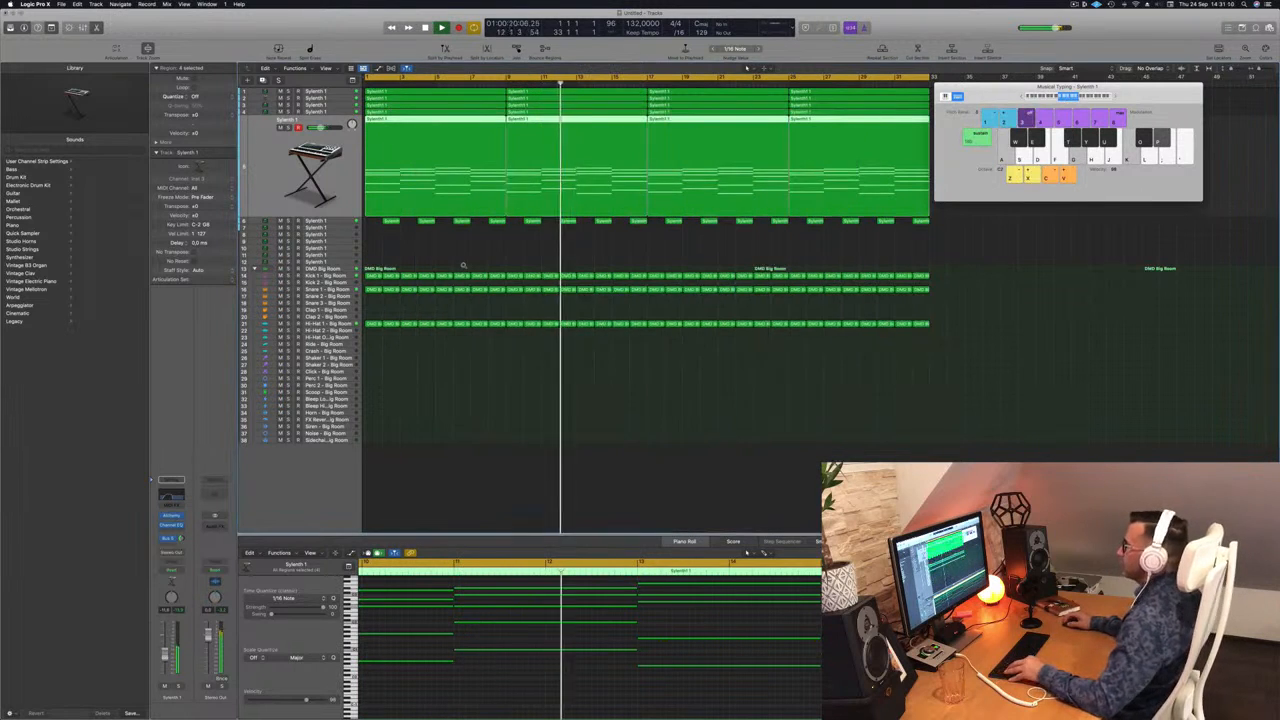
scroll(464, 265, "left", 3)
scroll(475, 261, "down", 1)
Select the Sylenth 1 regions and briefly solo them and track 4 to audition.
left_click(489, 232)
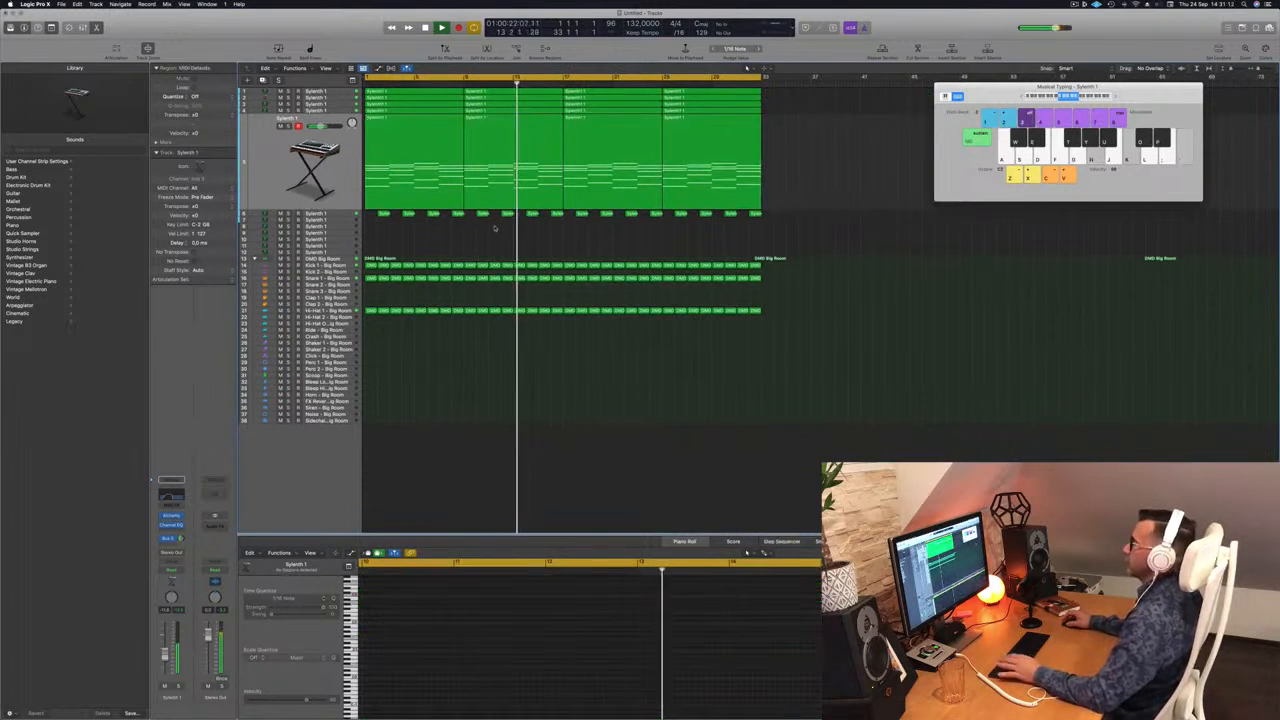
left_click(264, 195)
key("ctrl+s")
key("ctrl+s")
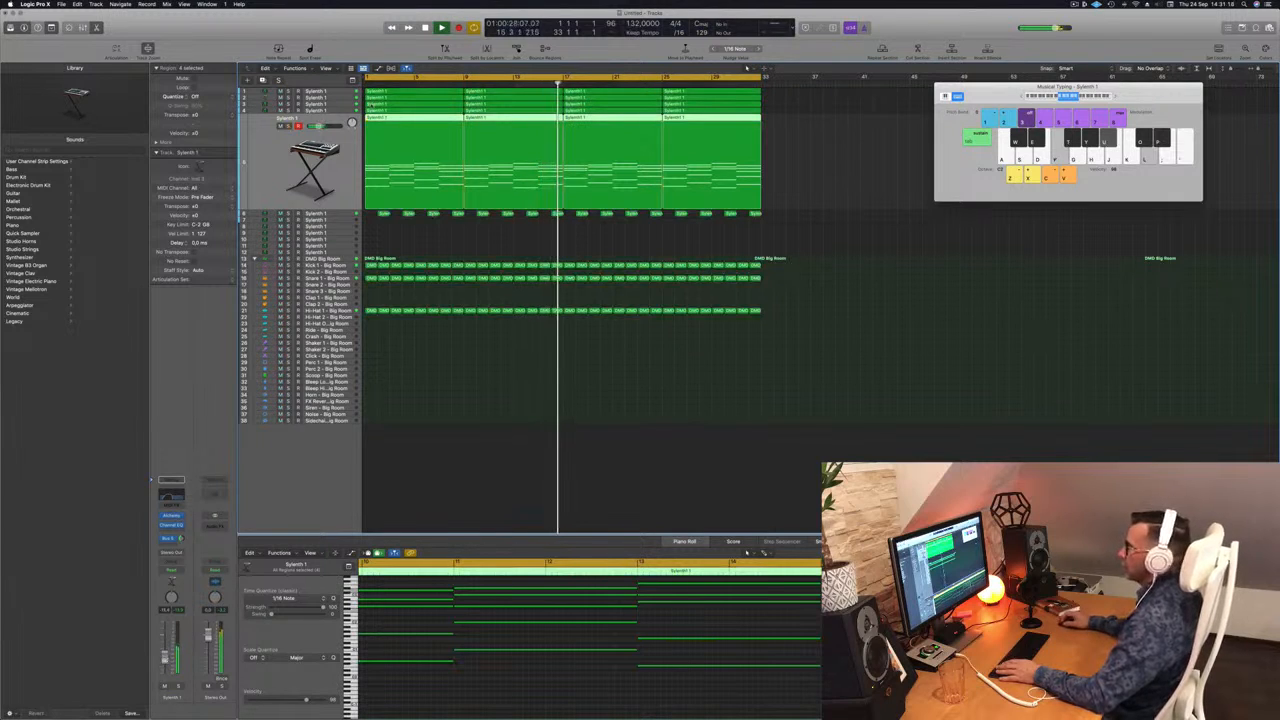
left_click(347, 110)
key("ctrl+s")
key("ctrl+s")
left_click(289, 119)
left_click(289, 119)
Select tracks 3, 1 and 2 in turn, restart playback, and open track 2's Alchemy synth.
left_click(318, 104)
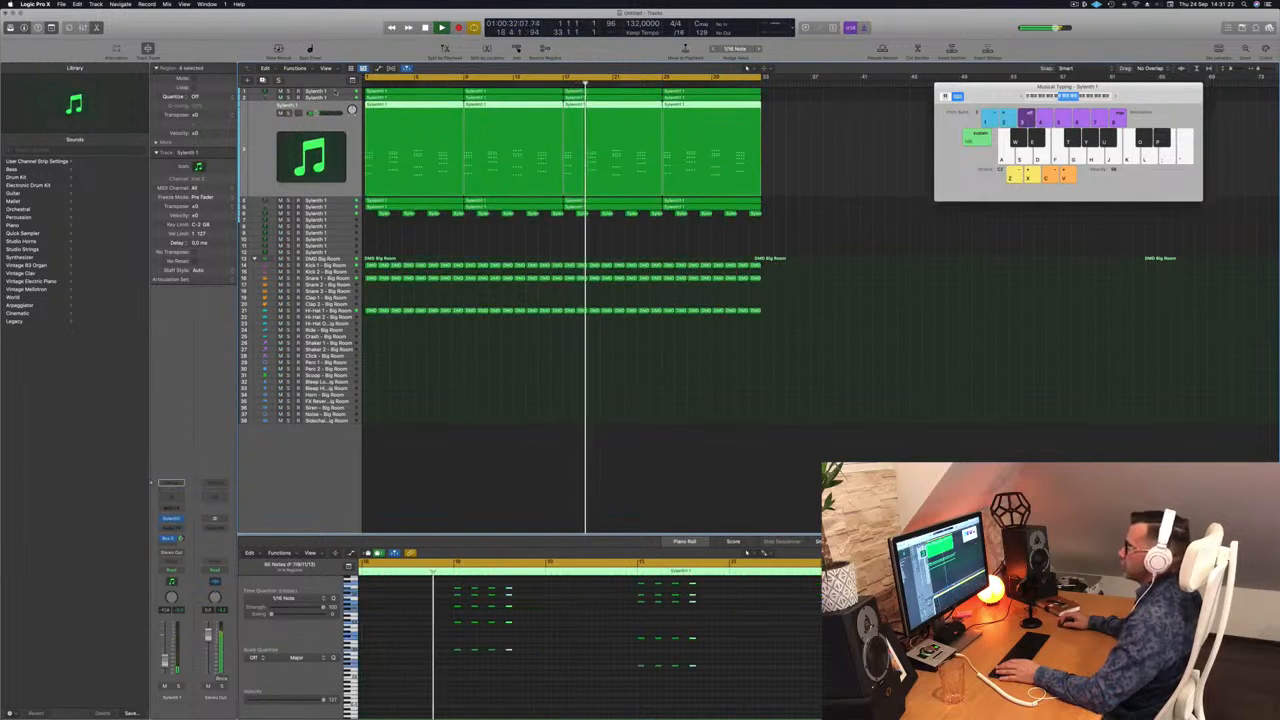
left_click(322, 92)
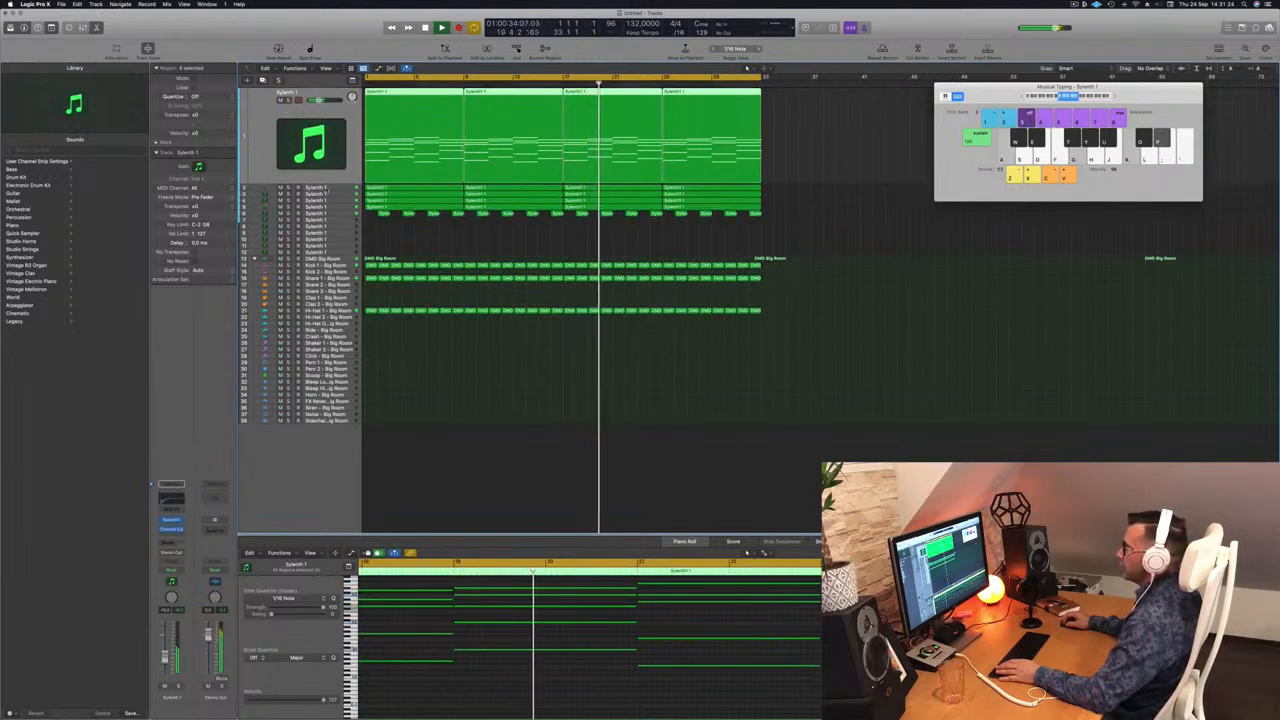
left_click(273, 188)
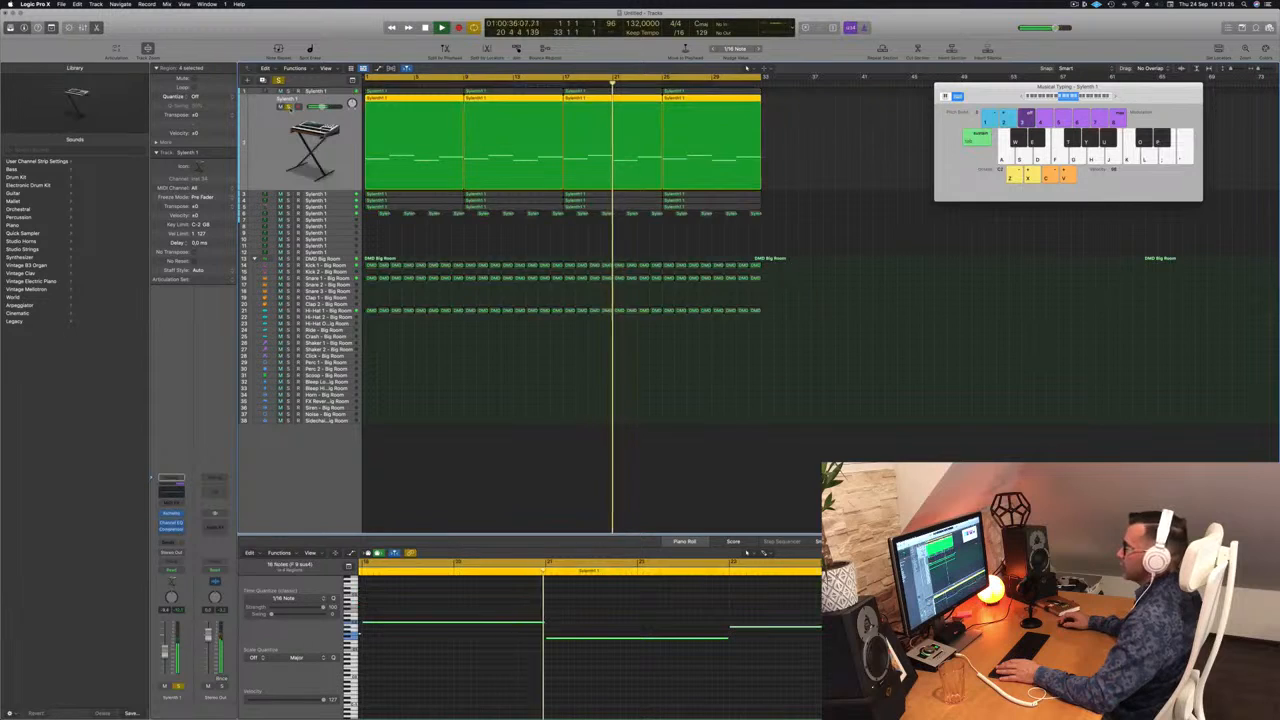
key("Return")
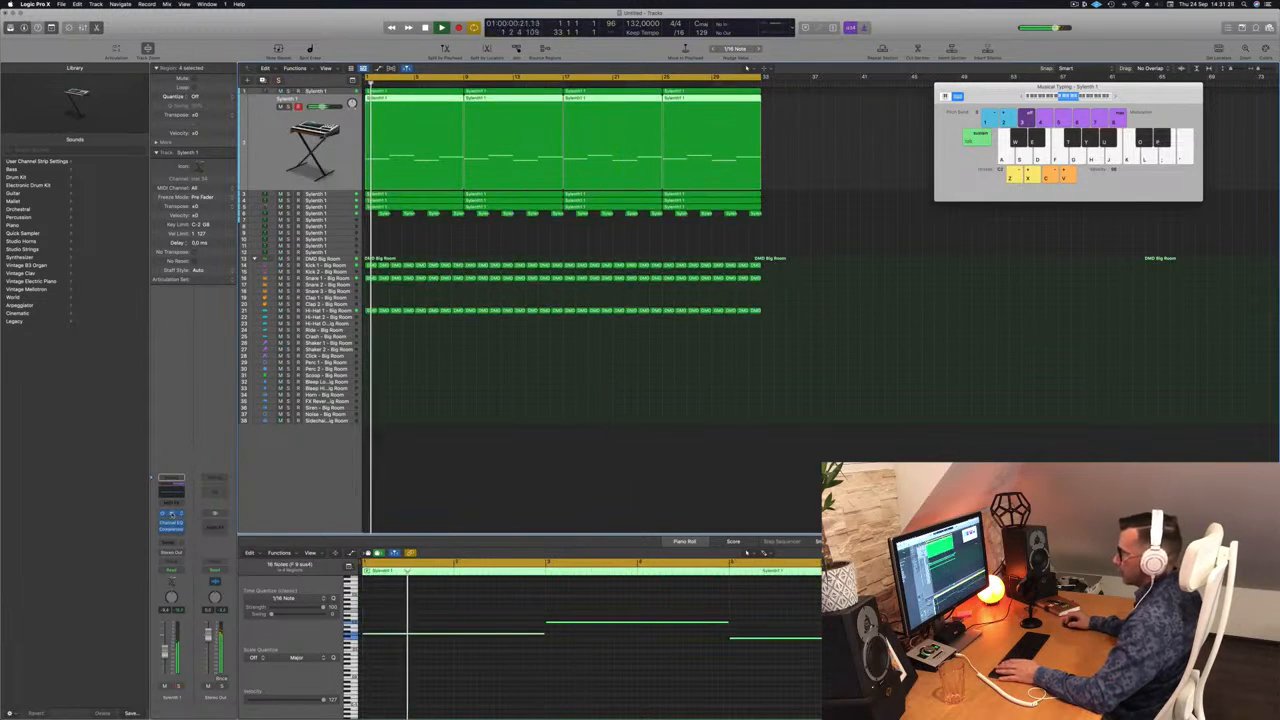
left_click(172, 513)
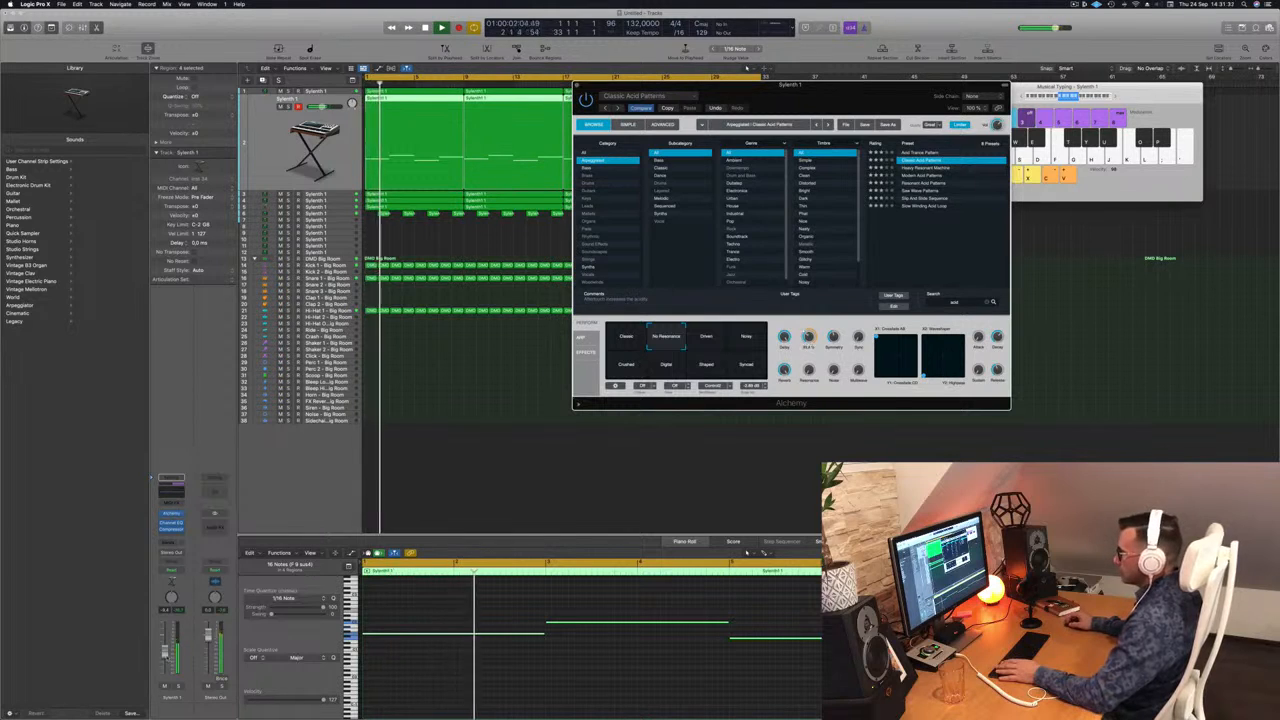
Solo track 1 briefly, replay from the start, and close its Alchemy window.
left_click(746, 67)
key("Return")
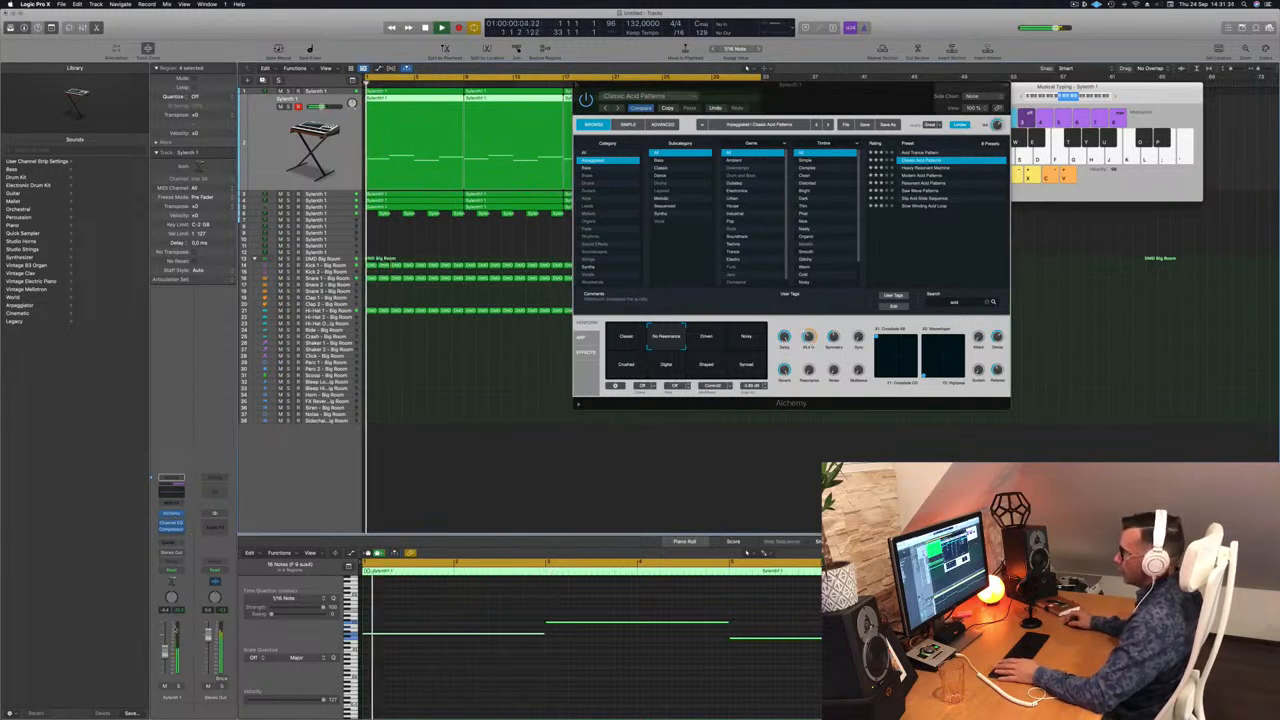
key("s")
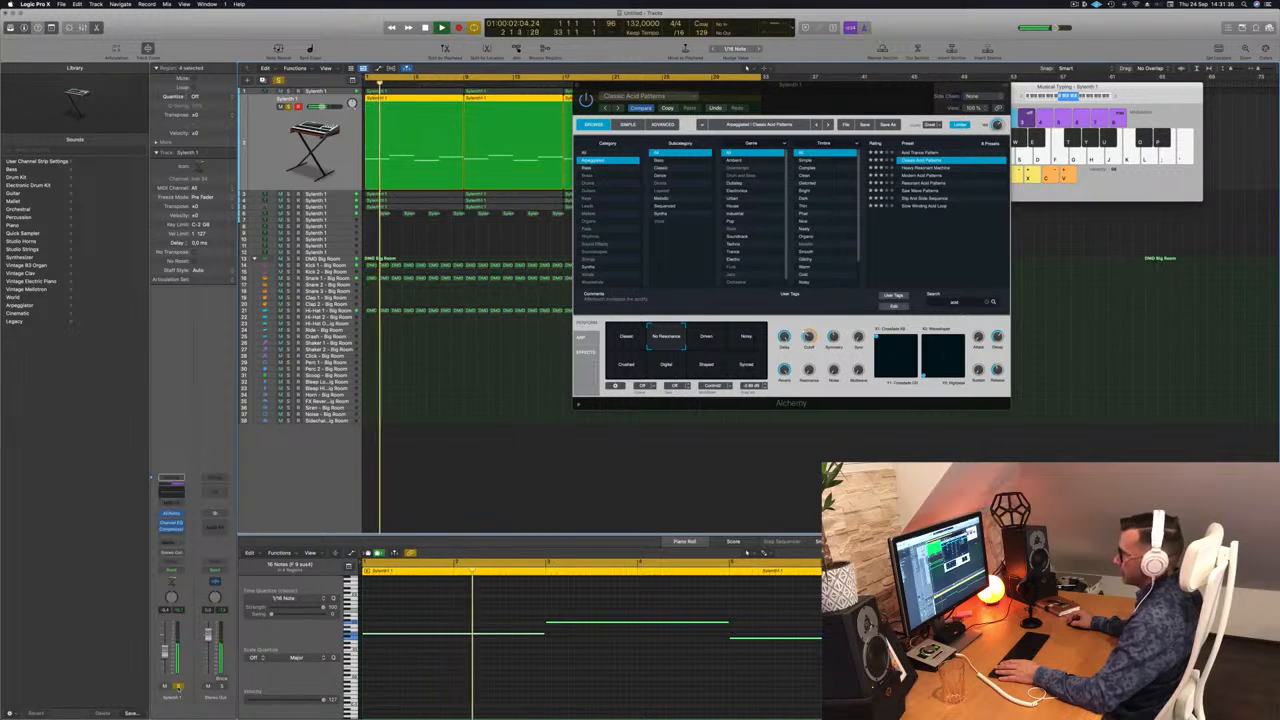
key("s")
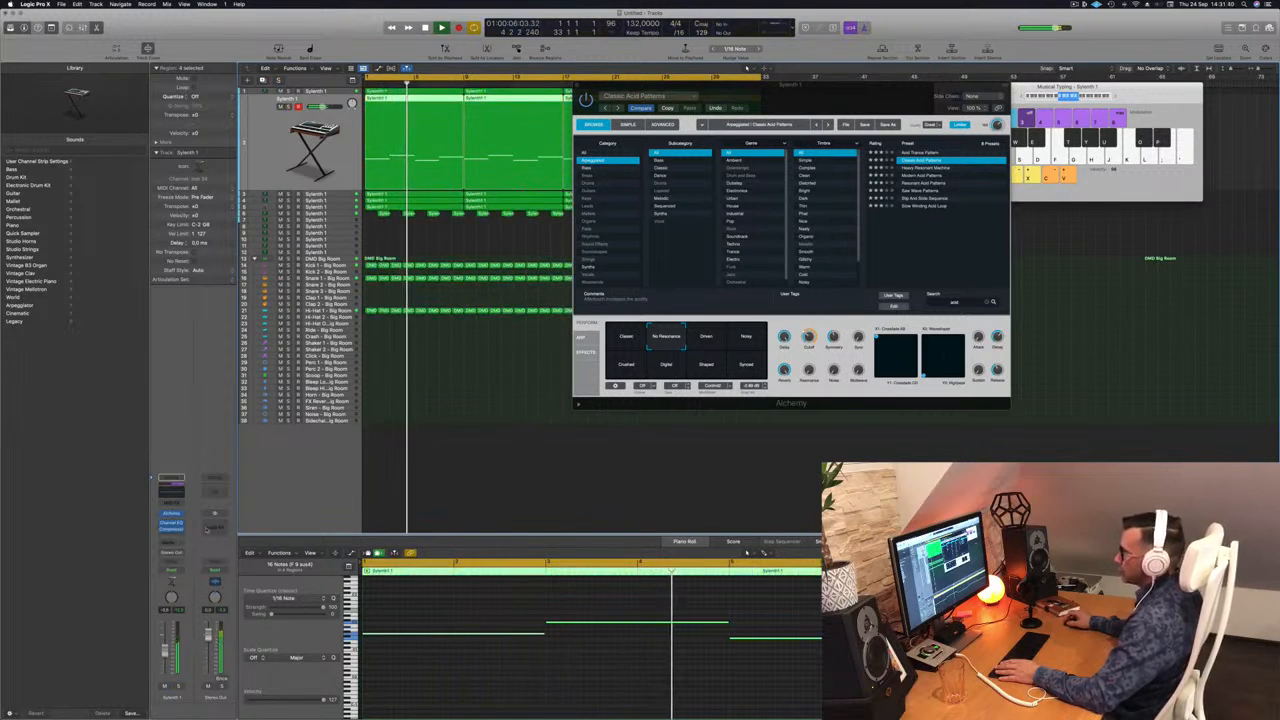
key("Return")
left_click_drag(974, 87, 860, 118)
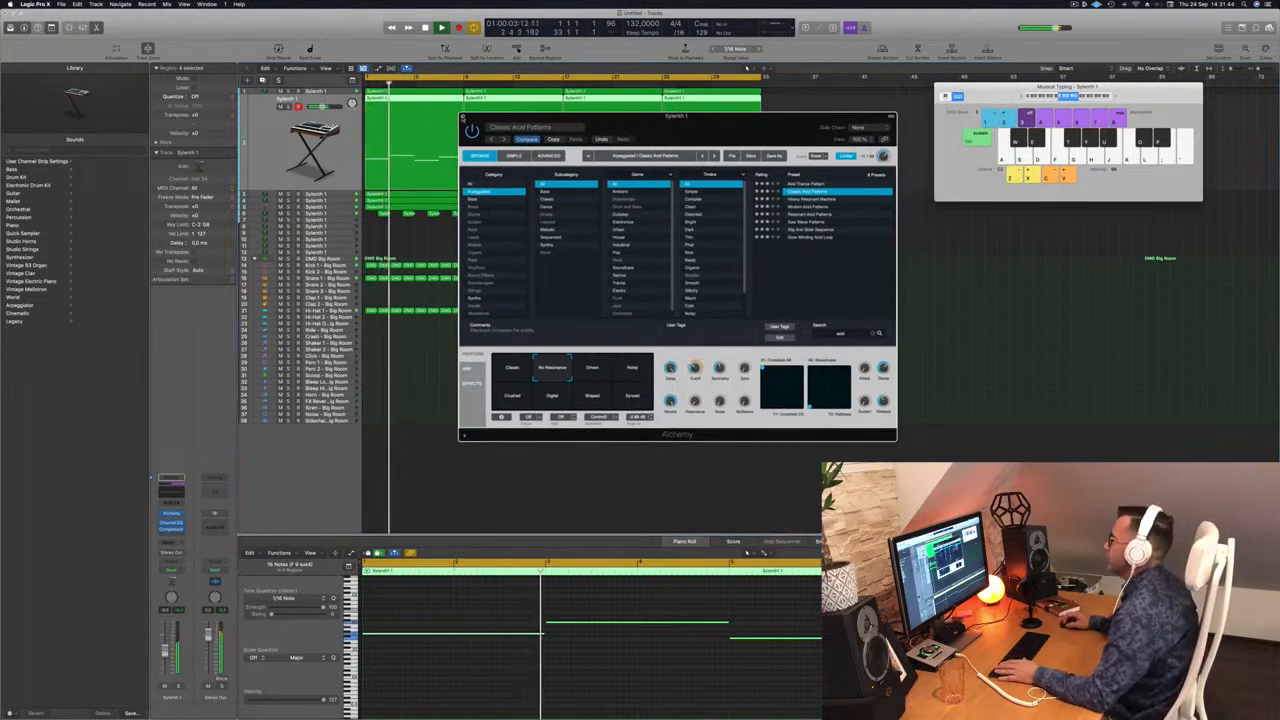
left_click(463, 117)
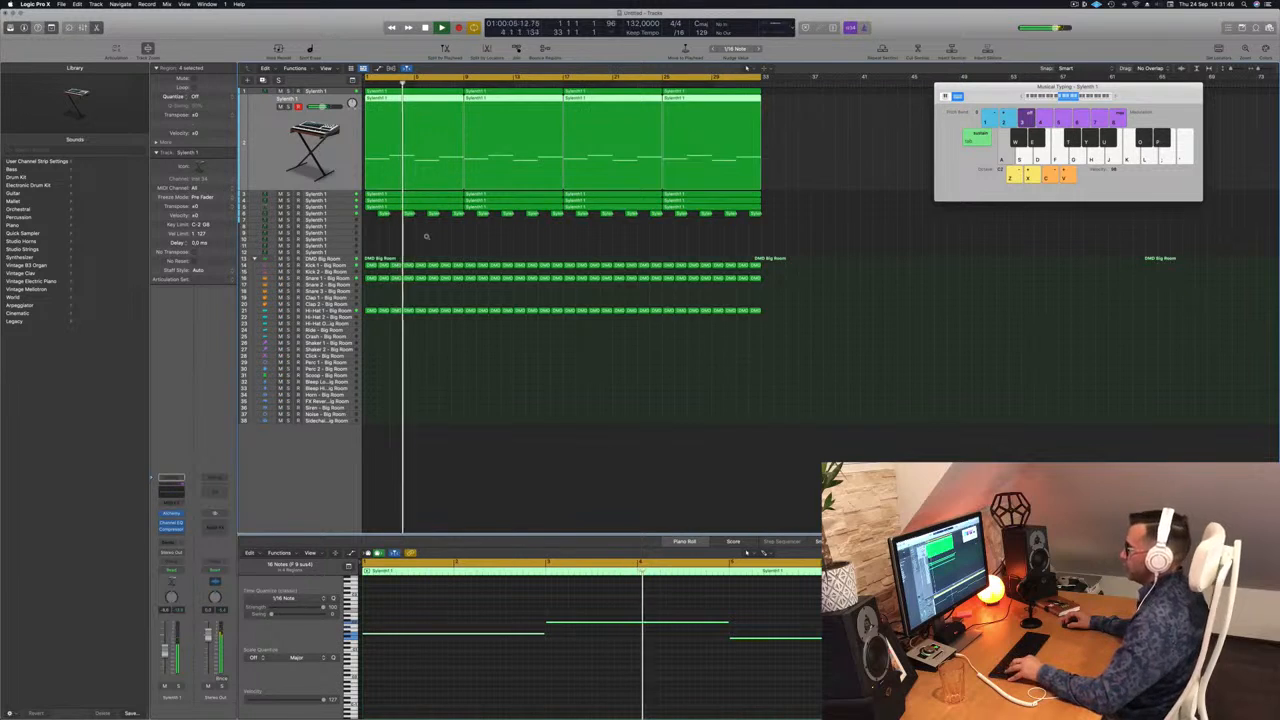
Solo tracks 2, 4 and 5 one by one, then open the Stereo Out Channel EQ.
scroll(426, 237, "up", 3)
scroll(426, 237, "left", 4)
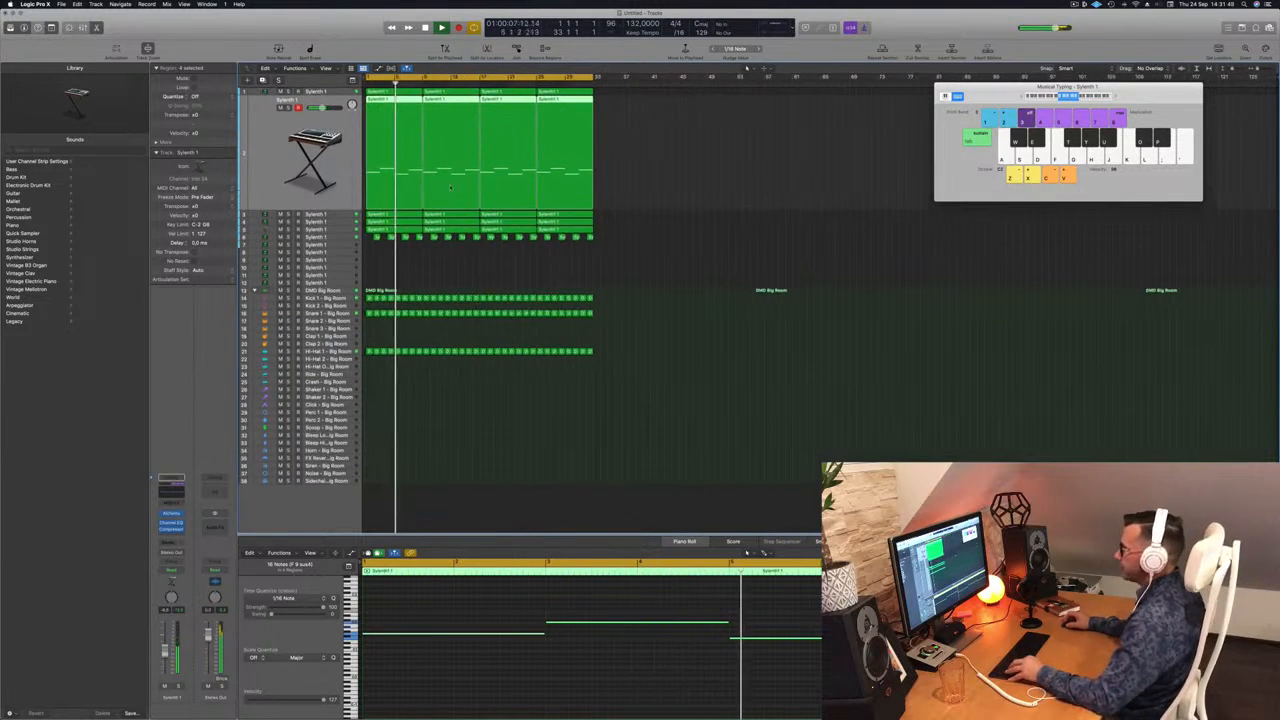
scroll(404, 171, "right", 4)
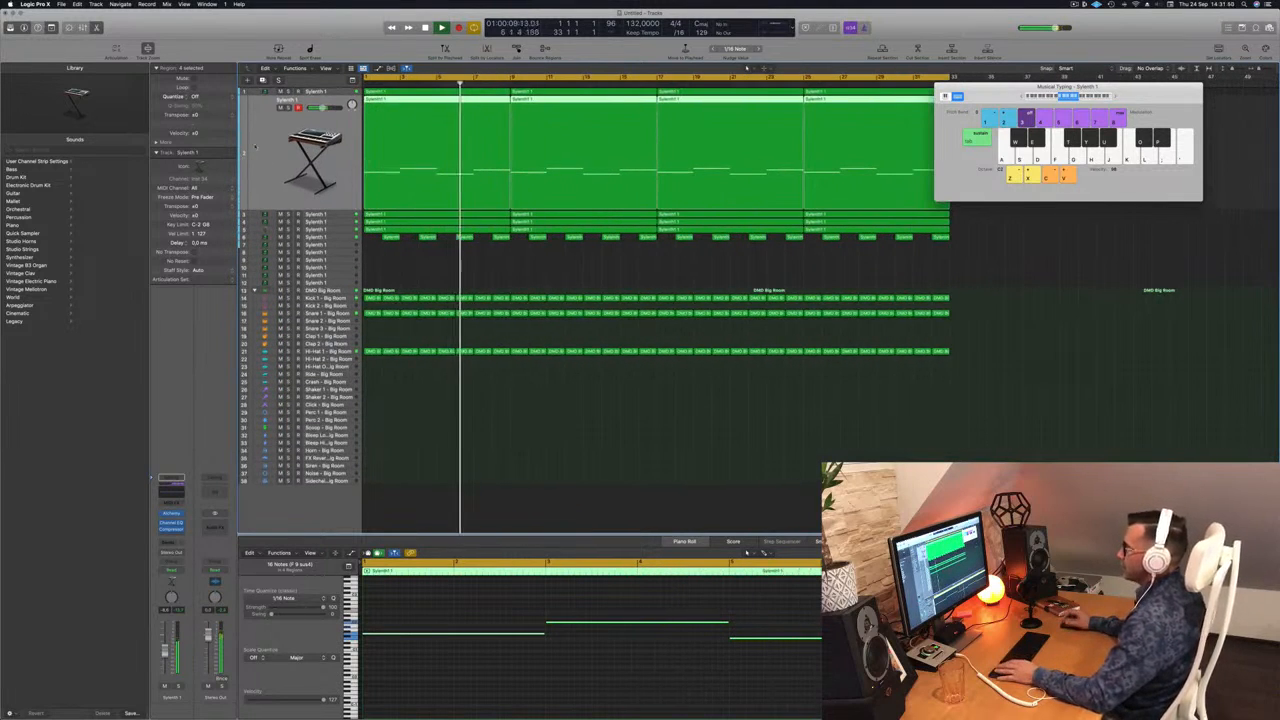
left_click(288, 107)
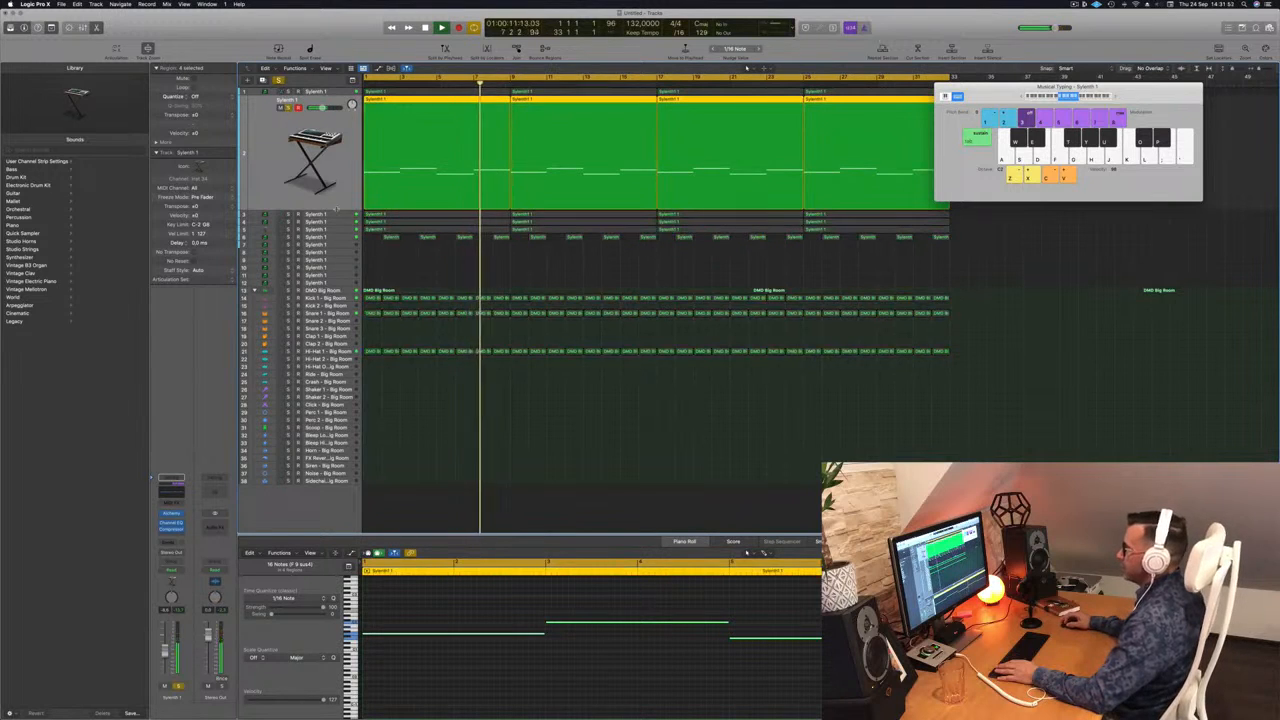
left_click(338, 216)
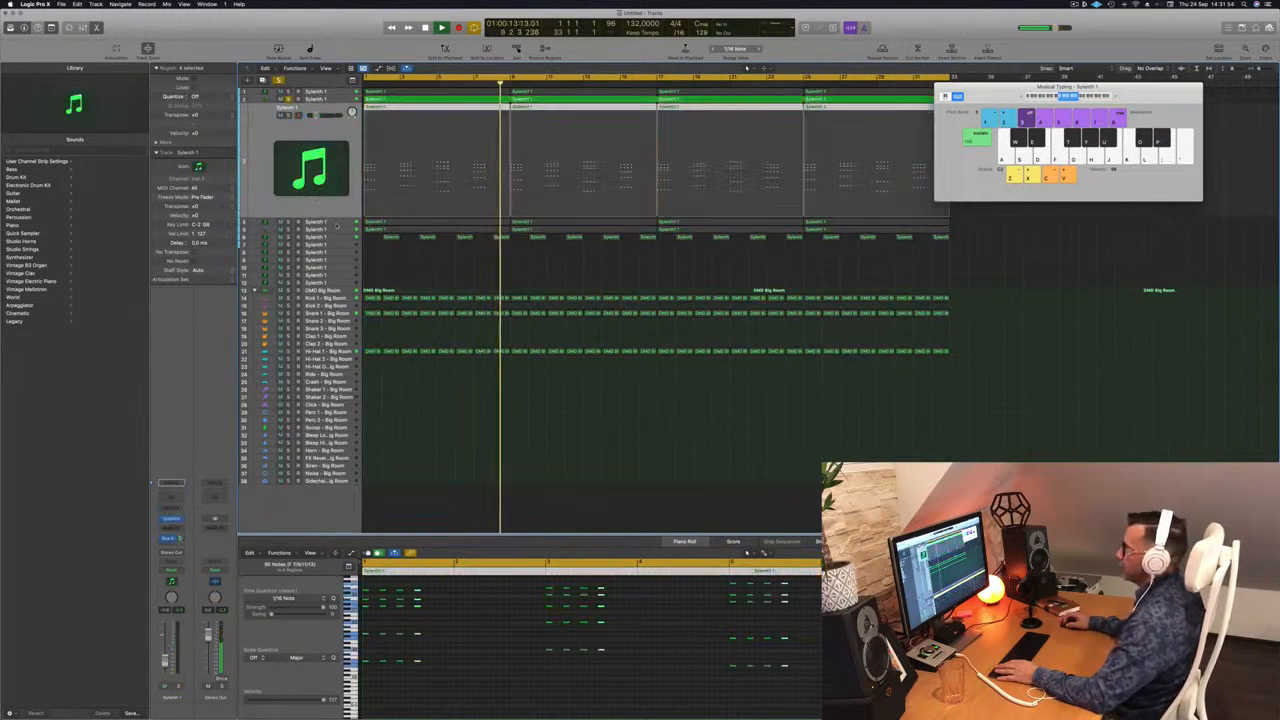
left_click(335, 224)
left_click(288, 123)
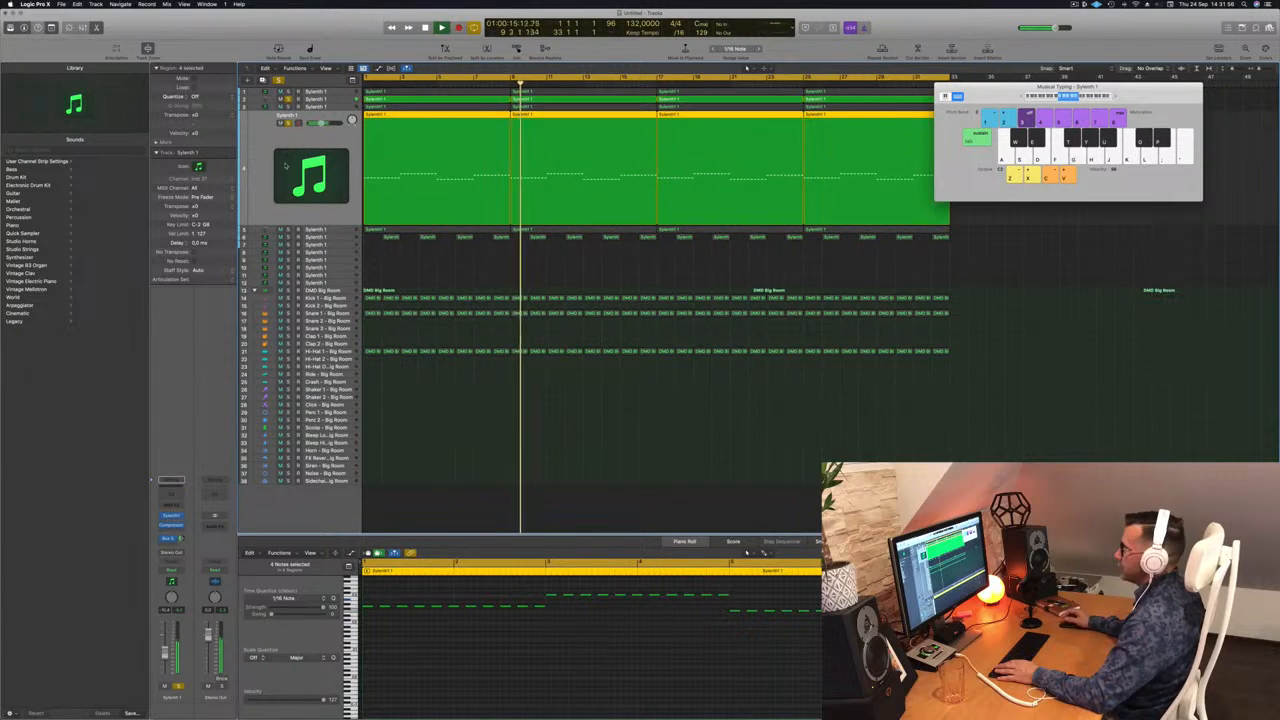
left_click(344, 230)
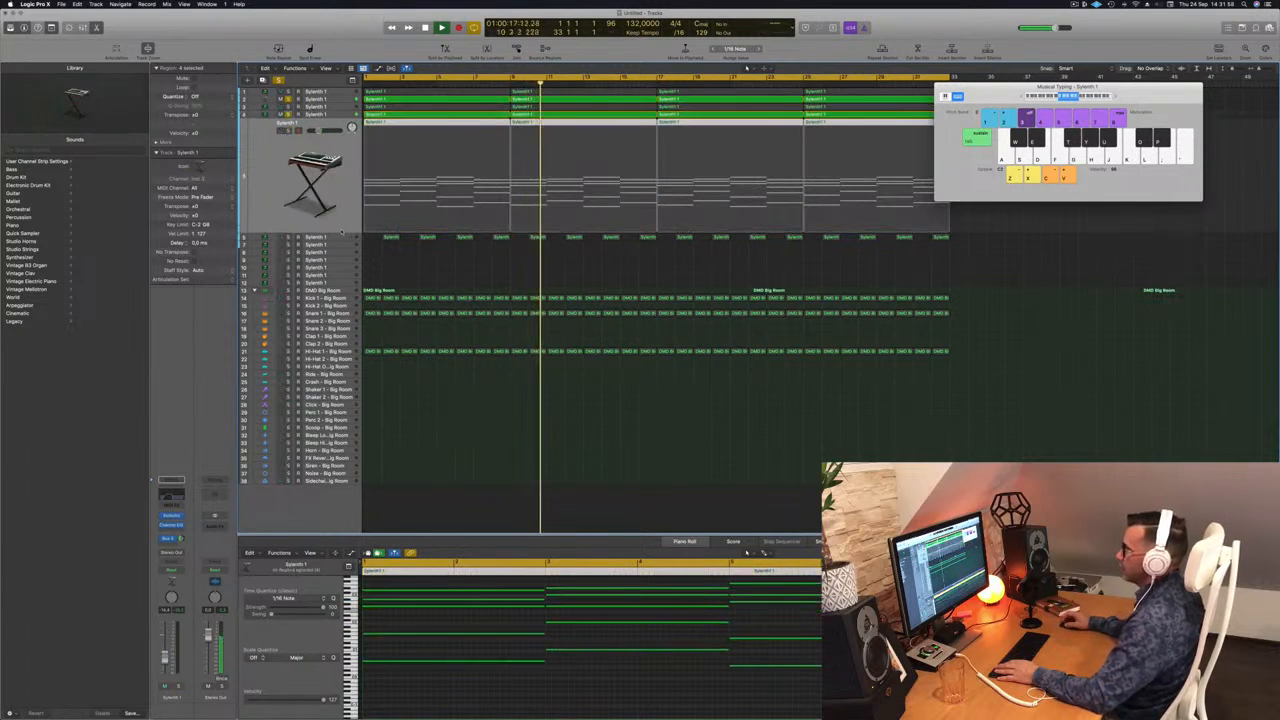
left_click(288, 131)
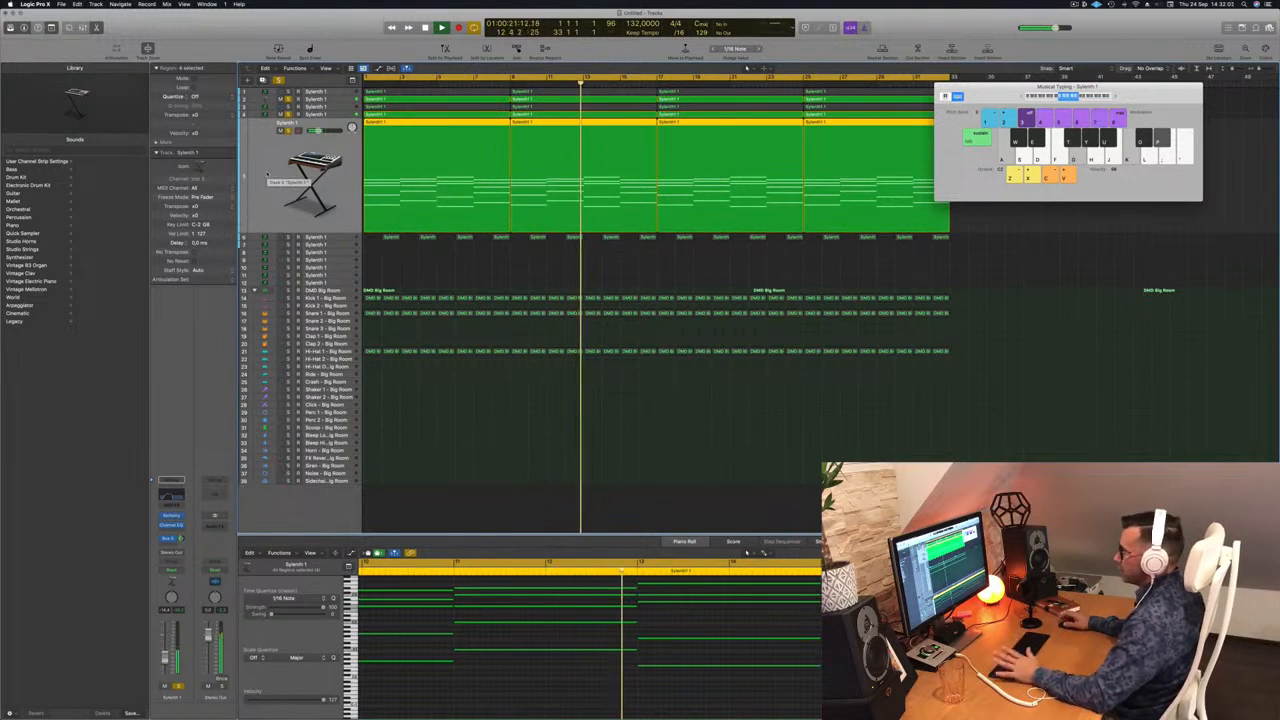
left_click(215, 484)
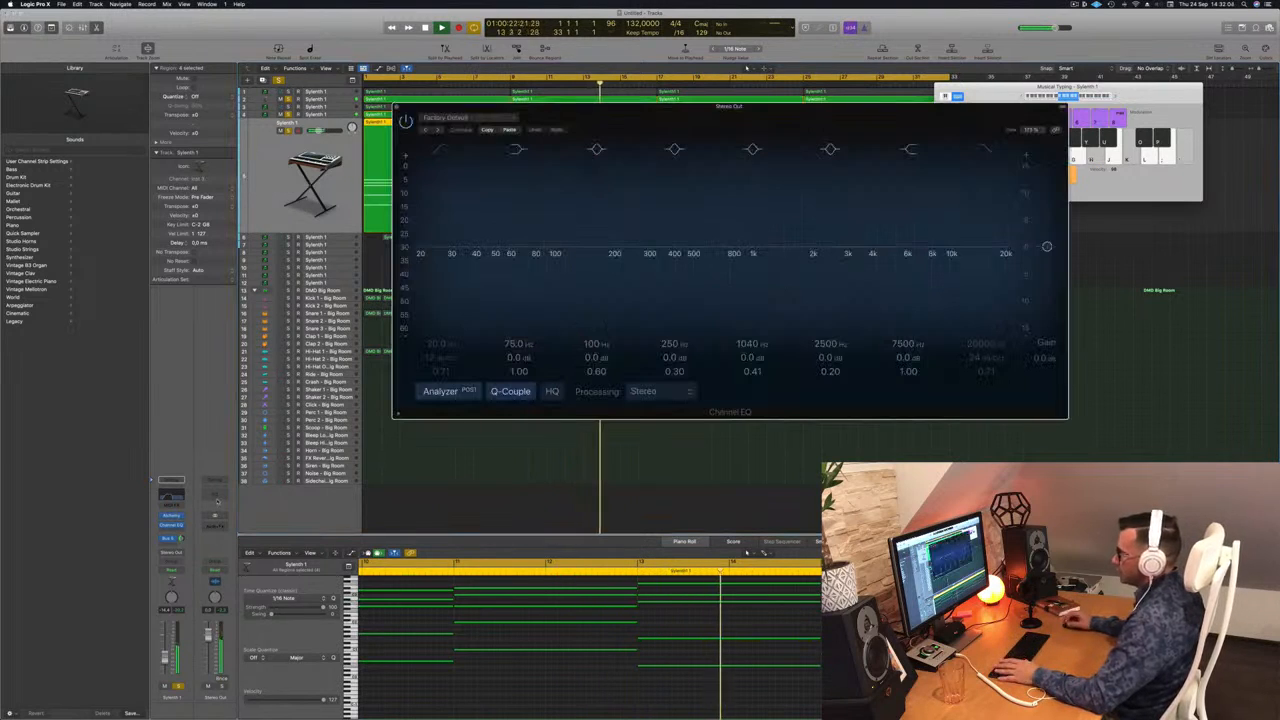
Enable the Stereo Out high cut, sweep it to about 2 kHz and back to 20 kHz, then close.
left_click_drag(779, 112, 914, 96)
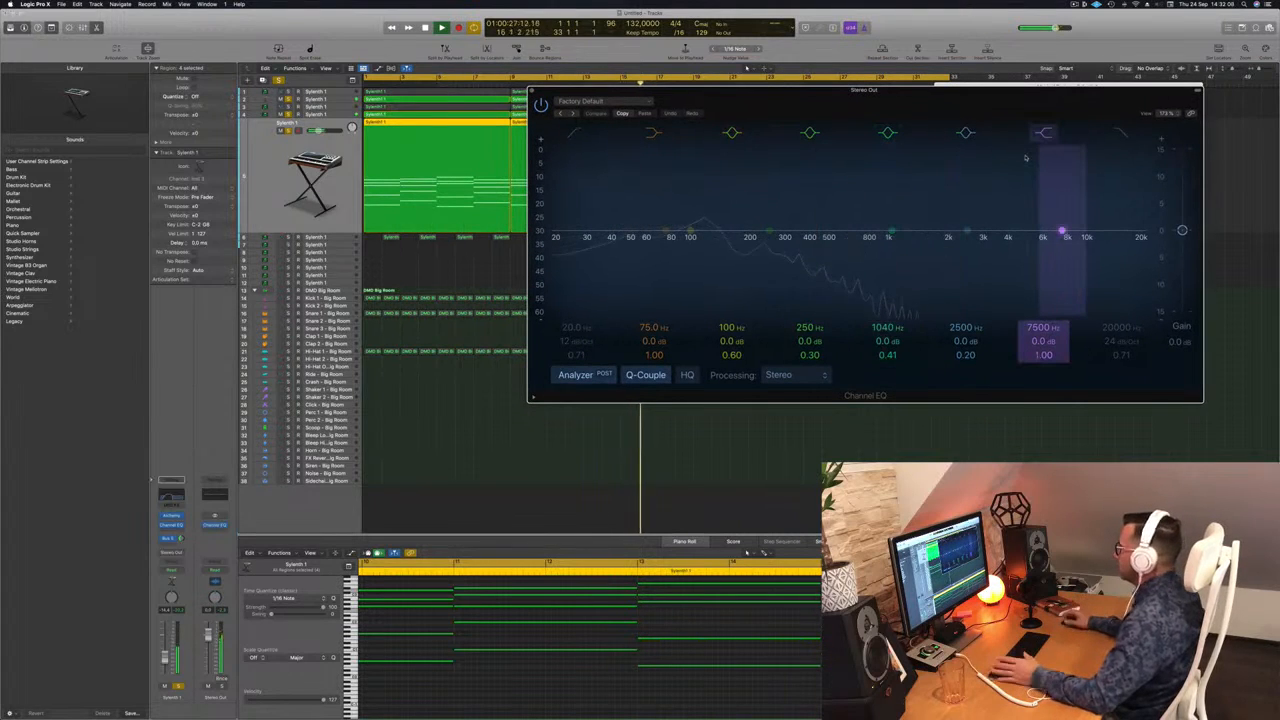
left_click(1121, 133)
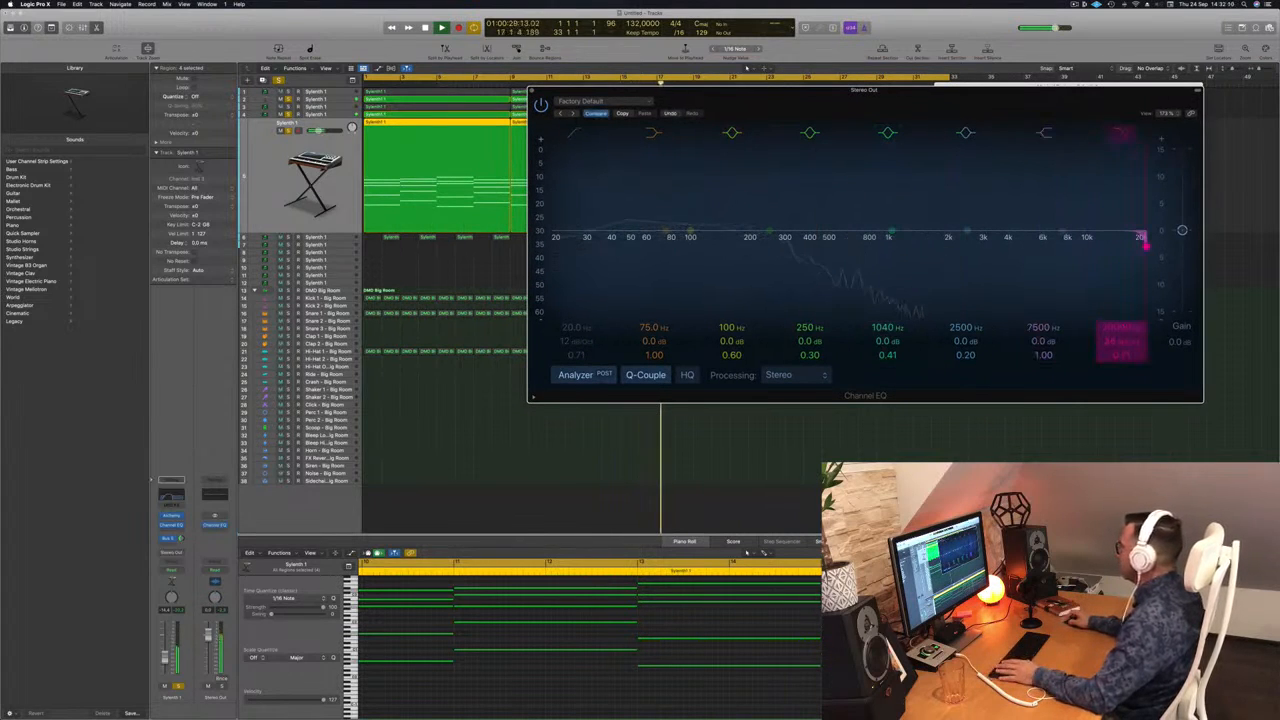
left_click_drag(1145, 245, 940, 246)
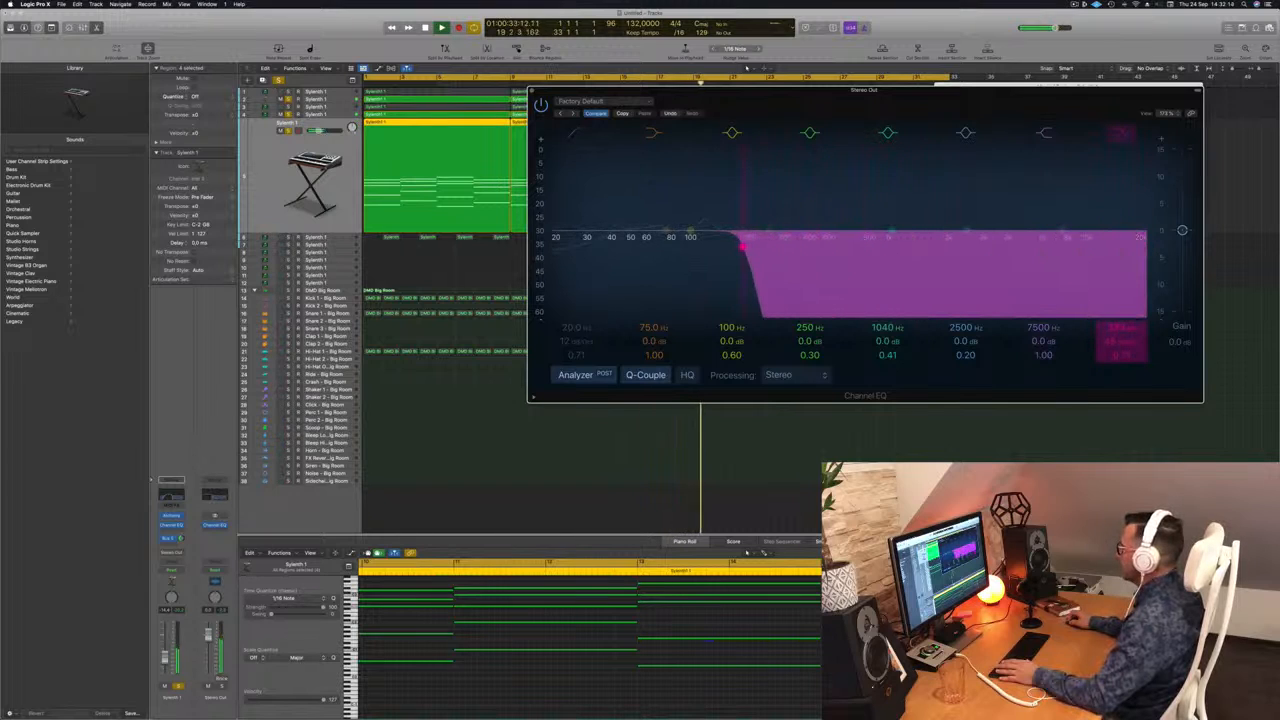
left_click_drag(700, 245, 1145, 245)
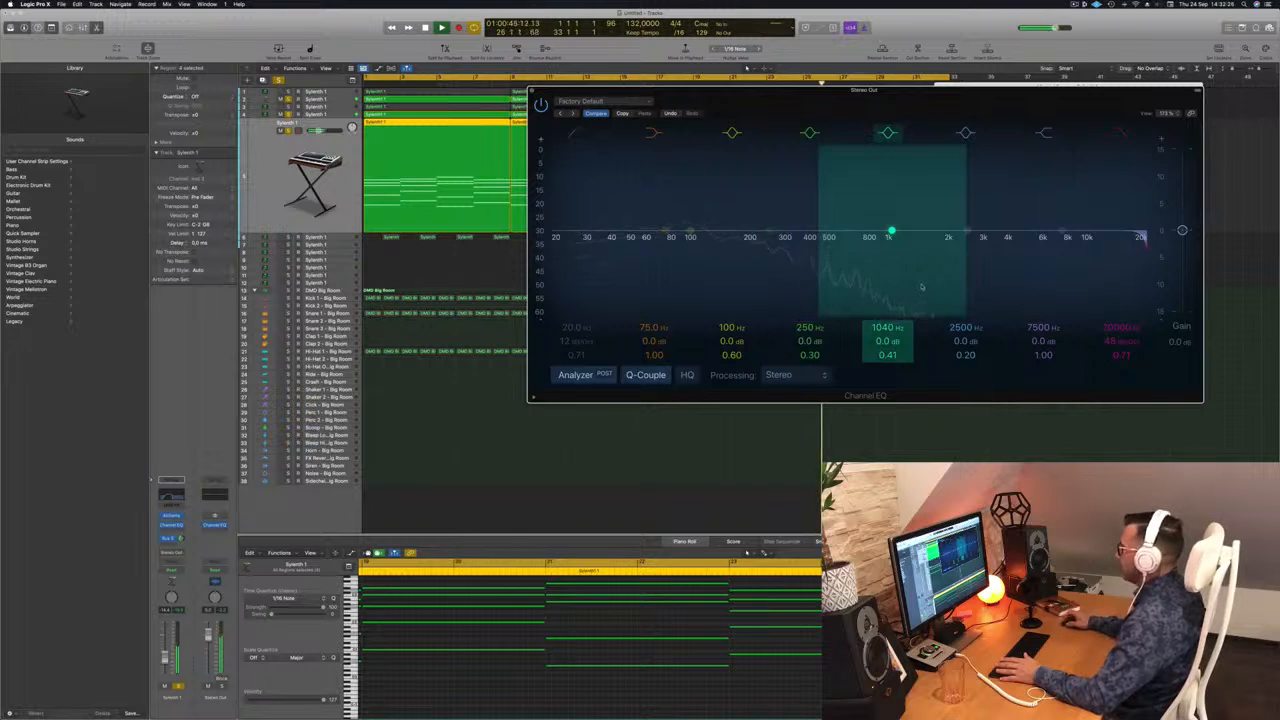
left_click(531, 91)
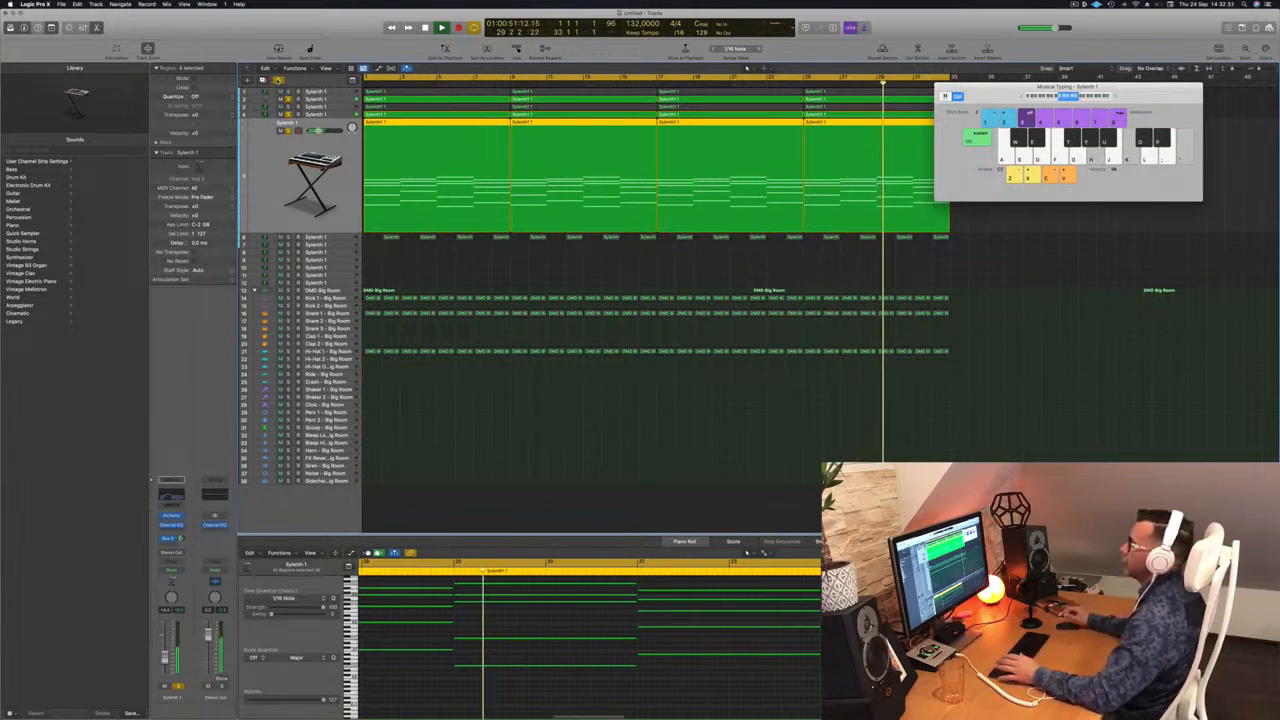
Turn solo off, deselect all regions, and play the full arrangement from the start.
left_click(279, 81)
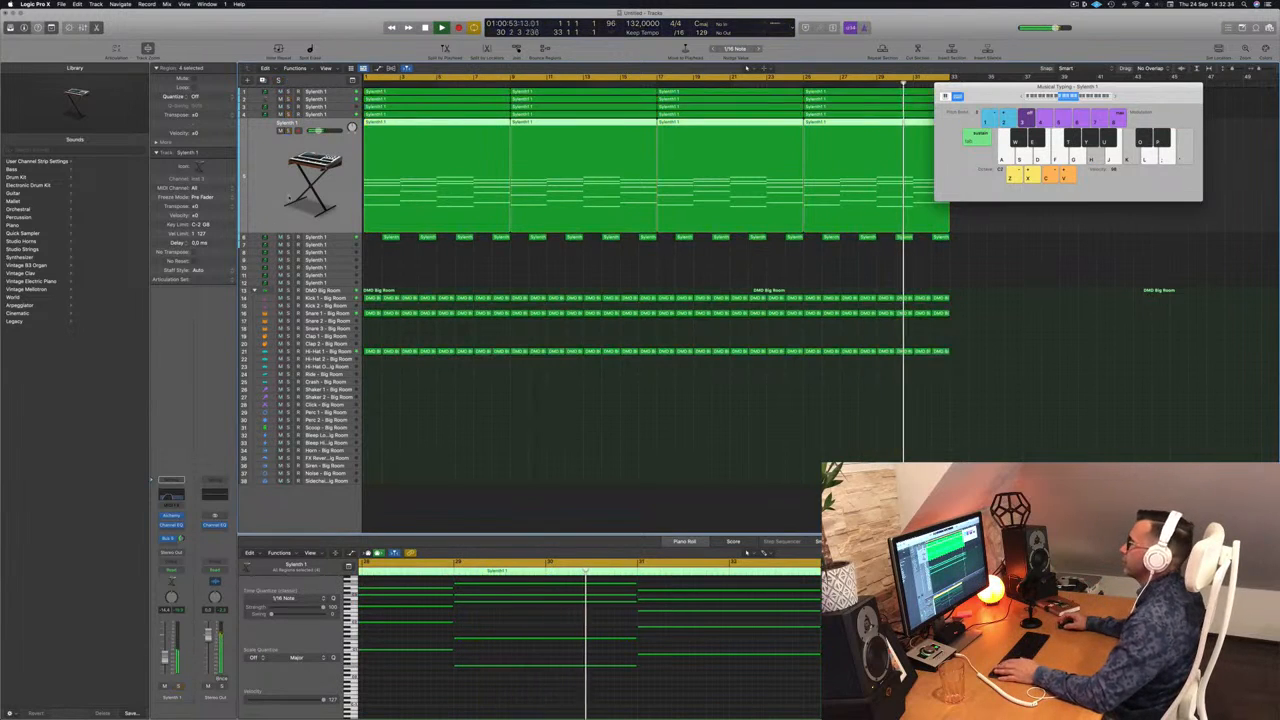
key("space")
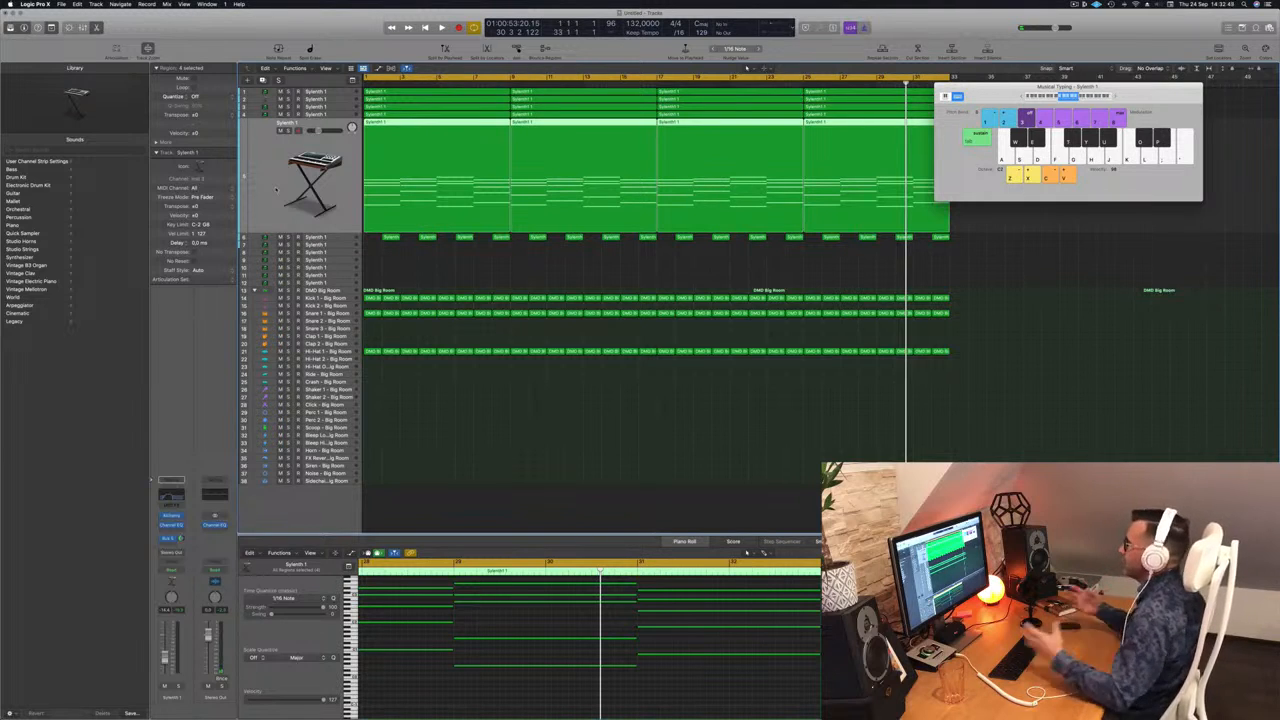
left_click(705, 408)
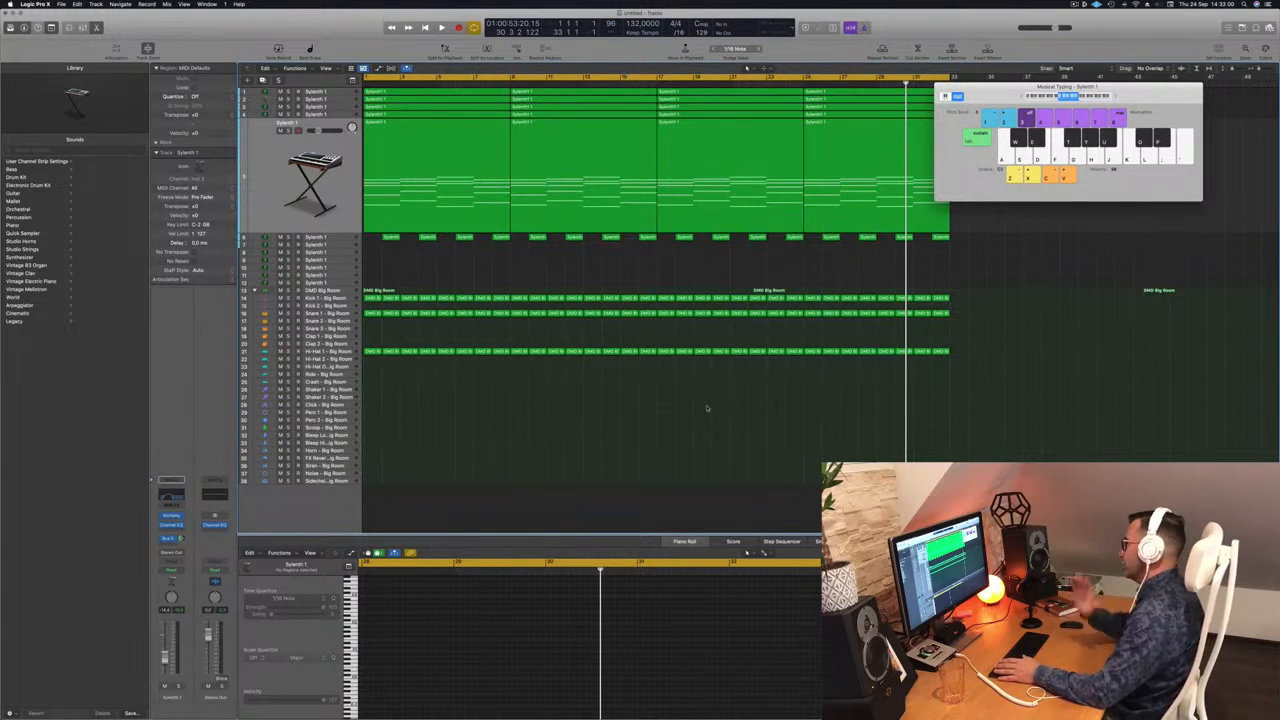
key("Return")
key("space")
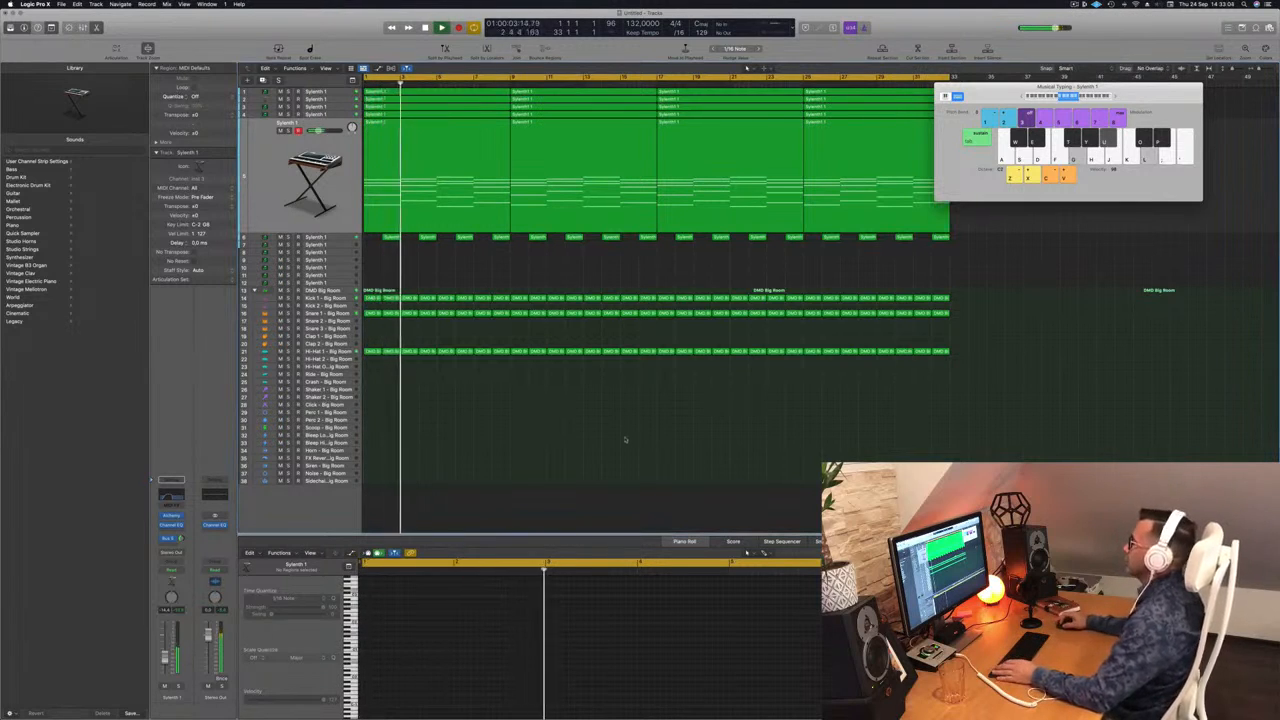
scroll(509, 413, "up", 2)
scroll(509, 412, "up", 2)
key("space")
scroll(470, 290, "down", 2)
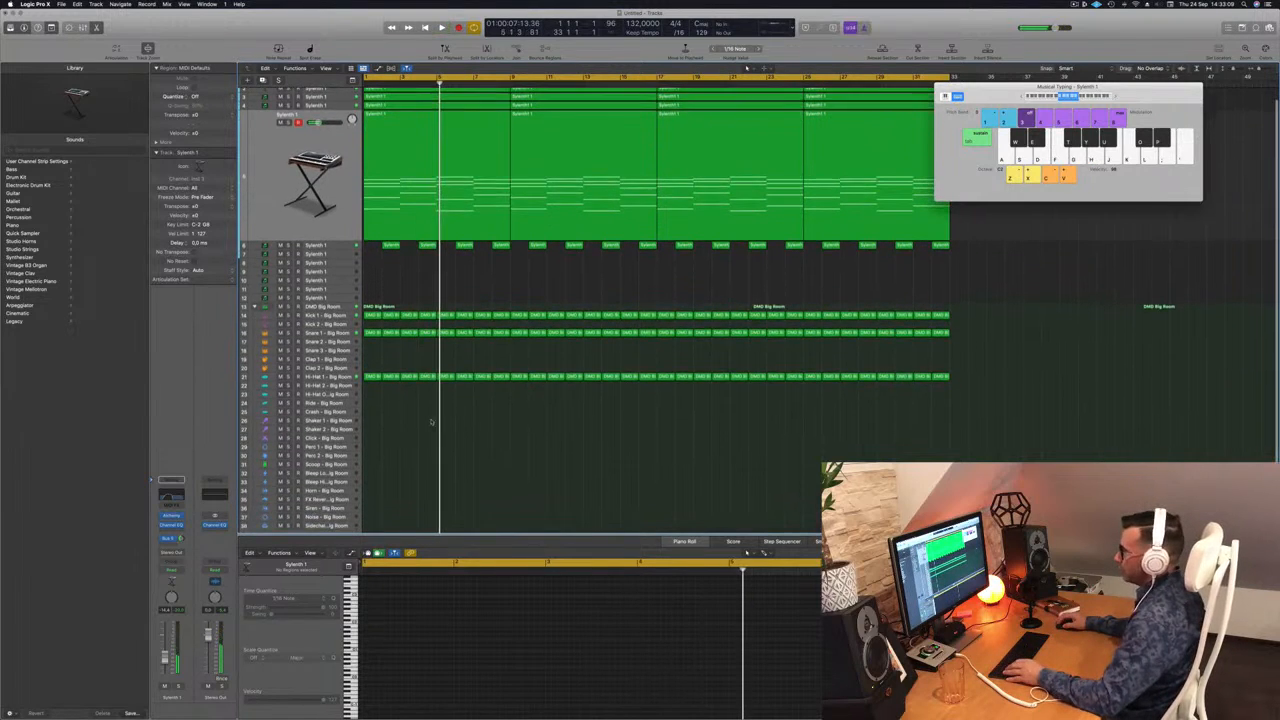
Copy the first hi-hat region onto Shaker 2 and extend its four notes to eight.
left_click(372, 367)
left_click_drag(372, 367, 373, 422)
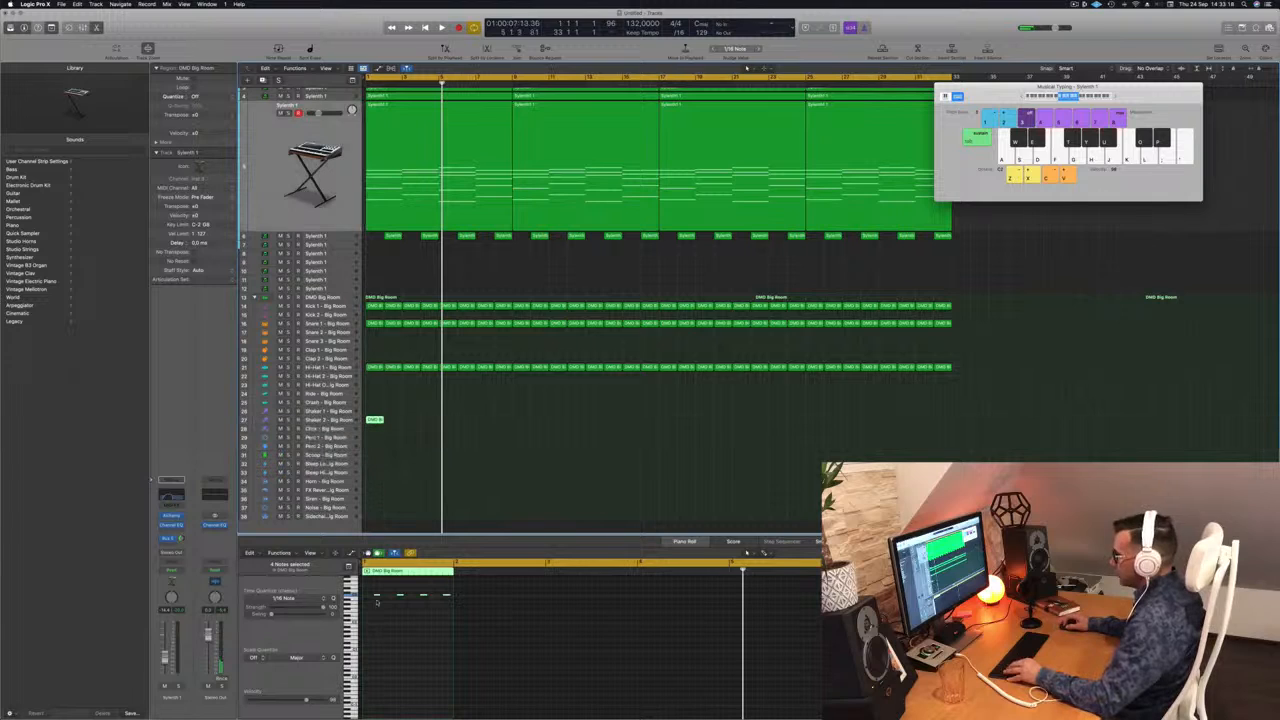
mouse_move(374, 590)
left_mouse_down()
mouse_move(445, 605)
mouse_move(370, 601)
left_mouse_up()
scroll(383, 610, "up", 5)
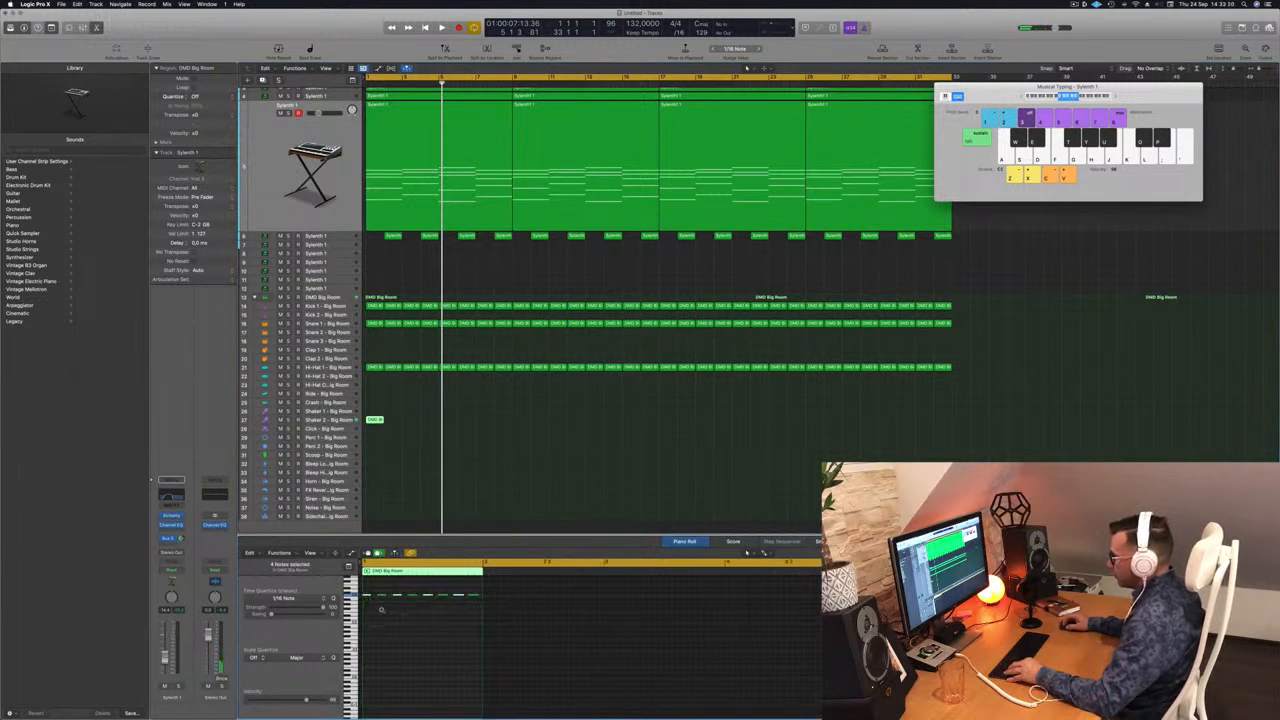
key("super+a")
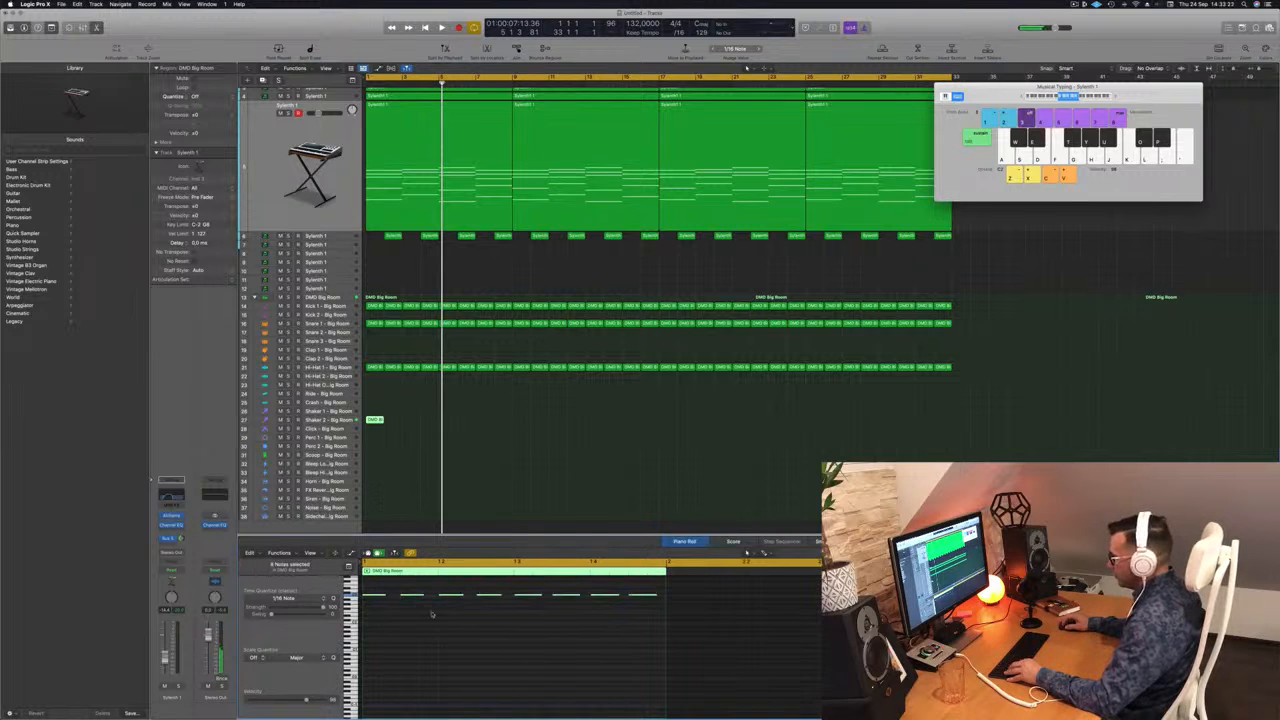
left_click_drag(384, 595, 390, 603)
key("space")
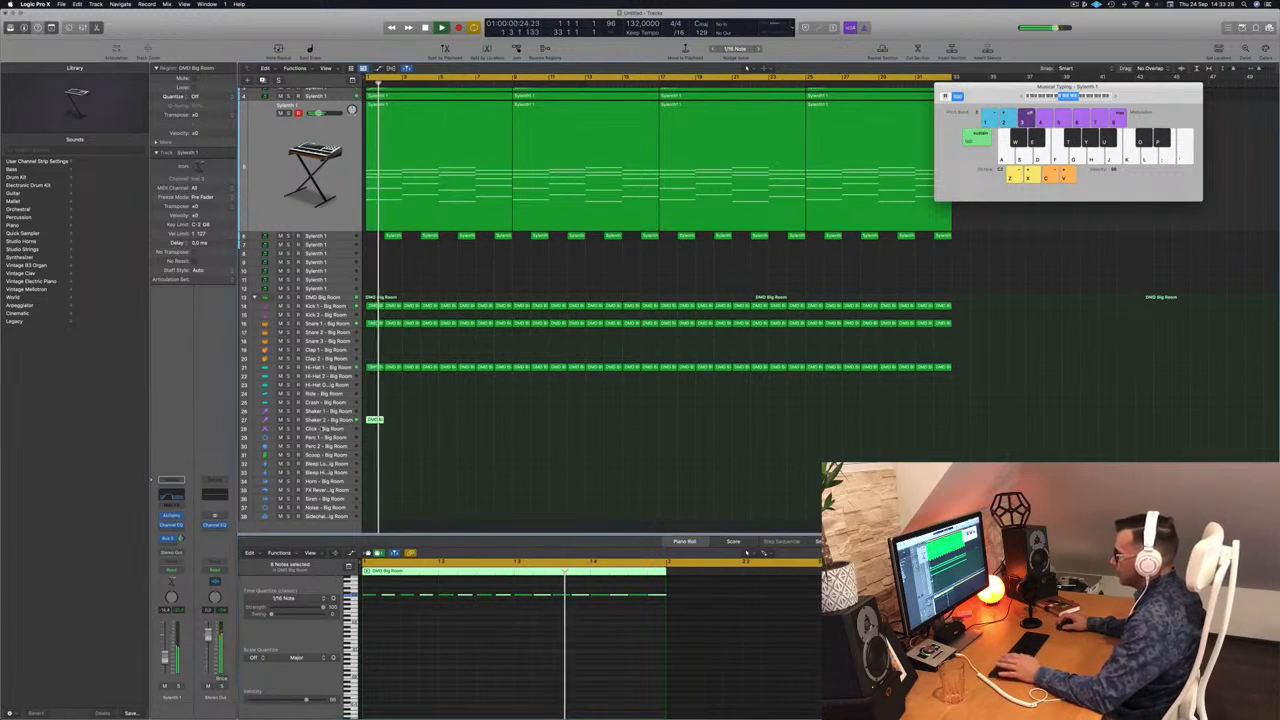
left_click(374, 419)
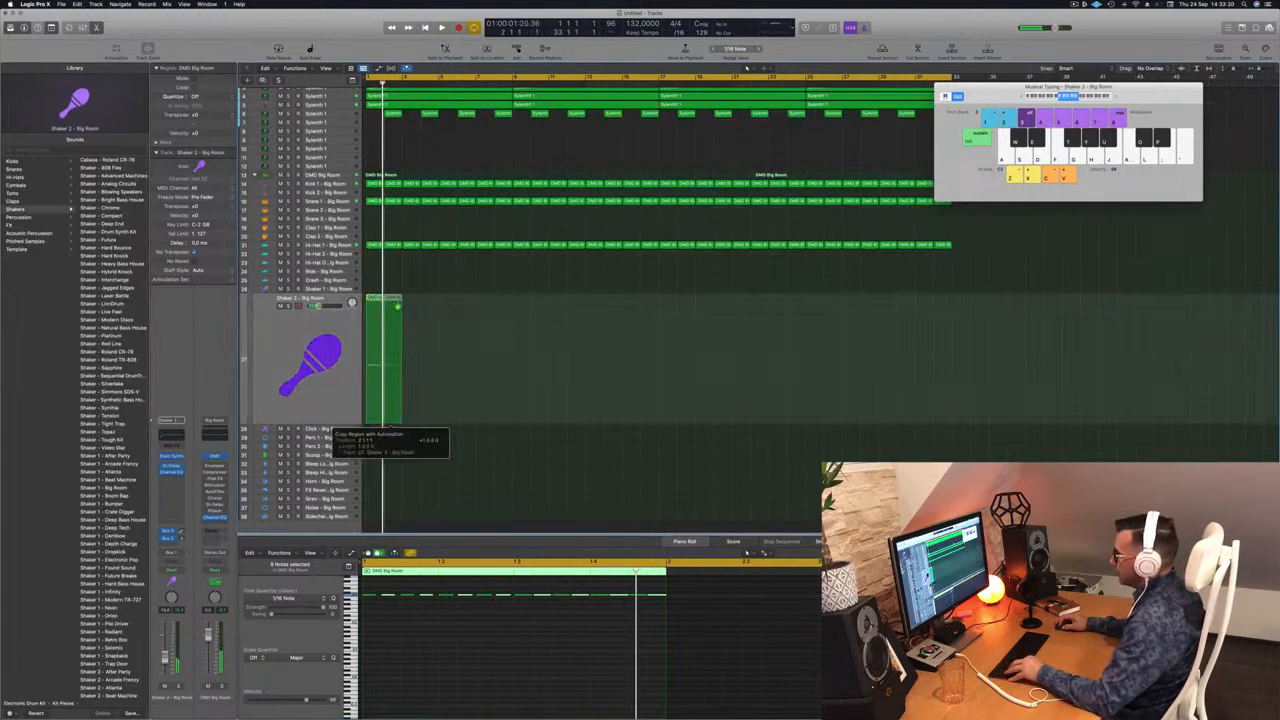
Copy the Shaker 2 region beside the original and inspect the regions' notes.
left_click_drag(397, 304, 398, 304)
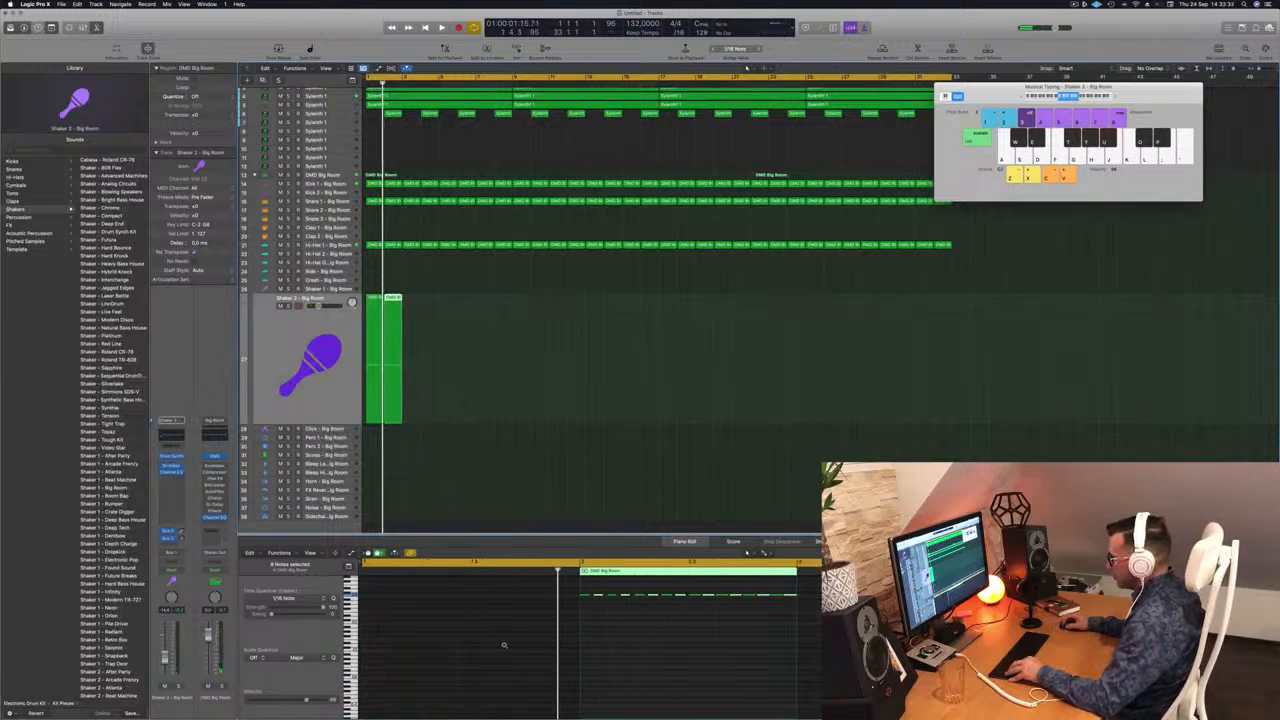
scroll(518, 642, "up", 2)
scroll(415, 623, "left", 3)
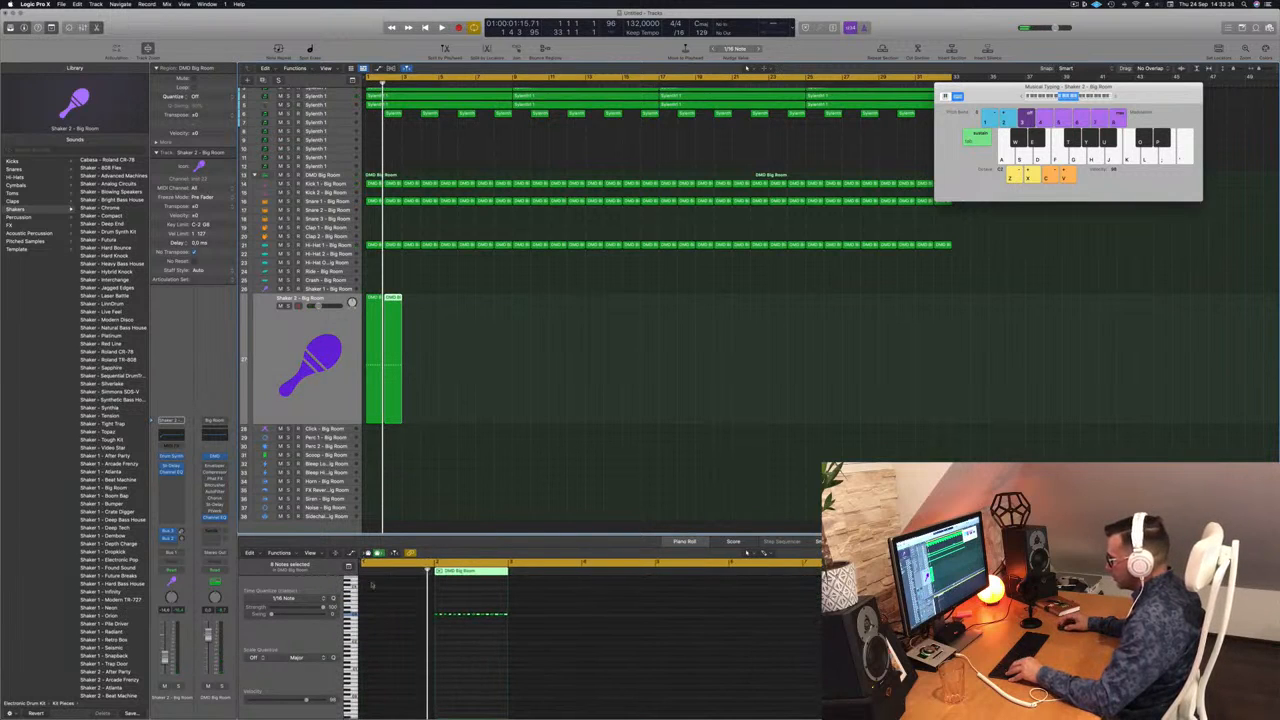
scroll(376, 600, "up", 2)
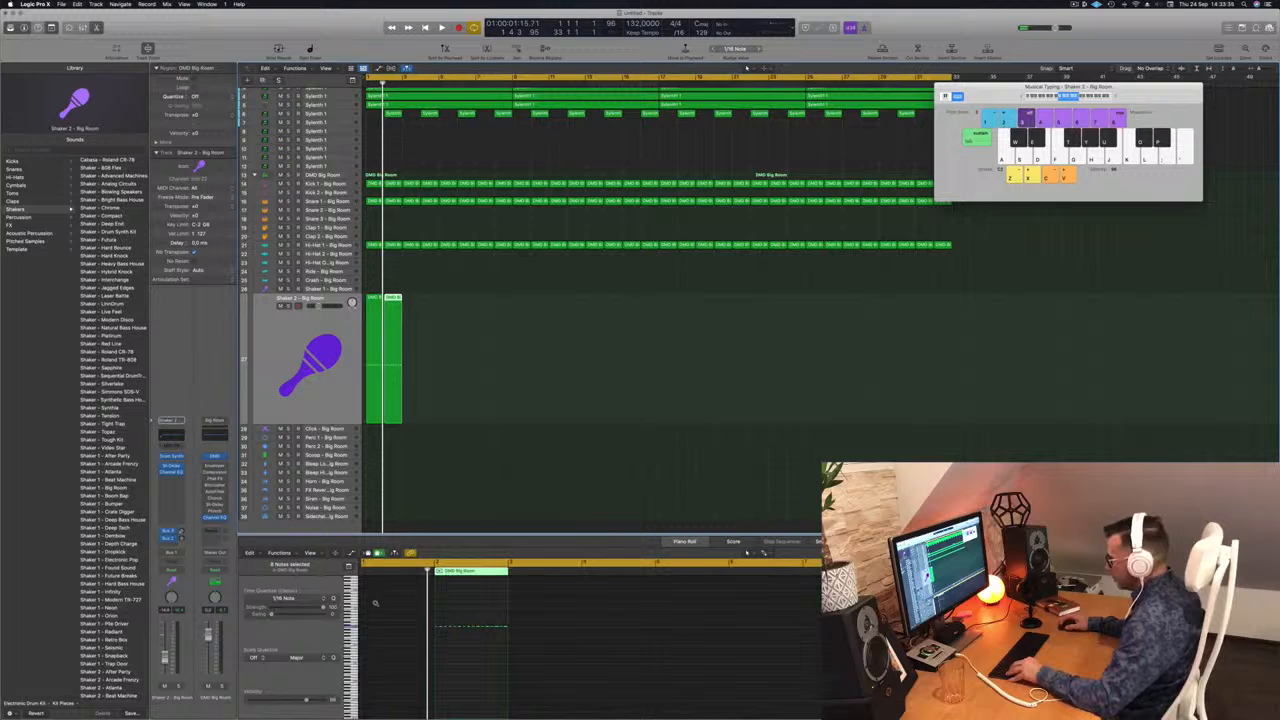
scroll(378, 604, "right", 5)
left_click(388, 604)
scroll(394, 603, "left", 6)
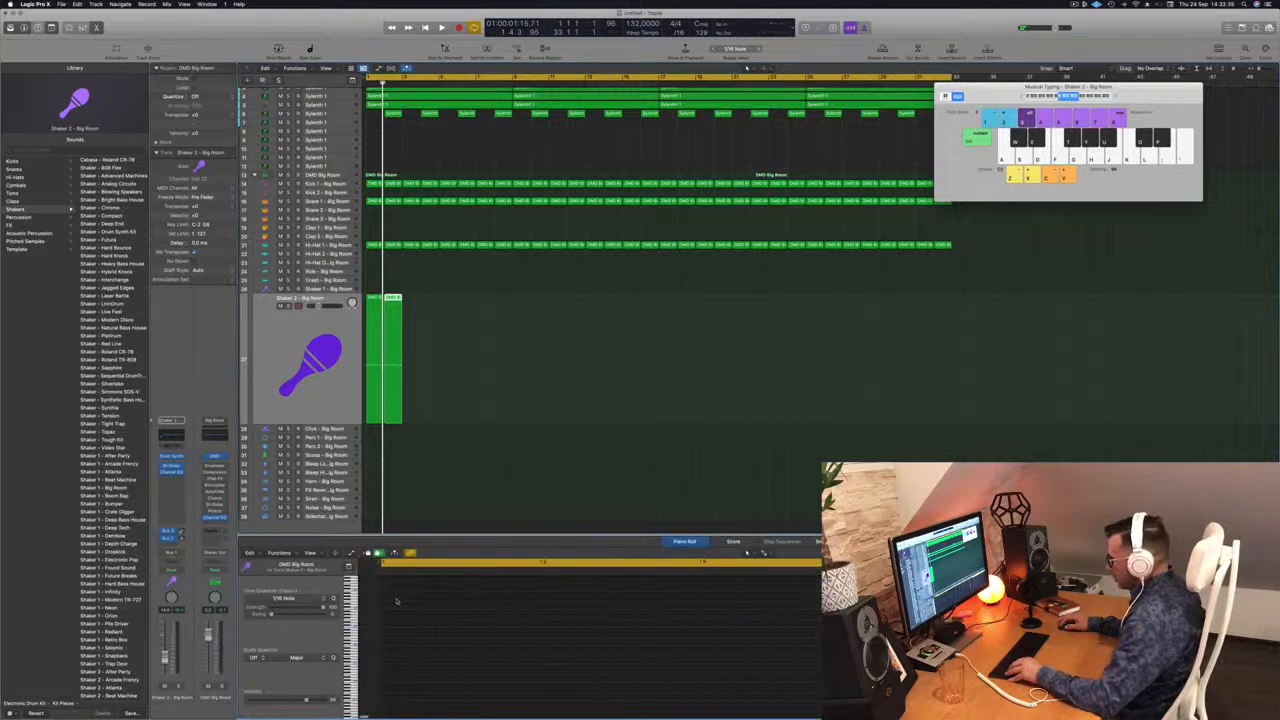
left_click(410, 285)
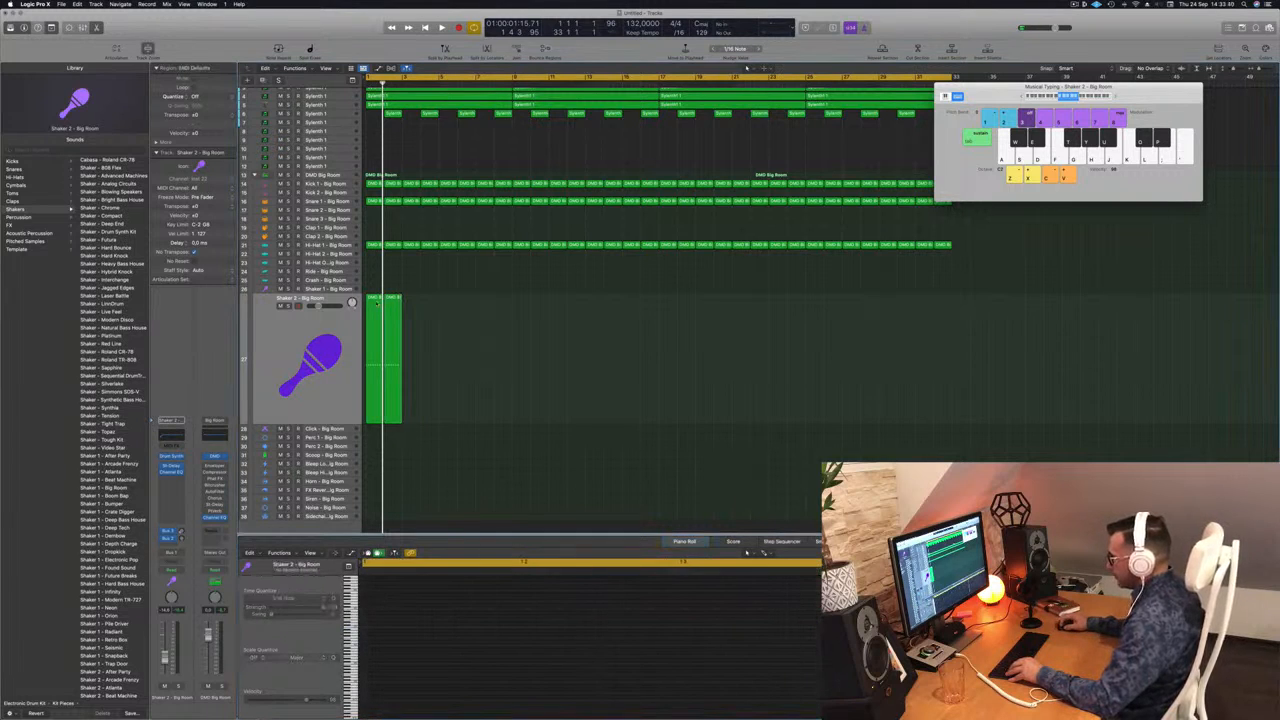
left_click(377, 303)
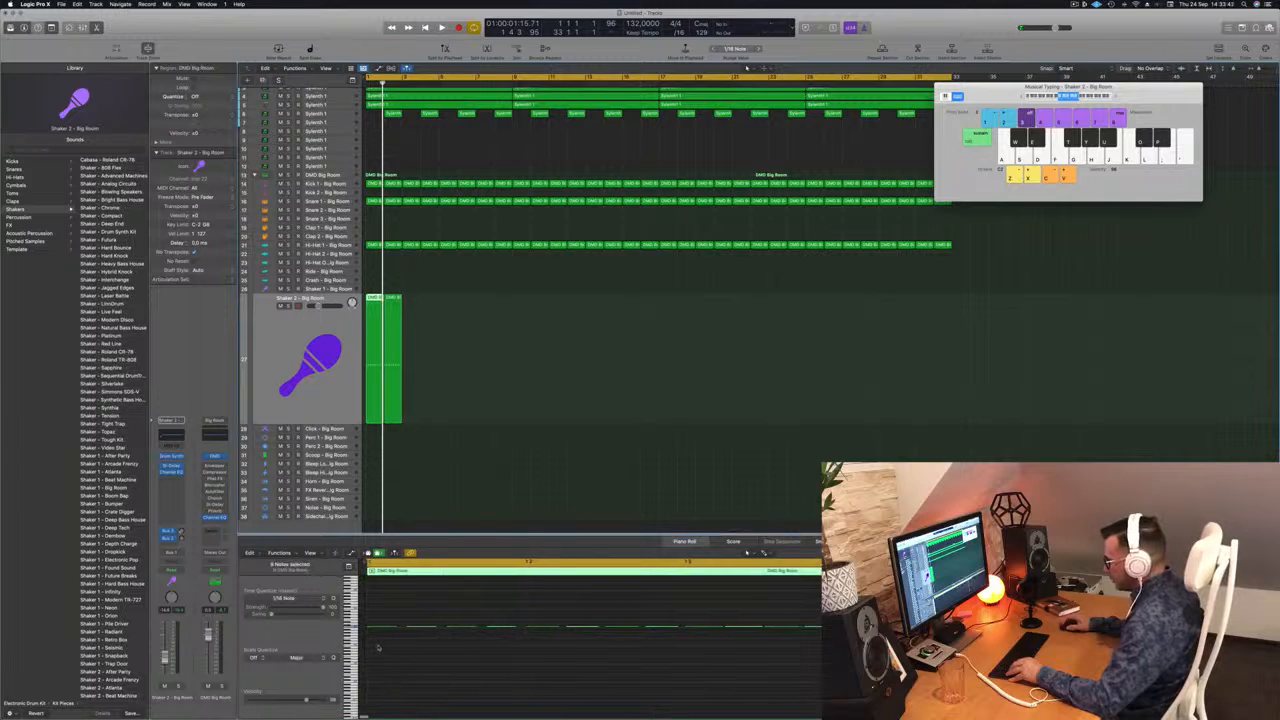
left_click(419, 308)
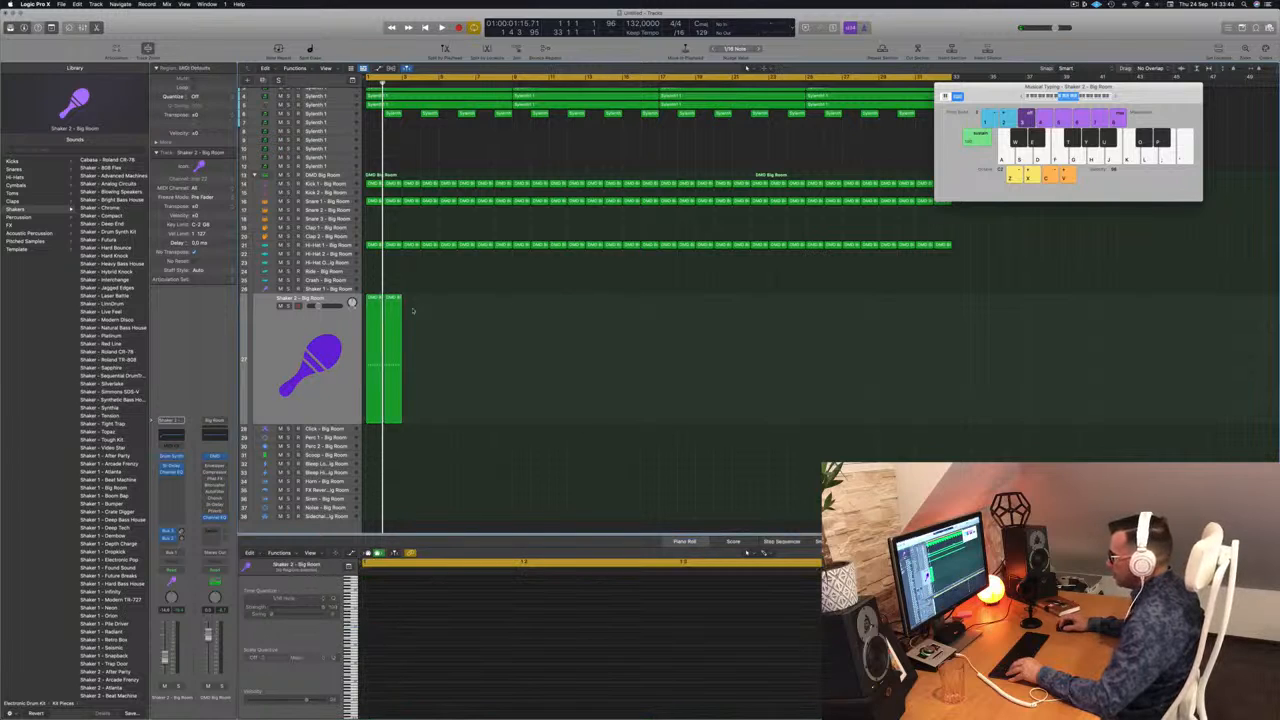
left_click(373, 300)
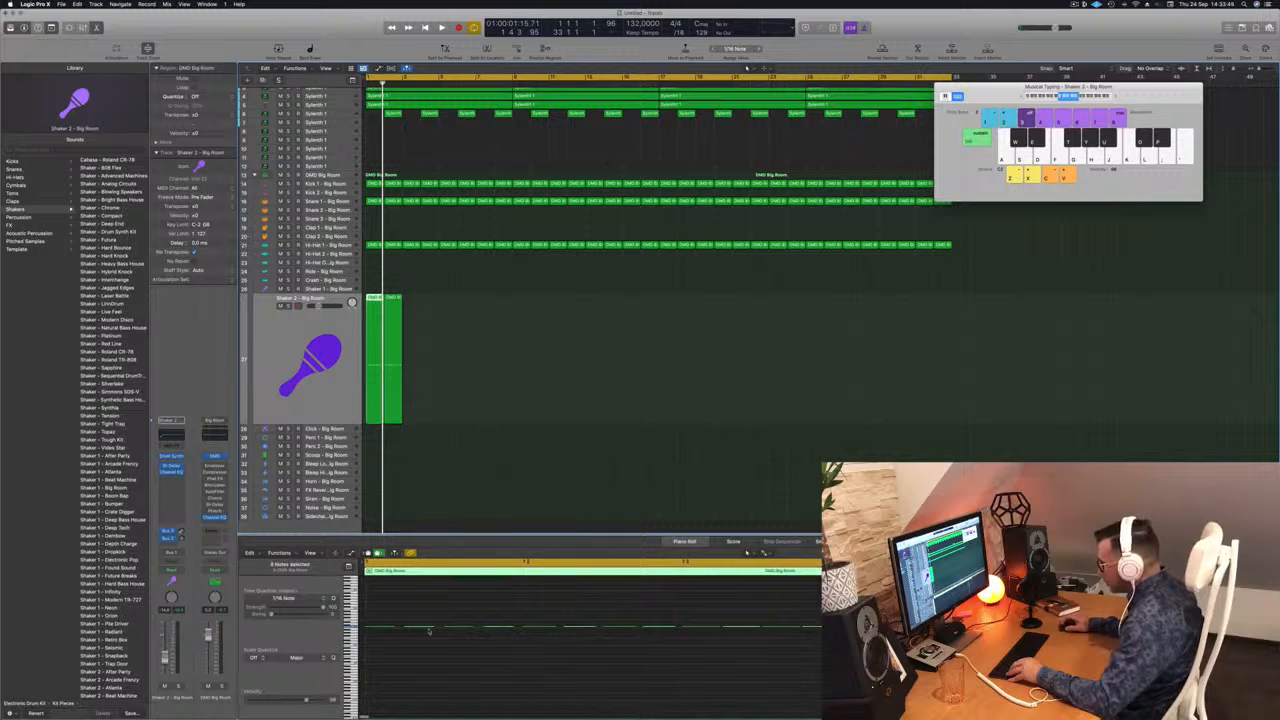
Select both Shaker 2 regions during playback and open the Percussion Shaker Drum Synth.
scroll(425, 632, "up", 5)
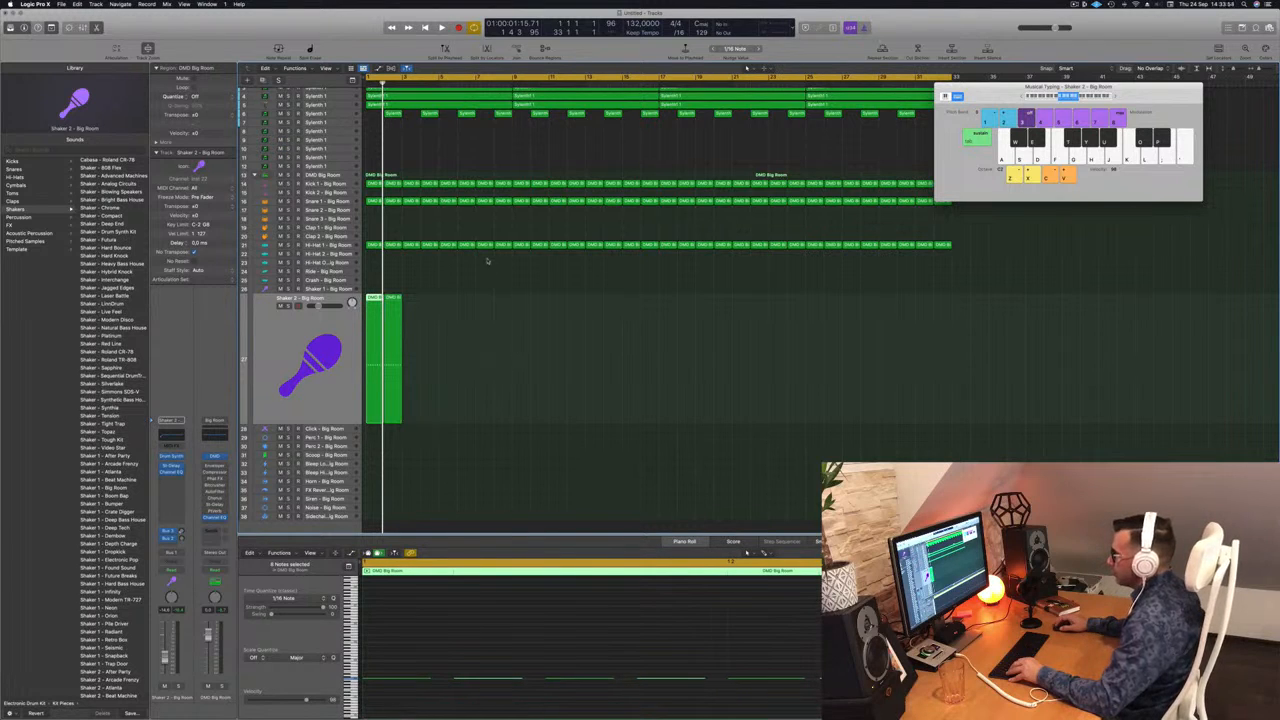
left_click(379, 297)
left_click(391, 661)
key("space")
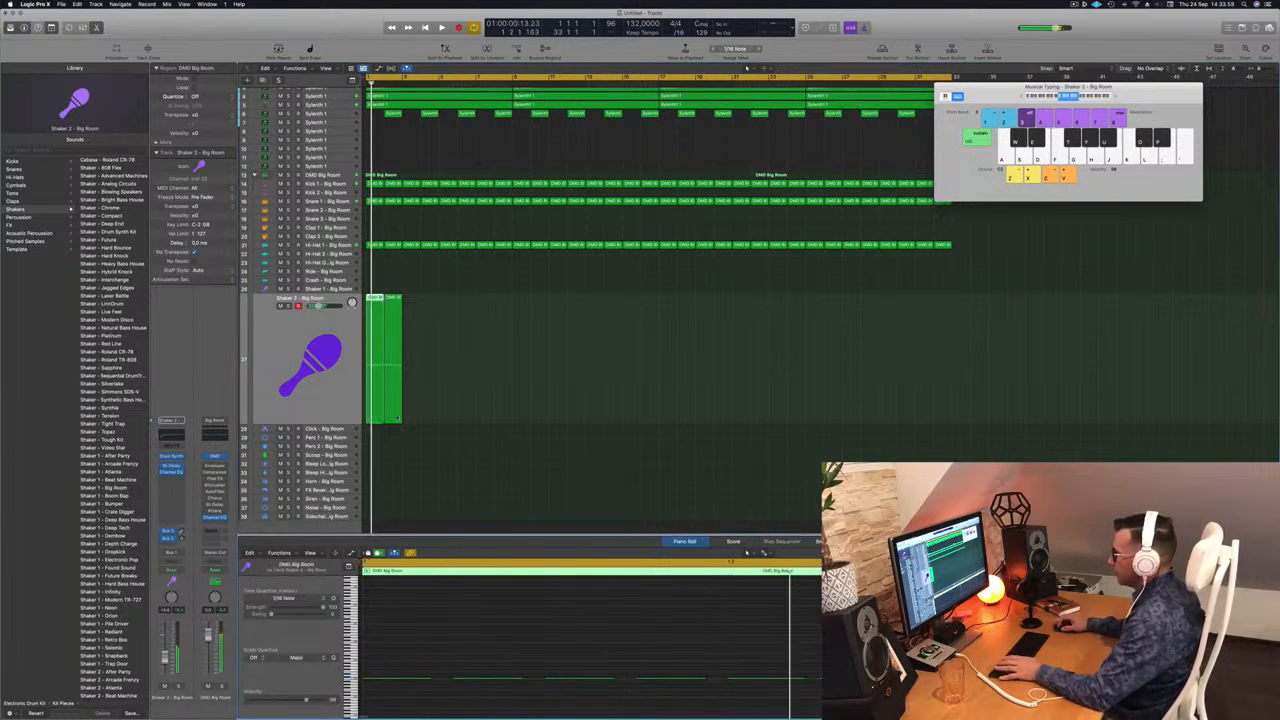
left_click(335, 411)
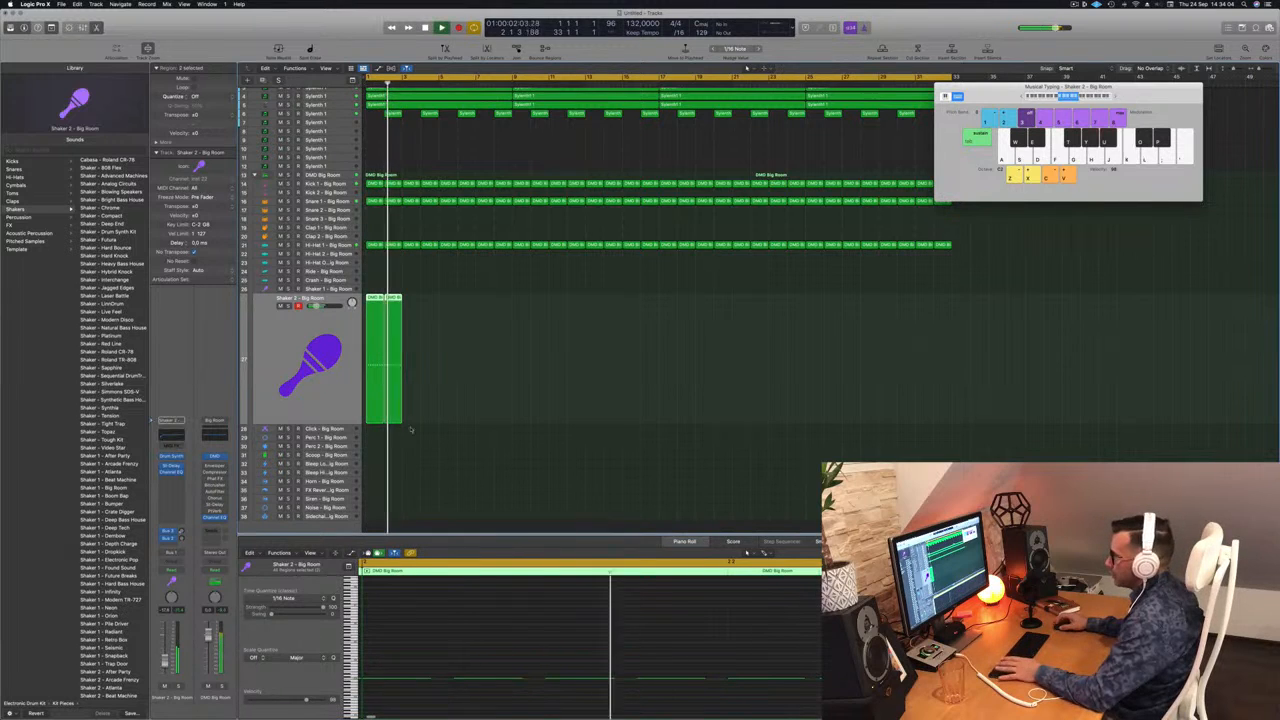
scroll(440, 318, "down", 5)
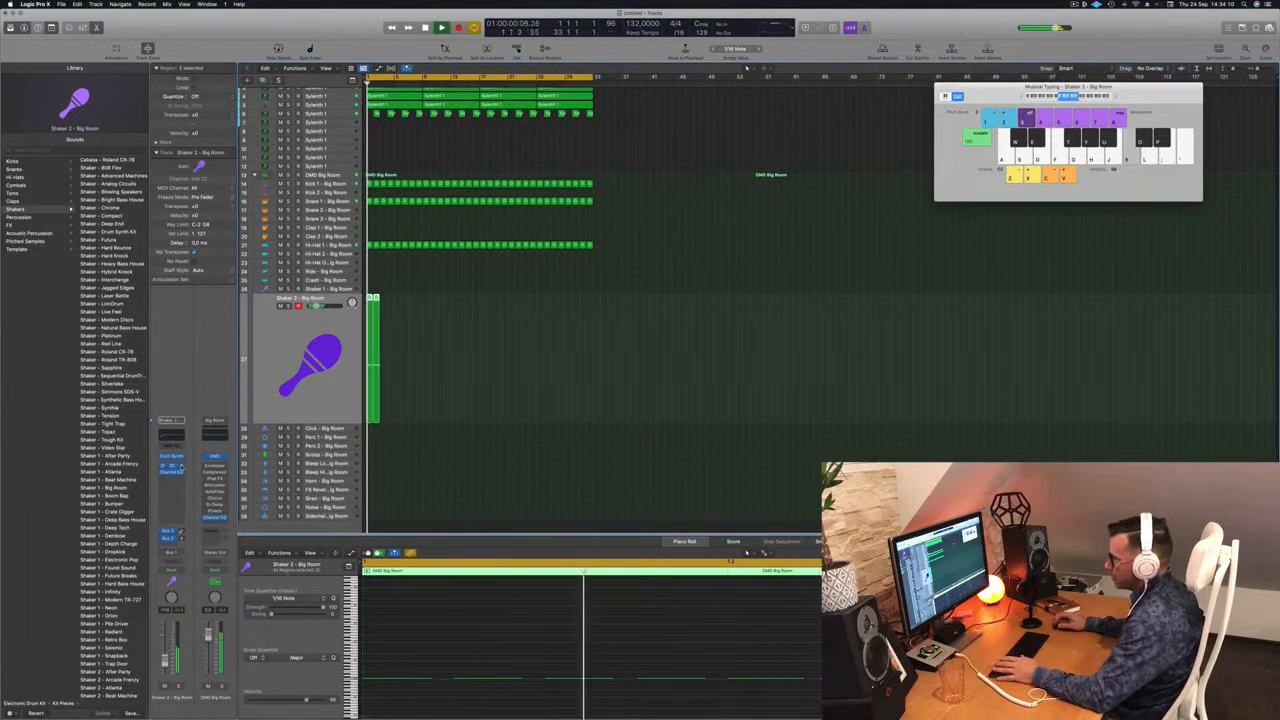
left_click(172, 457)
Nudge the Shaker 2 volume up and copy the Shaker regions further along the timeline.
key("space")
left_click_drag(632, 138, 700, 216)
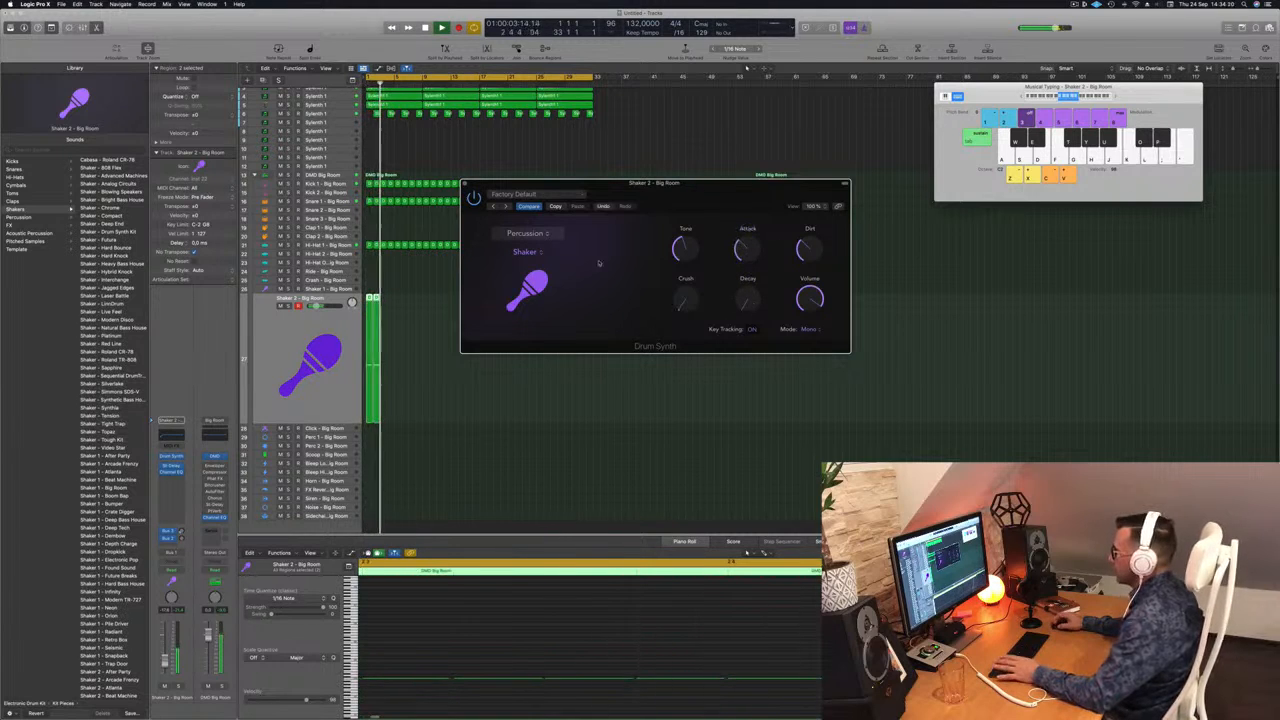
left_click_drag(166, 662, 167, 658)
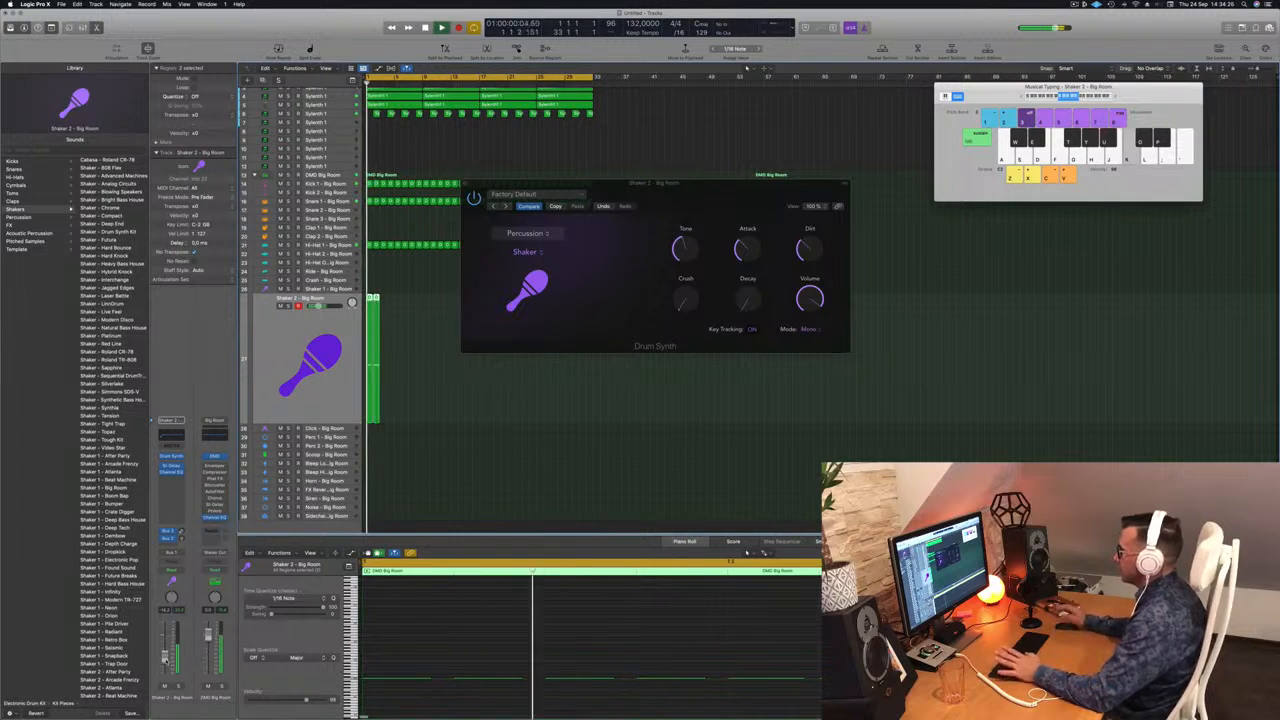
left_click_drag(741, 195, 724, 196)
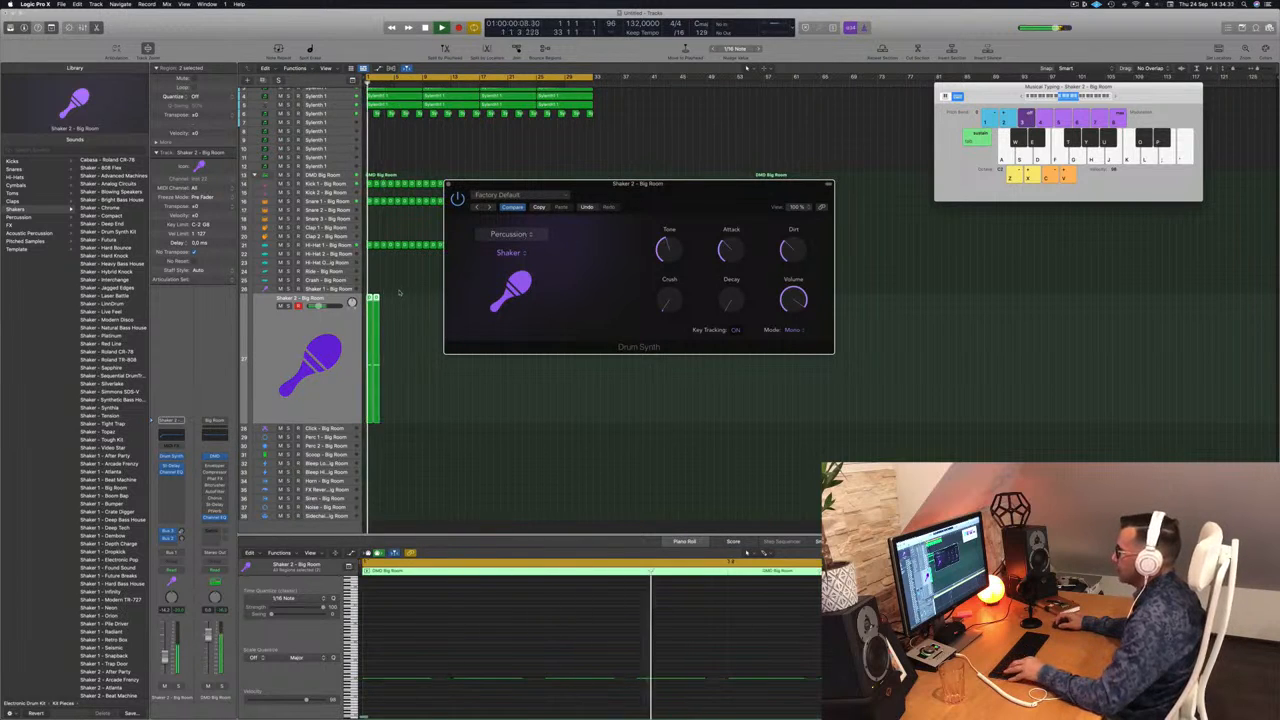
left_click_drag(693, 189, 877, 148)
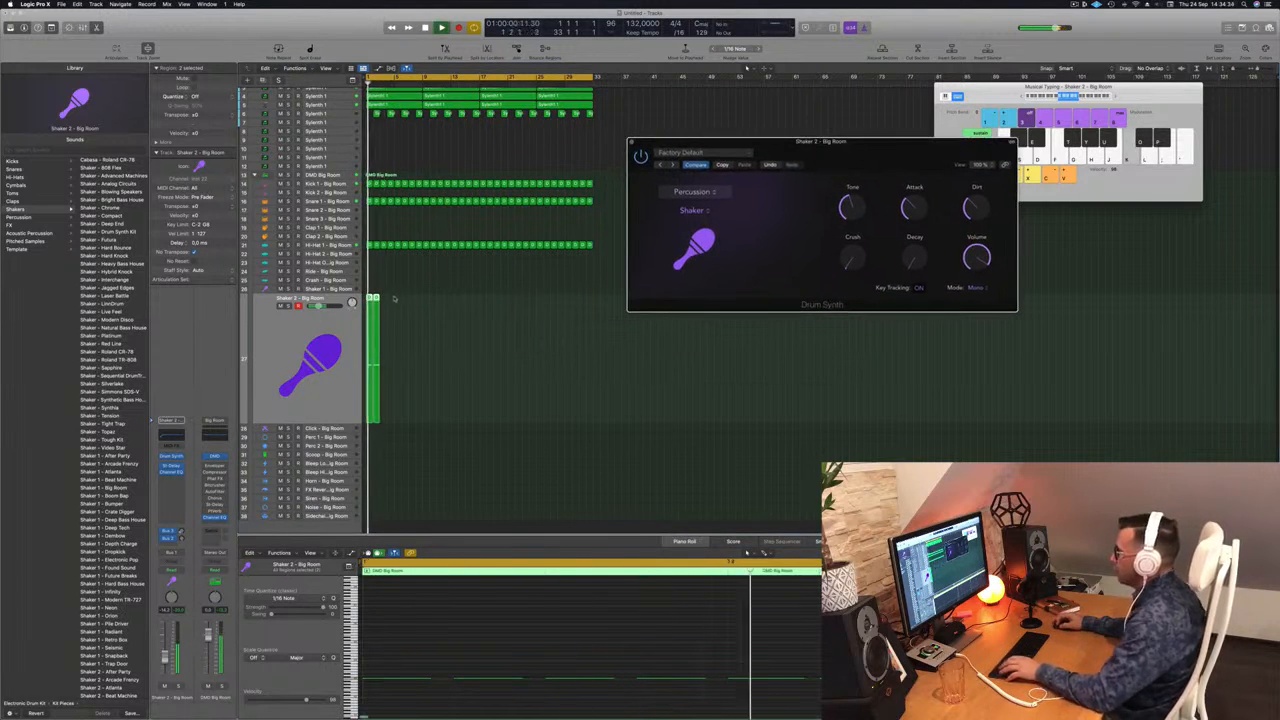
left_click_drag(376, 298, 478, 300)
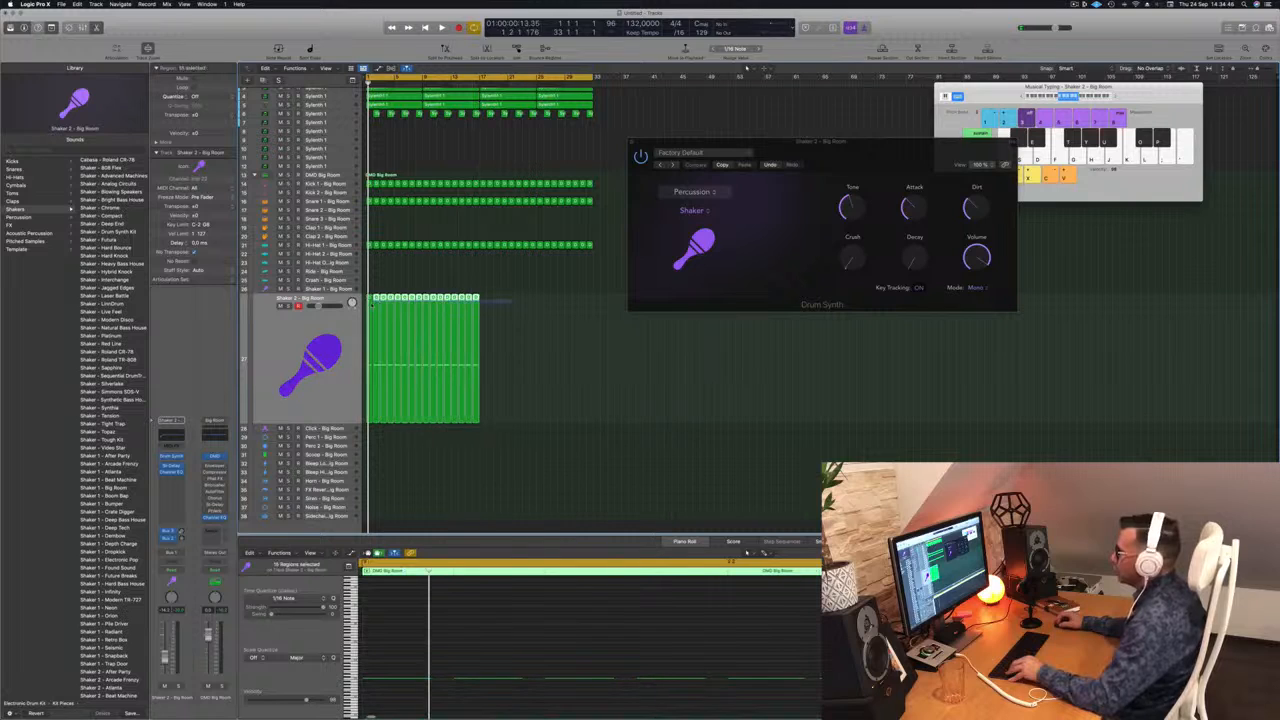
left_click_drag(478, 300, 590, 307)
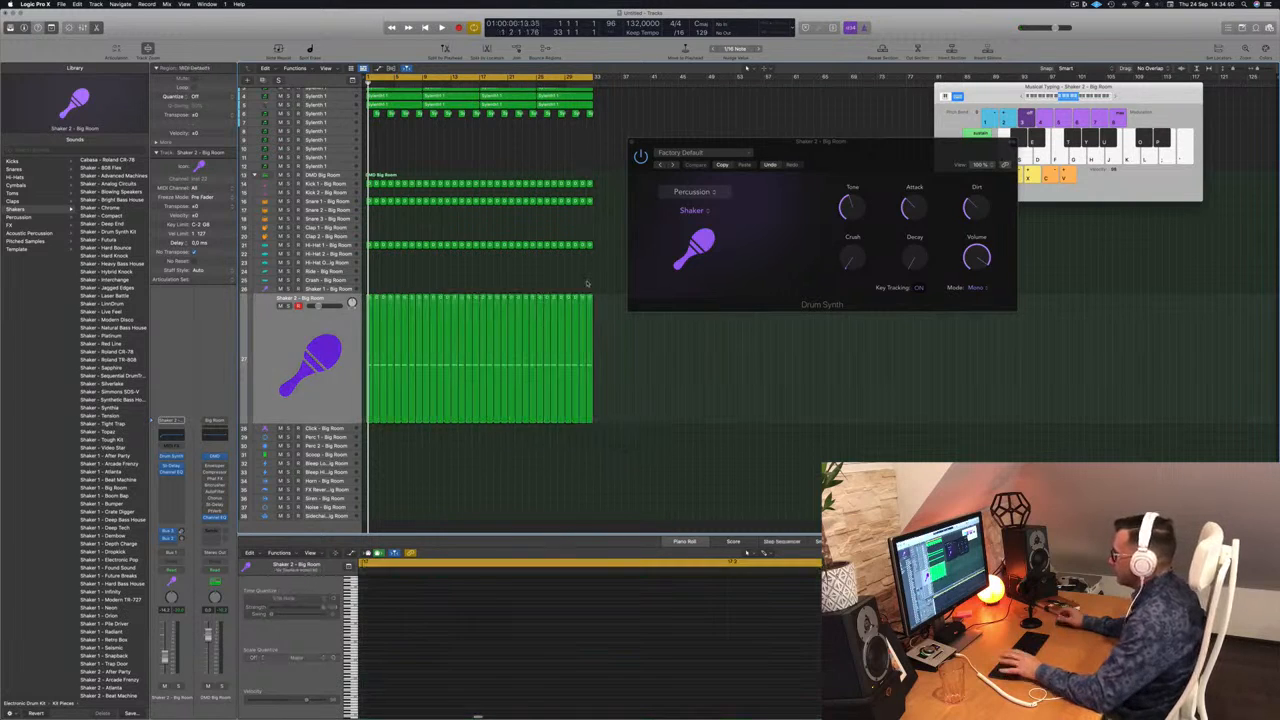
key("space")
left_click_drag(866, 153, 614, 205)
key("space")
Raise the Drum Synth shaker attack to about 39% and decay to about 46%, then close the window.
left_click_drag(662, 258, 663, 264)
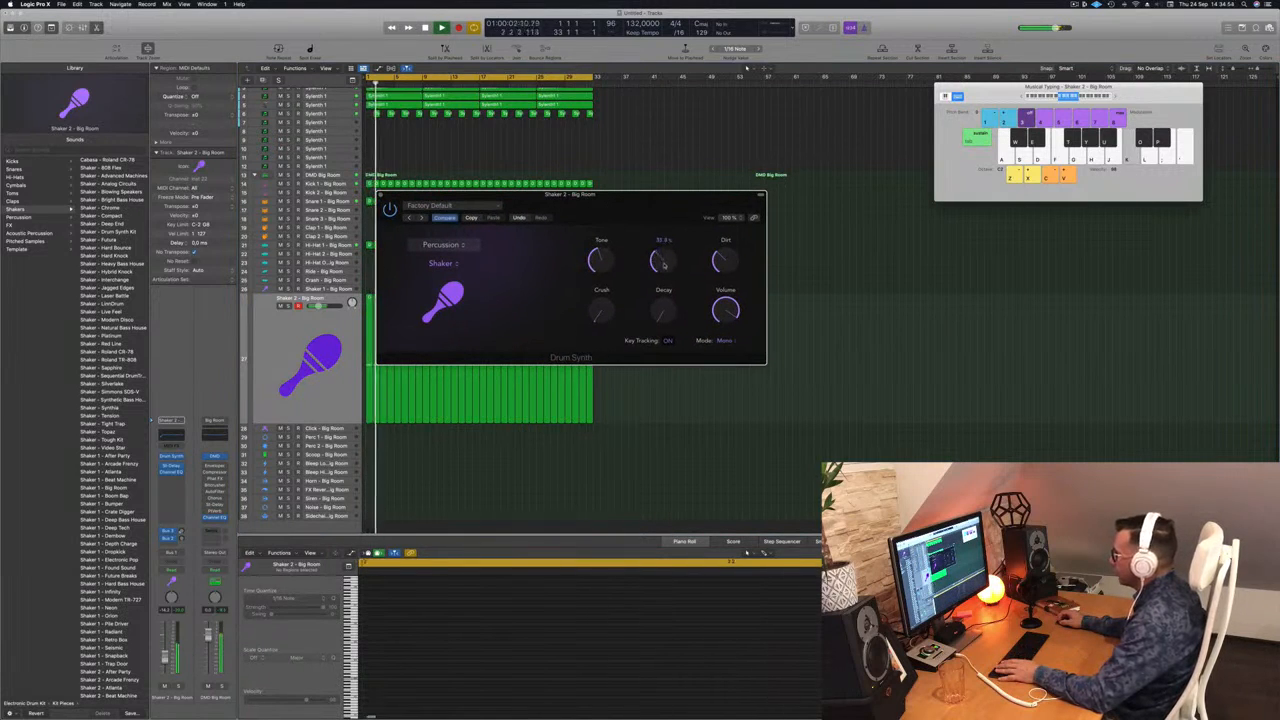
key("space")
key("space")
left_click_drag(664, 312, 676, 265)
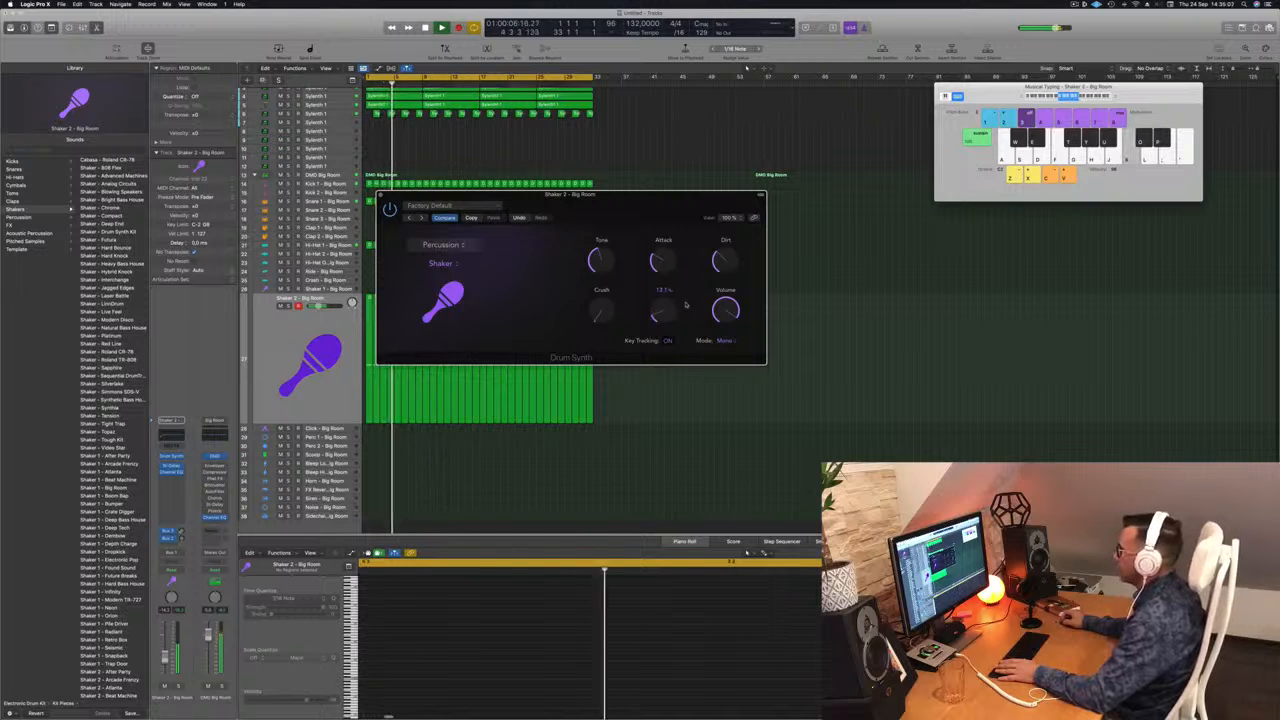
left_click_drag(640, 194, 787, 163)
left_click(170, 661)
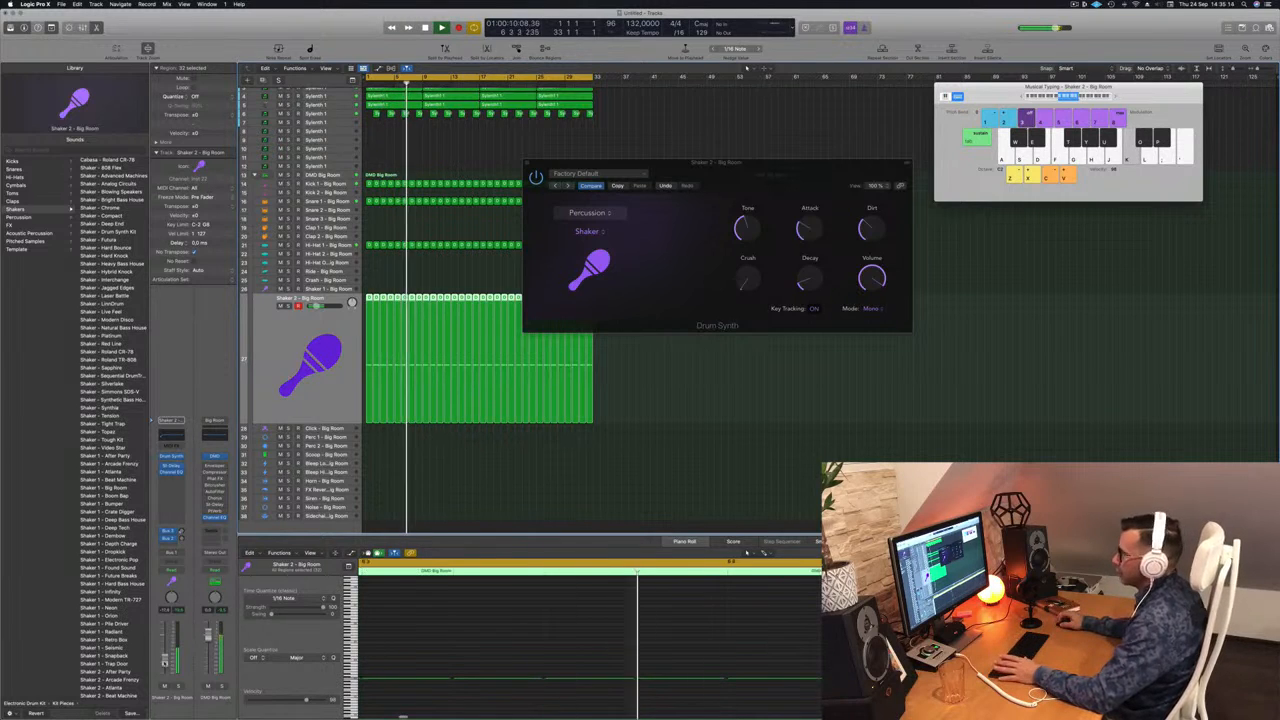
left_click_drag(700, 162, 645, 159)
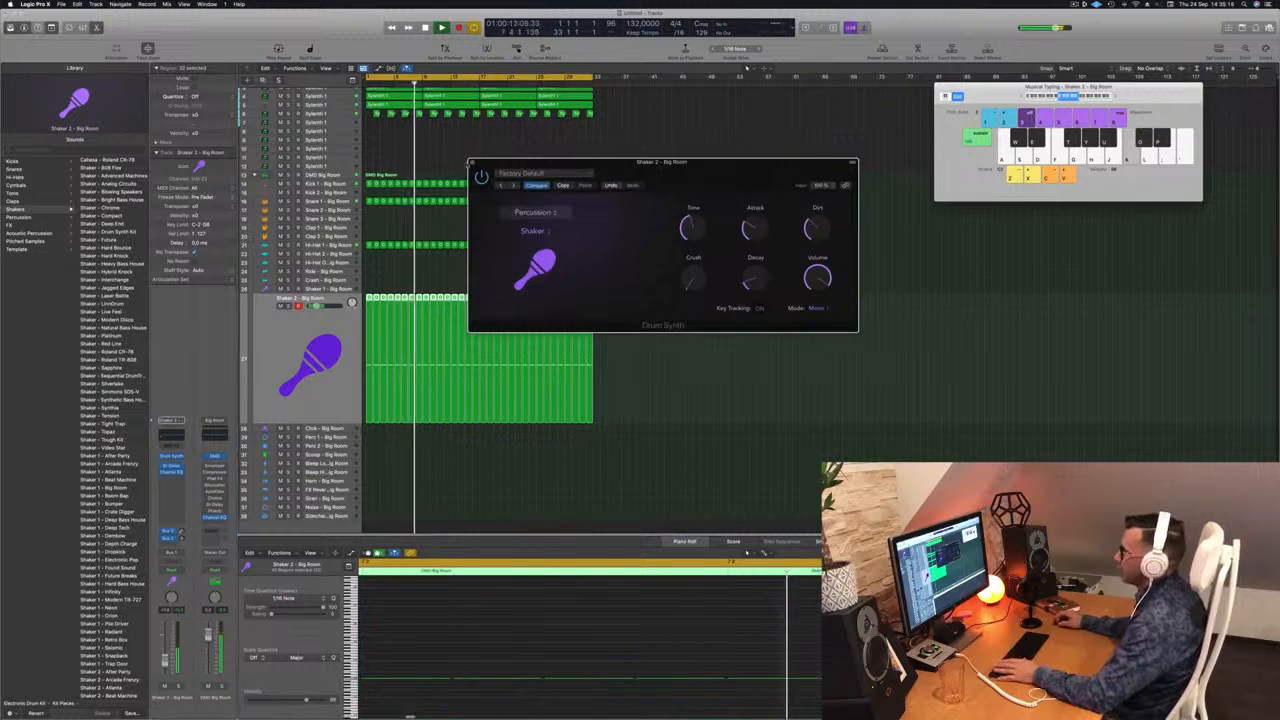
left_click(472, 160)
key("space")
key("space")
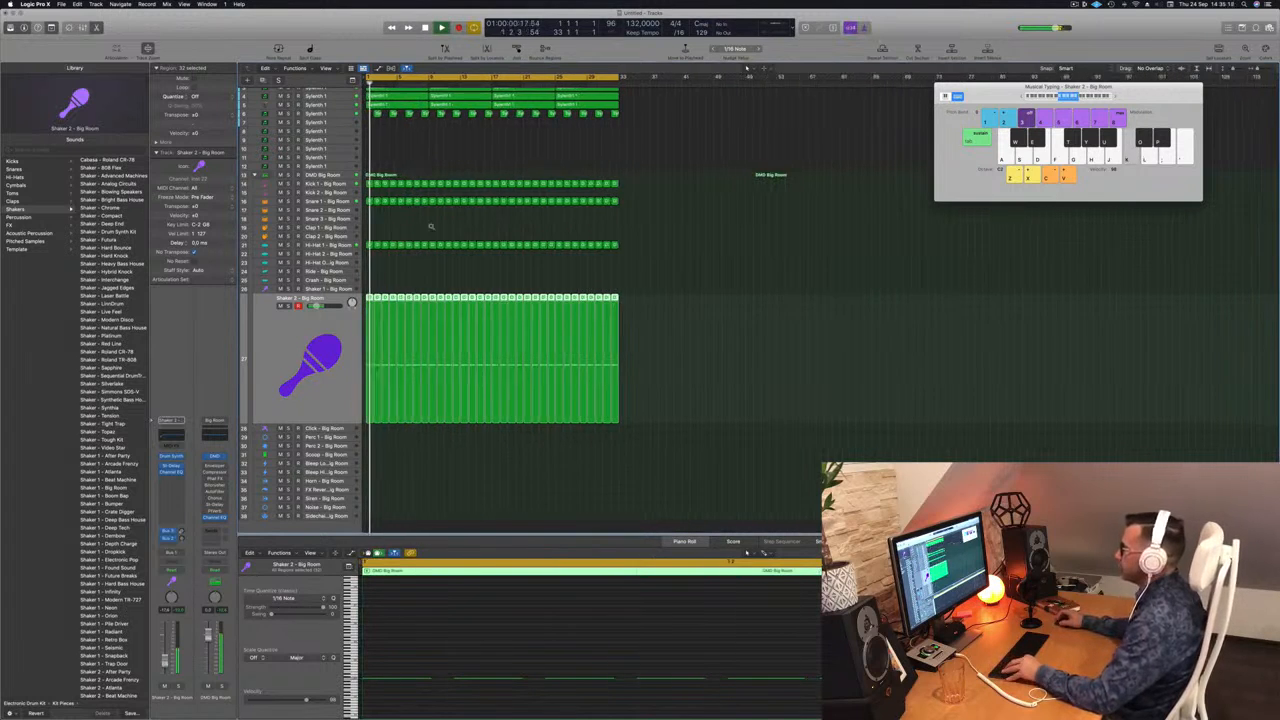
Copy the small region down onto the Snare 3 track and select its two notes.
scroll(417, 218, "up", 5)
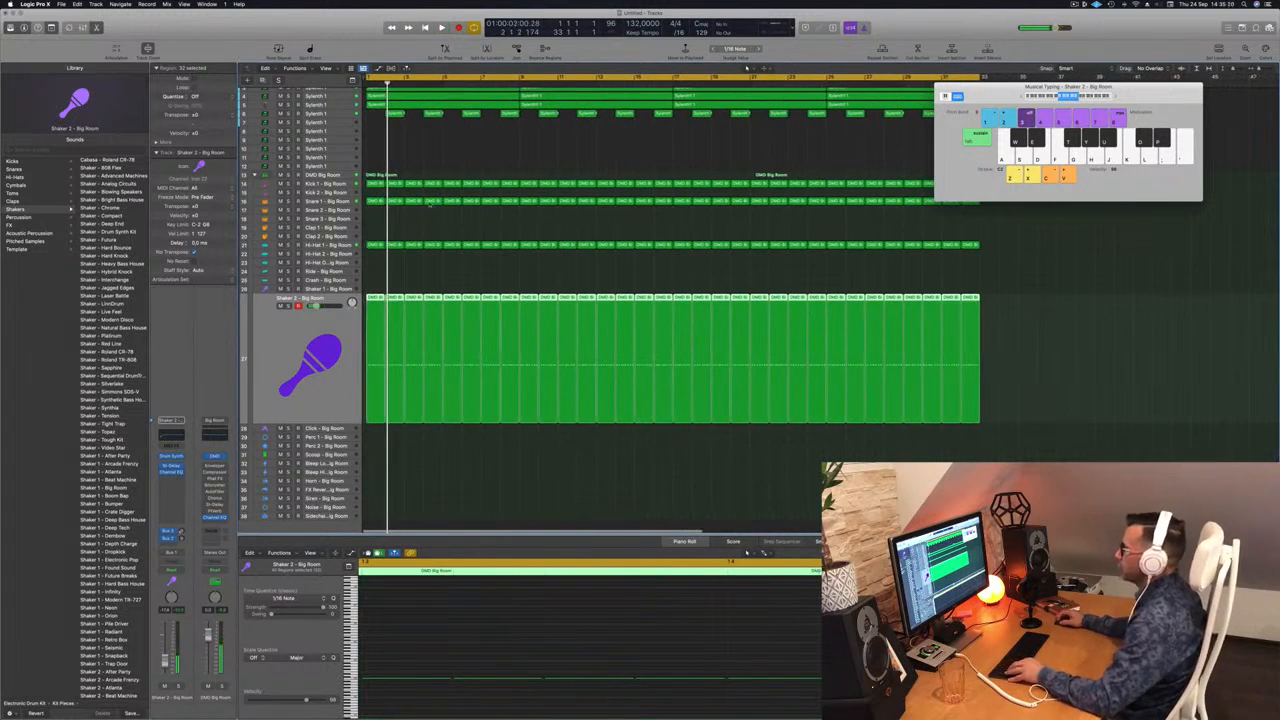
mouse_move(437, 201)
left_mouse_down()
mouse_move(421, 198)
mouse_move(435, 223)
left_mouse_up()
scroll(433, 698, "down", 5)
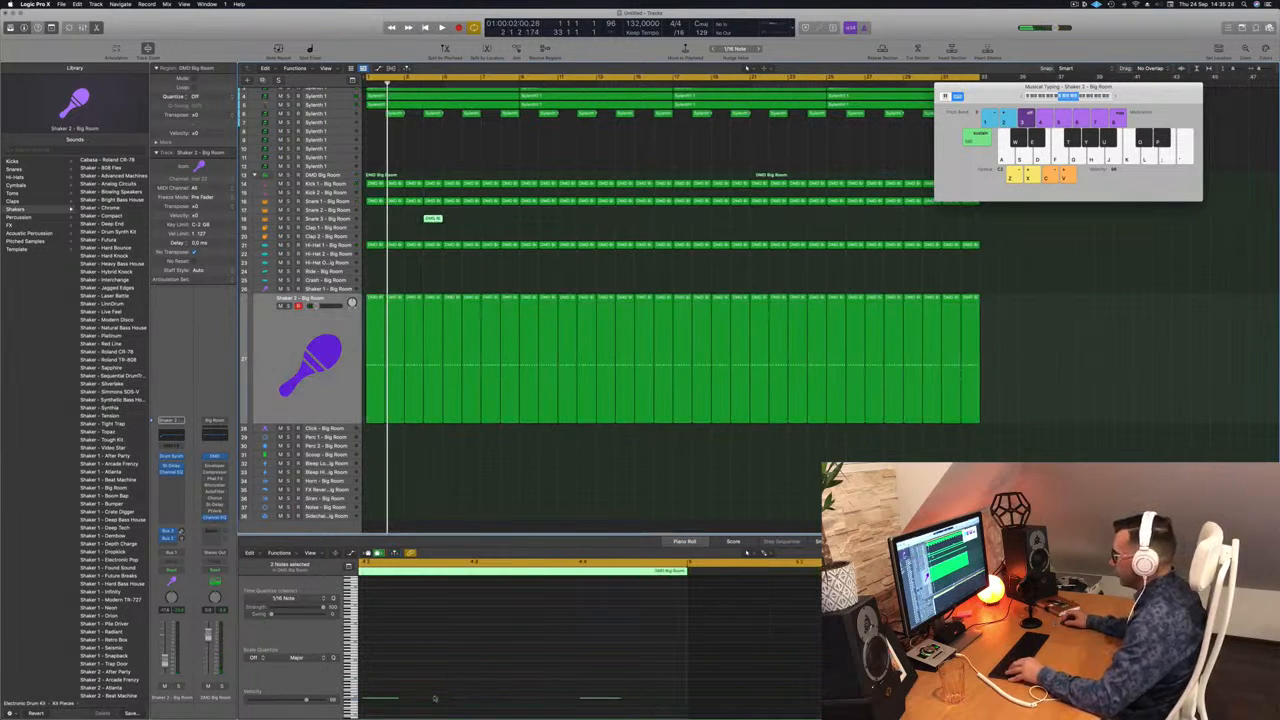
scroll(438, 697, "left", 5)
left_click_drag(642, 667, 677, 714)
left_click_drag(767, 666, 868, 708)
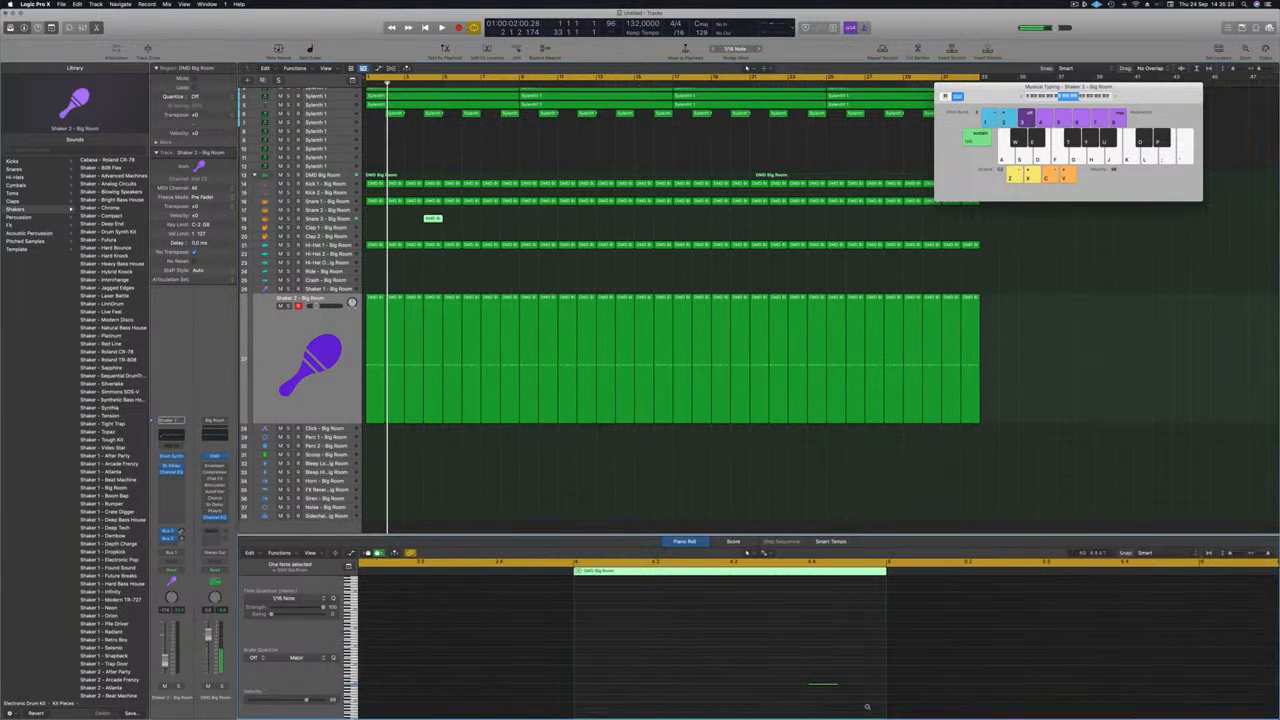
key("space")
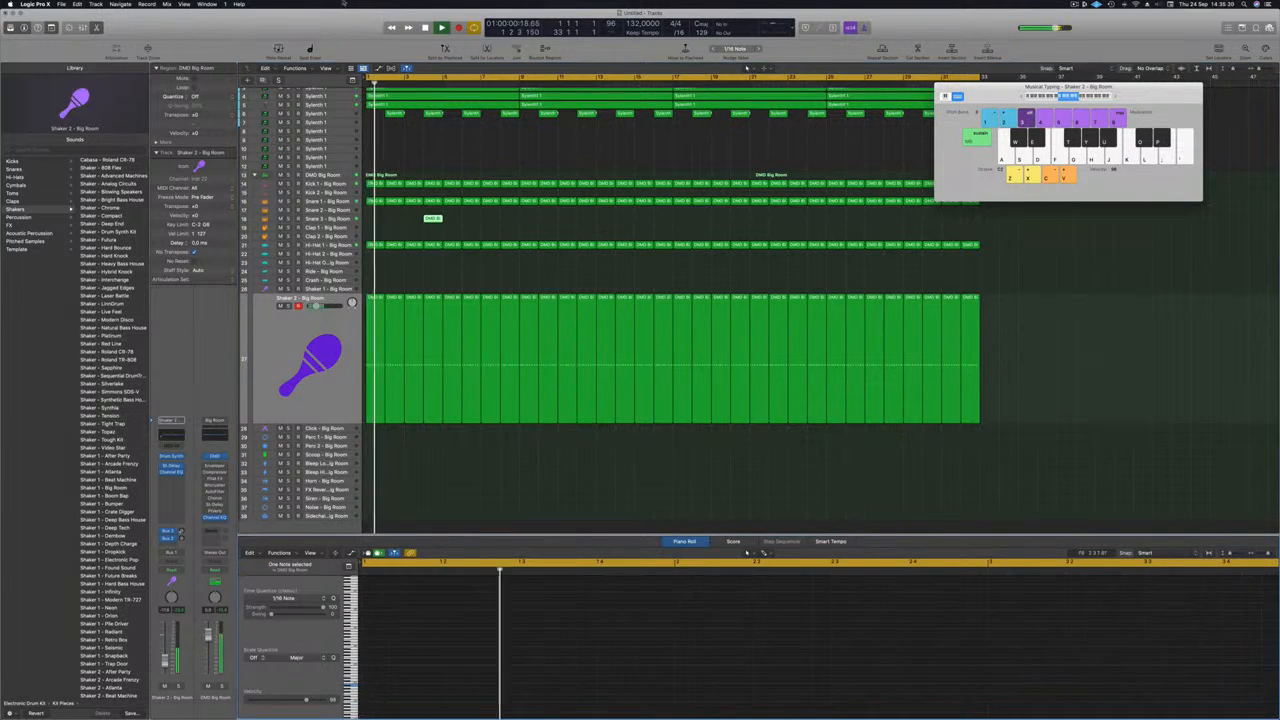
Copy the Snare 3 region from bar 4 to bar 7, undoing the misplaced extra copies.
left_click_drag(432, 218, 494, 223)
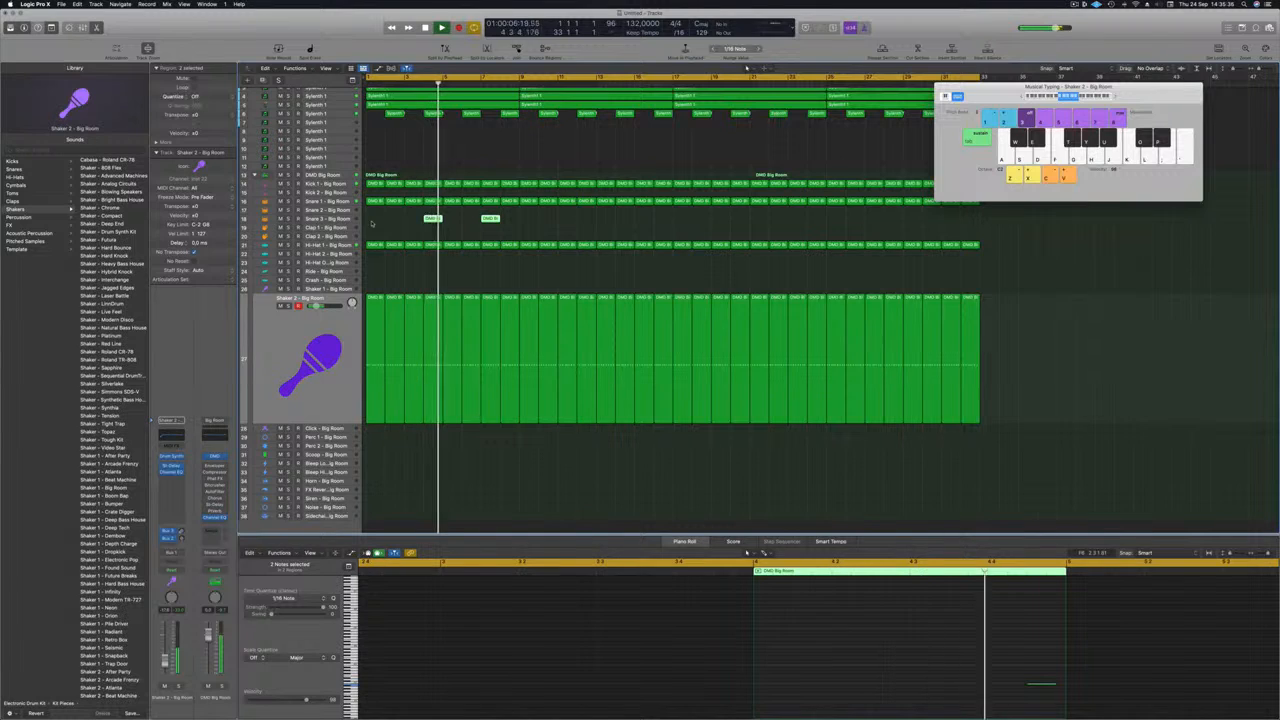
left_click_drag(433, 220, 569, 222)
key("super+z")
key("Return")
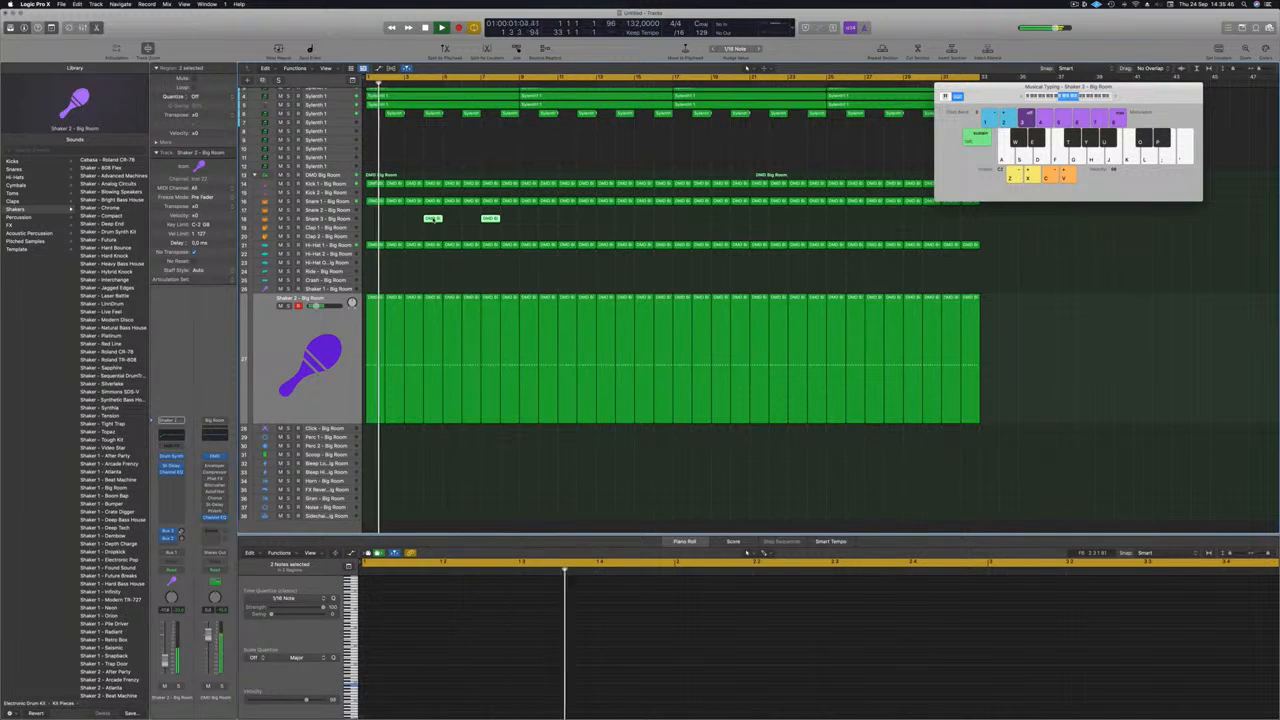
key("e")
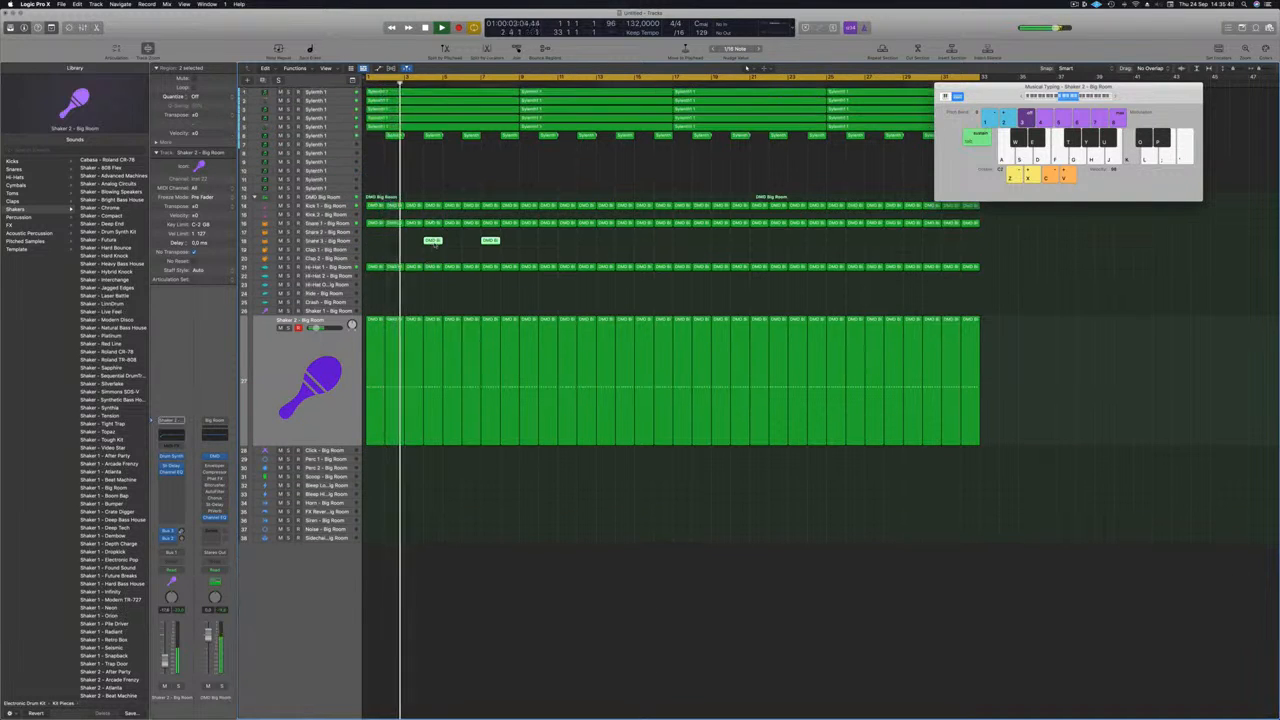
key("e")
key("super+Left")
scroll(440, 655, "left", 5)
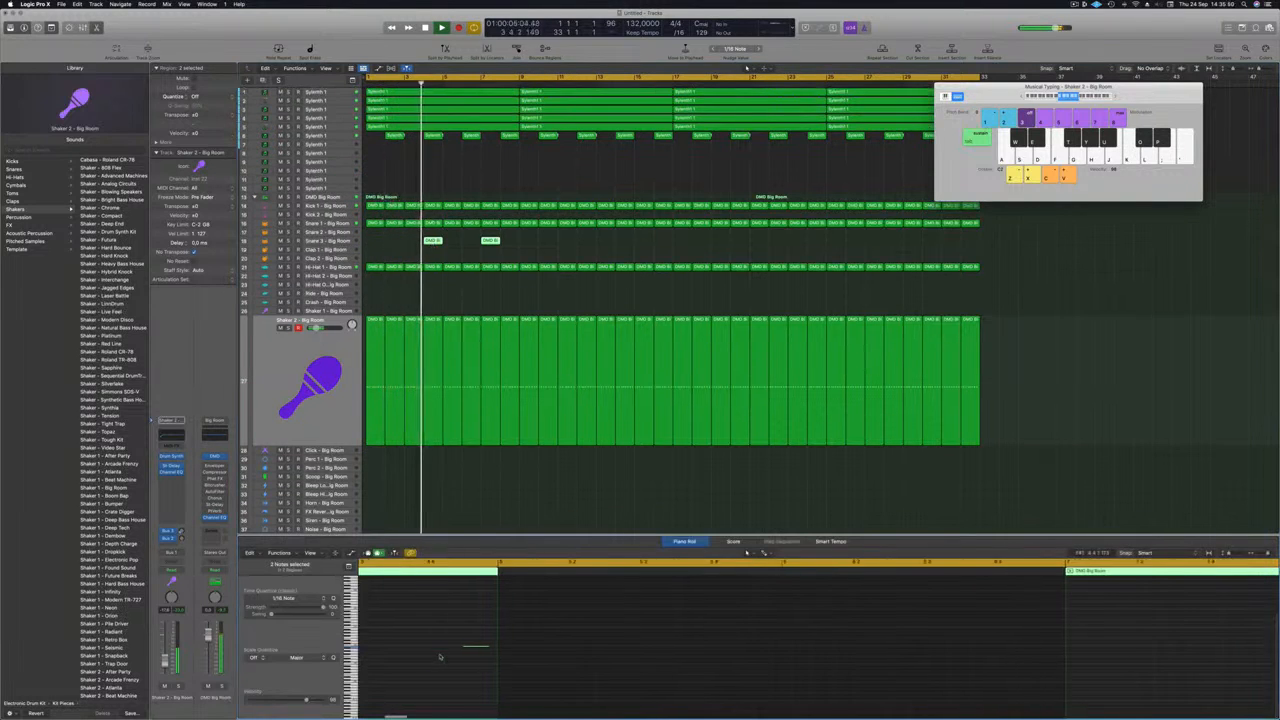
left_click(488, 641)
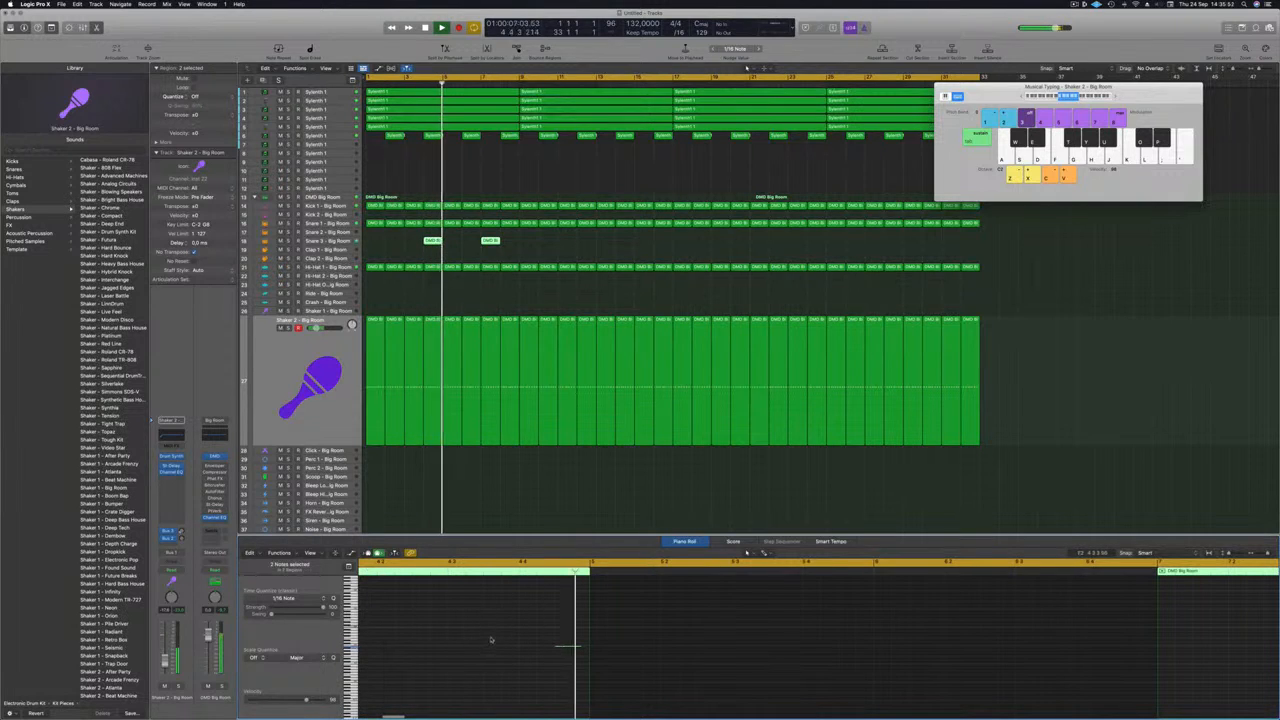
key("super+a")
key("Return")
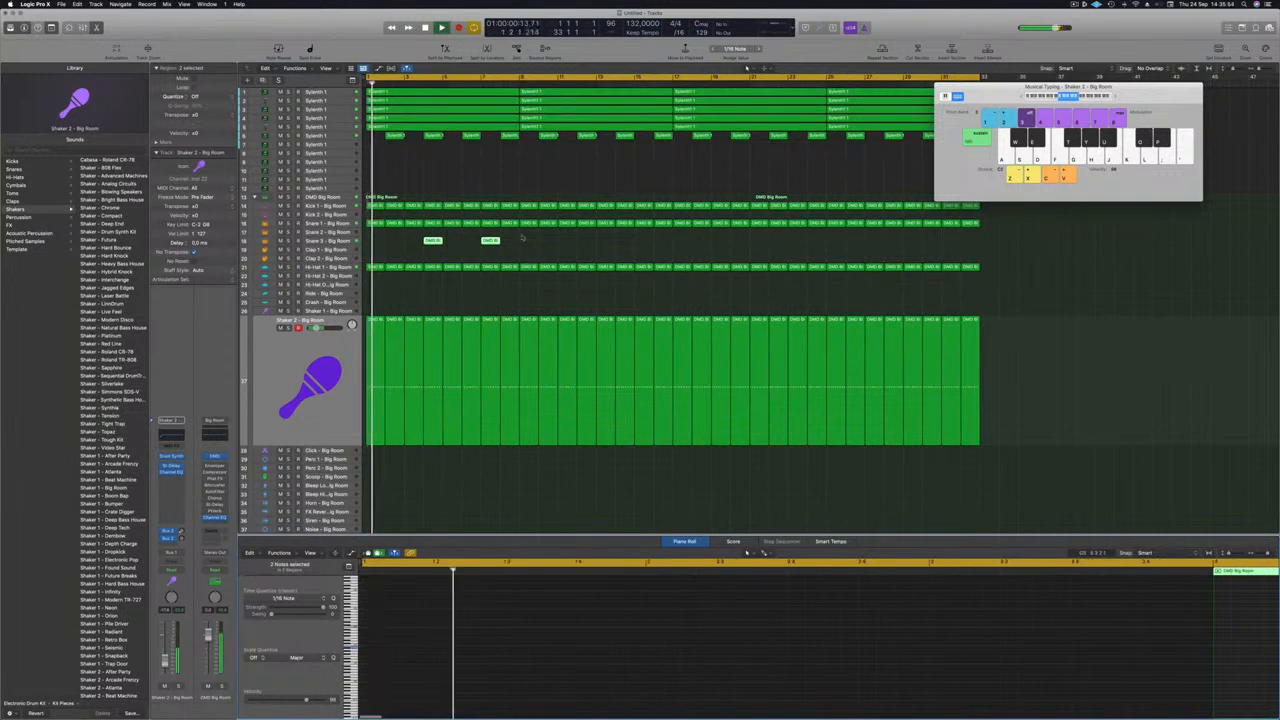
Duplicate the Snare 3 regions further right, dropping two extra copies, to end with ten regions.
left_click_drag(436, 243, 553, 246)
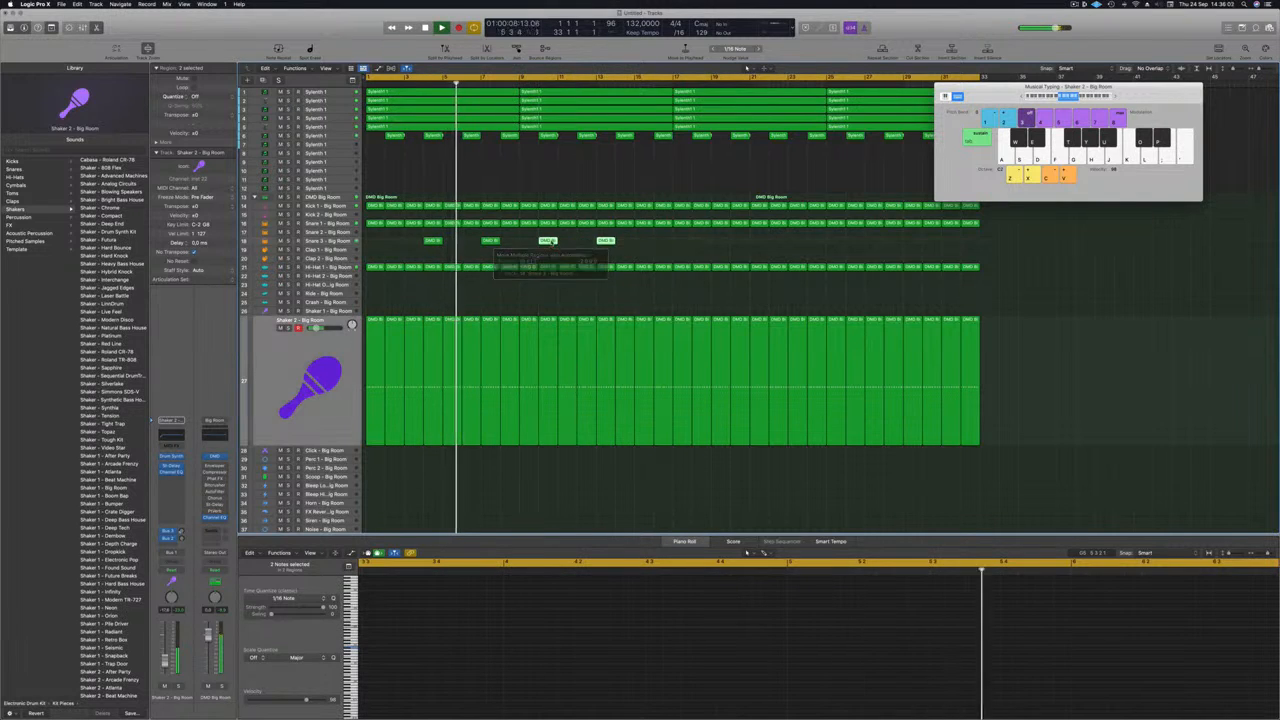
left_click_drag(646, 249, 647, 249)
left_click_drag(435, 242, 668, 252)
key("super+Left")
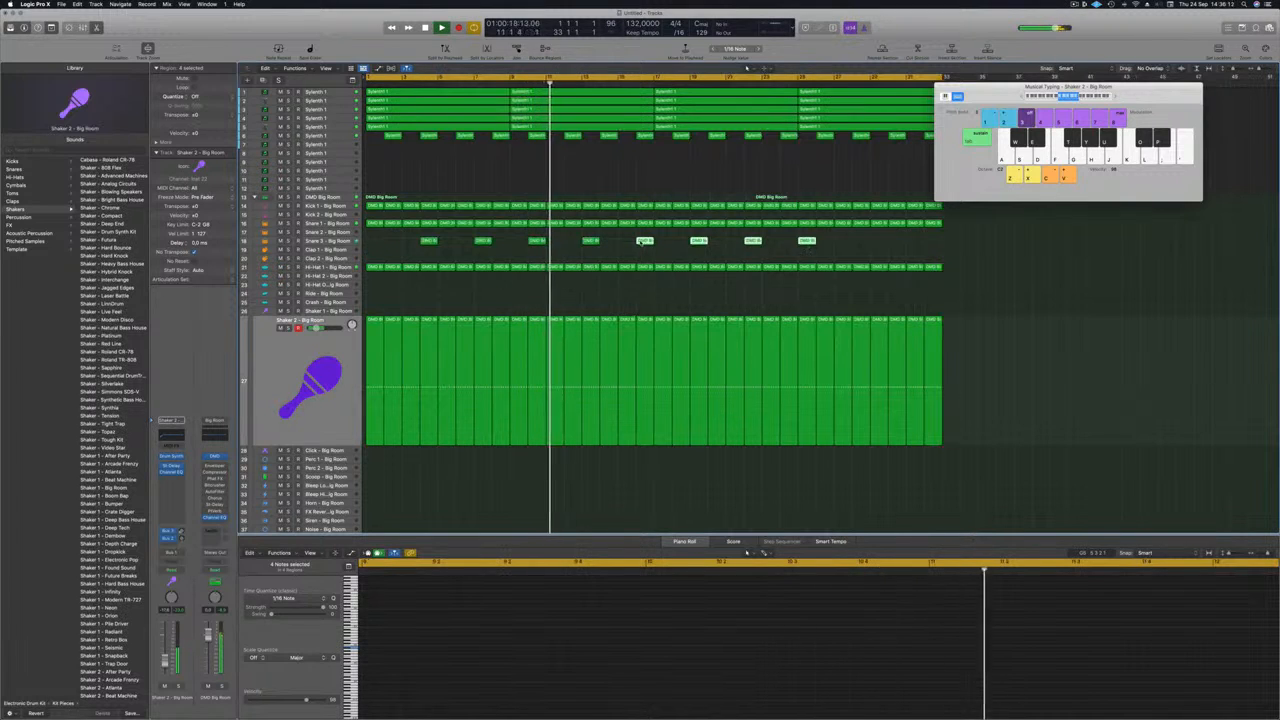
left_click_drag(649, 242, 843, 248)
left_click_drag(873, 252, 875, 252)
key("super+z")
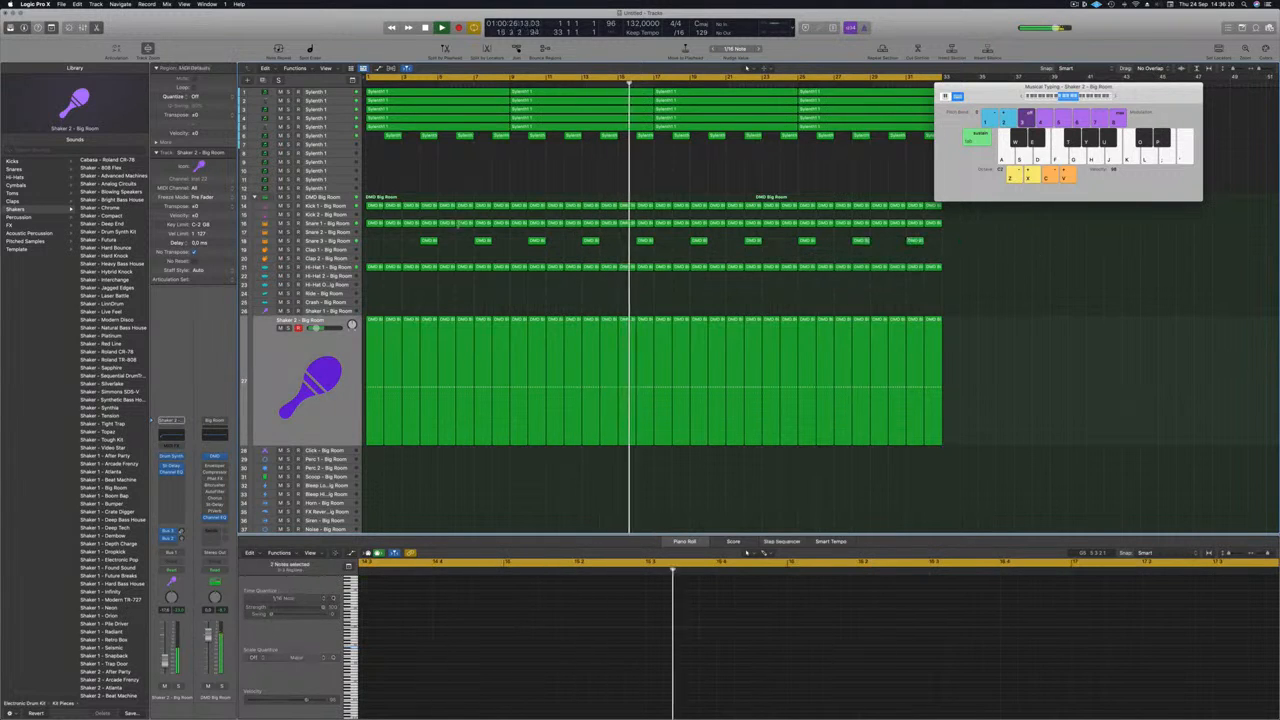
left_click(347, 242)
key("Return")
left_click_drag(403, 251, 918, 262)
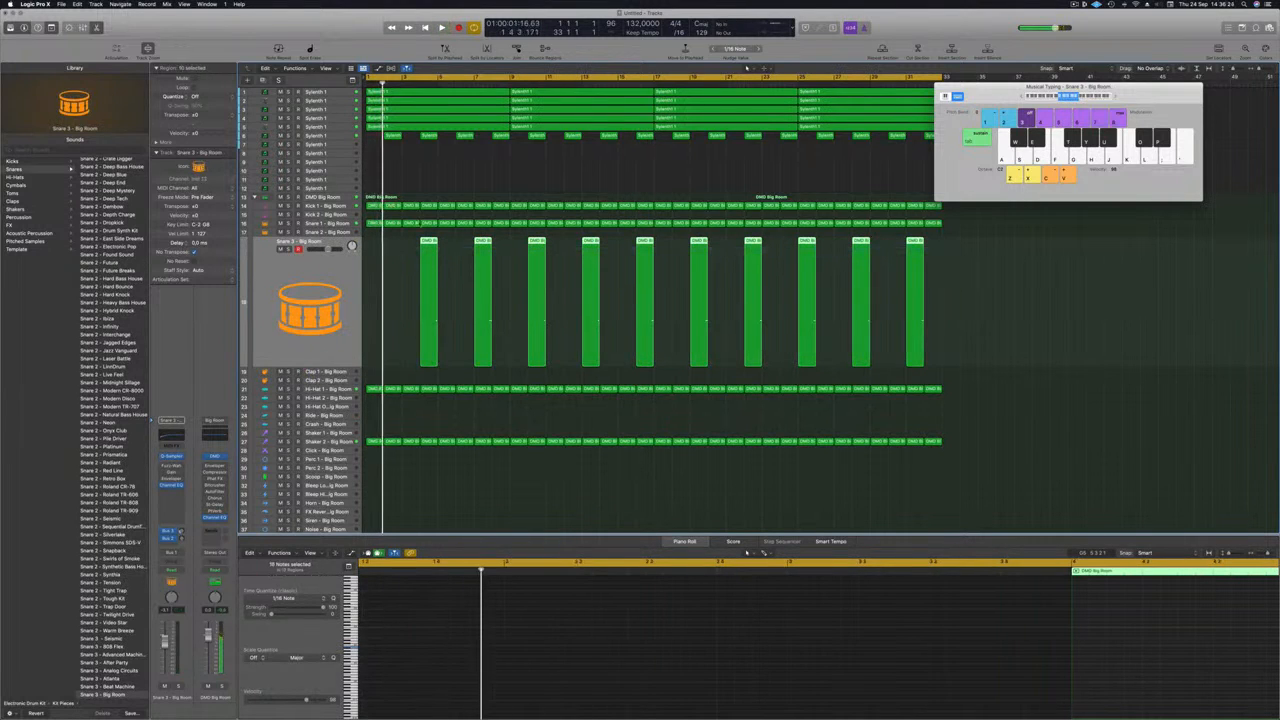
Delete all Snare 3 regions but the first, then copy it out to eight evenly spaced regions.
left_click_drag(464, 235, 910, 270)
key("Delete")
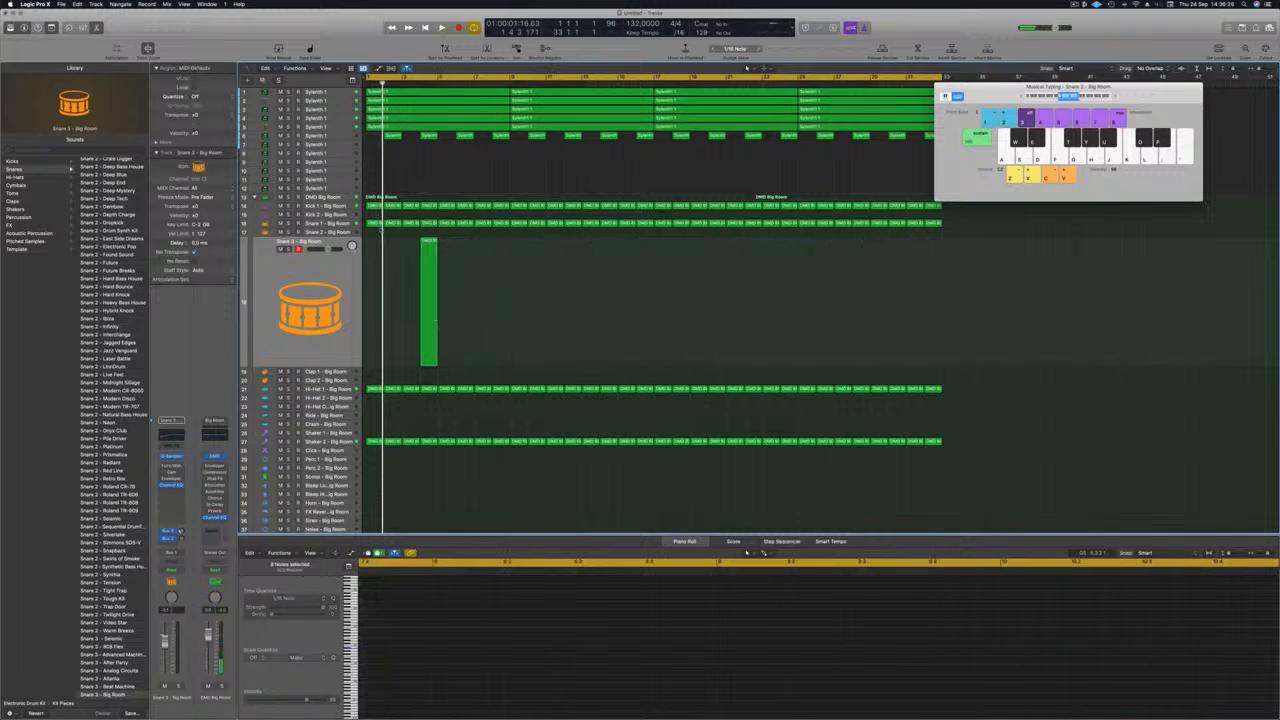
left_click(427, 241)
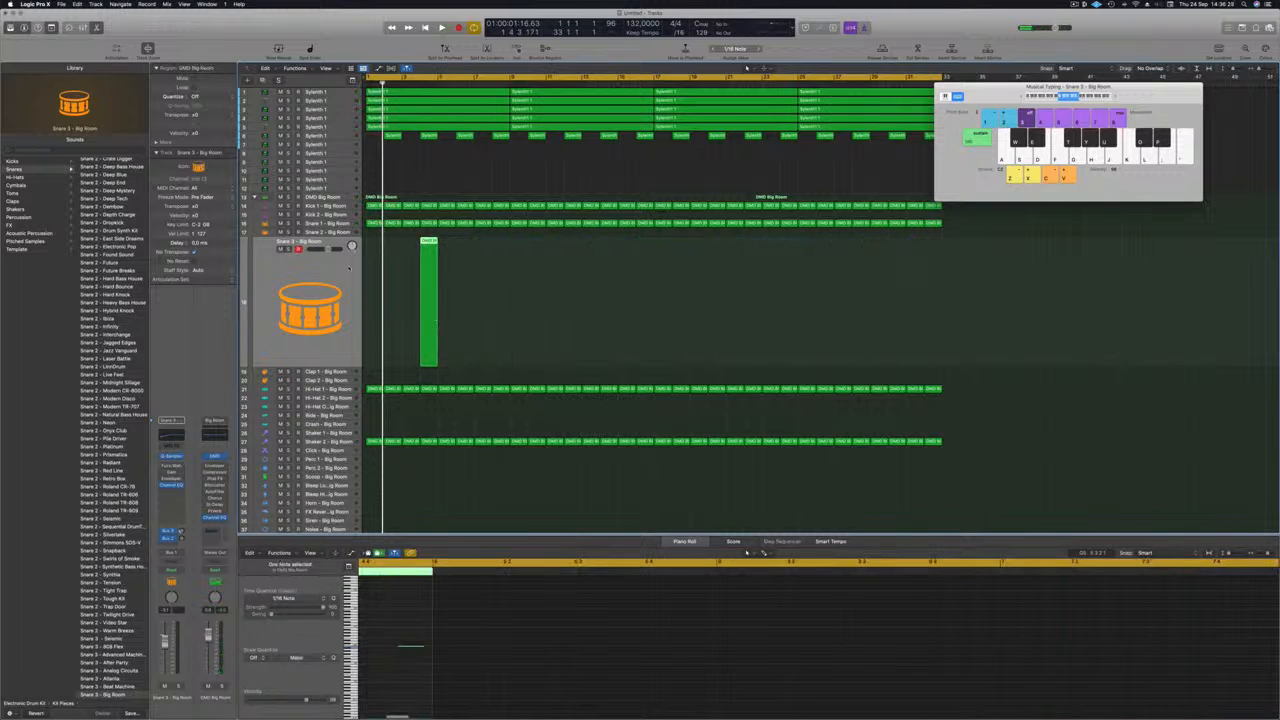
key("space")
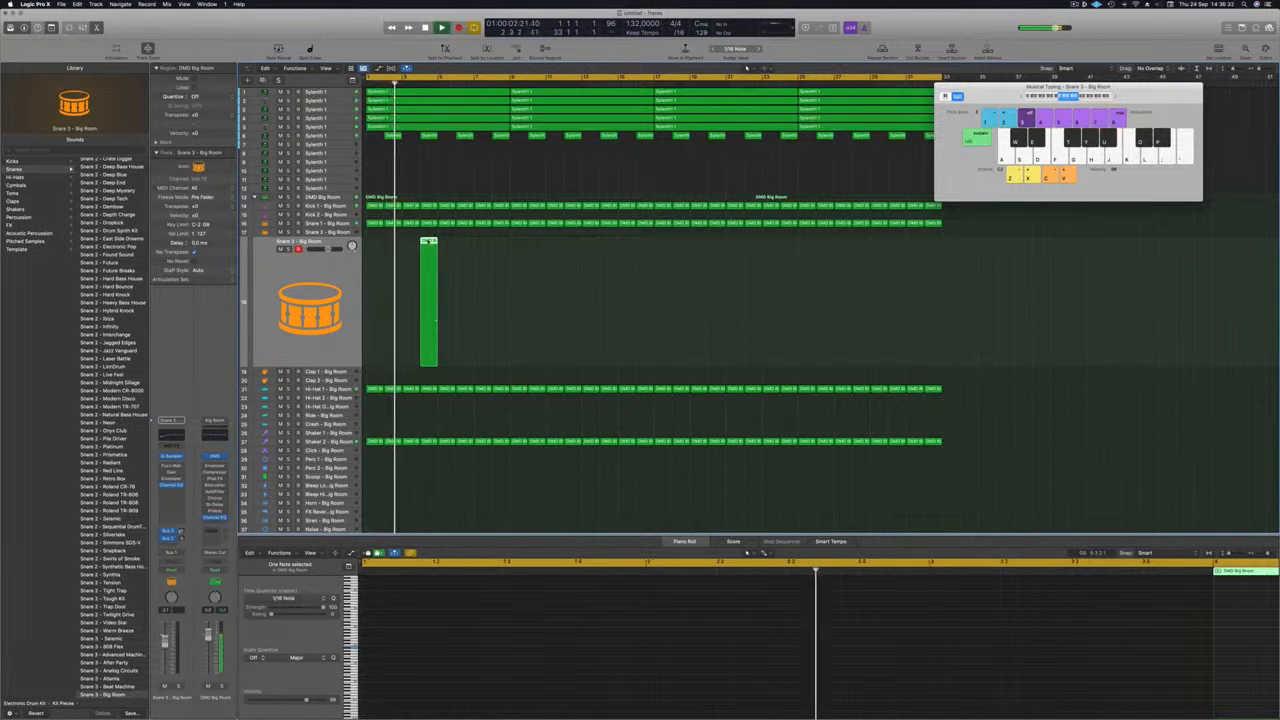
left_click_drag(433, 249, 866, 257)
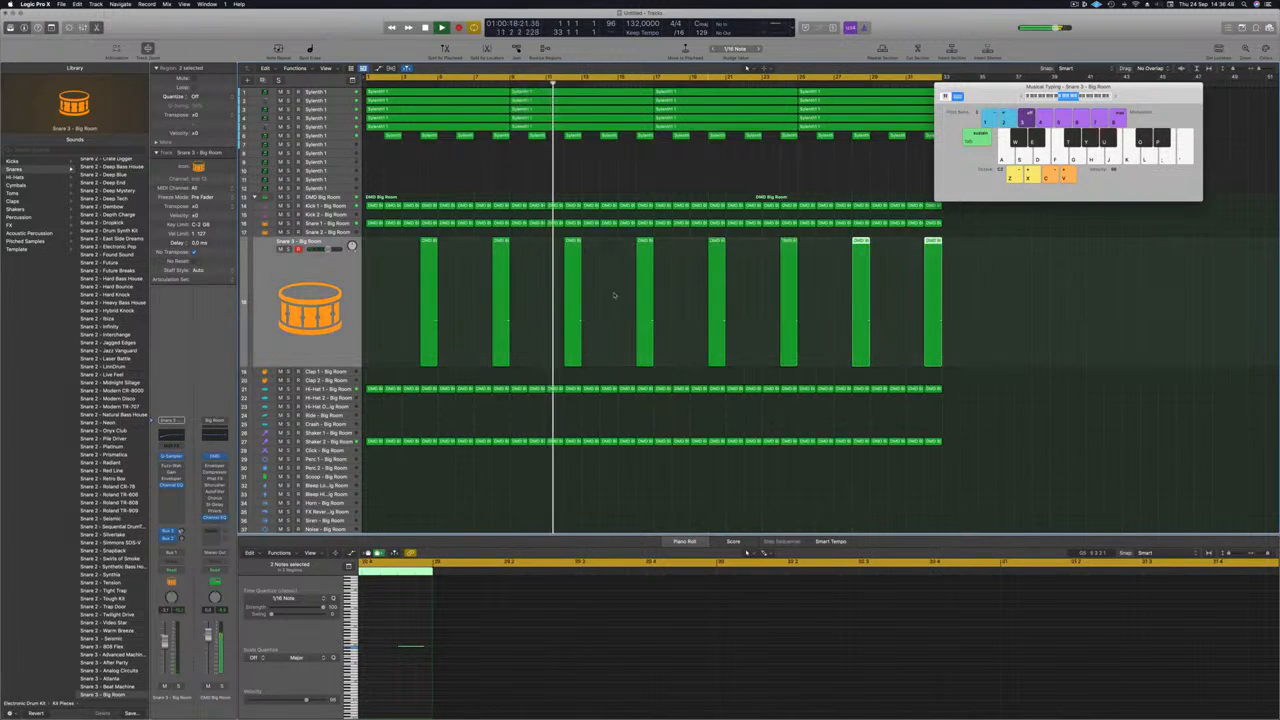
left_click(408, 281)
key("space")
key("space")
left_click_drag(401, 310, 1161, 343)
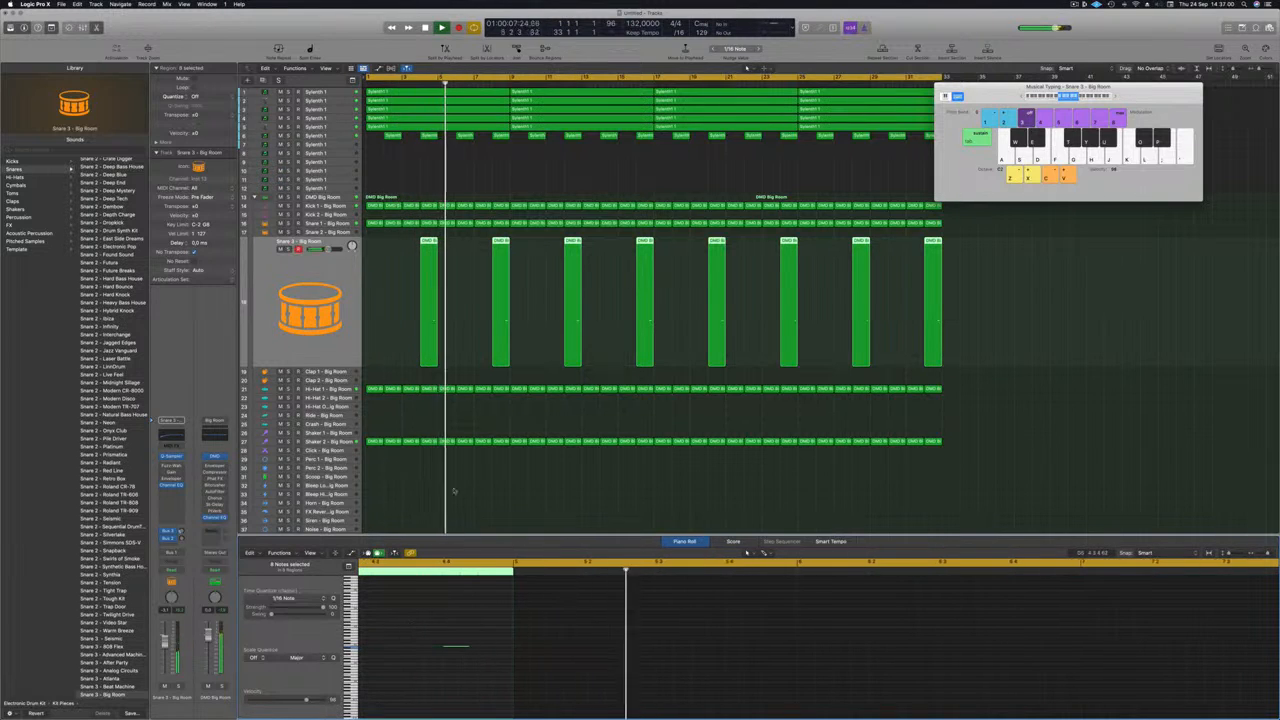
key("Return")
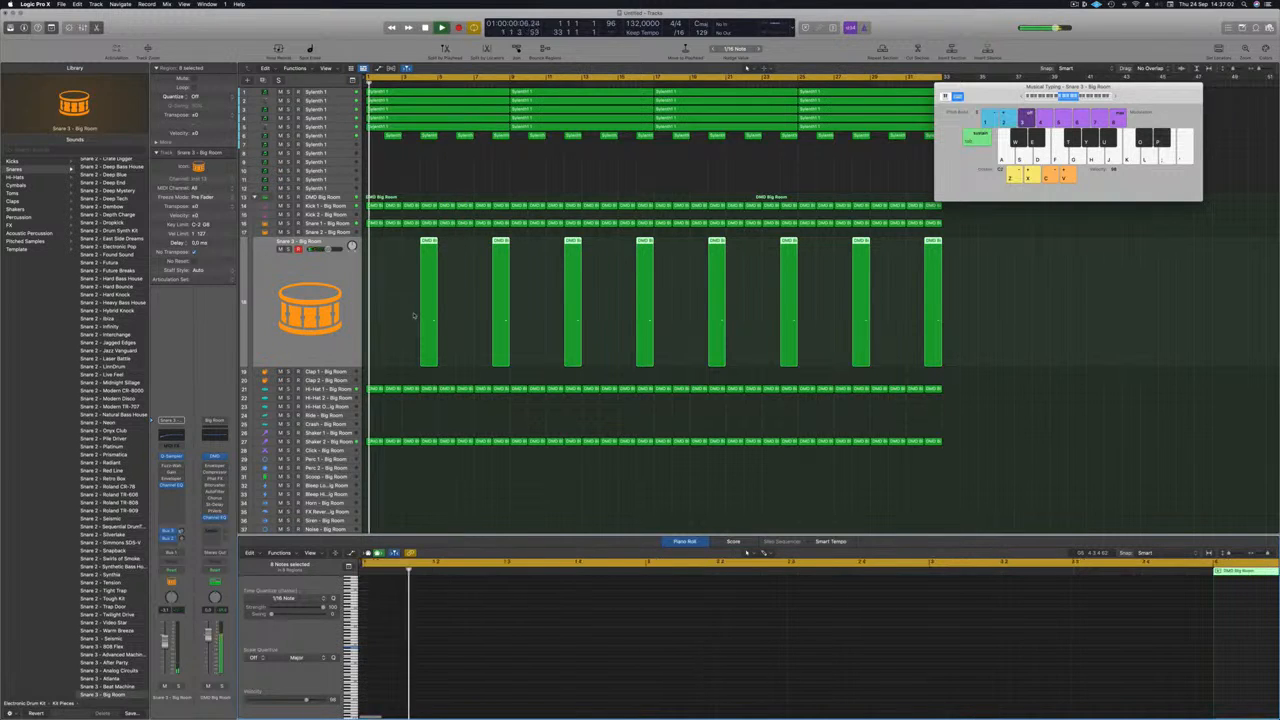
left_click(405, 307)
Copy the first Shaker 2 region up onto the Crash - Big Room track at the song start.
key("super+Left")
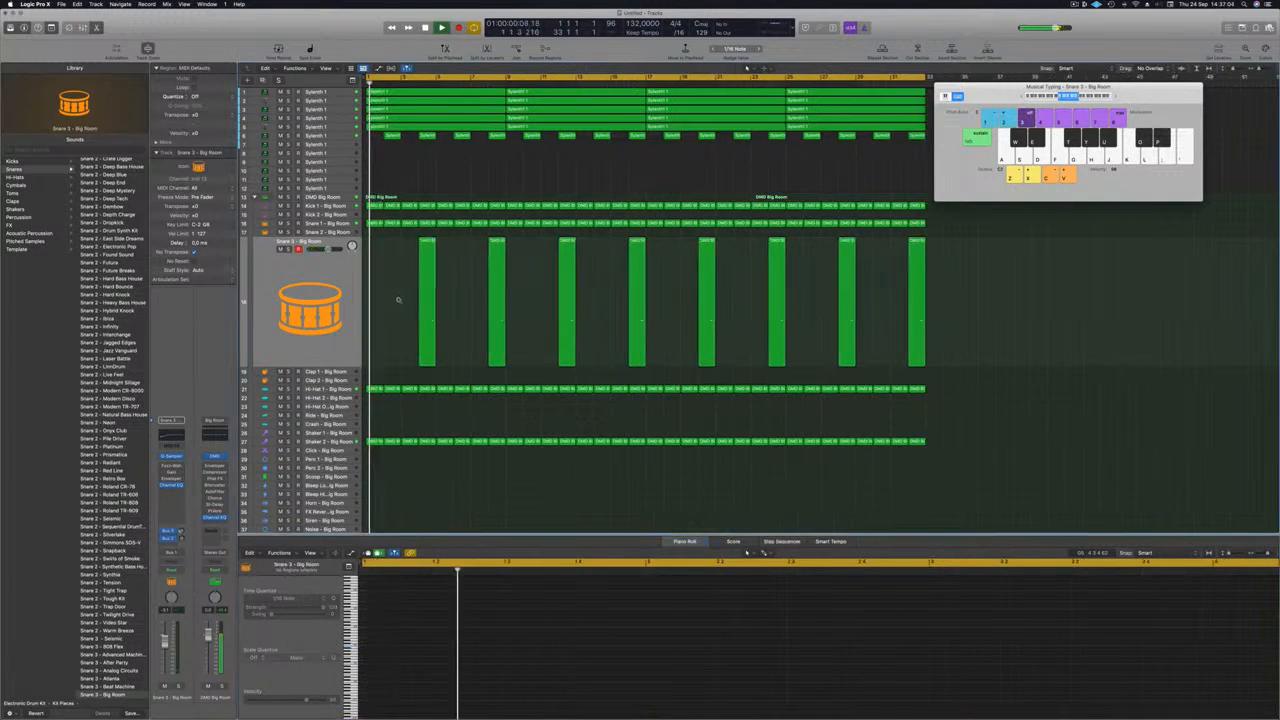
key("super+Left")
key("super+Up")
key("super+Up")
key("super+space")
key("Escape")
key("super+Up")
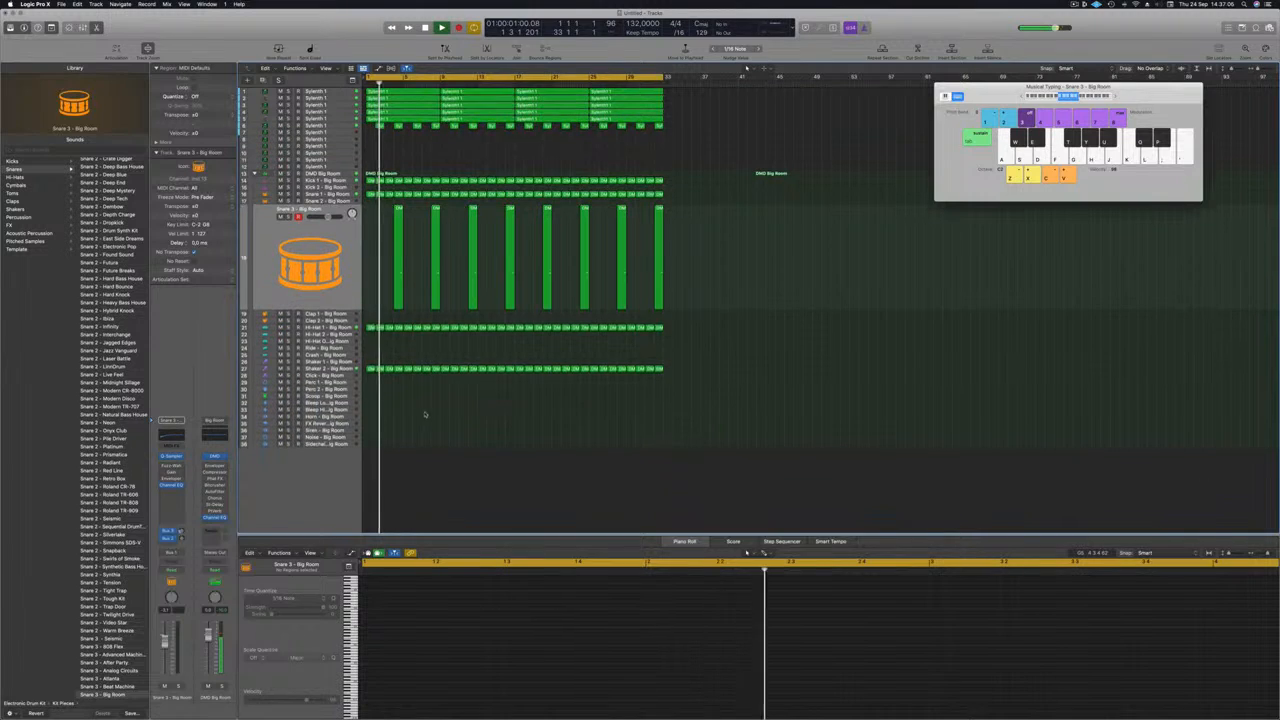
key("super+Right")
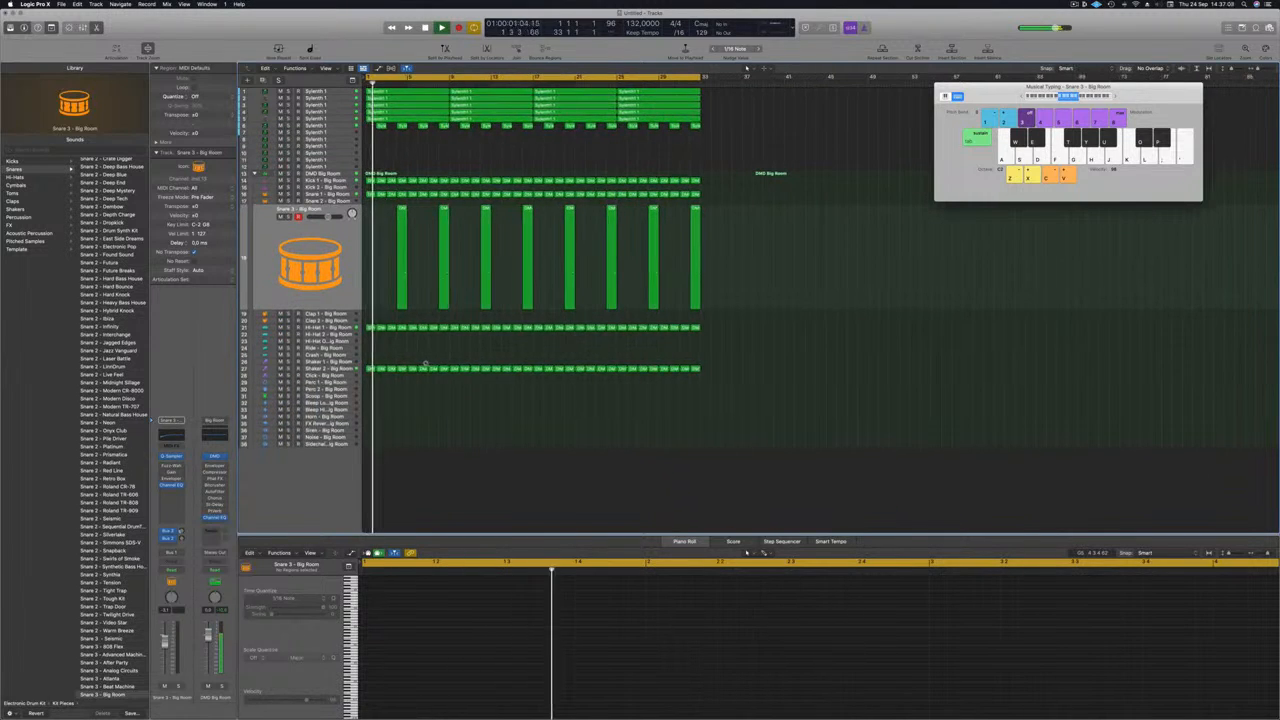
key("super+Right")
left_click(368, 369)
left_click_drag(368, 369, 372, 355)
left_click_drag(384, 622, 652, 648)
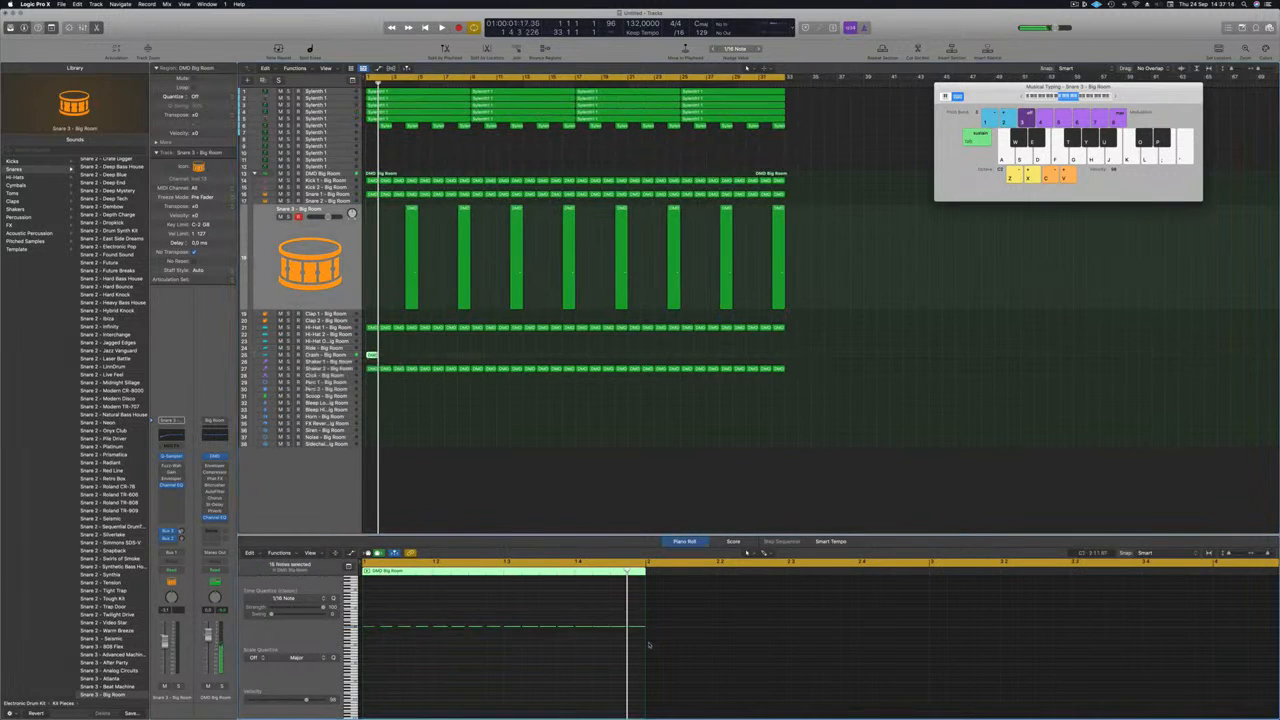
left_click(336, 355)
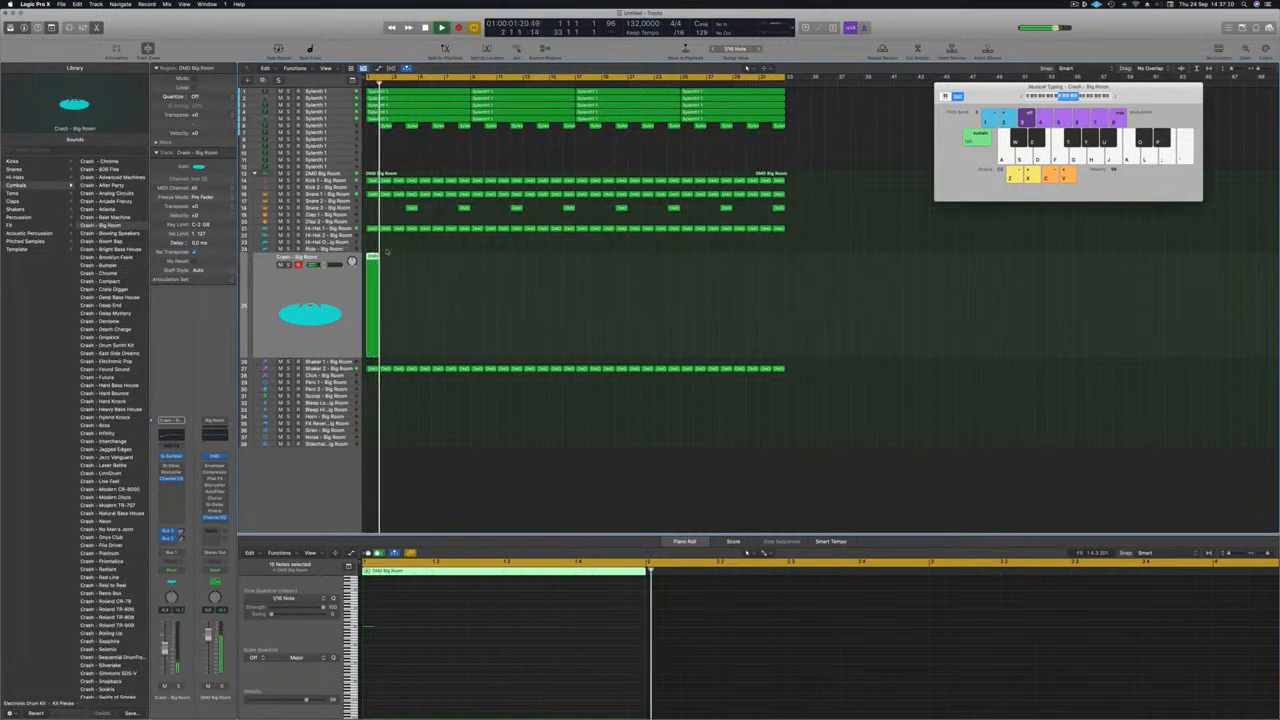
Duplicate the Crash region rightward so the crash hit repeats four times.
left_click_drag(373, 260, 476, 268)
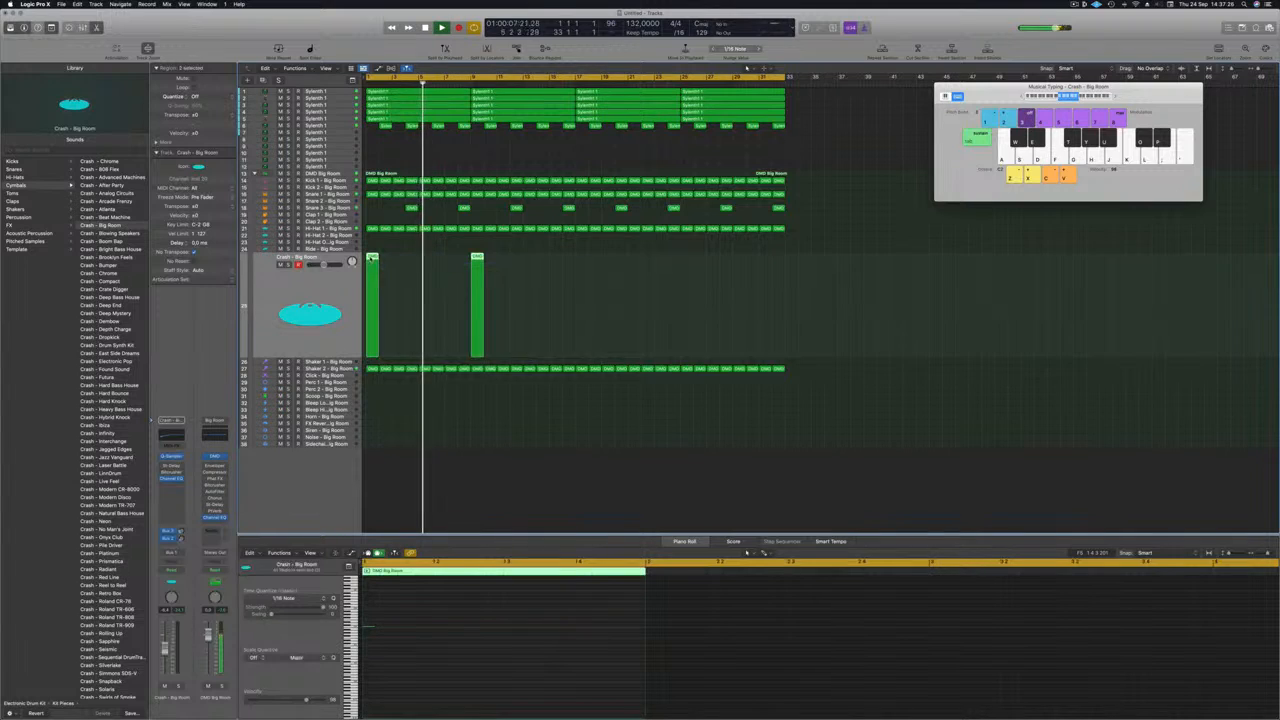
left_click_drag(373, 260, 582, 283)
scroll(440, 346, "down", 2)
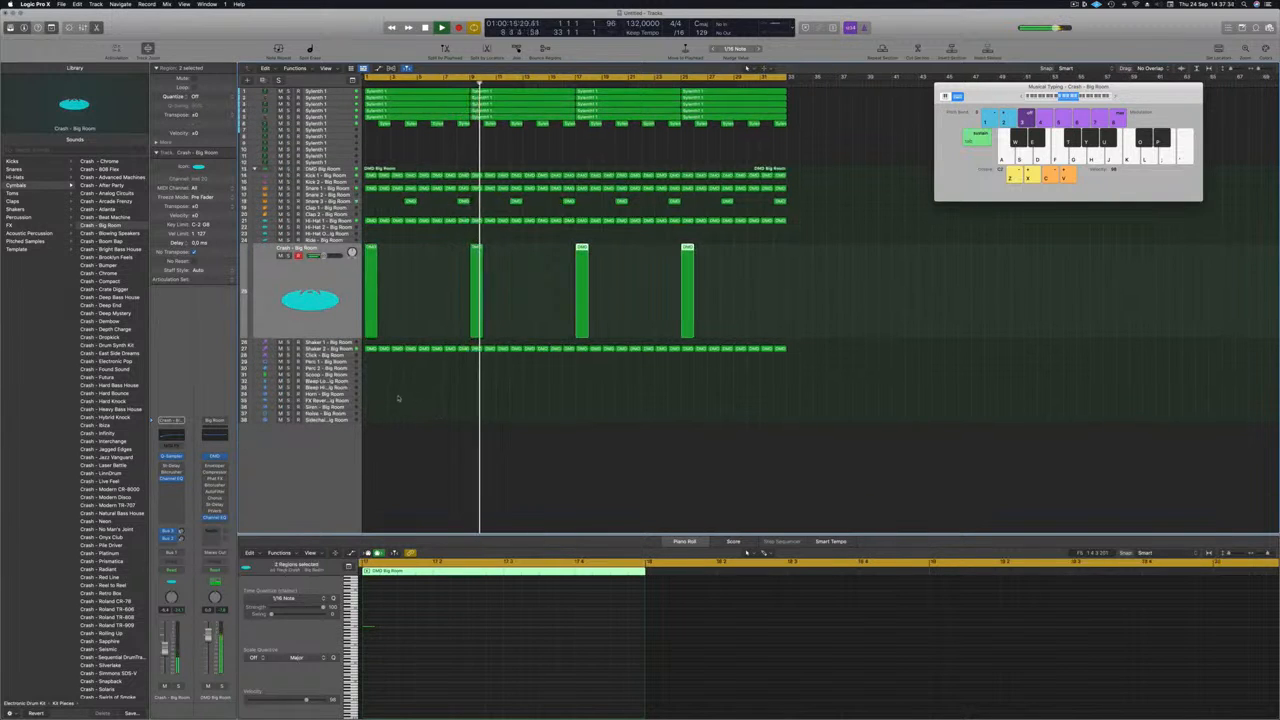
key("Return")
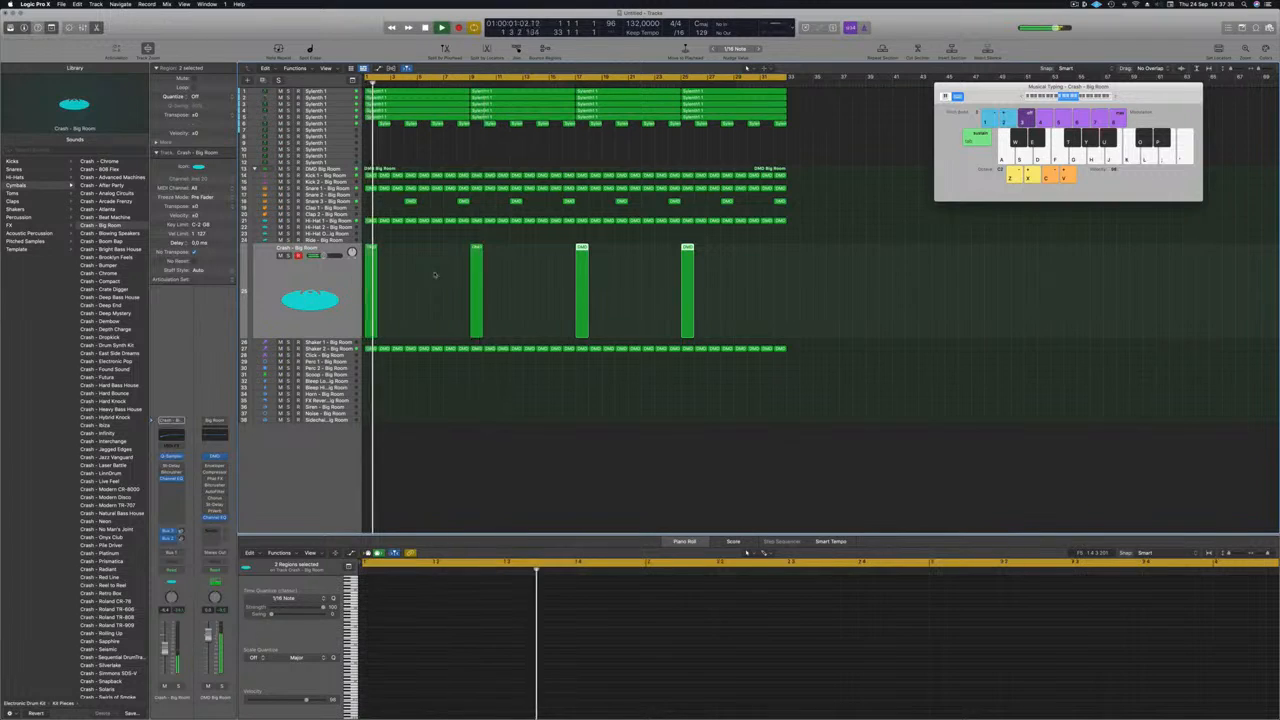
Copy the first Kick 1 region down onto the Perc 1 track and select Perc 1.
key("super+Right")
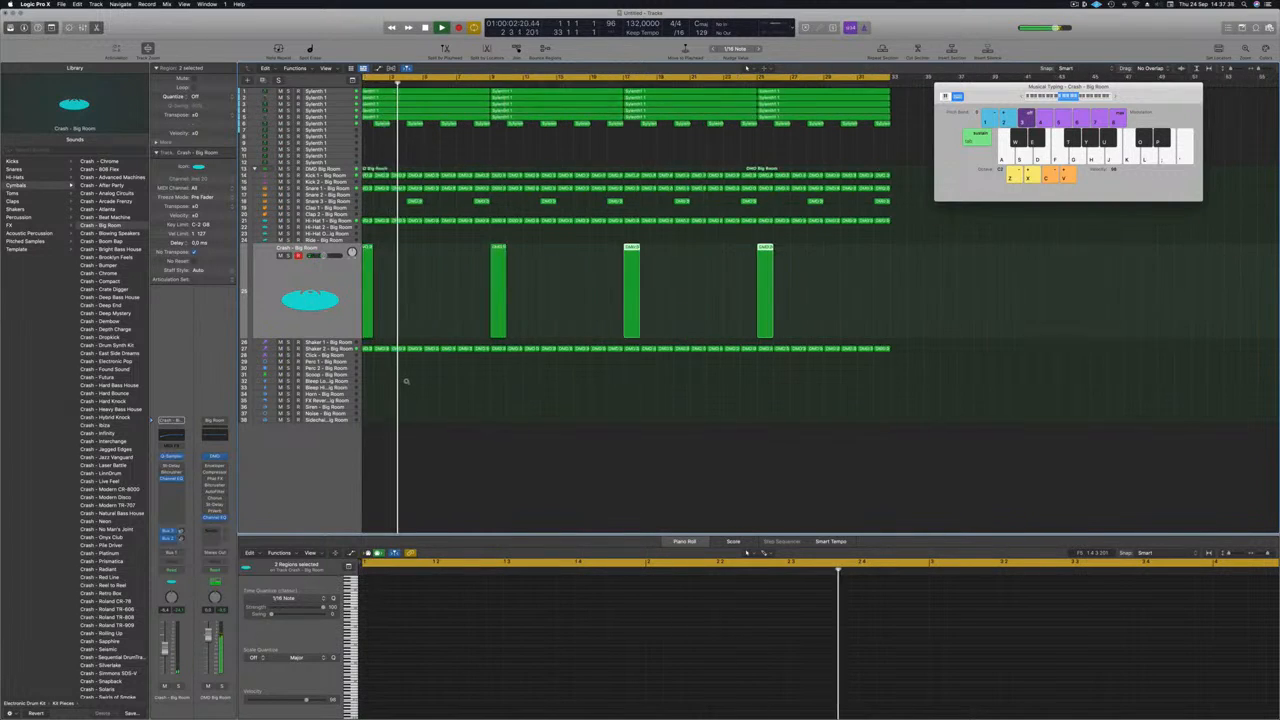
left_click(376, 176)
left_click_drag(376, 176, 378, 362)
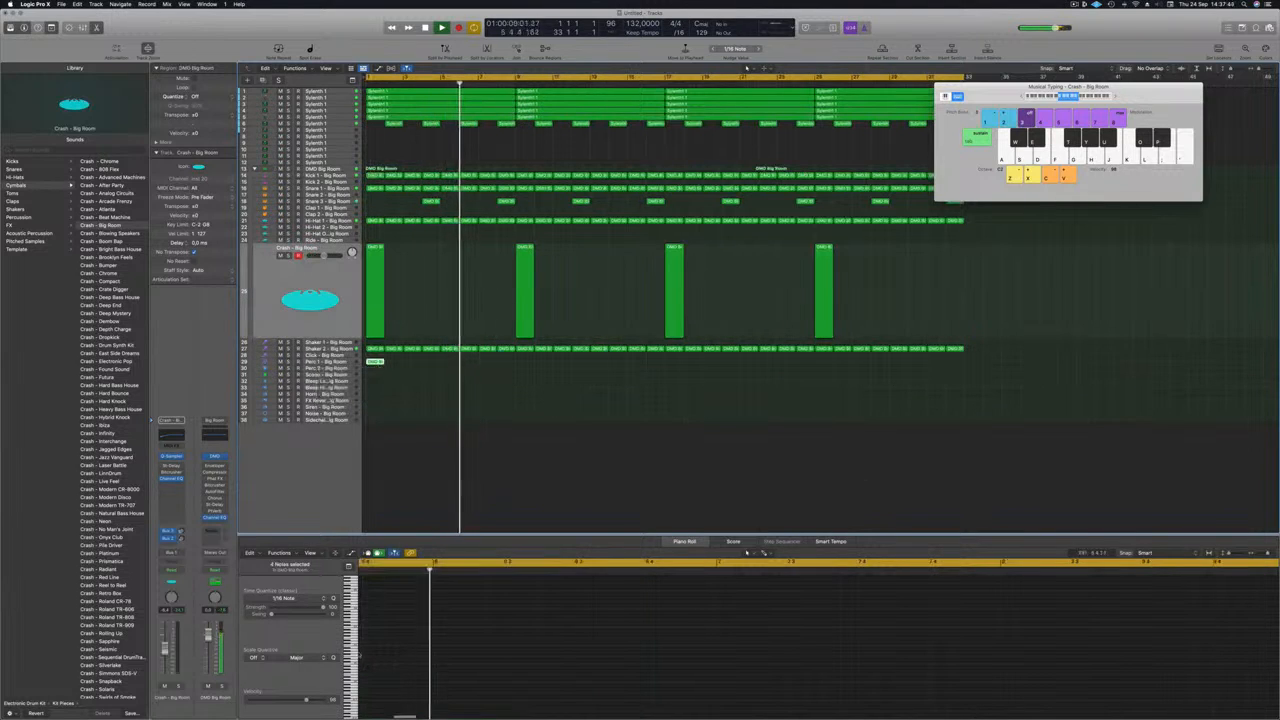
left_click(328, 362)
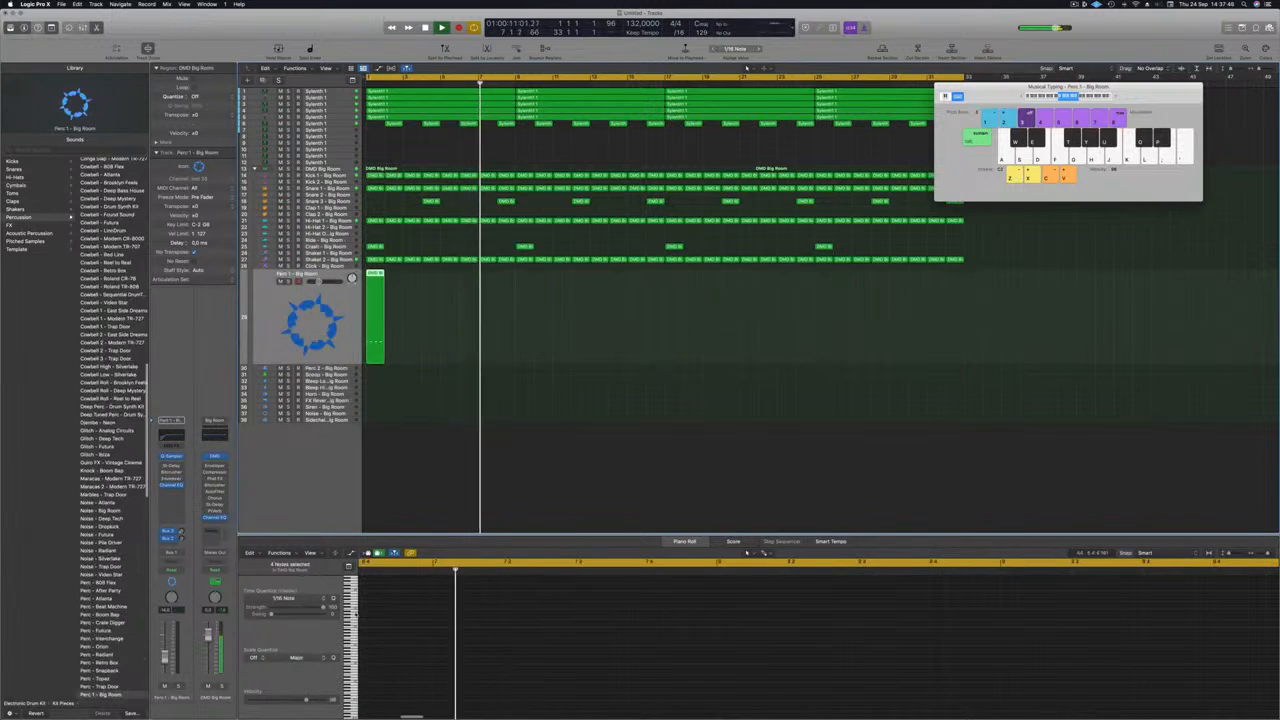
Select the Perc 1 region at bar 1 and bring up the save dialog for a new project name.
left_click(377, 276)
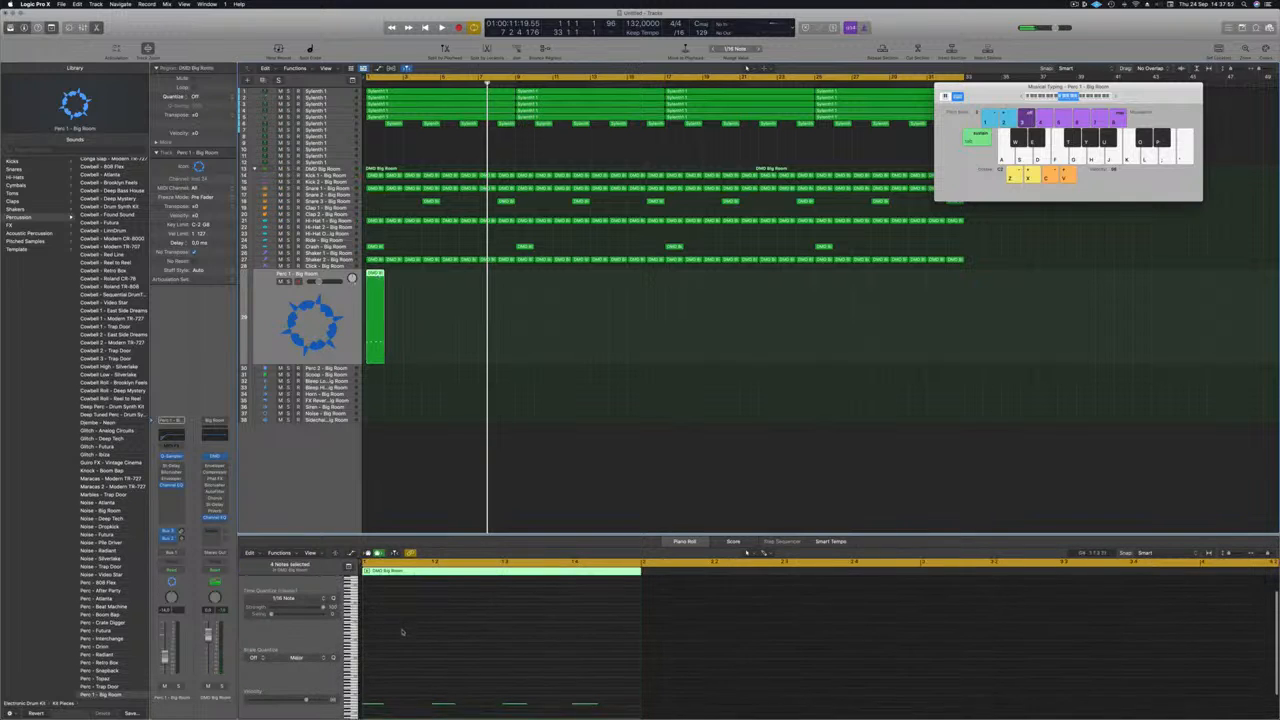
left_click(390, 699)
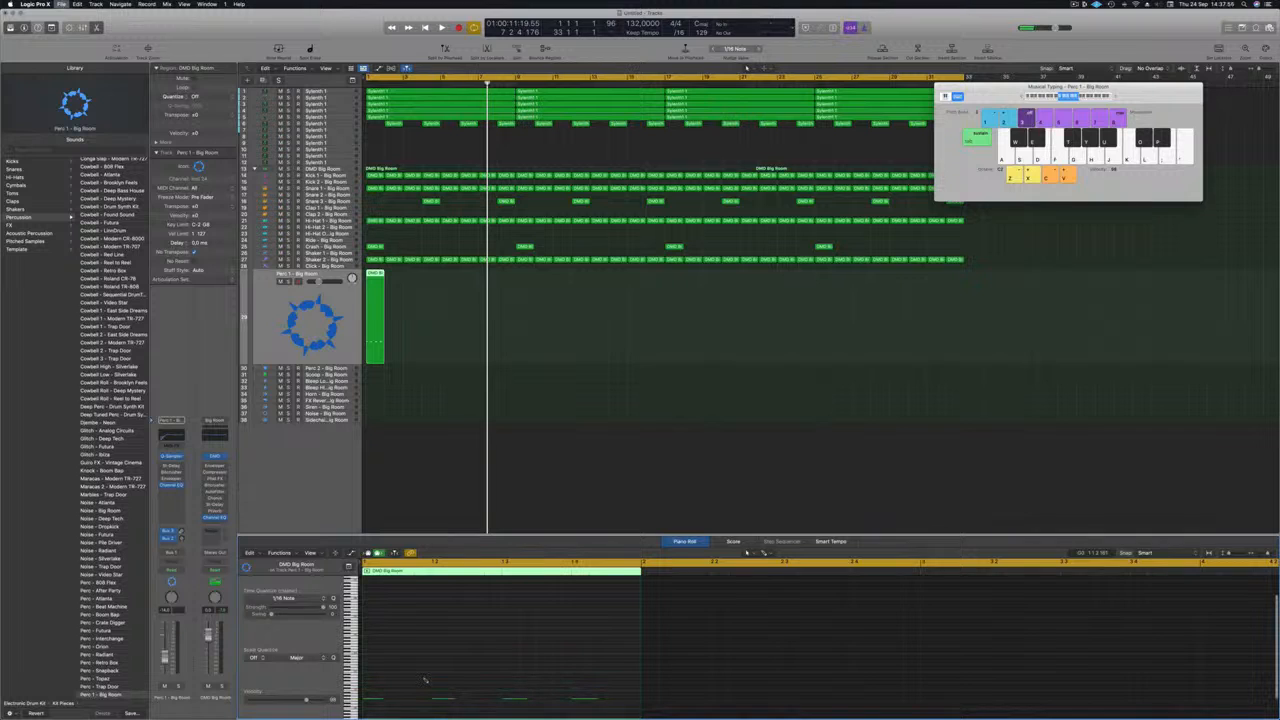
key("super+s")
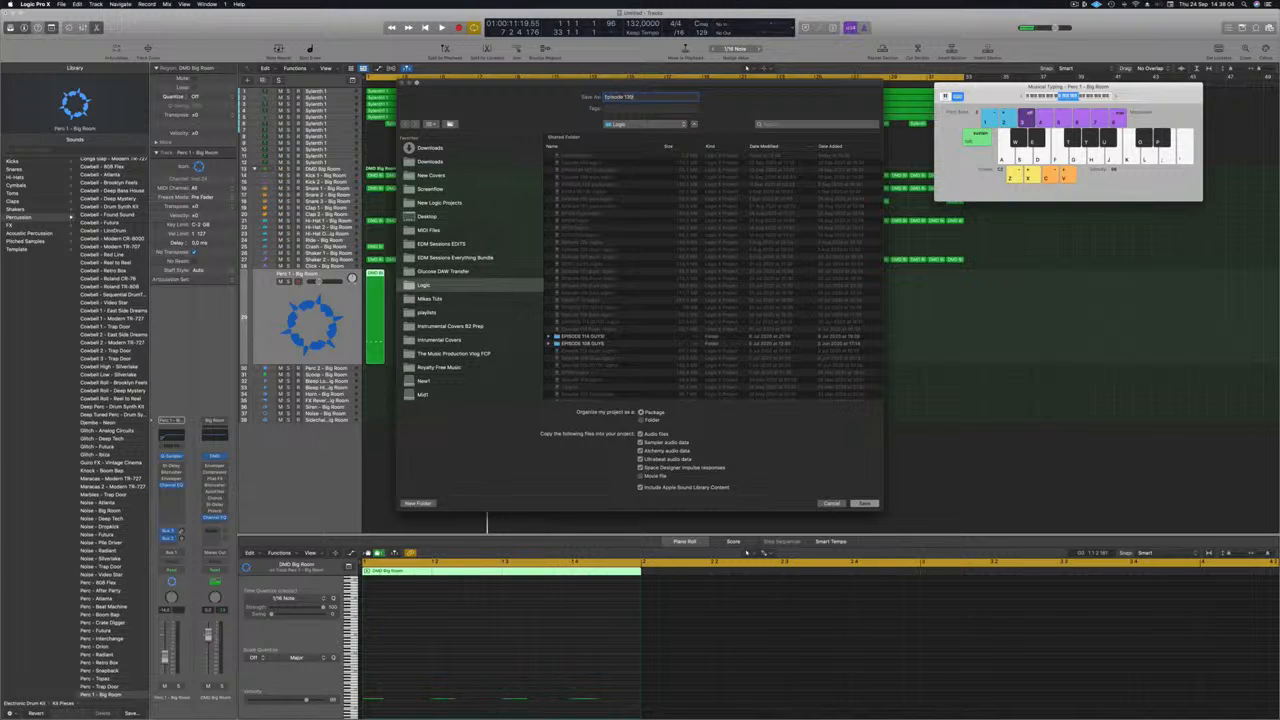
Confirm saving the project under its new name and play the arrangement from bar 1.
key("Return")
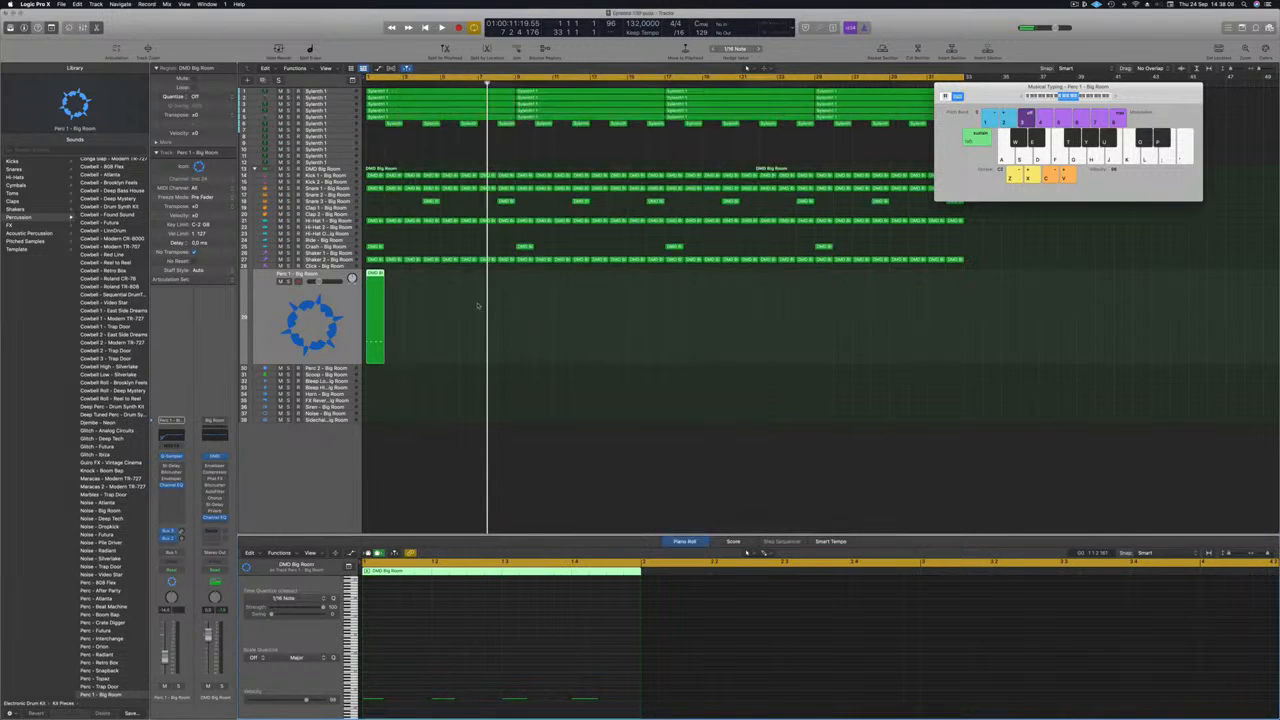
key("Return")
key("space")
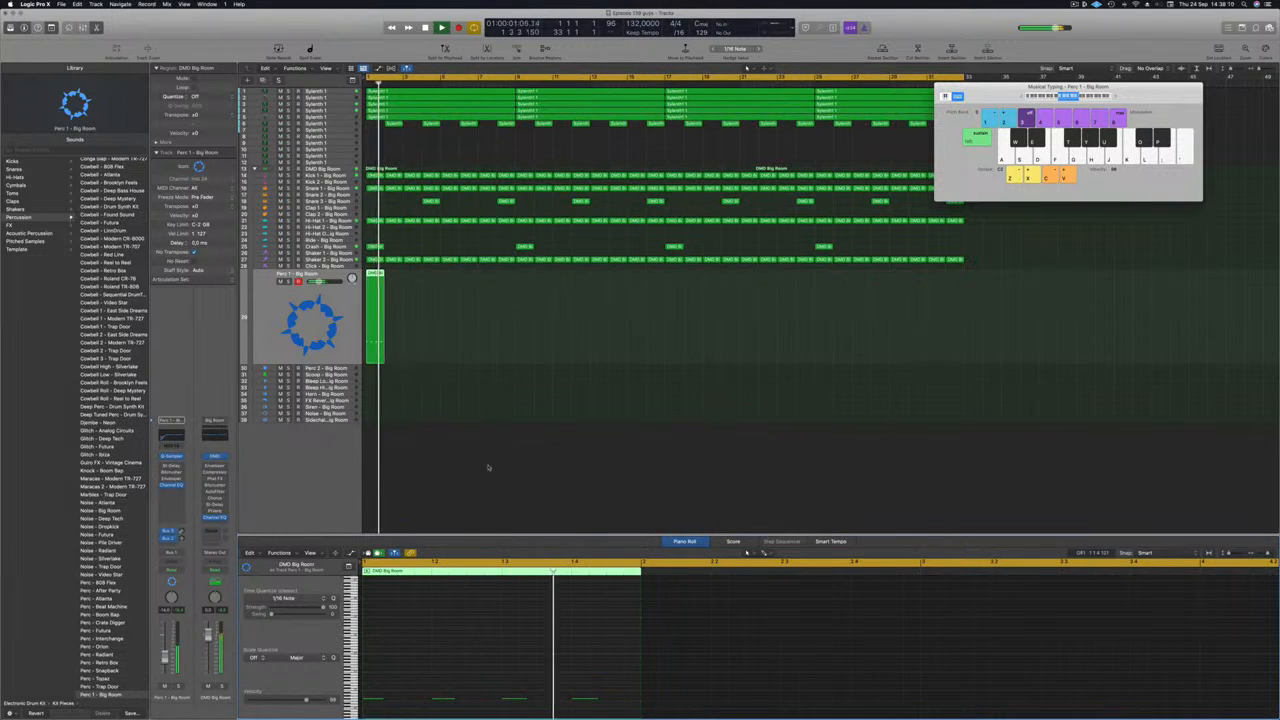
key("Return")
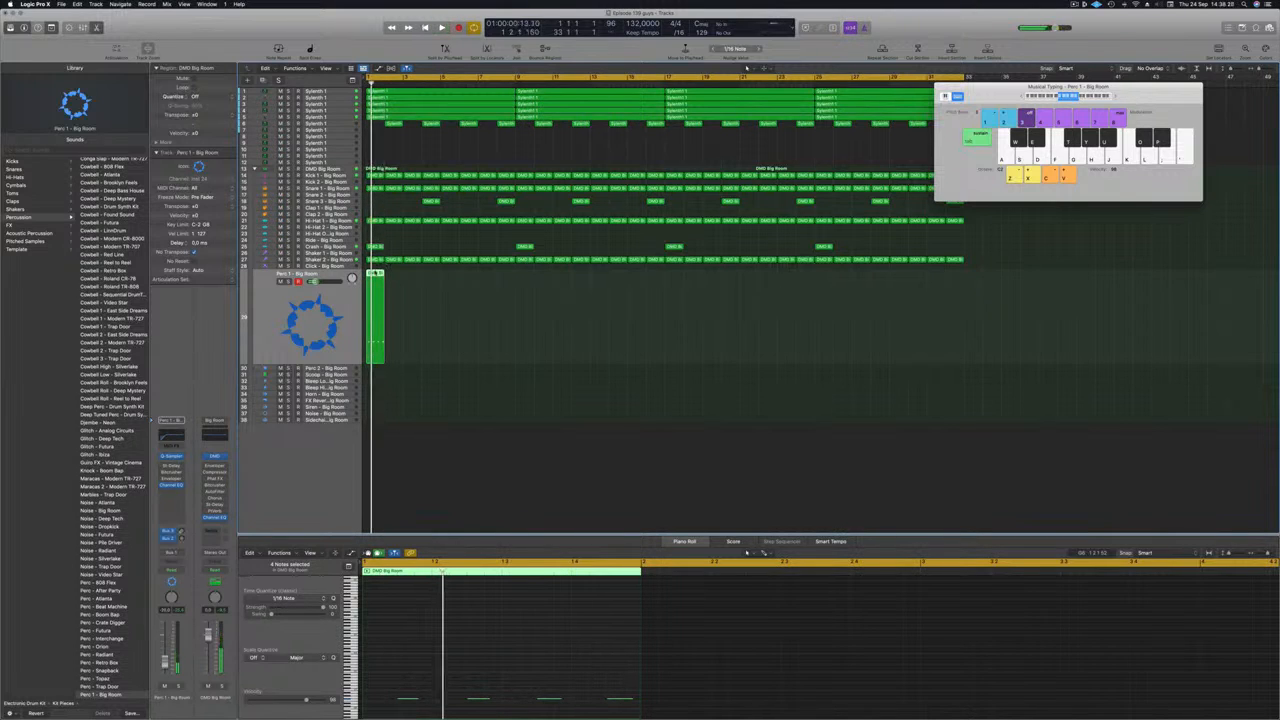
Copy the Perc 1 region back-to-back through bar 33, auditioning it soloed and unsoloed.
left_click_drag(375, 273, 450, 287)
key("space")
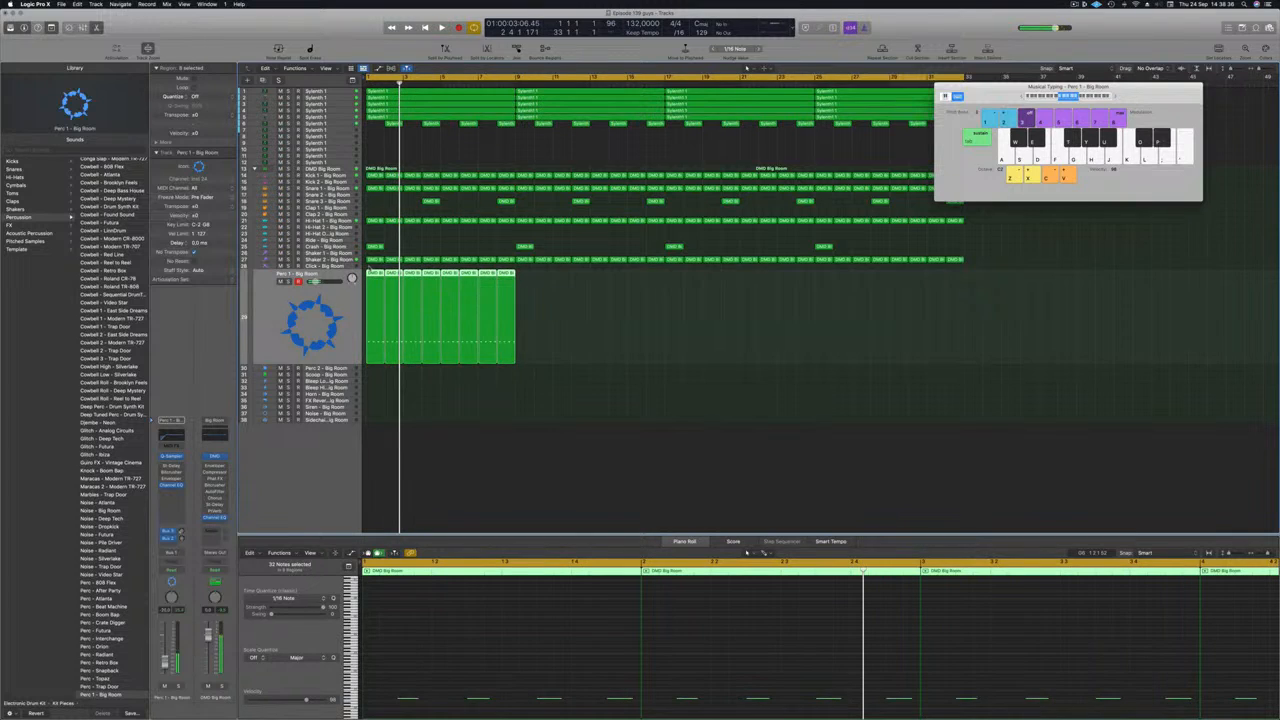
left_click_drag(371, 273, 526, 293)
left_click_drag(750, 325, 676, 303)
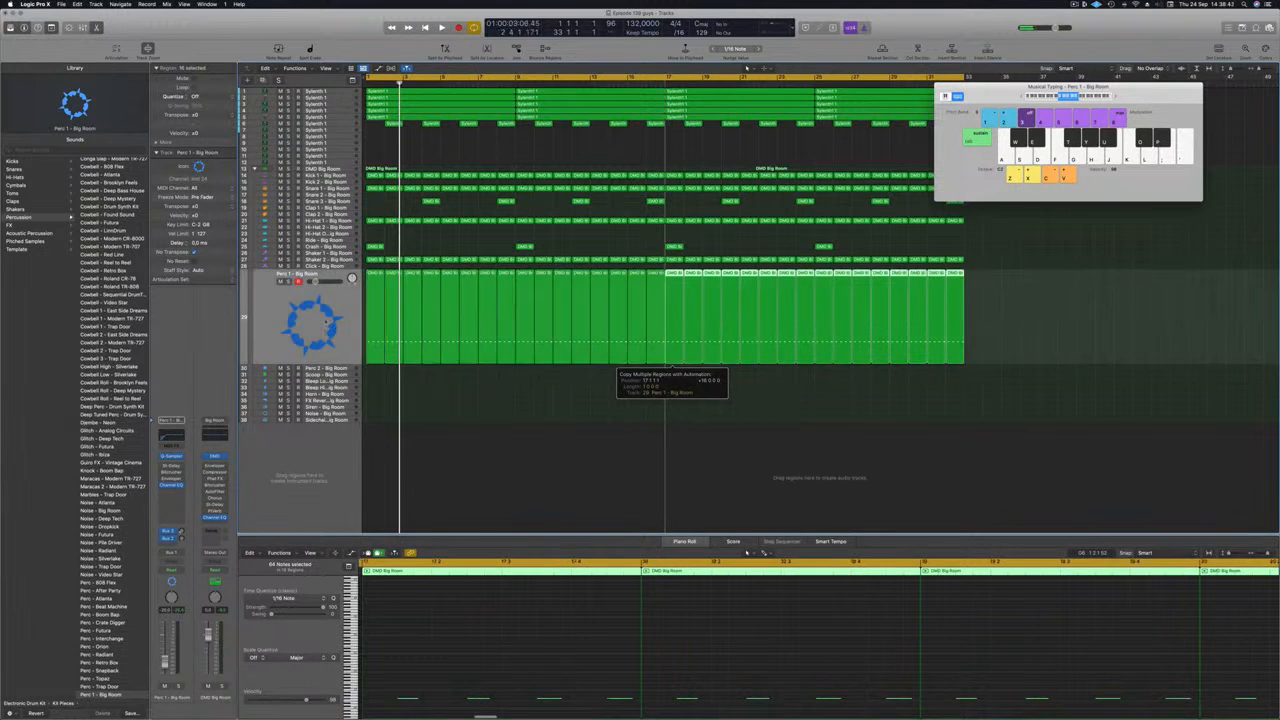
key("space")
left_click(269, 309)
key("Return")
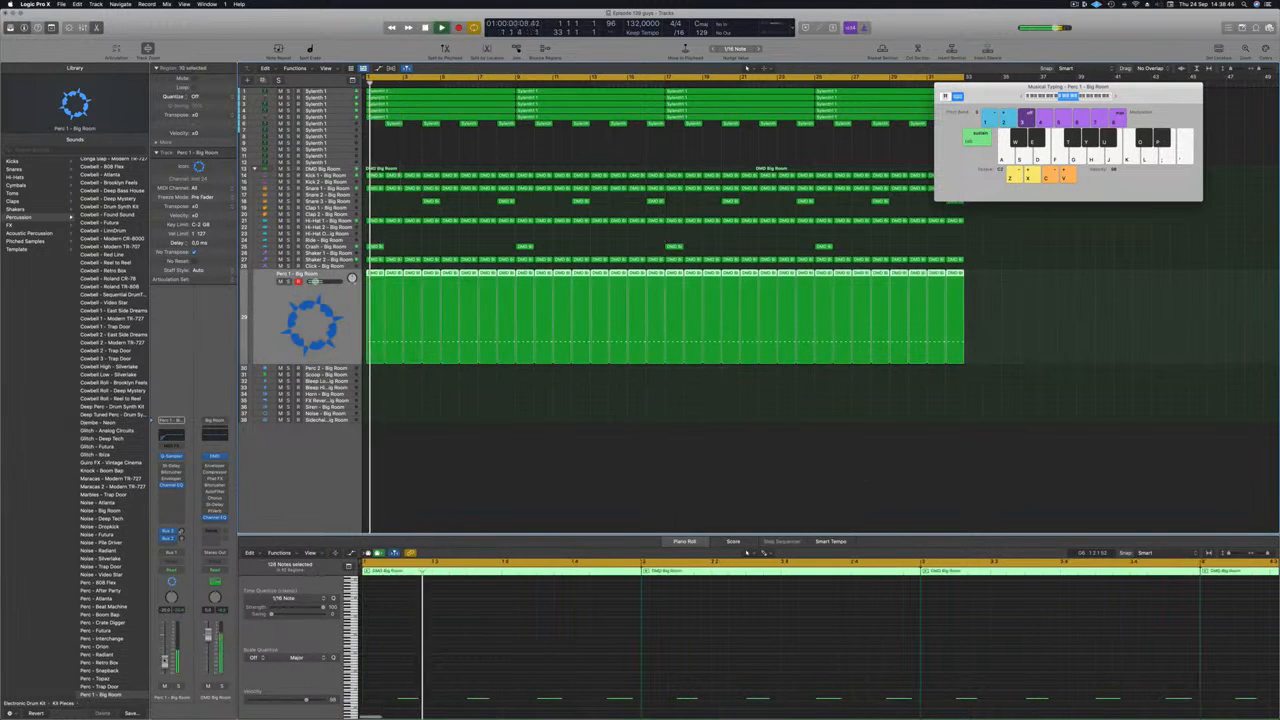
key("Return")
key("ctrl+s")
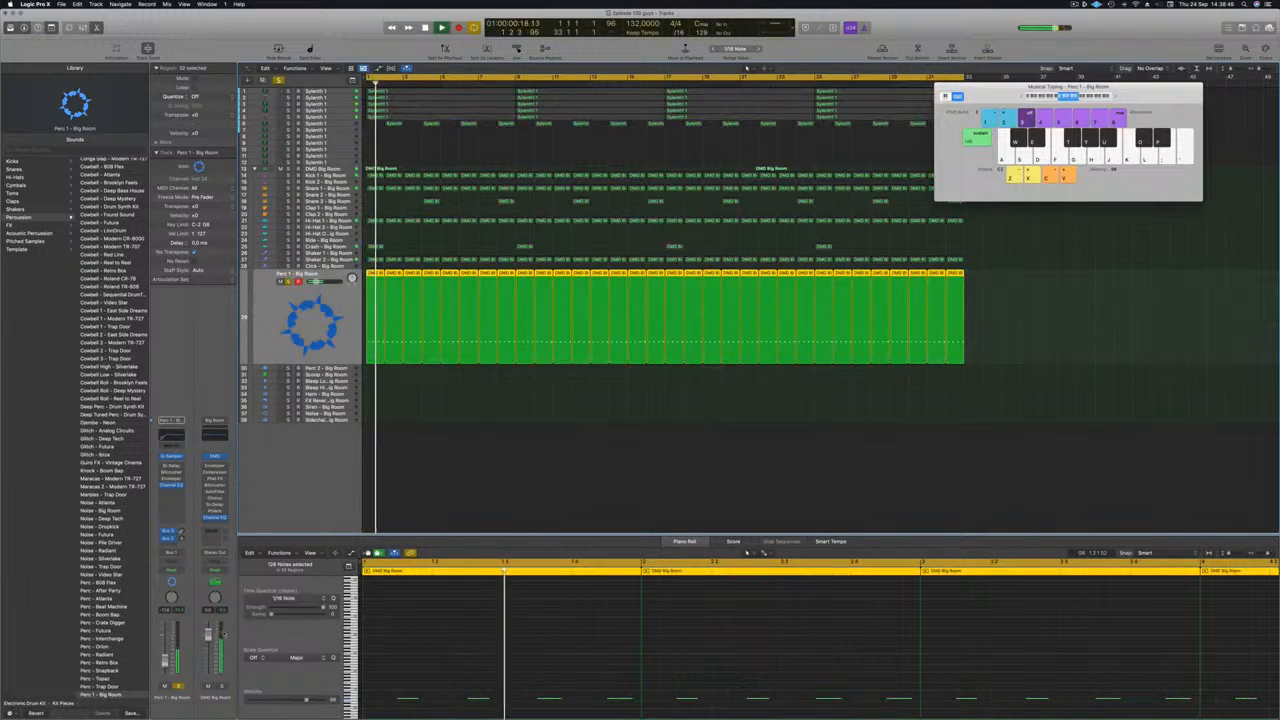
key("ctrl+s")
key("Return")
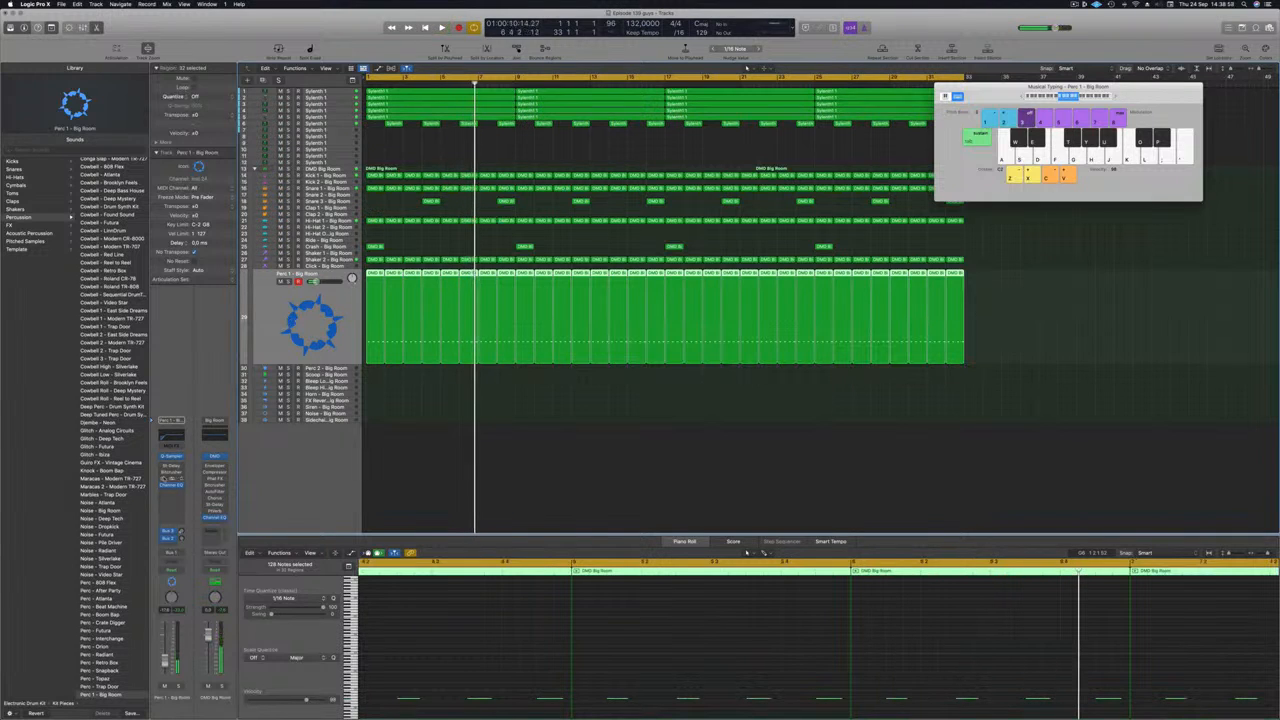
Open the Stereo Delay on Perc 1 and step through its Dual presets toward Dual 1/2 Note Feedback.
left_click(172, 467)
key("space")
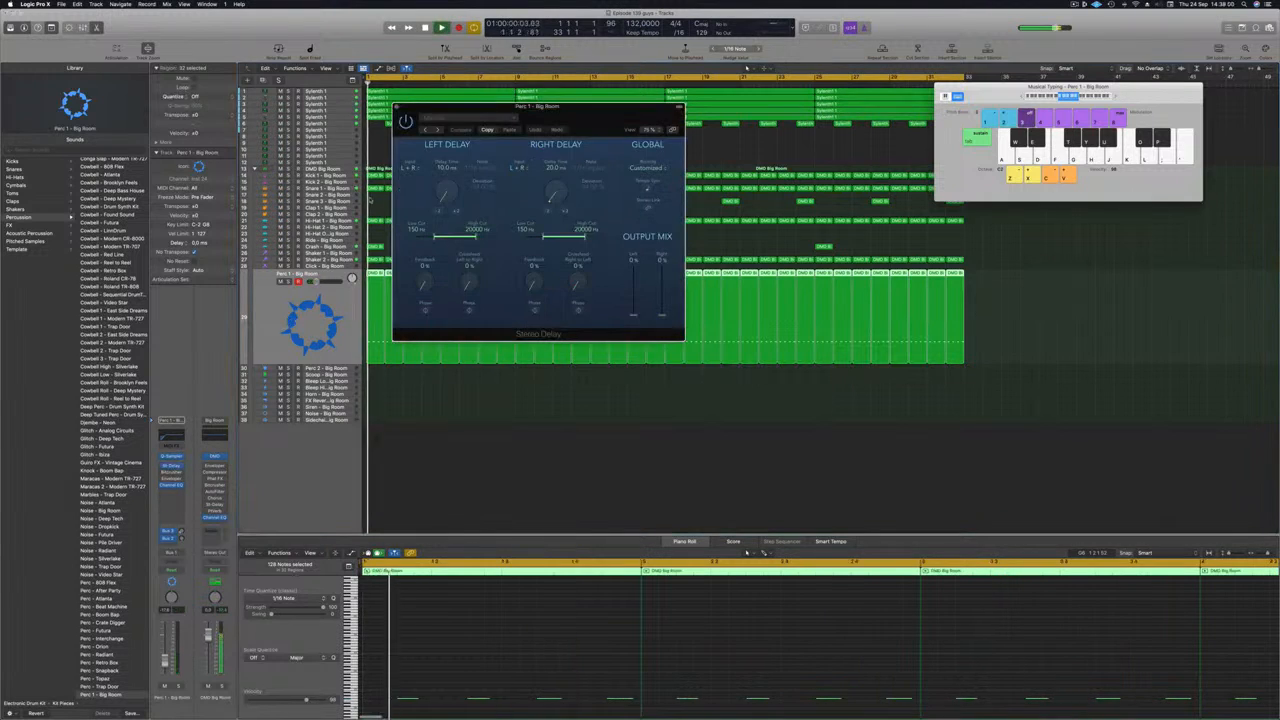
left_click(426, 131)
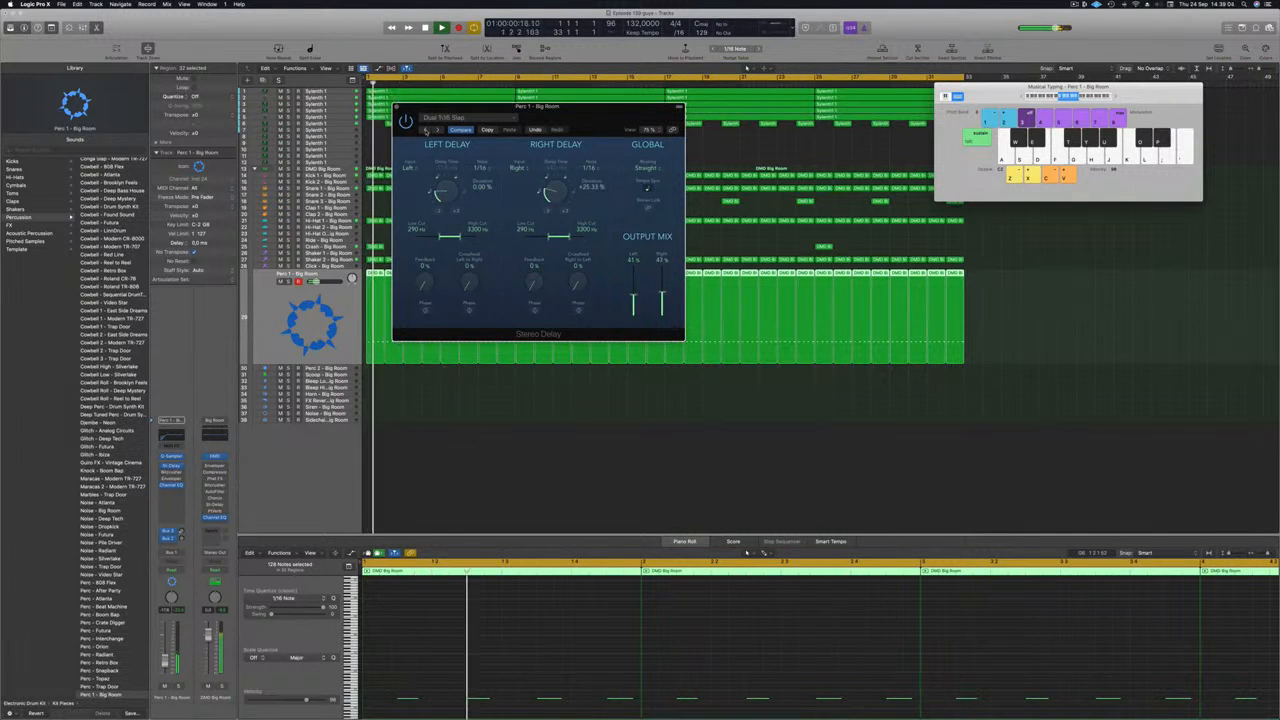
left_click(426, 131)
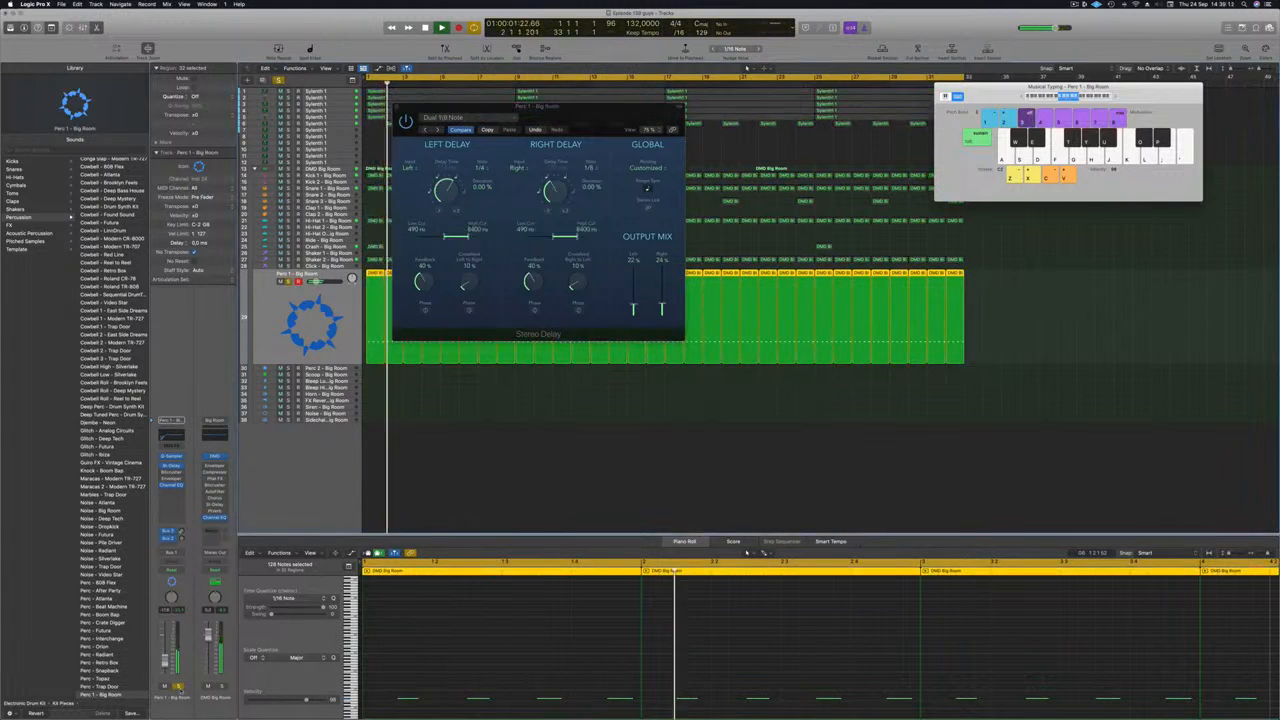
left_click(427, 130)
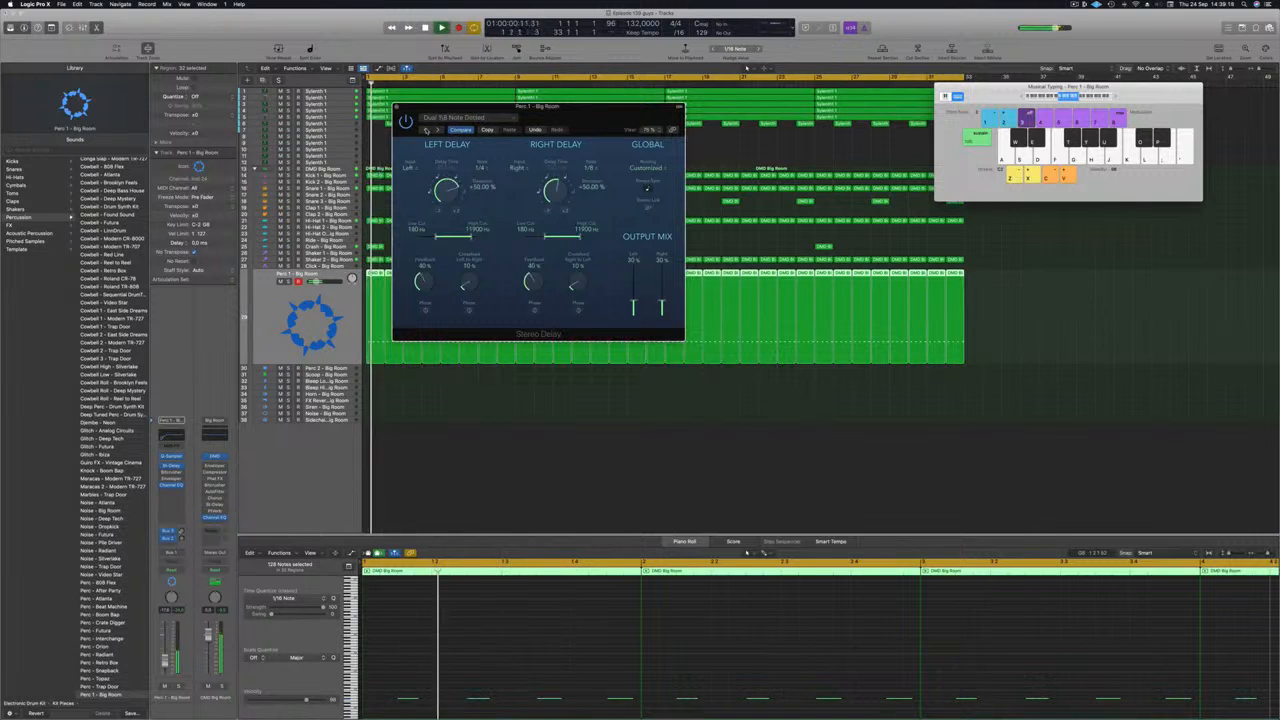
left_click(180, 687)
left_click(180, 687)
key("Return")
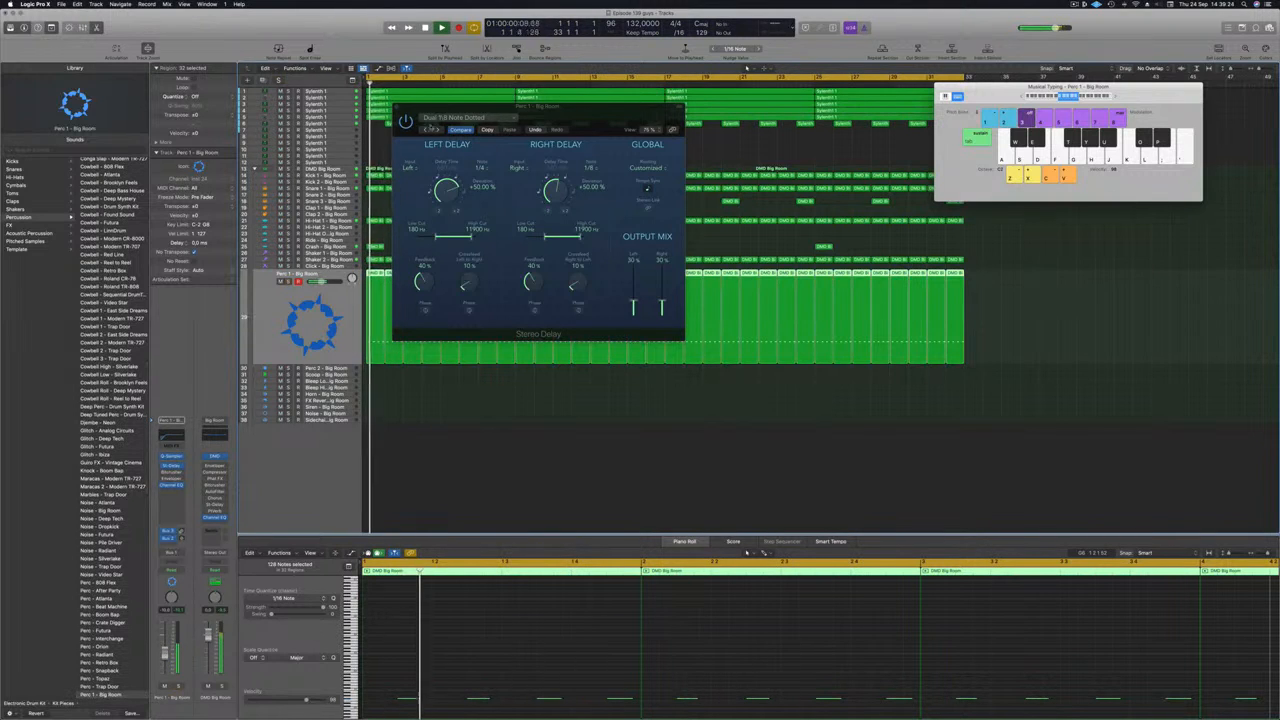
Set both delay High Cut knobs to 20000 Hz and close the Stereo Delay window.
left_click_drag(510, 107, 531, 97)
key("Return")
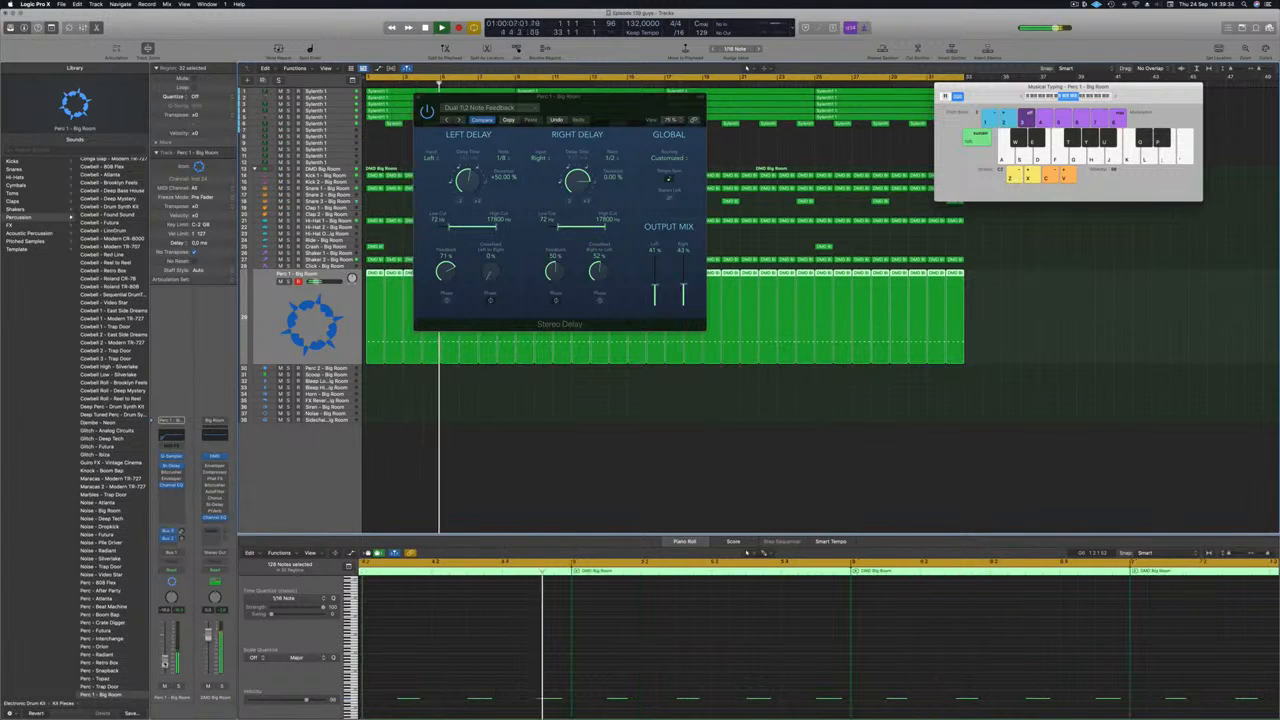
left_click(556, 120)
left_click_drag(496, 227, 508, 227)
key("Return")
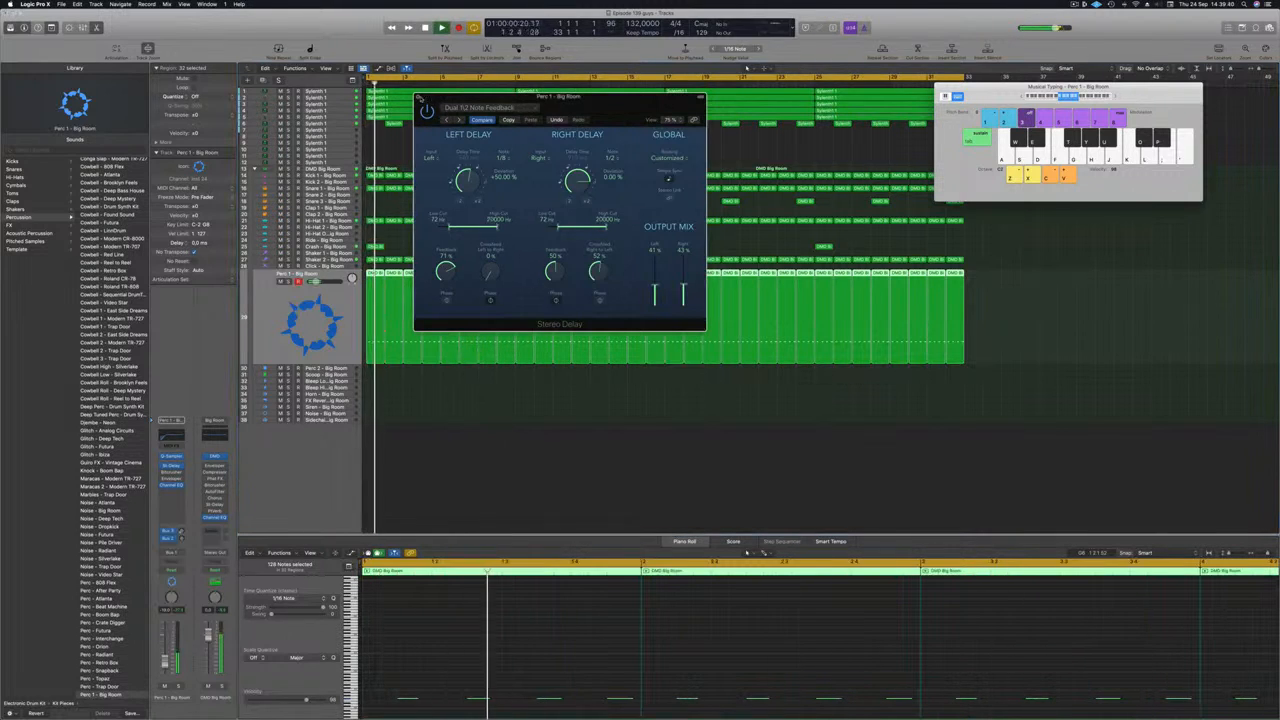
left_click(419, 97)
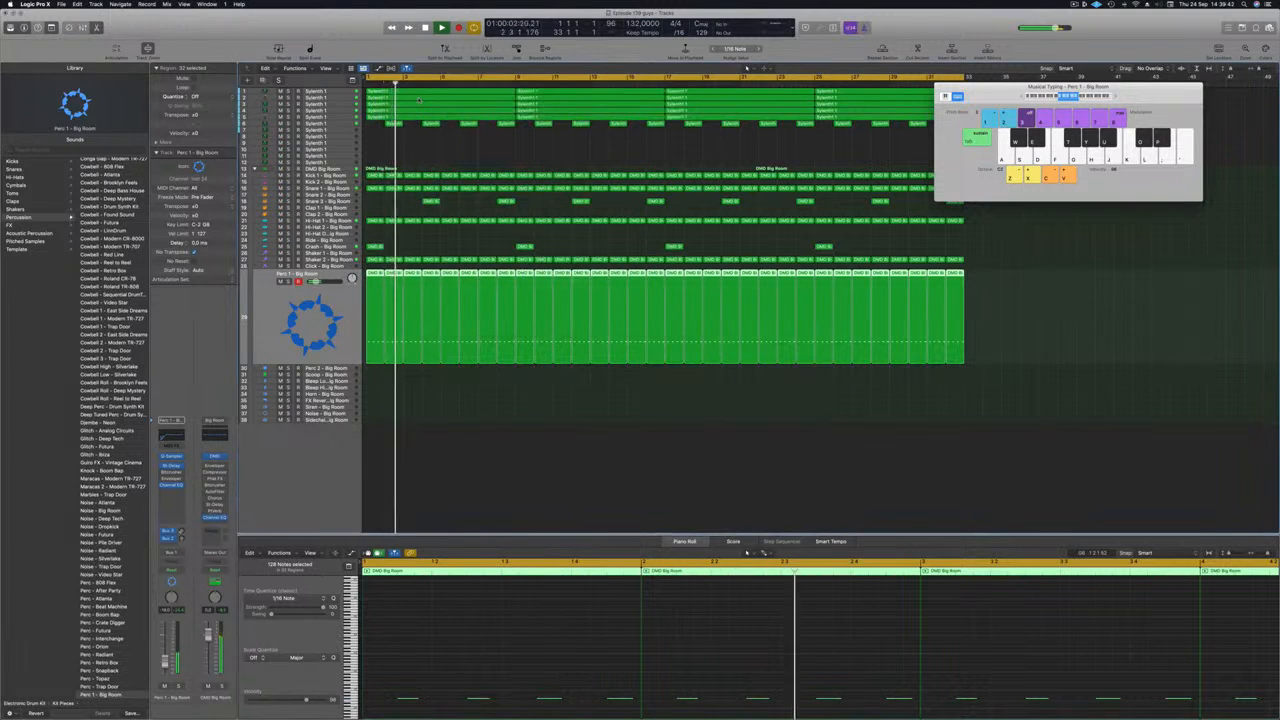
Select the Shaker 2 track and insert a stereo Compressor on it.
key("Return")
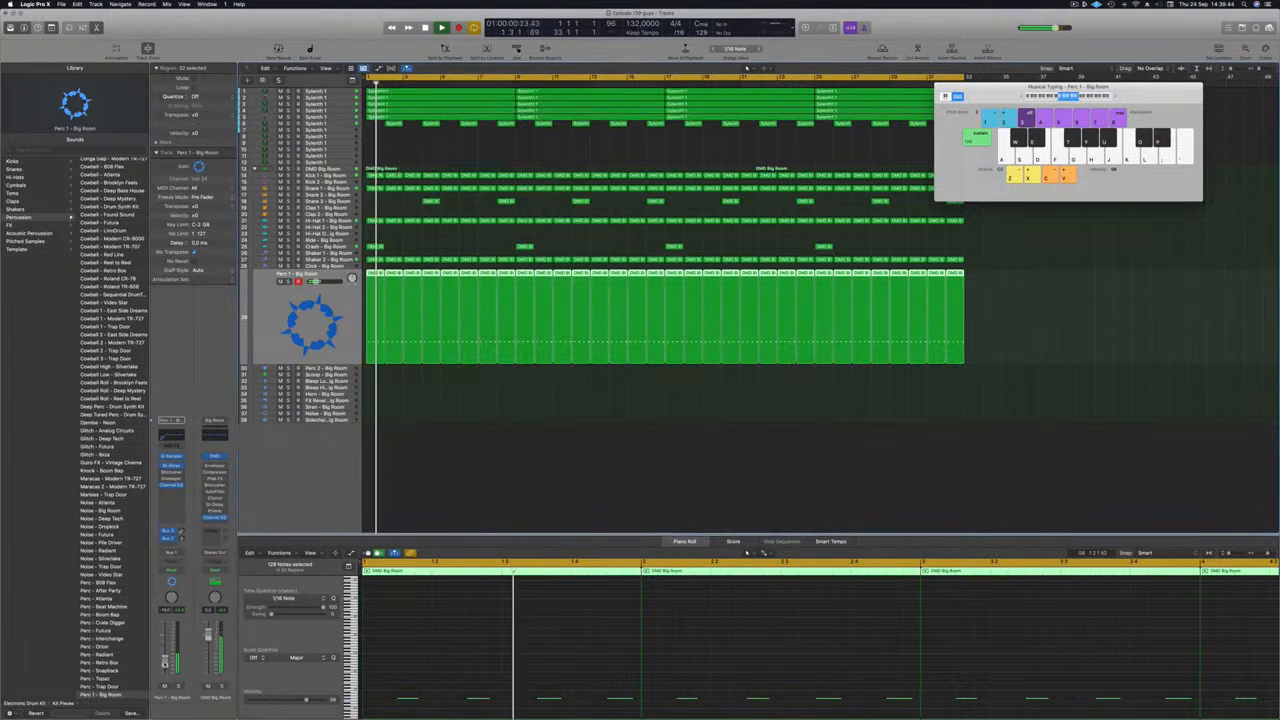
left_click(431, 512)
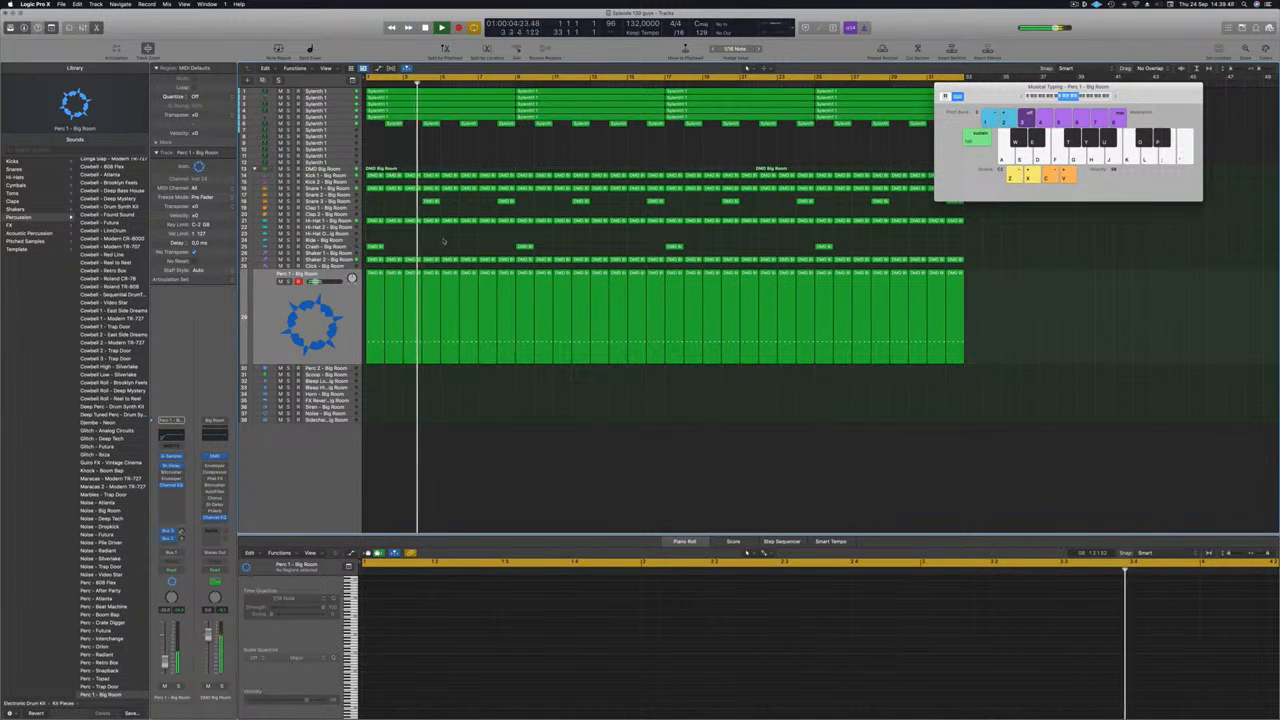
key("Return")
key("Up")
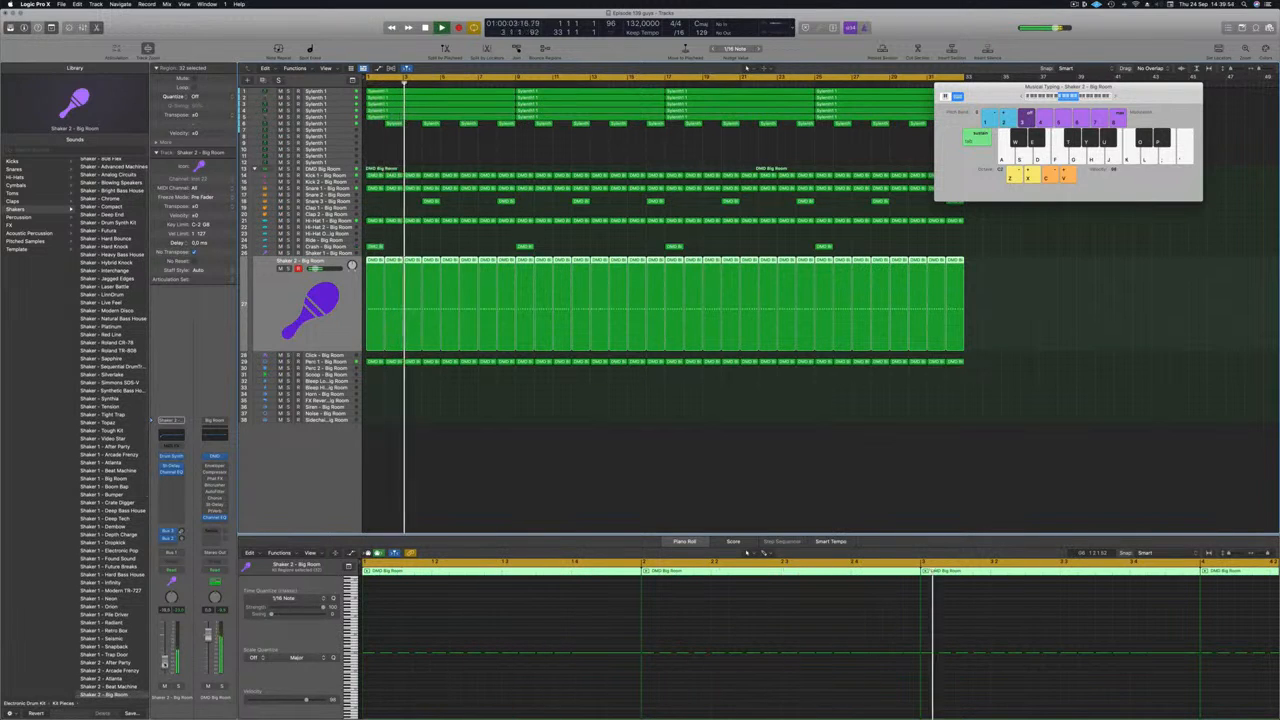
key("Return")
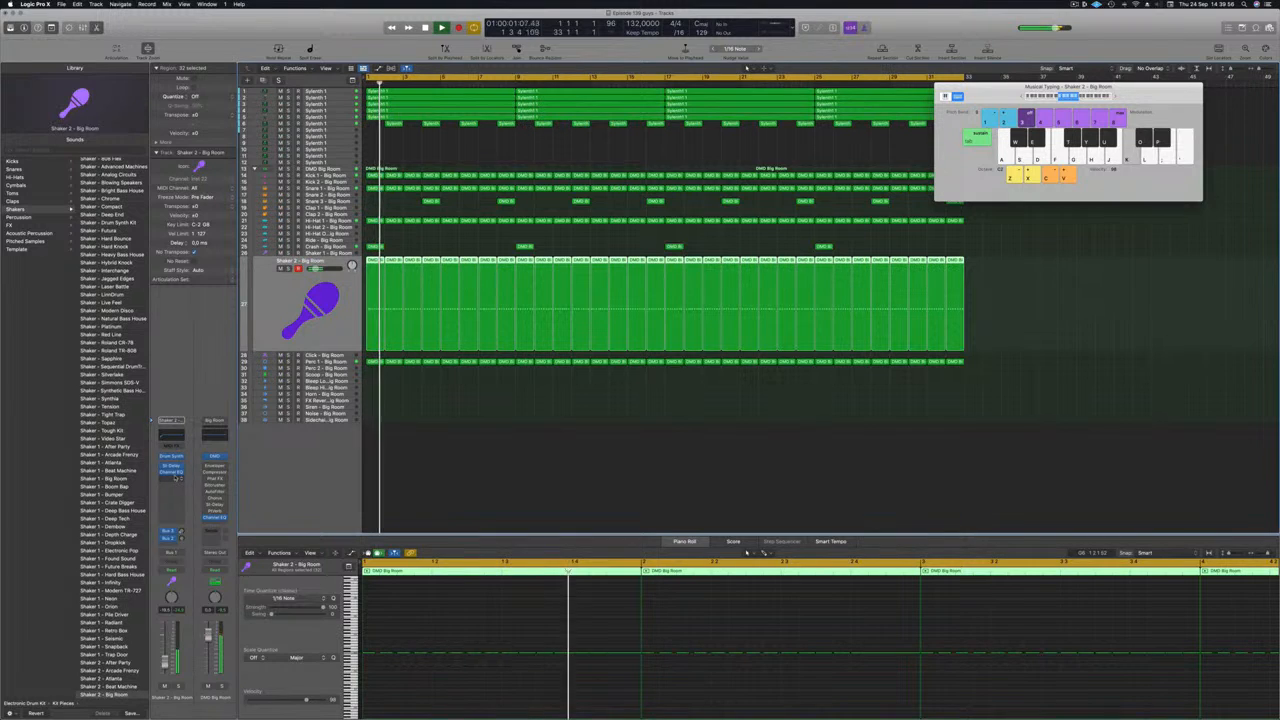
left_click(179, 484)
mouse_move(185, 503)
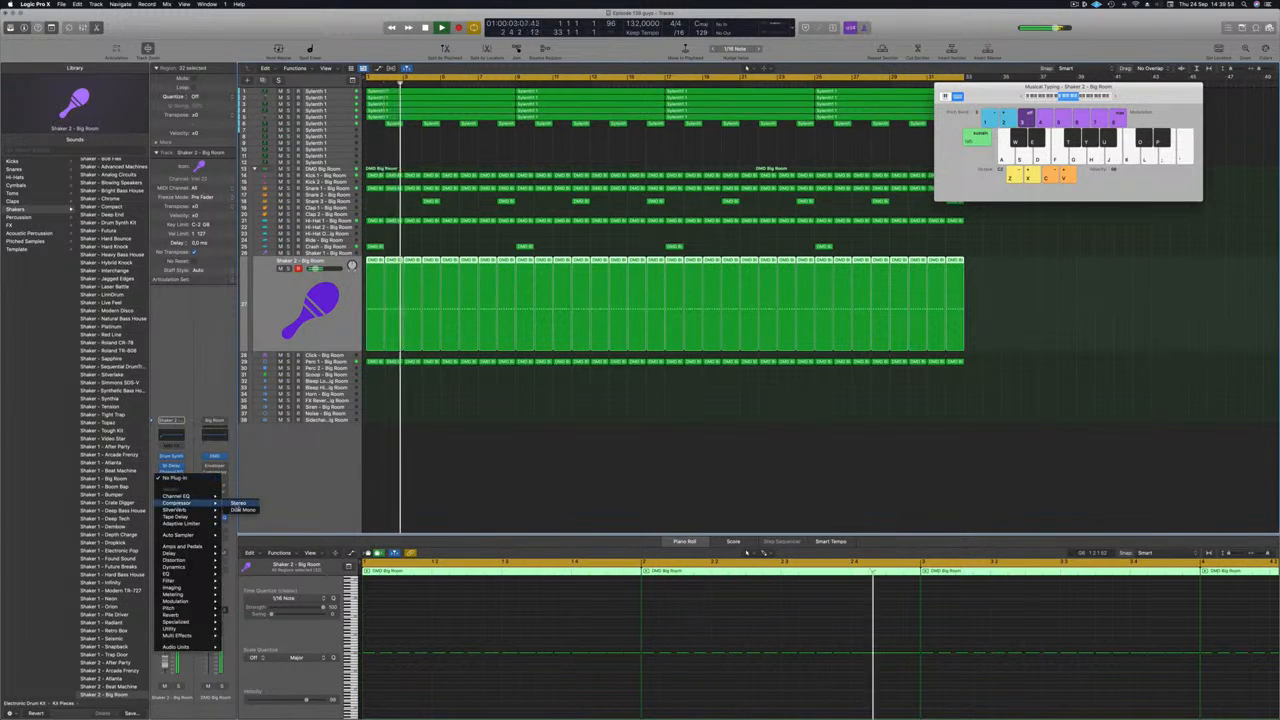
left_click(241, 503)
Set the Compressor side chain to Kick 1 - Big Room (Inst 9) and close its window.
left_click(748, 118)
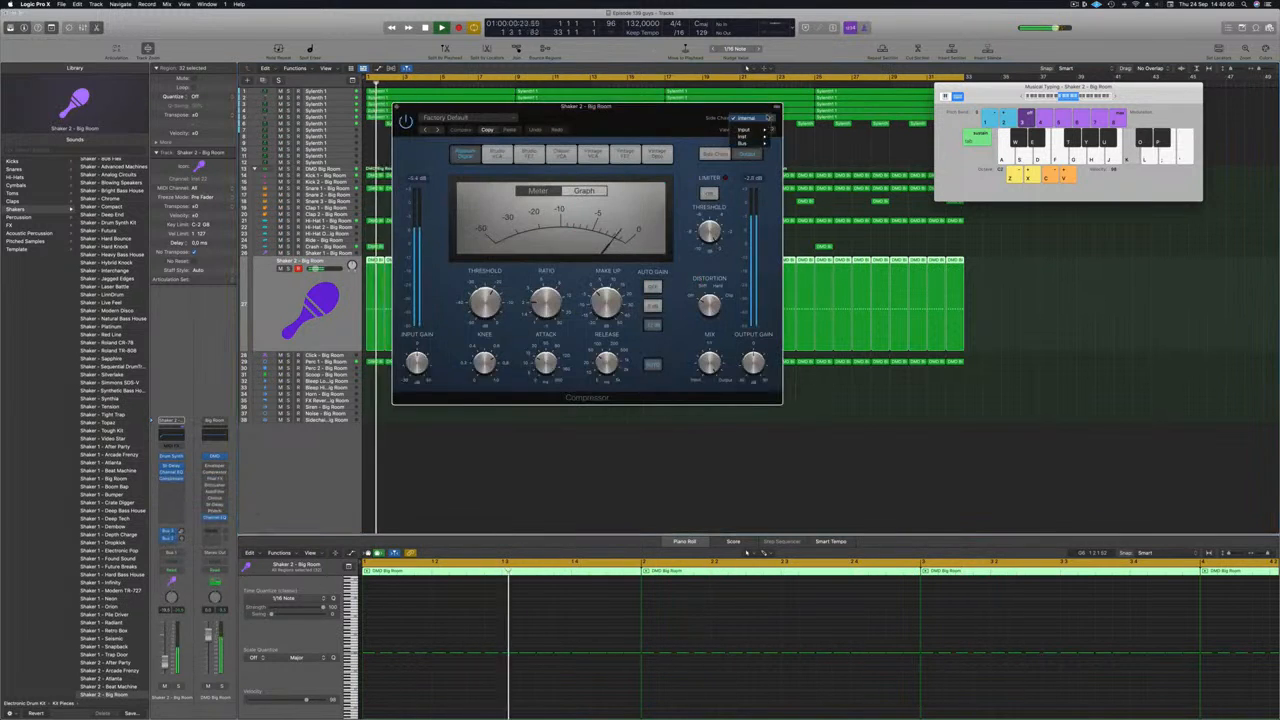
mouse_move(745, 136)
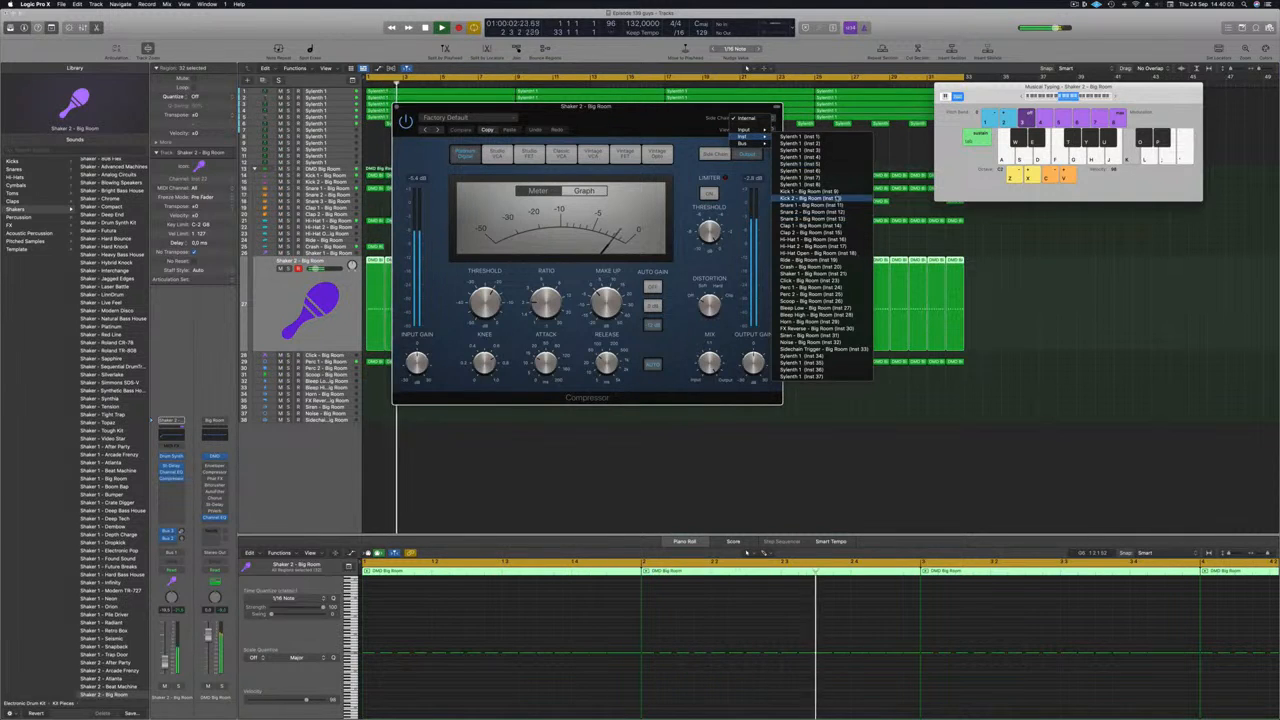
left_click(815, 191)
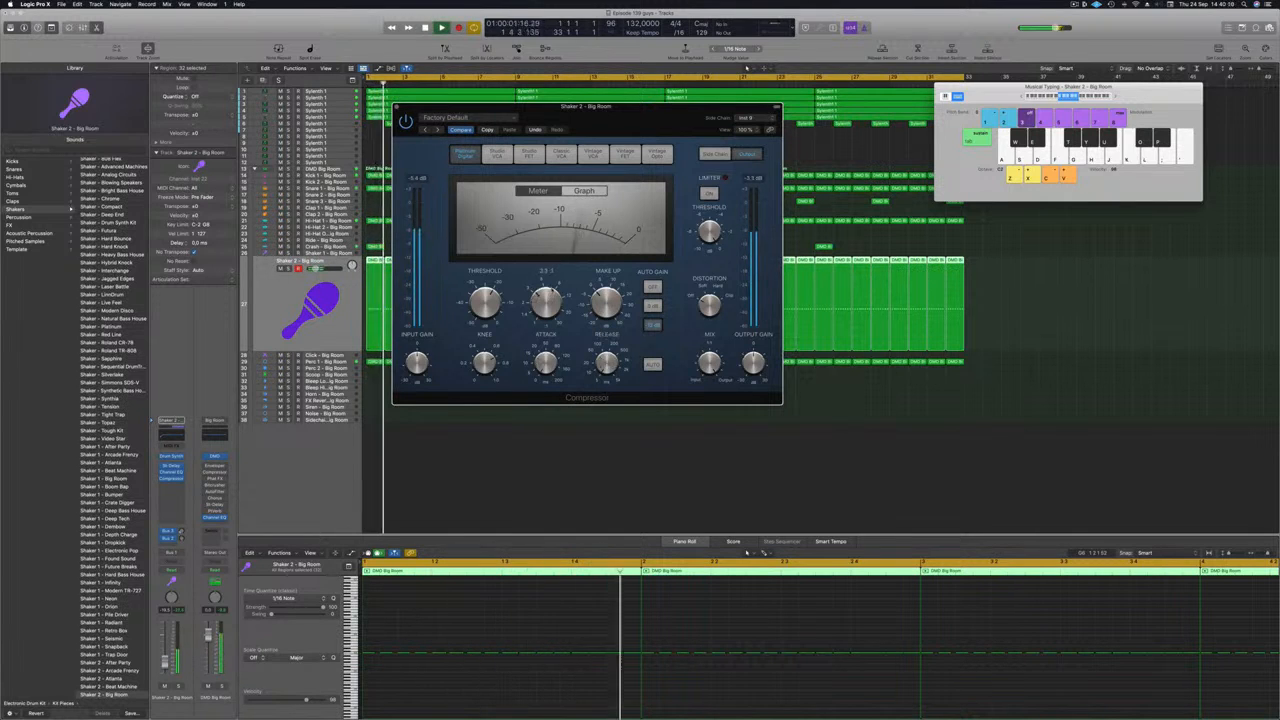
key("Return")
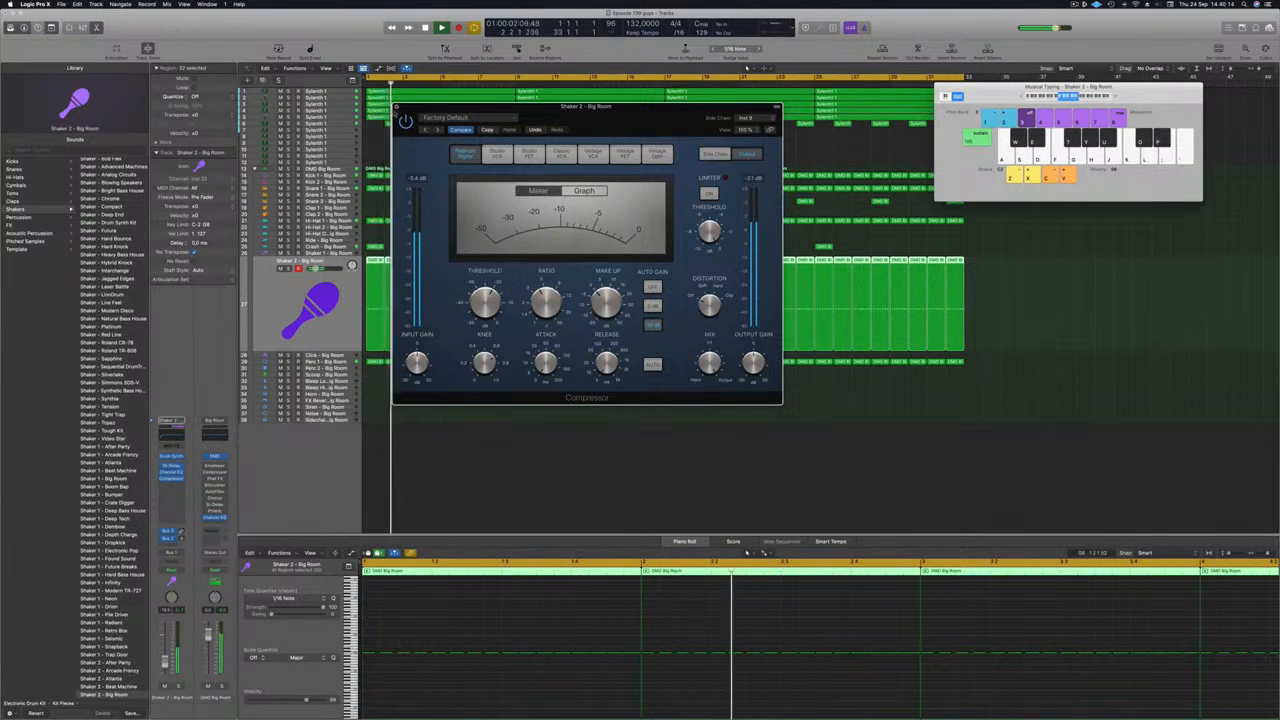
key("super+w")
key("Return")
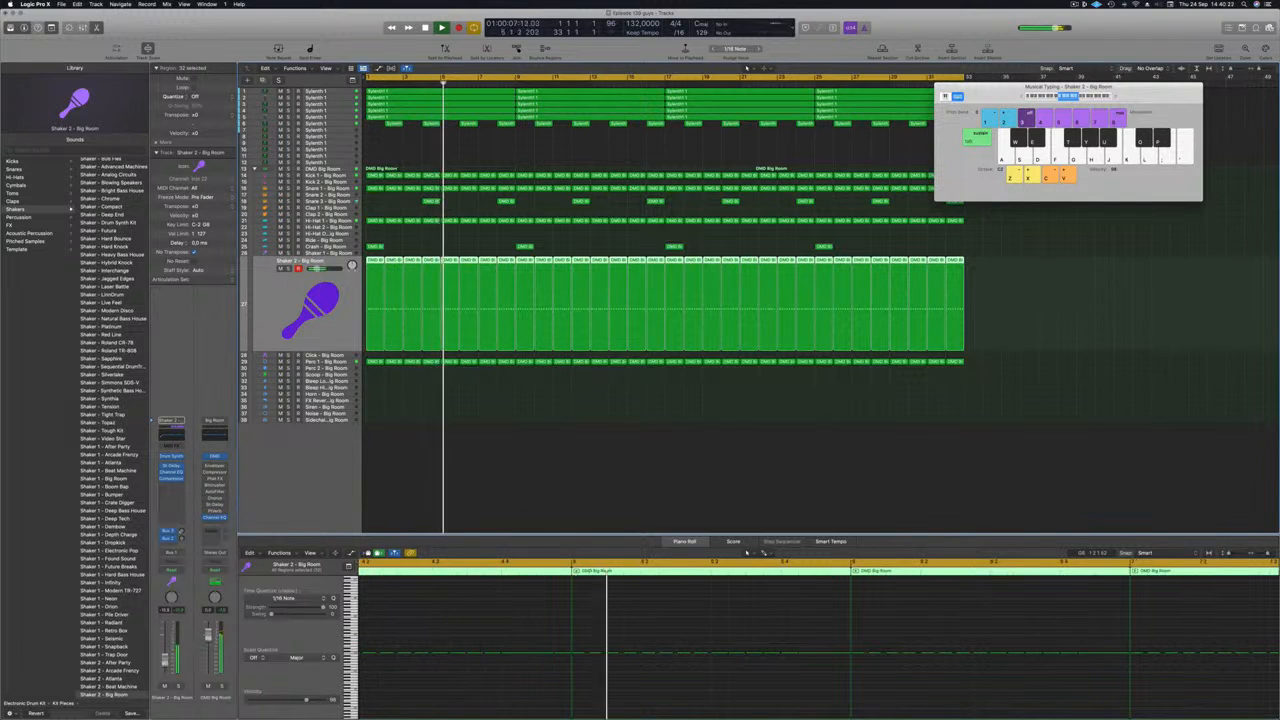
Move the first Perc 2 region down onto the Scoop track.
left_click(597, 504)
scroll(543, 471, "down", 3)
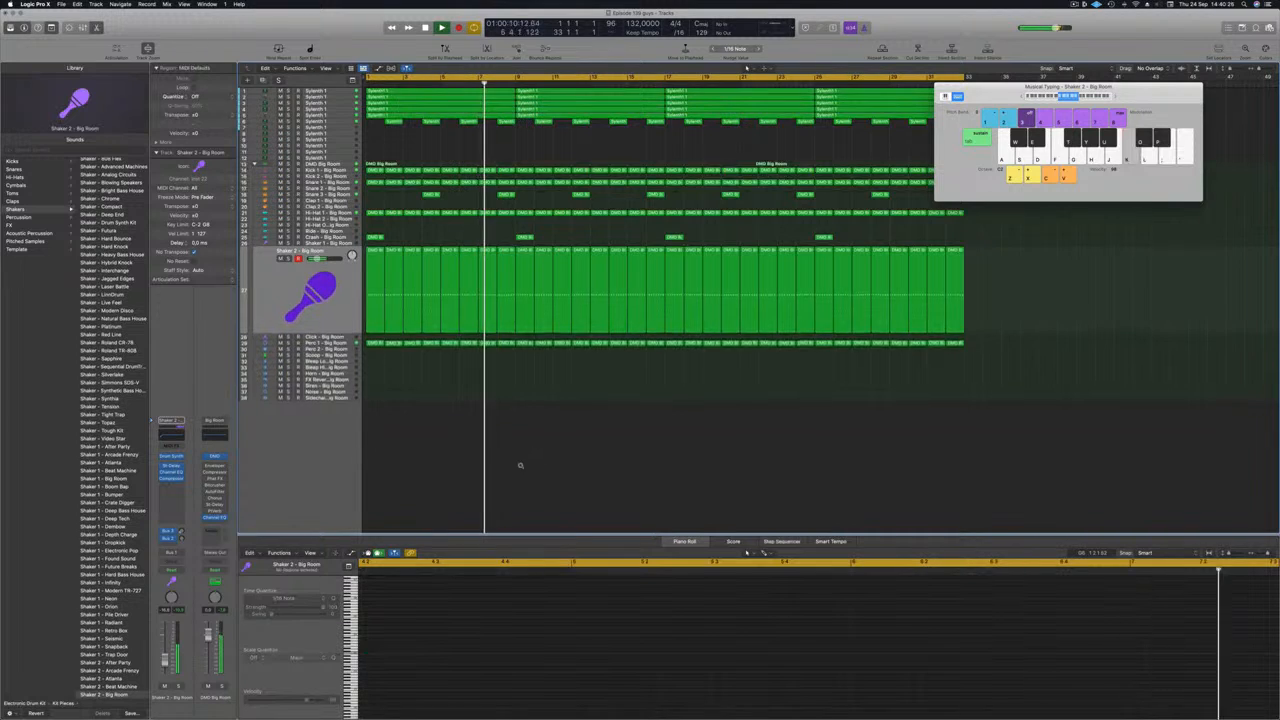
scroll(389, 409, "down", 1)
key("space")
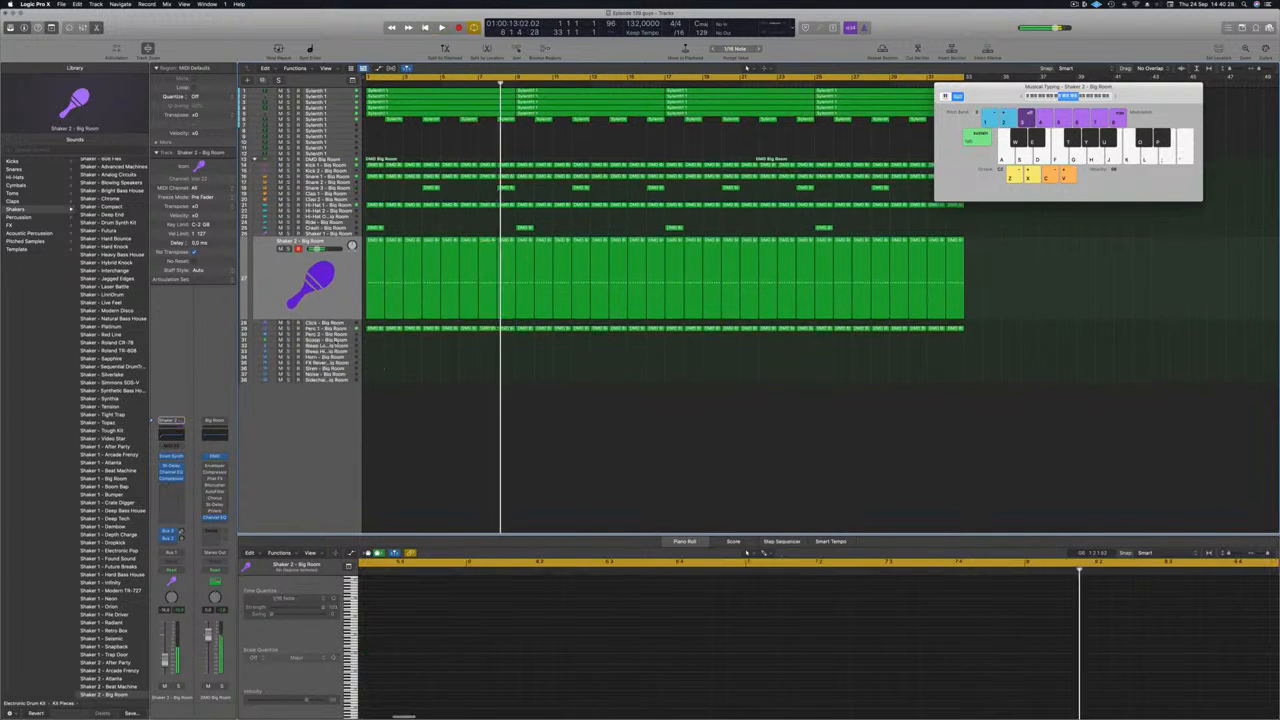
left_click(337, 342)
left_click(371, 251)
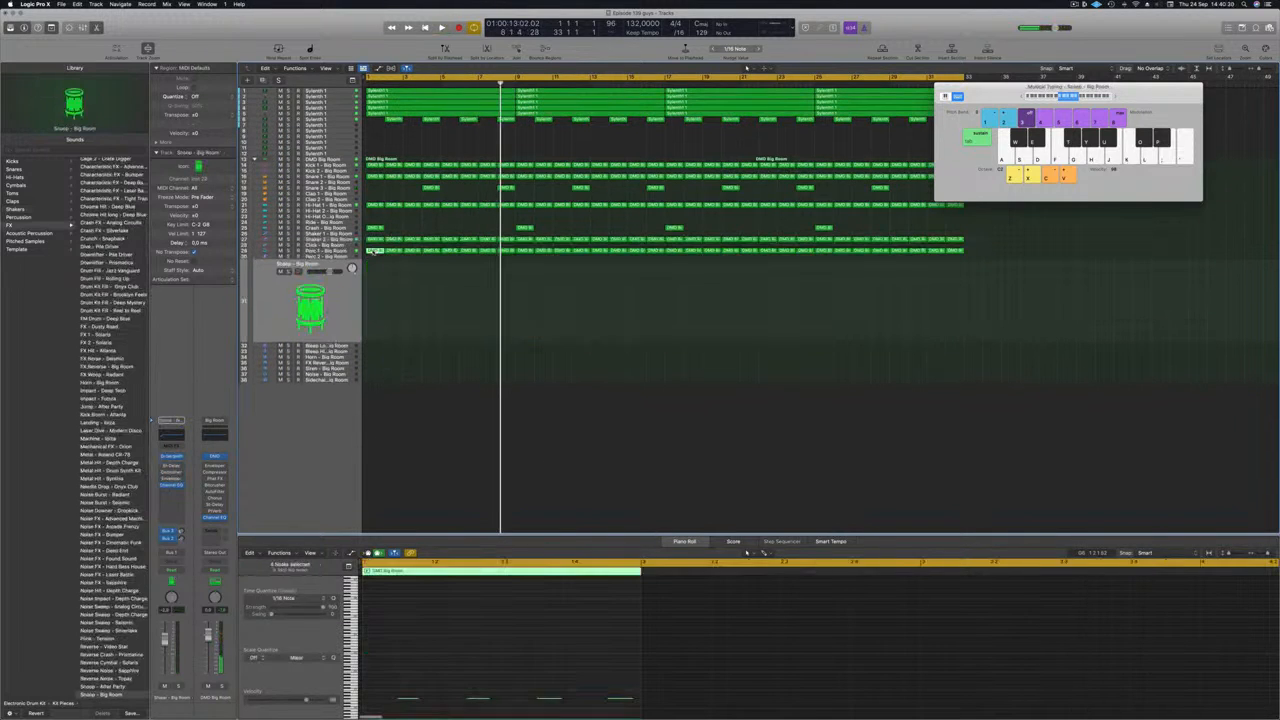
left_click_drag(371, 251, 372, 300)
Select three of the region's notes and repeat the short region twice with Cmd+R.
left_click_drag(380, 685, 577, 685)
key("space")
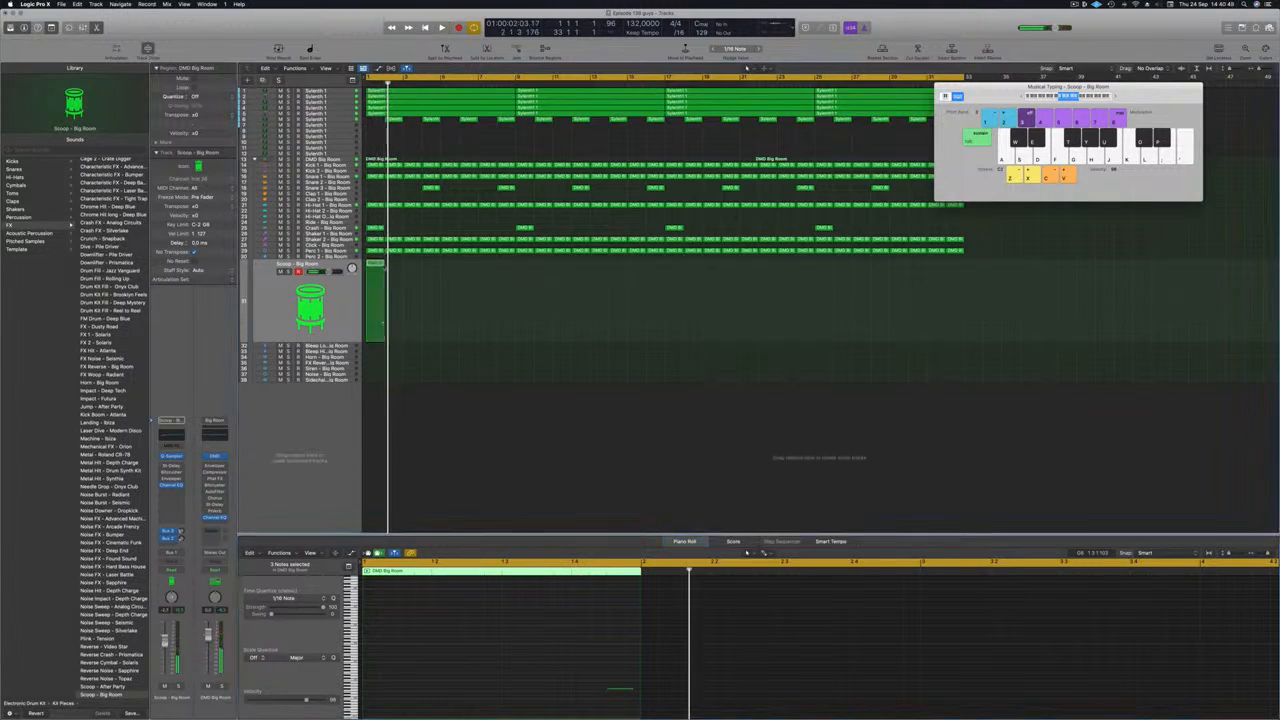
key("super+r")
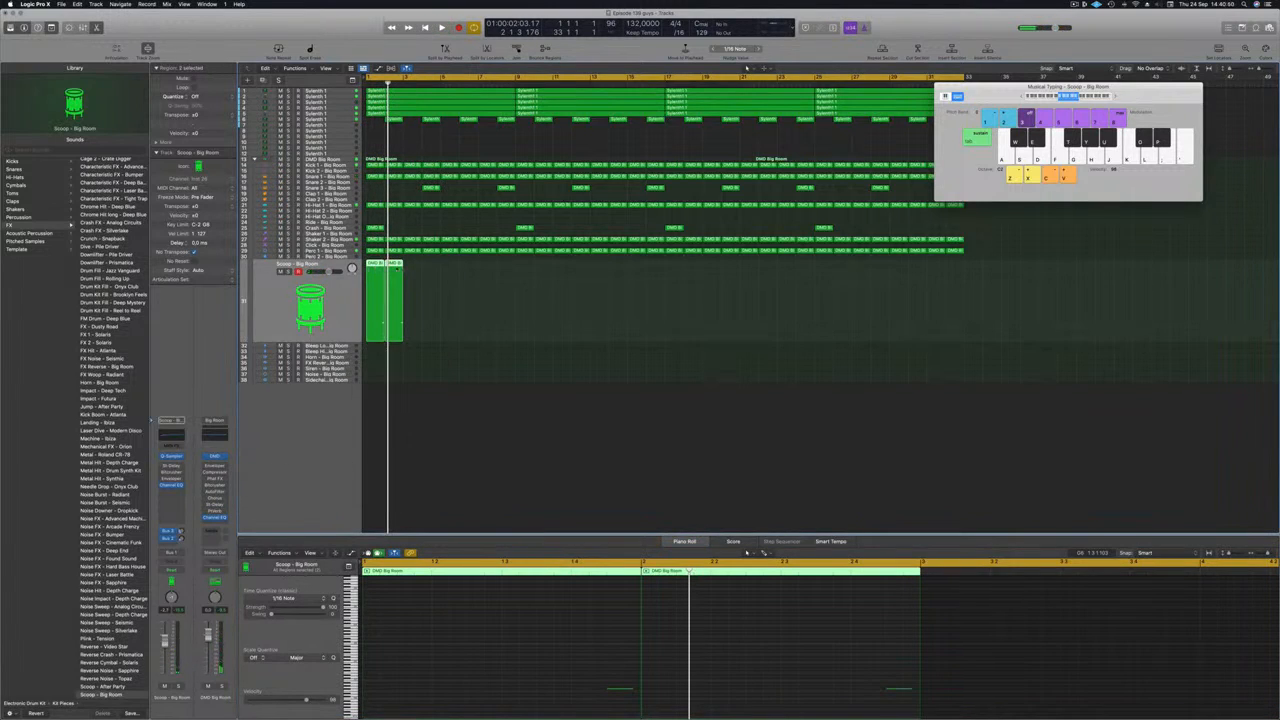
key("super+r")
key("space")
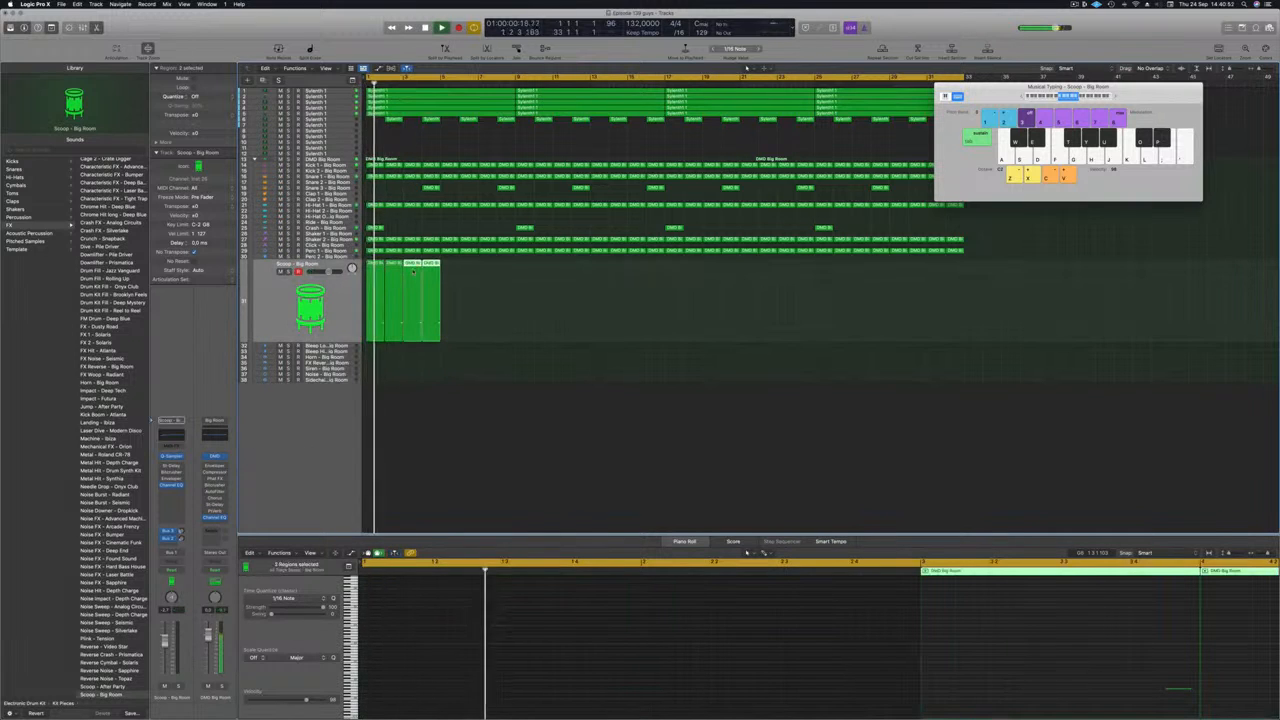
key("space")
Copy the four short Scoop regions to bar 5 and further along the song.
mouse_move(459, 275)
left_mouse_down()
mouse_move(365, 287)
mouse_move(457, 280)
left_mouse_up()
left_click_drag(551, 287, 517, 277)
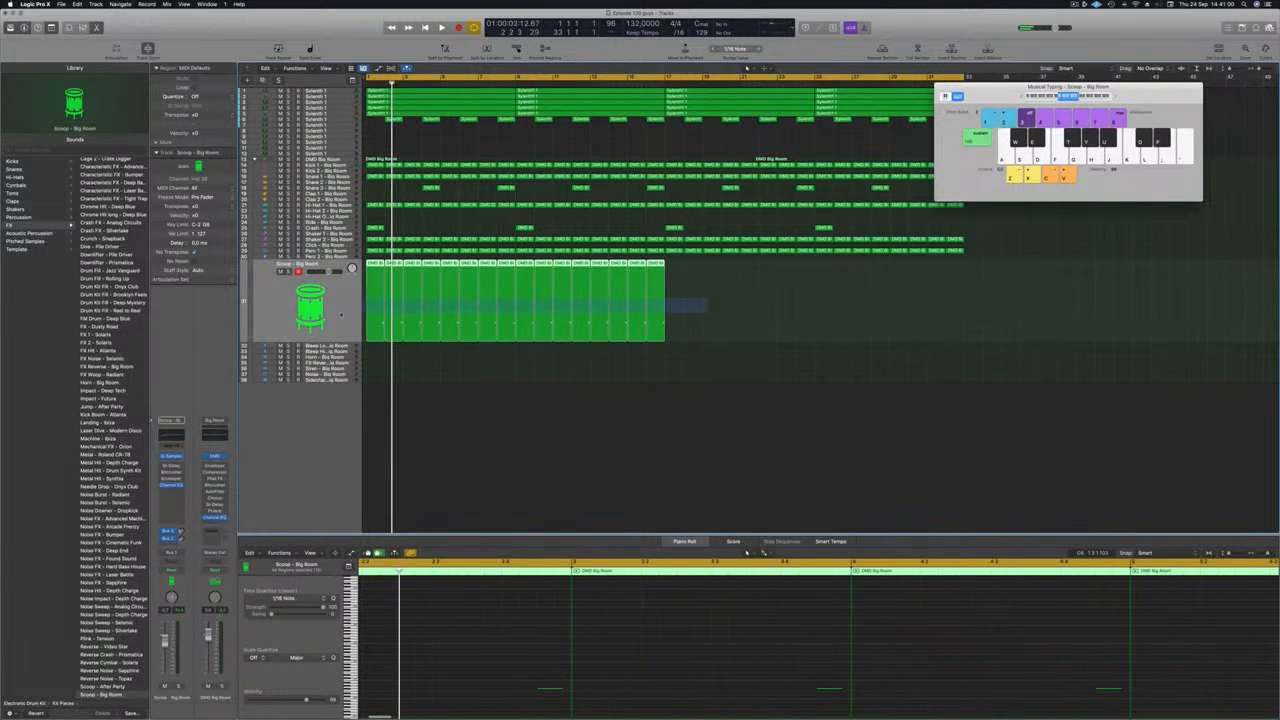
left_click_drag(374, 266, 676, 270)
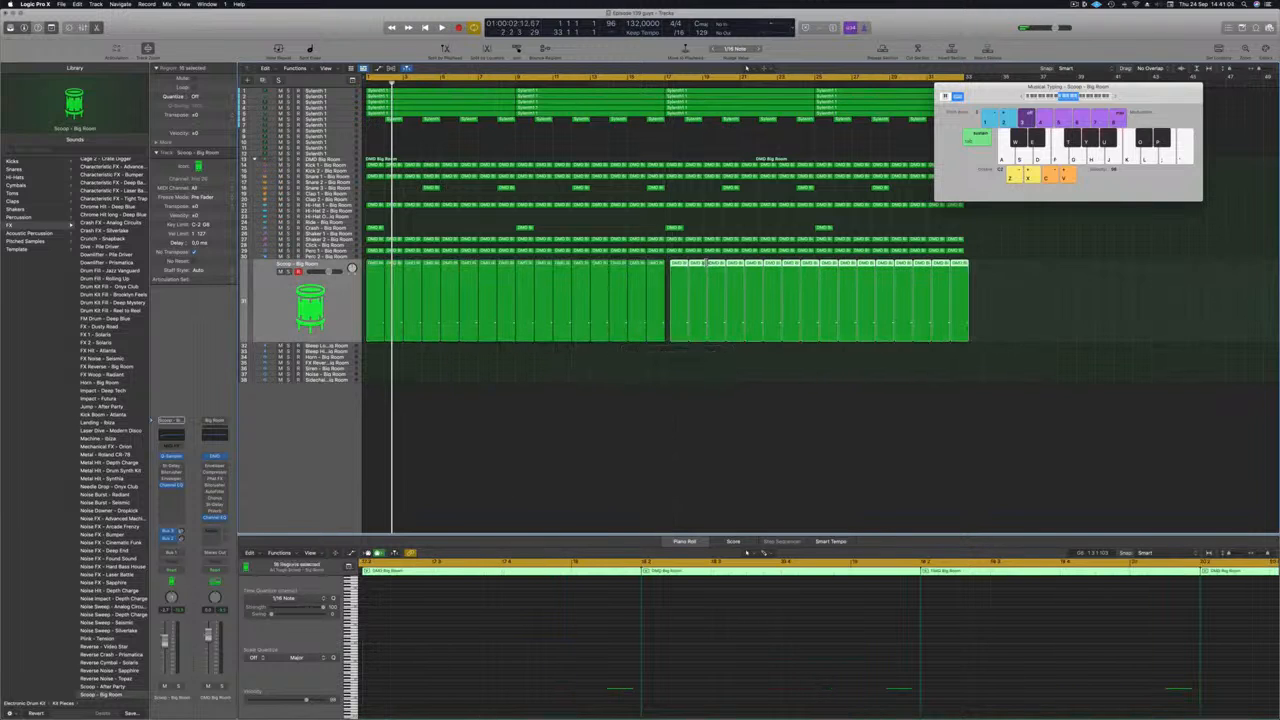
key("Return")
key("space")
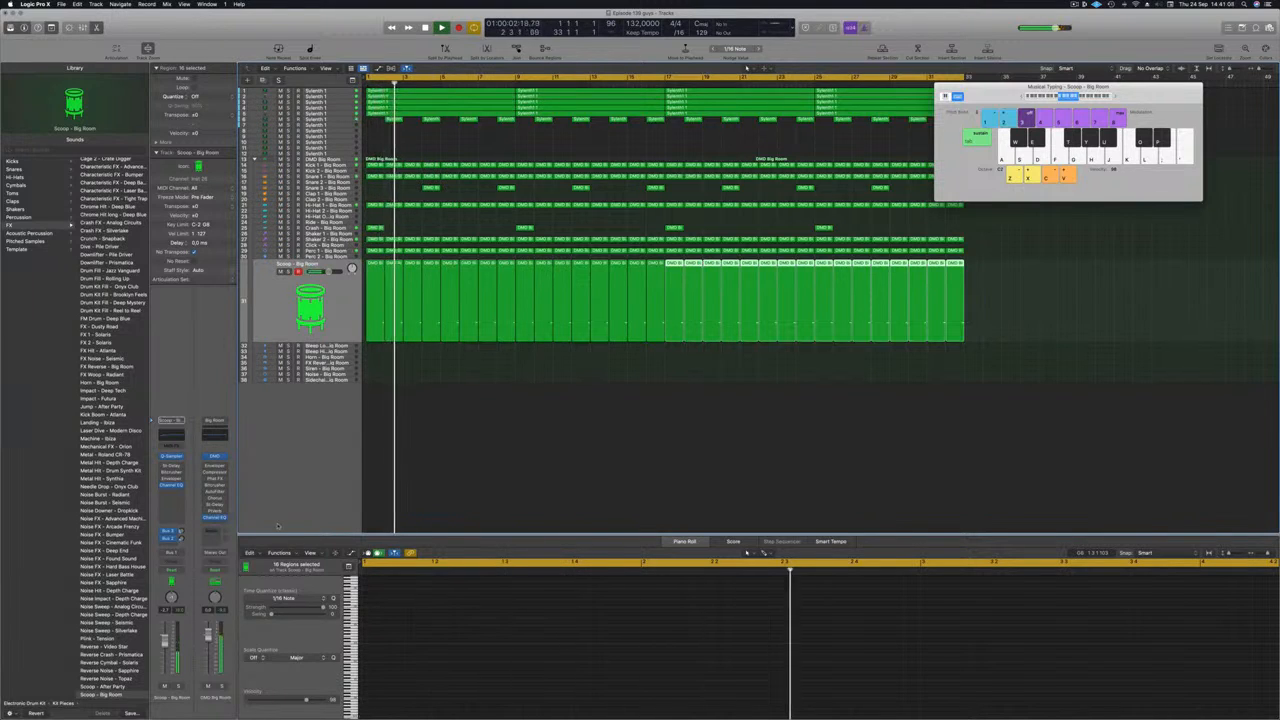
left_click(517, 456)
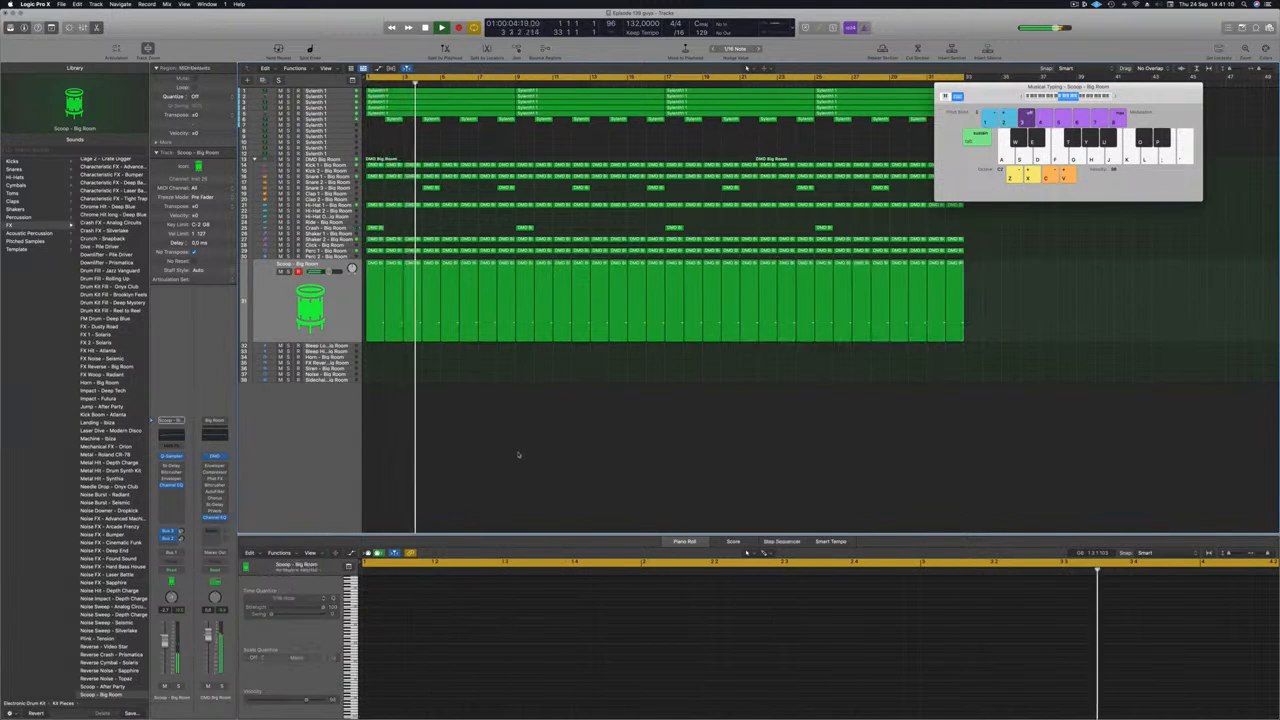
scroll(518, 449, "down", 4)
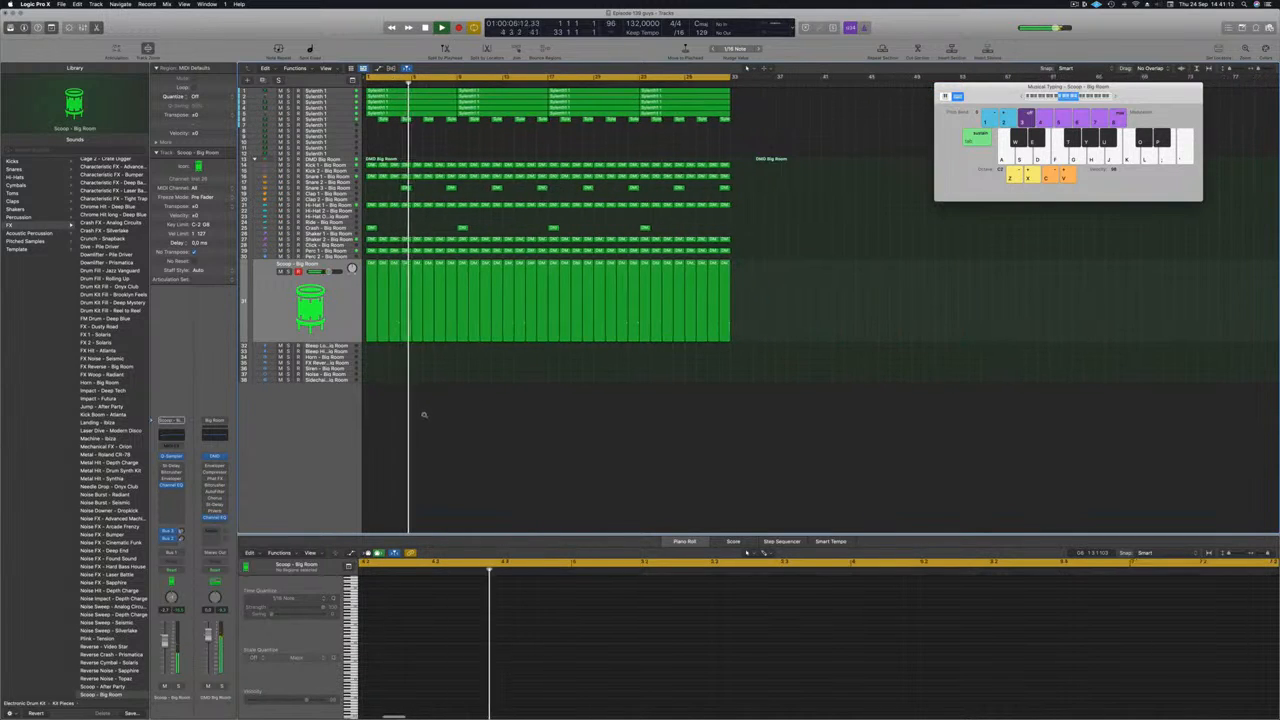
scroll(424, 415, "down", 1)
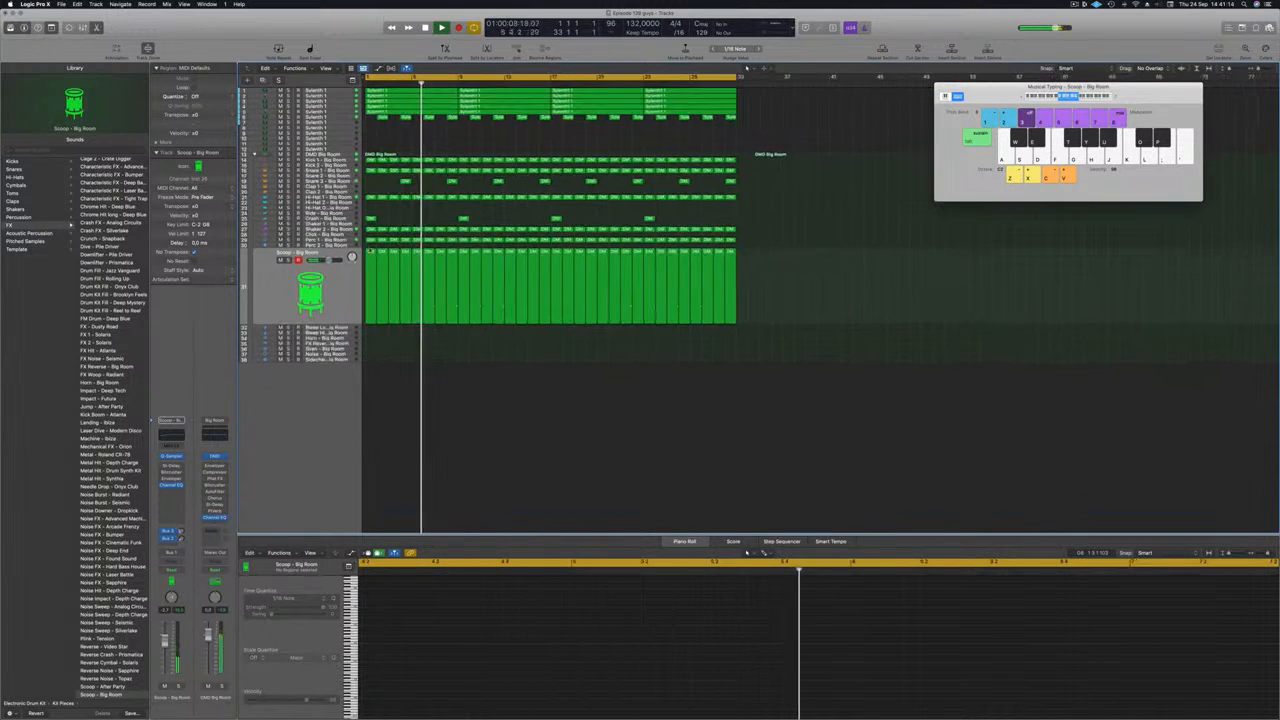
left_click(368, 240)
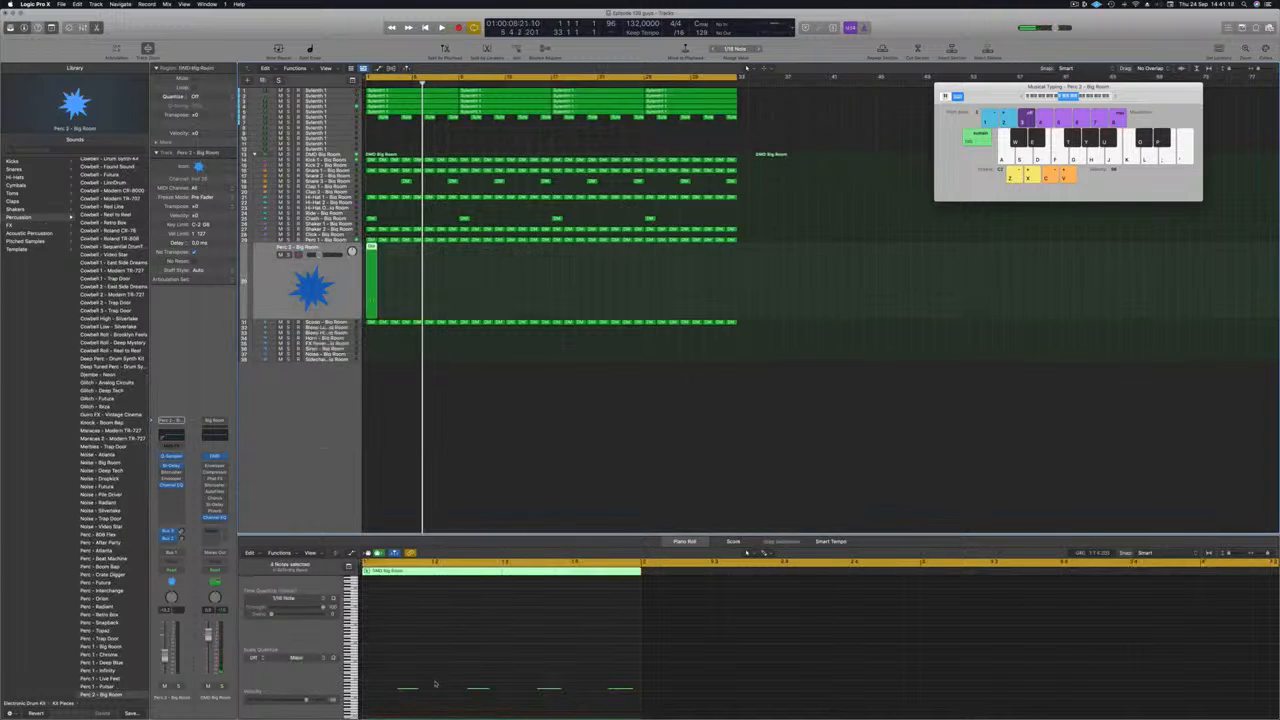
Shift the selected Perc 2 notes later in the Piano Roll and audition the pattern from bar 1.
scroll(520, 690, "down", 2)
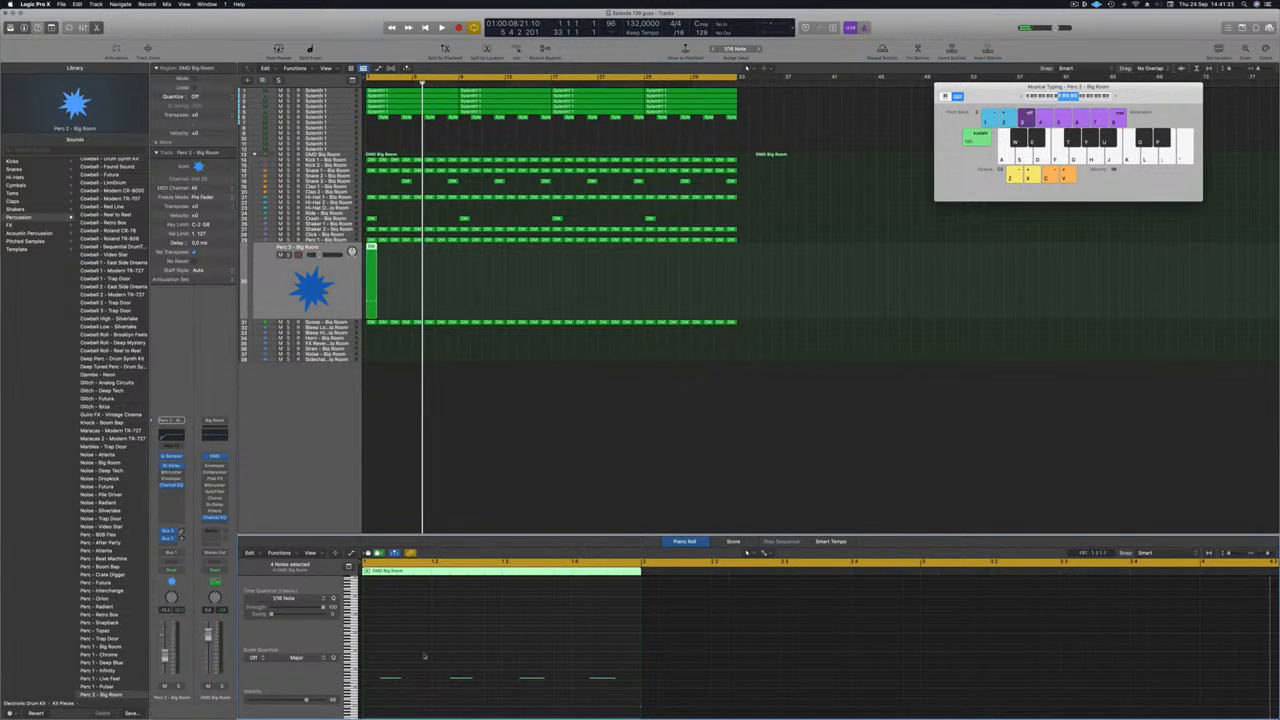
left_click_drag(394, 680, 646, 679)
key("space")
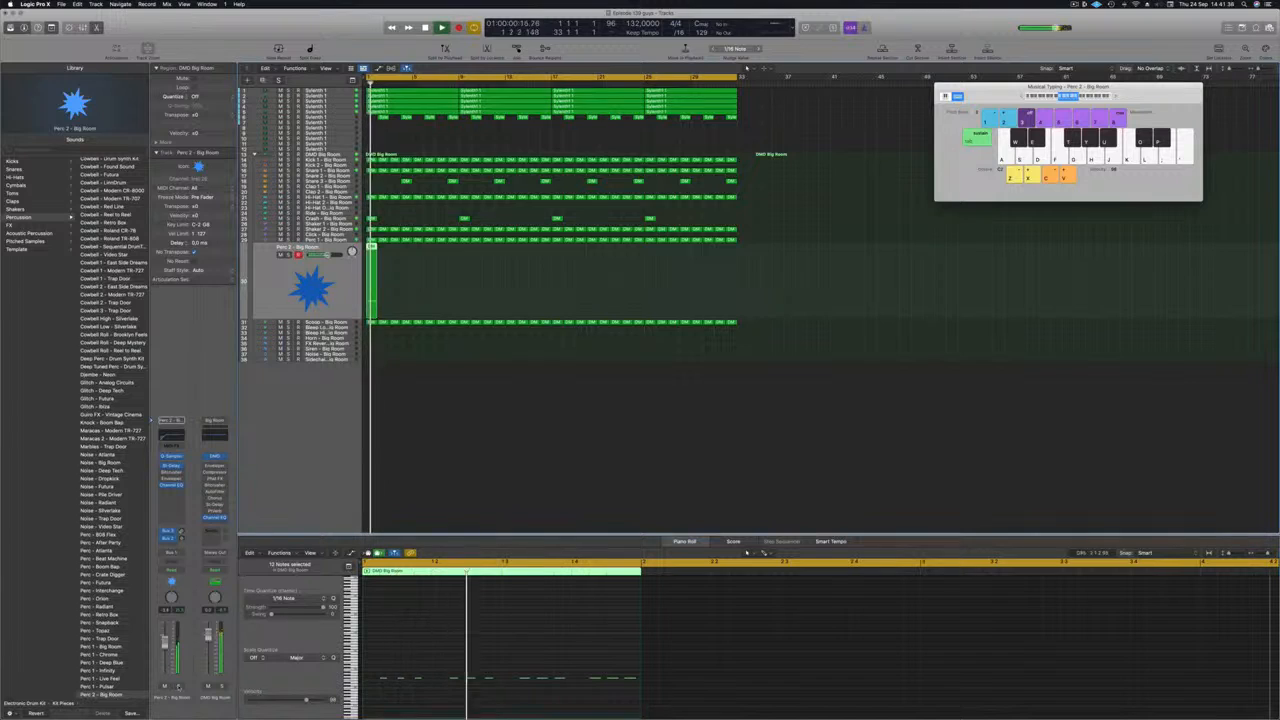
left_click(440, 638)
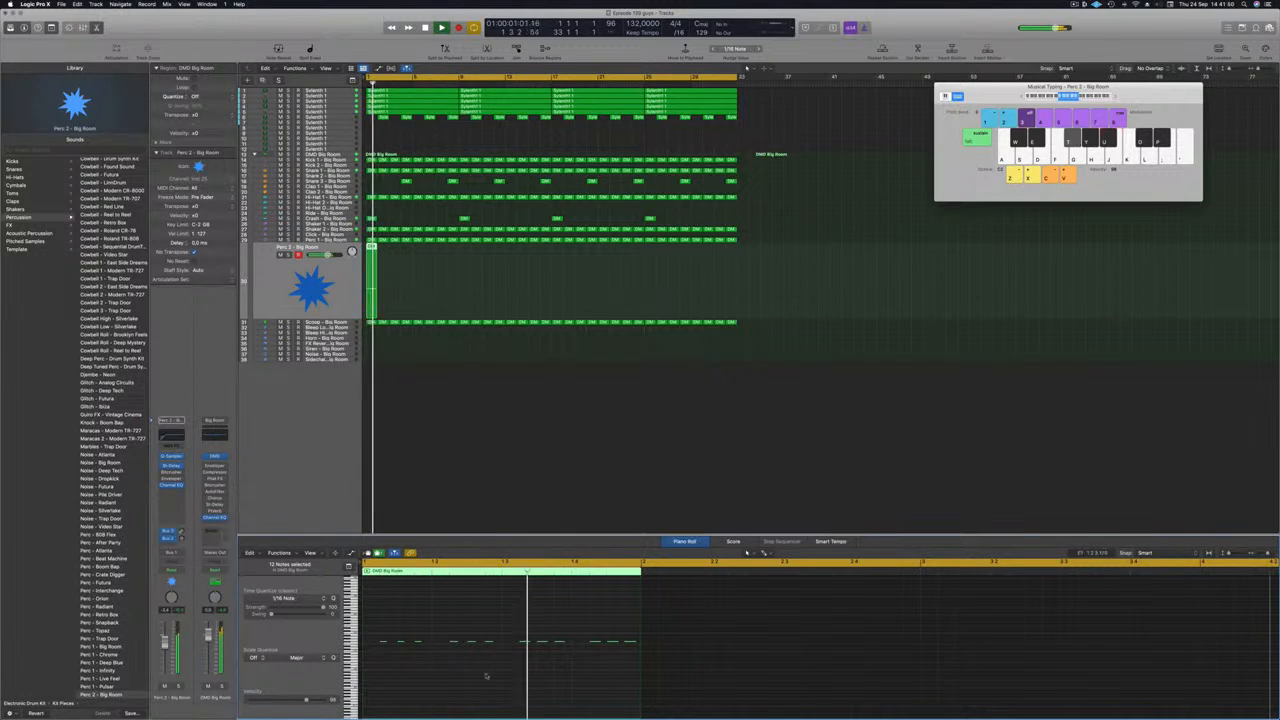
left_click(285, 285)
key("Return")
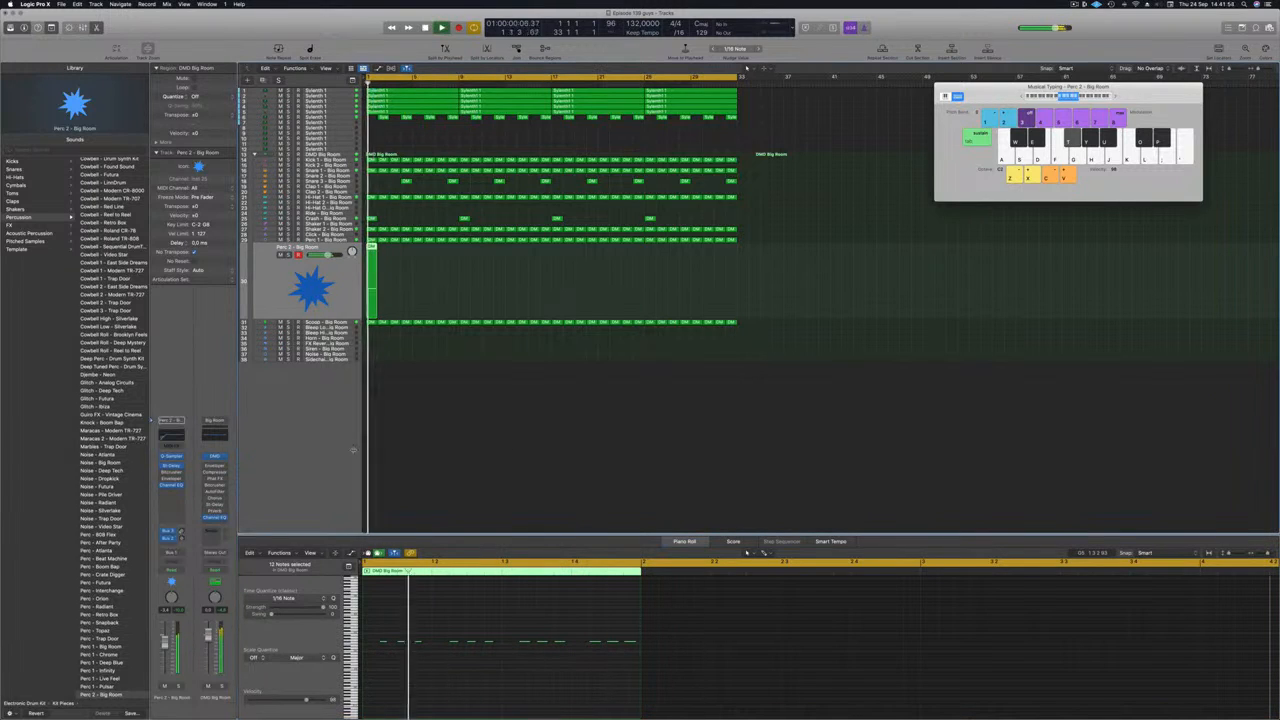
scroll(110, 430, "down", 3)
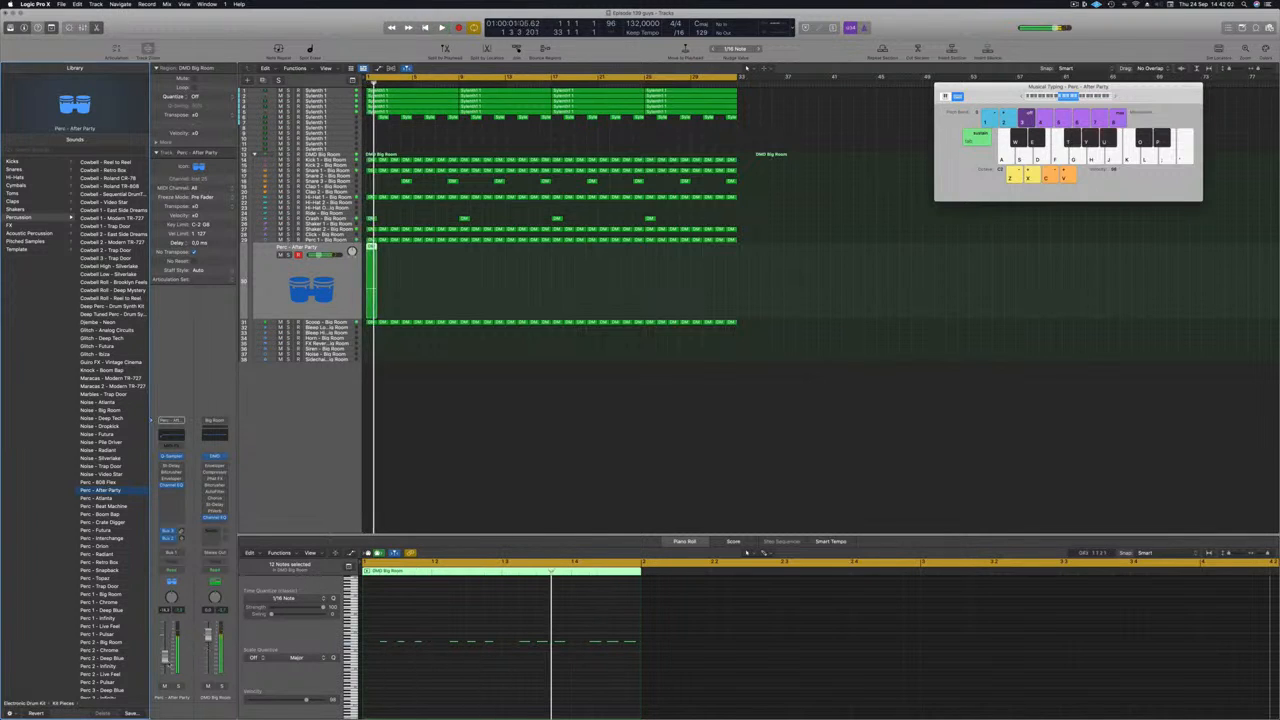
Option-drag copies of the Perc - After Party region to fill bars 1–33.
left_click(479, 626)
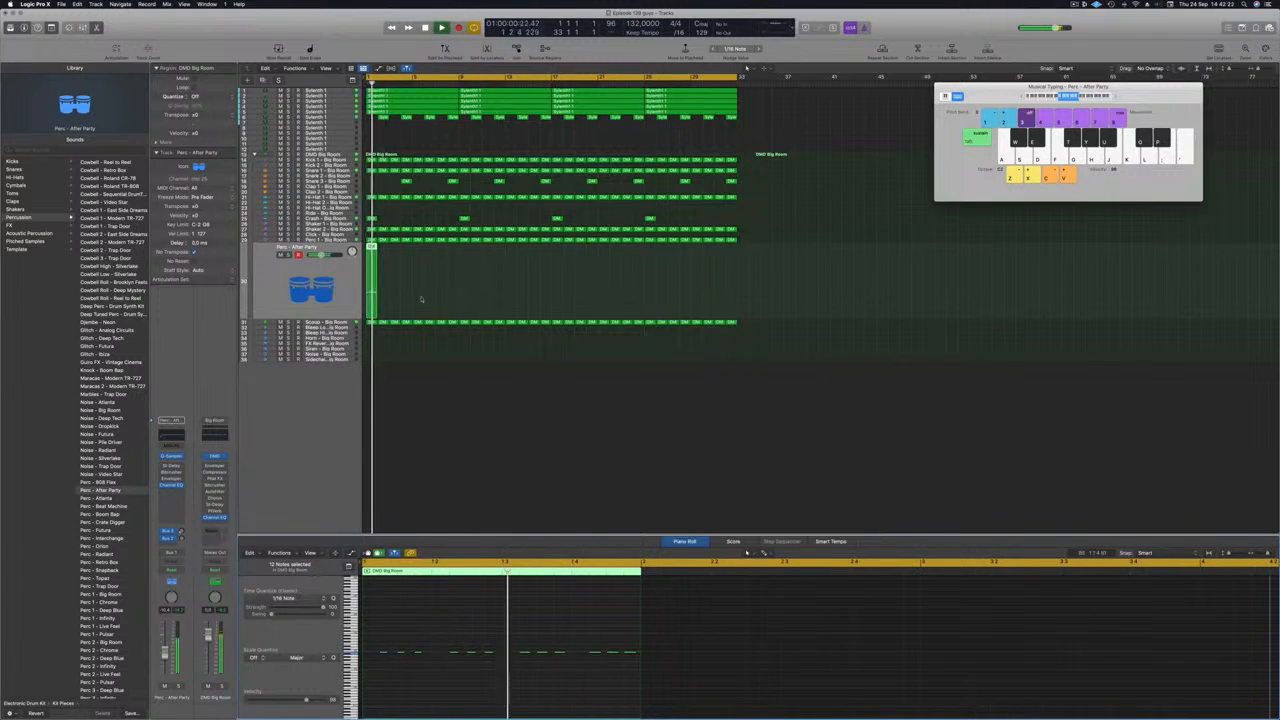
left_click_drag(372, 247, 510, 278)
left_click_drag(371, 247, 471, 261)
key("space")
left_click_drag(371, 250, 565, 272)
key("space")
key("space")
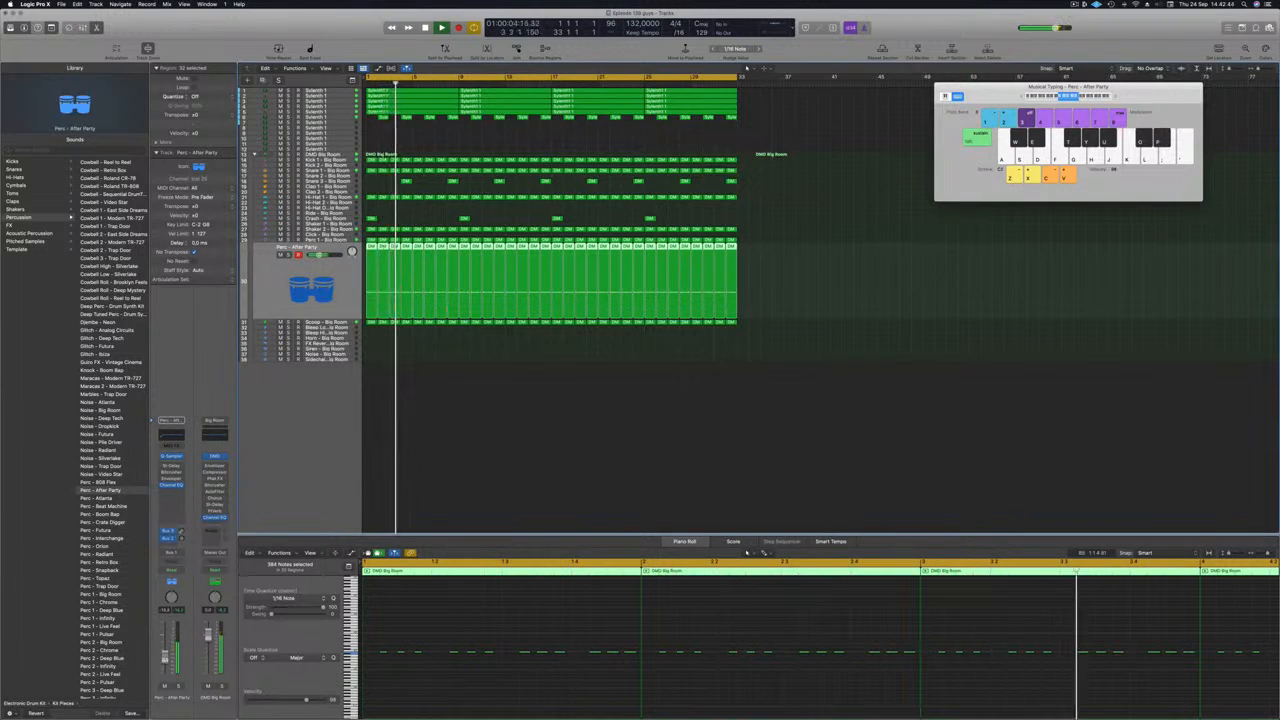
Audition the track with Solo on and off, then switch off the Channel EQ low-cut band.
left_click(178, 686)
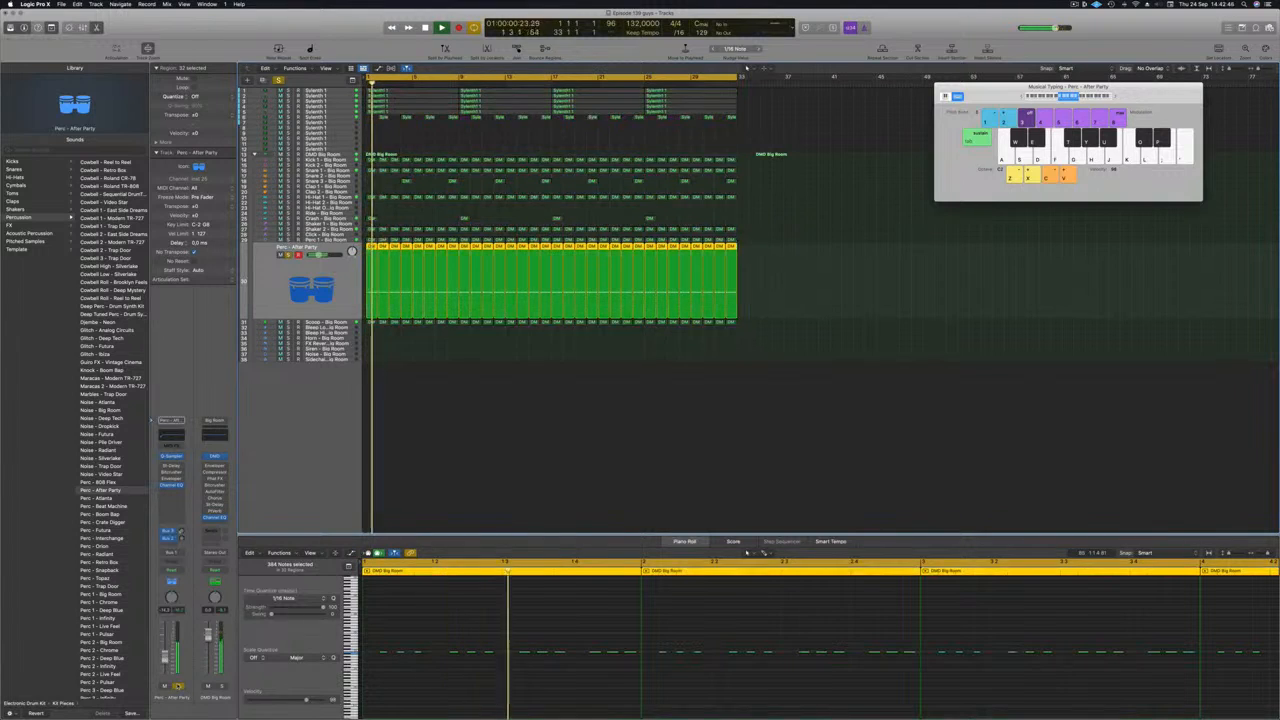
left_click(178, 686)
key("space")
key("space")
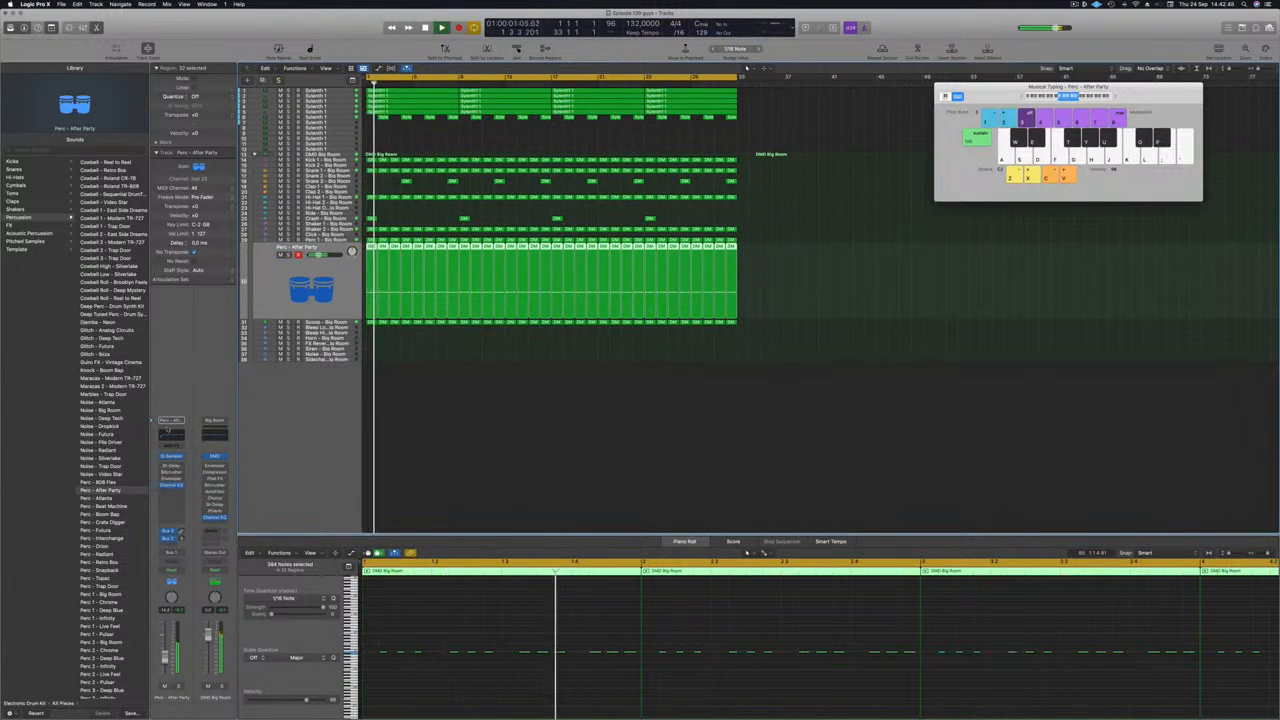
left_click(166, 434)
left_click(443, 152)
Re-enable the EQ low cut, turn on the Analyzer, and raise the cut to about 212 Hz.
left_click(443, 153)
left_click(440, 391)
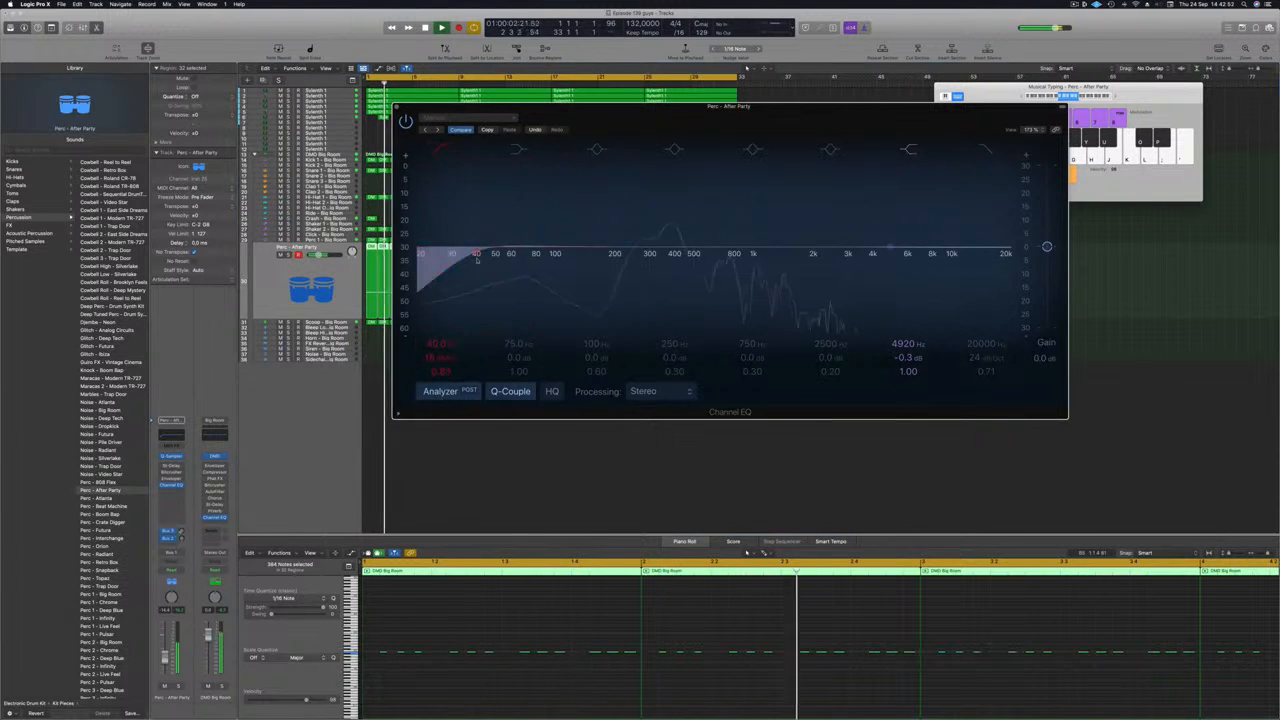
left_click_drag(437, 243, 617, 250)
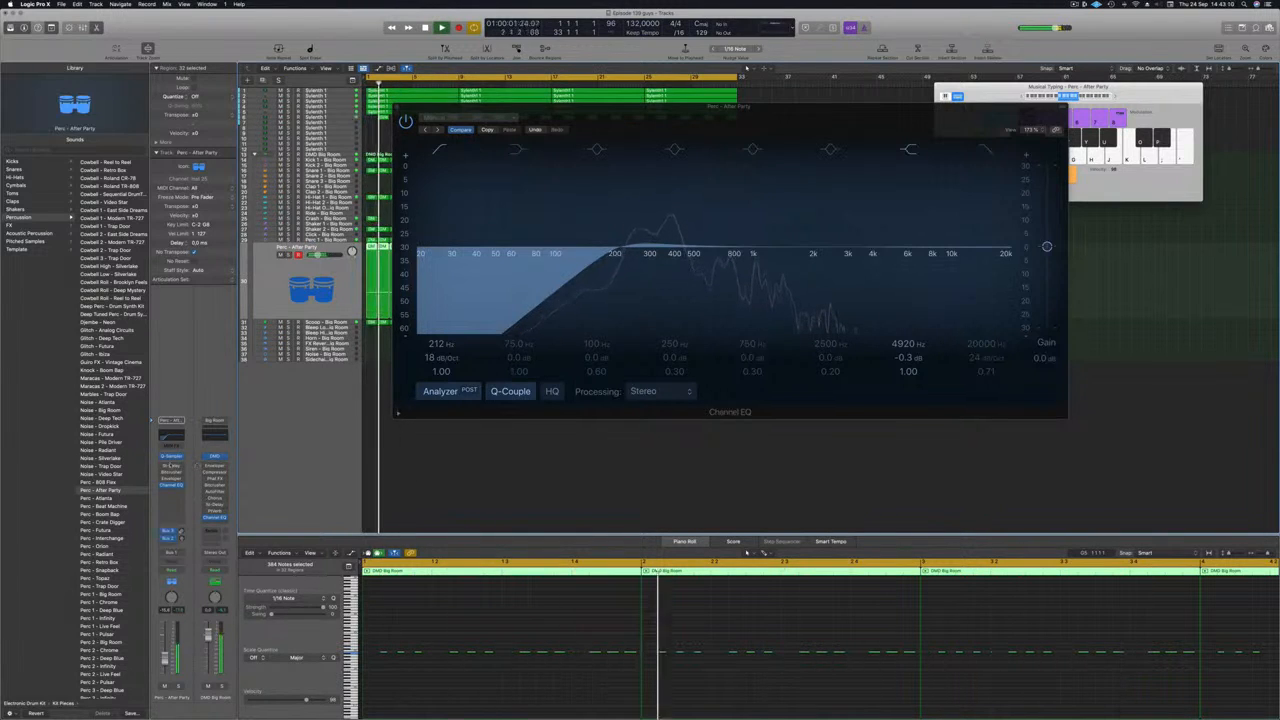
left_click(172, 466)
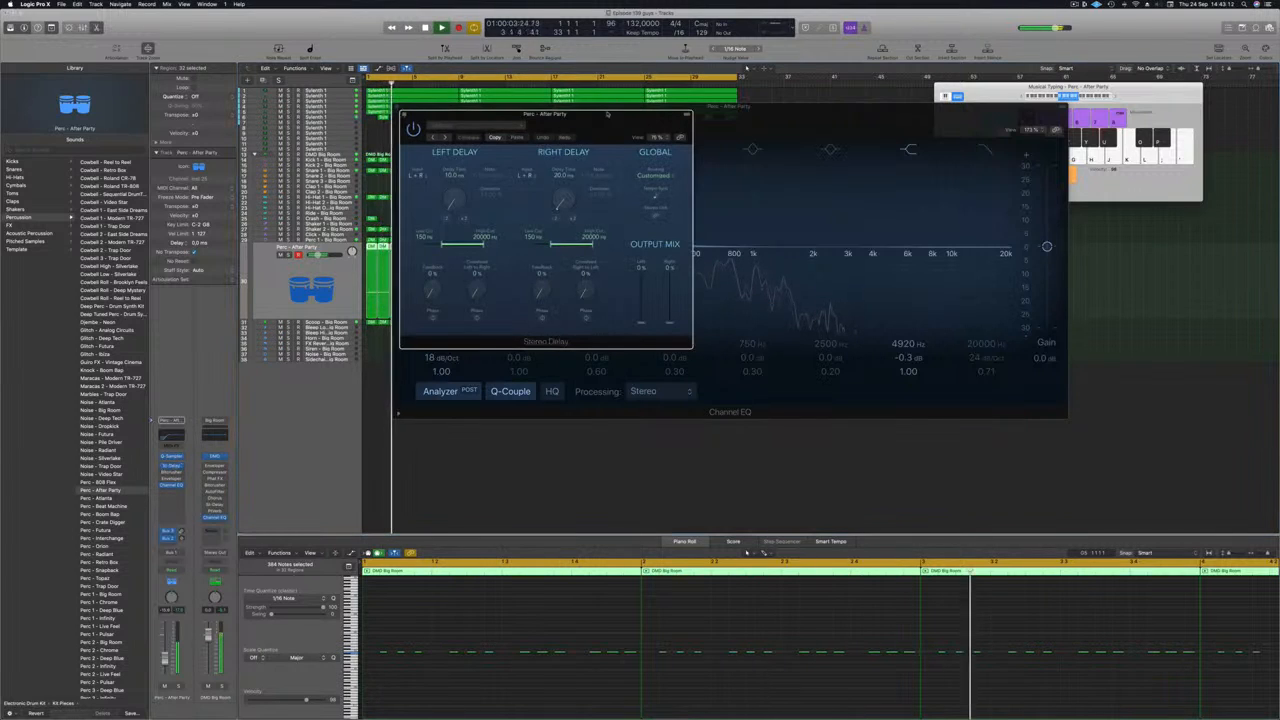
Switch the Stereo Delay to the Dual 1/2 Note Dotted preset, auditioning it soloed.
left_click(470, 125)
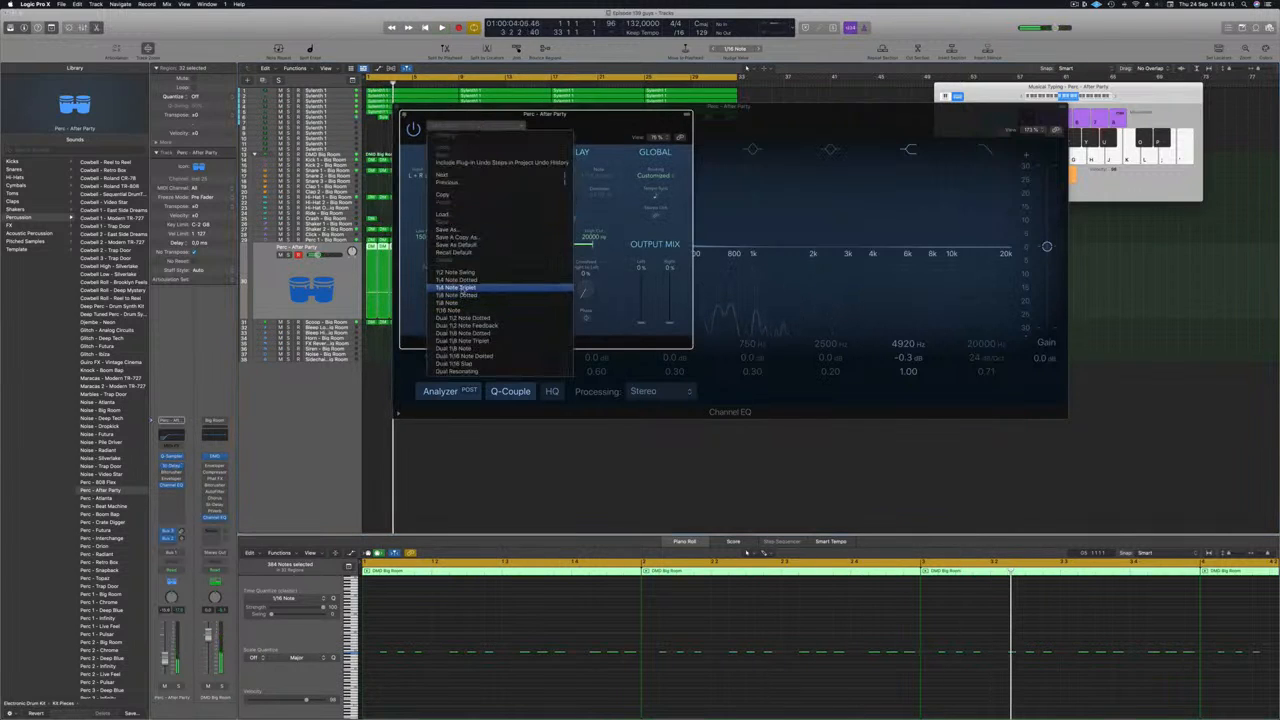
left_click(463, 288)
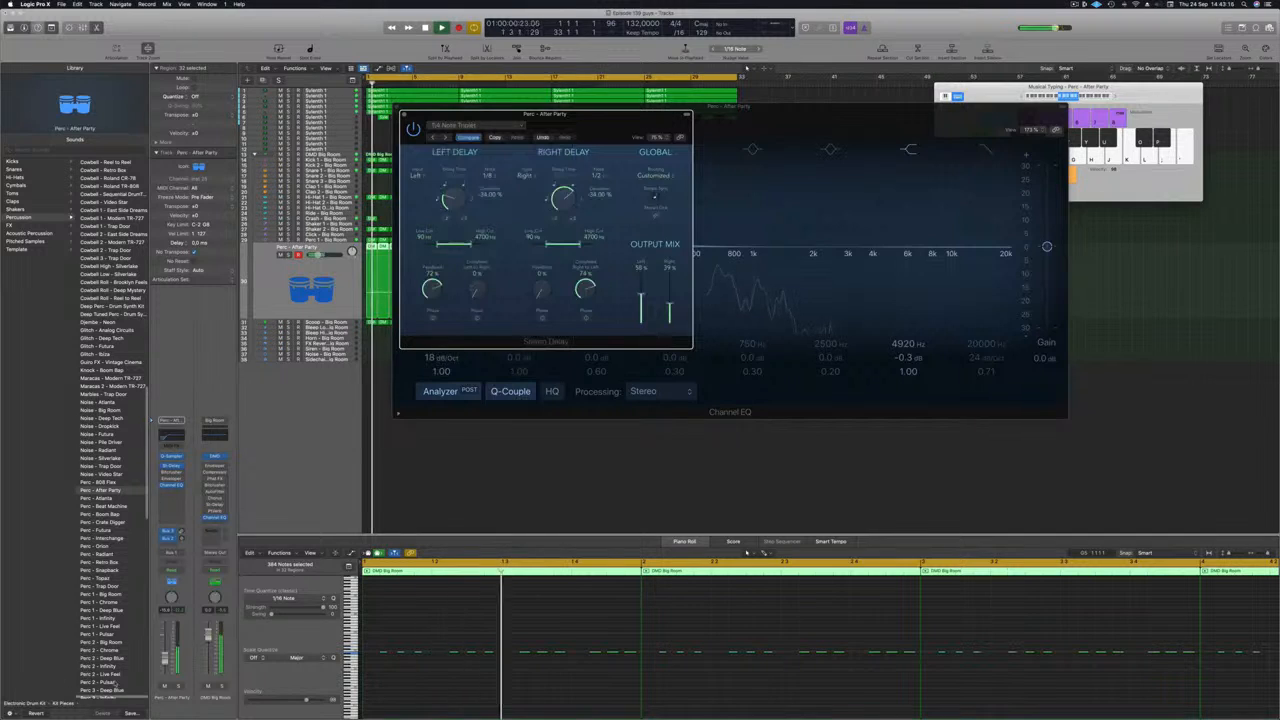
left_click(178, 687)
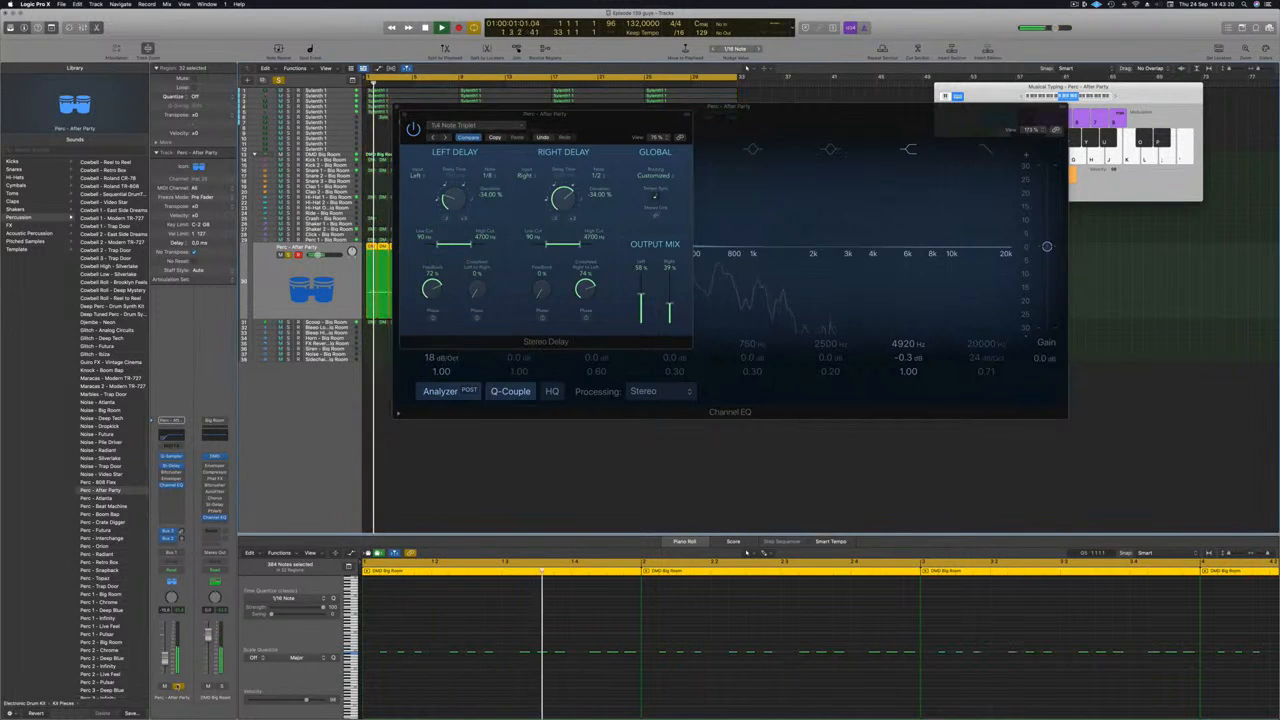
key("s")
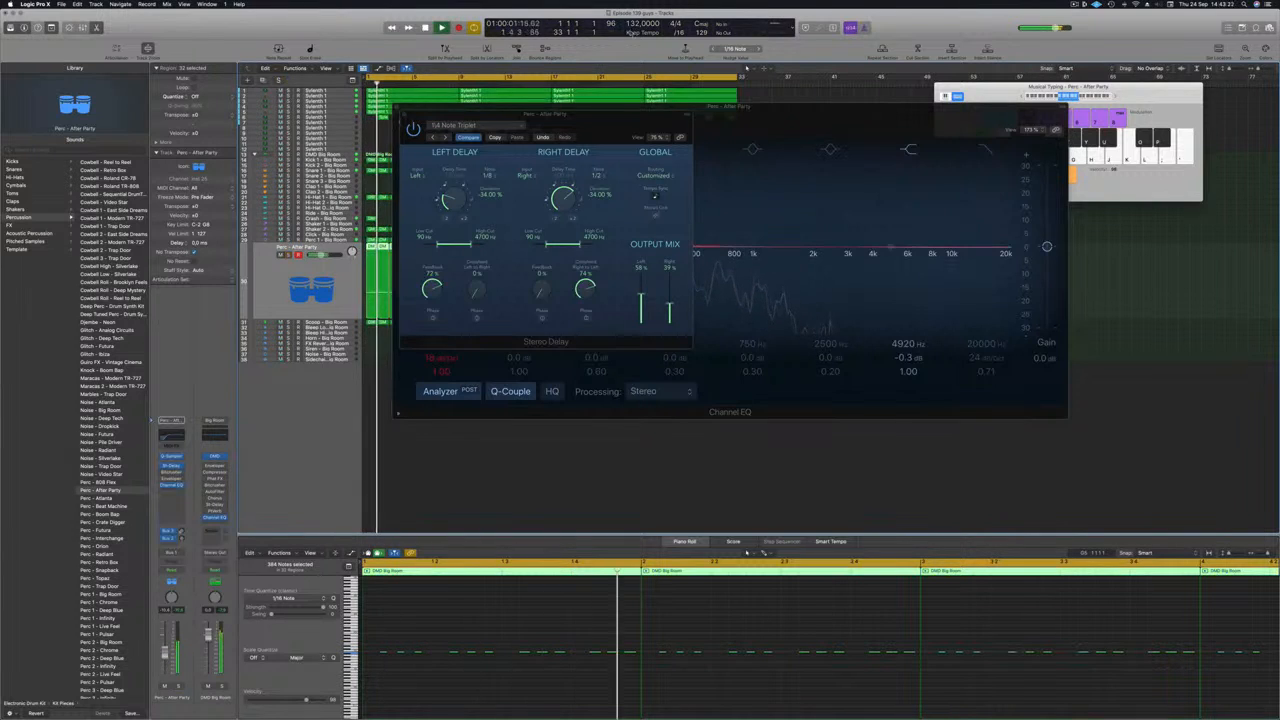
left_click(448, 135)
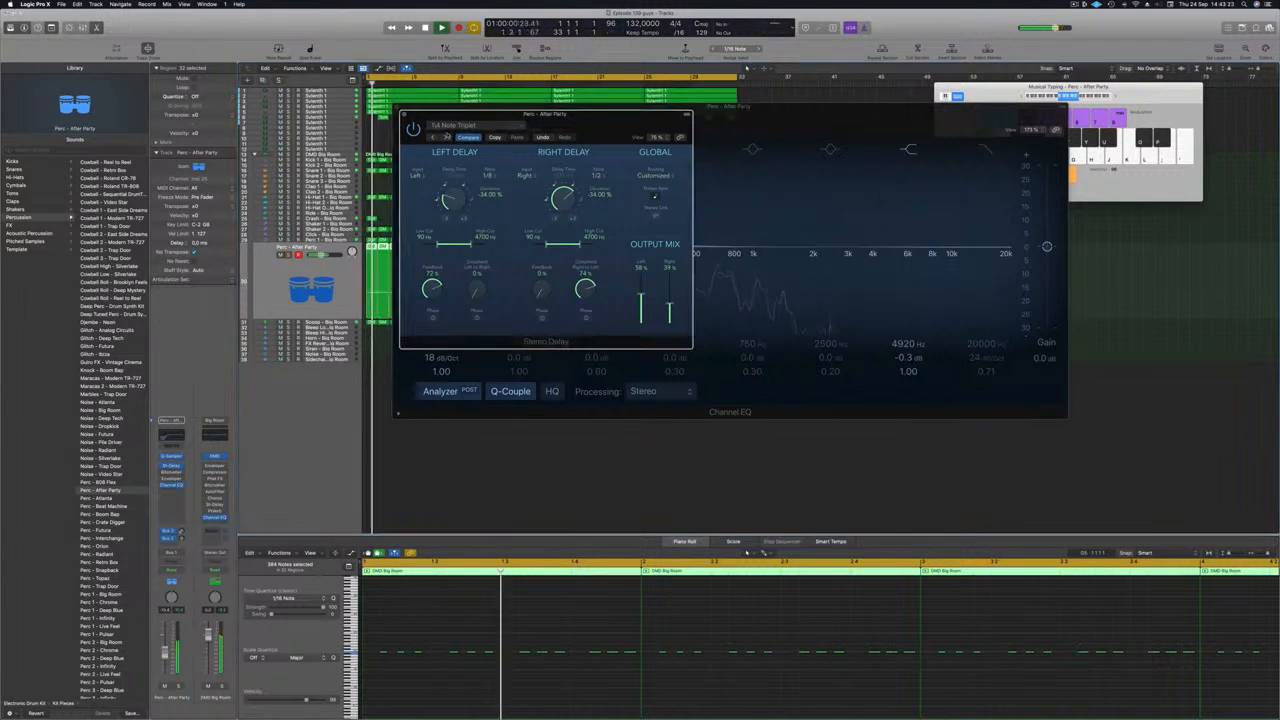
left_click(446, 137)
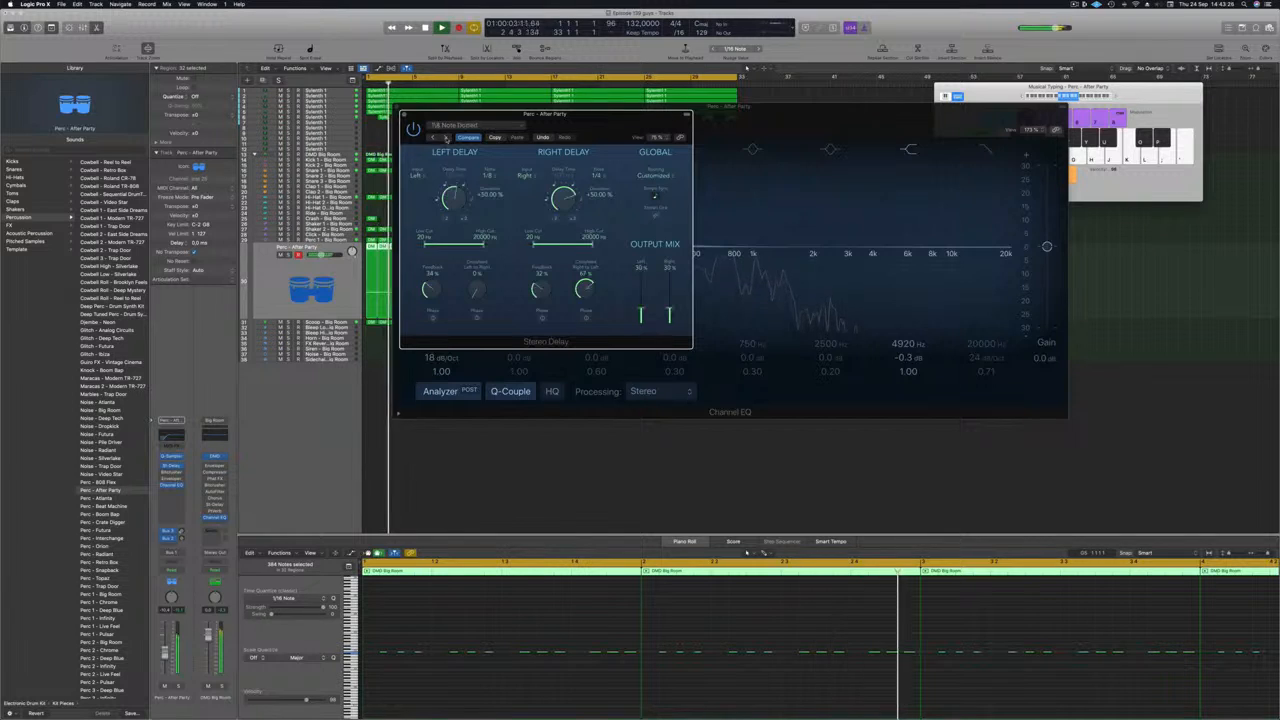
left_click_drag(593, 128, 568, 221)
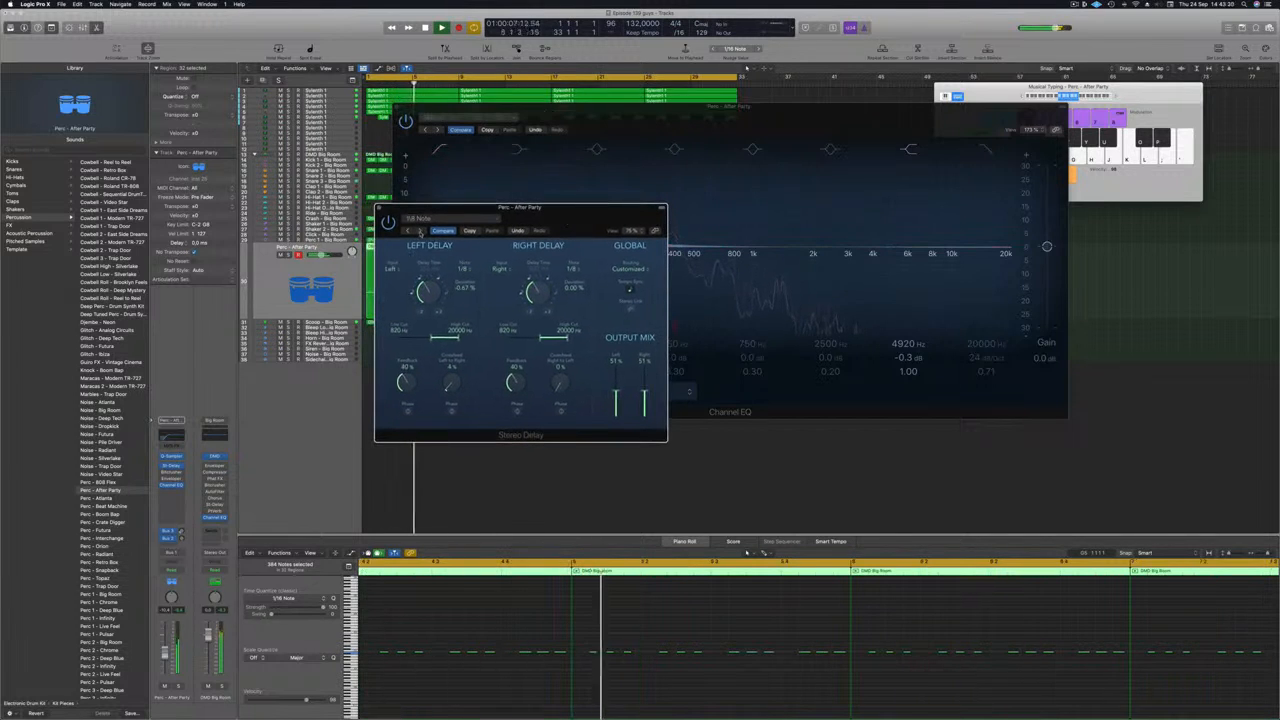
left_click_drag(423, 232, 409, 231)
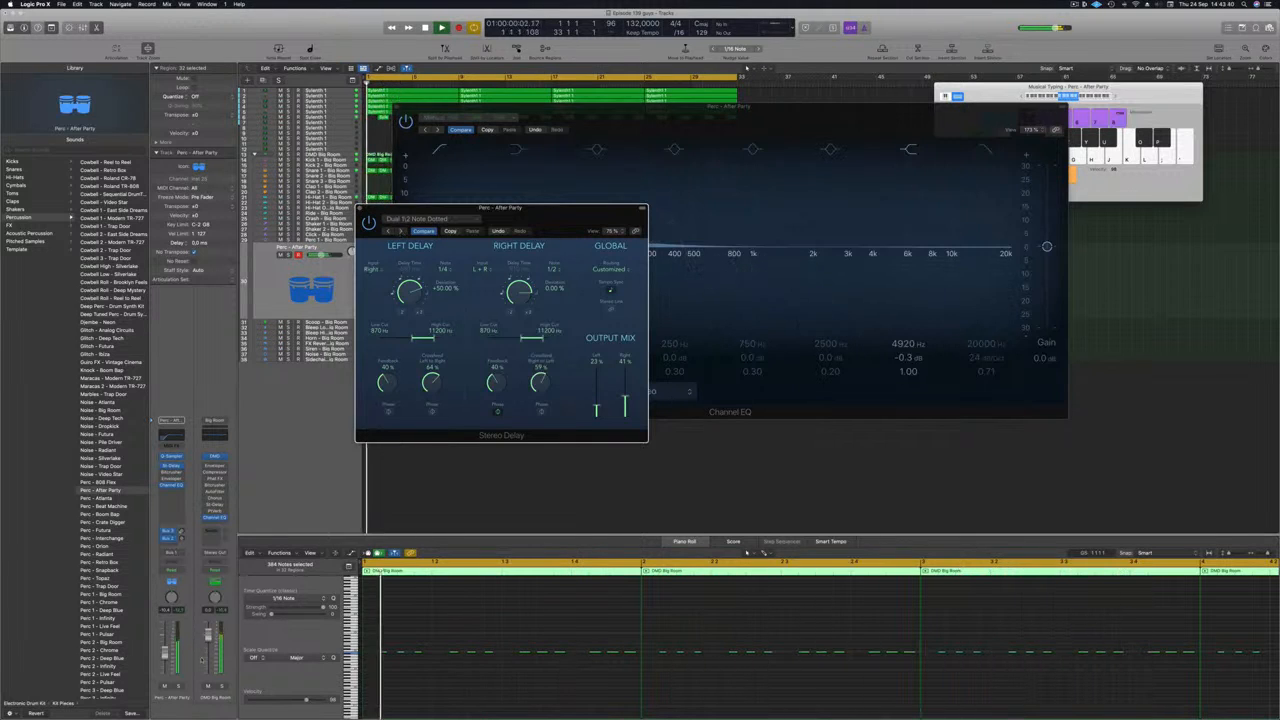
Check the delay with Solo on and off, then close the Stereo Delay and Channel EQ windows.
left_click(178, 688)
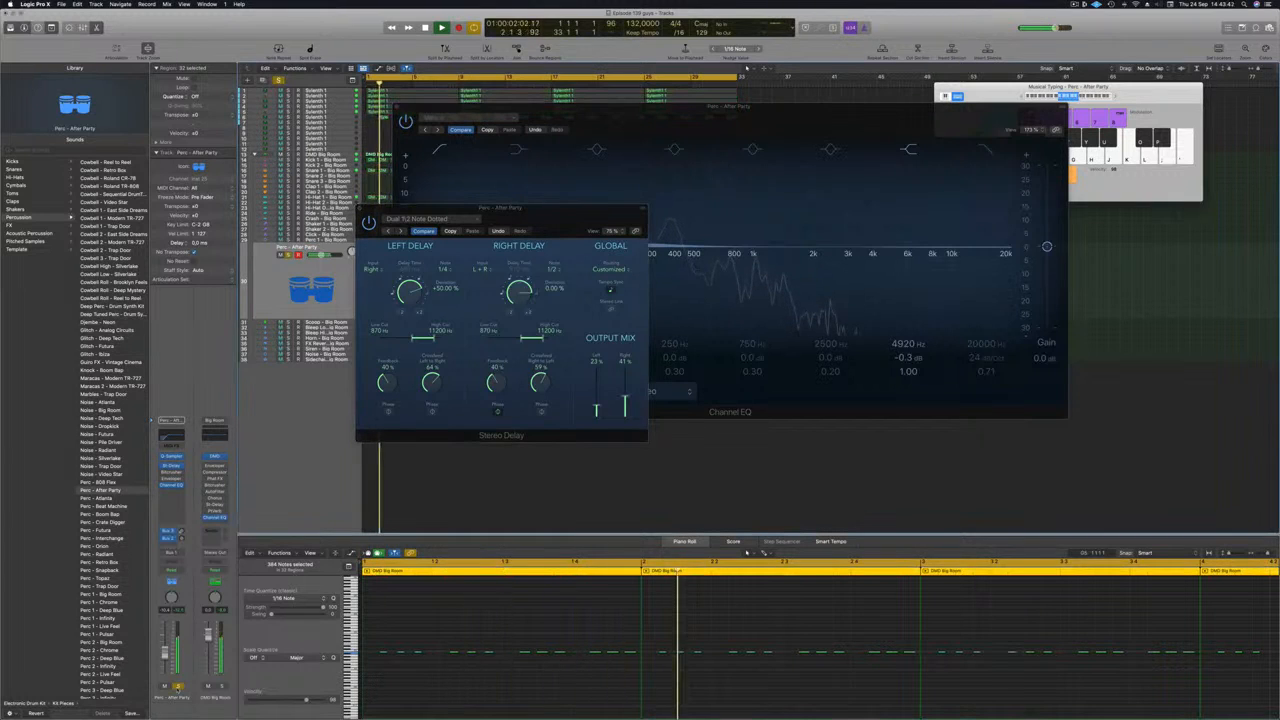
left_click(178, 688)
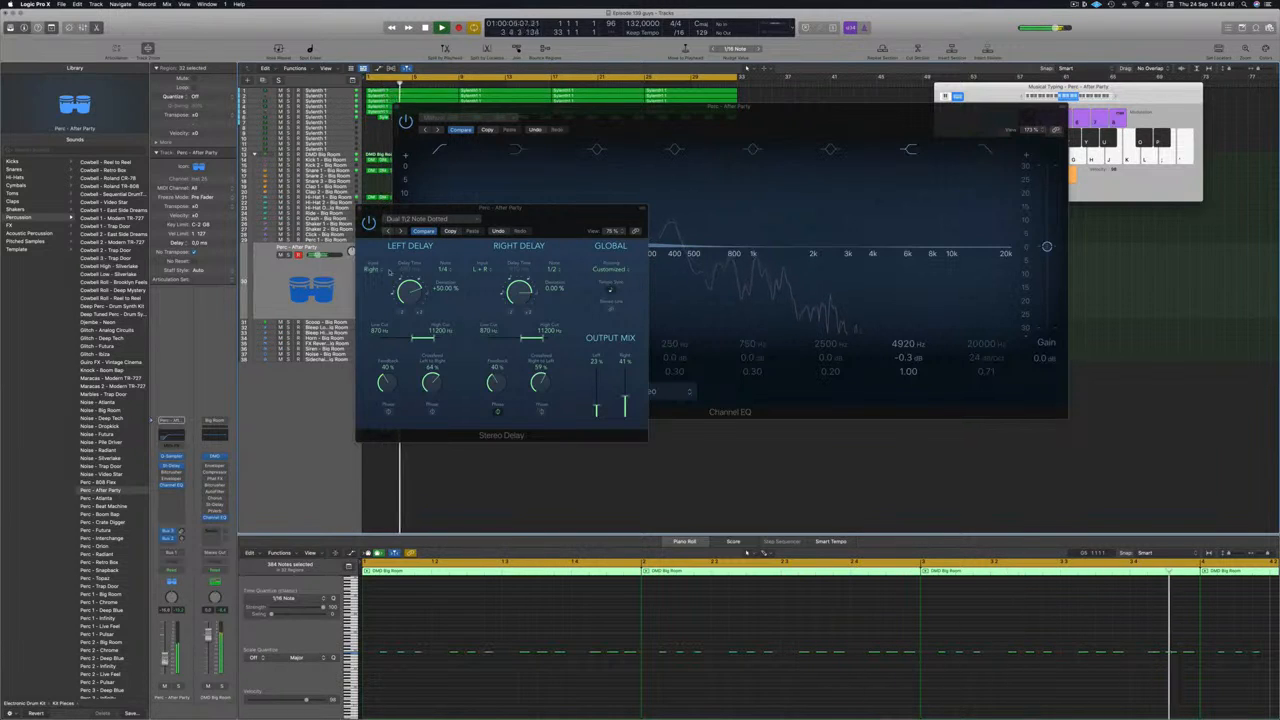
left_click(361, 208)
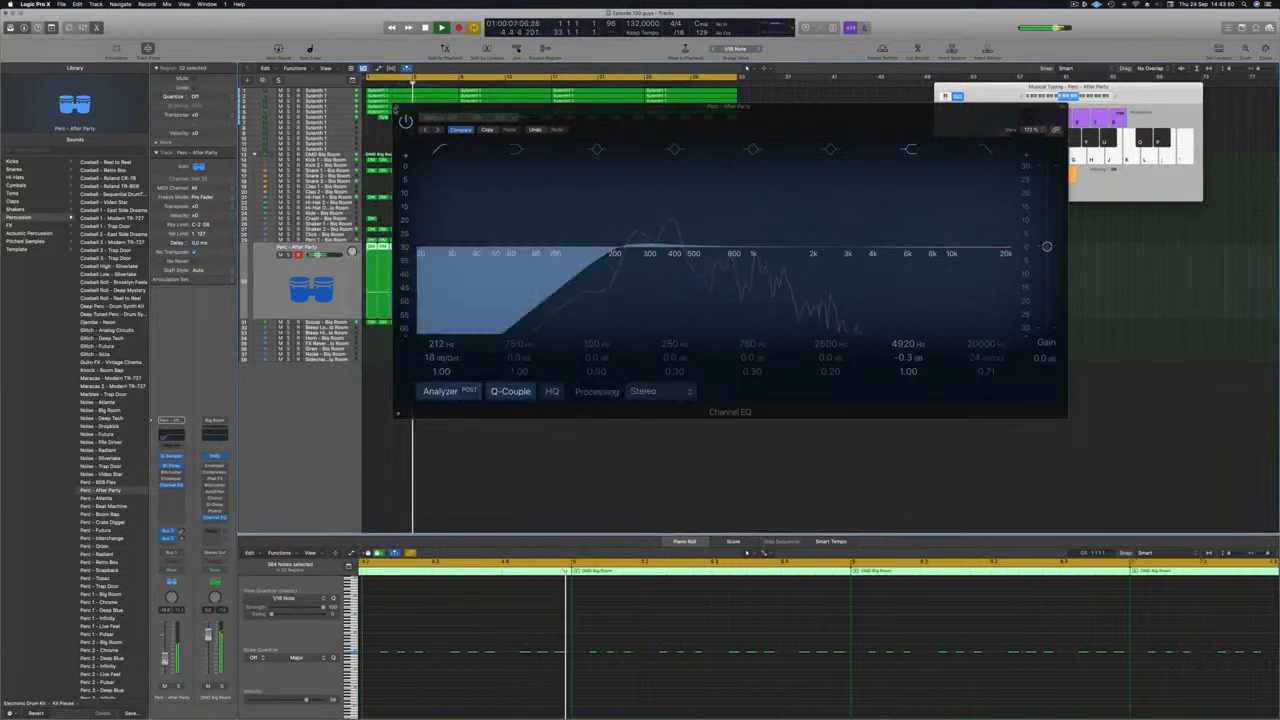
left_click(400, 108)
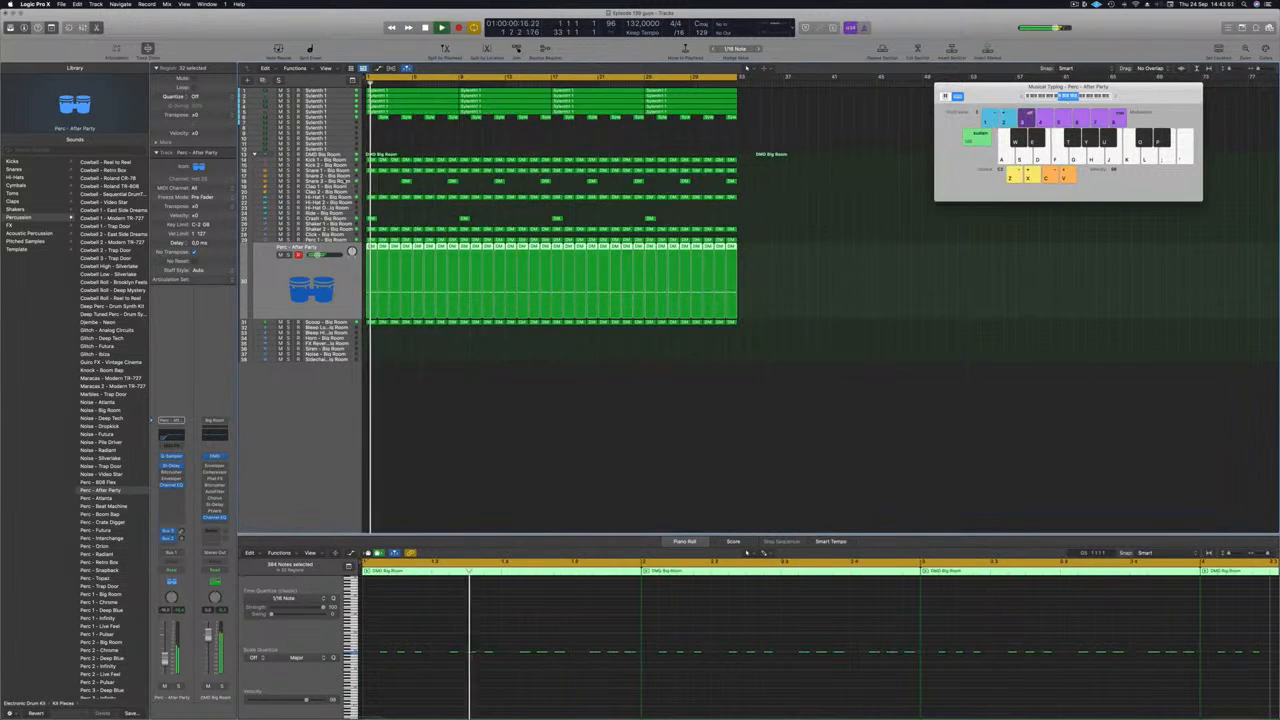
Add a Bus 5 send to the Snare 3 - Big Room channel strip, creating its aux.
left_click(342, 181)
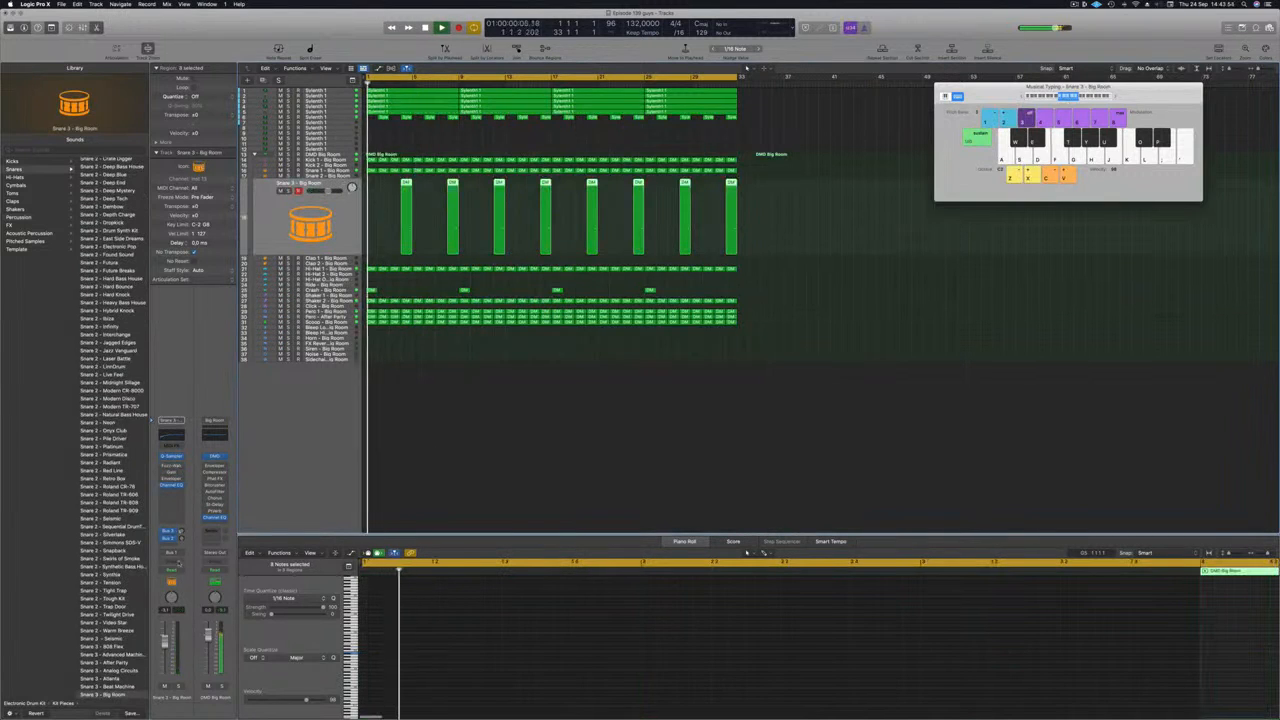
left_click(167, 546)
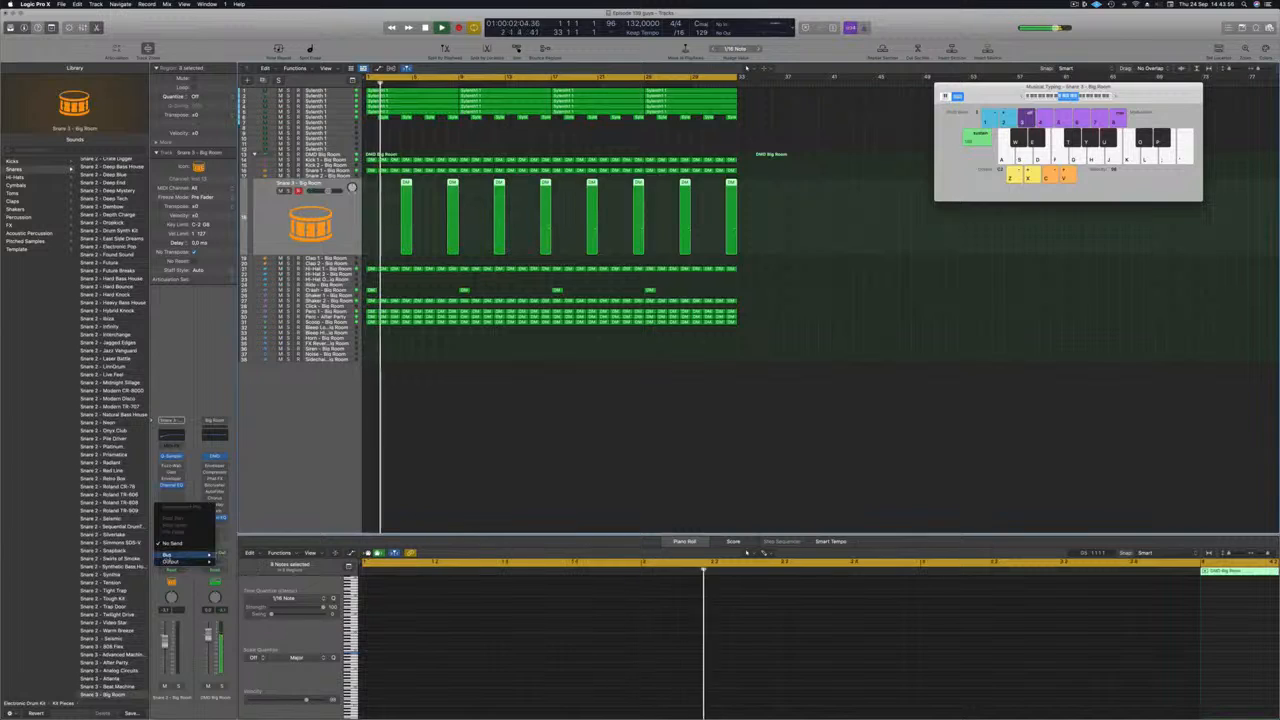
mouse_move(190, 555)
left_click(263, 477)
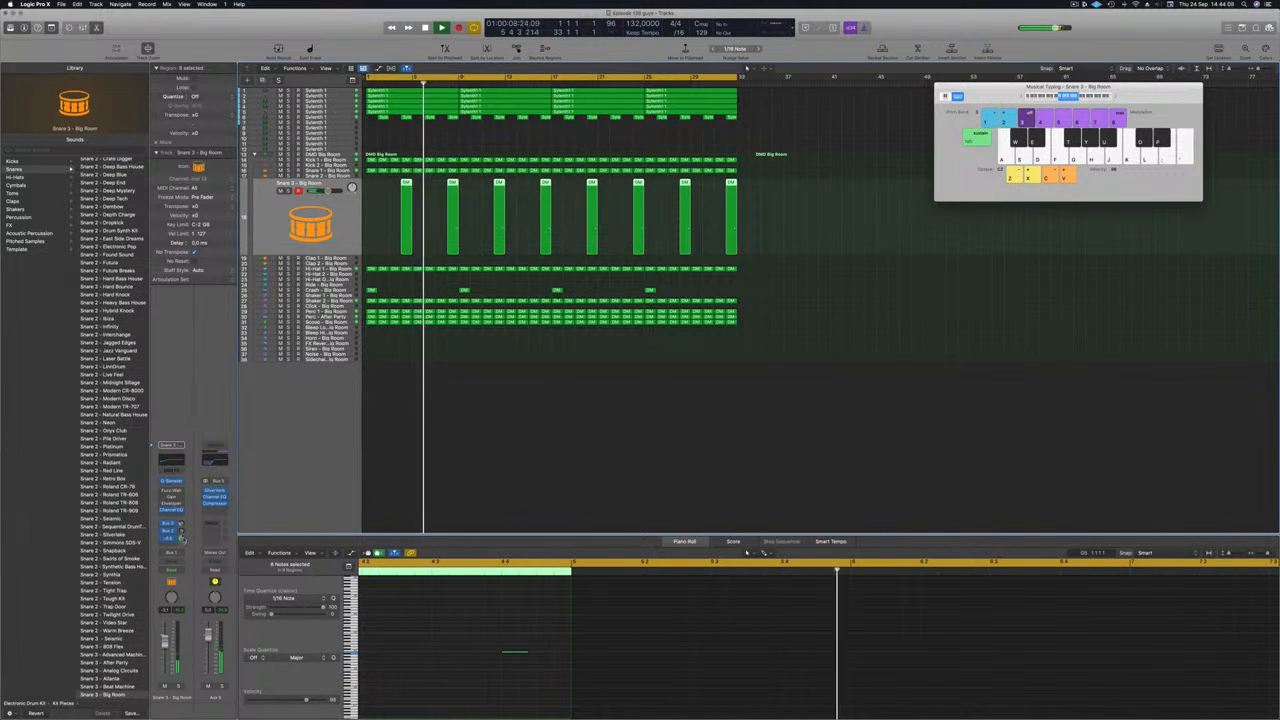
left_click(482, 470)
key("Return")
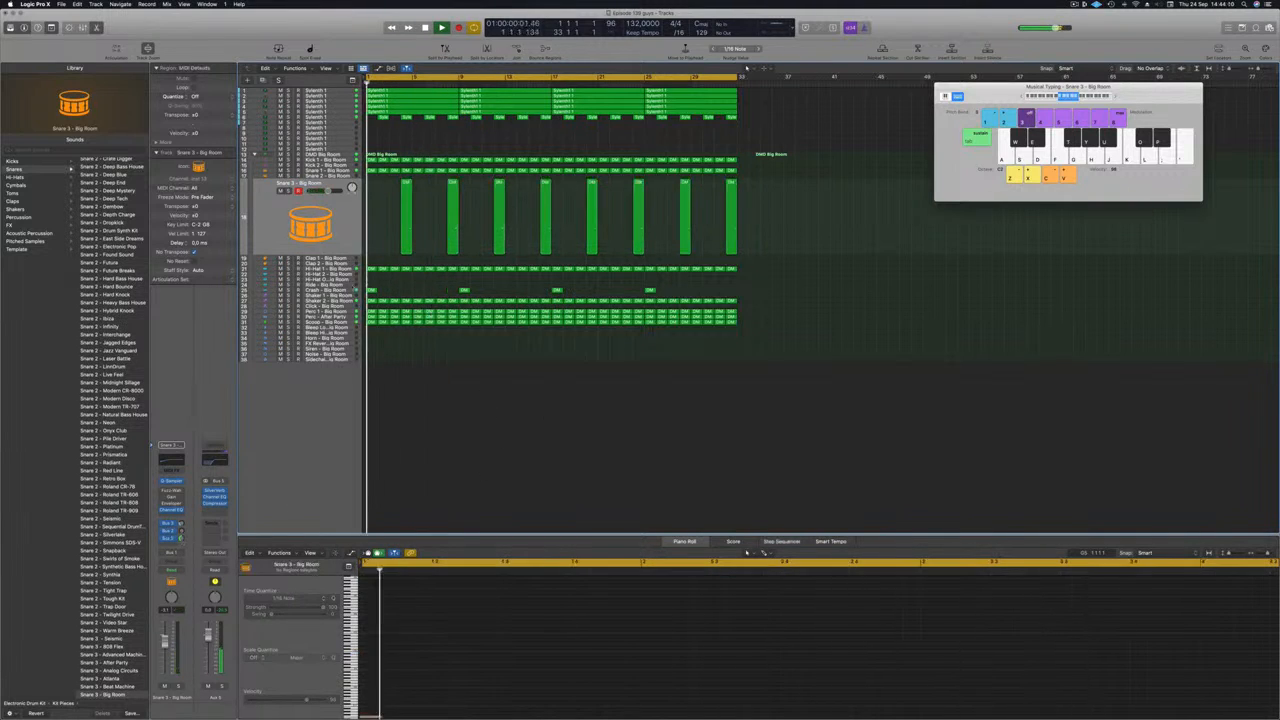
left_click(339, 290)
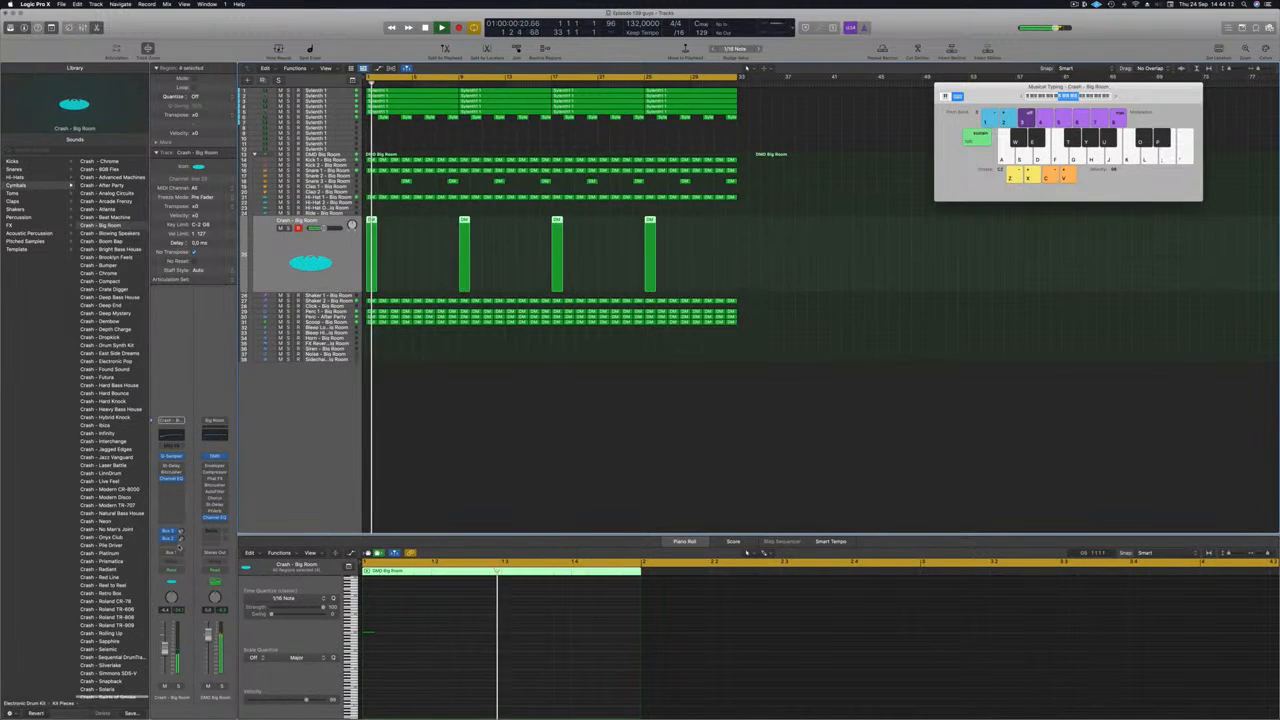
Add a Bus 5 (Aux 5) send to the Crash - Big Room channel strip.
left_click(174, 539)
mouse_move(198, 557)
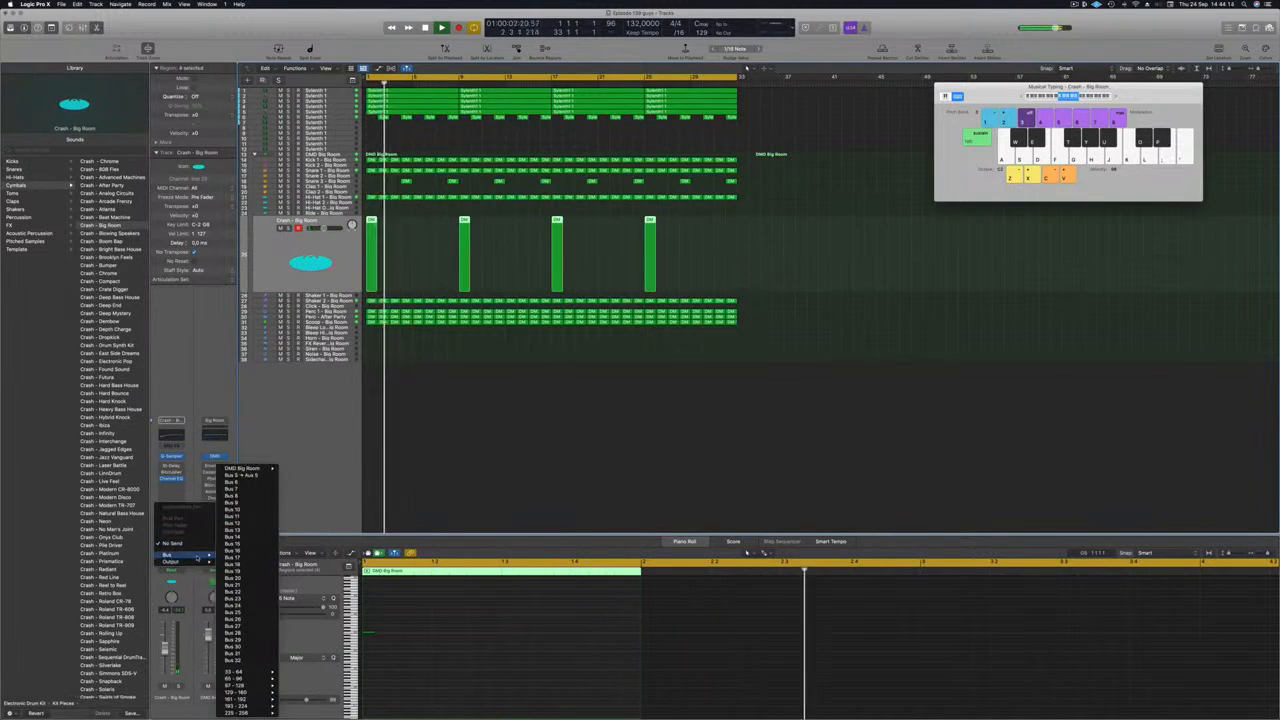
left_click(257, 475)
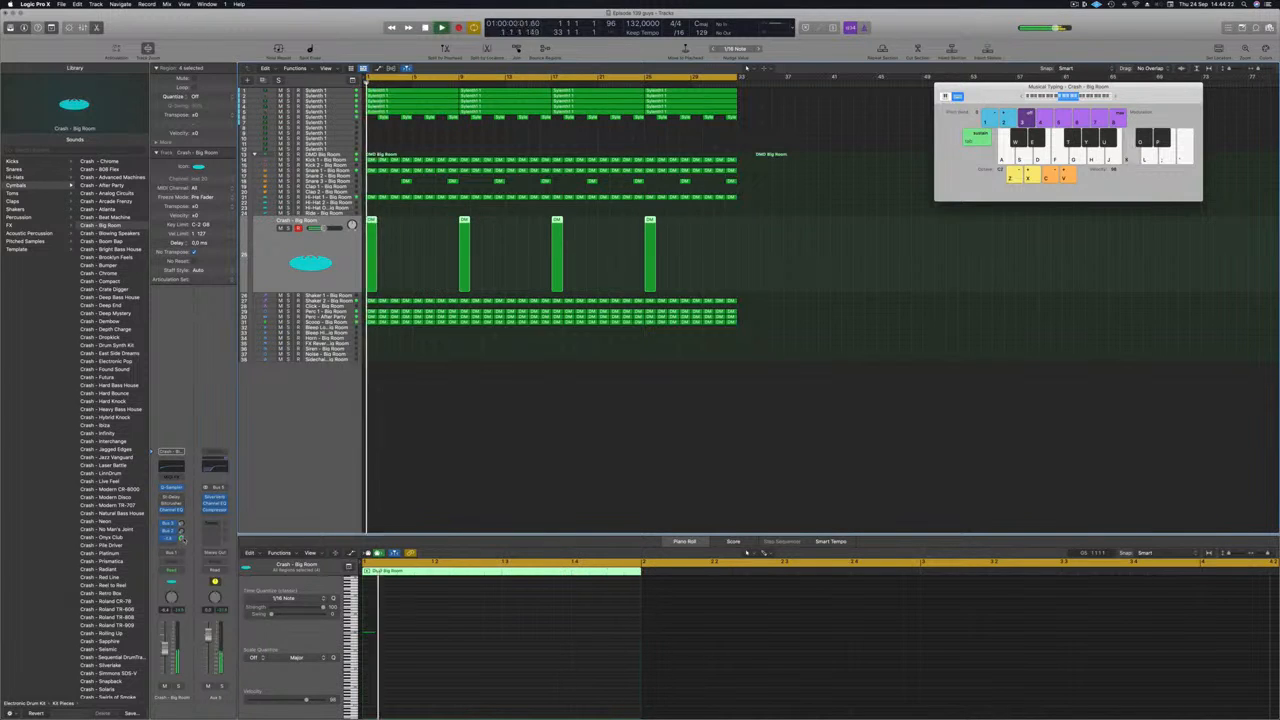
left_click(506, 411)
scroll(494, 441, "down", 2)
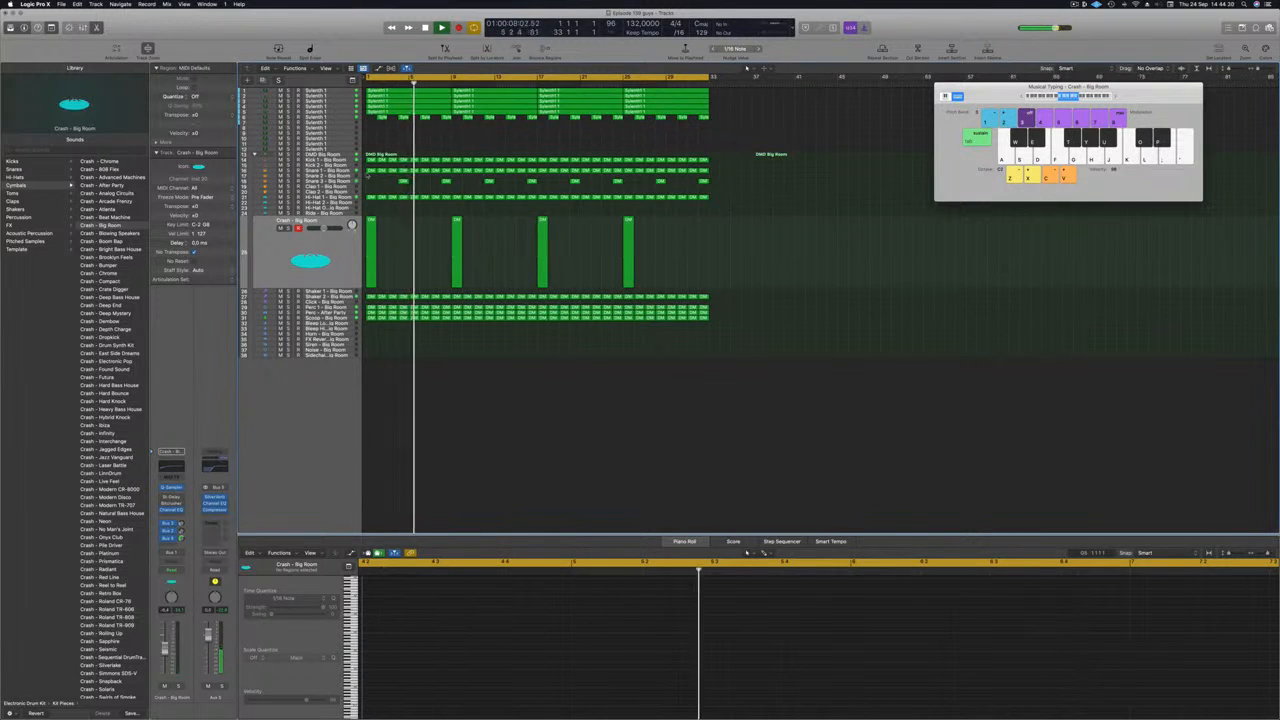
left_click(340, 182)
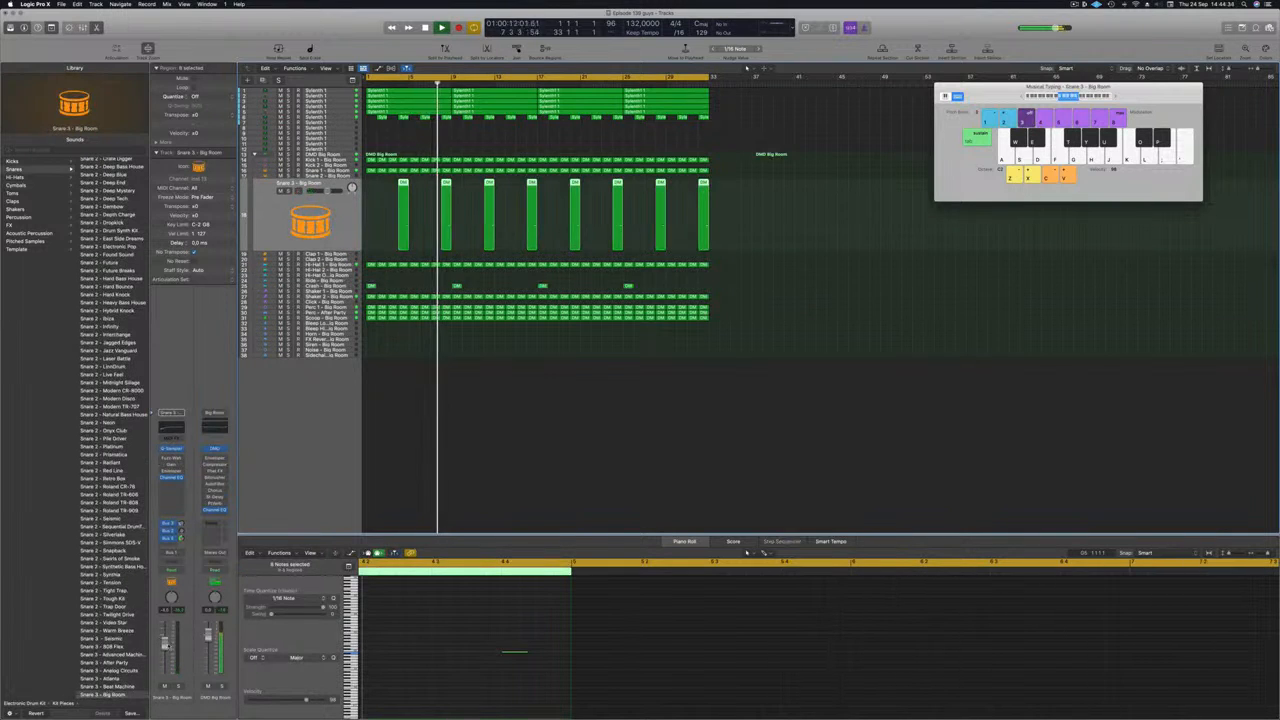
left_click(398, 420)
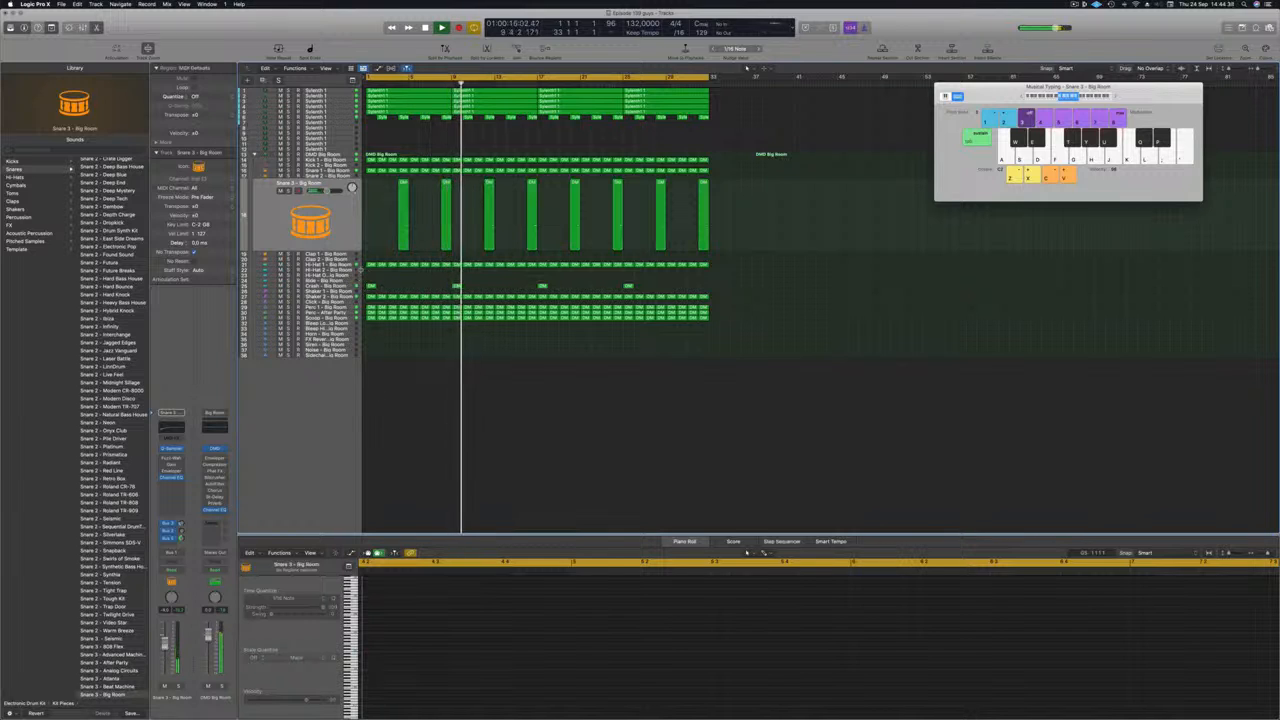
Option-drag Hi-Hat 1's first region onto Hi-Hat Open, then copy it out to bar 33.
left_click(340, 265)
scroll(427, 358, "up", 3)
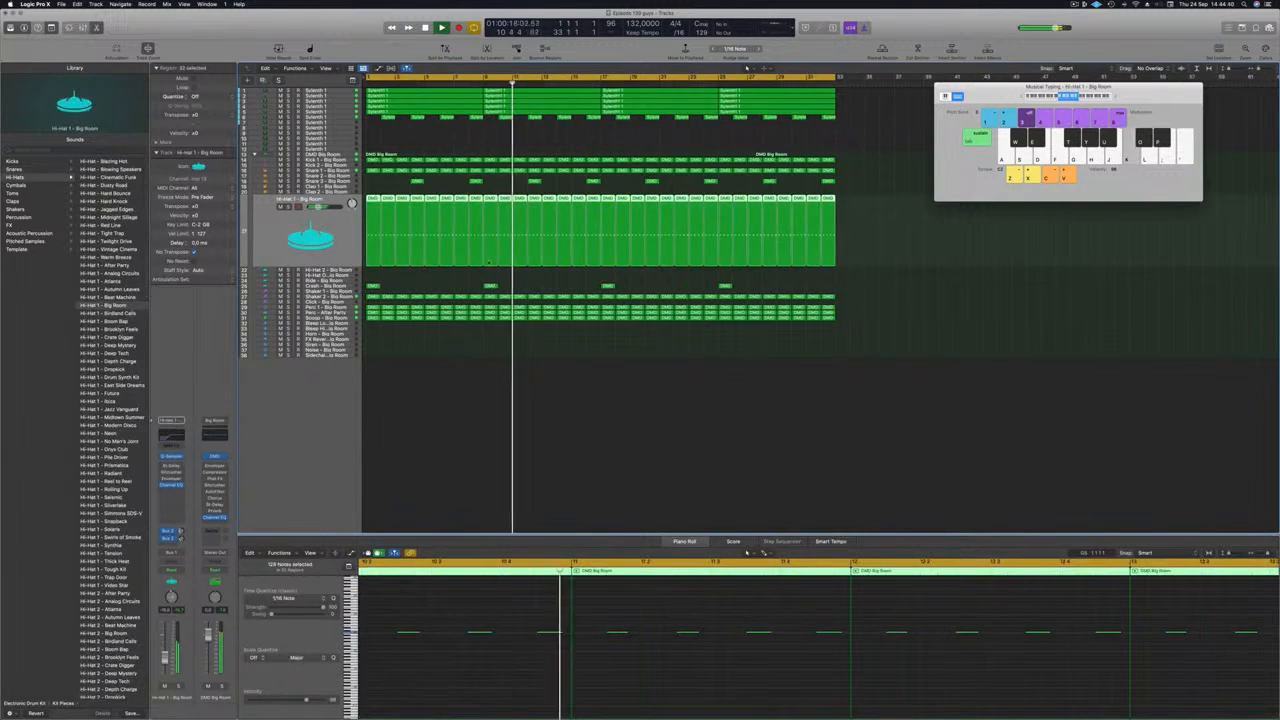
left_click(383, 187)
left_click_drag(374, 210, 373, 276)
key("space")
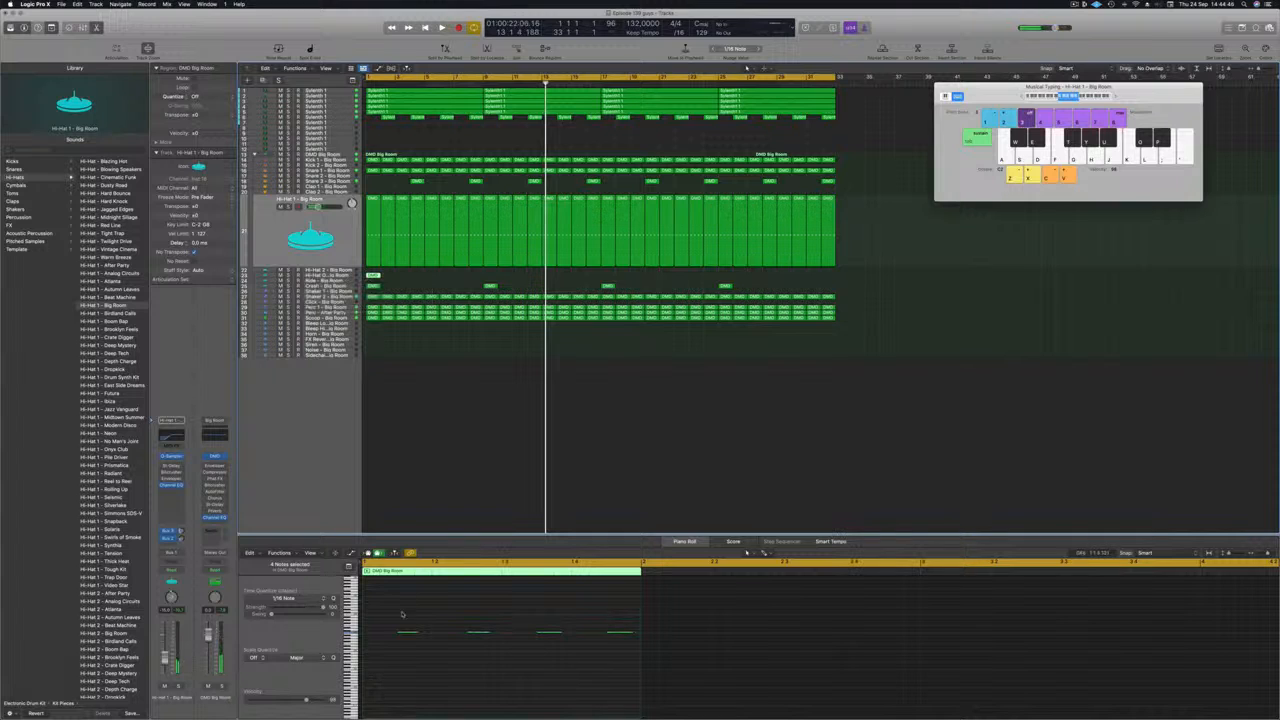
key("space")
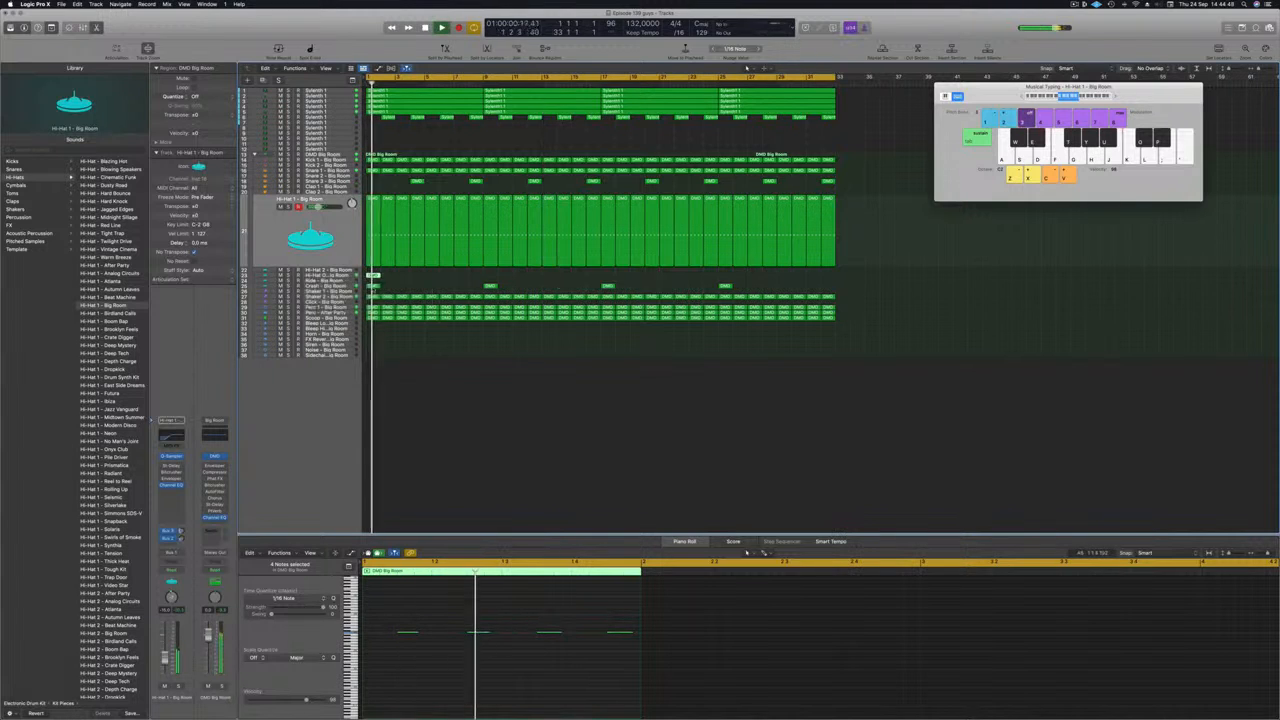
key("Down")
key("Down")
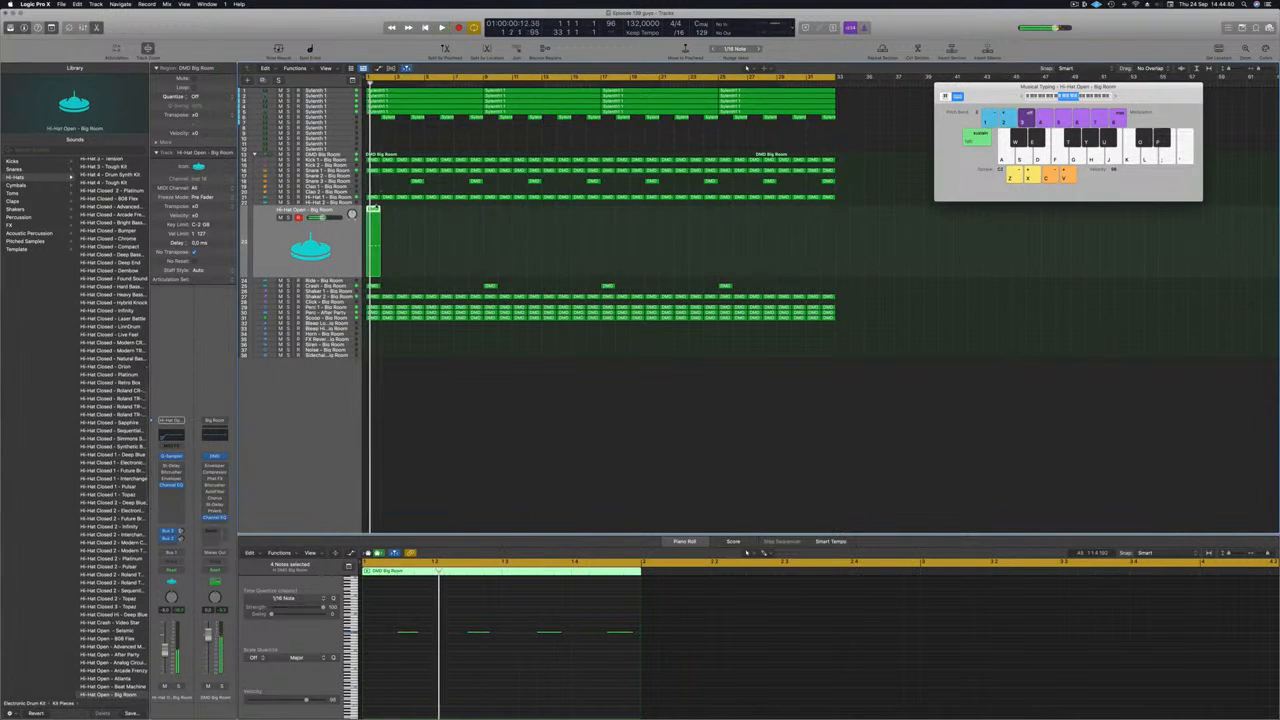
left_click_drag(381, 211, 731, 218)
key("space")
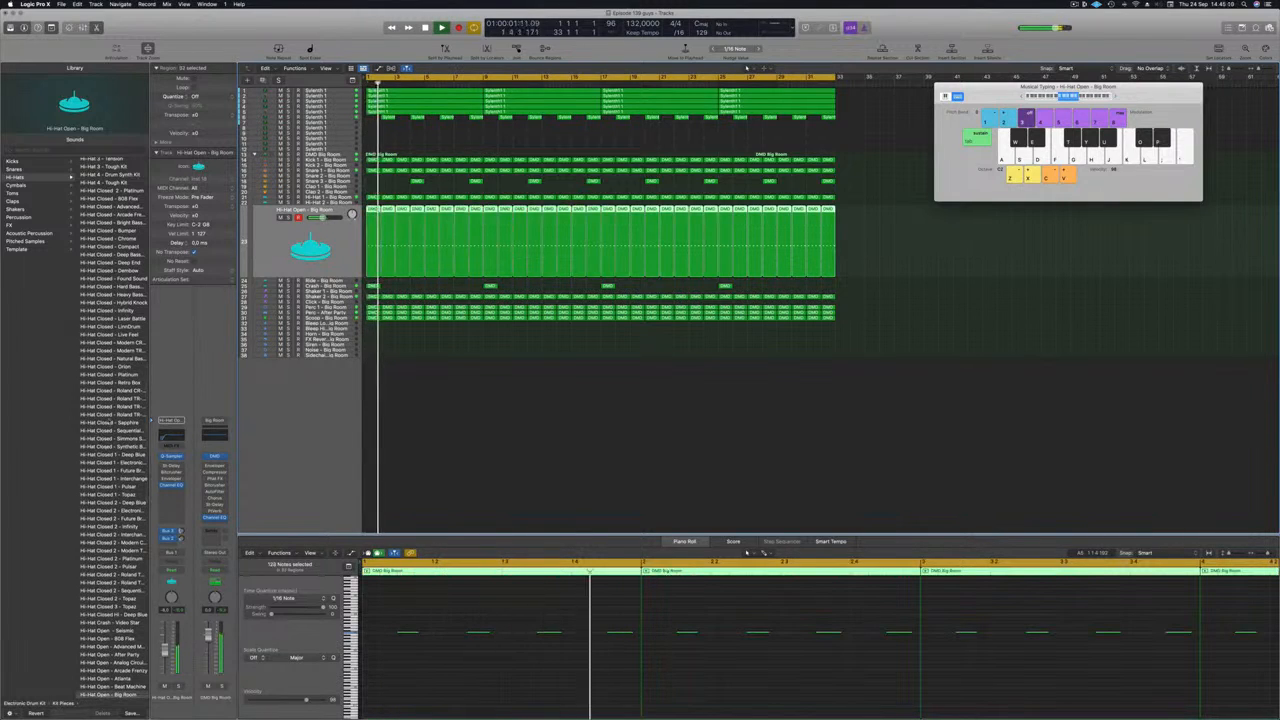
Load Hi-Hat Open - Deep Tech from the Library's Hi-Hats list and replay from bar 1.
key("Return")
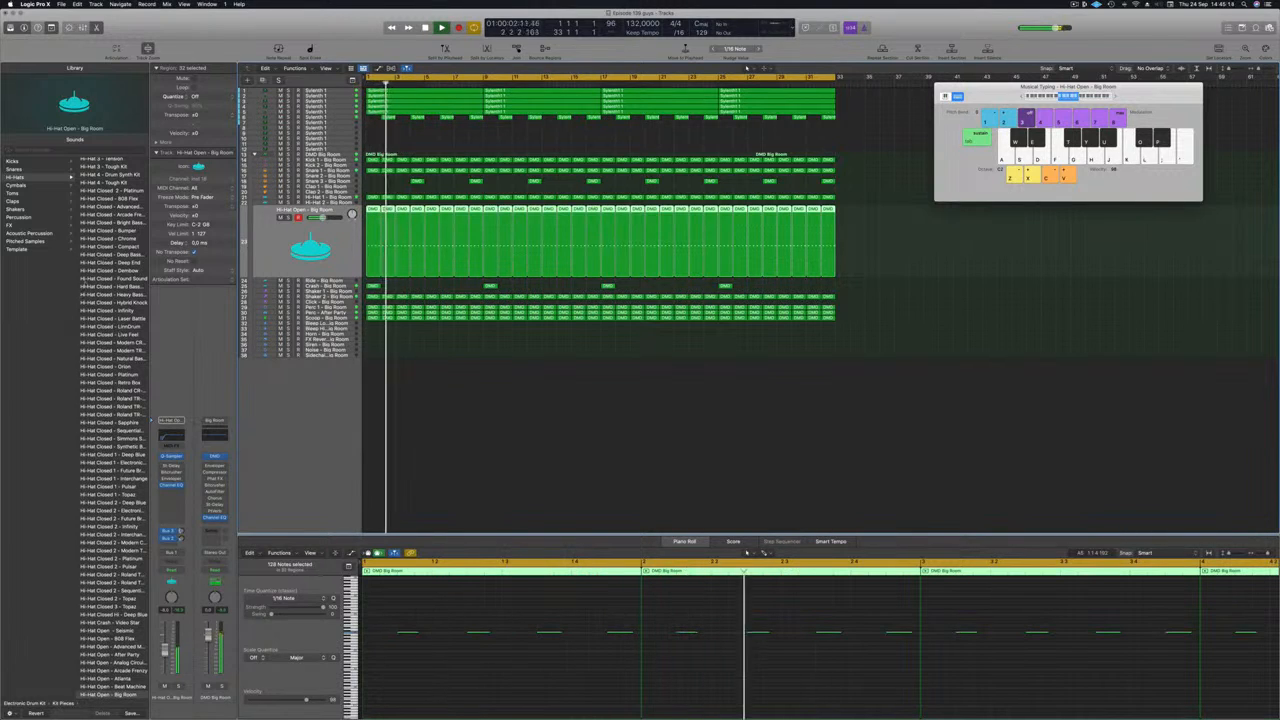
scroll(113, 430, "up", 5)
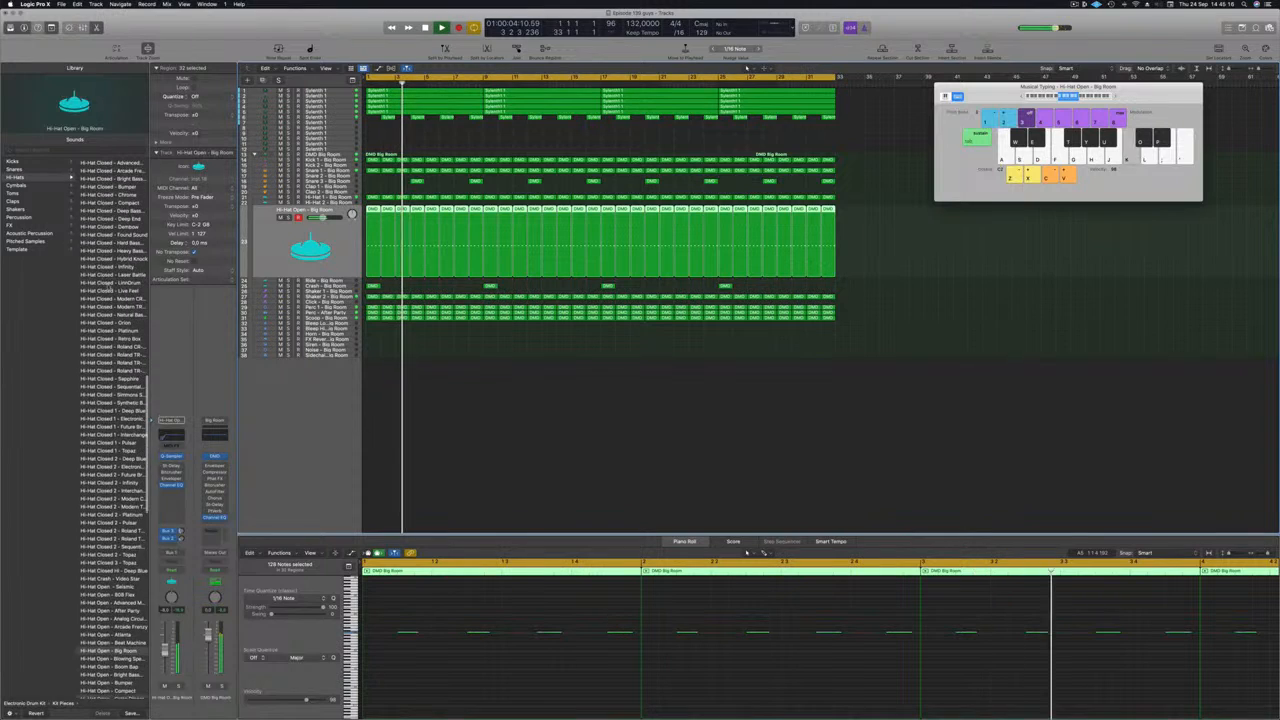
scroll(110, 400, "down", 2)
scroll(109, 287, "down", 4)
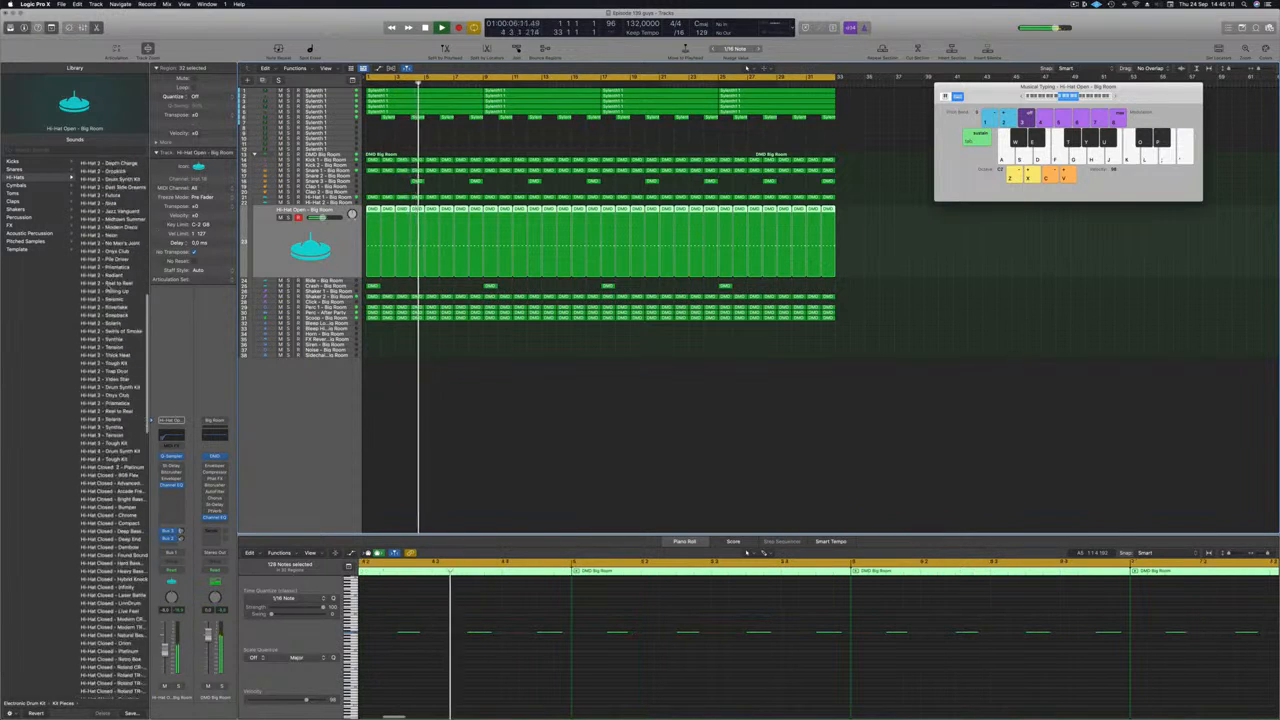
scroll(110, 287, "down", 3)
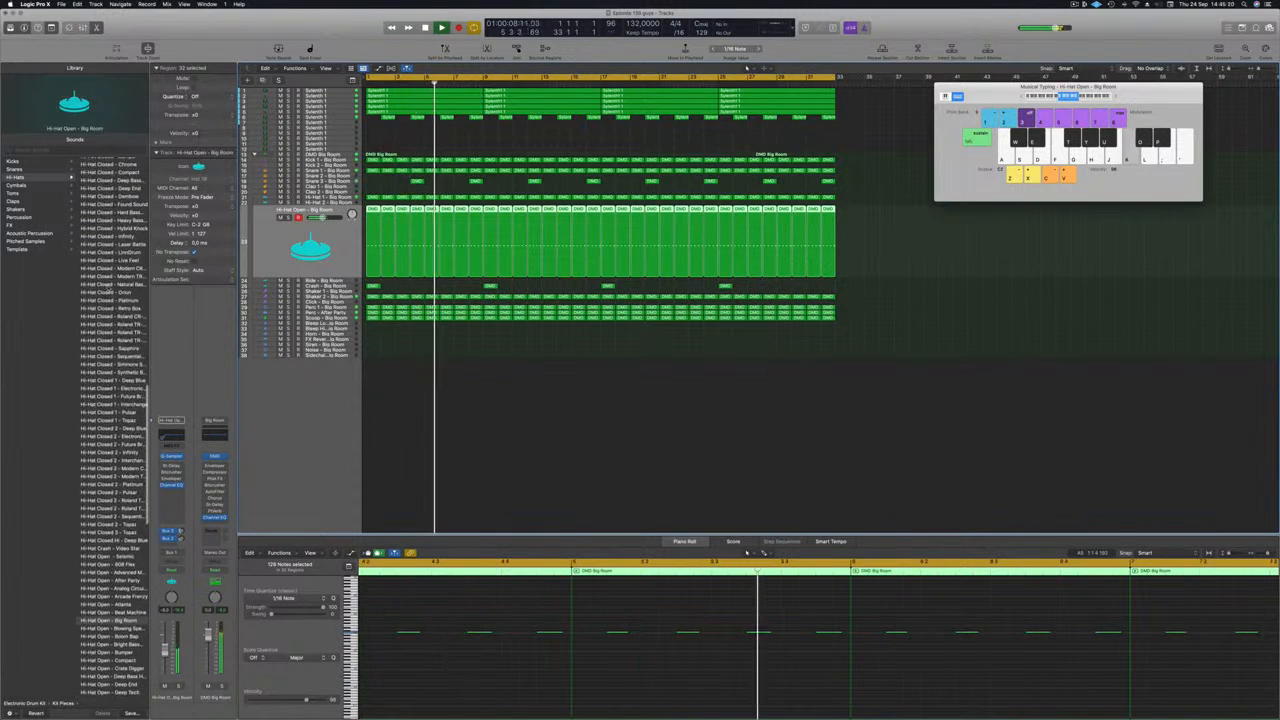
scroll(89, 395, "down", 3)
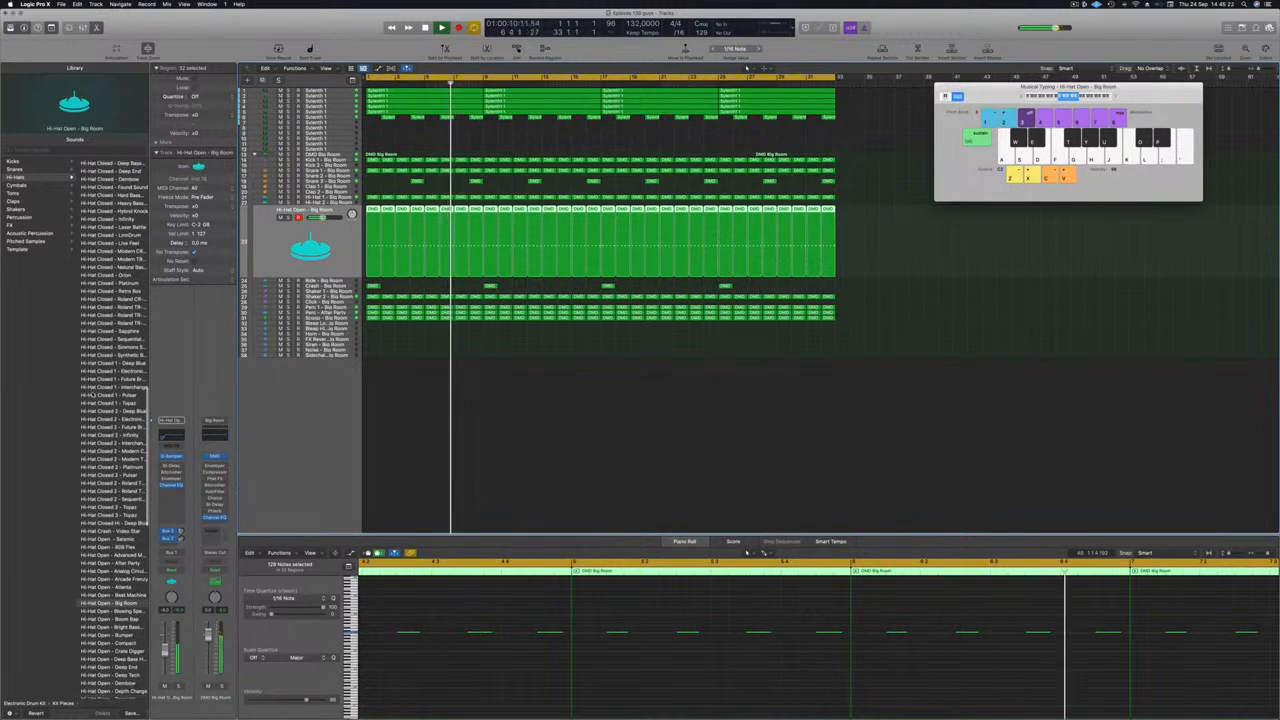
scroll(86, 394, "down", 4)
scroll(83, 490, "down", 4)
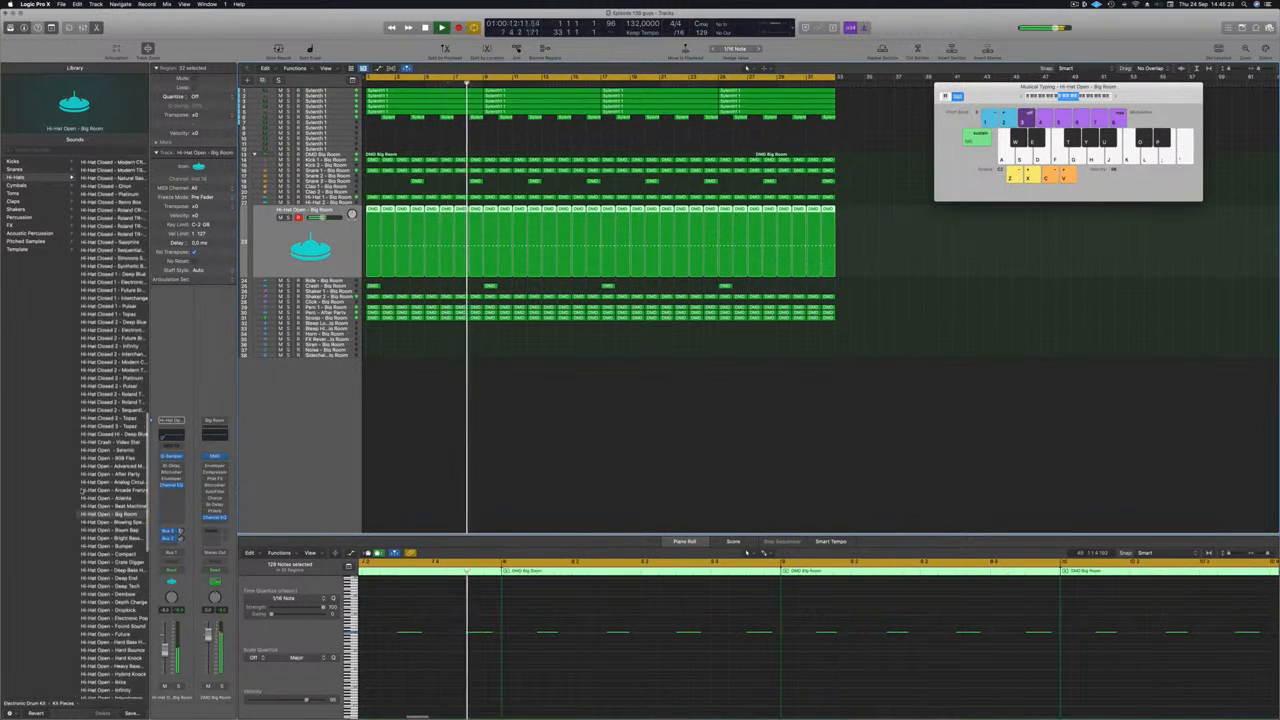
scroll(82, 492, "down", 3)
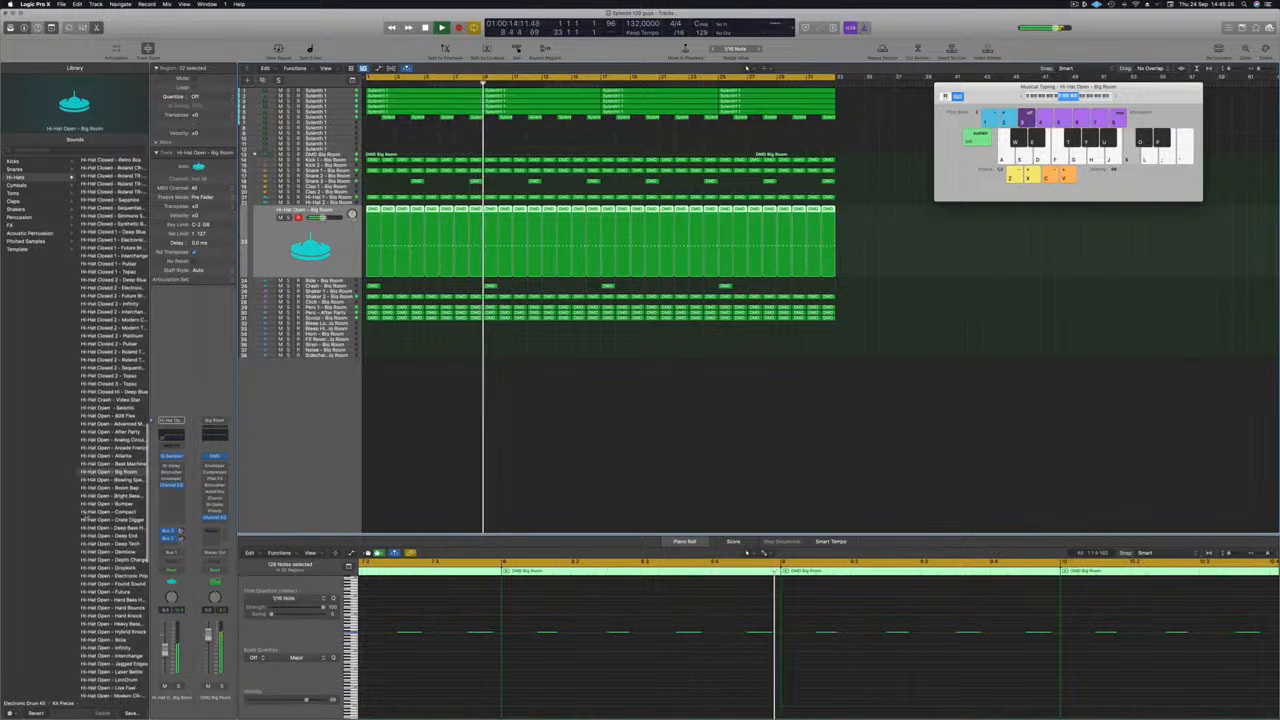
left_click(107, 544)
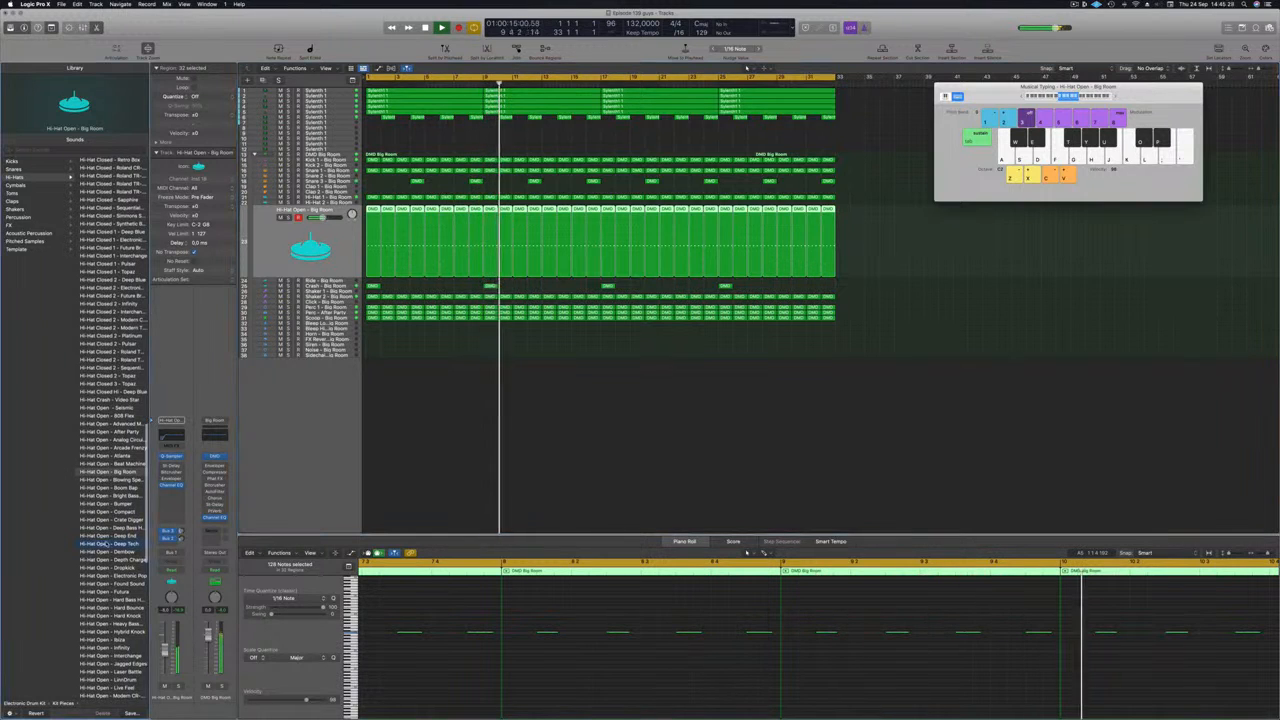
key("Return")
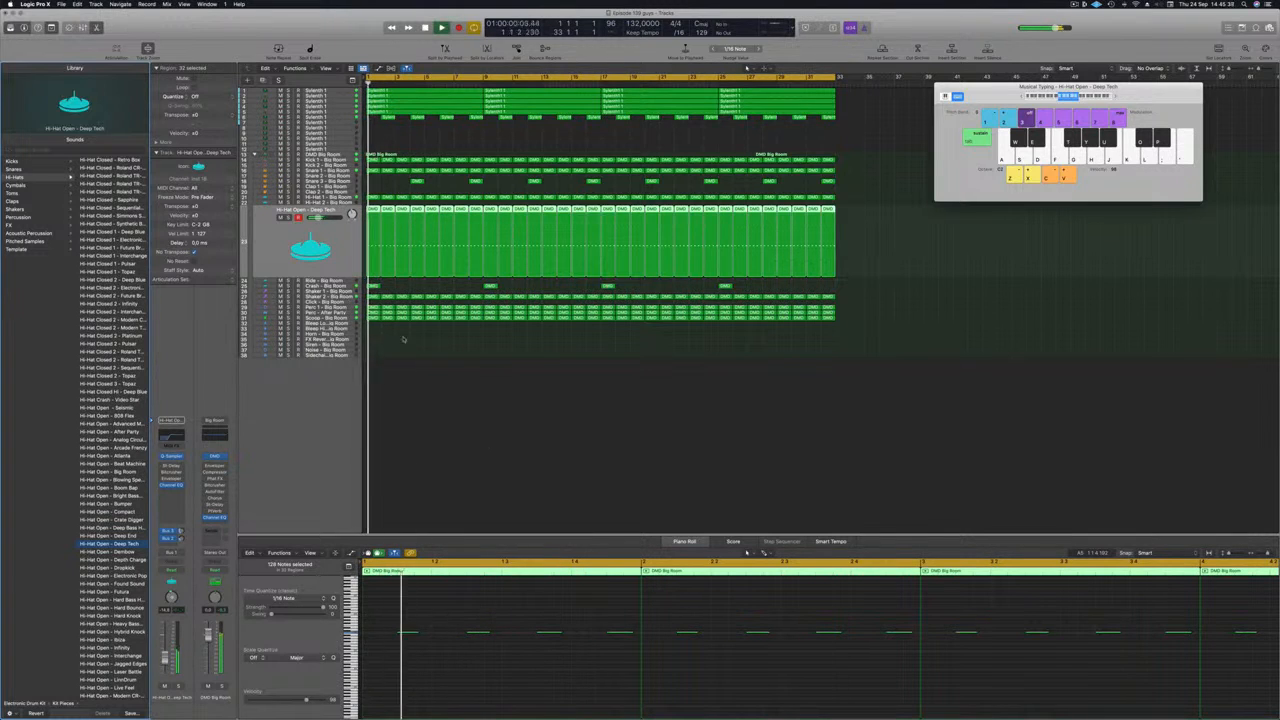
left_click(340, 313)
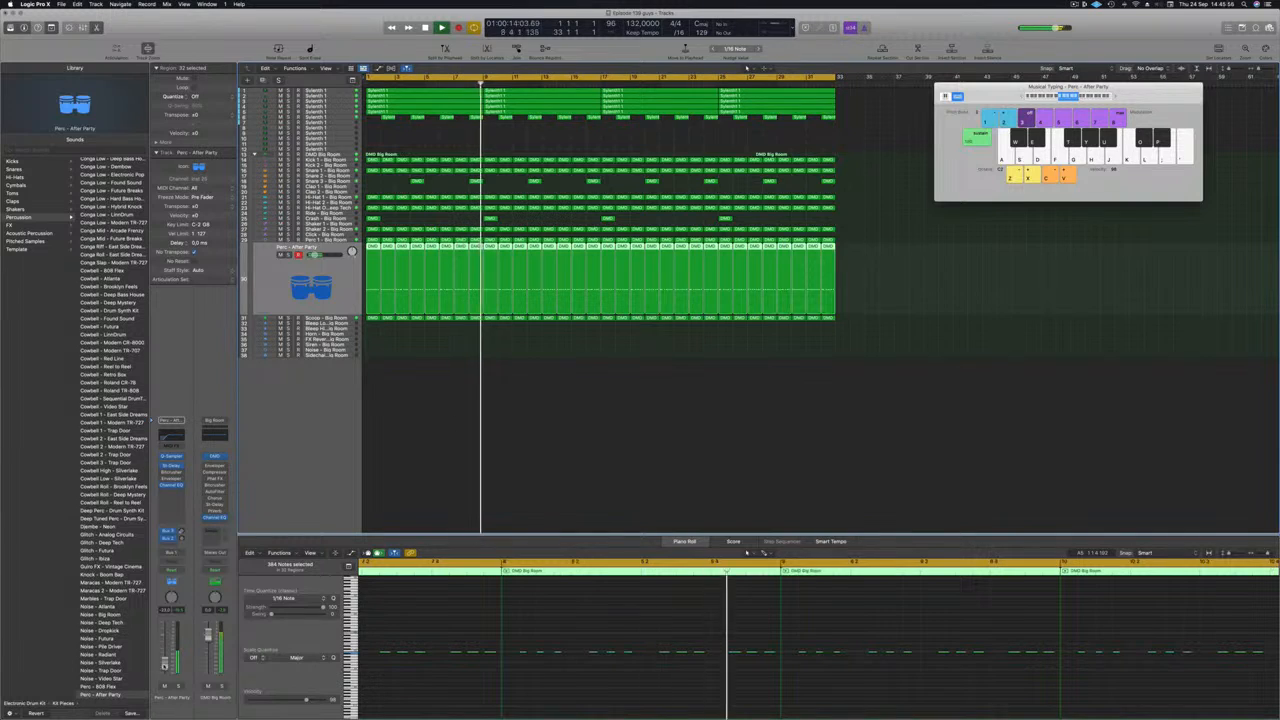
Duplicate the Sylenth 1 track with its Sylenth1 LEAD - Vision setting via New Track with Duplicate Setting.
left_click(403, 445)
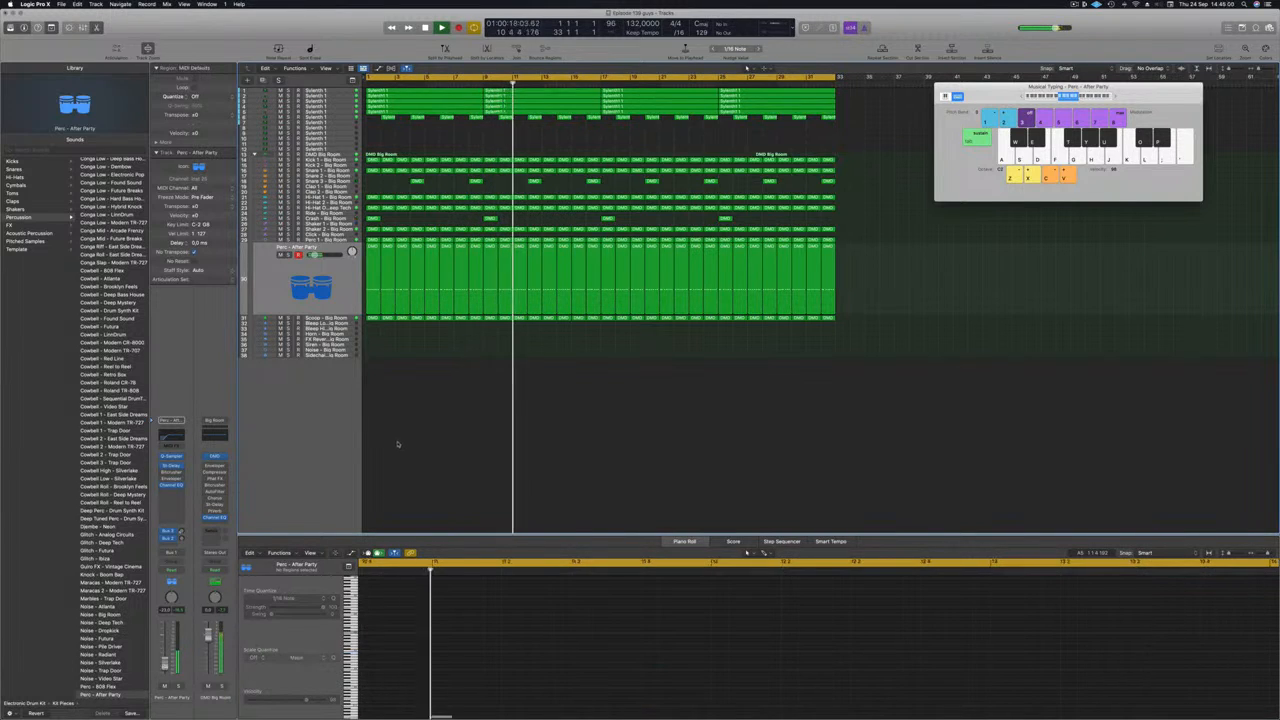
scroll(446, 468, "up", 3)
scroll(446, 468, "up", 3)
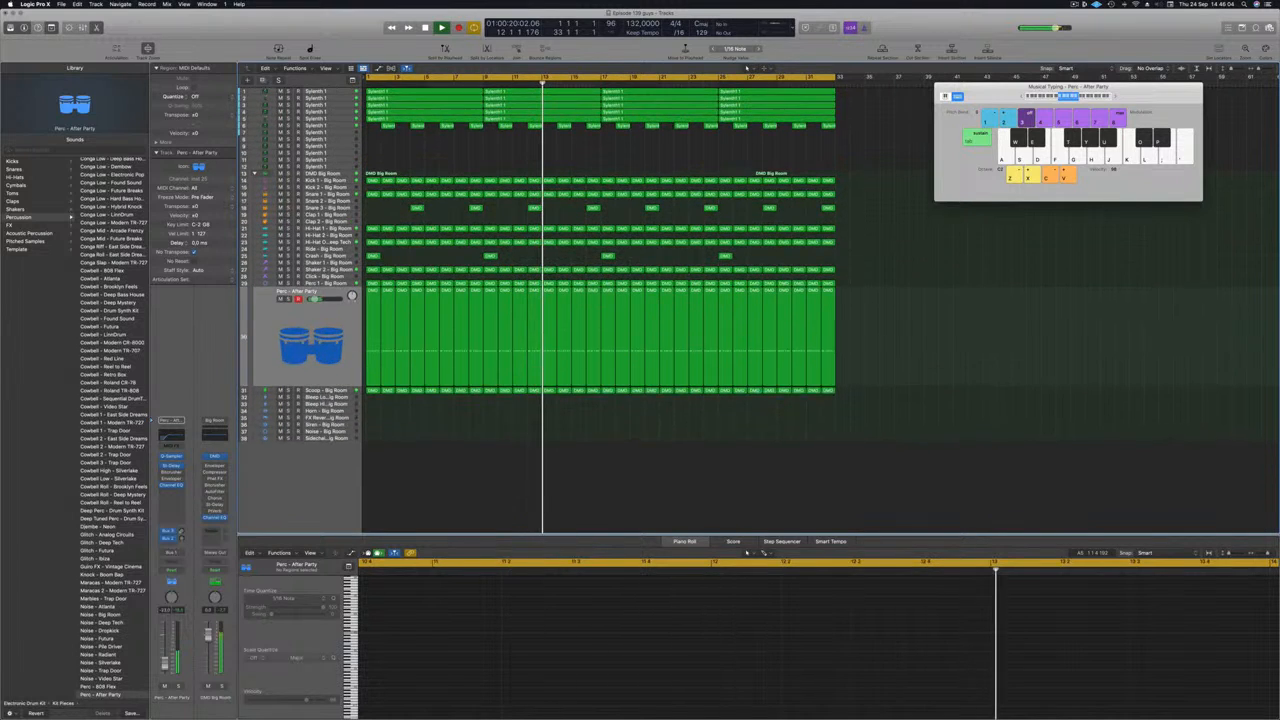
key("space")
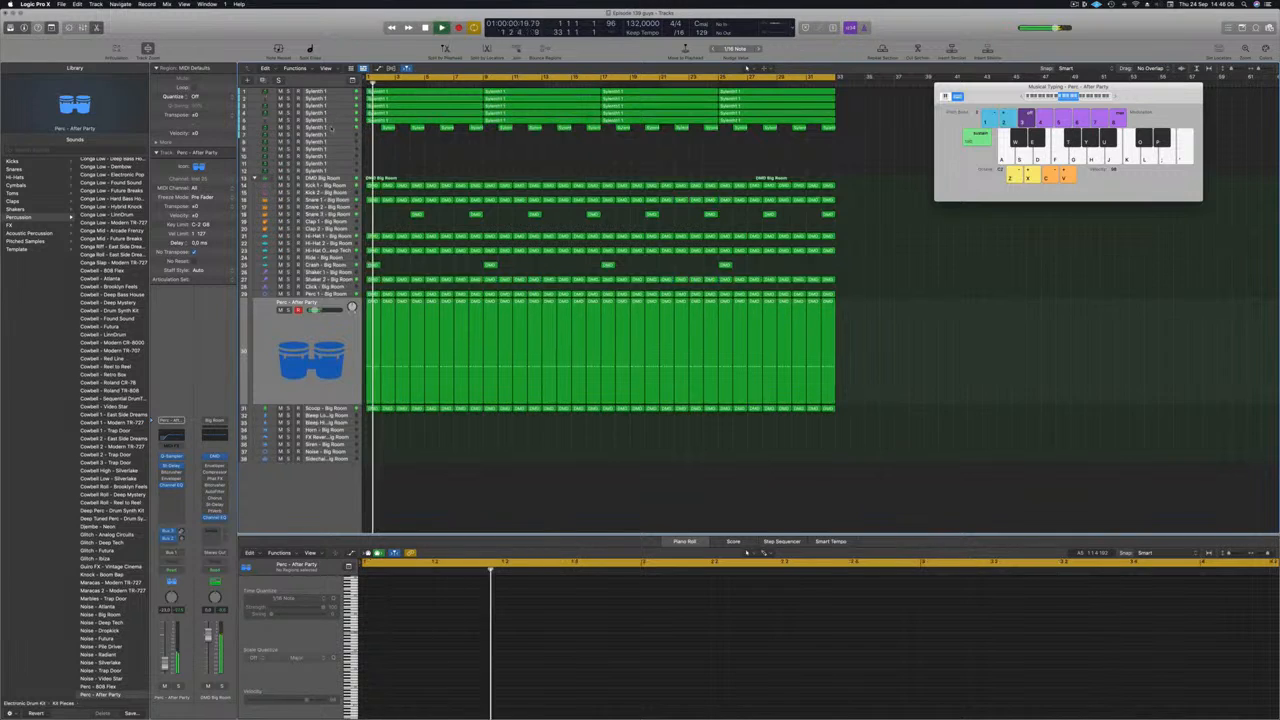
left_click(318, 128)
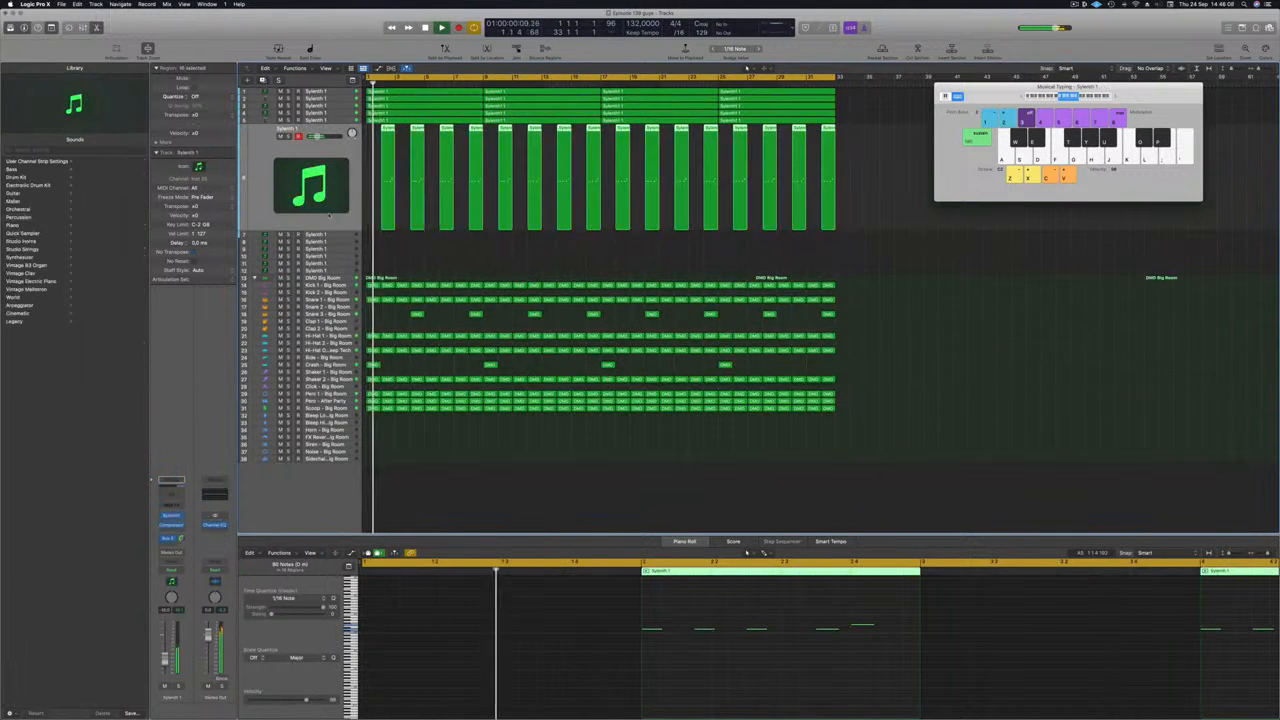
left_click(264, 80)
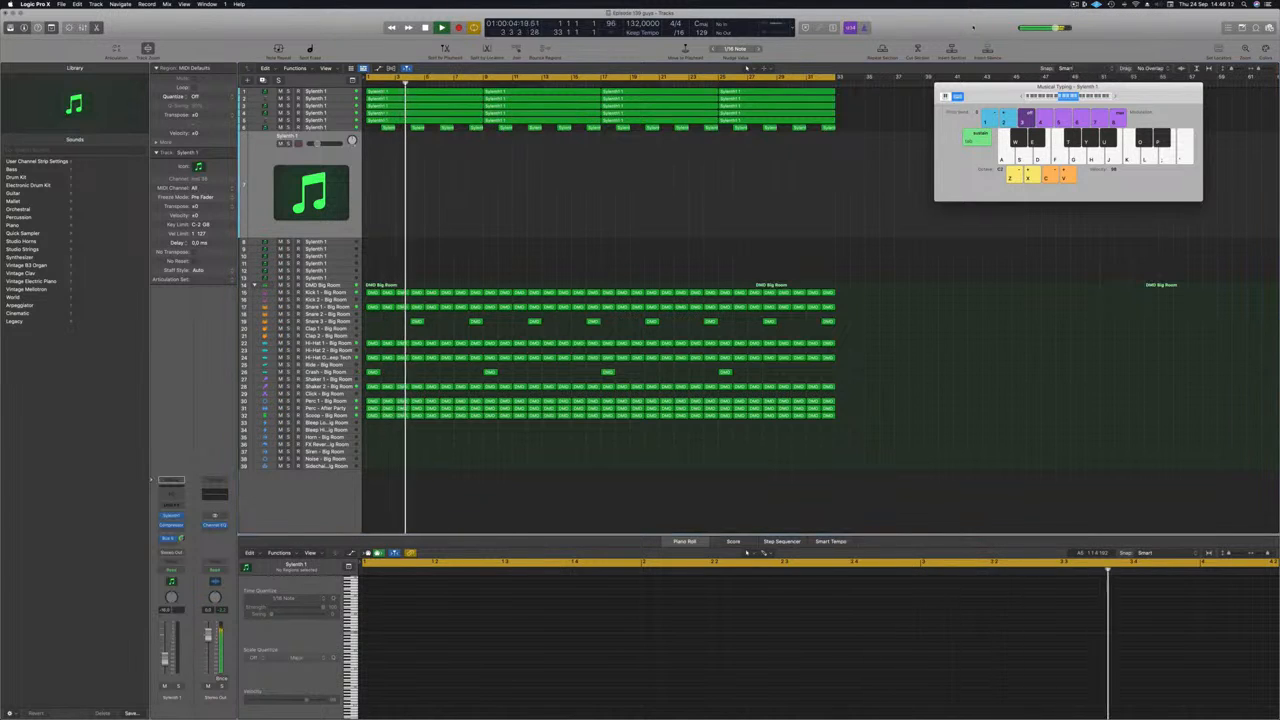
key("Return")
Load a Factory bank in the new track's Sylenth1, replacing LEAD - Vision with ARP - Acid Thing 1.
left_click(171, 517)
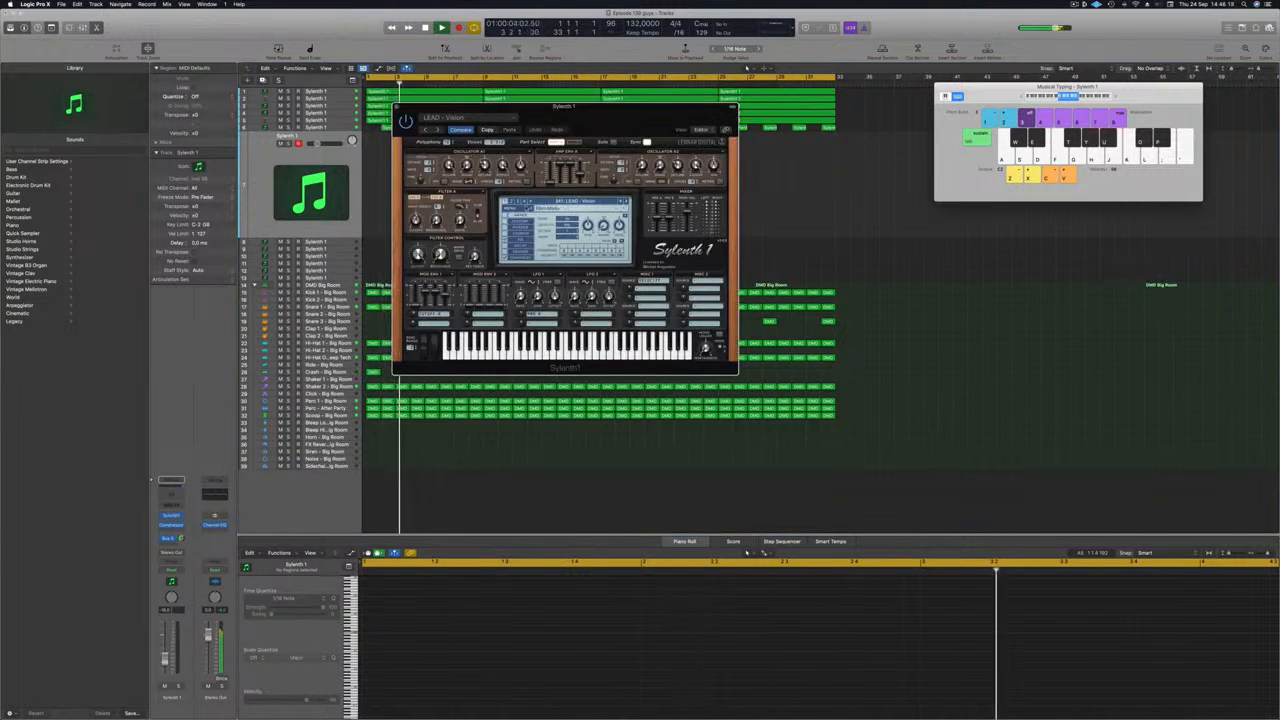
left_click(562, 202)
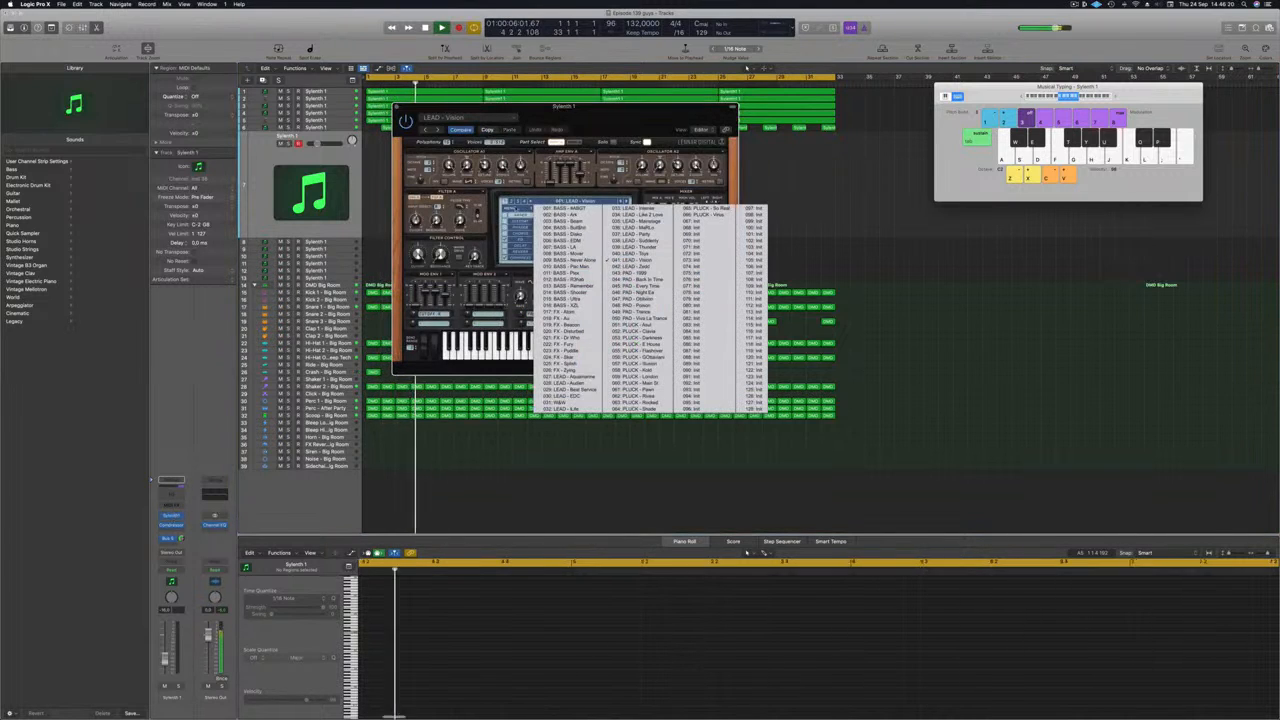
left_click(515, 208)
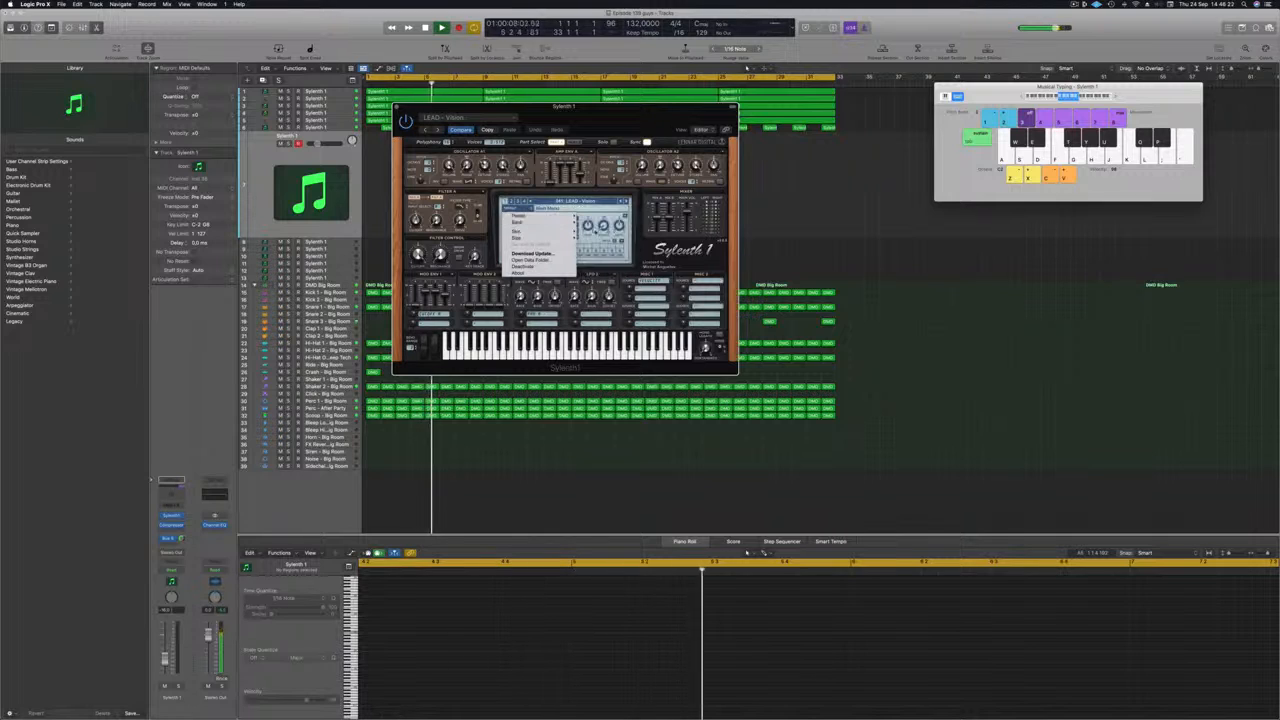
mouse_move(545, 222)
mouse_move(600, 222)
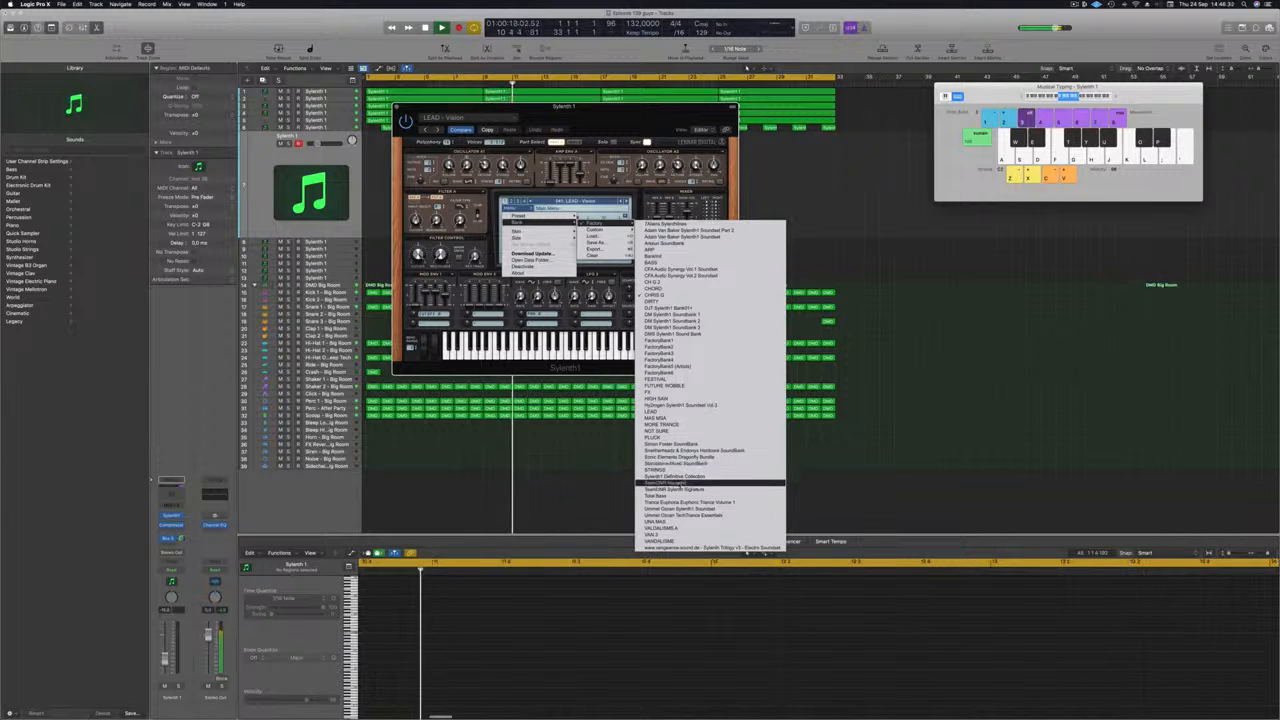
left_click(710, 483)
left_click_drag(640, 118, 816, 136)
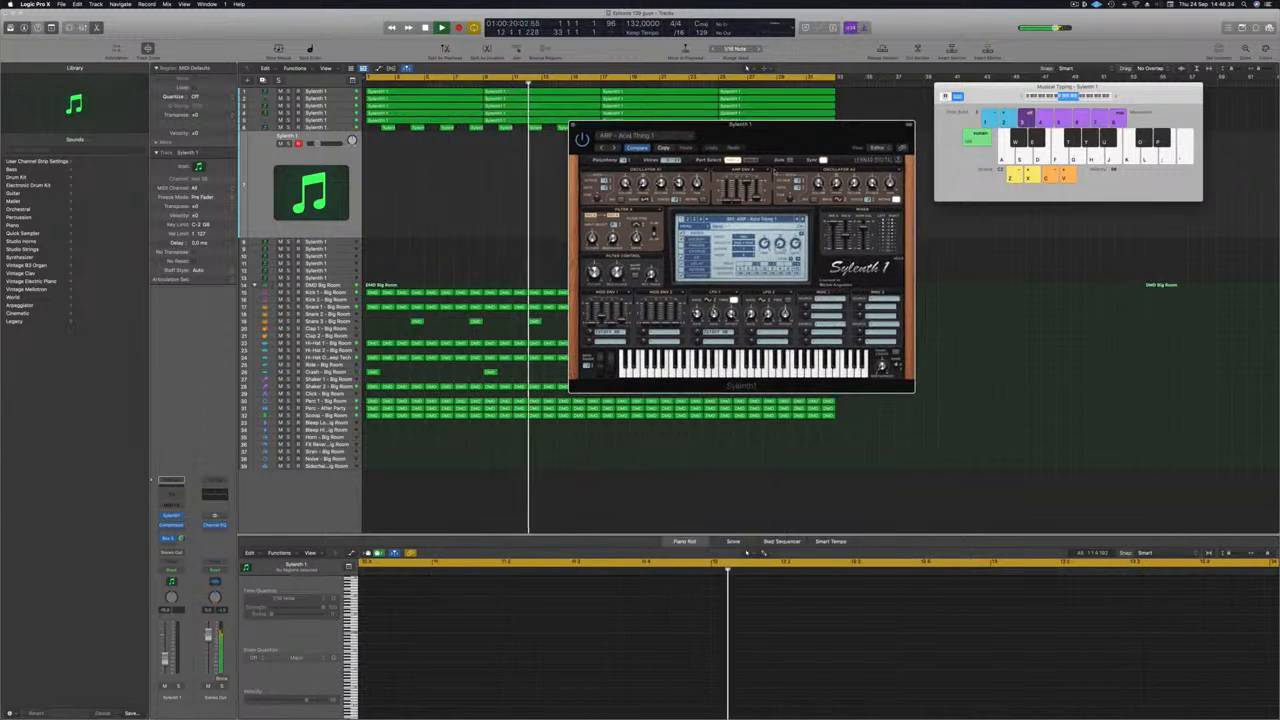
left_click(758, 219)
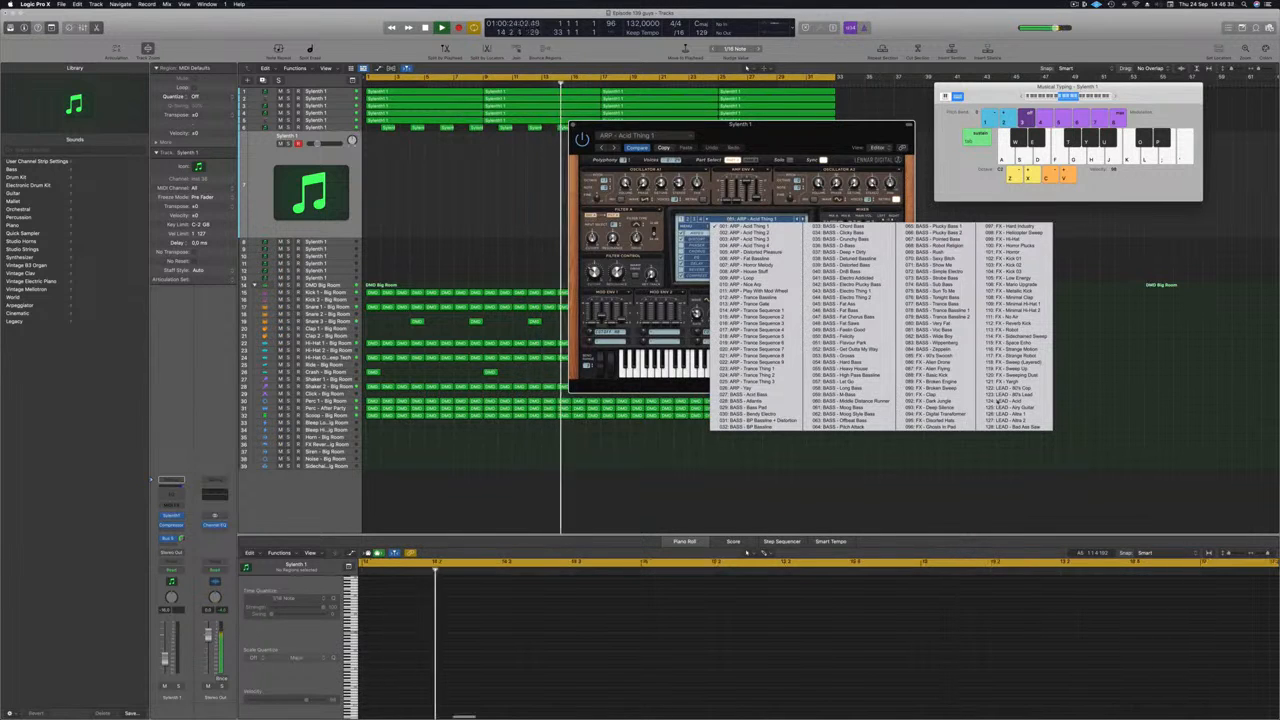
Select the LEAD - 80's Cop preset, rearrange the synth and keyboard windows, and adjust the lead volume.
left_click(1012, 392)
left_click_drag(810, 141, 844, 167)
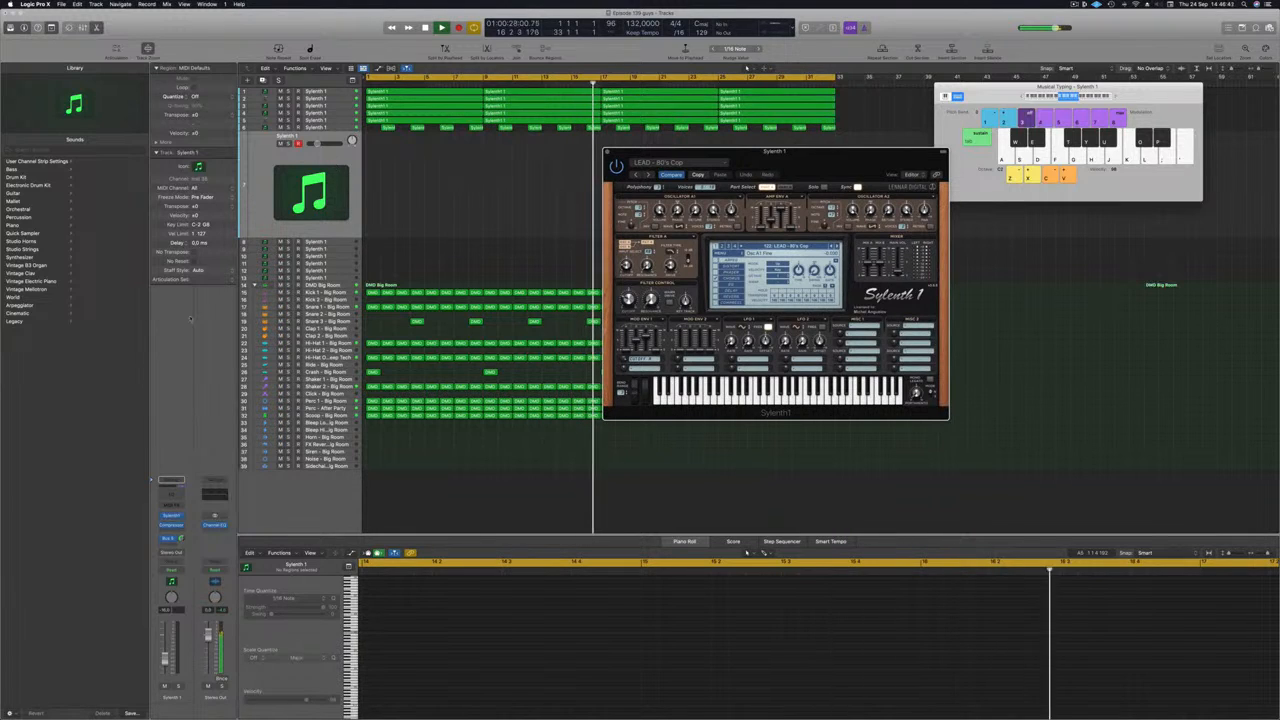
left_click_drag(817, 165, 714, 190)
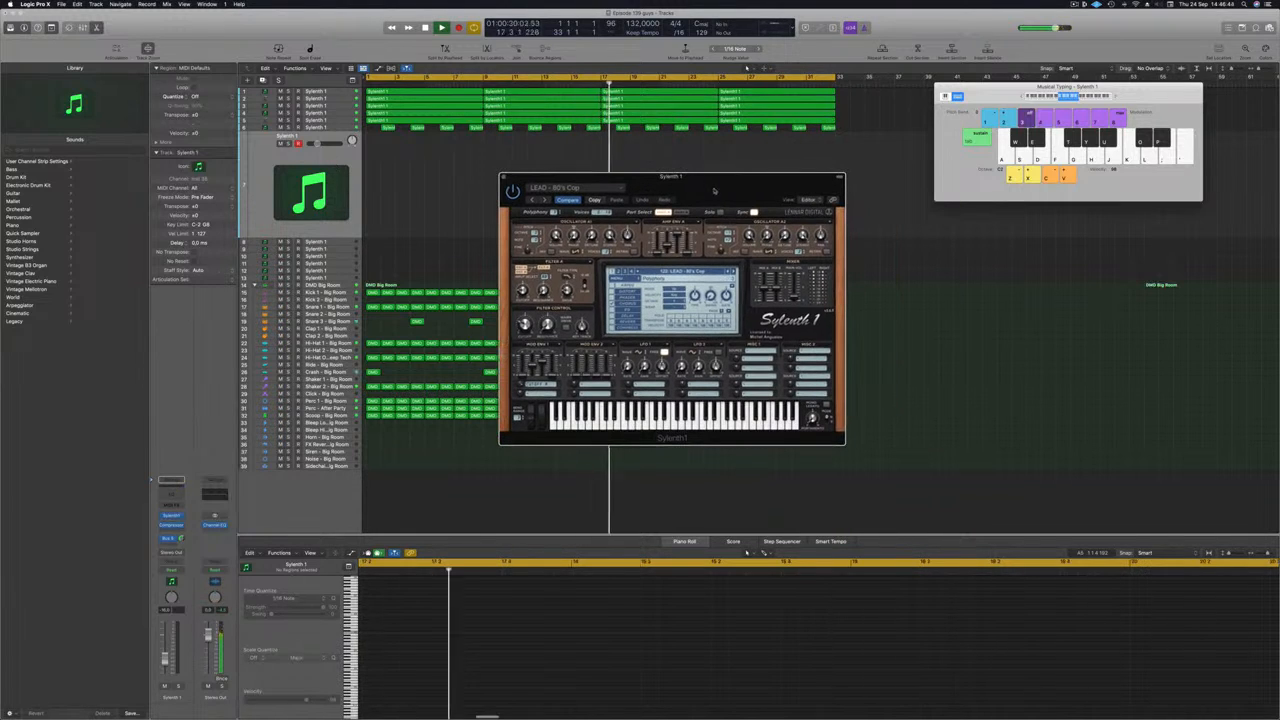
left_click_drag(1132, 98, 1118, 100)
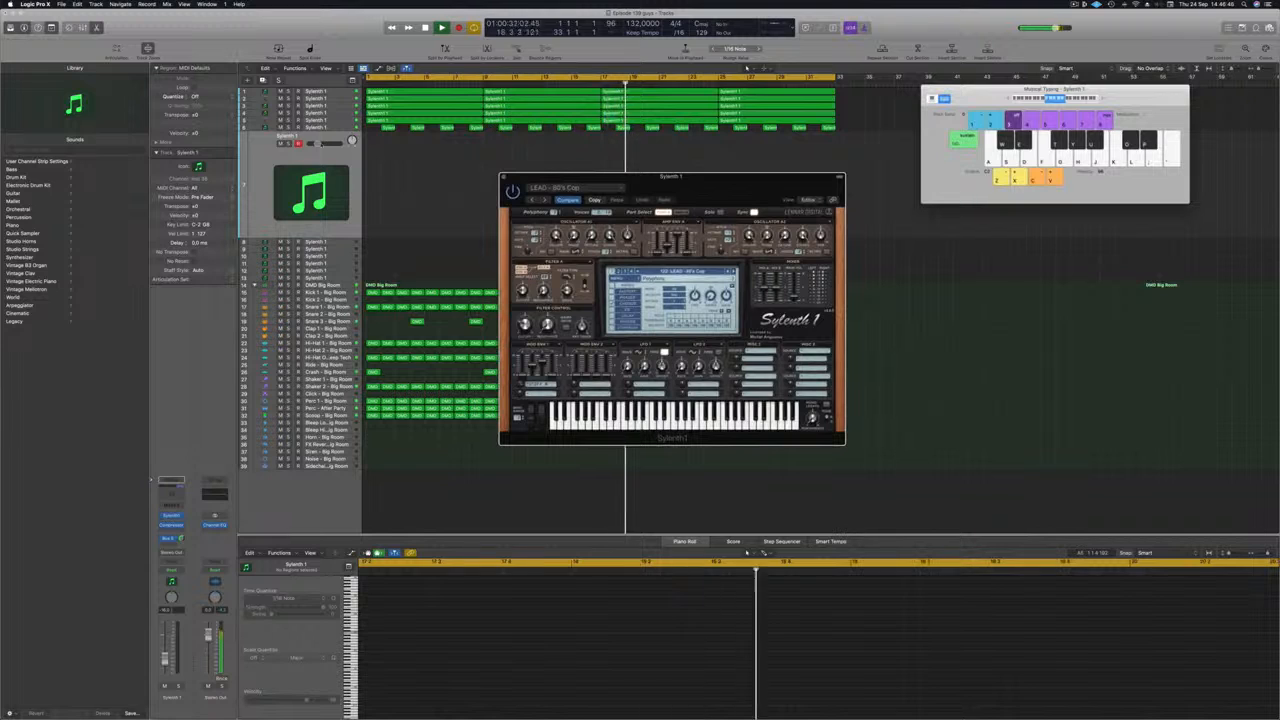
left_click_drag(320, 144, 322, 144)
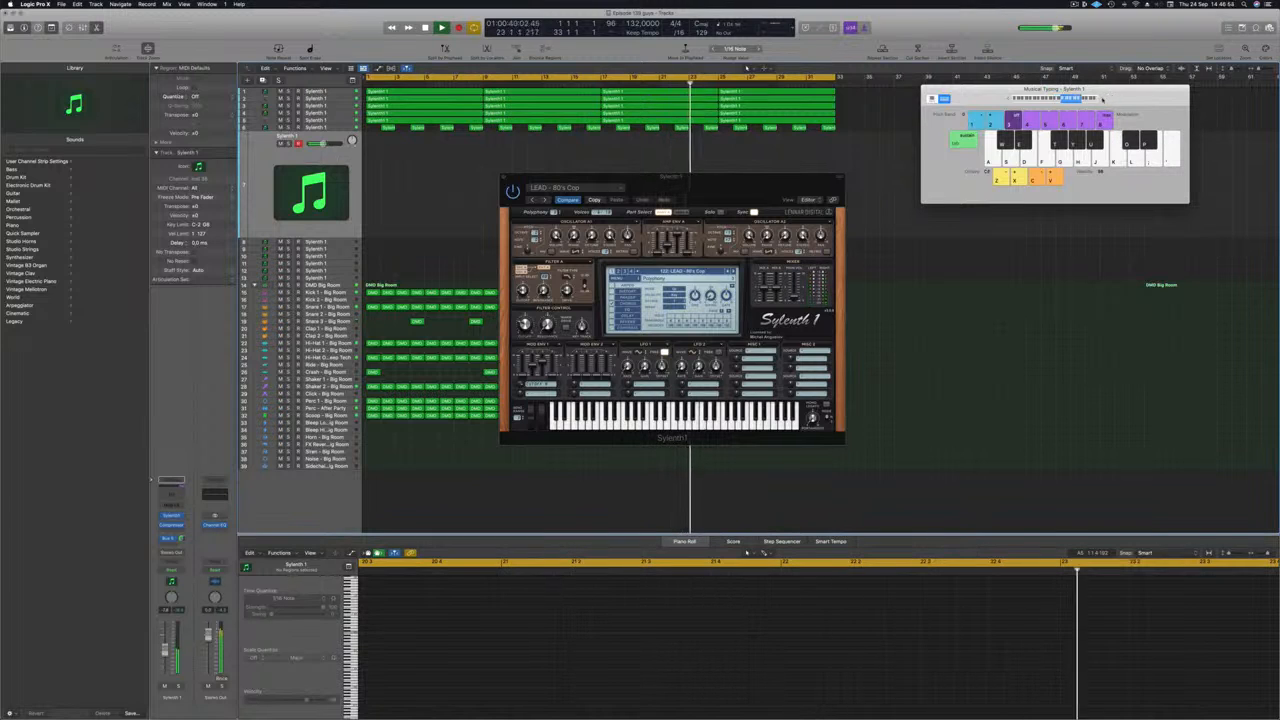
left_click_drag(765, 180, 786, 157)
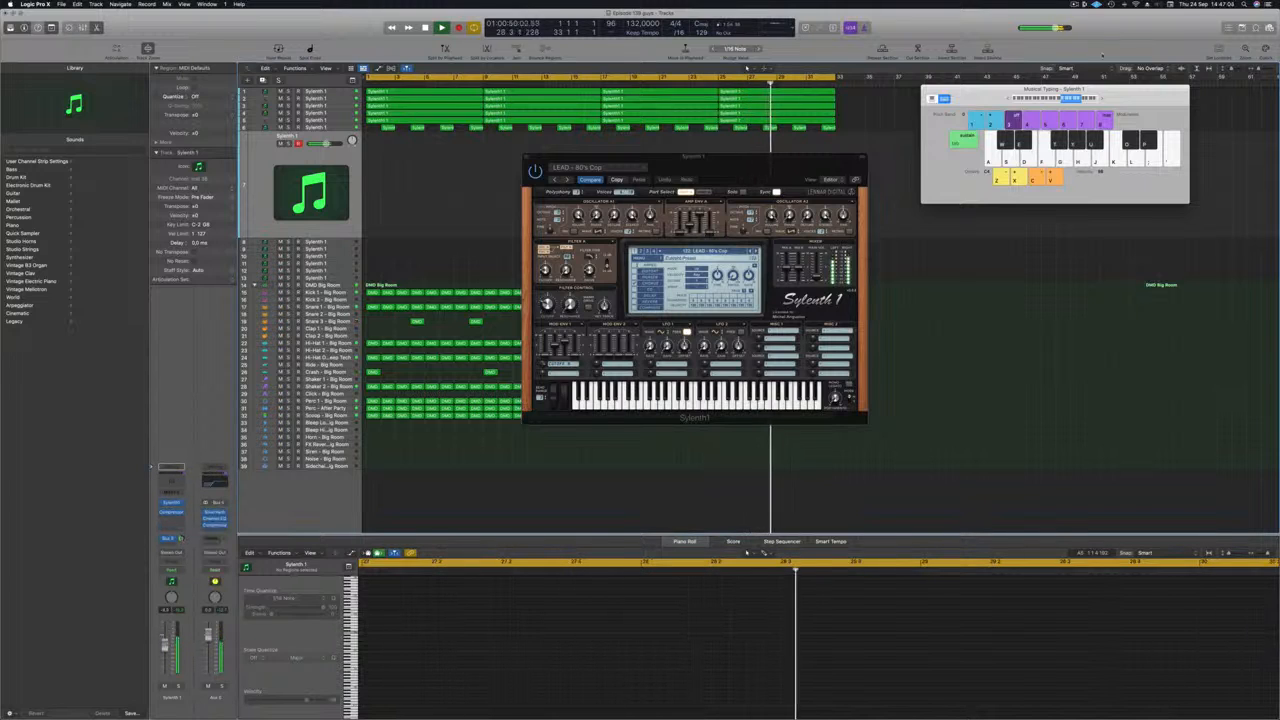
Step through successive lead presets during playback until LEAD - Attra 1 is loaded.
left_click(757, 252)
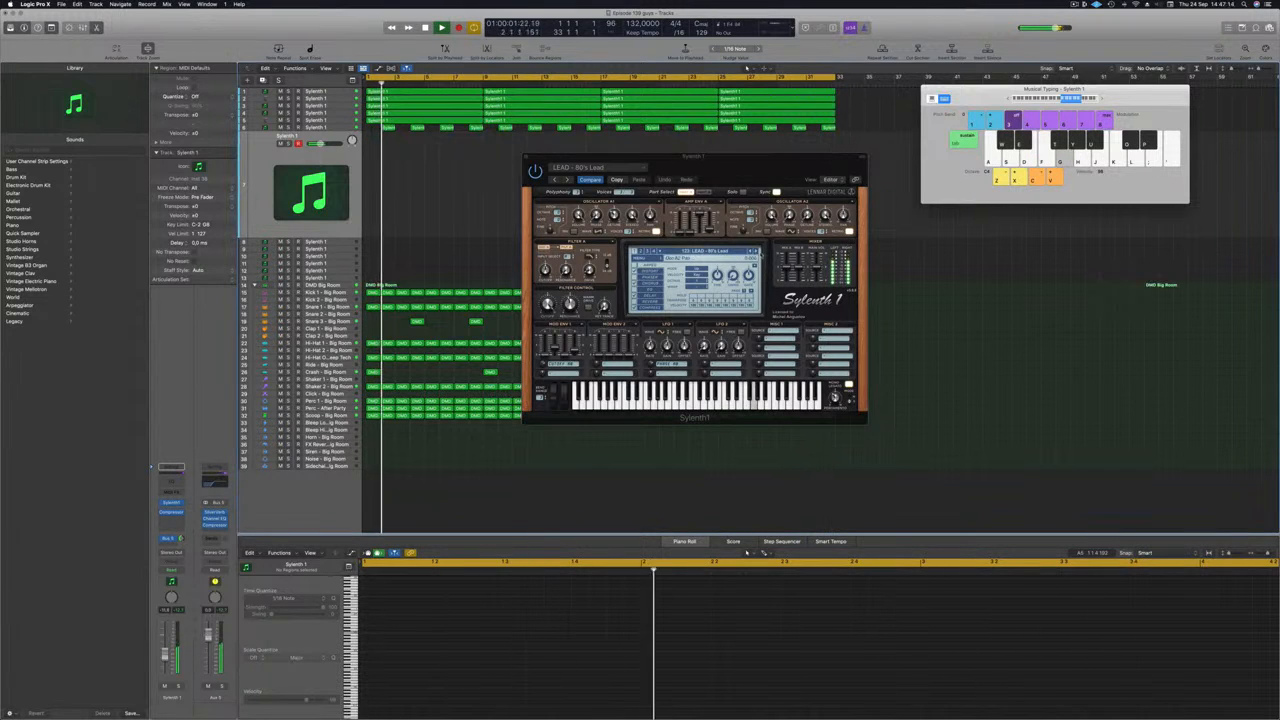
left_click(757, 252)
left_click(757, 252)
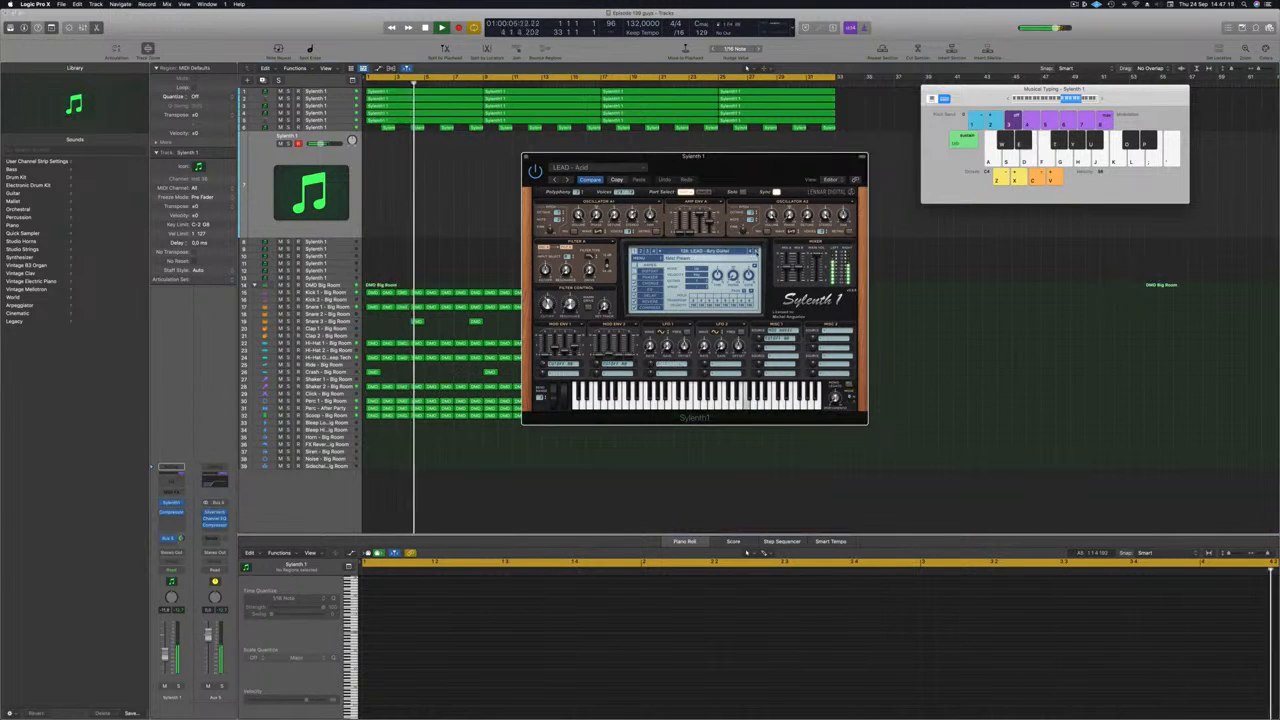
left_click(757, 252)
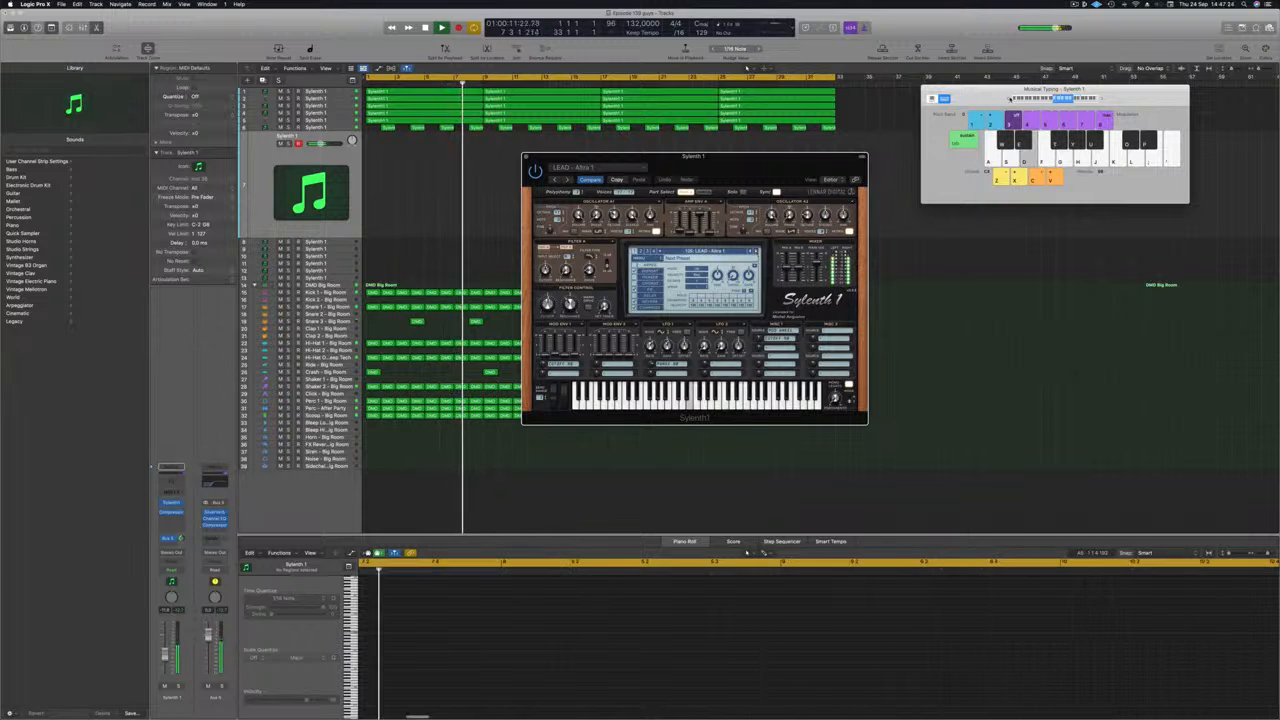
left_click_drag(781, 157, 752, 163)
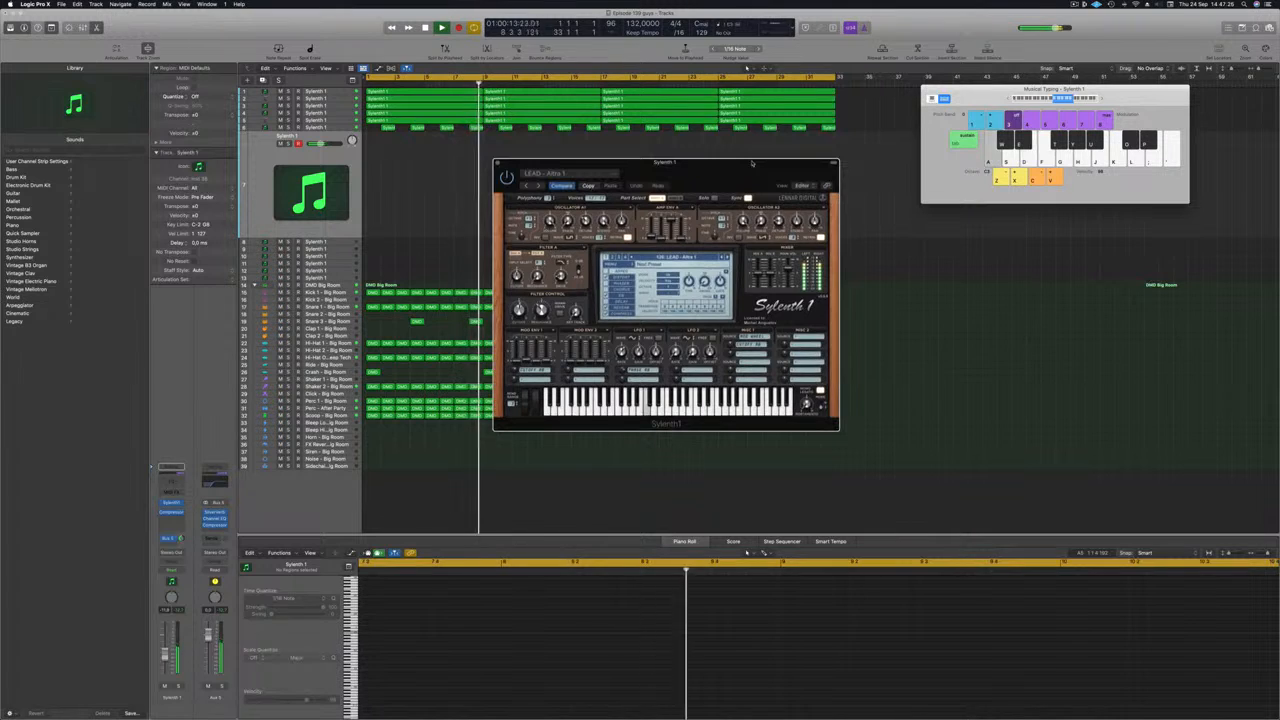
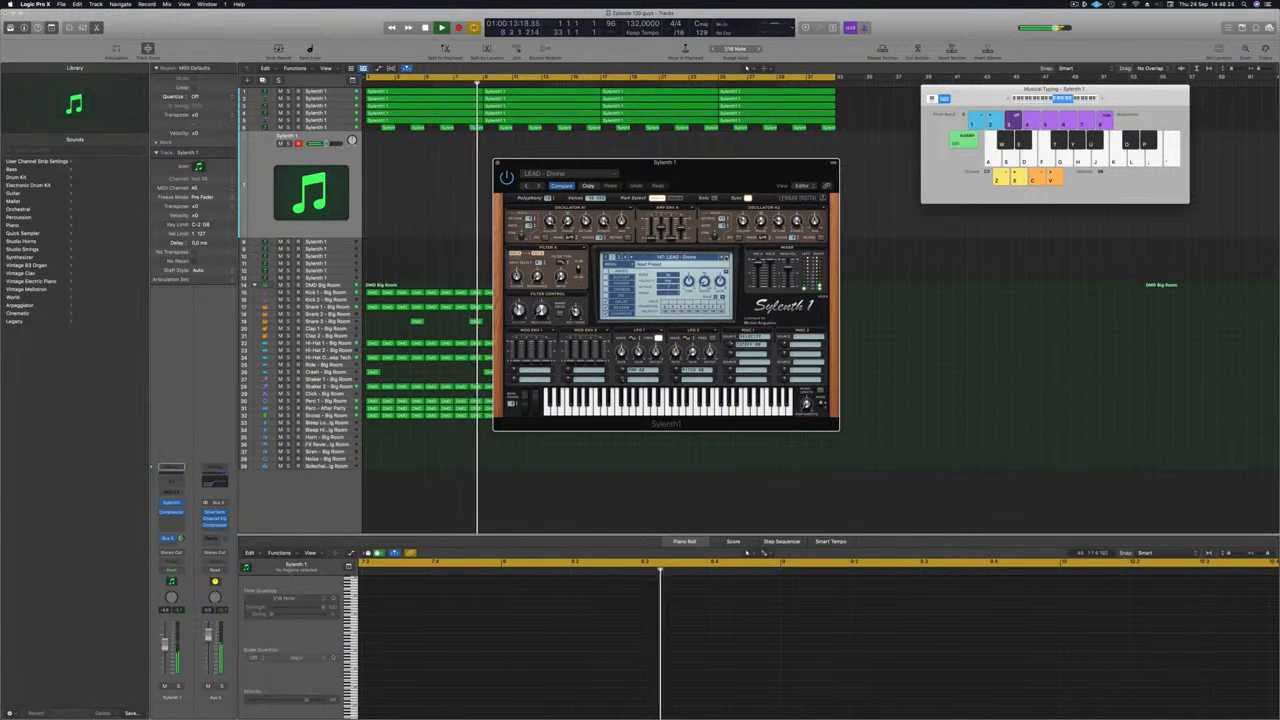
Record a short A–D–A lead melody on the Sylenth1 track, then stop and replay.
key("r")
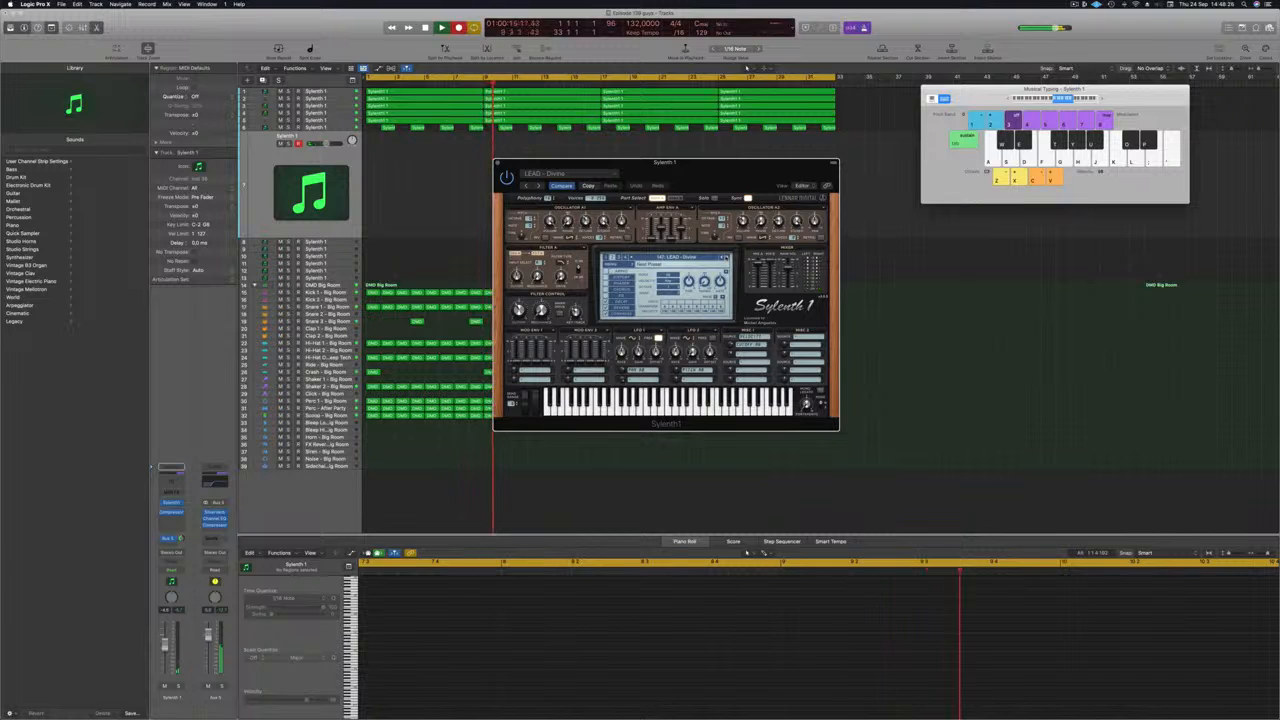
key("a")
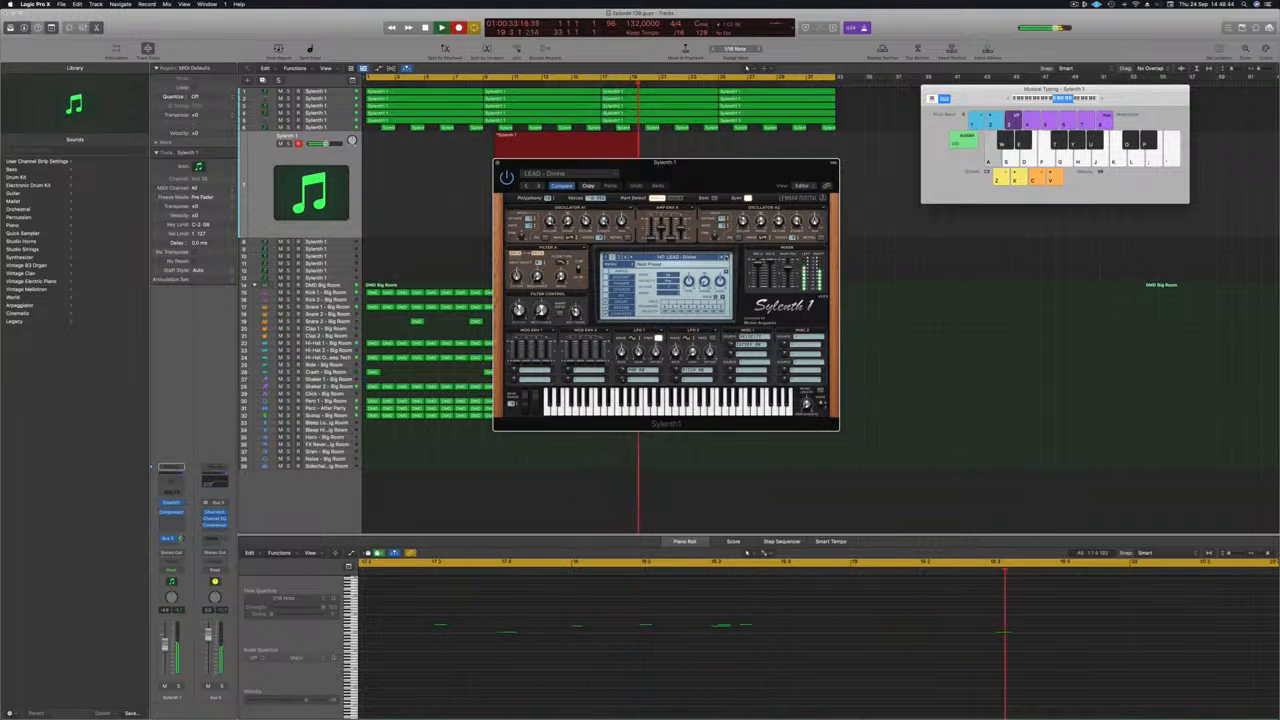
key("d")
key("a")
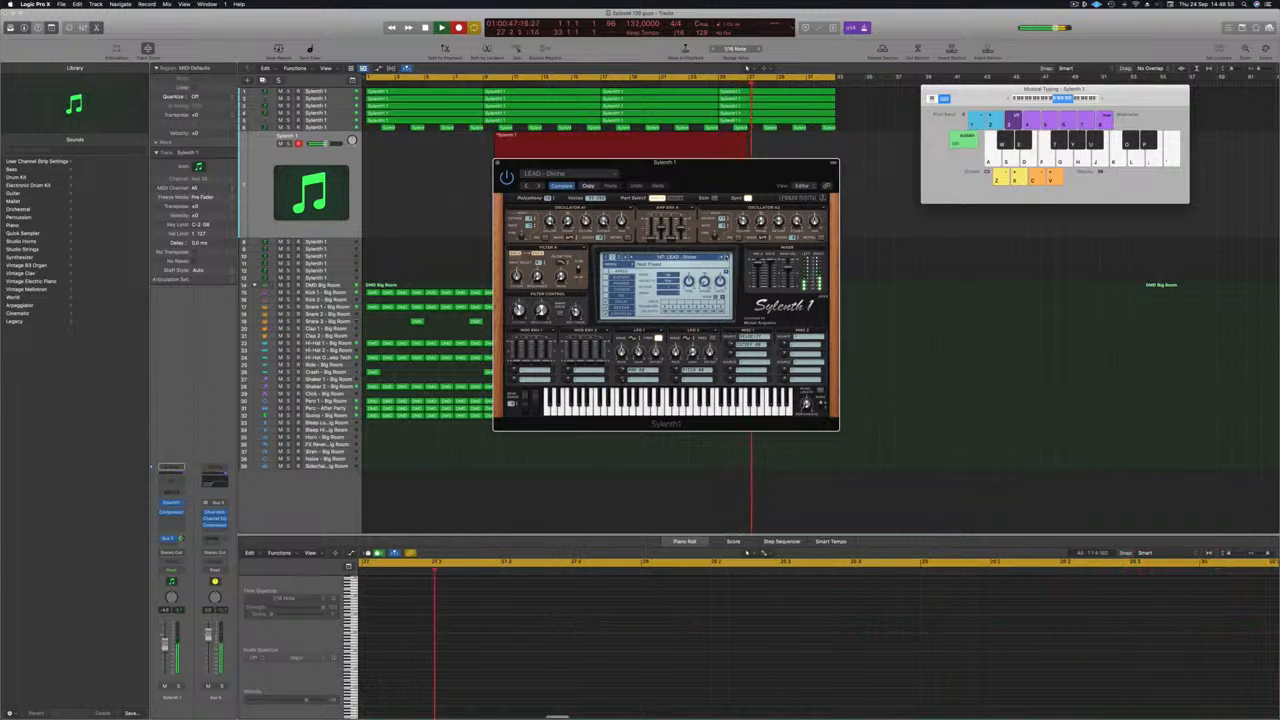
key("space")
key("space")
Move the new lead region earlier on its track and nudge the Sylenth1 volume up.
left_click_drag(735, 175, 1186, 192)
left_click_drag(585, 135, 472, 141)
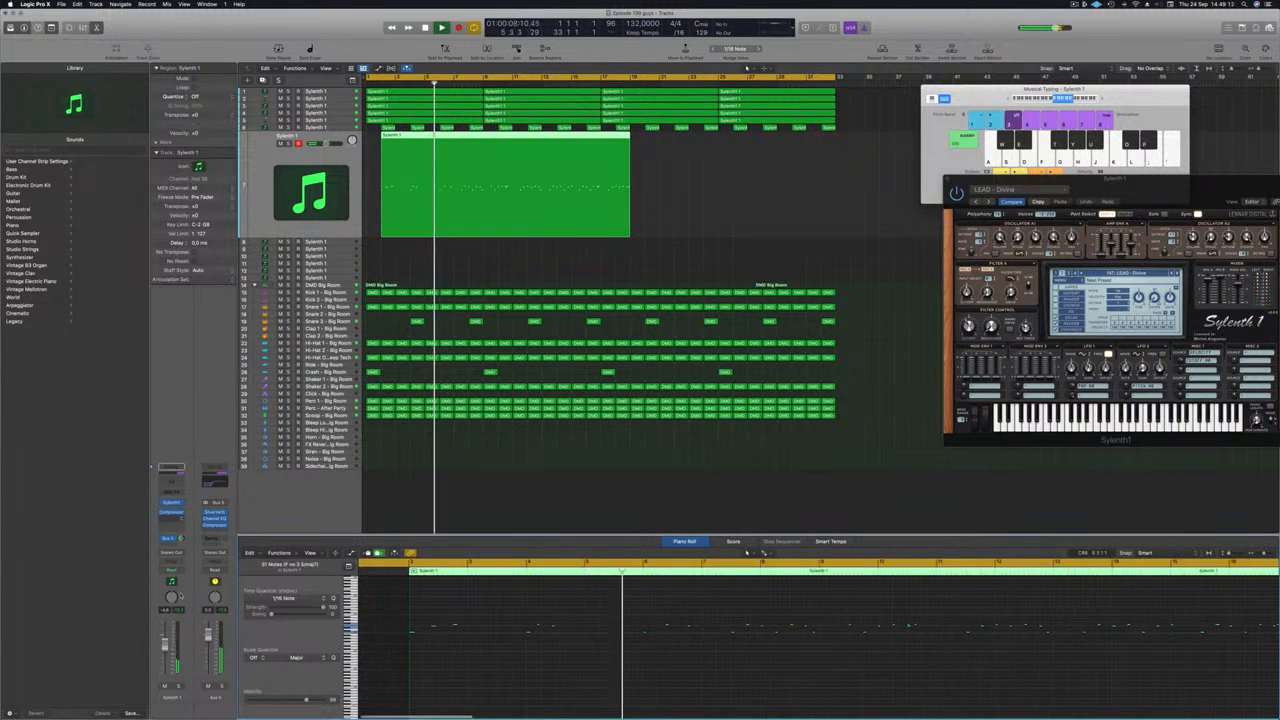
left_click_drag(165, 644, 165, 642)
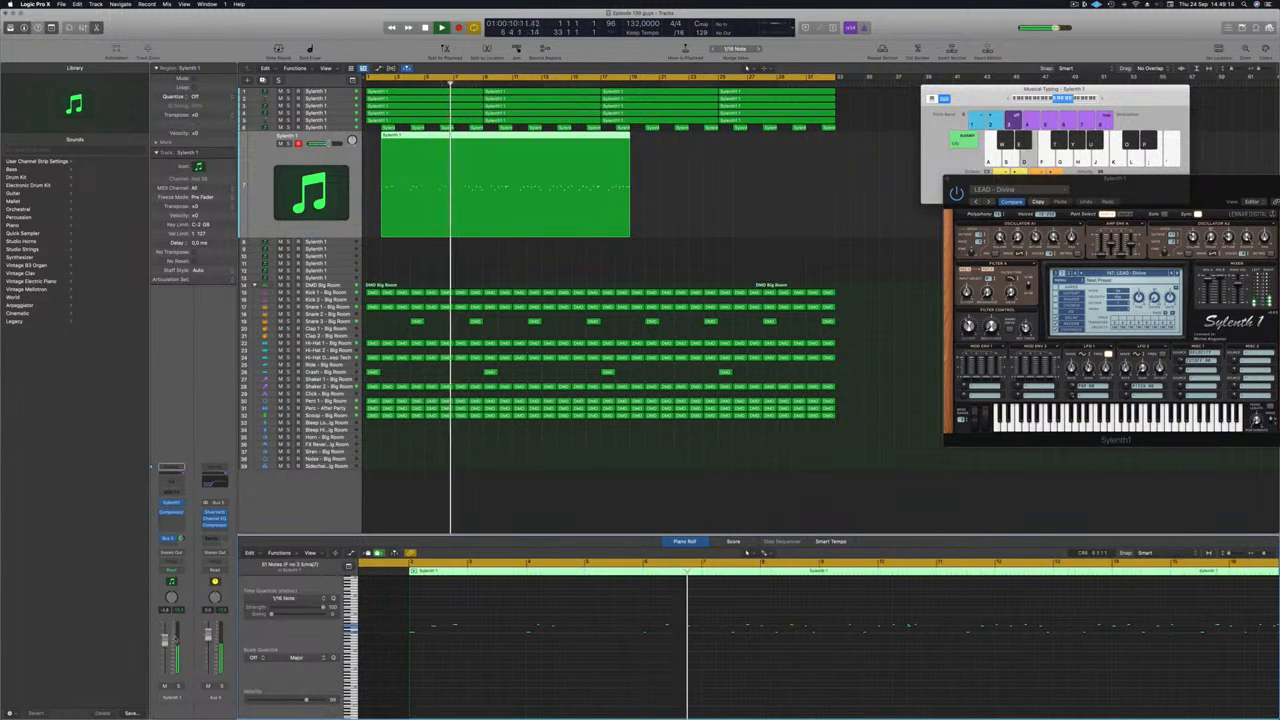
Zoom and scroll the Piano Roll to inspect the recorded lead notes.
scroll(768, 663, "up", 2)
scroll(802, 664, "up", 3)
scroll(806, 665, "down", 3)
scroll(877, 665, "up", 1)
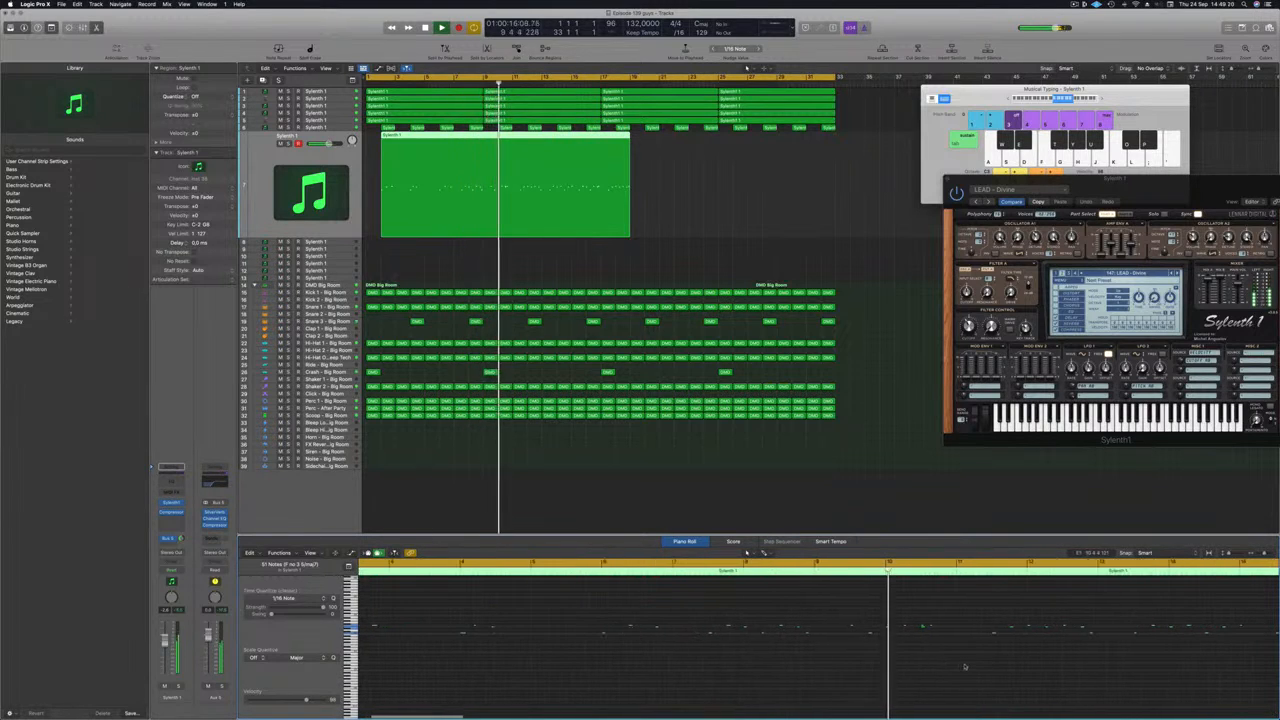
scroll(1008, 663, "down", 2)
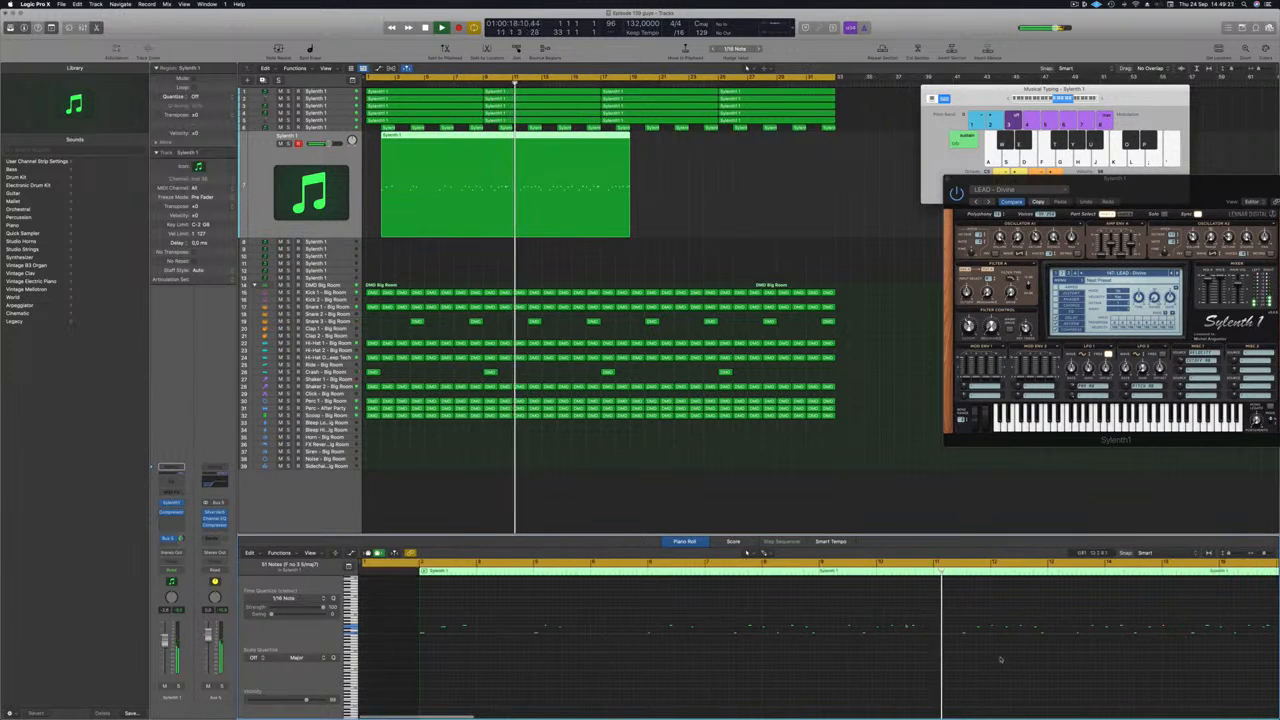
scroll(1030, 663, "up", 1)
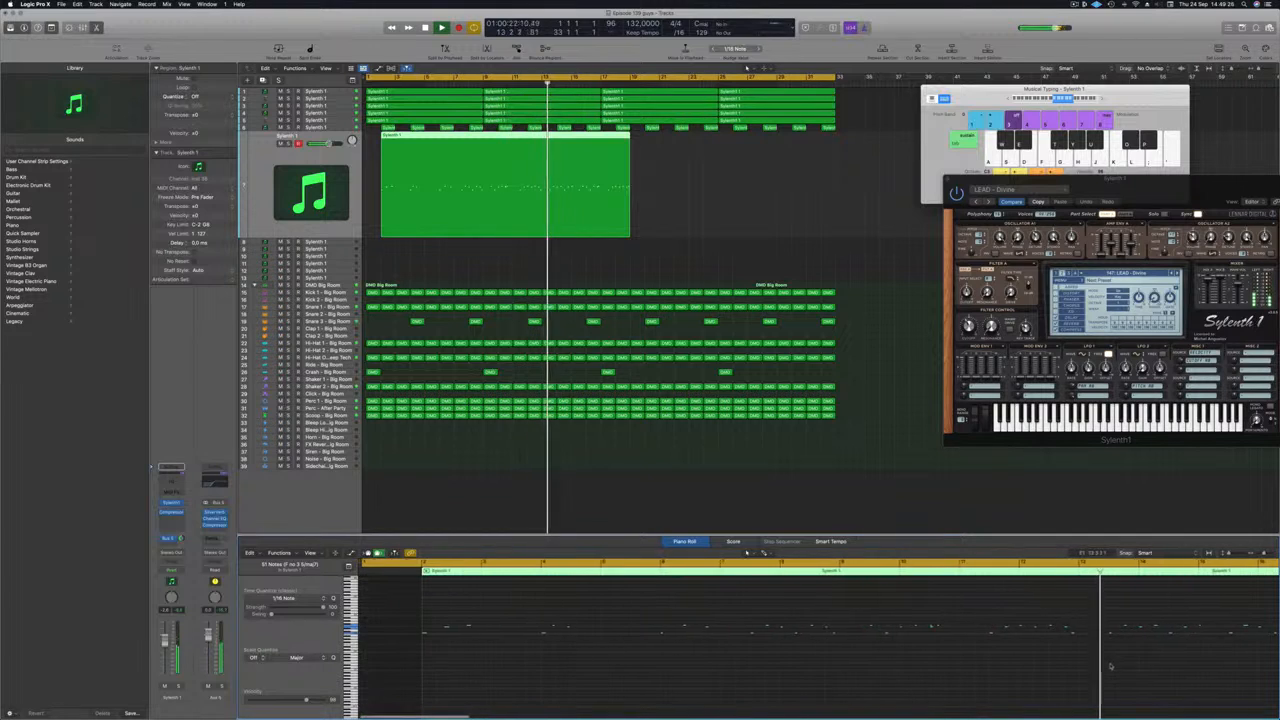
scroll(1000, 665, "down", 2)
scroll(990, 667, "right", 1)
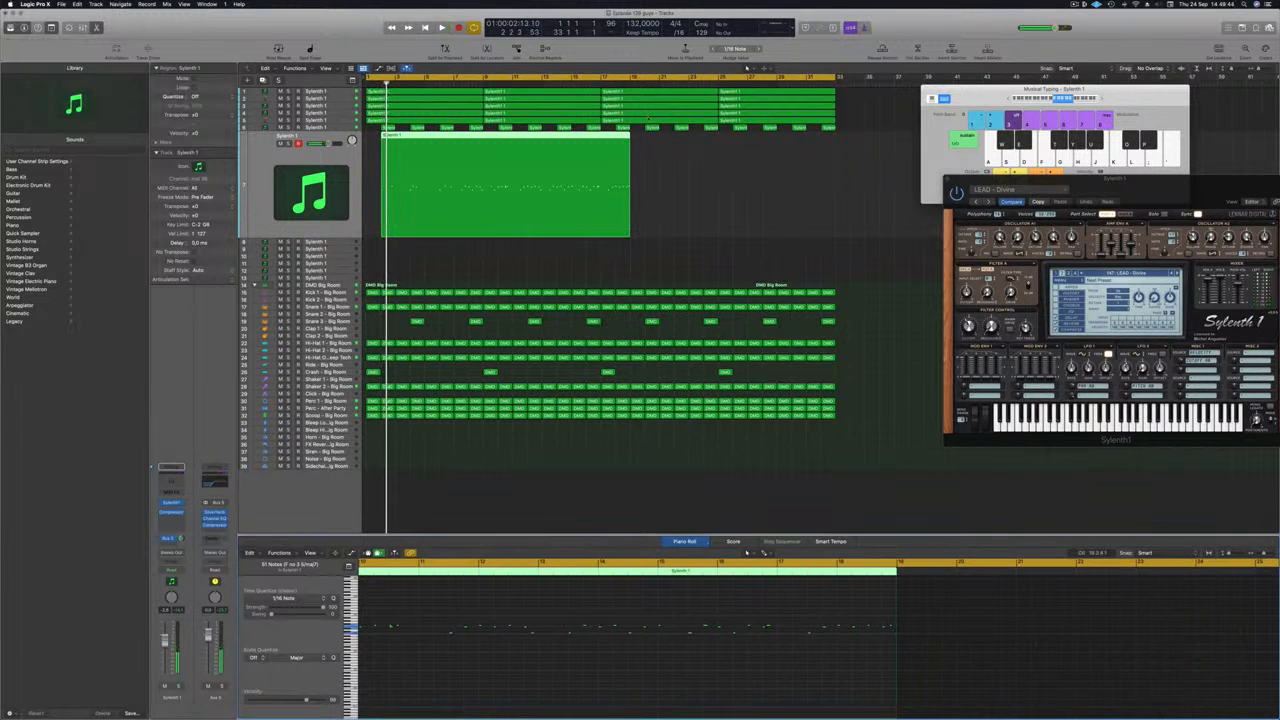
Cut off and delete the region's empty start, move the rest to bar 1, and play.
left_click(571, 140)
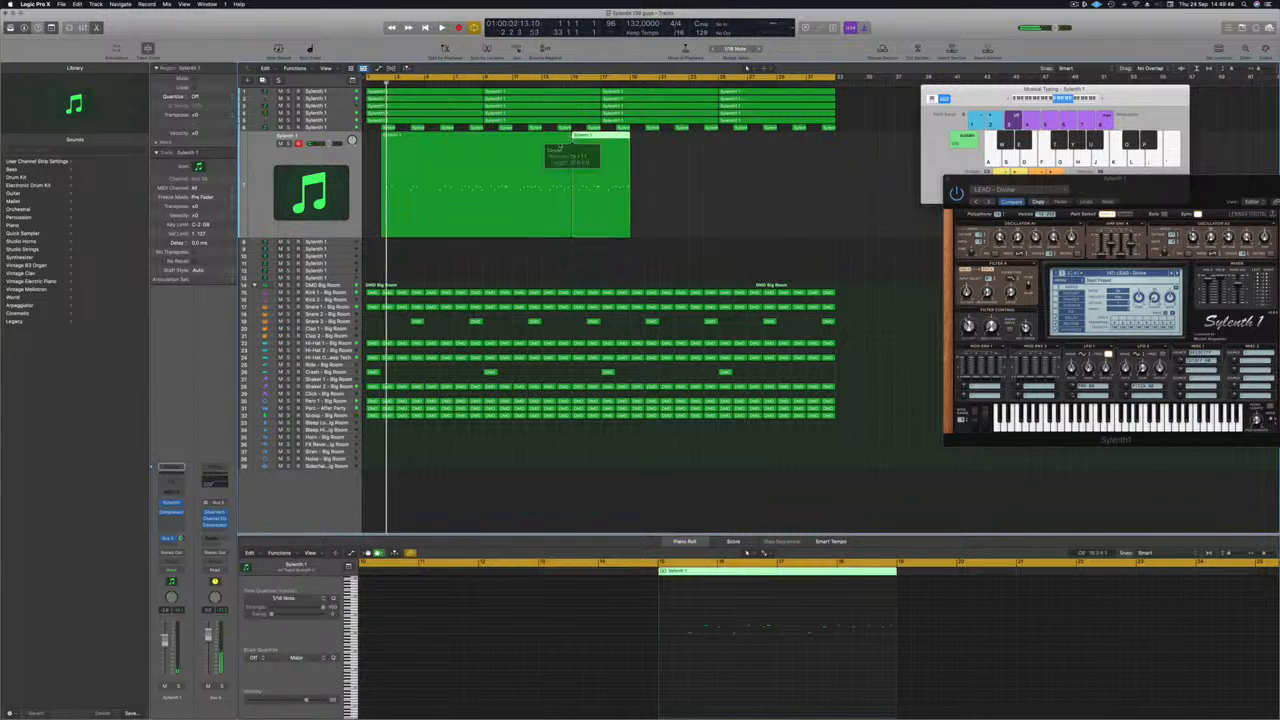
left_click(549, 137)
key("Delete")
left_click_drag(569, 143, 388, 148)
key("space")
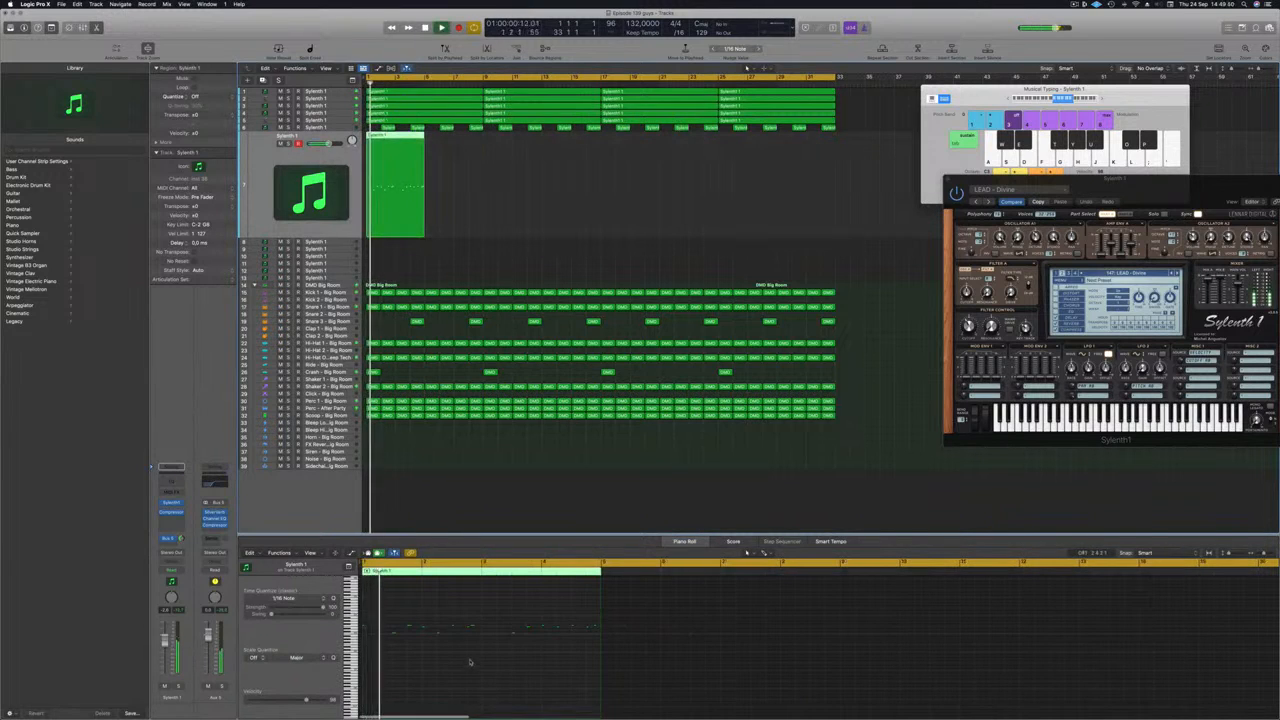
Zoom in and back out on the lead notes, then return playback to the start.
left_click(378, 625)
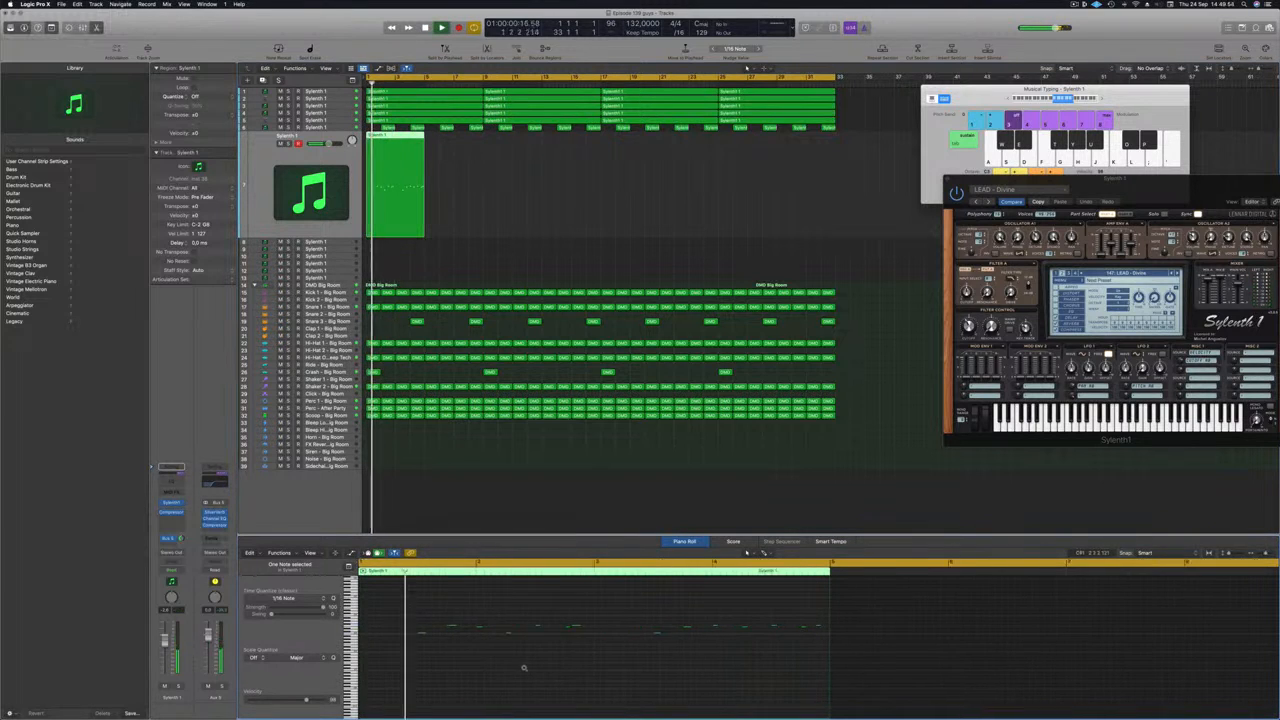
key("super+Right")
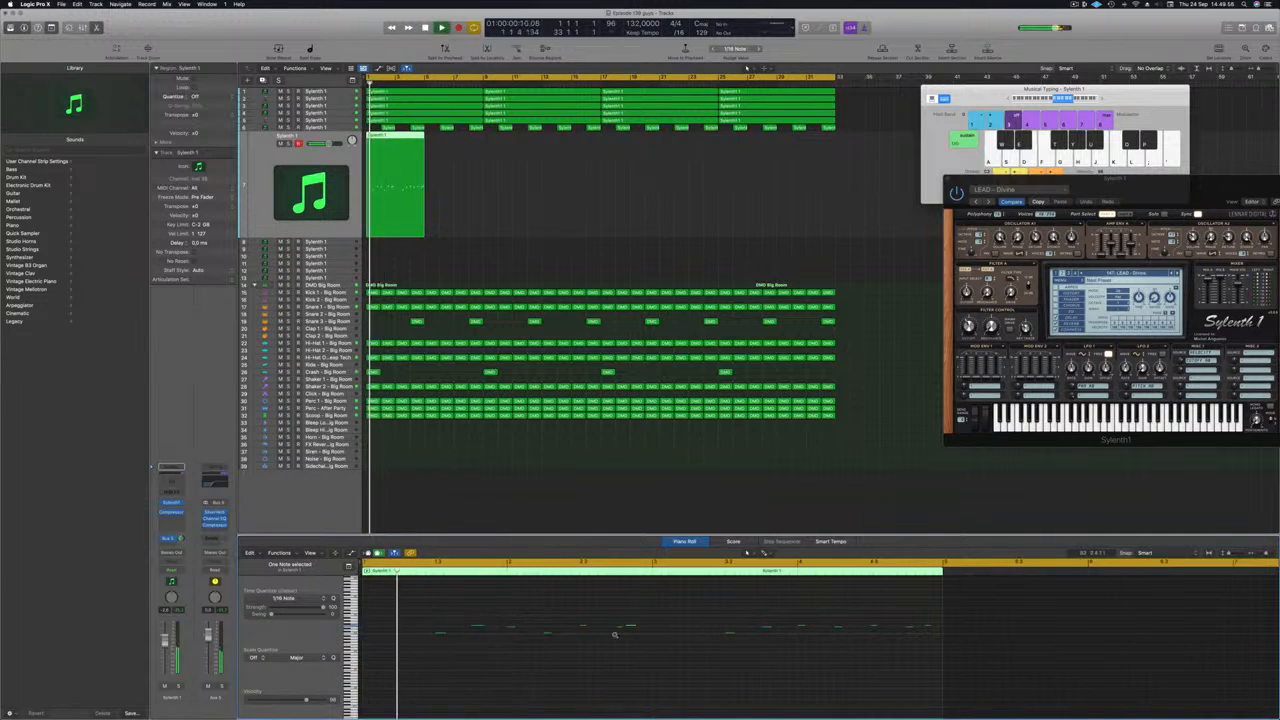
key("super+Left")
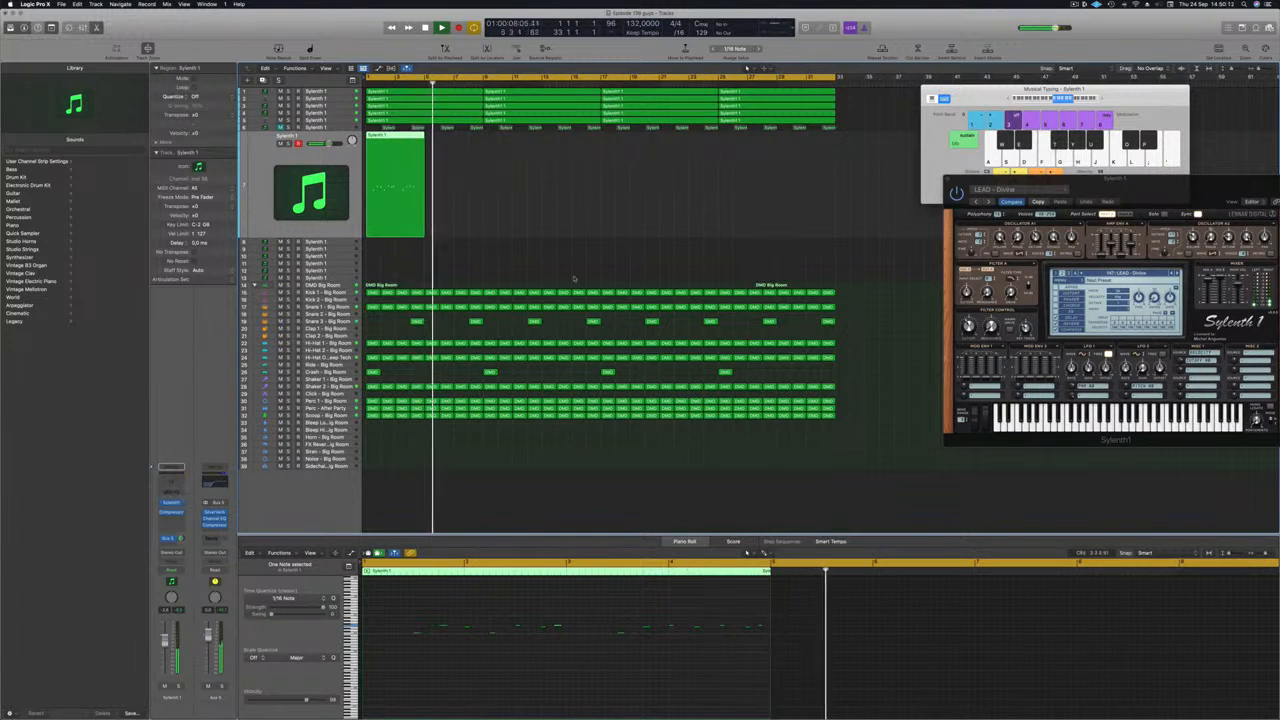
key("Return")
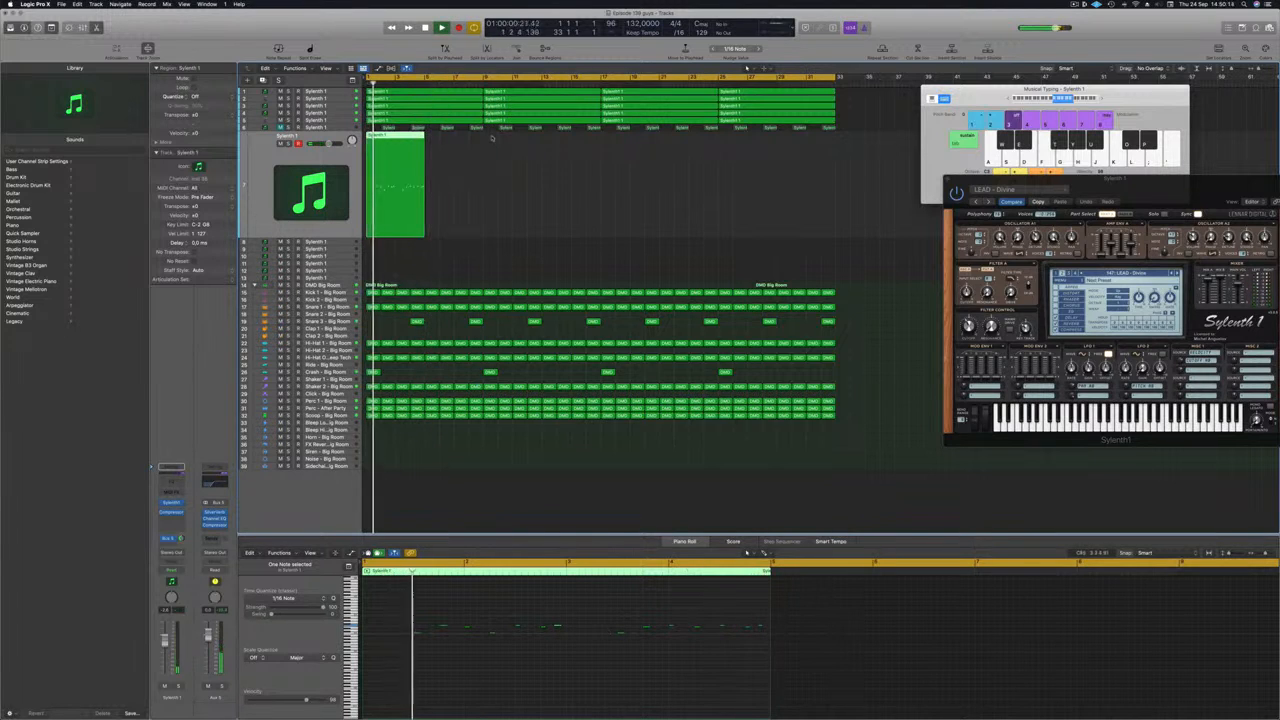
Solo the lead, copy its region four bars later, and loop bars 1–9.
left_click_drag(1187, 193, 913, 157)
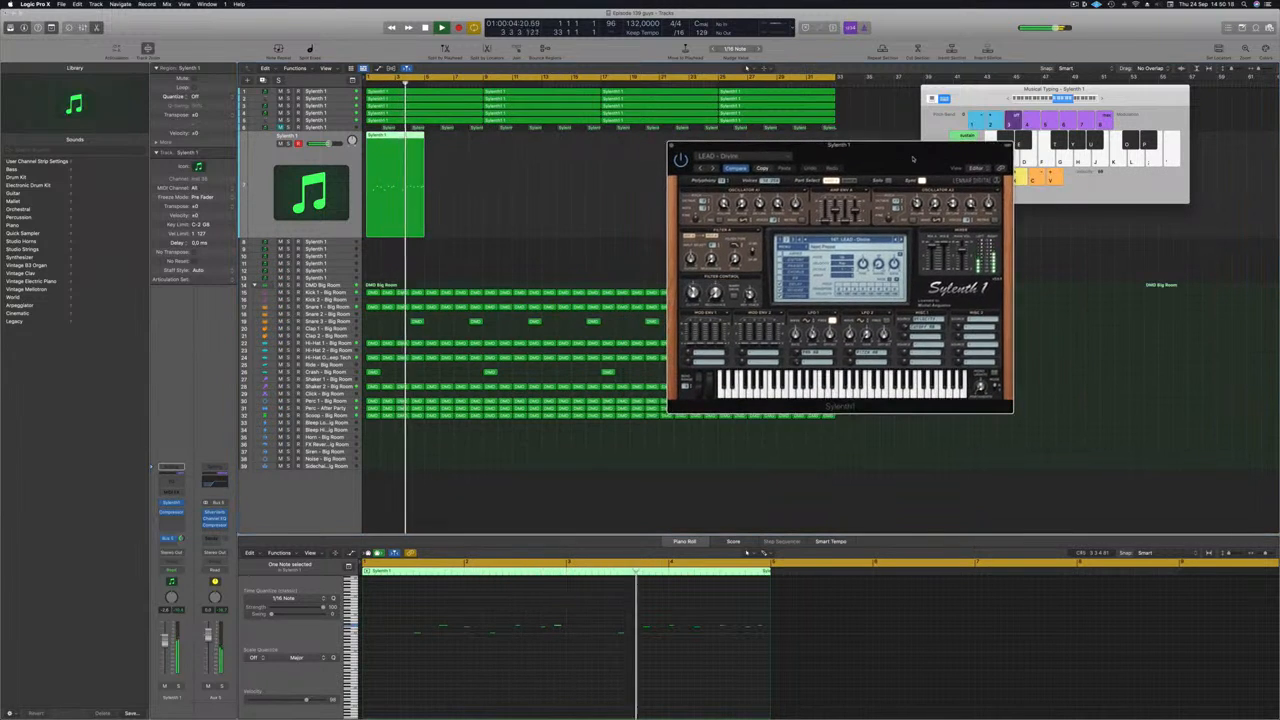
left_click(289, 144)
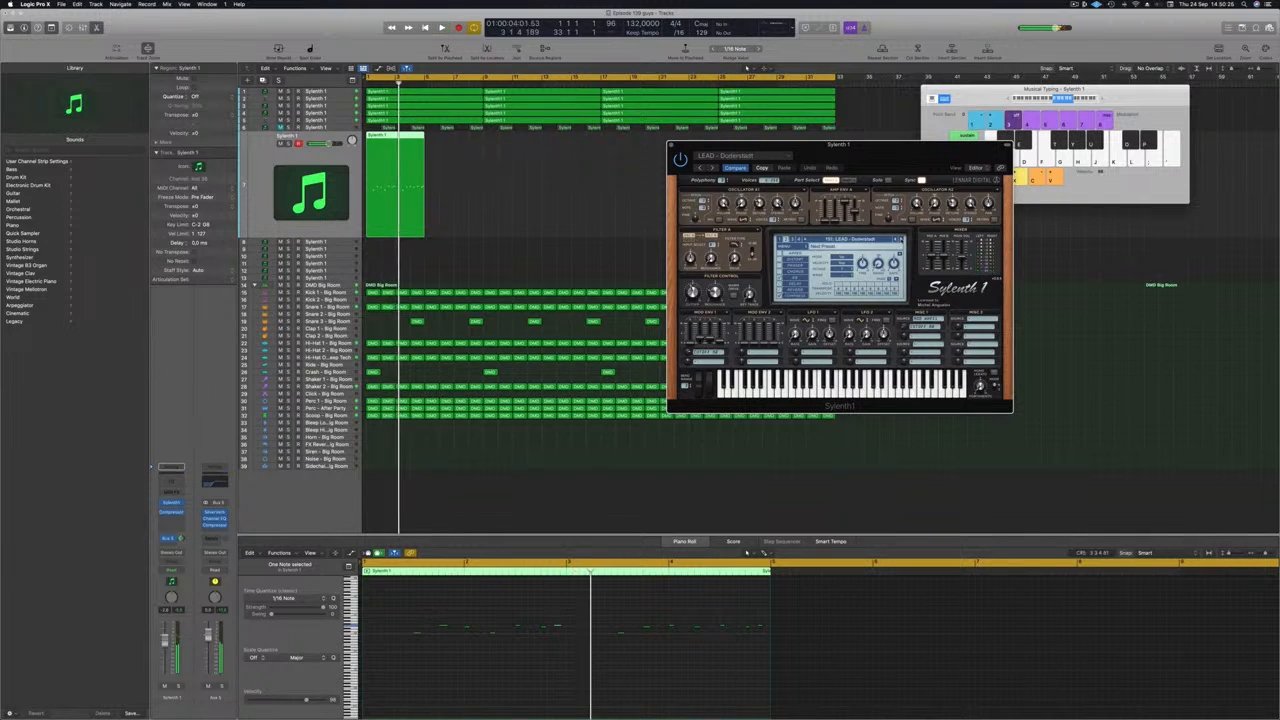
left_click_drag(404, 137, 461, 140)
left_click_drag(834, 77, 483, 77)
key("Return")
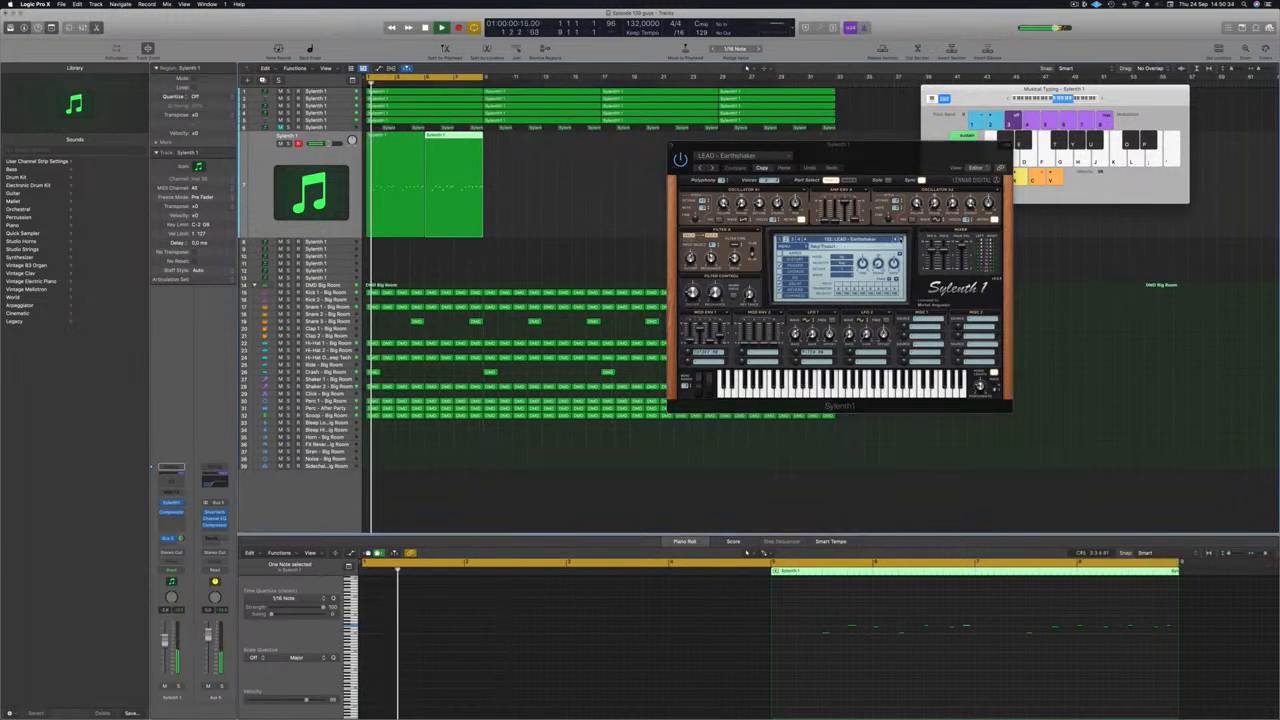
Step through Sylenth1 lead presets until LEAD - From Above is loaded.
left_click(902, 240)
left_click(900, 240)
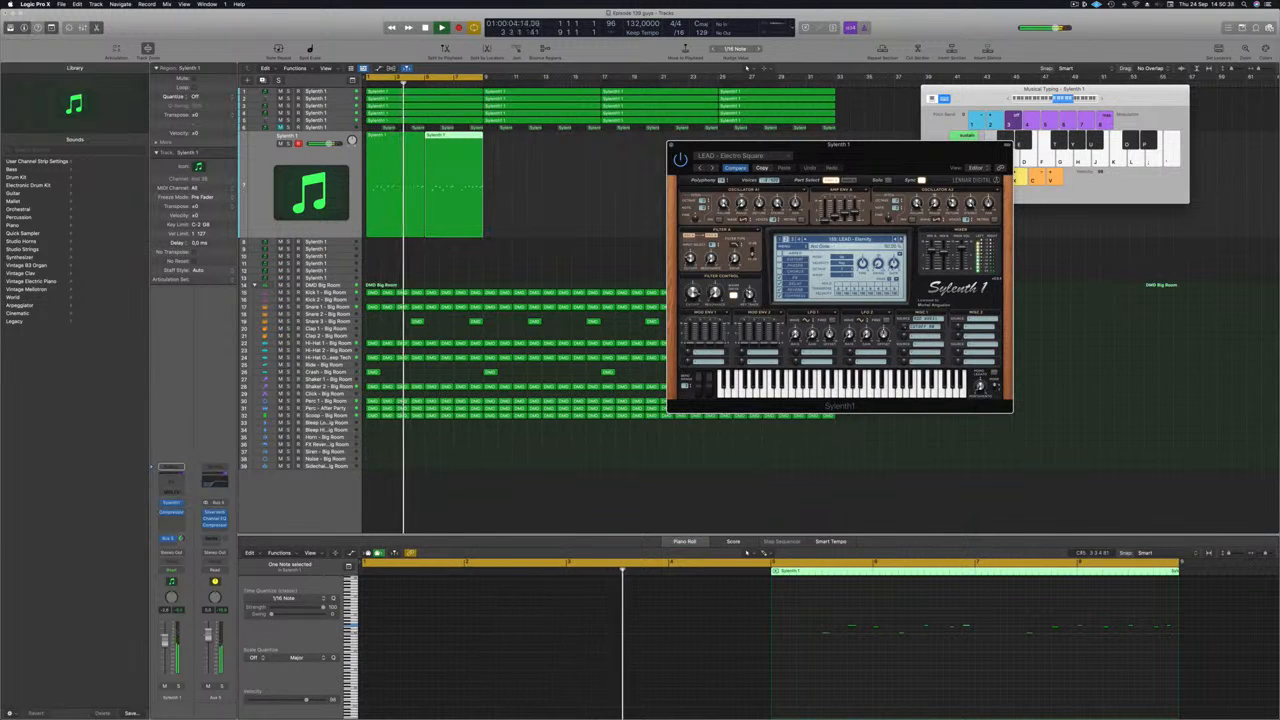
left_click_drag(908, 165, 778, 194)
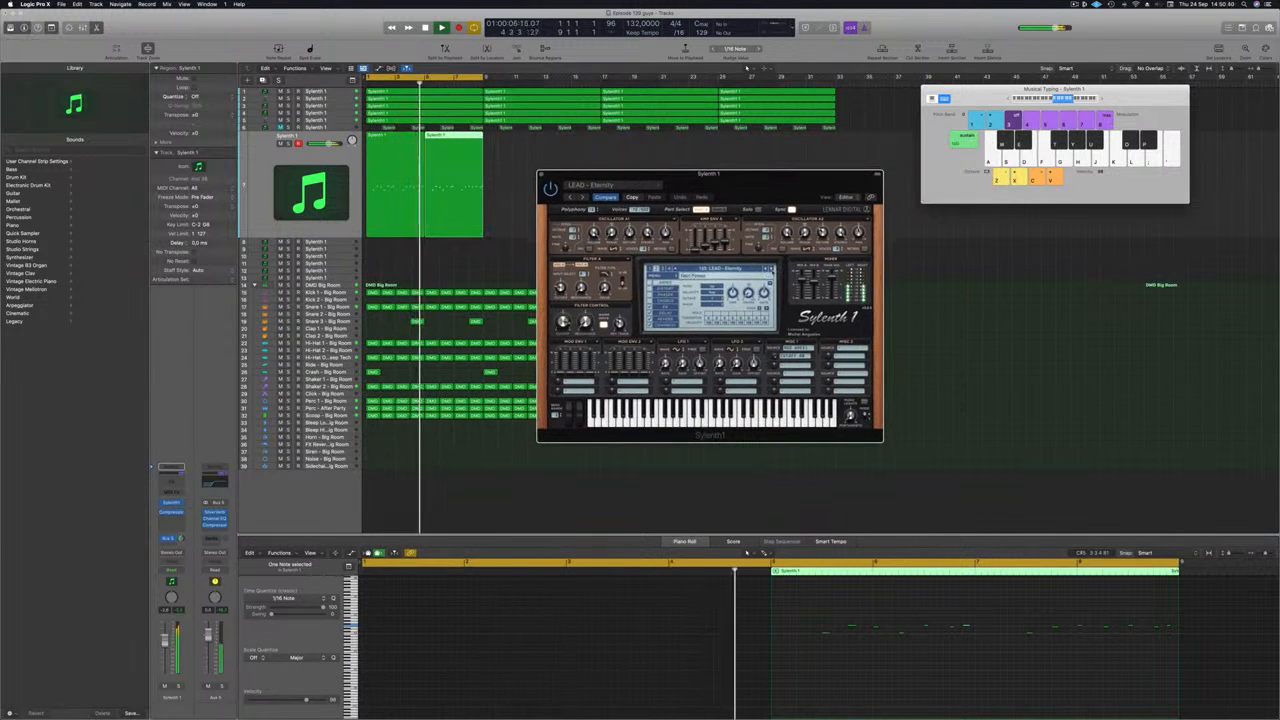
left_click(770, 269)
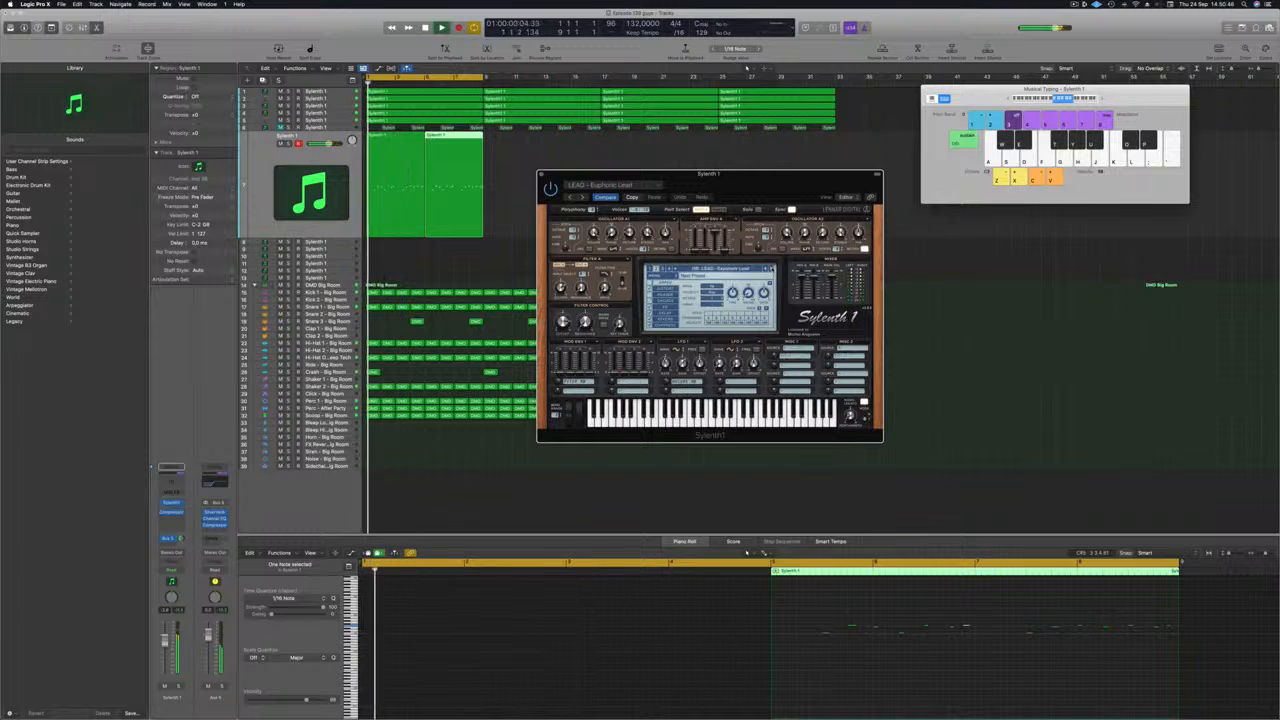
left_click(770, 269)
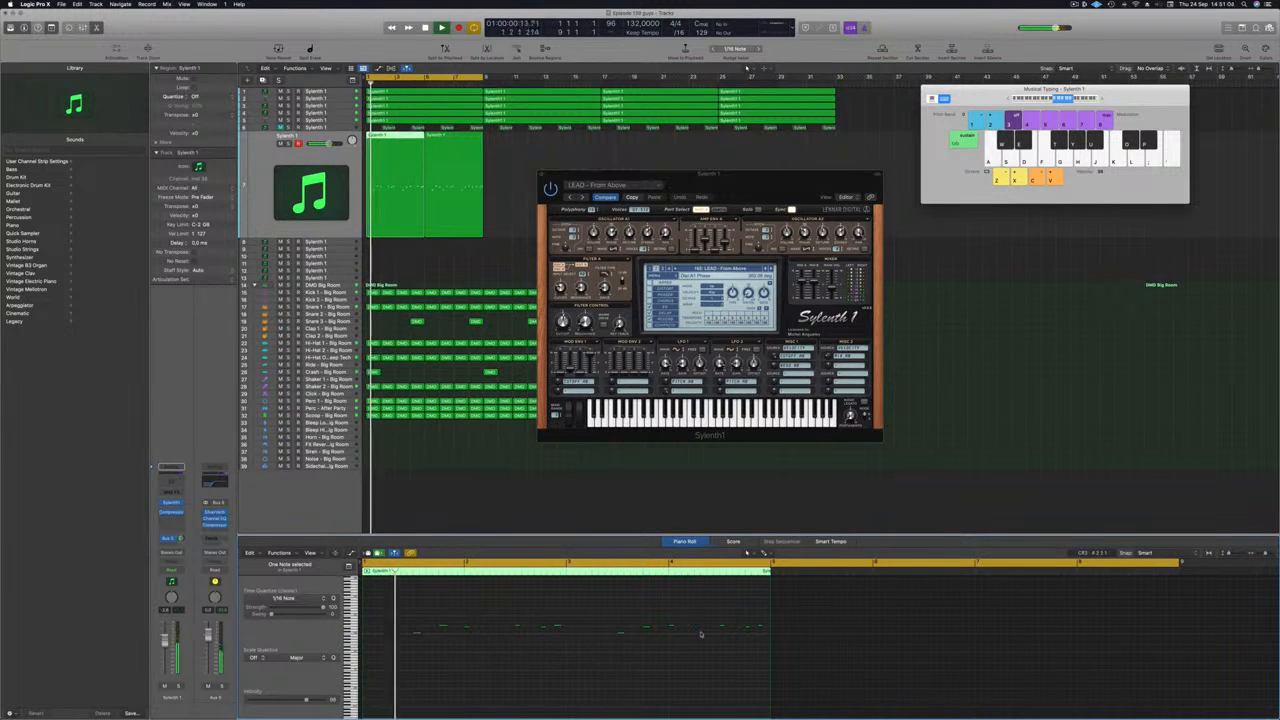
scroll(589, 623, "up", 5)
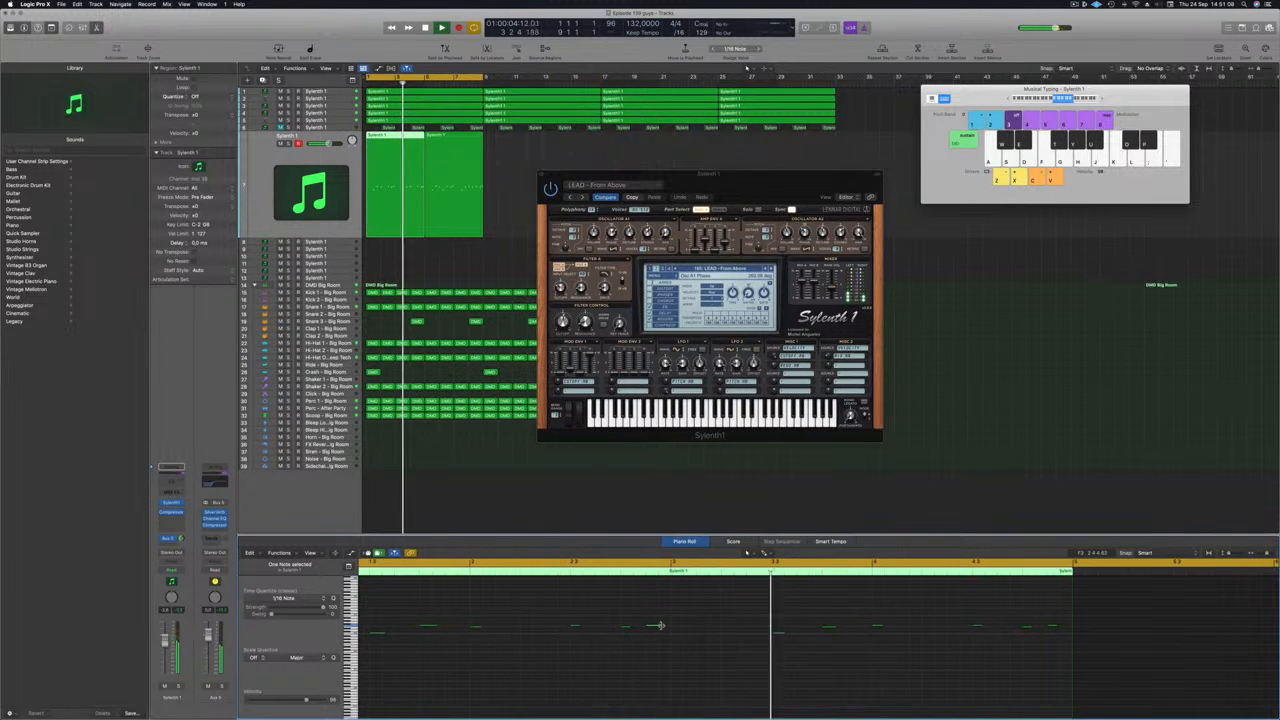
Split the lead at bar 3, delete the right pieces, and copy the short region right after itself.
left_click_drag(653, 628, 653, 628)
key("Return")
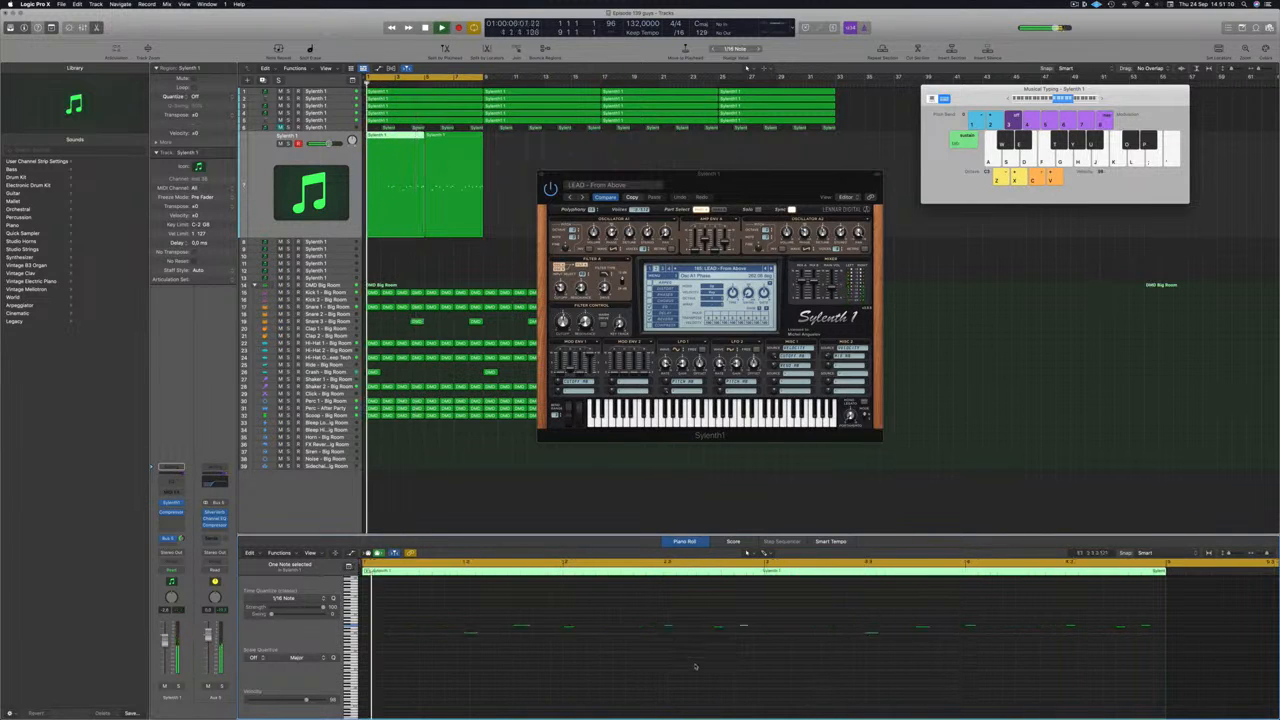
scroll(697, 665, "down", 2)
scroll(611, 673, "down", 2)
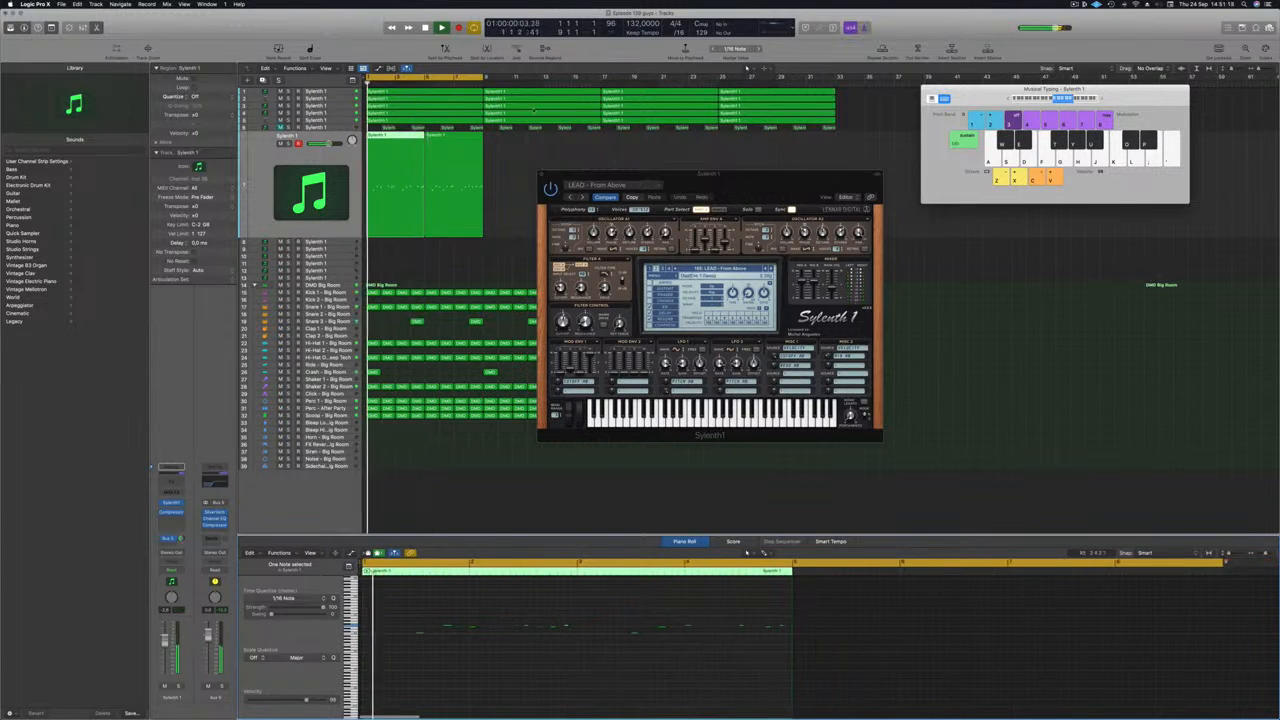
double_click(395, 135, "super")
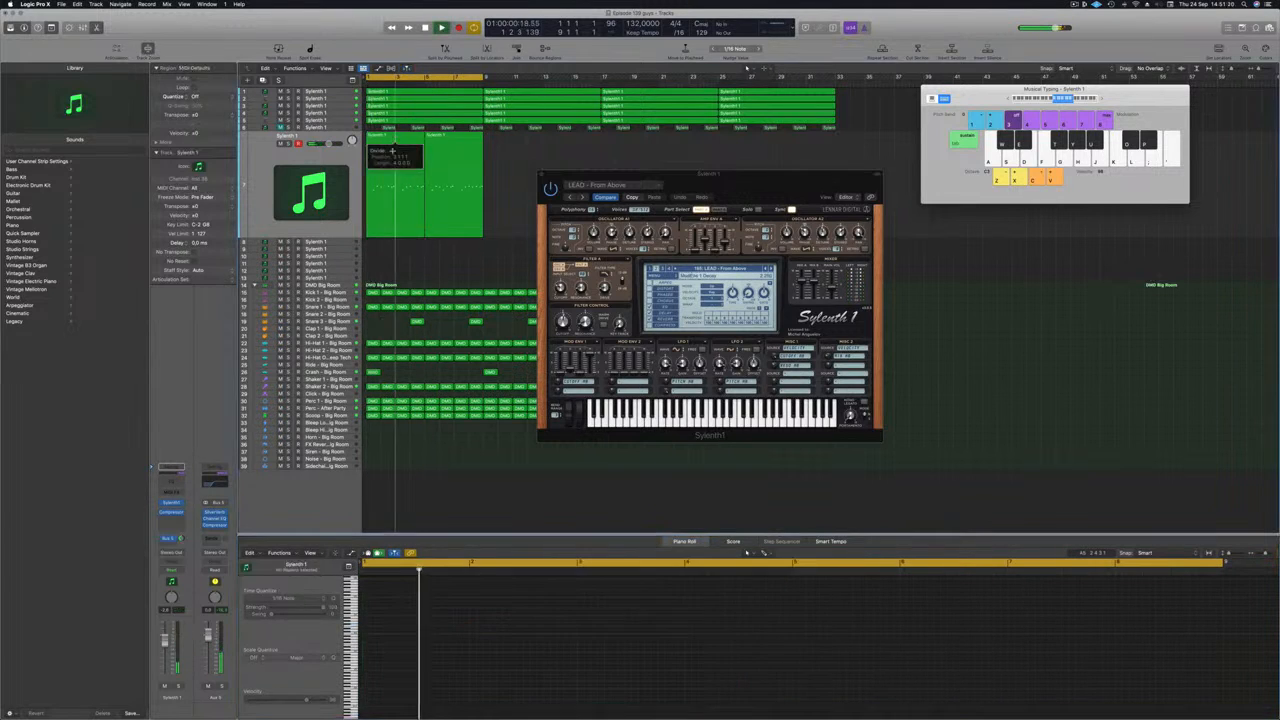
left_click_drag(515, 175, 407, 187)
key("Delete")
left_click(387, 161)
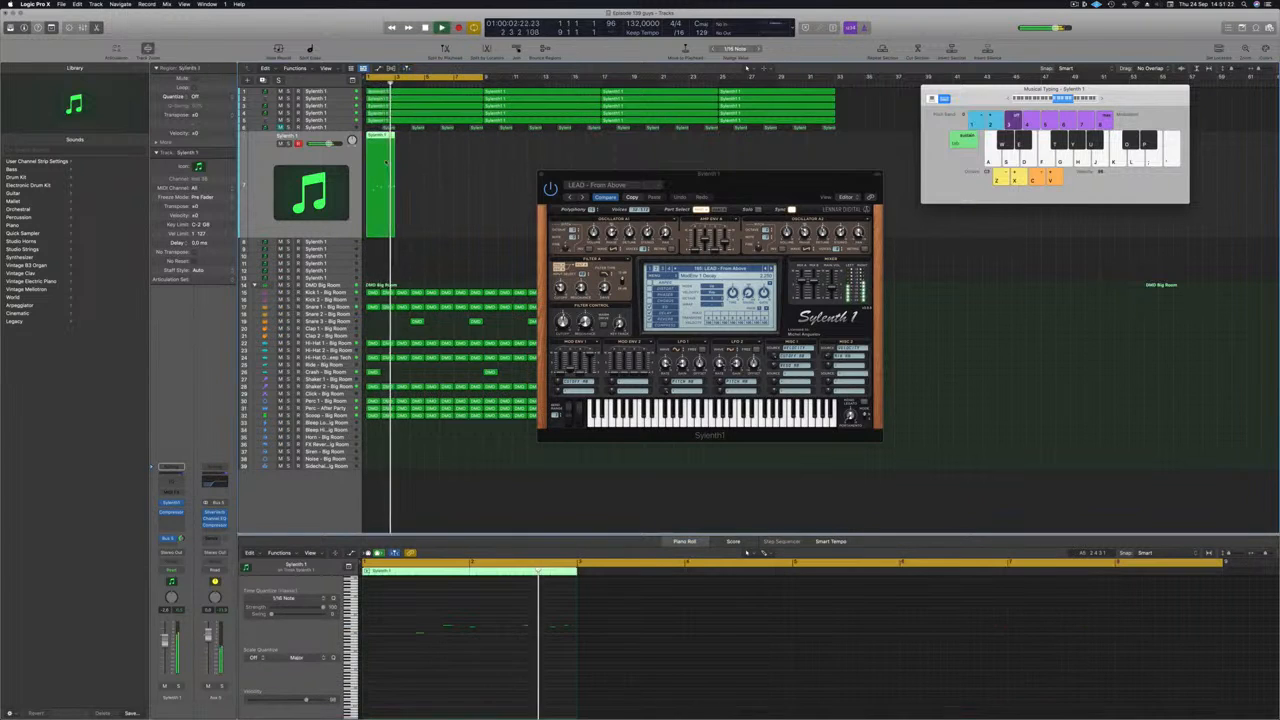
left_click_drag(399, 139, 409, 143)
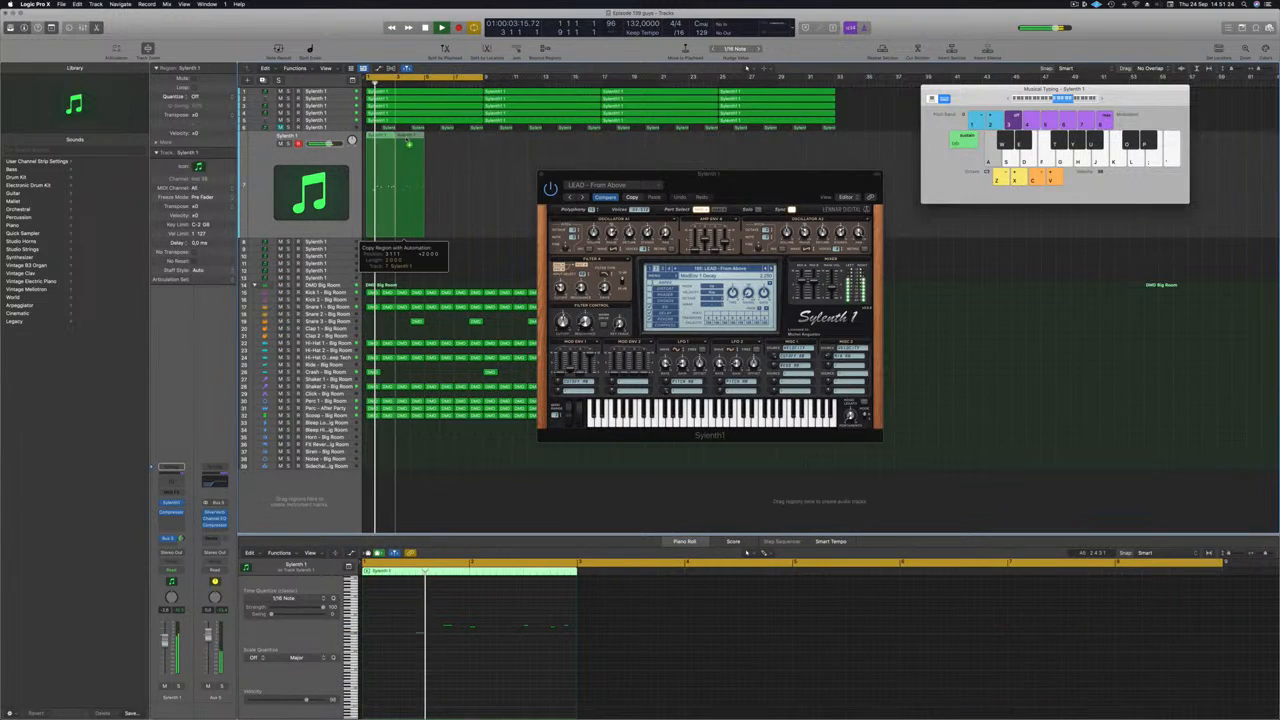
left_click_drag(401, 228, 403, 227)
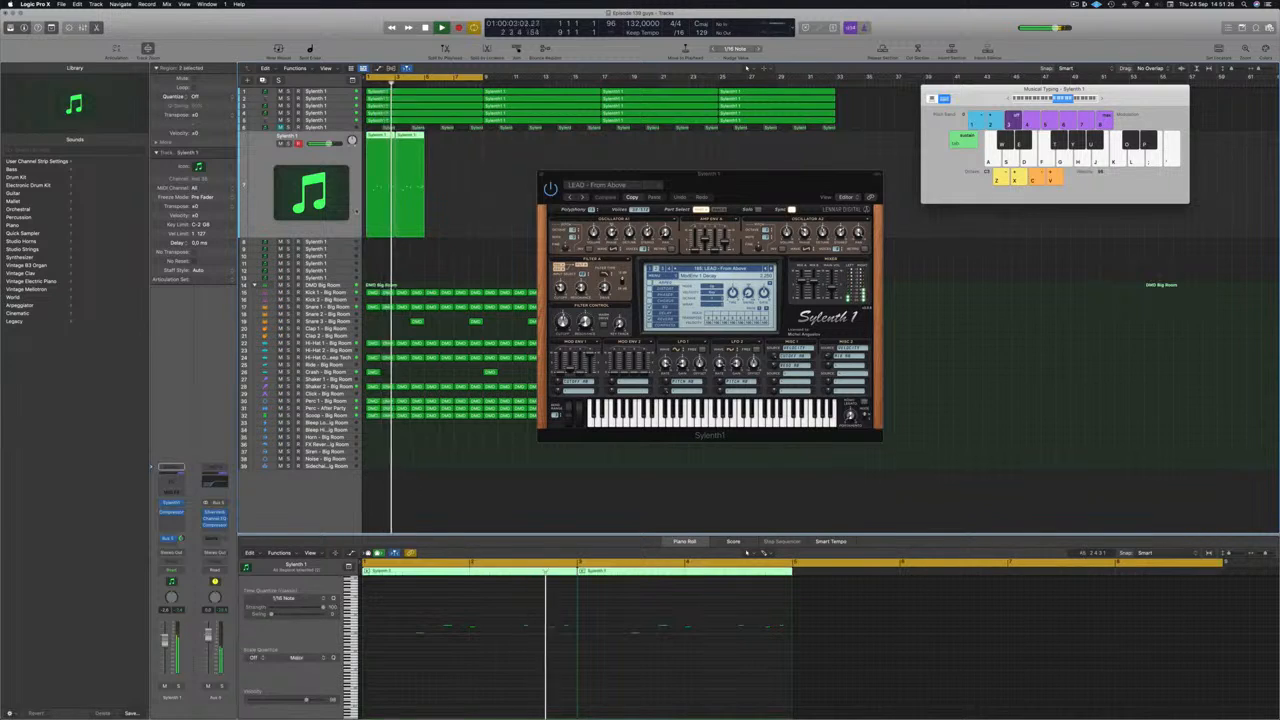
Close the on-screen keyboard, stop playback, and select a note in the lead.
key("super+k")
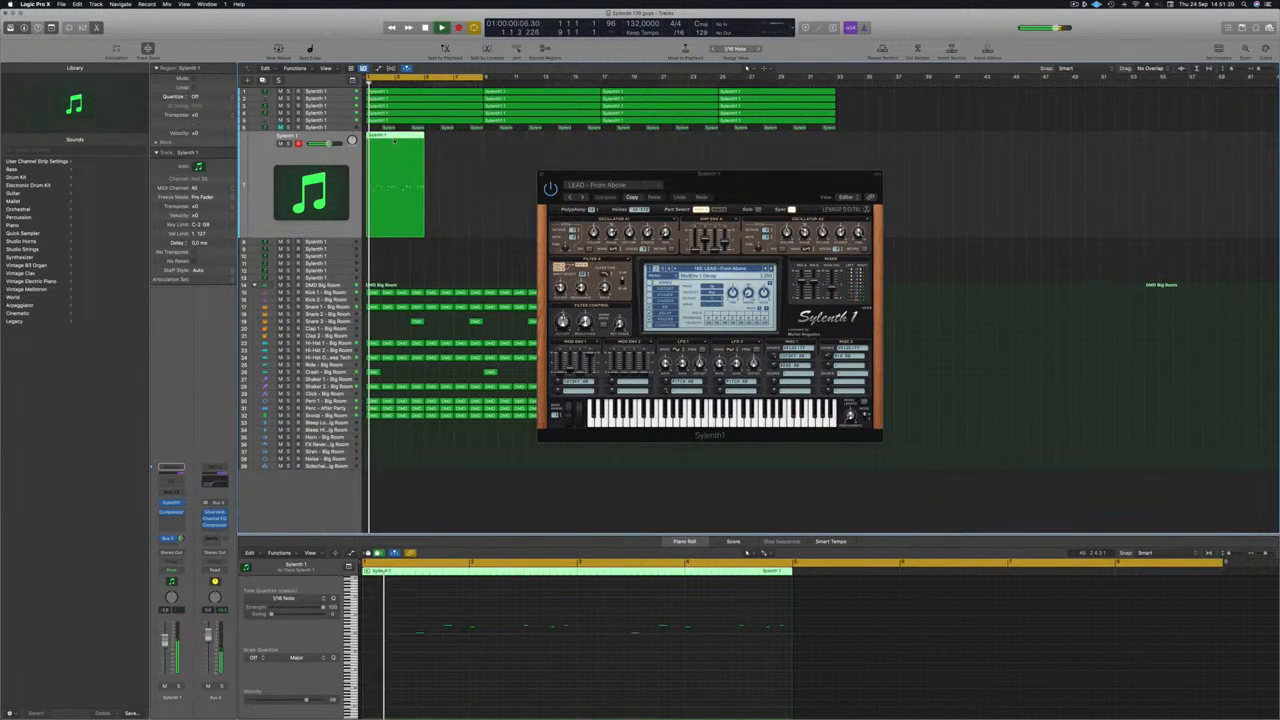
scroll(571, 674, "down", 1)
scroll(600, 667, "up", 2)
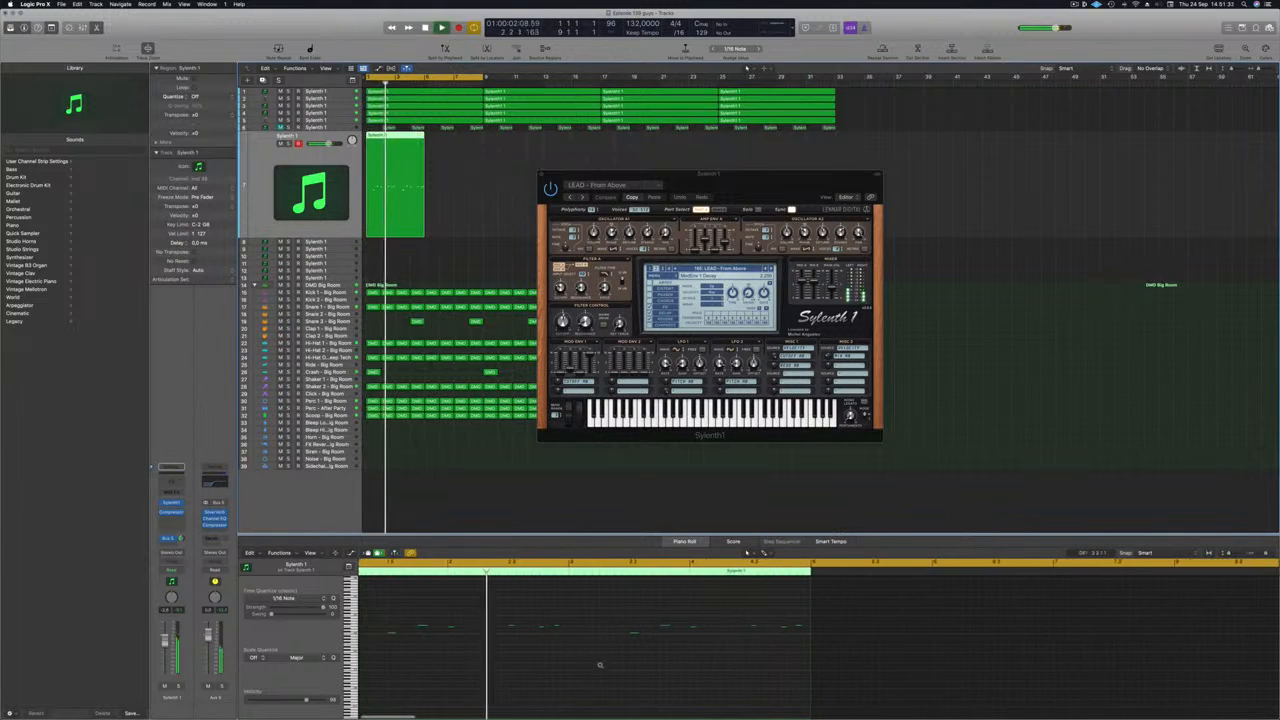
scroll(650, 664, "down", 1)
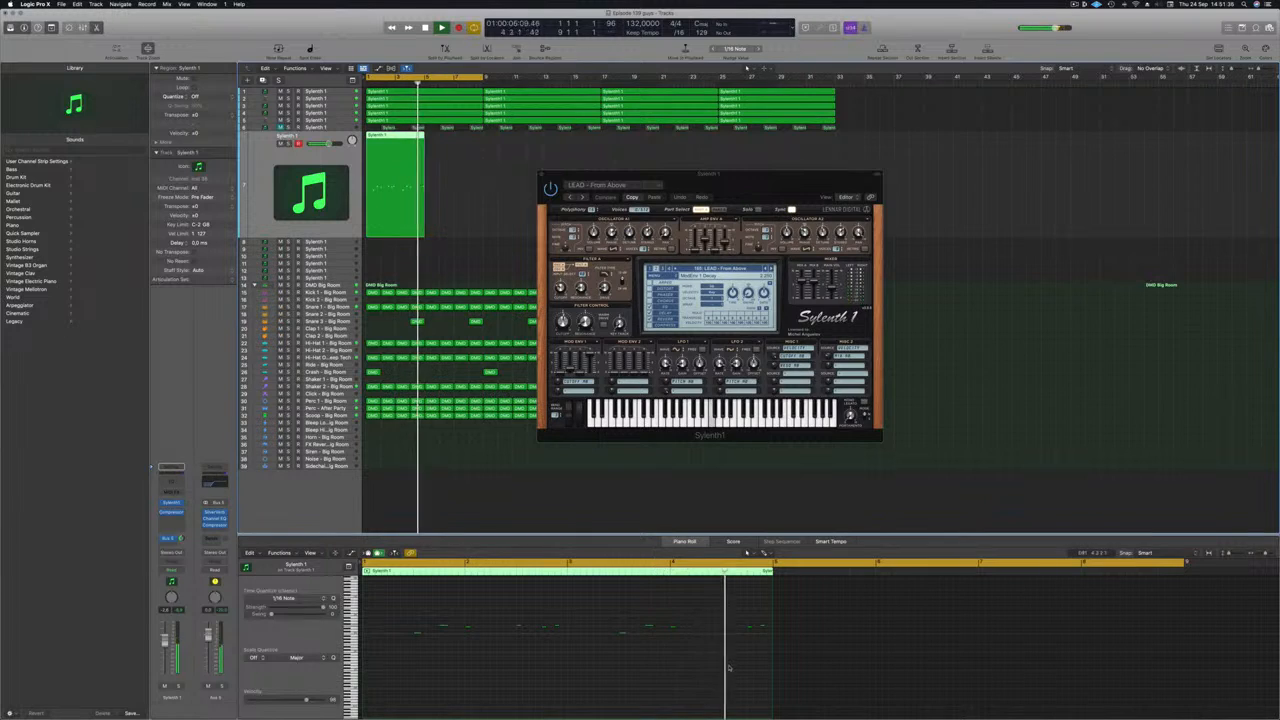
key("space")
left_click(700, 625)
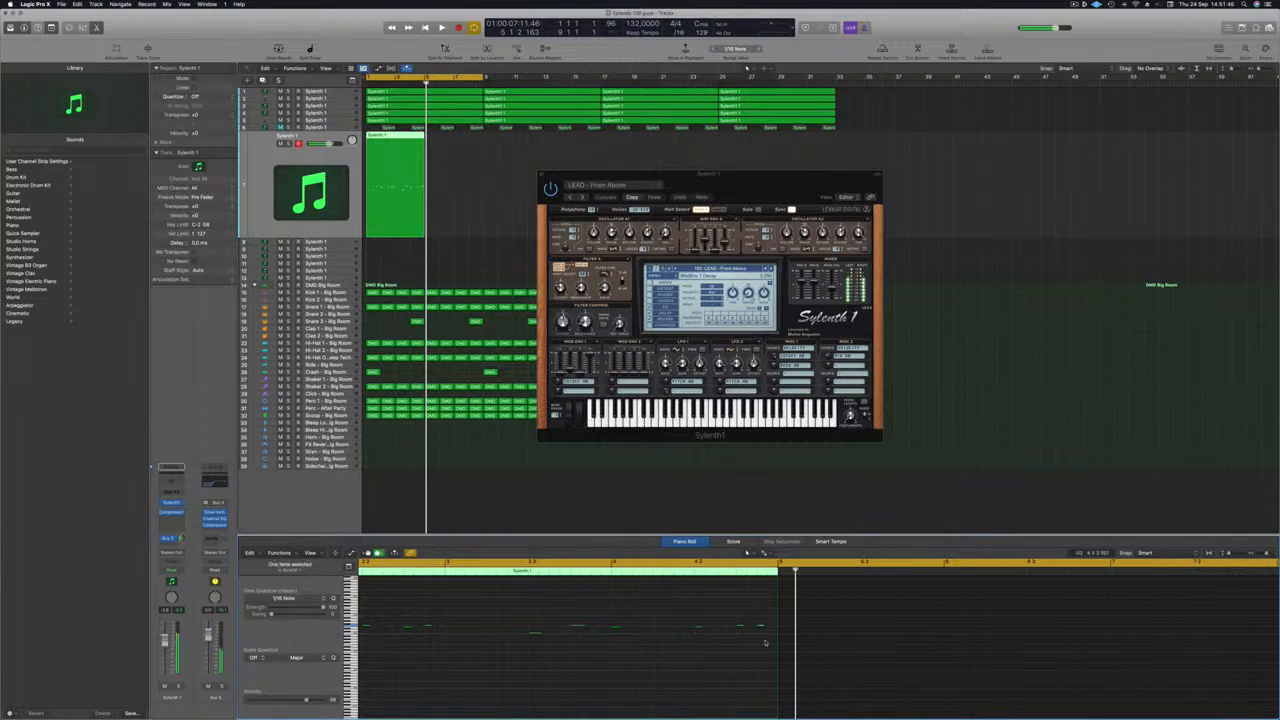
Play the arrangement from the project start, then stop it.
key("Return")
key("space")
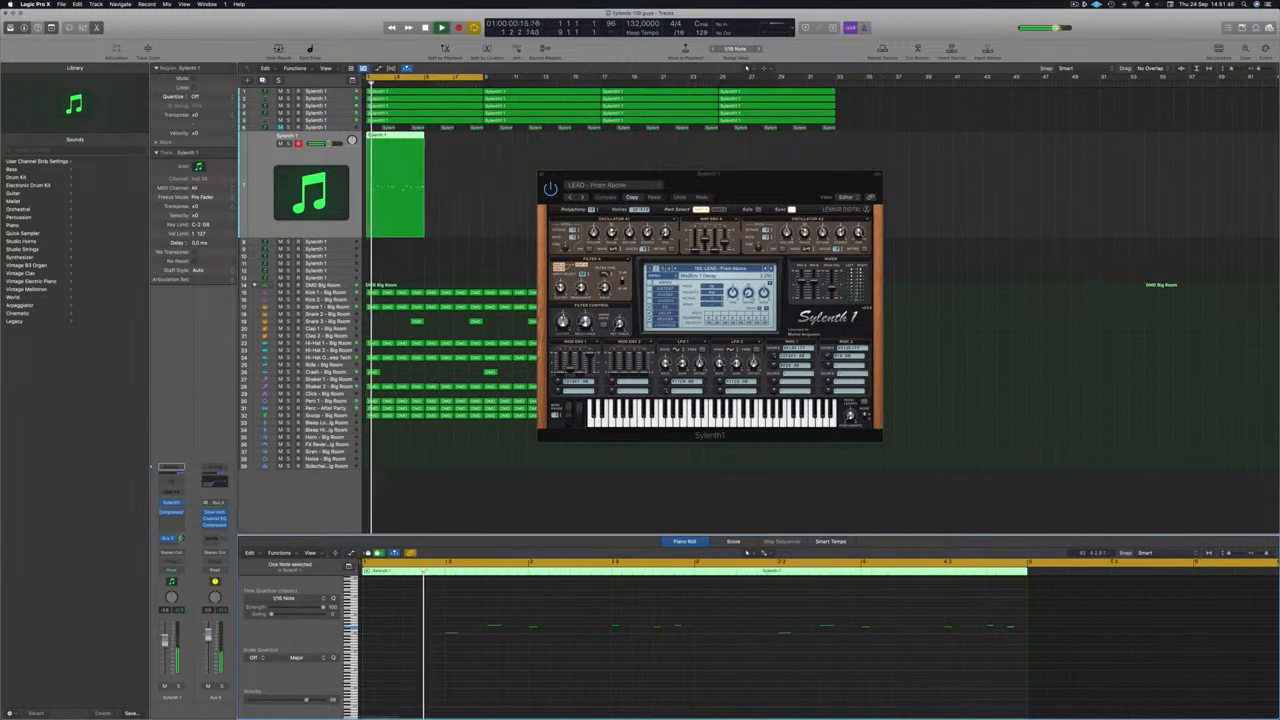
scroll(643, 666, "down", 3)
scroll(637, 668, "down", 1)
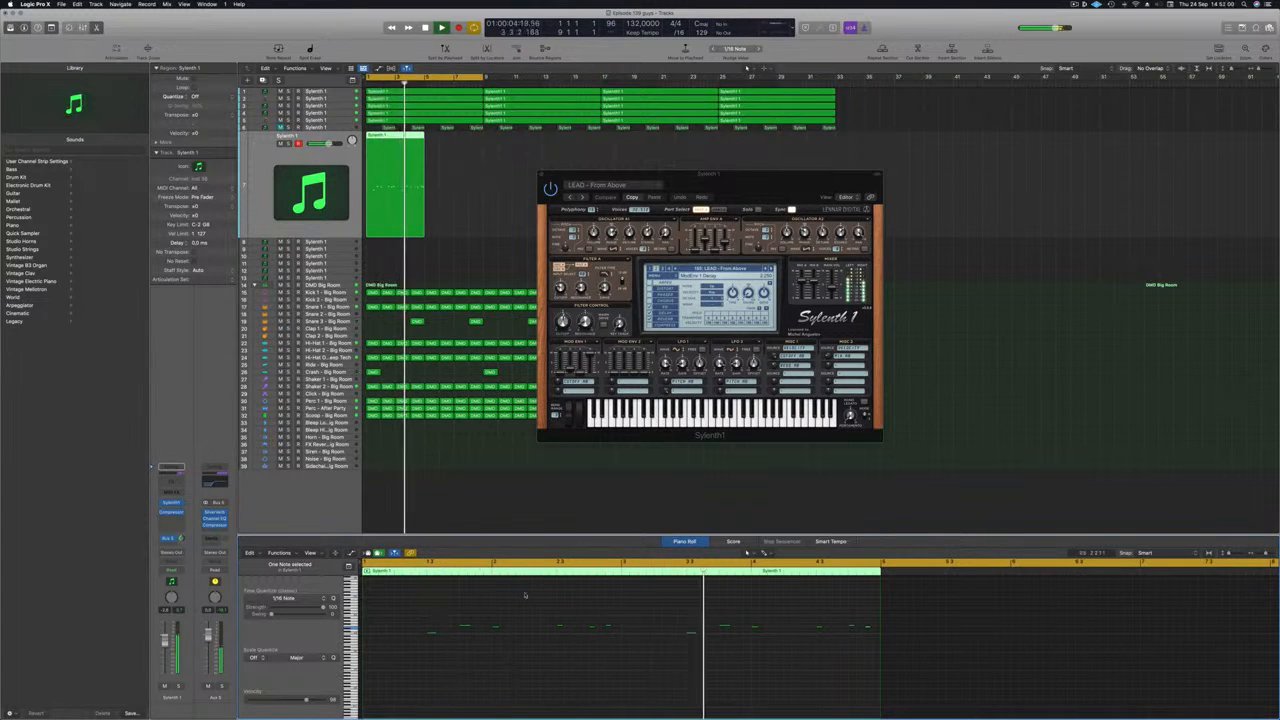
key("space")
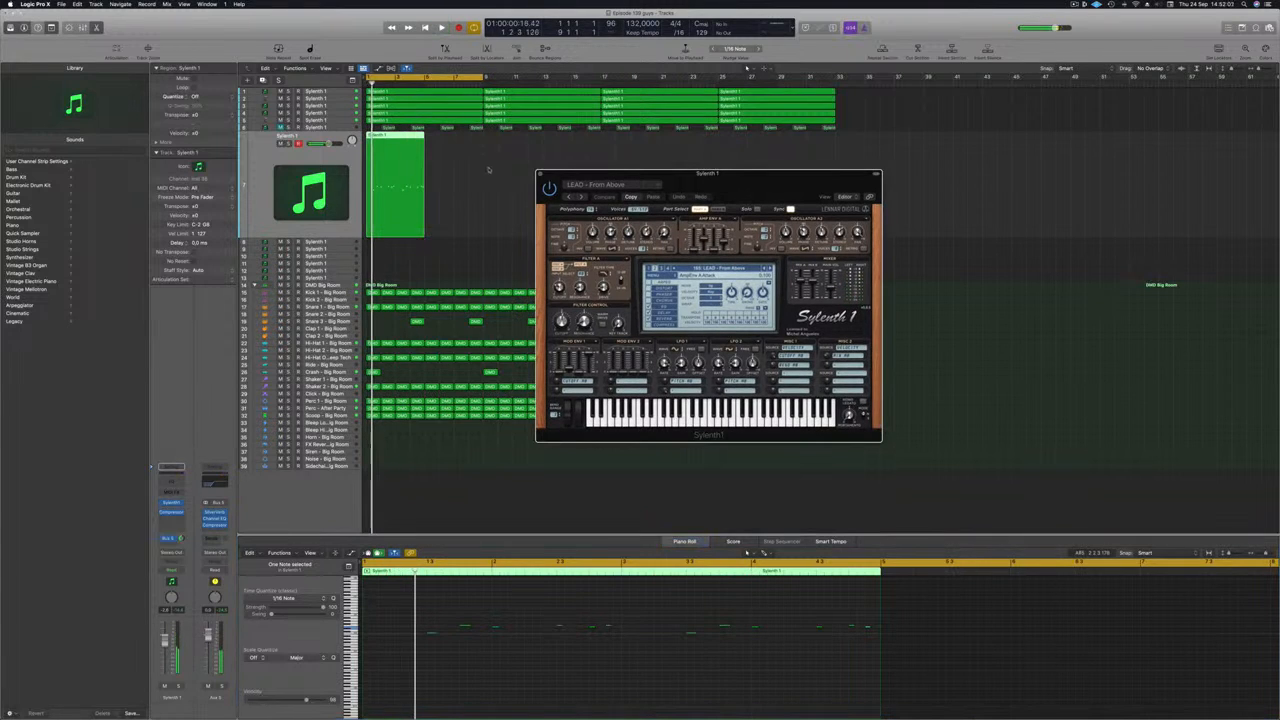
Delete the selected lead region, reopen the on-screen keyboard, and start playback.
key("Delete")
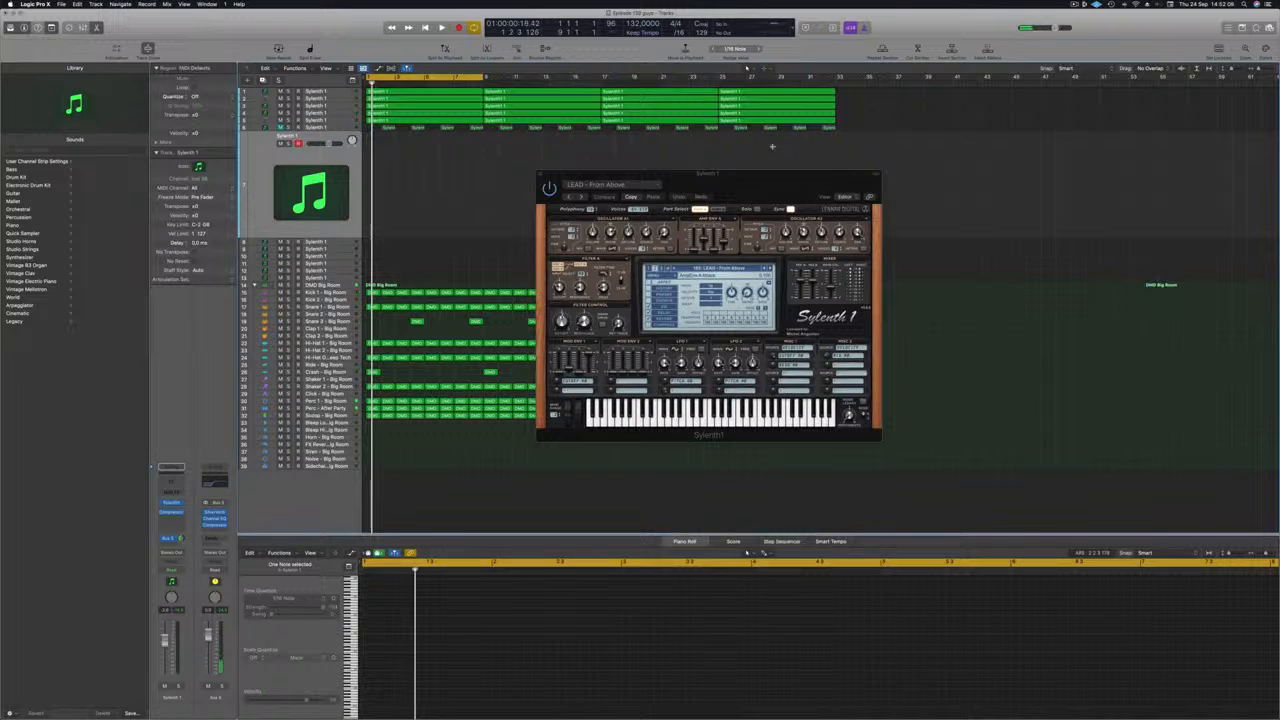
key("super+k")
key("space")
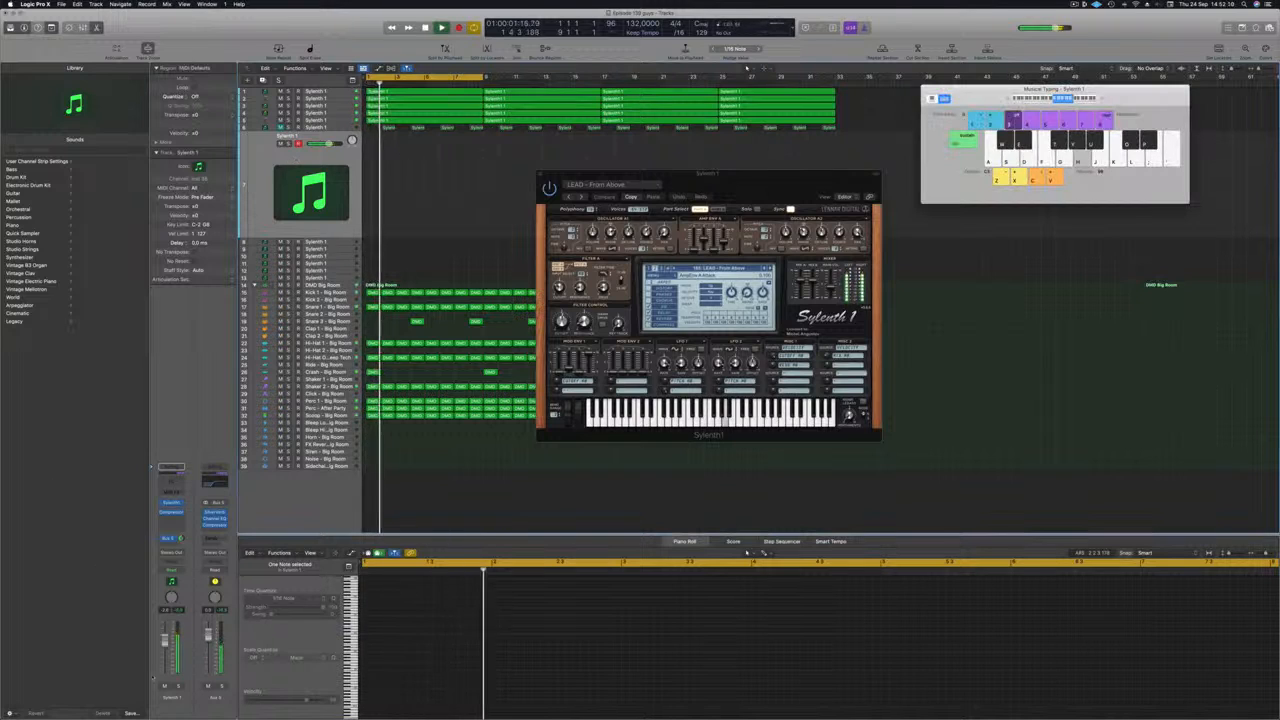
Audition Sylenth1 lead presets by playing notes, advancing to LEAD - Green Lights.
key("h")
key("j")
left_click(770, 268)
key("g")
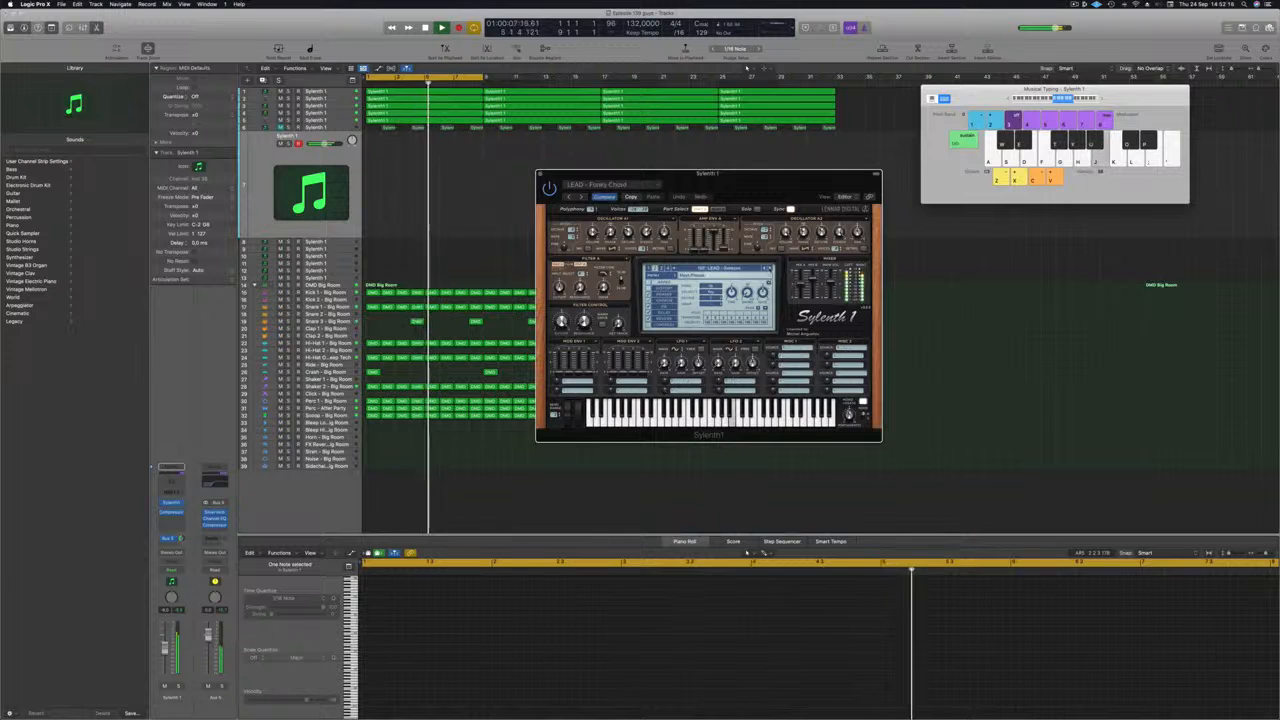
left_click(770, 268)
key("h")
key("j")
key("k")
key("l")
key("semicolon")
key("k")
key("l")
key("semicolon")
Continue through Greeting, Hammond B3 Organ, Happy Lead, Hardcore 2 and High Covered to LEAD - Home.
left_click(770, 268)
key("k")
key("k")
key("l")
left_click(770, 268)
key("f")
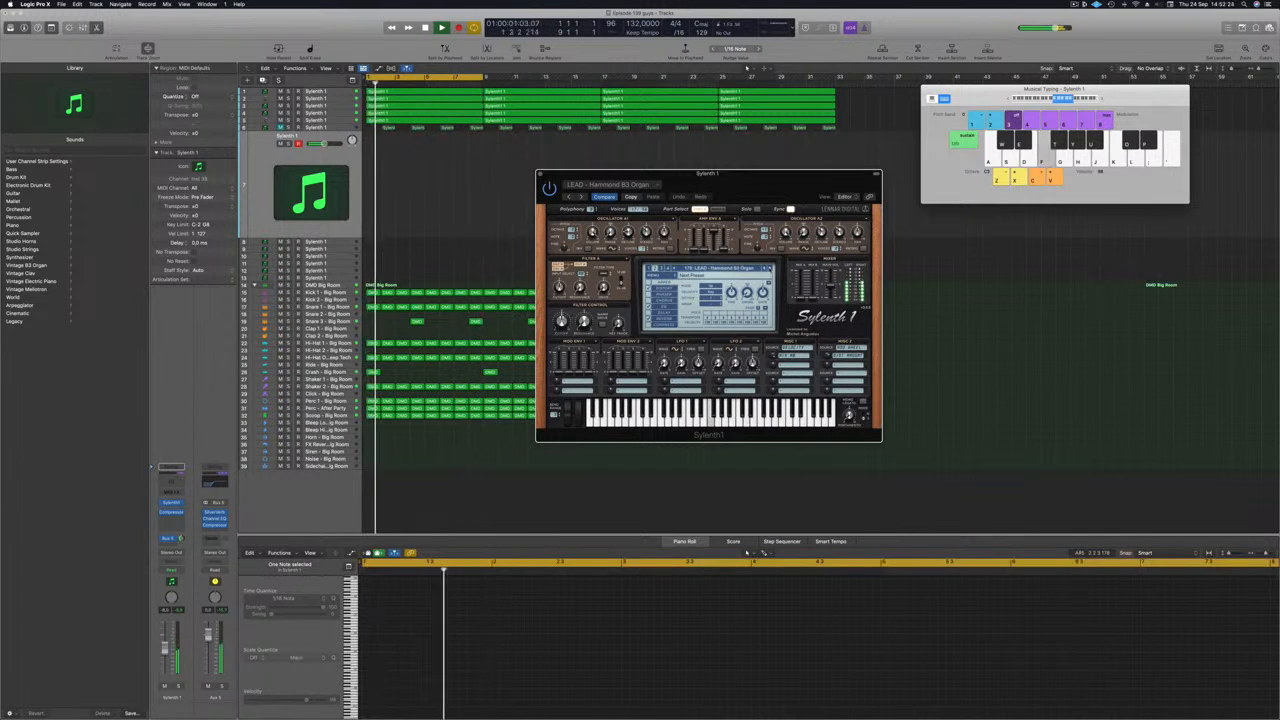
left_click(770, 268)
left_click(770, 268)
left_click(770, 268)
key("j")
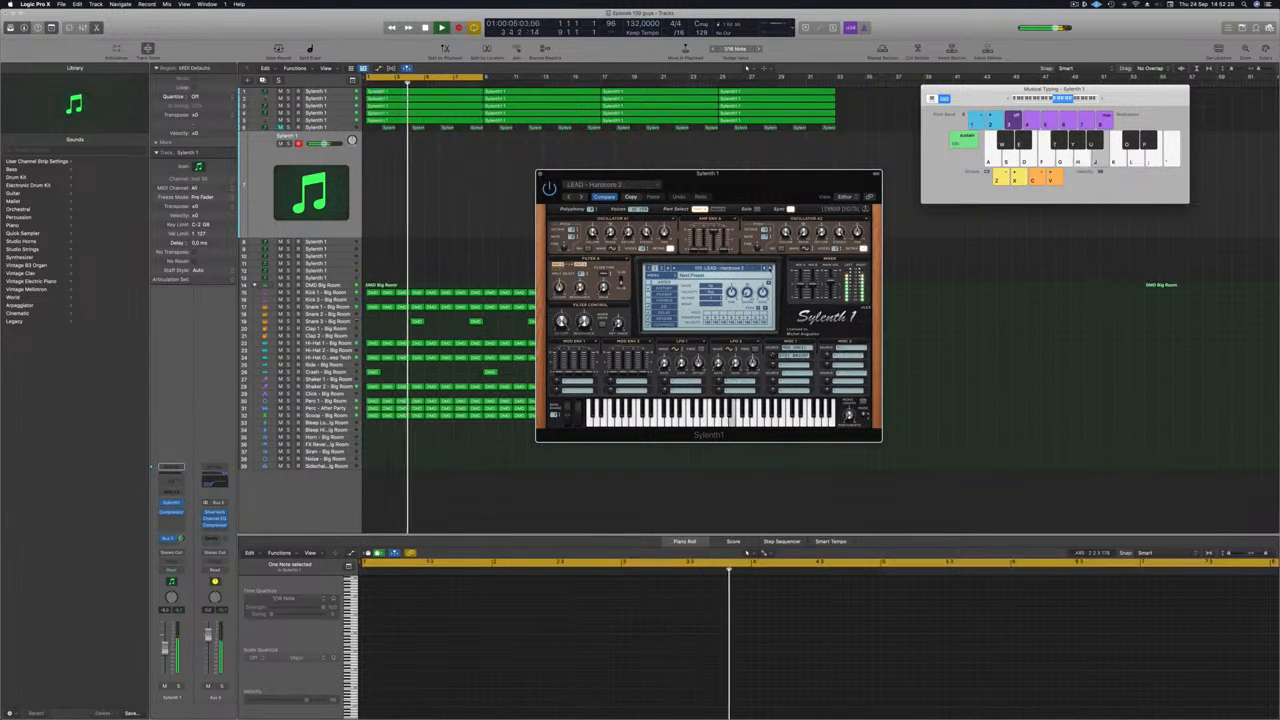
left_click(770, 268)
key("j")
key("f")
key("s")
left_click(770, 268)
key("g")
key("h")
key("d")
Lower the lead track volume slightly and shift the Musical Typing note range.
left_click(165, 649)
left_click_drag(165, 649, 165, 651)
left_click(1052, 100)
key("g")
left_click(1061, 99)
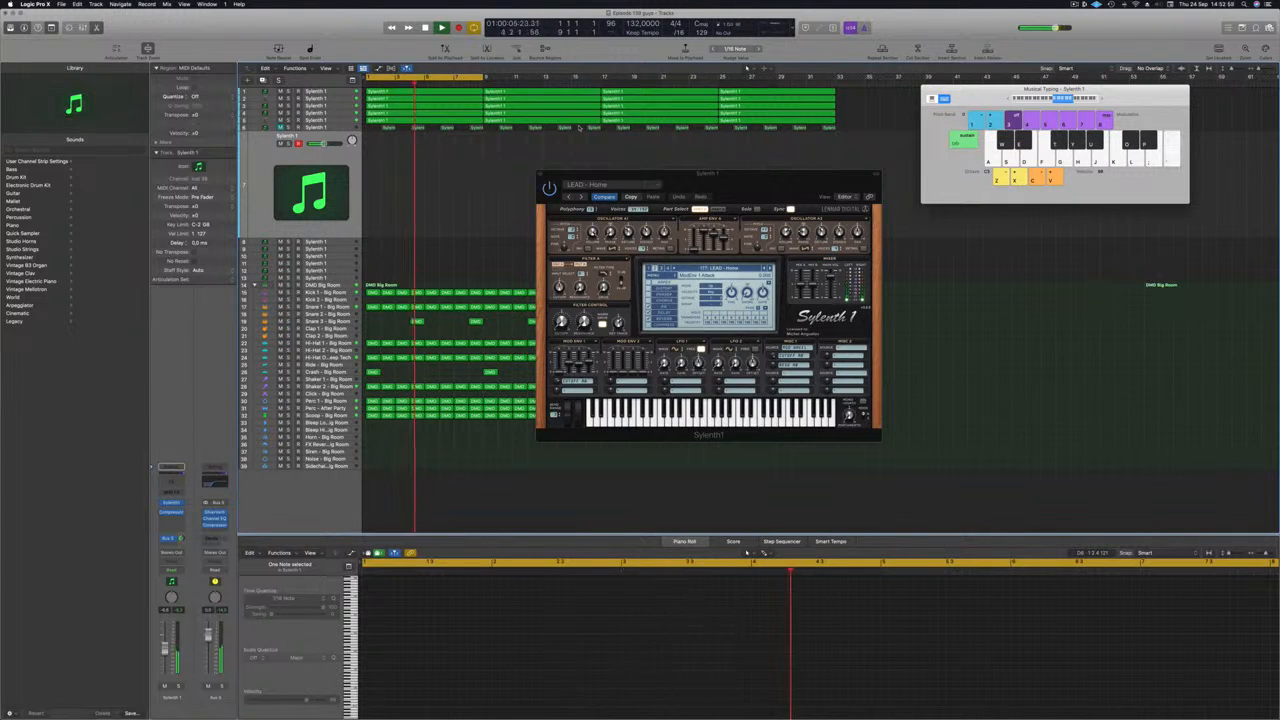
Record a new LEAD - Home melody, select both lead regions, and hide the keyboard.
key("a")
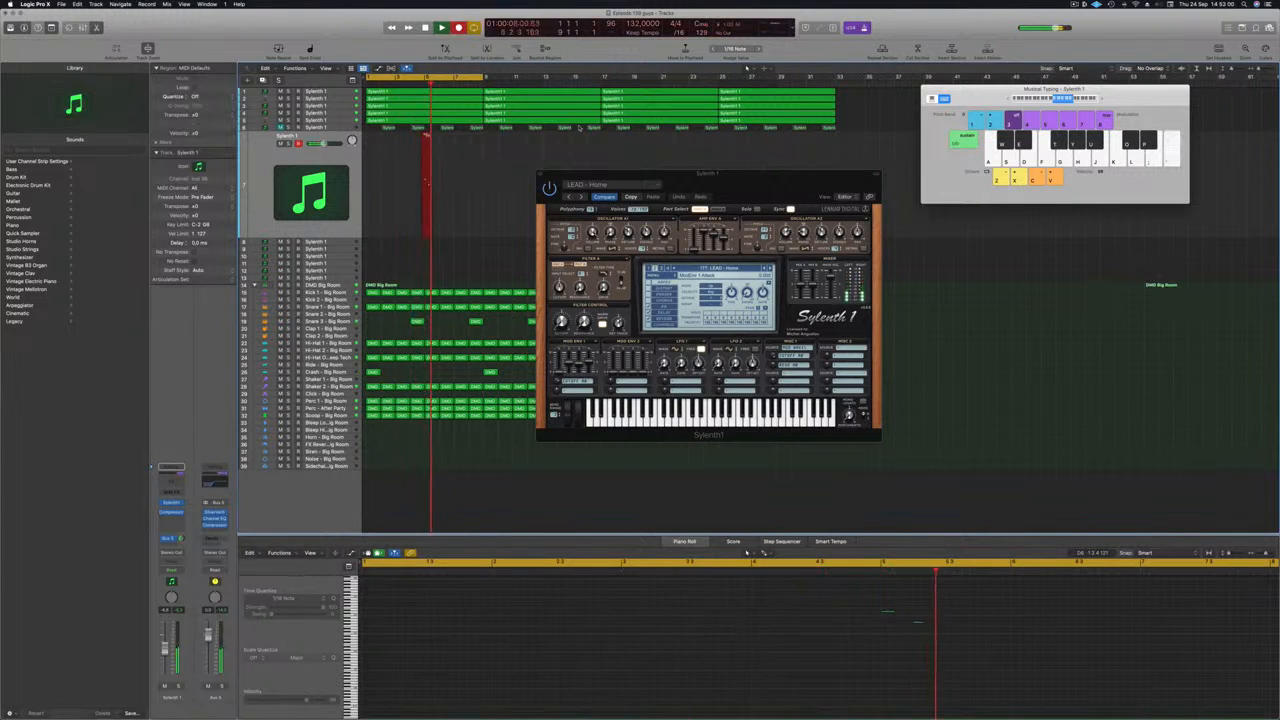
key("apostrophe")
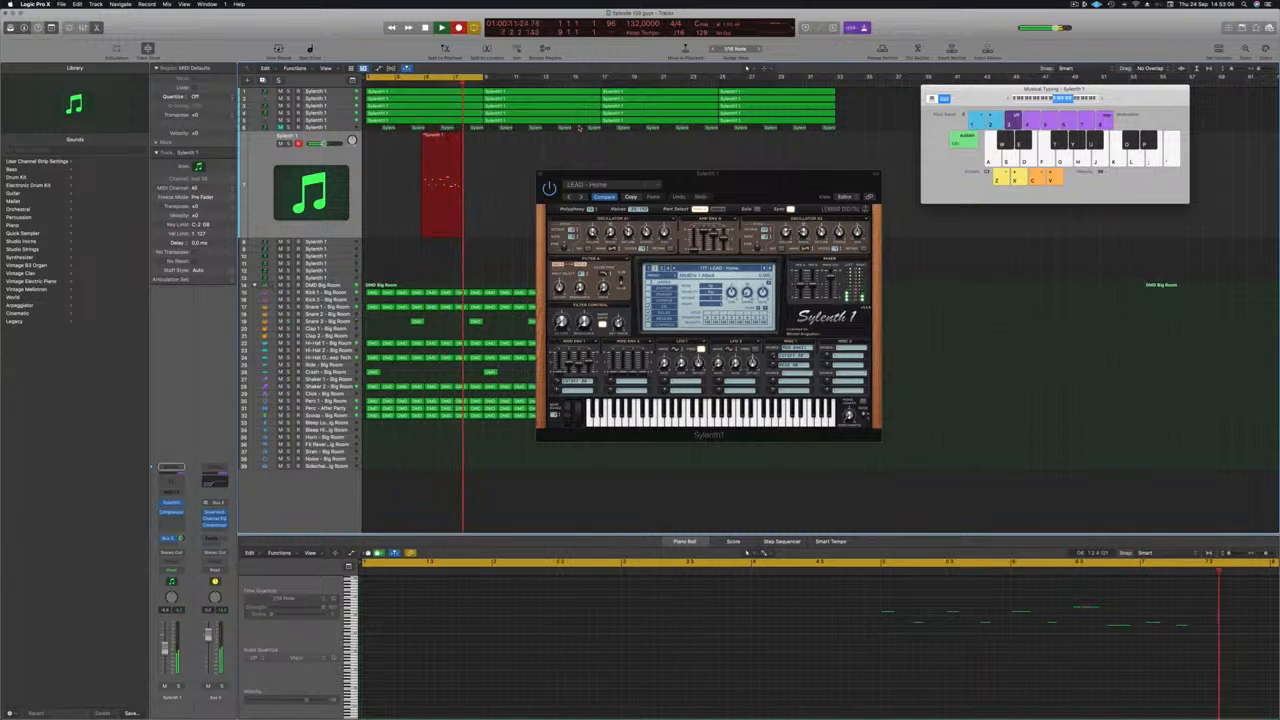
key("l")
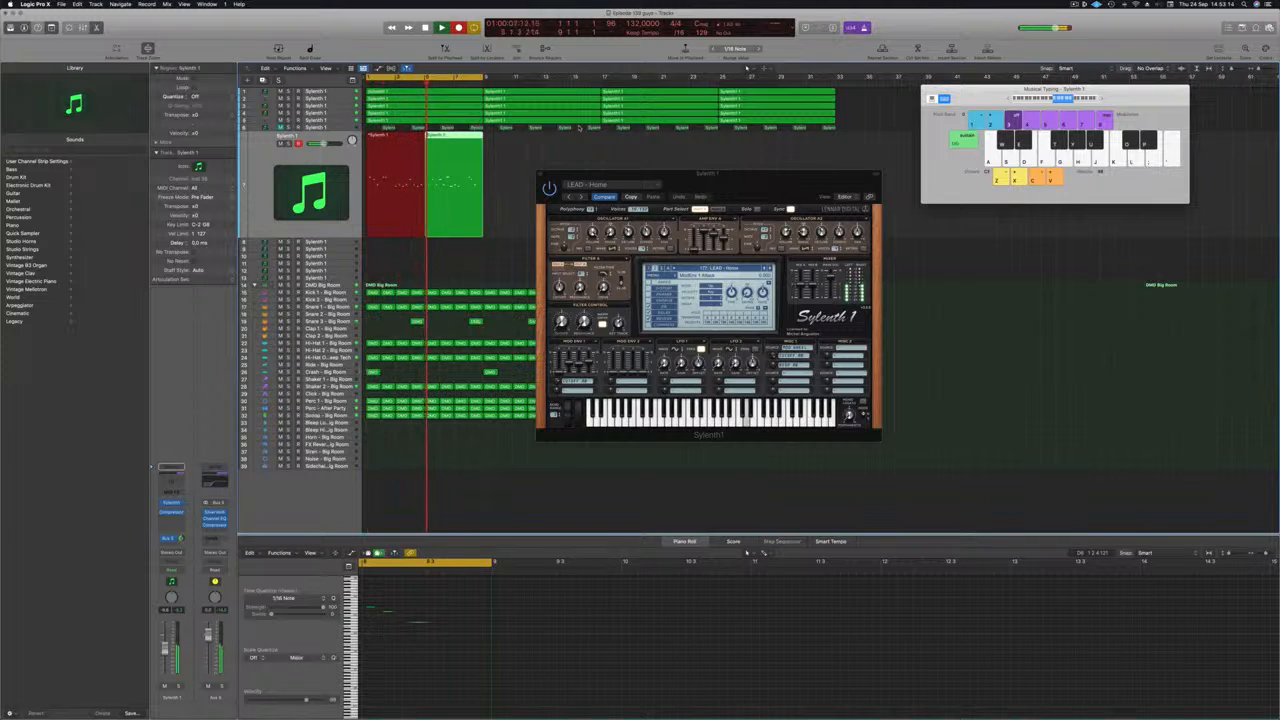
left_click_drag(768, 174, 918, 155)
key("space")
key("space")
left_click_drag(525, 220, 391, 216)
key("super+k")
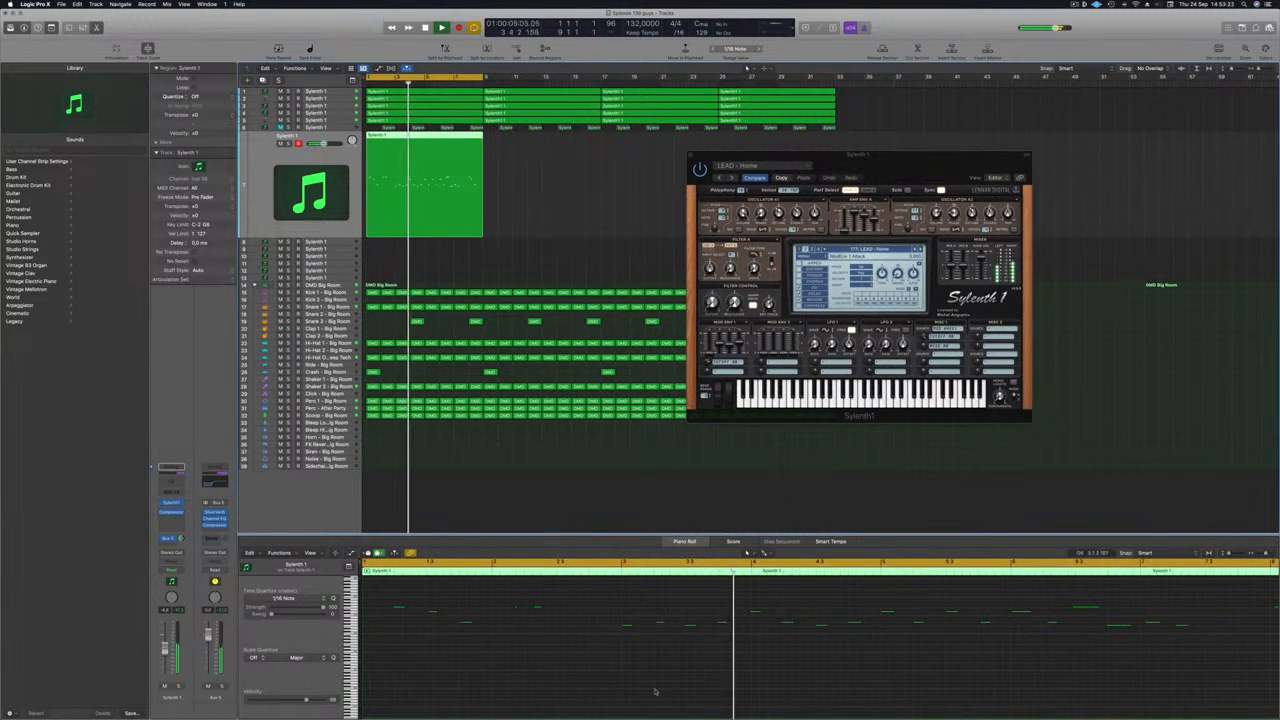
Split the lead near bar 2.7, delete the leftover pieces, and move the lead back to bar 1.
scroll(640, 682, "down", 2)
key("space")
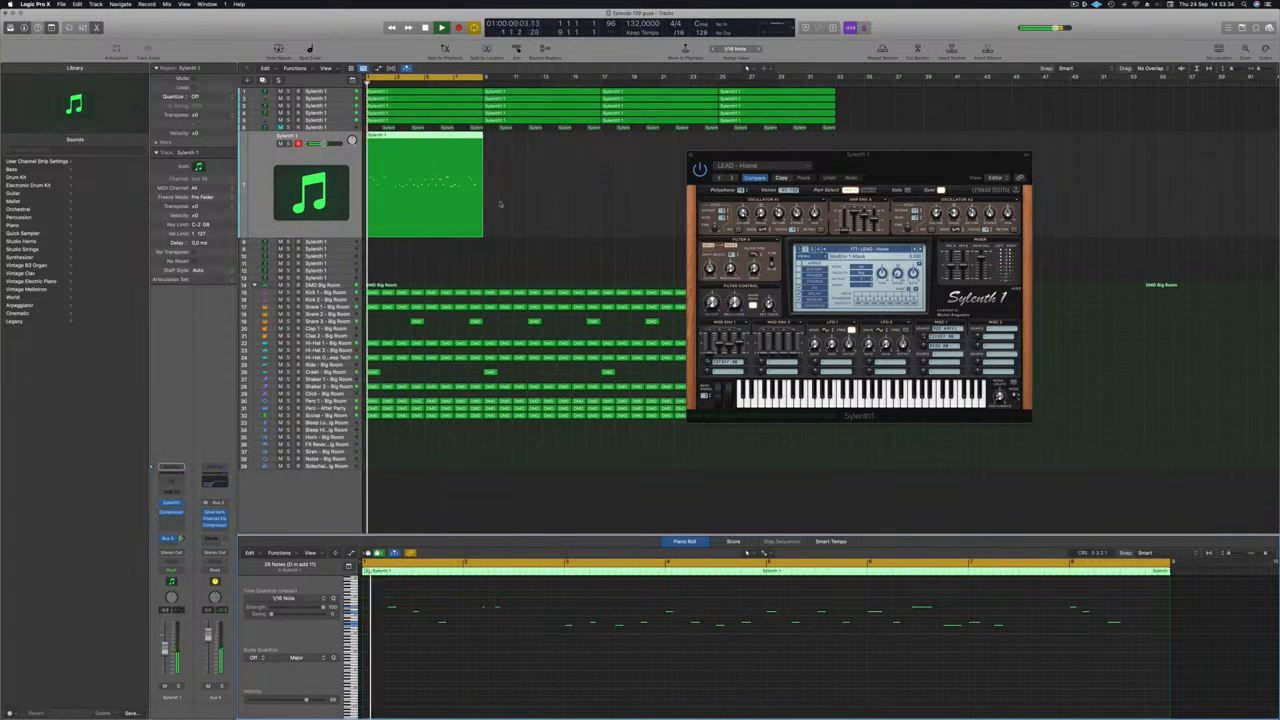
double_click(391, 137, "super")
left_click(380, 139)
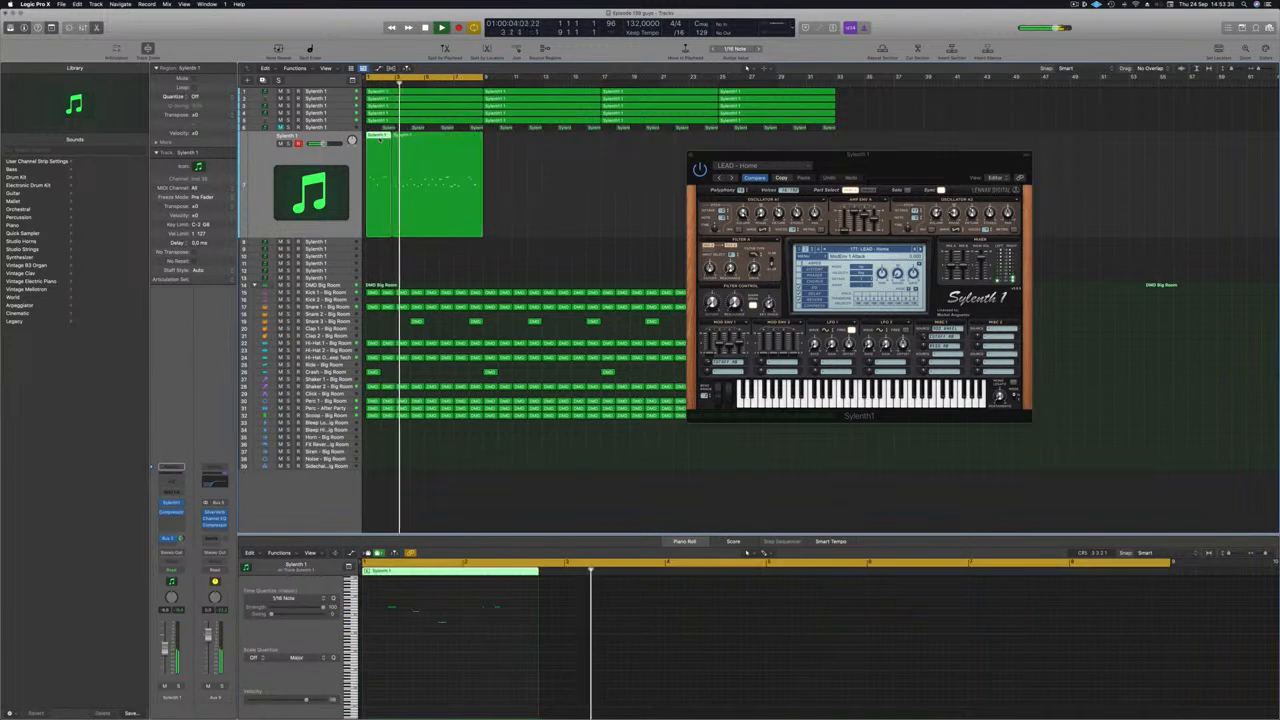
key("Delete")
left_click(422, 153)
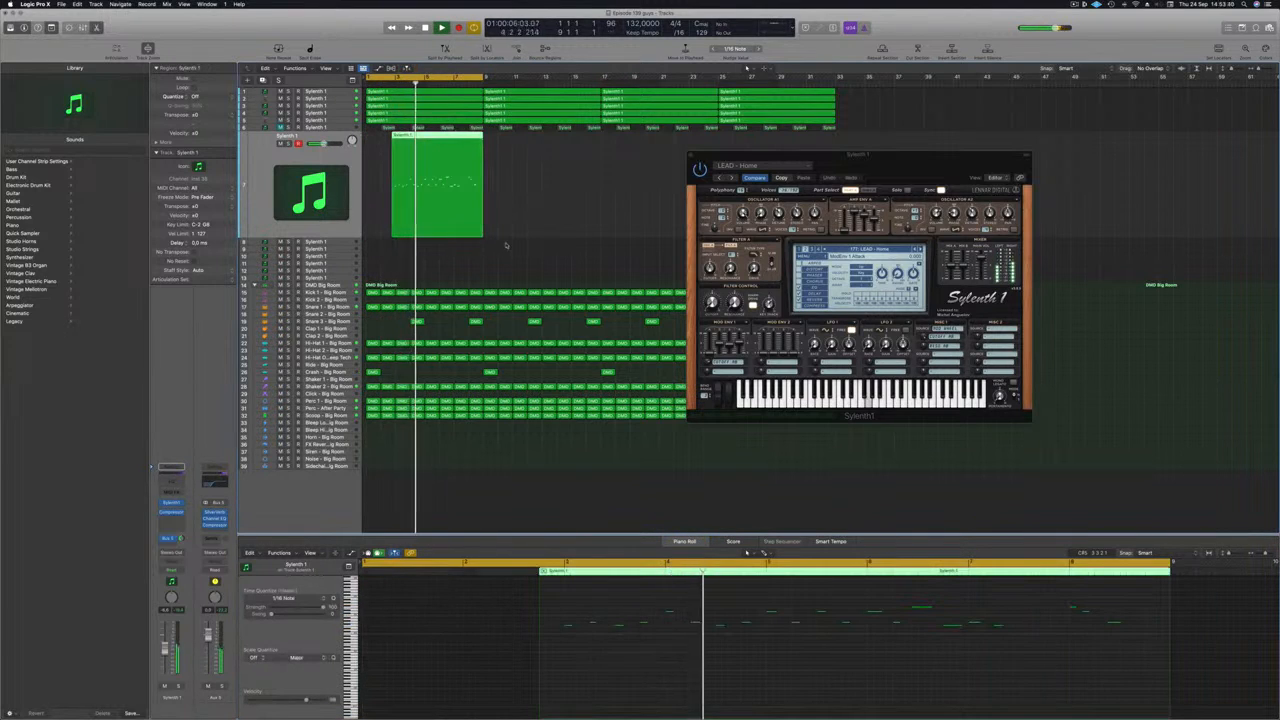
key("Return")
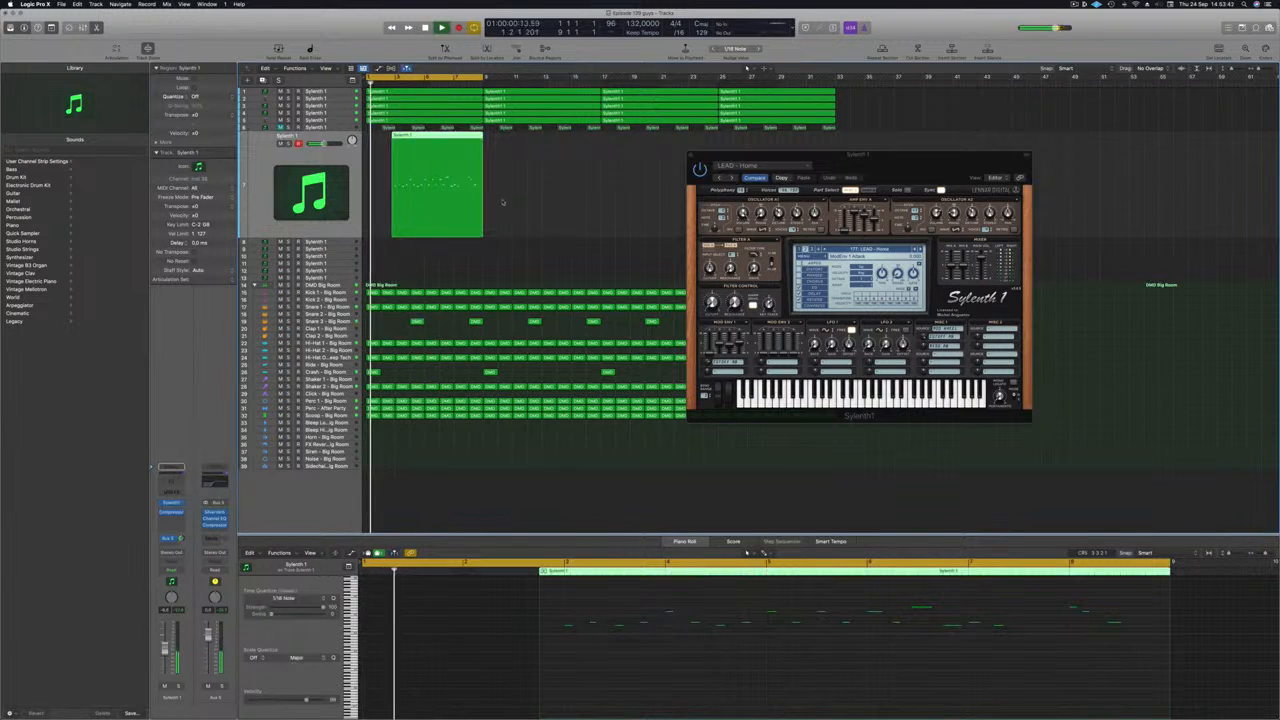
key("super+Right")
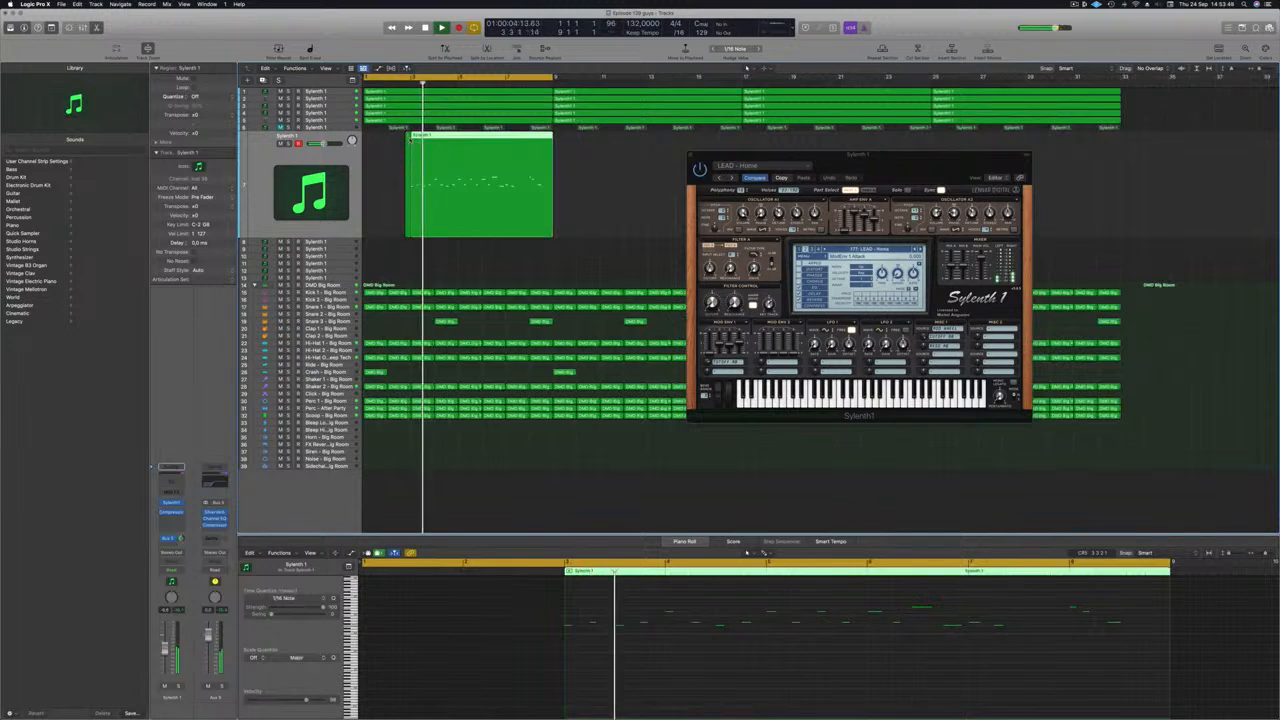
key("Delete")
left_click_drag(465, 136, 414, 137)
key("Return")
Select and delete the later notes of the lead in the Piano Roll.
scroll(526, 683, "up", 1)
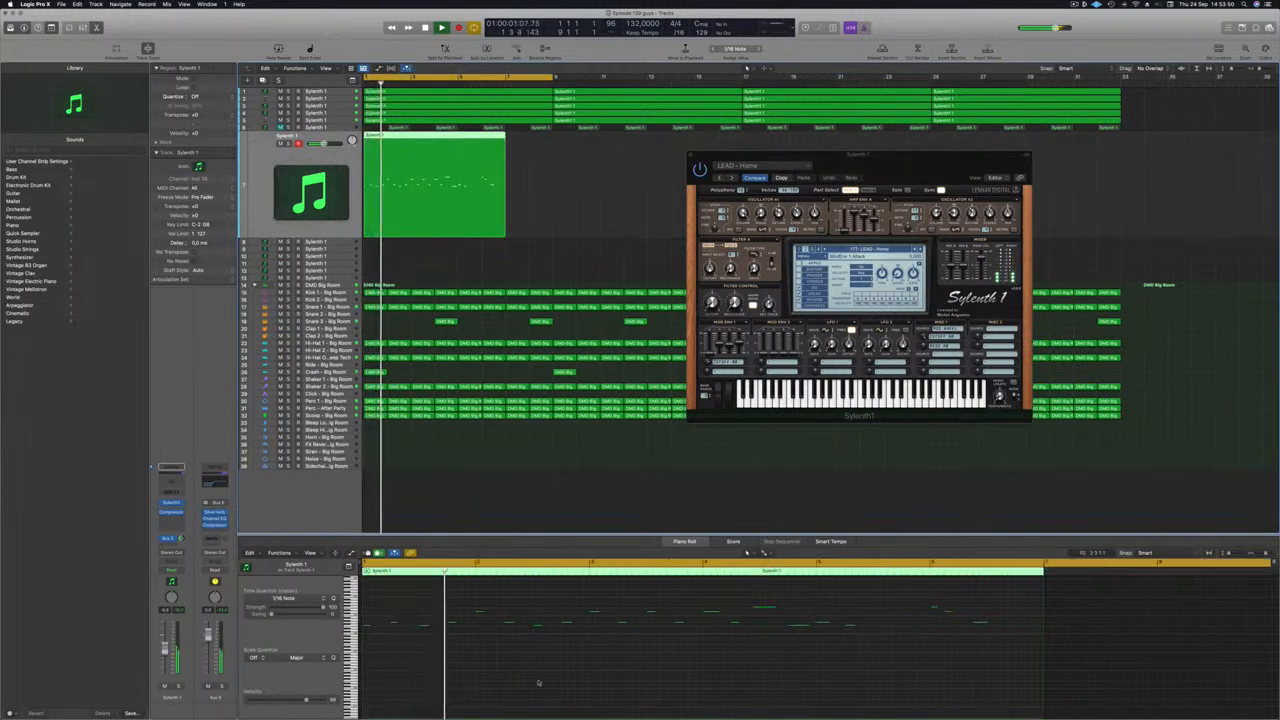
scroll(543, 683, "down", 2)
scroll(544, 679, "down", 1)
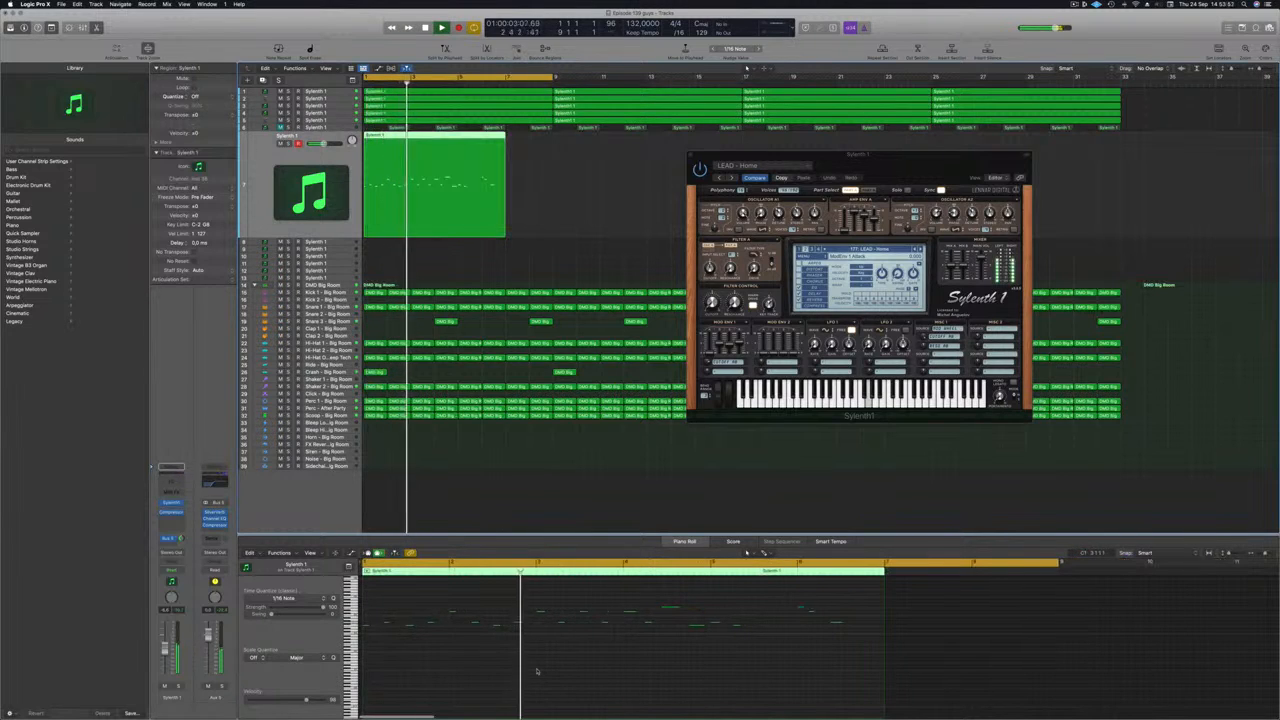
key("Return")
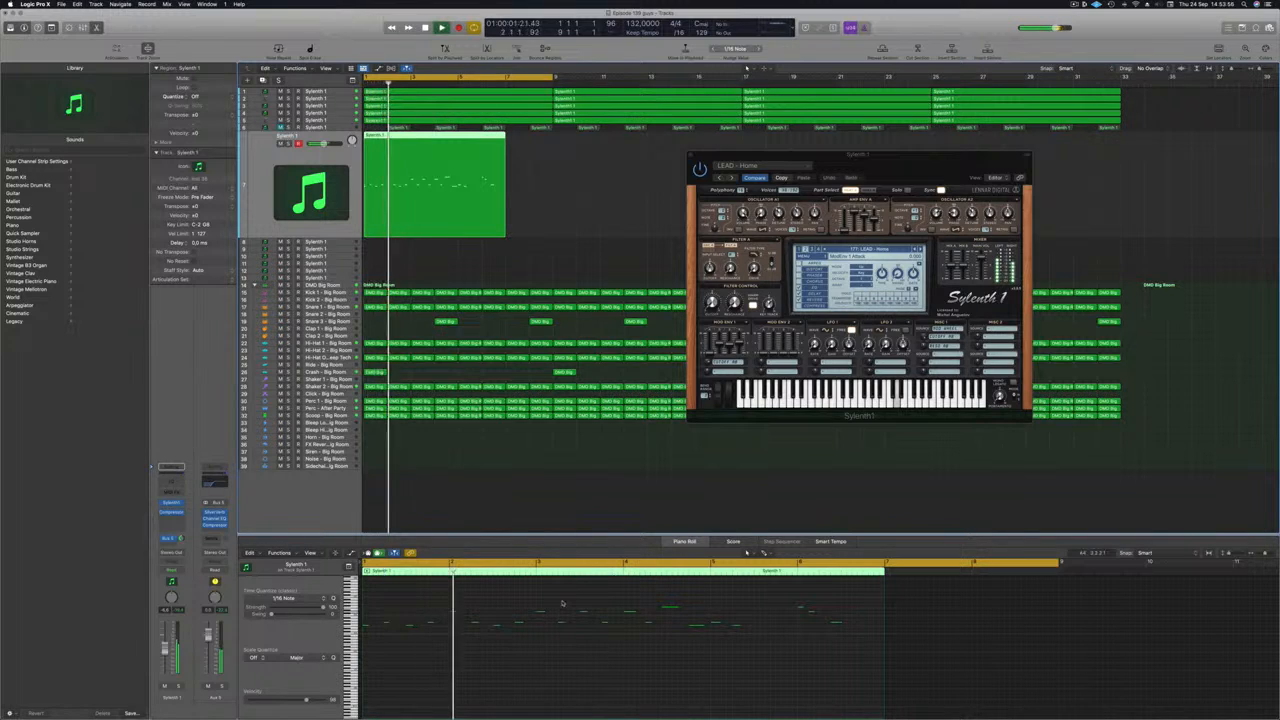
left_click_drag(562, 603, 853, 646)
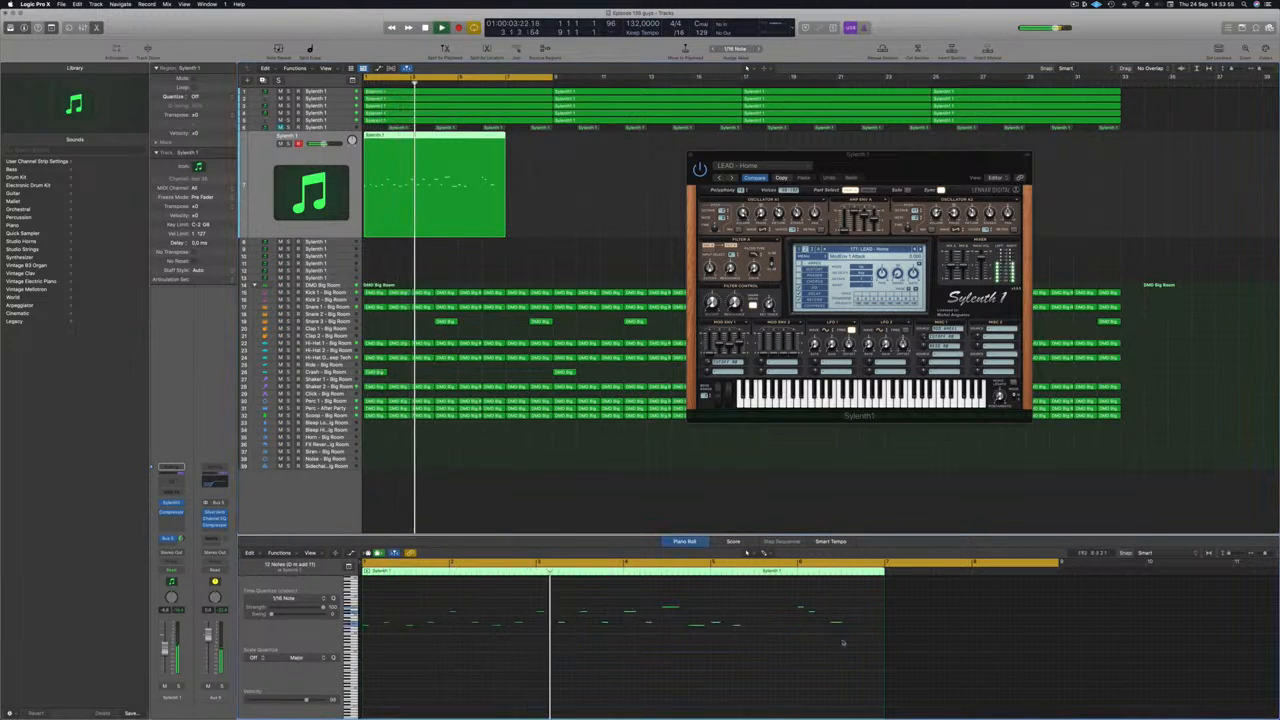
left_click(669, 670)
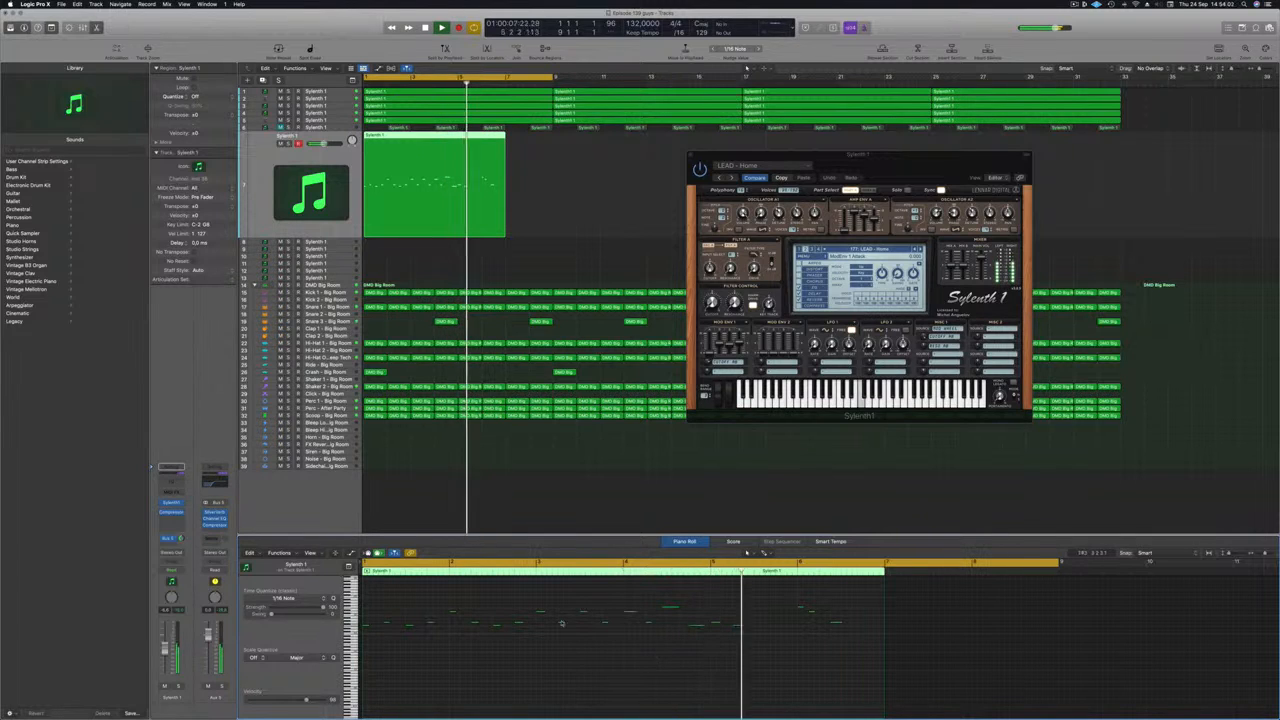
left_click_drag(542, 598, 880, 672)
left_click_drag(562, 598, 903, 685)
key("Delete")
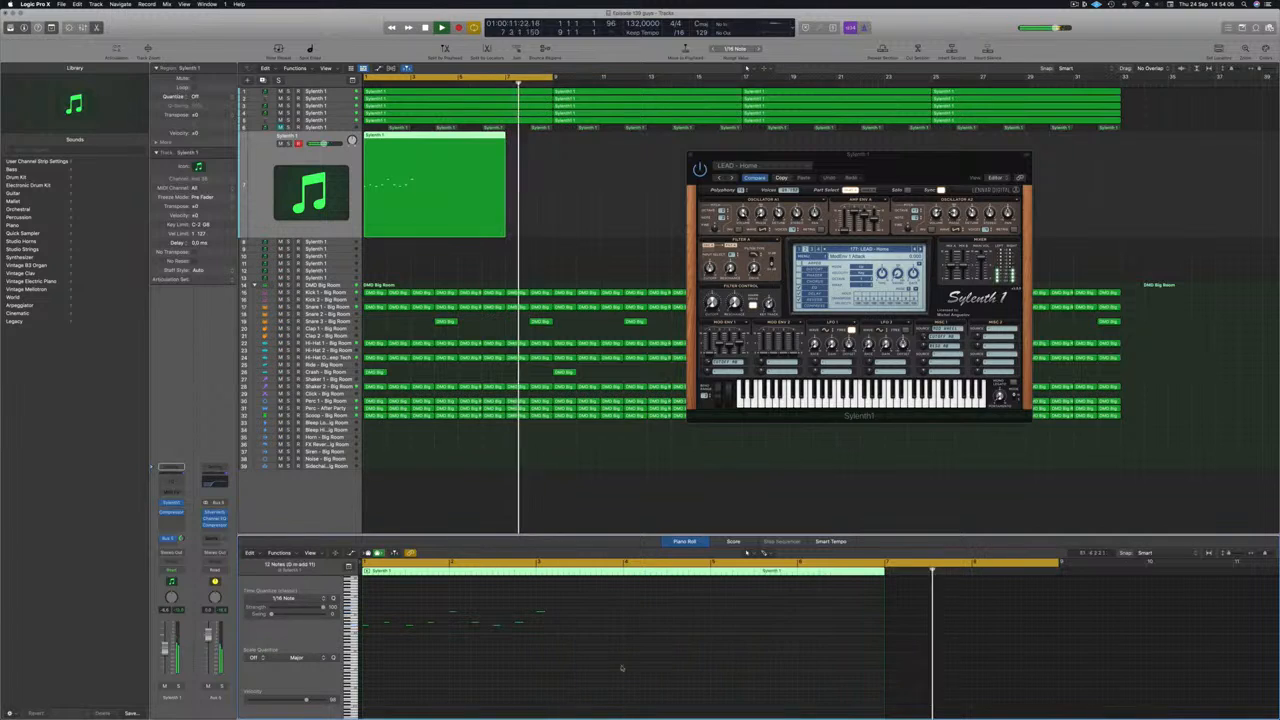
Shift the remaining 8 lead notes later in time and replay from bar 1.
left_click_drag(380, 608, 573, 655)
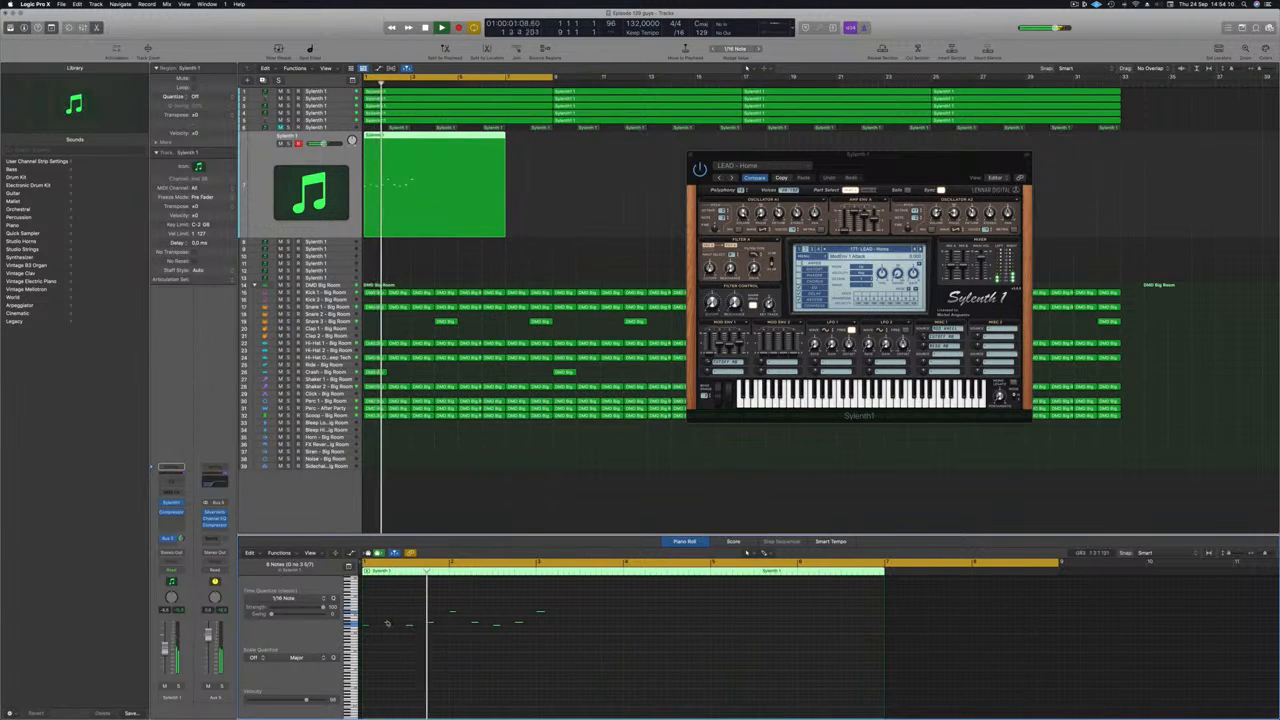
left_click_drag(388, 624, 563, 631)
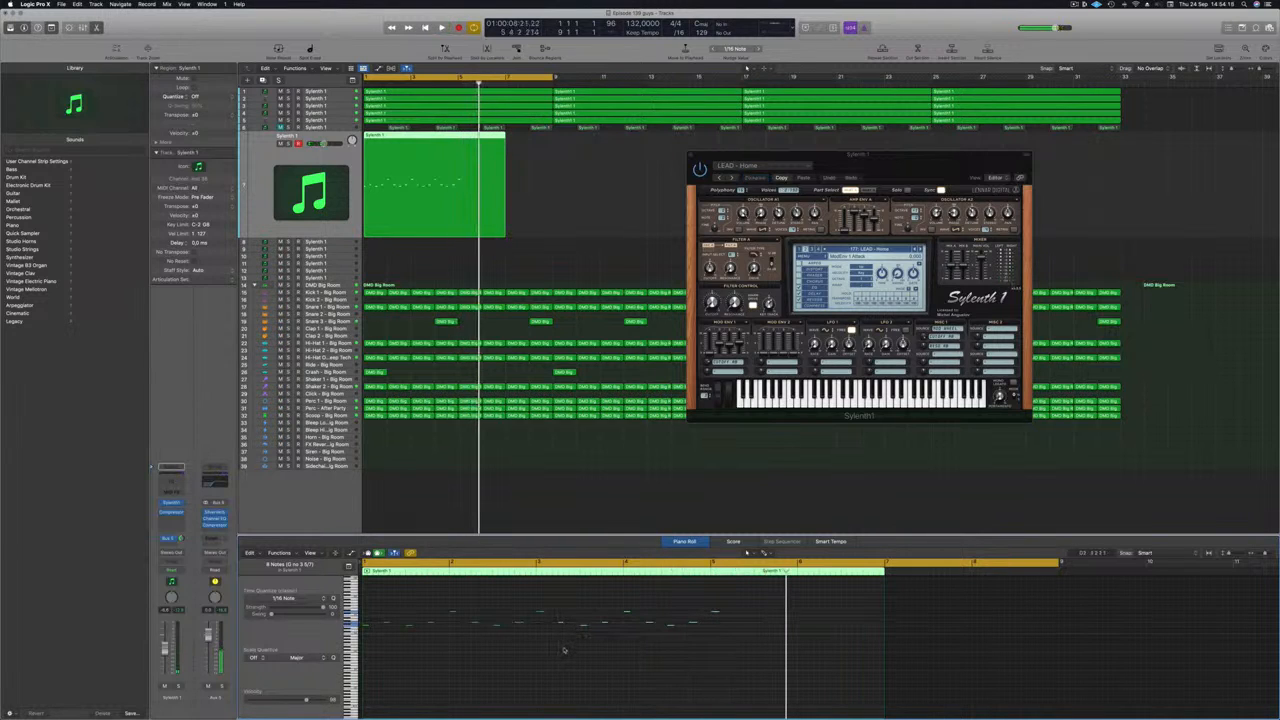
left_click(715, 611)
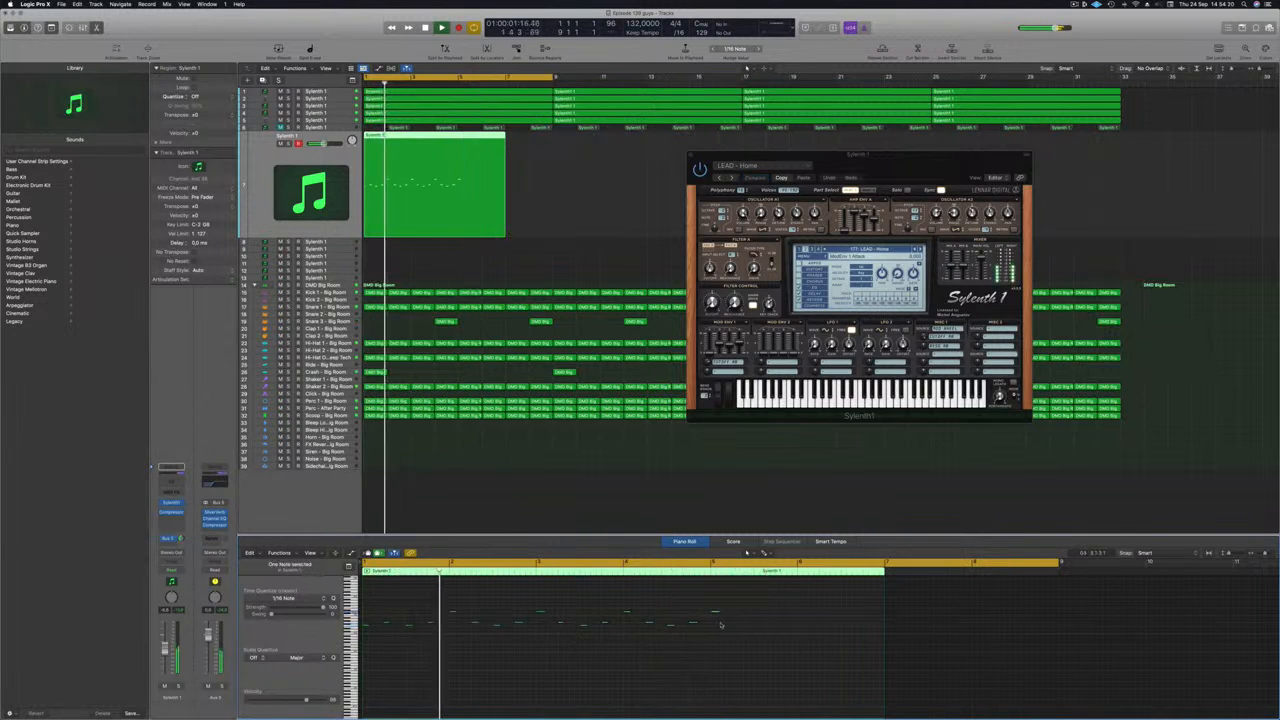
key("Return")
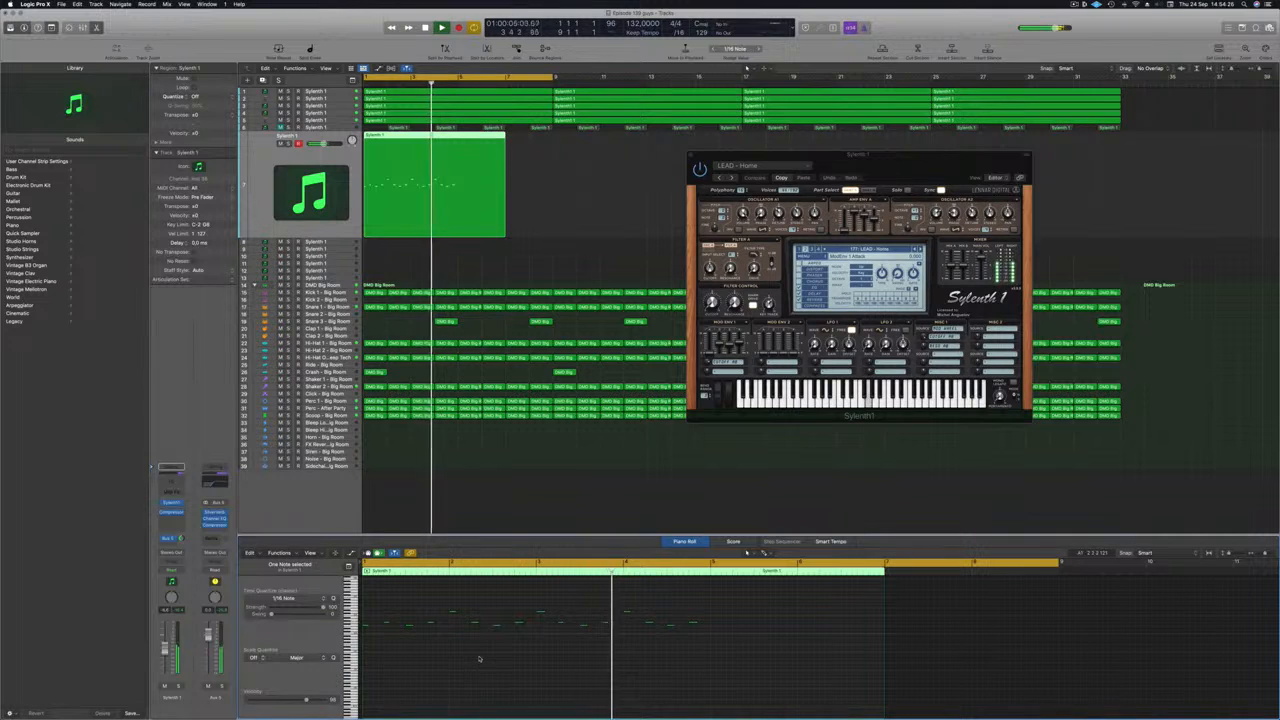
key("Return")
Split the lead at bar 5, delete the right part, and copy the four-bar region to bar 5.
left_click(457, 134)
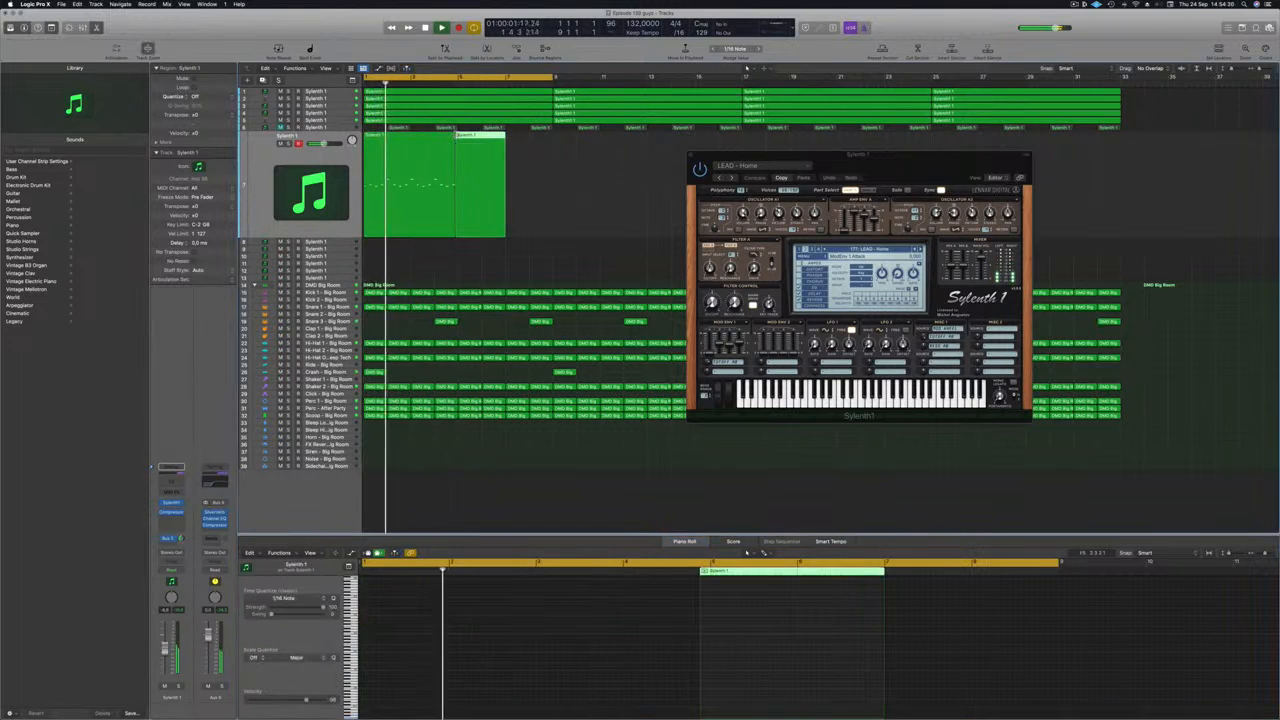
key("Delete")
key("Return")
left_click_drag(395, 150, 488, 150)
key("Return")
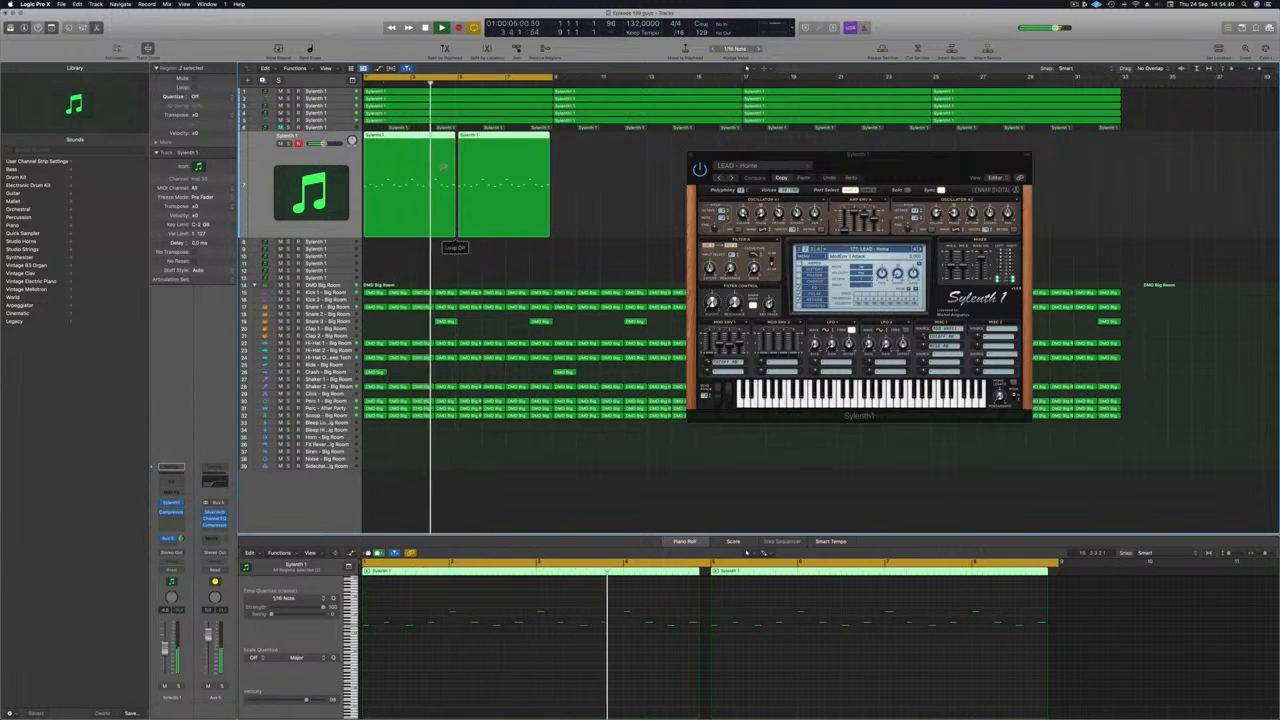
left_click_drag(551, 236, 553, 236)
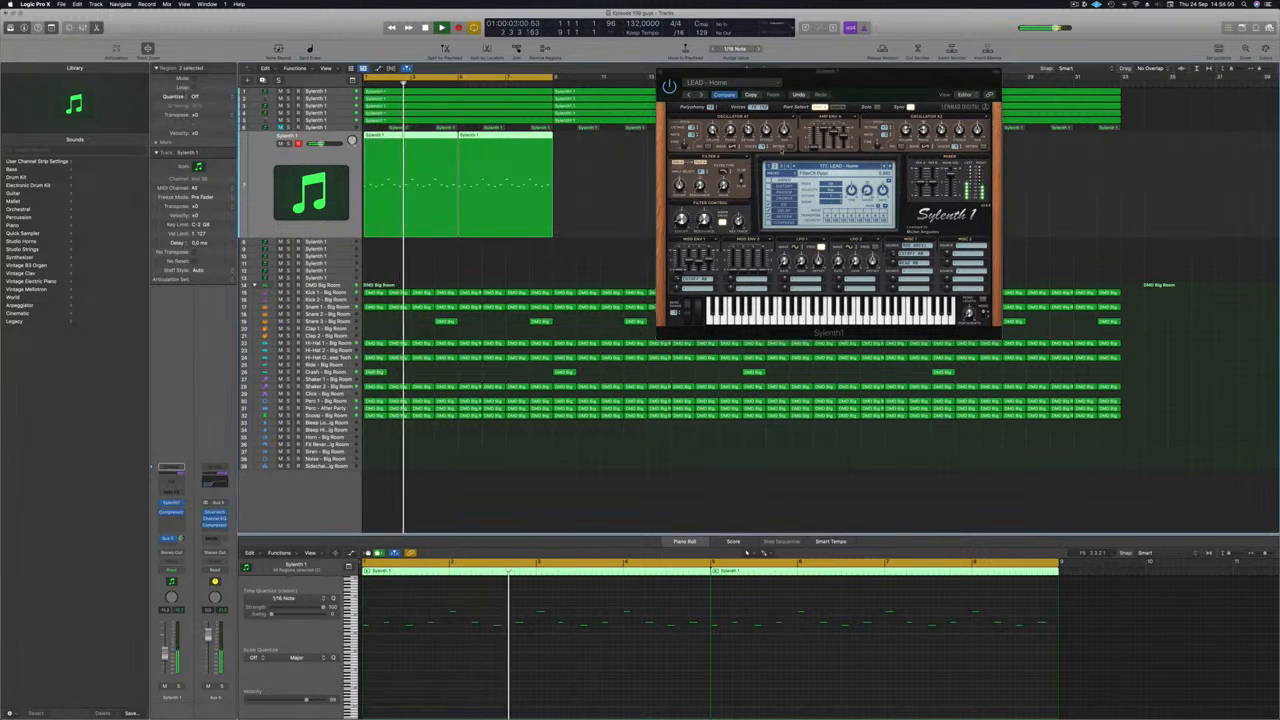
Close the Sylenth1 window and replay the arrangement from bar 1.
left_click_drag(875, 76, 618, 236)
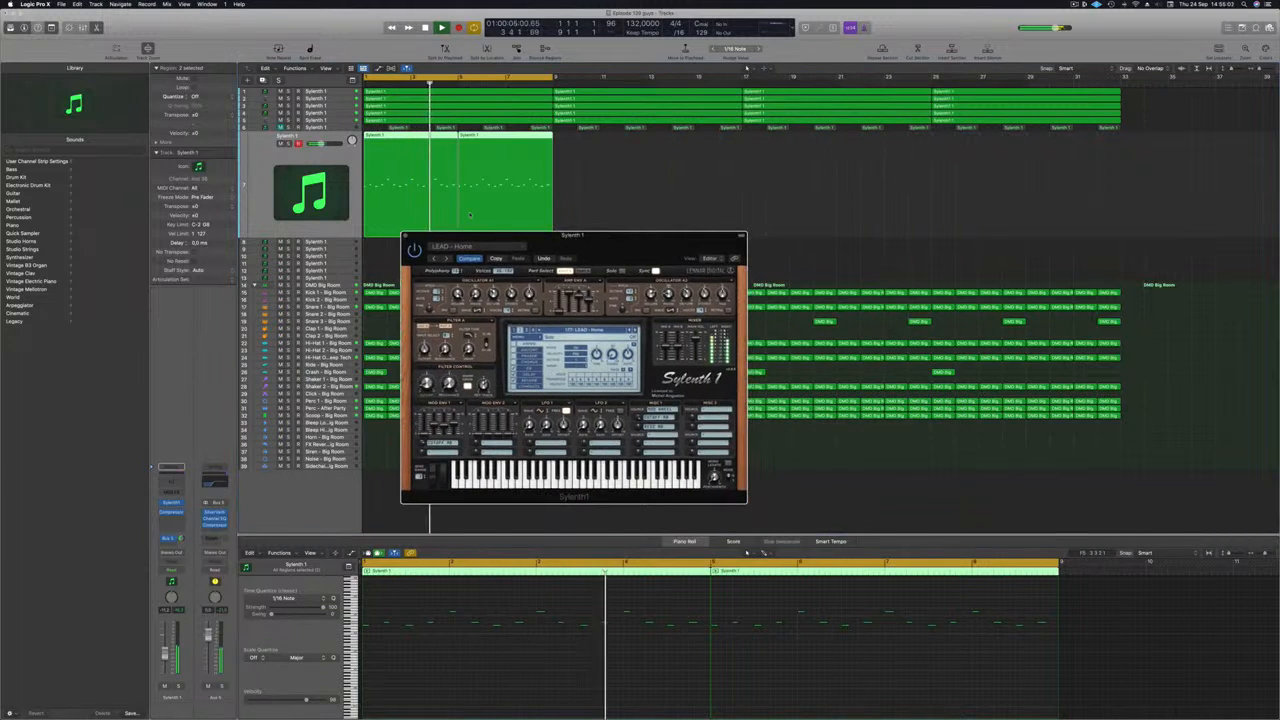
key("v")
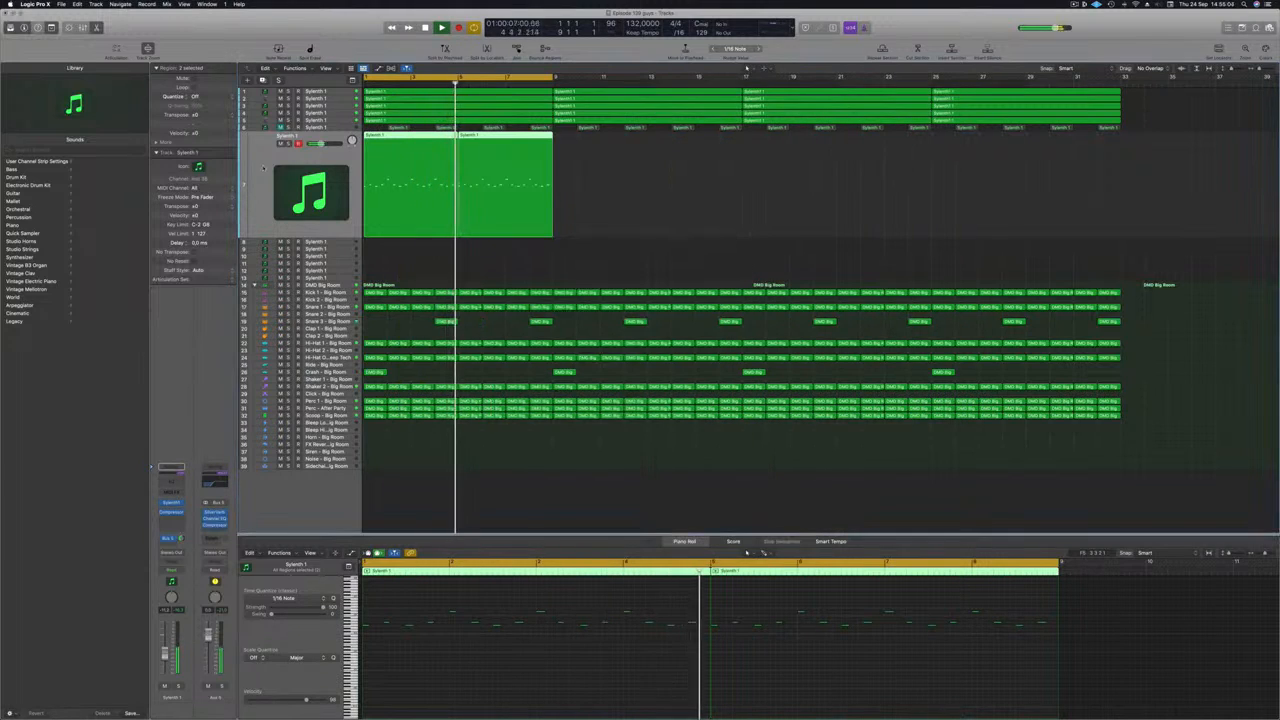
left_click(201, 168)
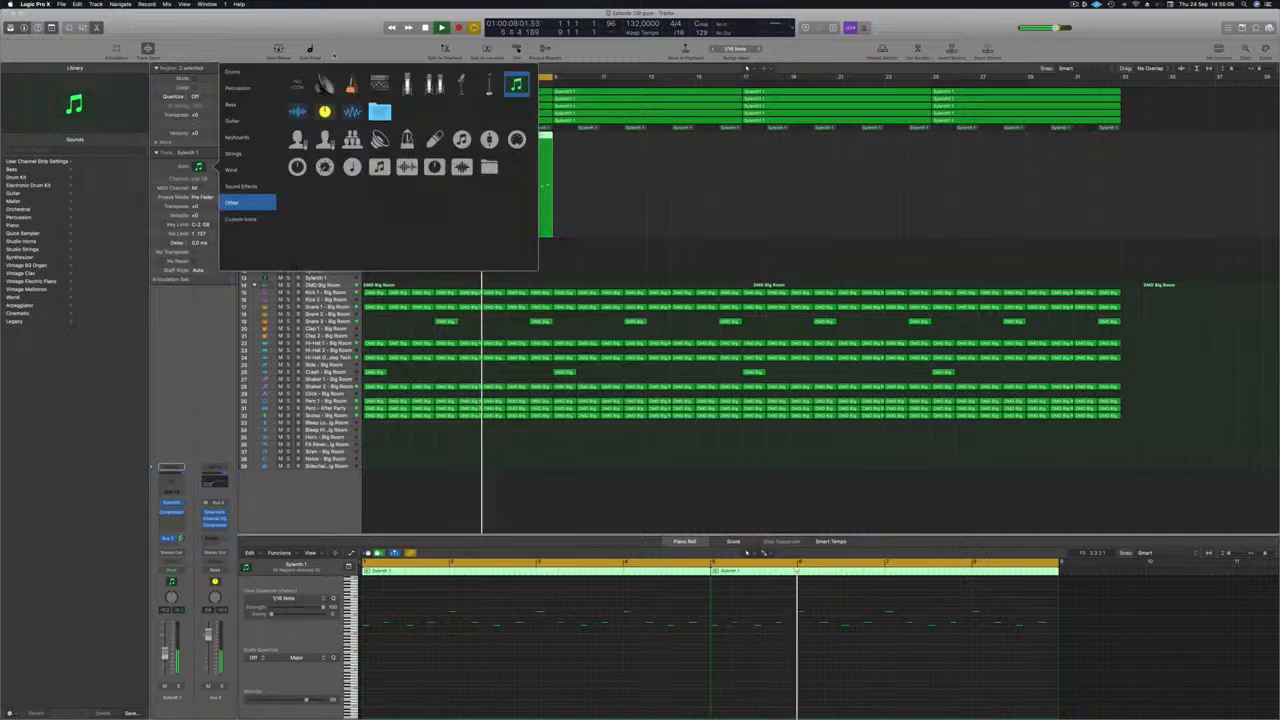
left_click(172, 375)
key("Return")
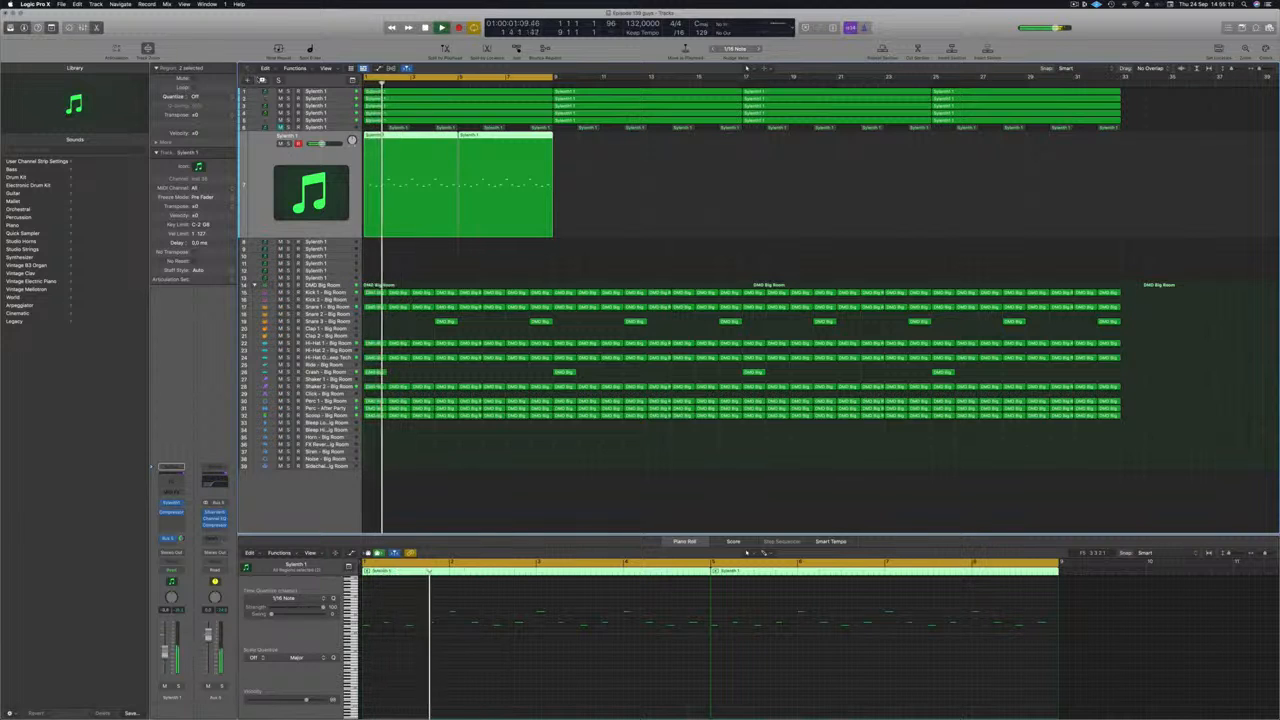
Copy track 7's two lead regions onto track 8 and transpose the copy down an octave.
left_click(598, 164)
left_click_drag(604, 151, 370, 200)
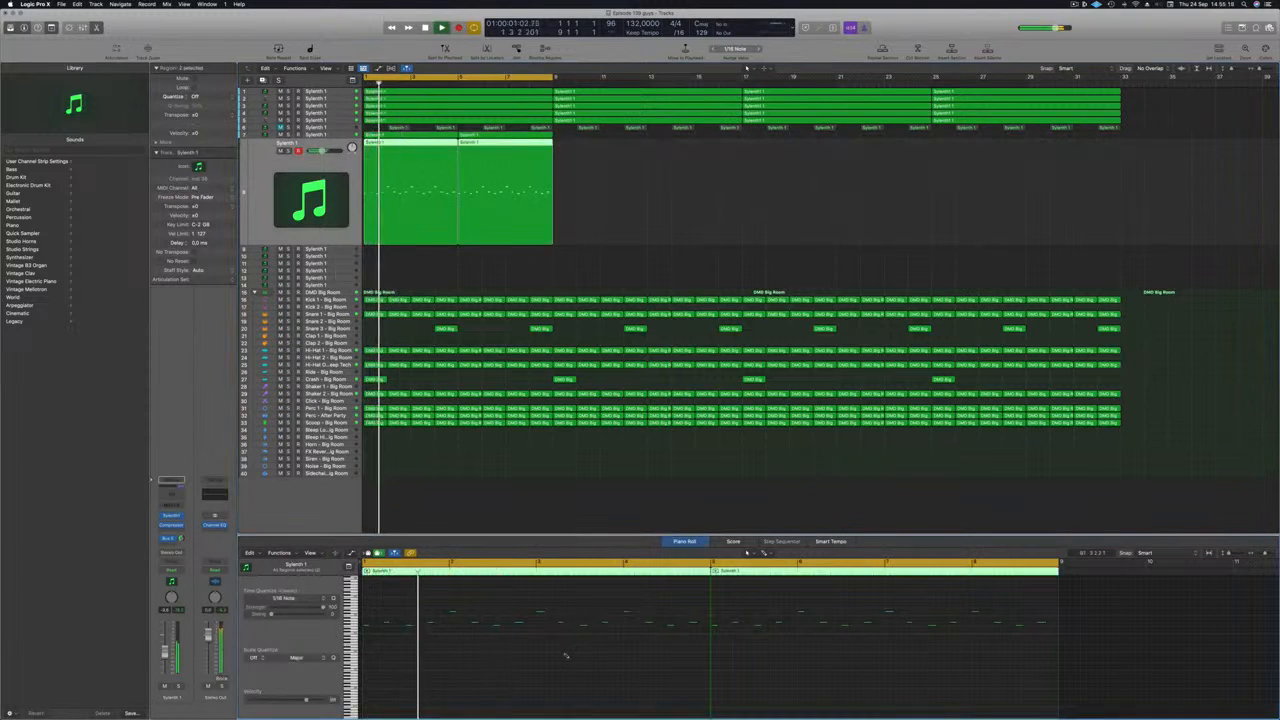
key("alt+shift+Down")
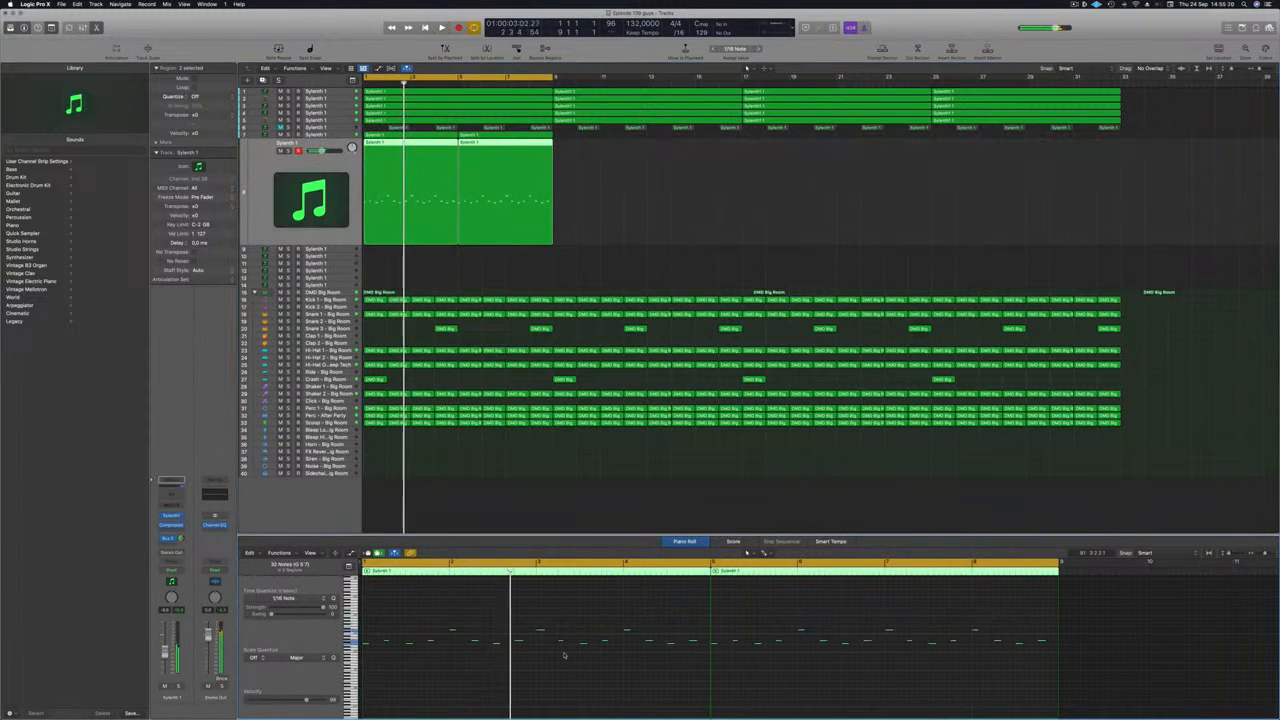
scroll(714, 186, "up", 5)
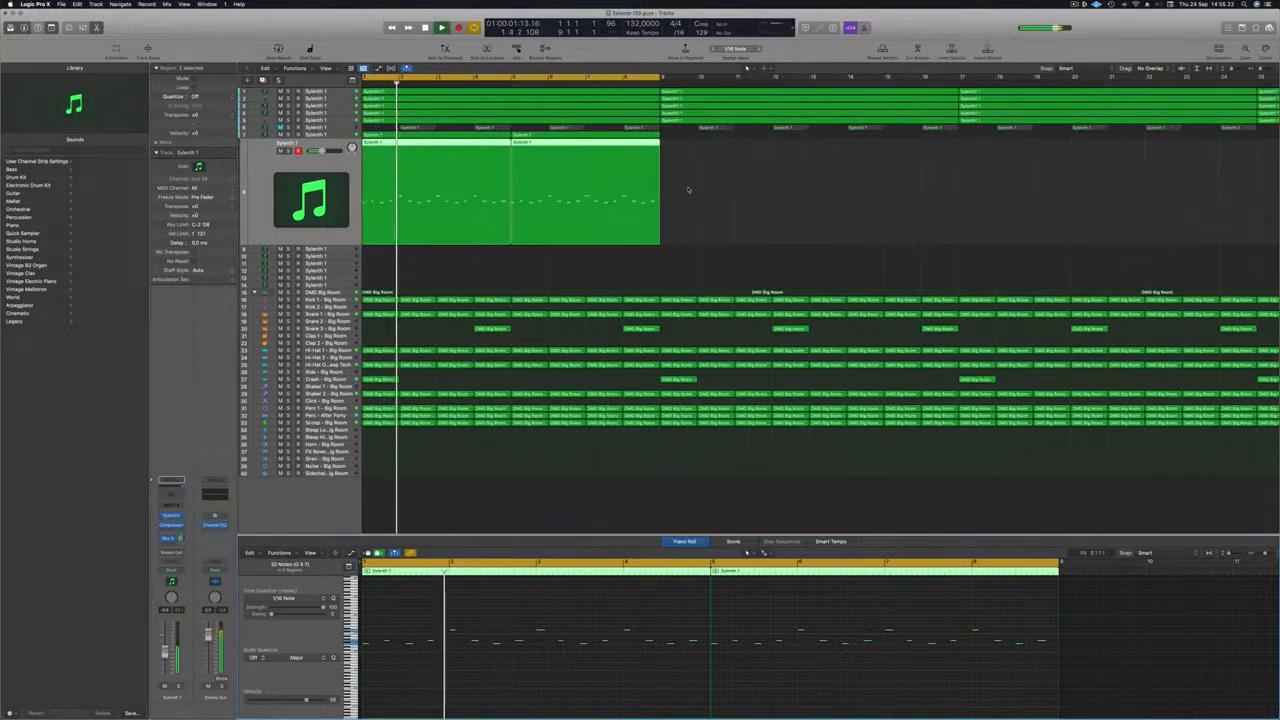
scroll(367, 174, "down", 1)
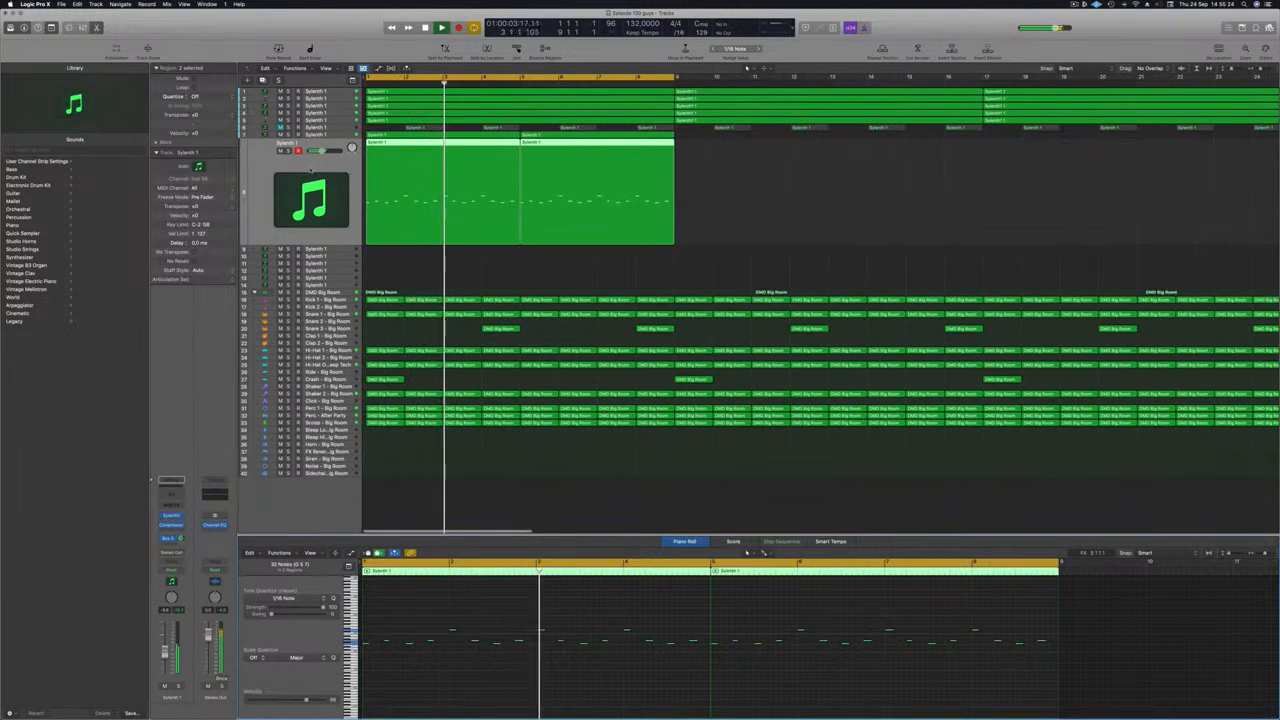
Select track 7 and bring up its list of buses for a send.
left_click(332, 136)
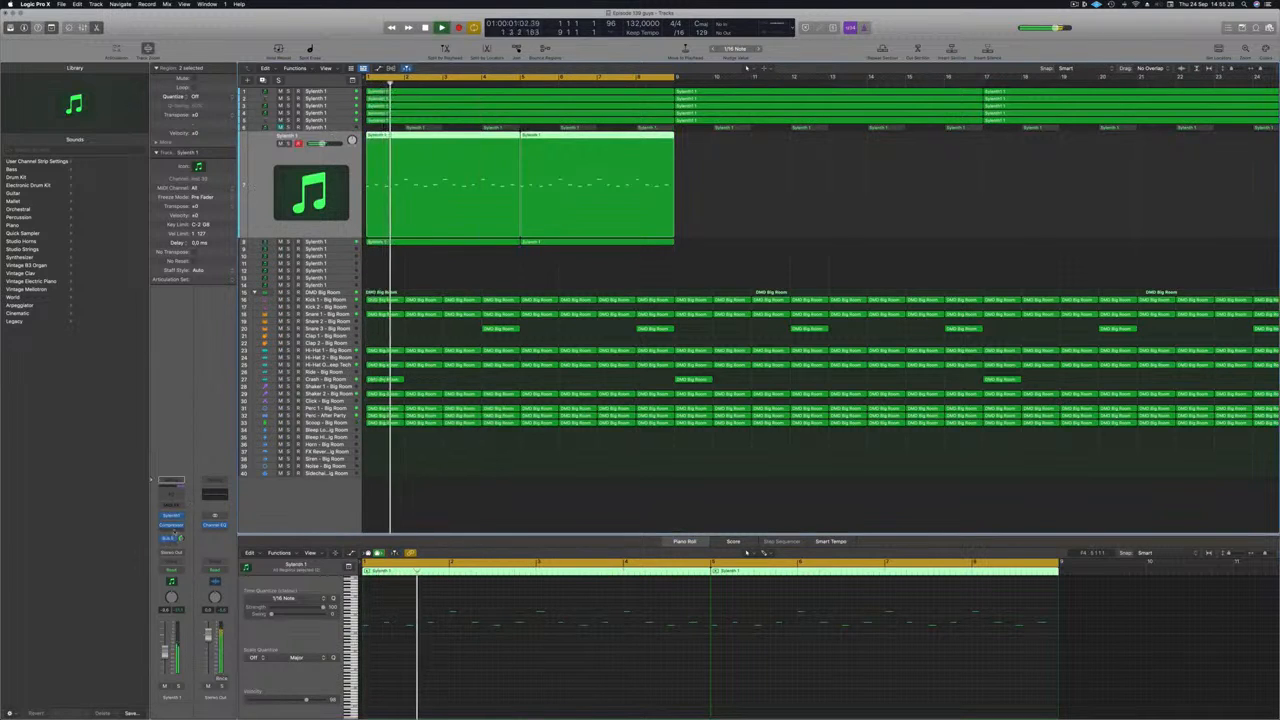
left_click(174, 531)
left_click(174, 530)
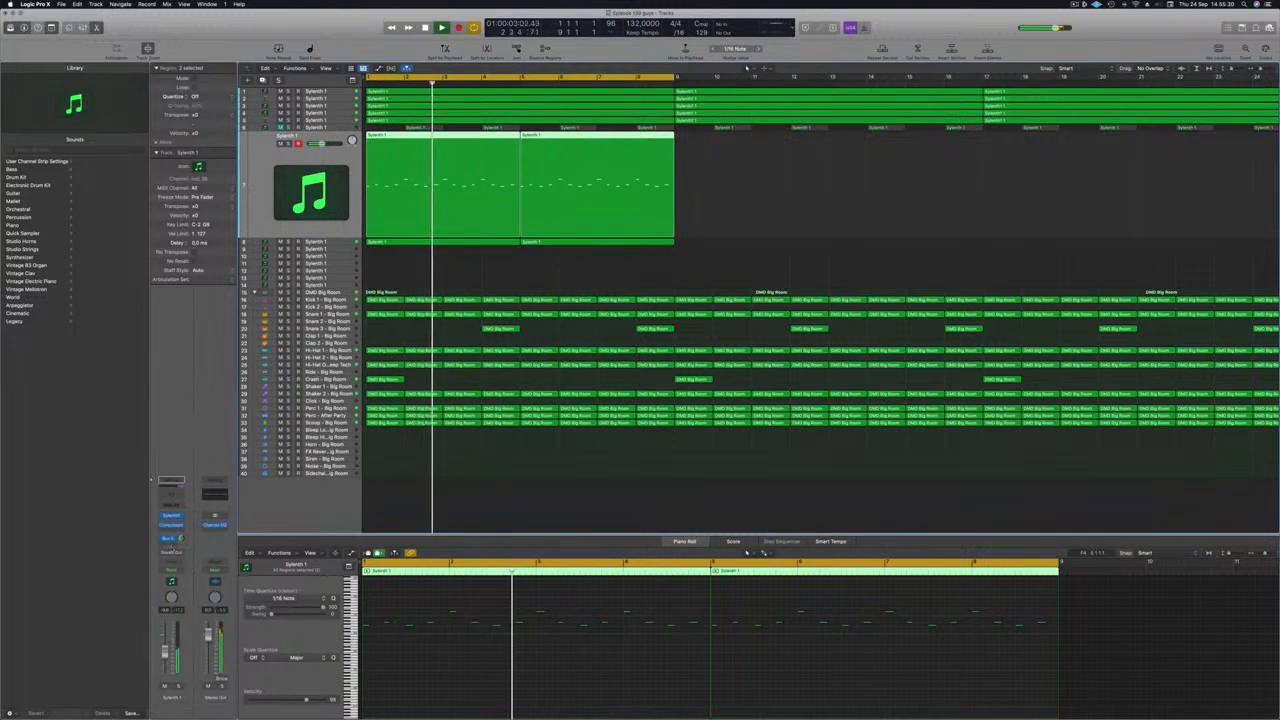
left_click(176, 552)
mouse_move(195, 555)
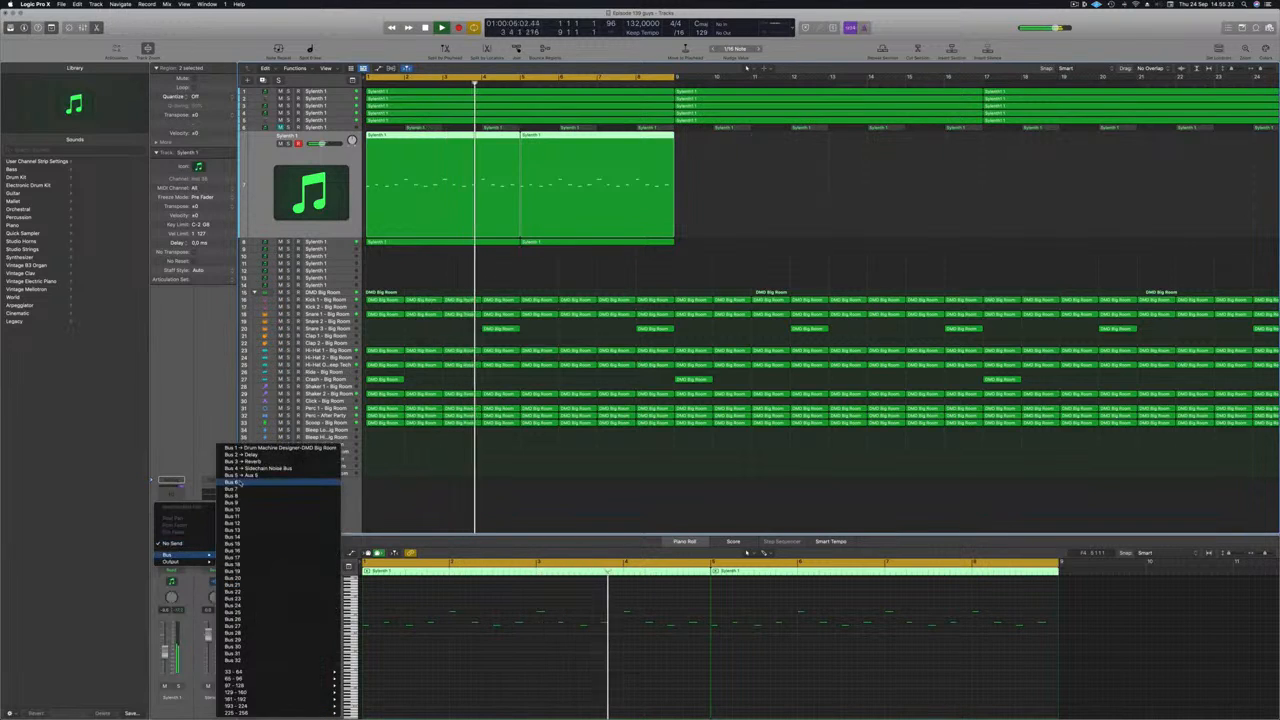
Send the lead to the delay bus, review the aux's Stereo Delay, then deselect and zoom to fit.
left_click(233, 453)
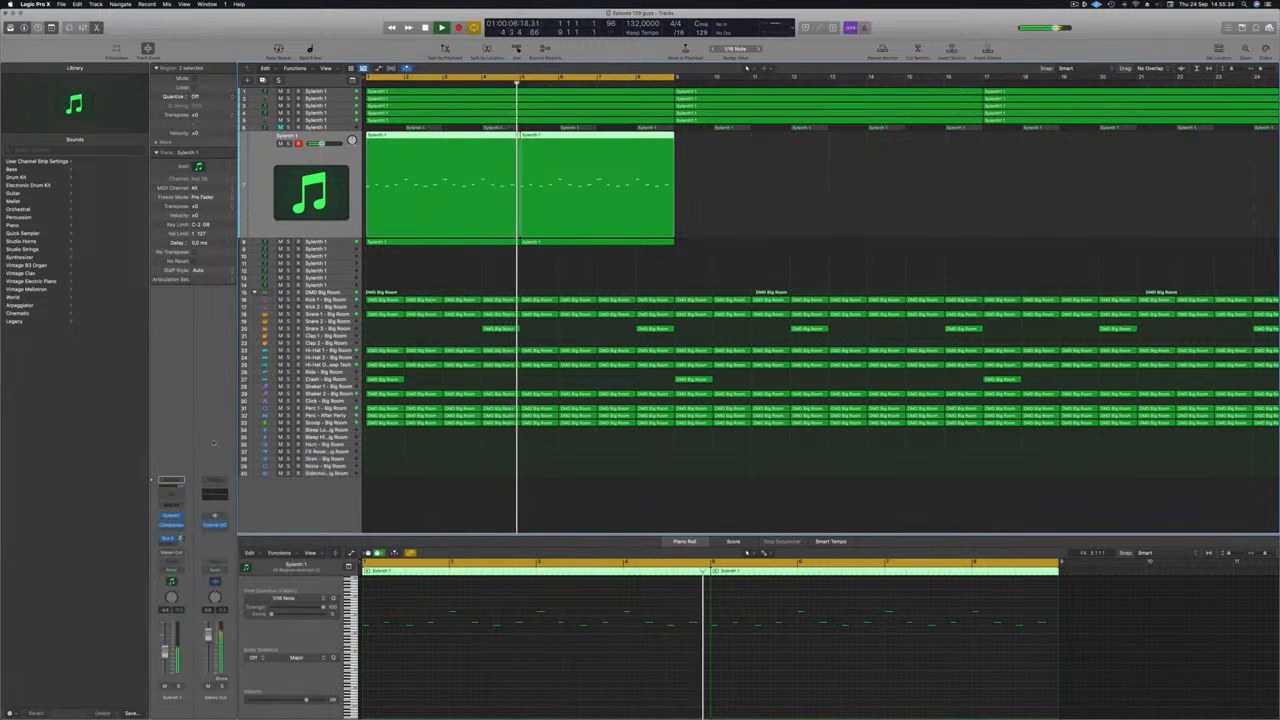
key("Return")
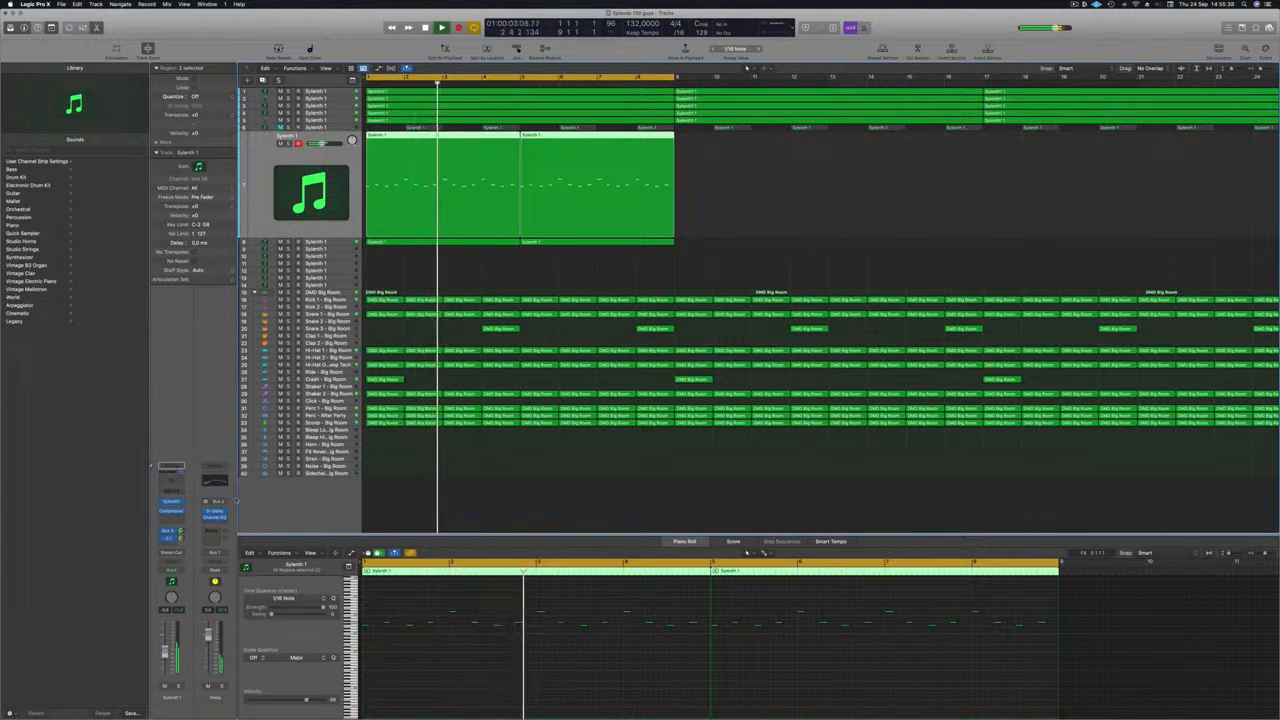
left_click(213, 512)
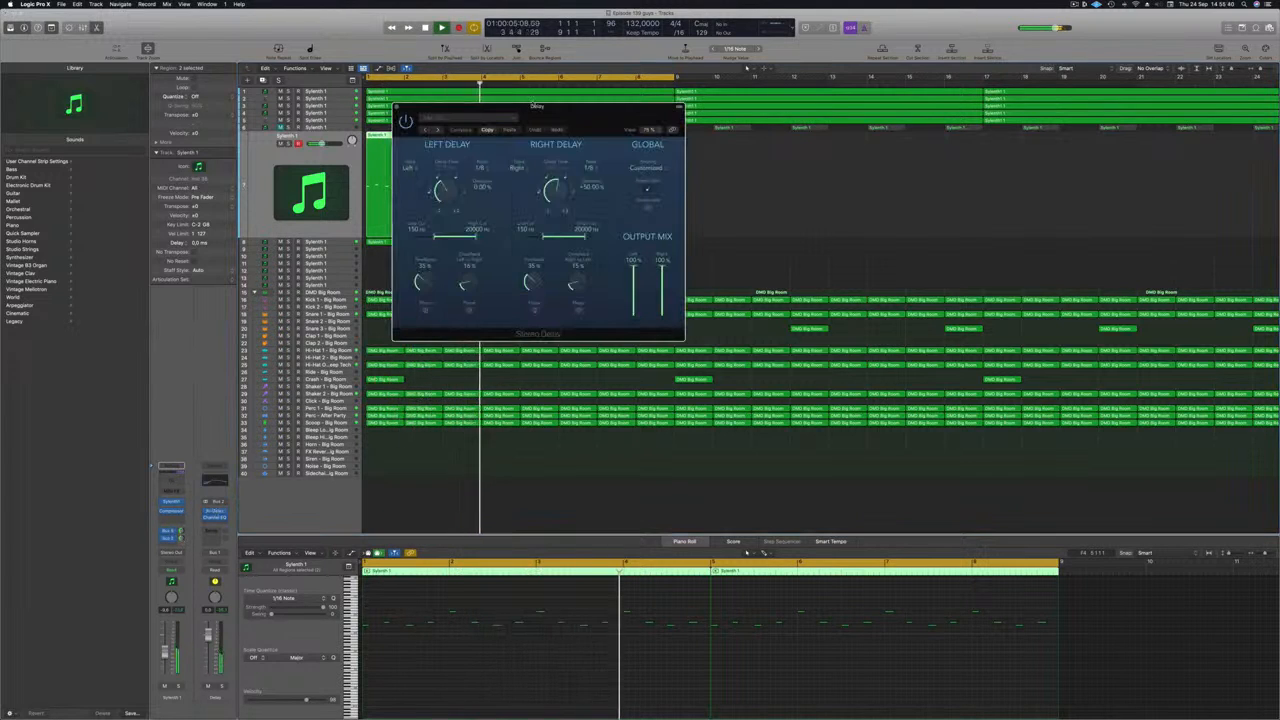
left_click(397, 108)
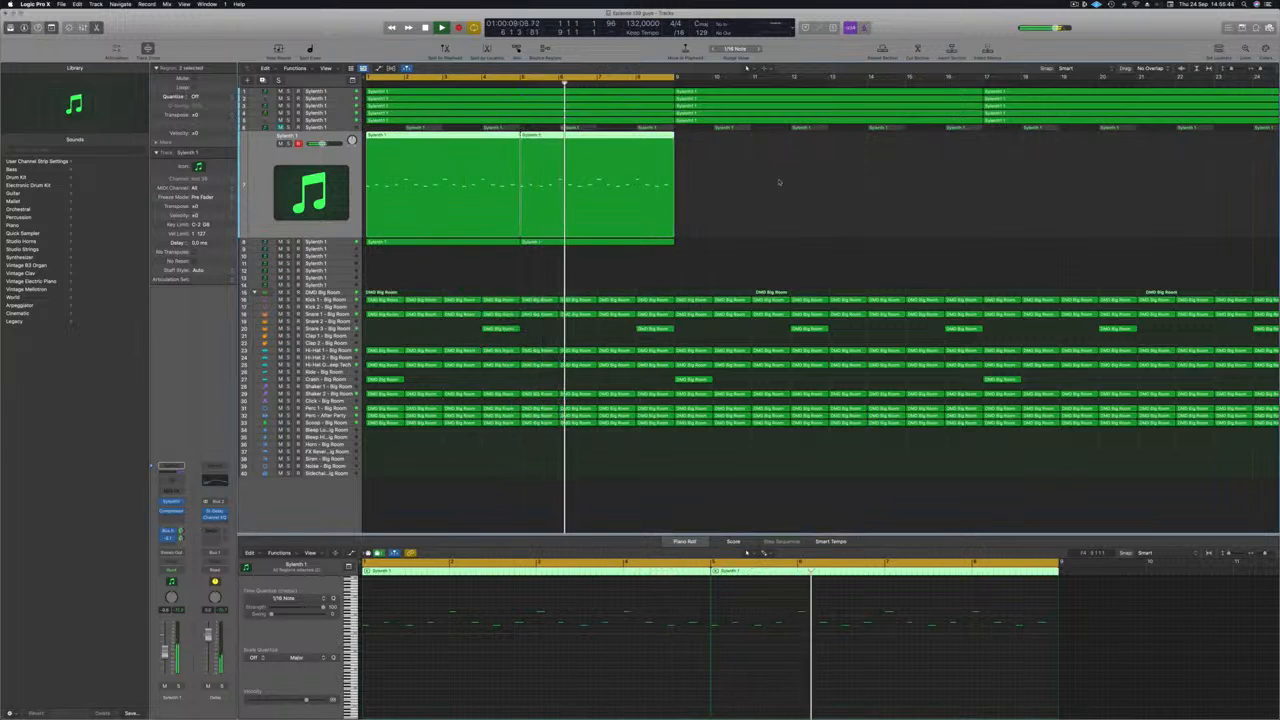
left_click(737, 229)
key("z")
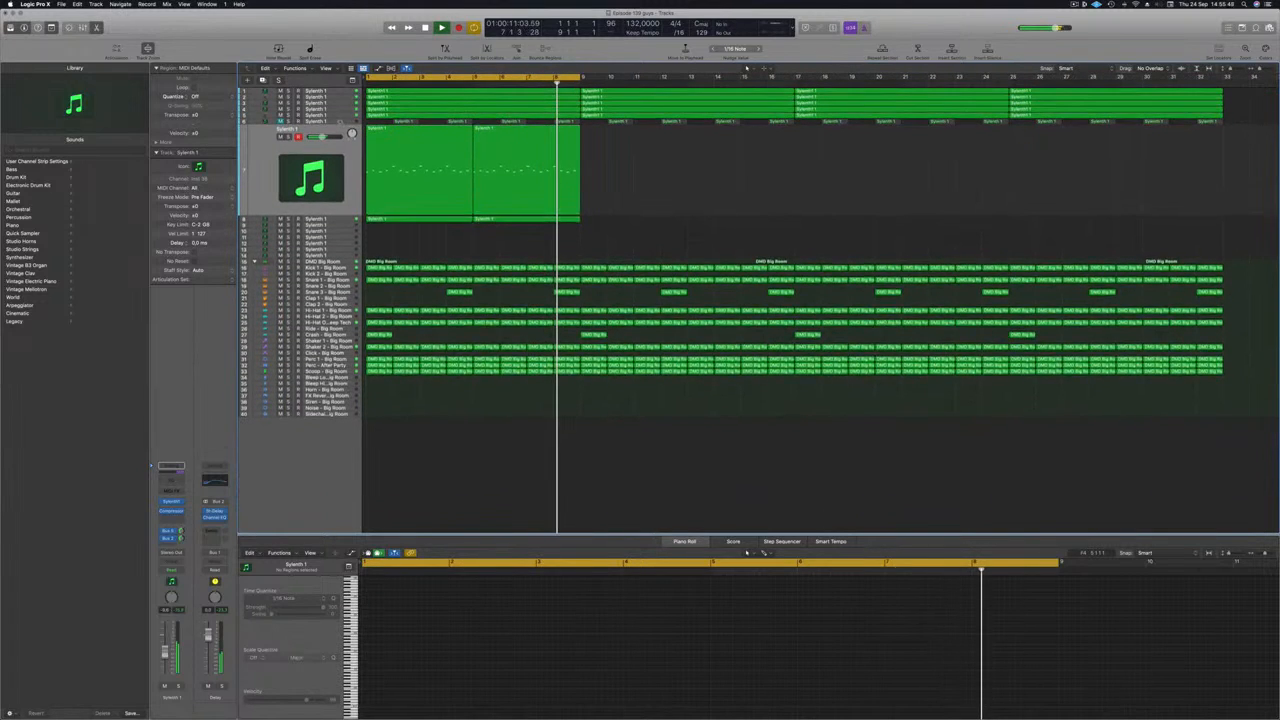
Unmute track 6 and enable its Channel EQ low cut at about 1190 Hz.
left_click(341, 123)
left_click(281, 131)
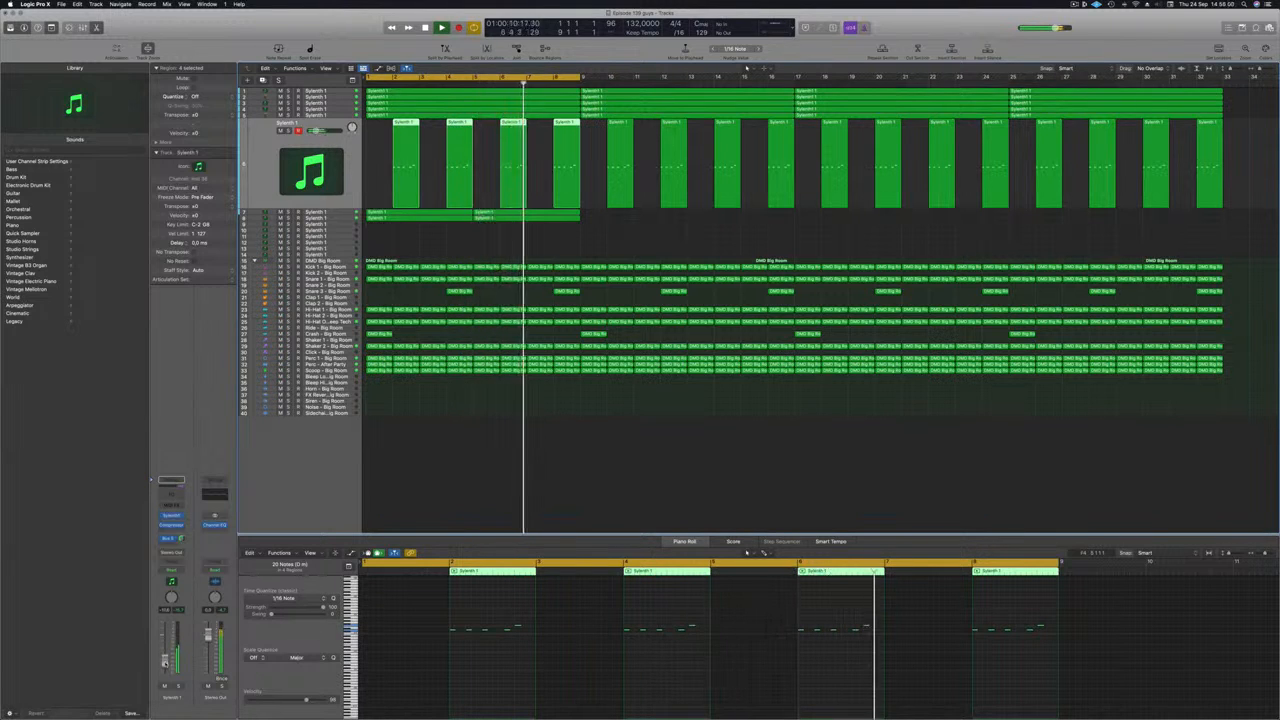
left_click(170, 485)
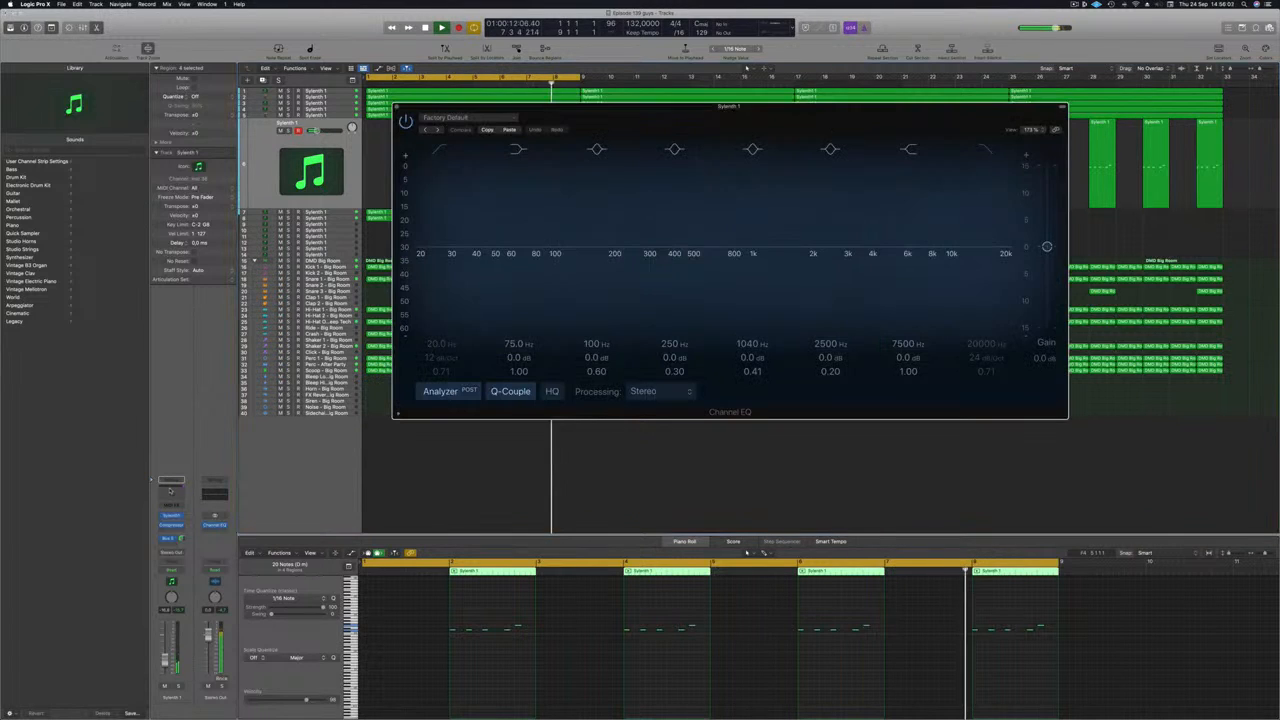
left_click(440, 150)
left_click_drag(457, 192, 803, 197)
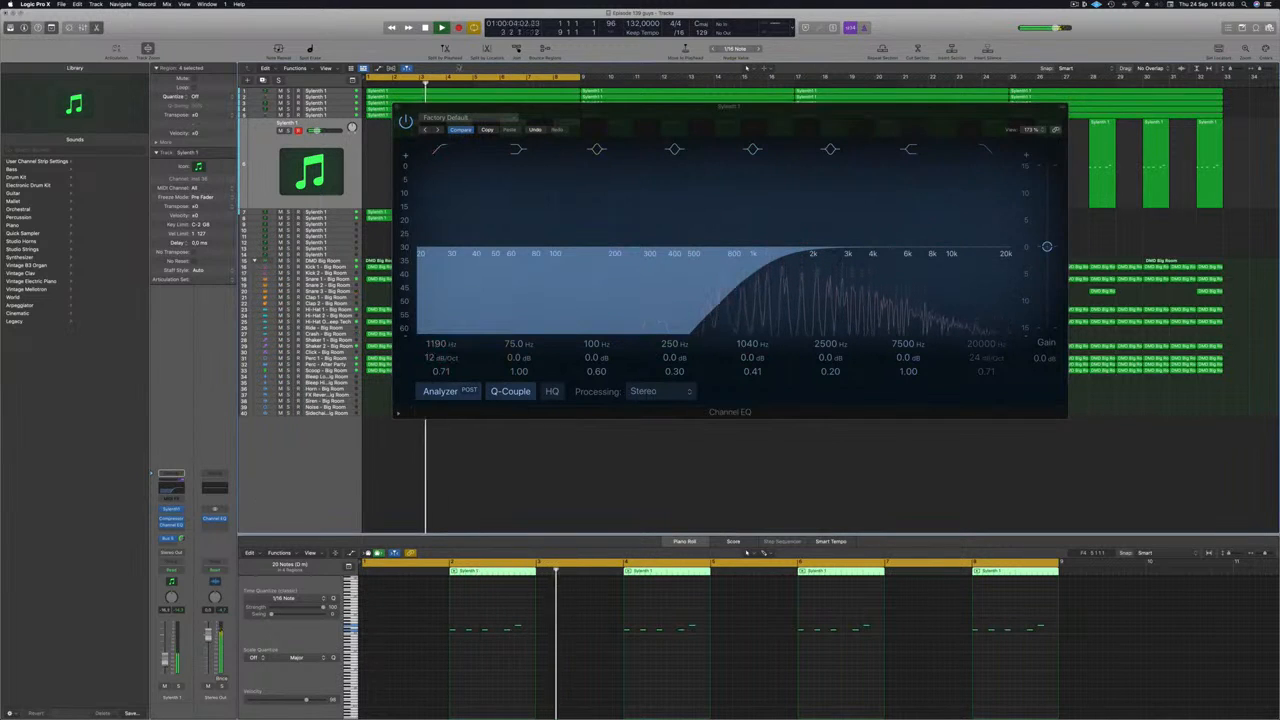
left_click(396, 108)
key("Return")
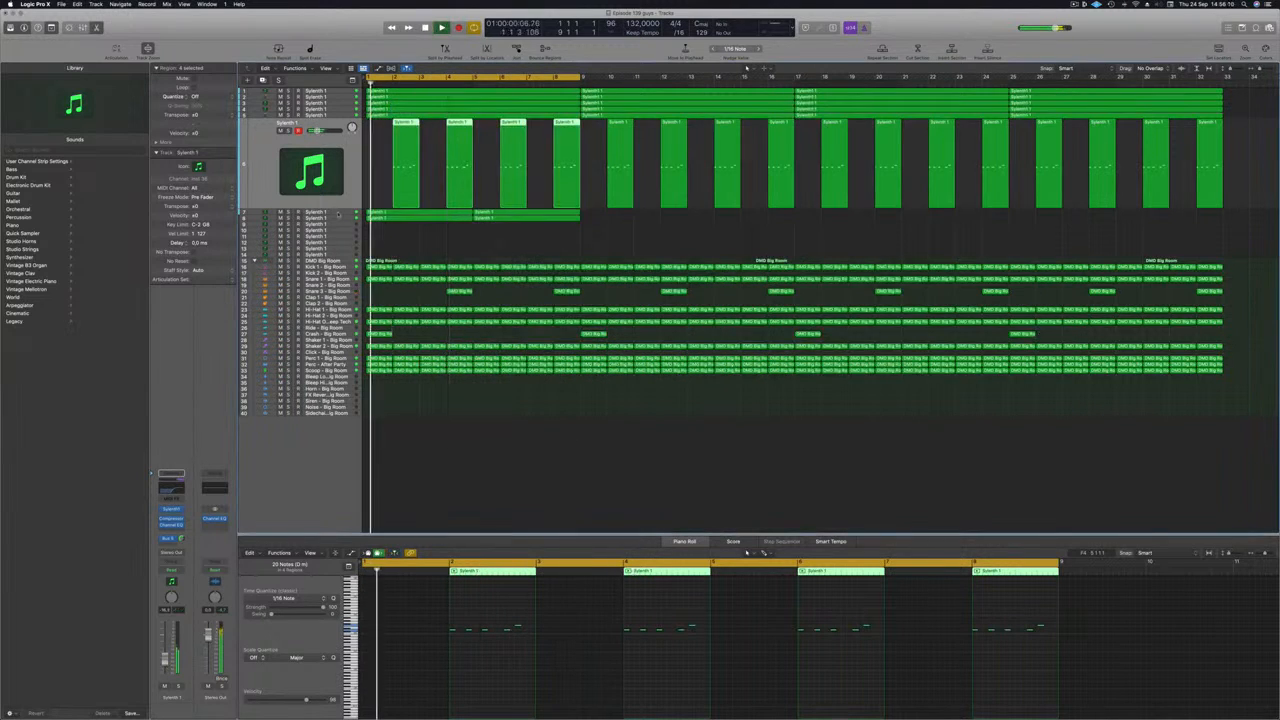
left_click(258, 214)
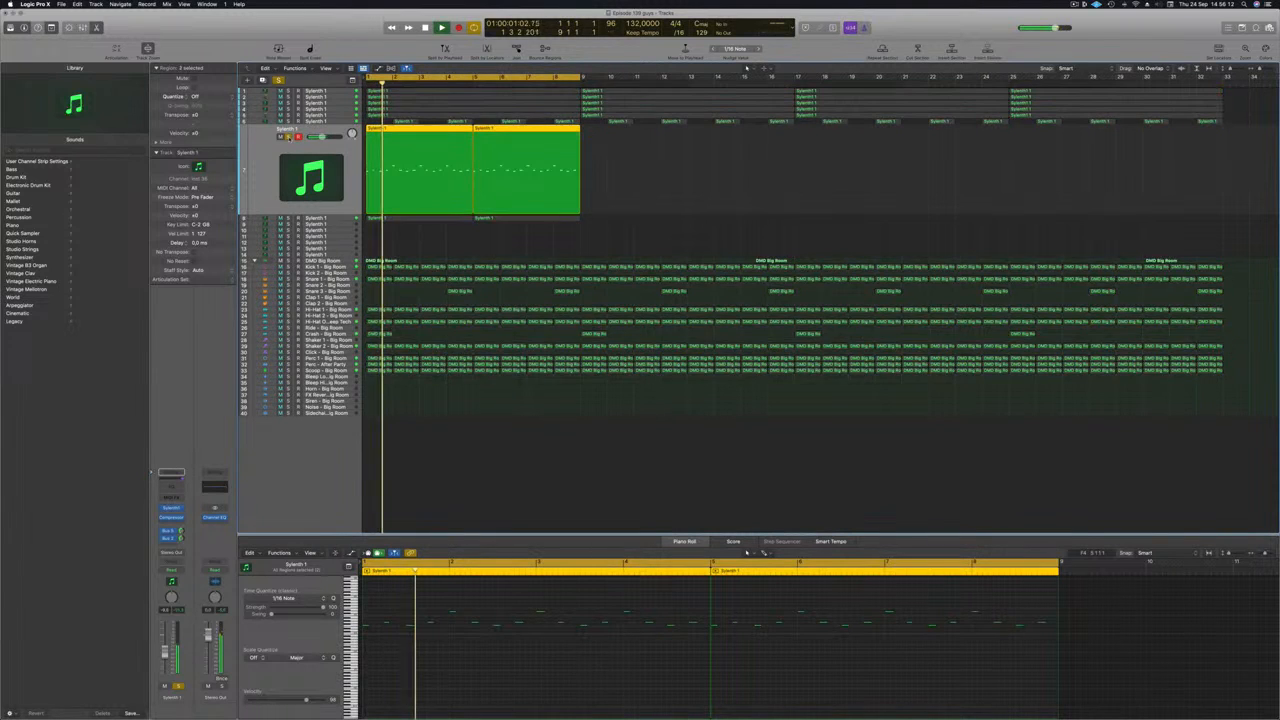
Insert a Channel EQ on track 8 with a 12 dB/Oct low cut at about 165 Hz.
left_click(172, 484)
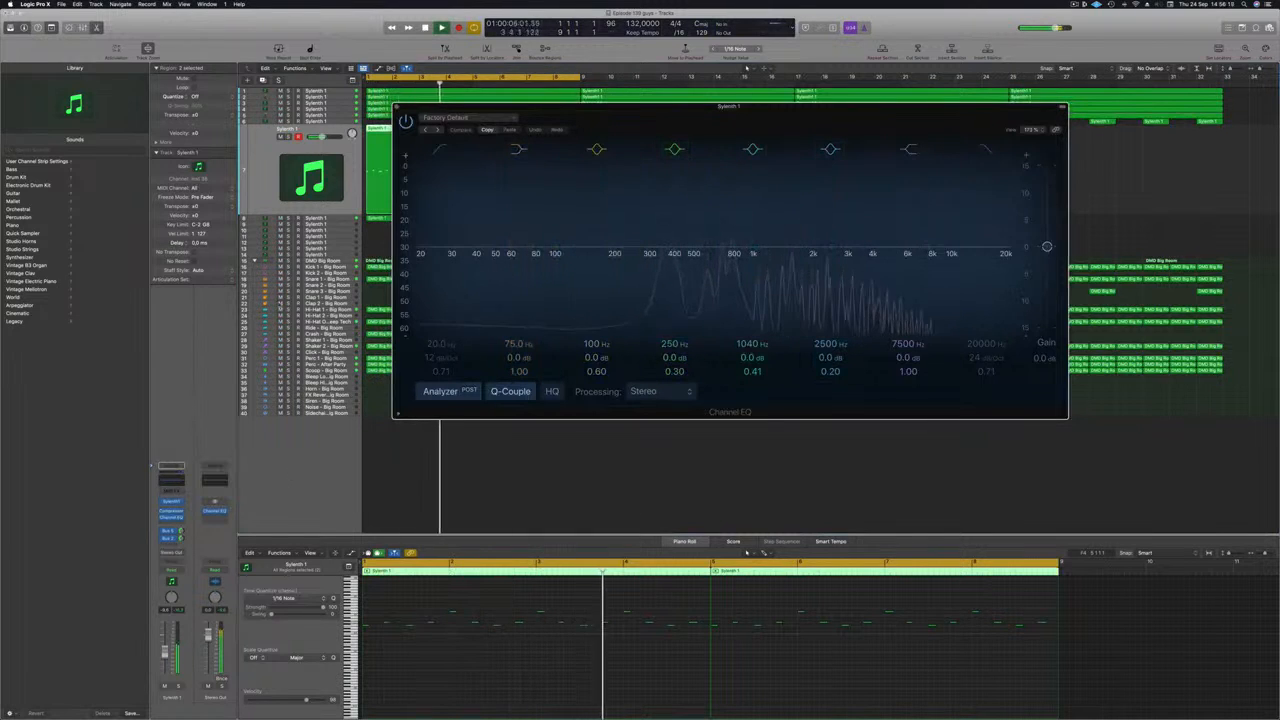
left_click(338, 219)
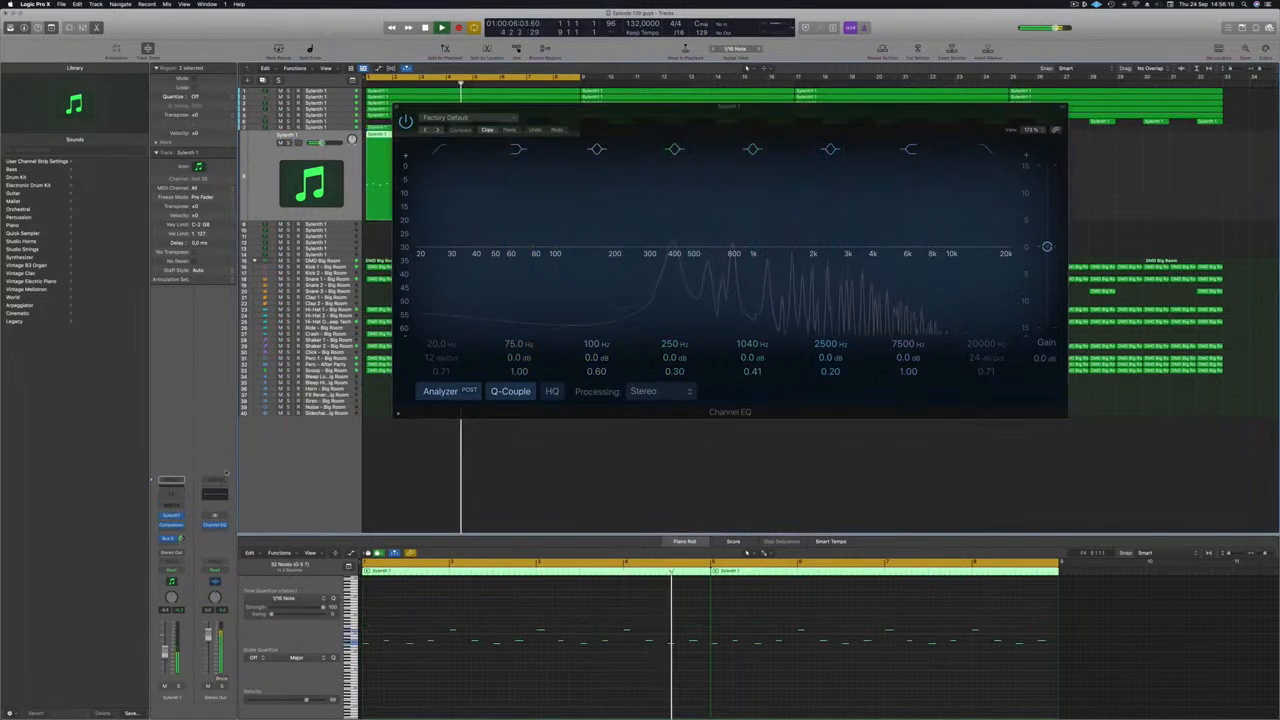
left_click(174, 496)
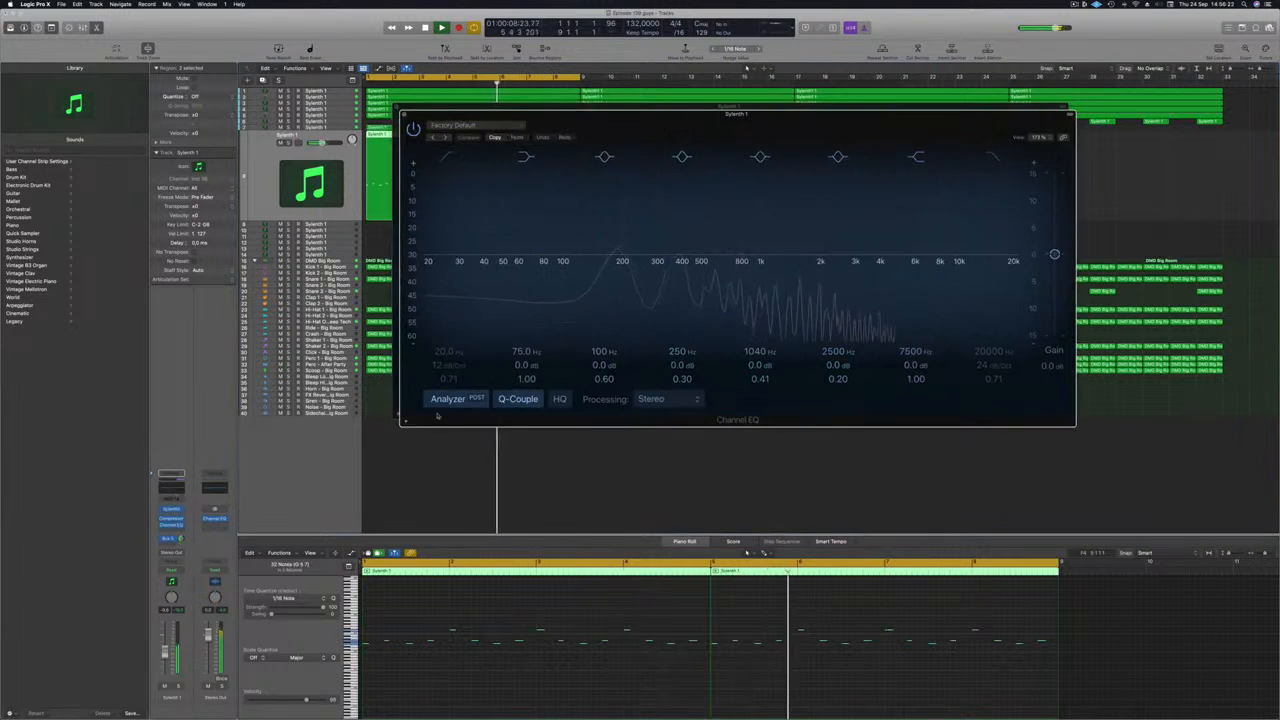
left_click(447, 157)
left_click_drag(451, 196, 616, 195)
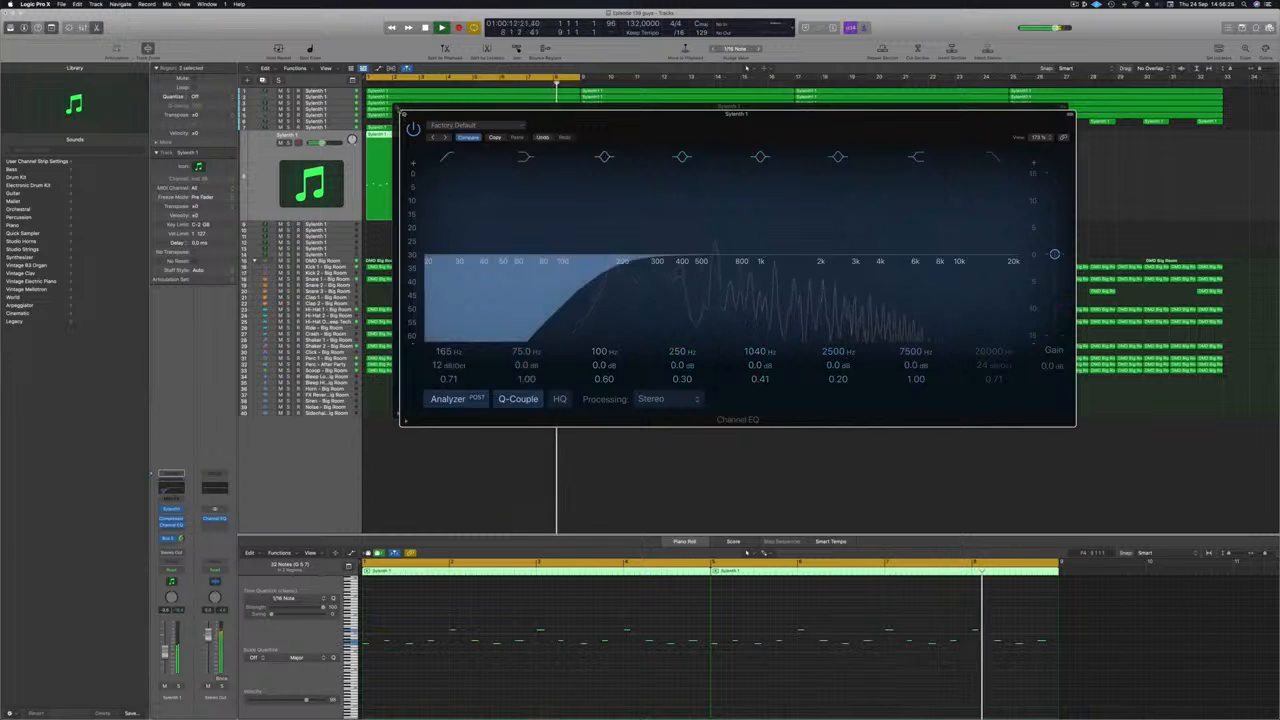
left_click(403, 114)
left_click(397, 107)
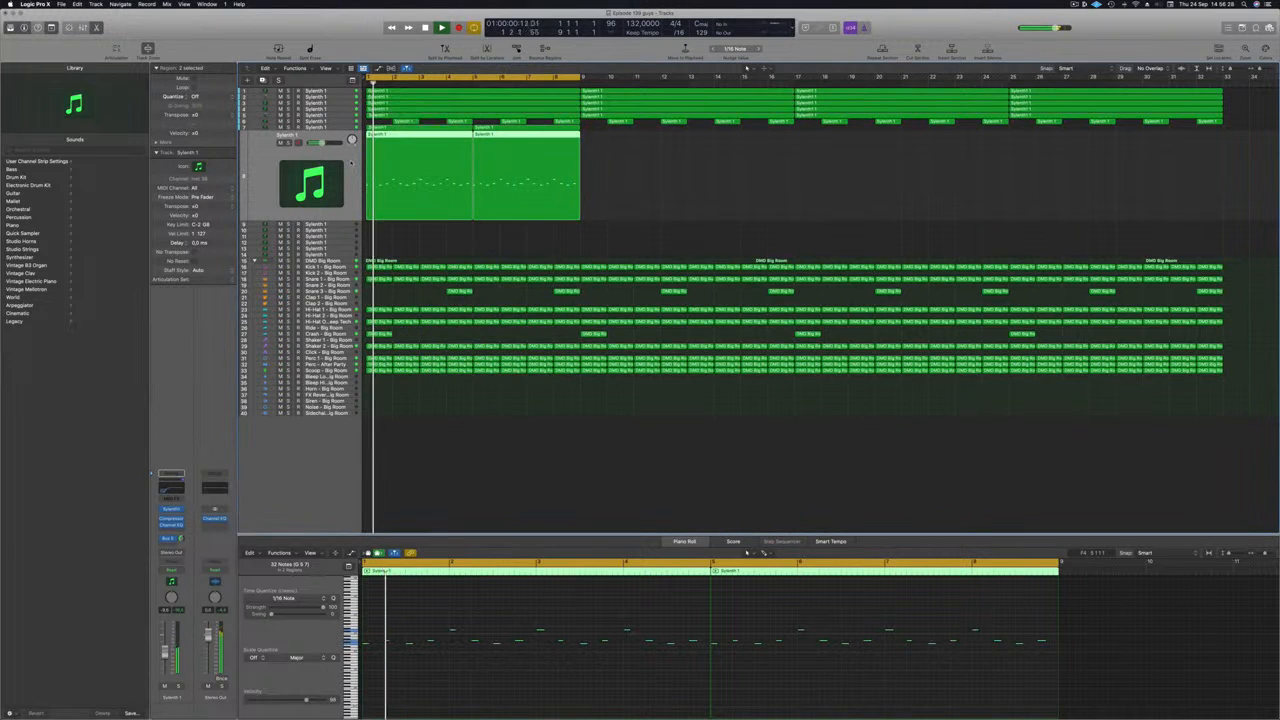
left_click(328, 127)
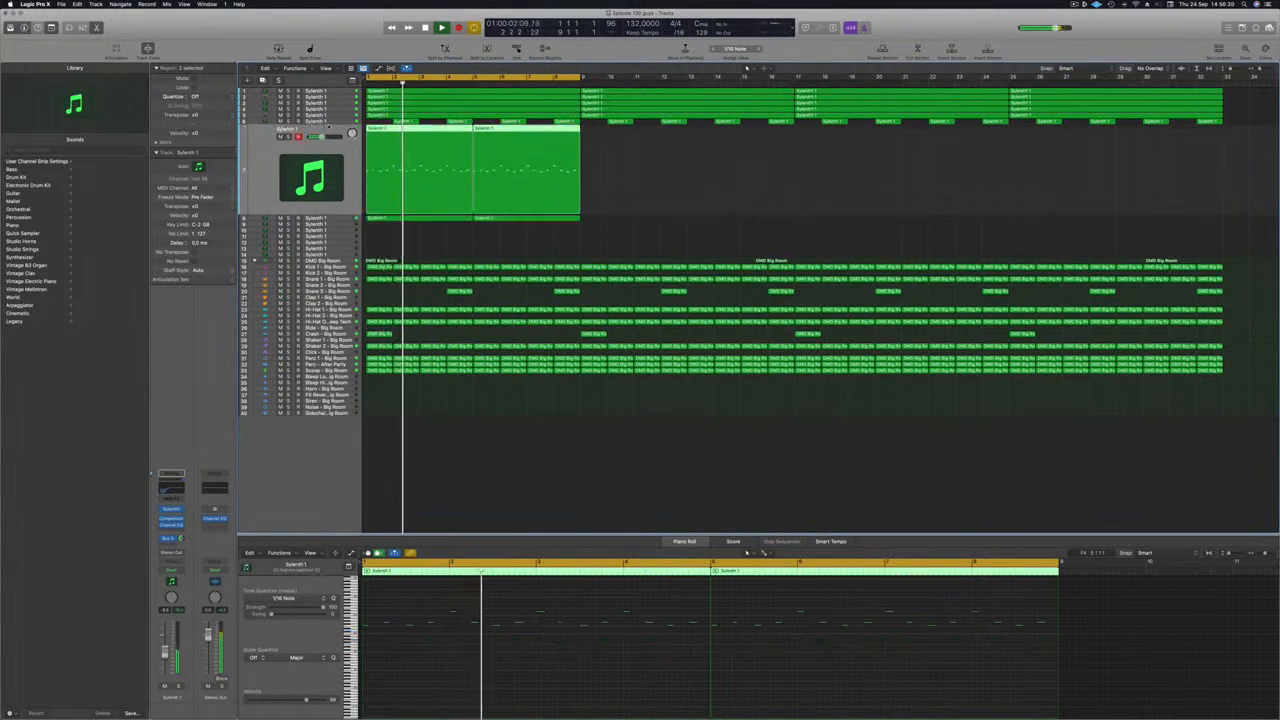
key("Return")
left_click(281, 137)
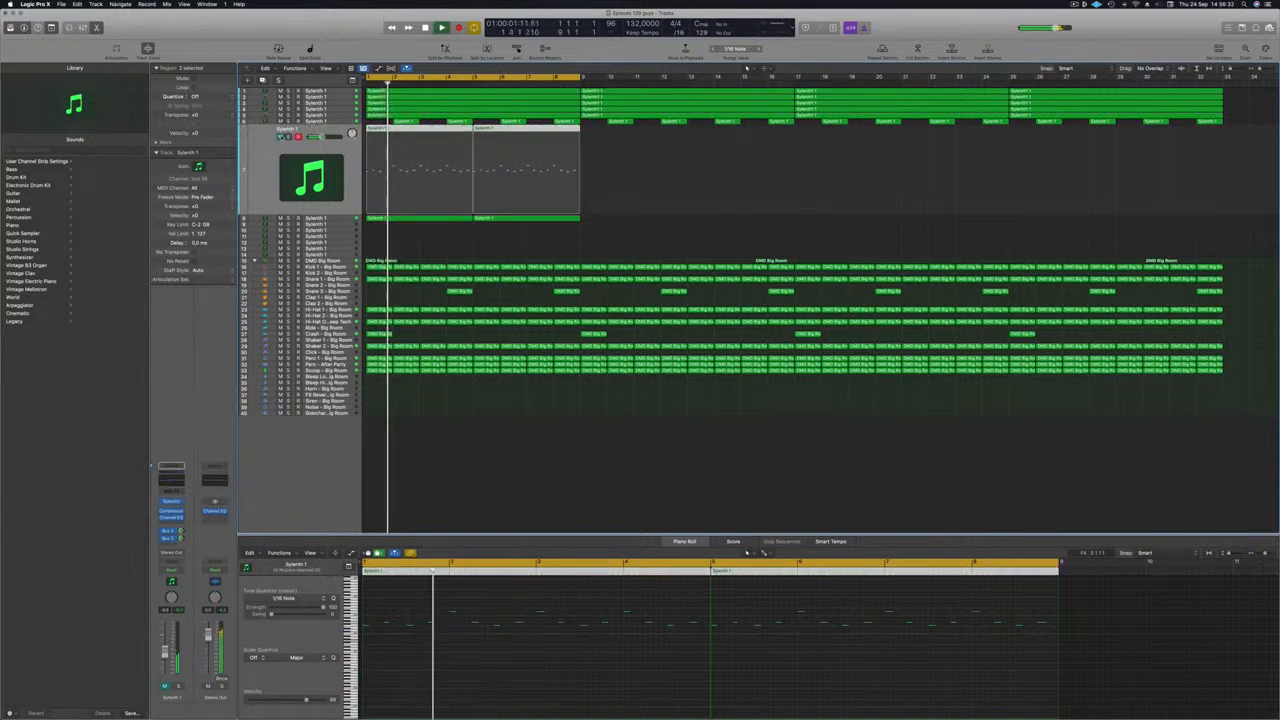
left_click(281, 137)
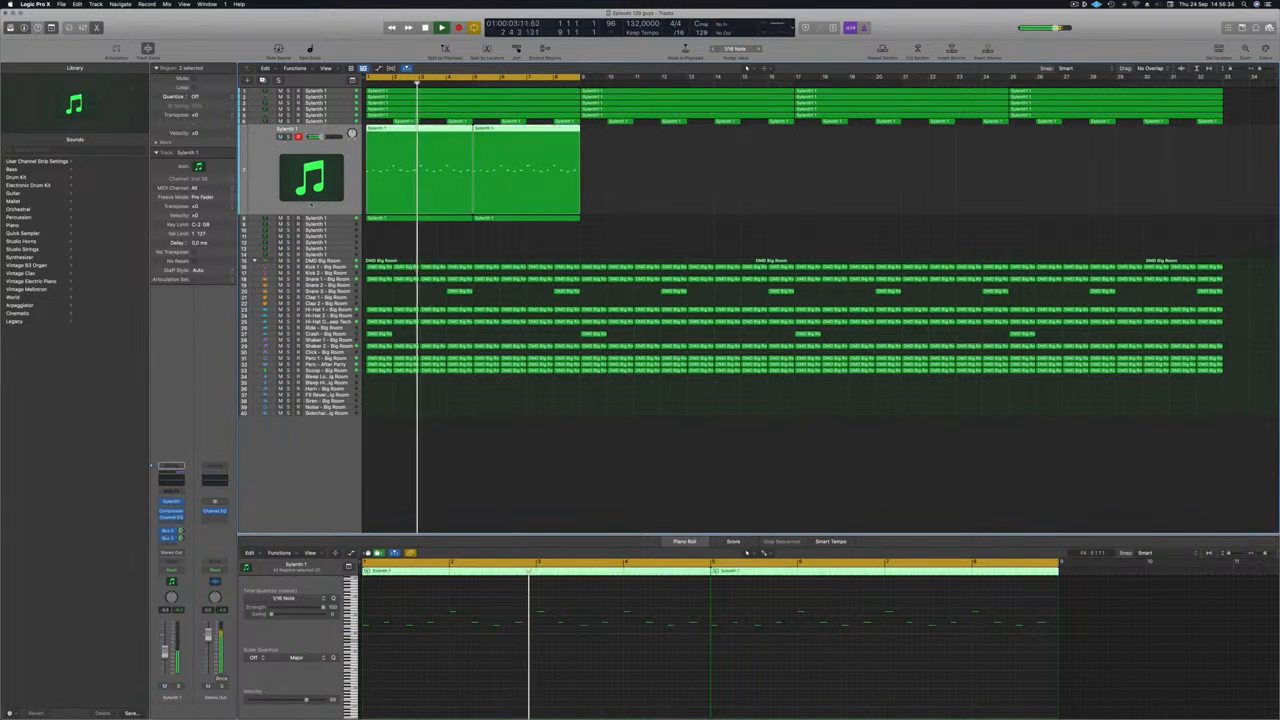
key("Return")
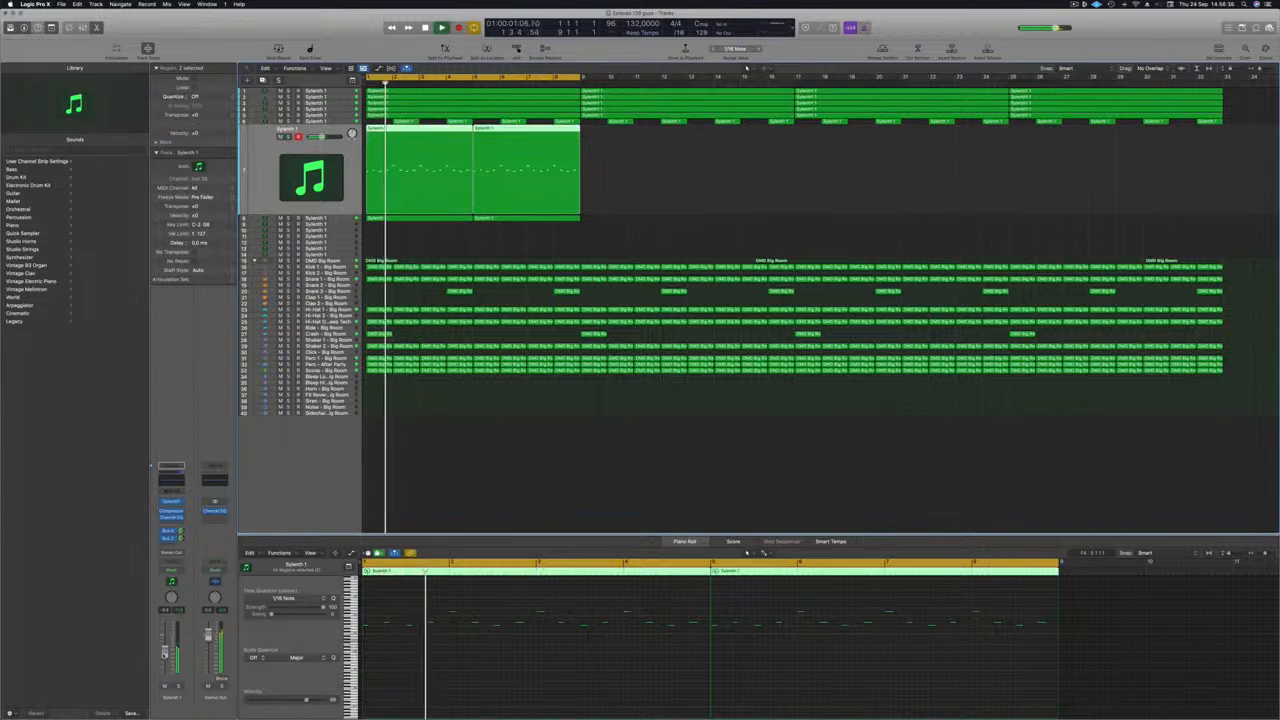
key("space")
key("Down")
key("space")
key("space")
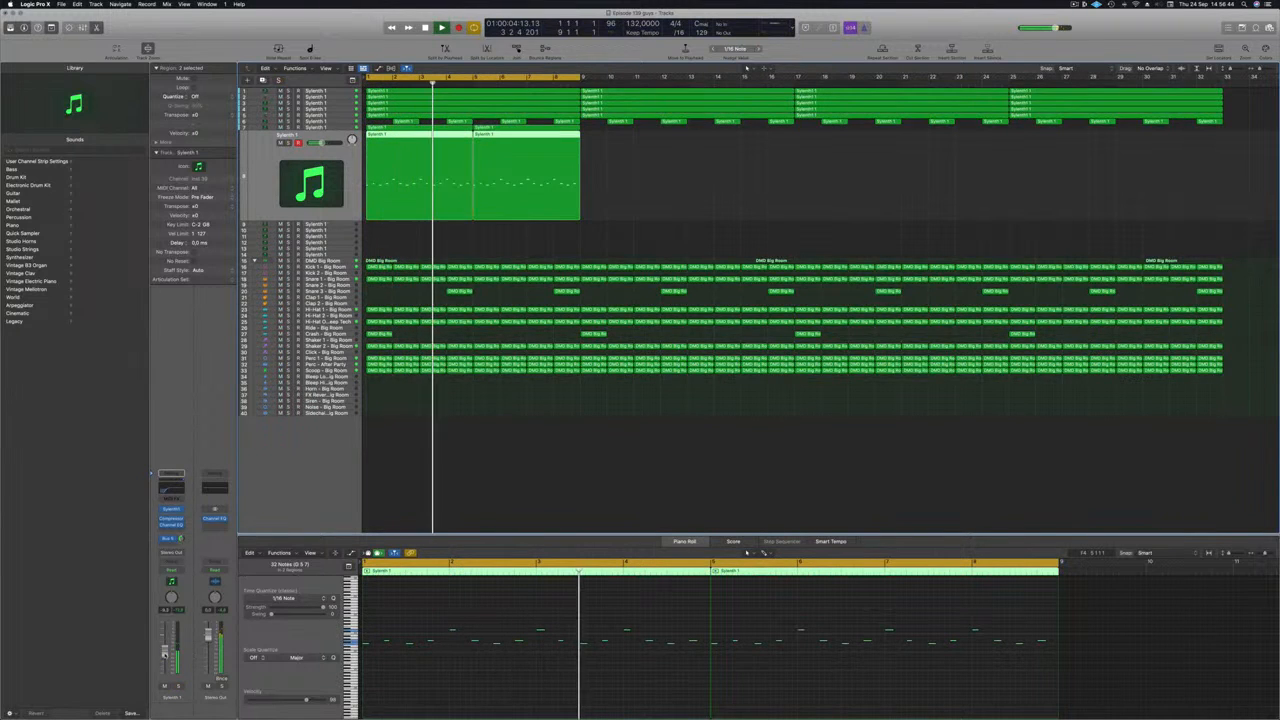
left_click(669, 212)
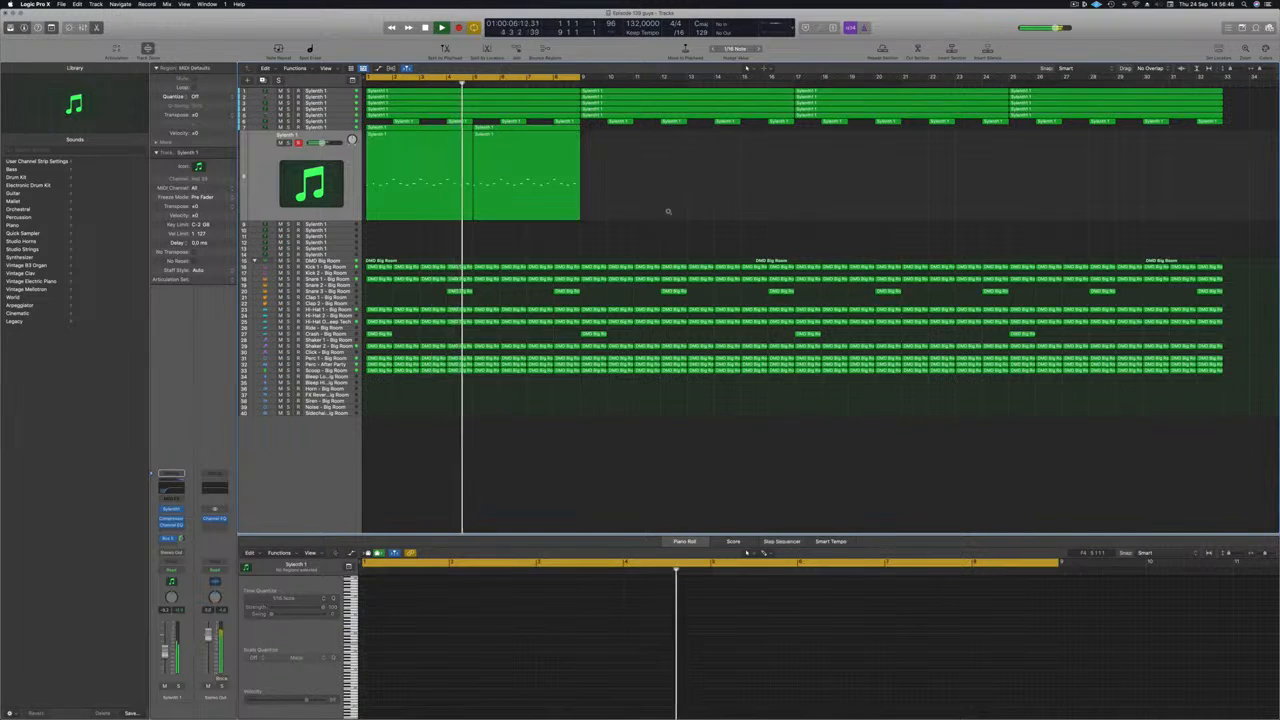
Mute track 6 and copy tracks 7–8's Sylenth 1 regions to start at bar 17.
scroll(669, 212, "down", 1)
left_click(281, 121)
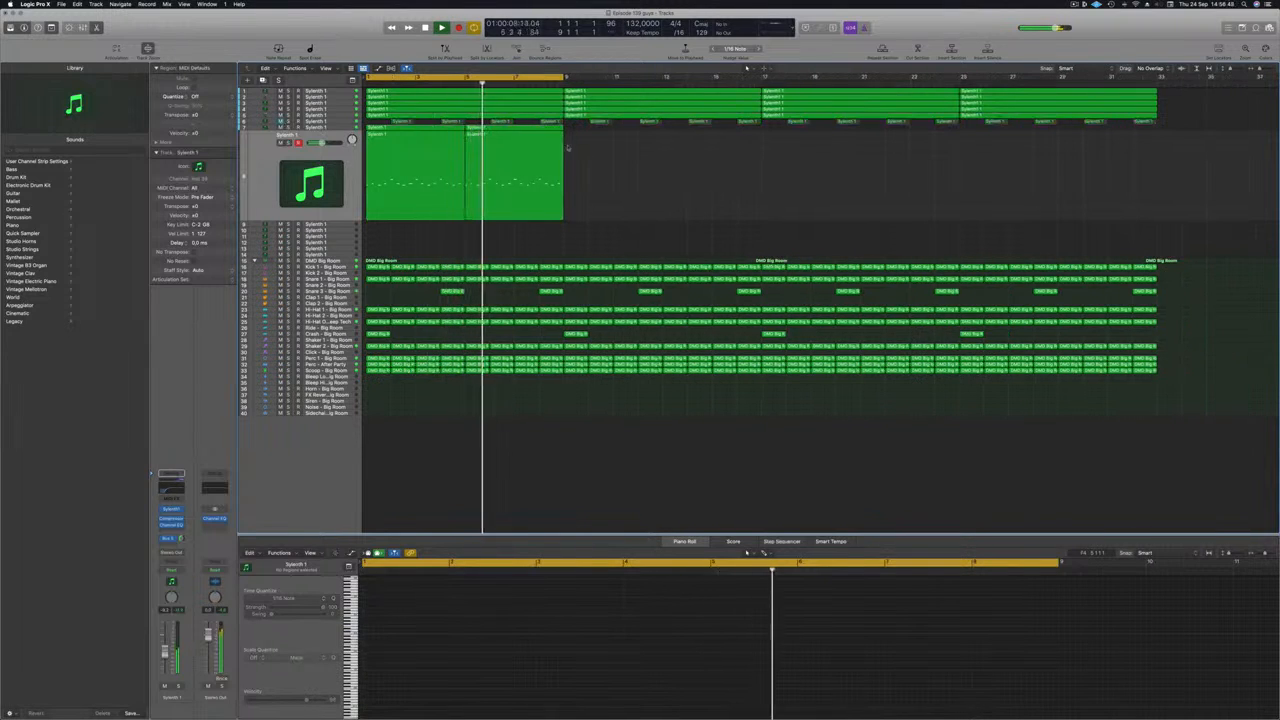
left_click_drag(571, 178, 632, 136)
left_click_drag(769, 129, 436, 136)
left_click_drag(513, 131, 830, 132)
Extend the cycle range to bar 33 and clear the region selection.
key("super+Left")
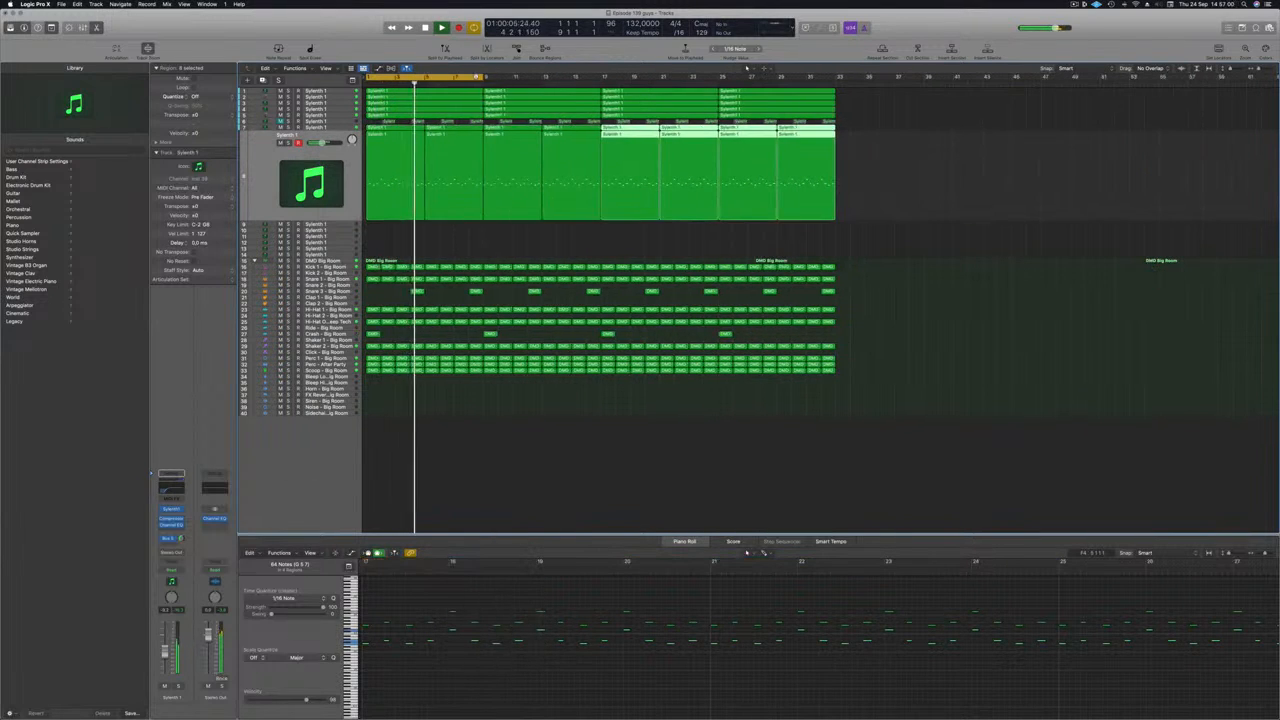
left_click_drag(483, 77, 836, 79)
left_click(644, 237)
key("super+Down")
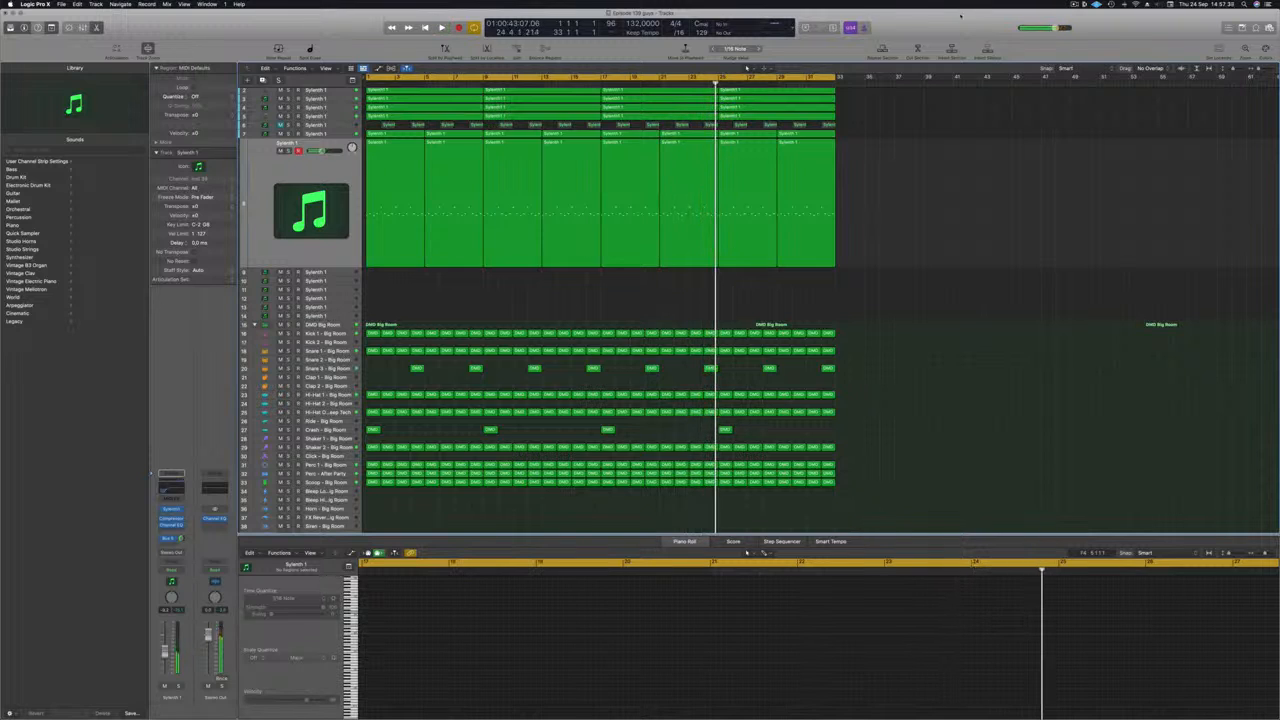
Stop the screen recording with Stop Record from the recorder's menu bar icon.
left_click(1076, 5)
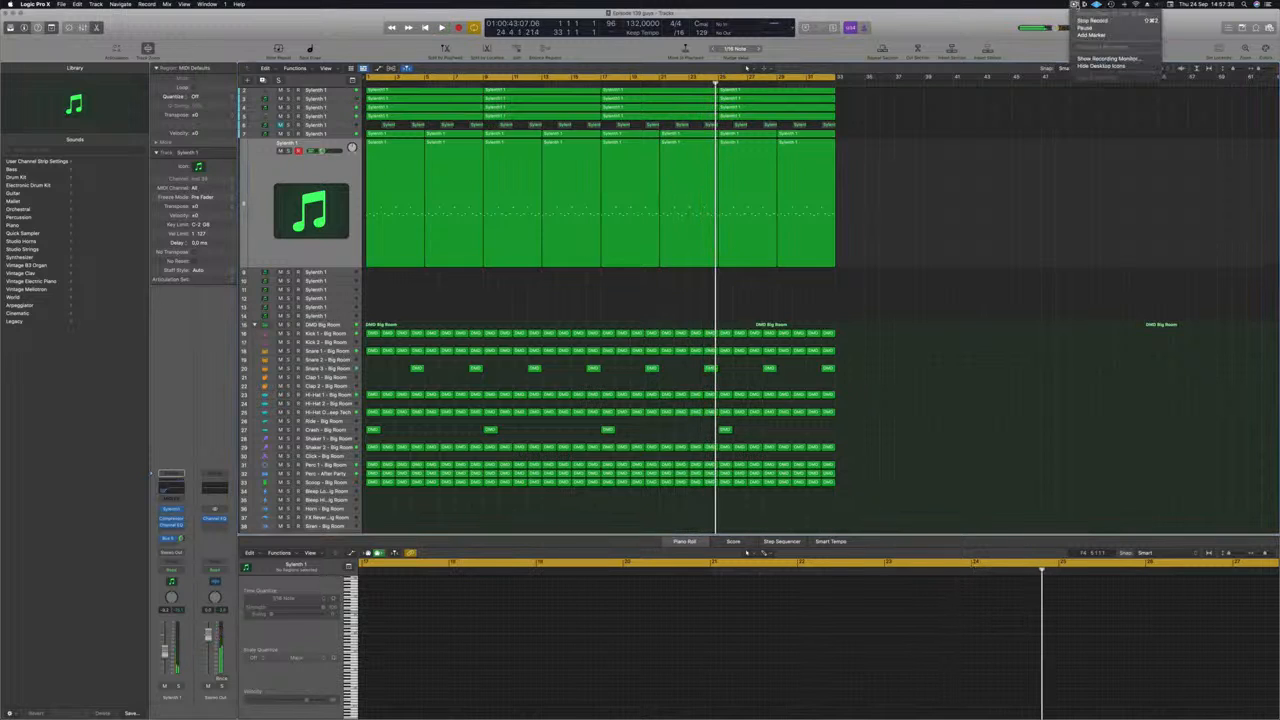
left_click(1092, 20)
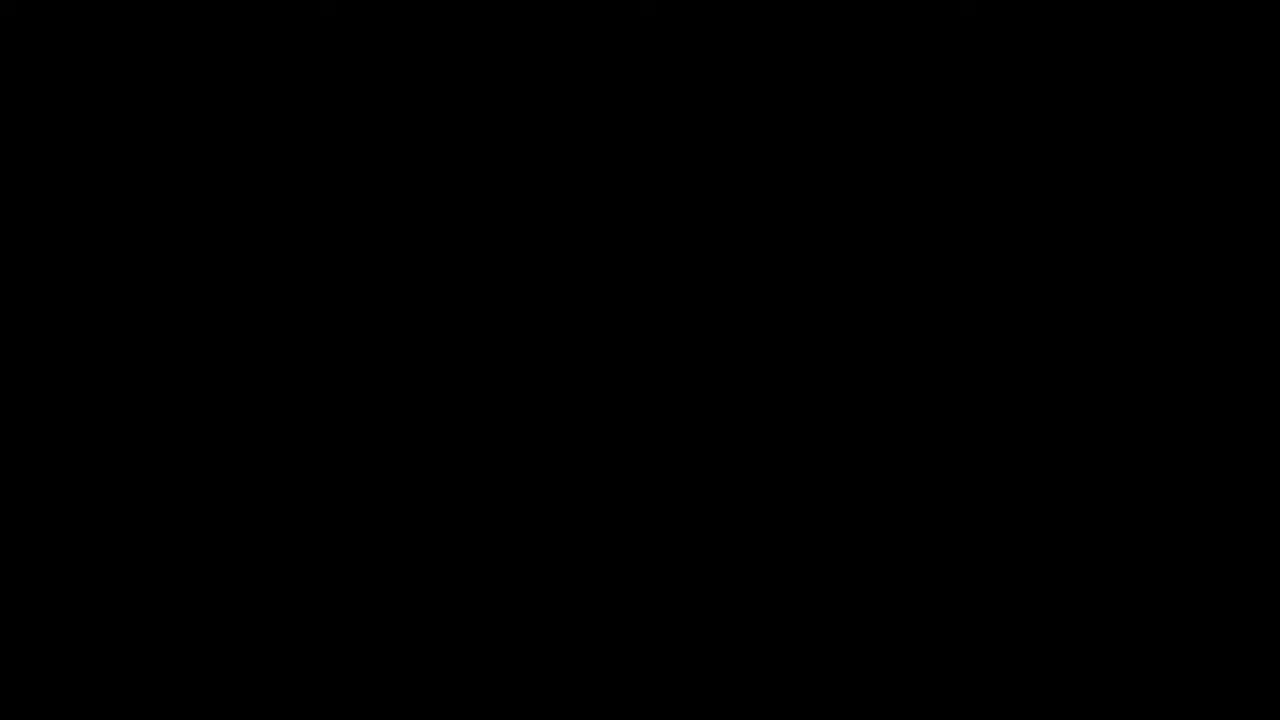